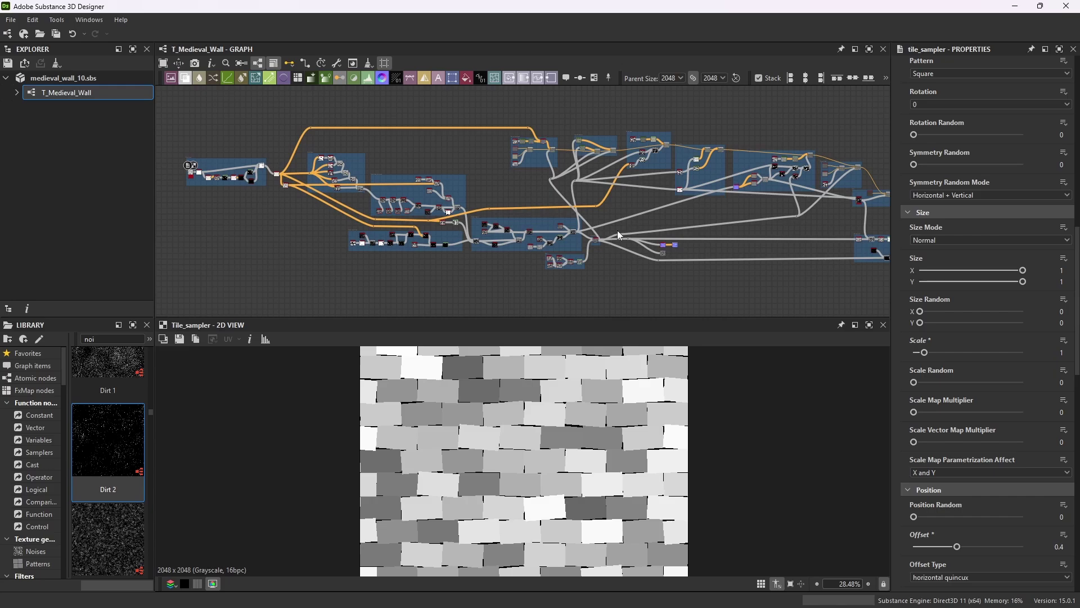
- Examine the Tile Sampler Grayscale node at the start of the Stone Size frame and its connection to Edge Detect
scroll(515, 170, "up", 8)
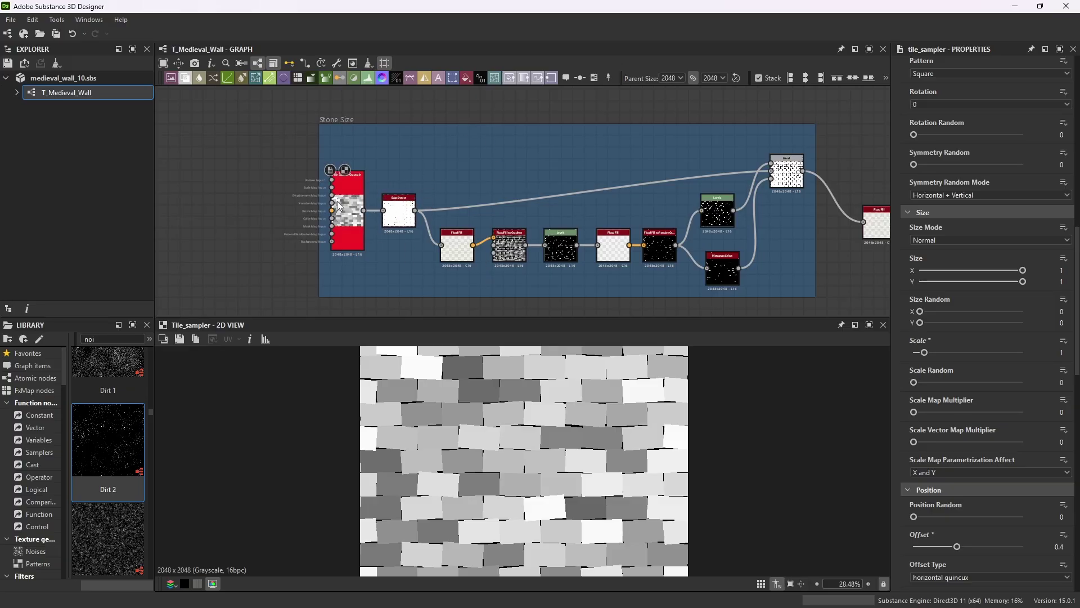
scroll(343, 183, "up", 6)
scroll(389, 180, "down", 3)
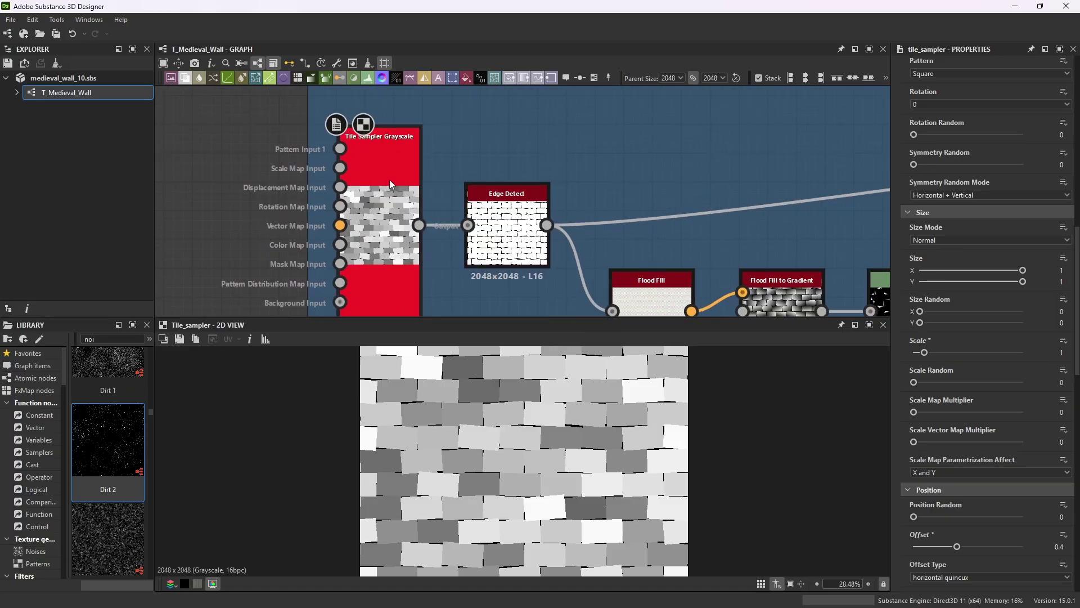
scroll(400, 138, "down", 2)
scroll(400, 138, "up", 2)
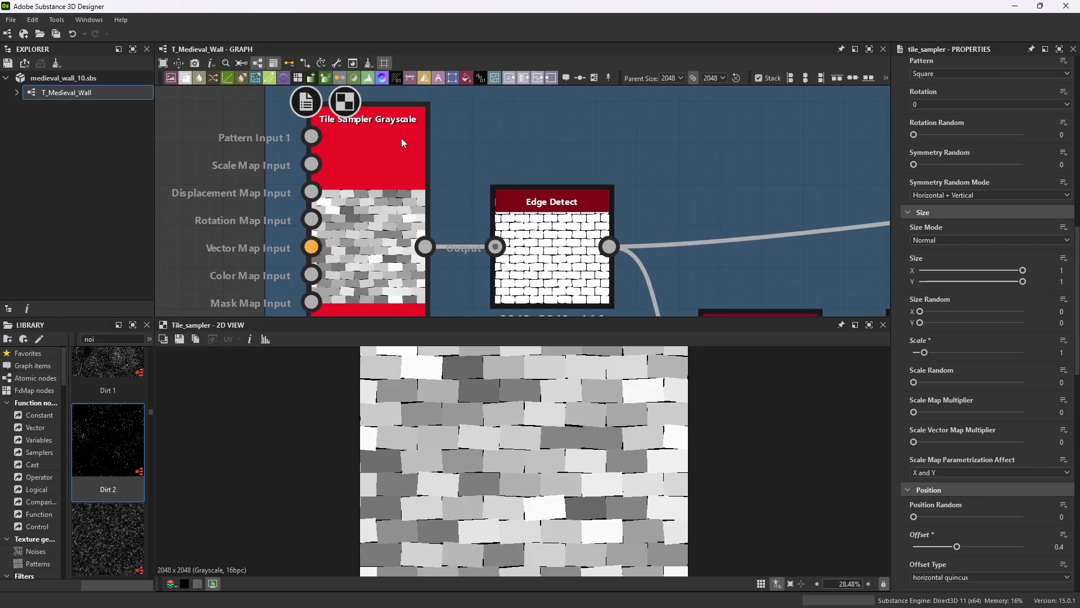
scroll(401, 137, "down", 5)
scroll(538, 135, "up", 1)
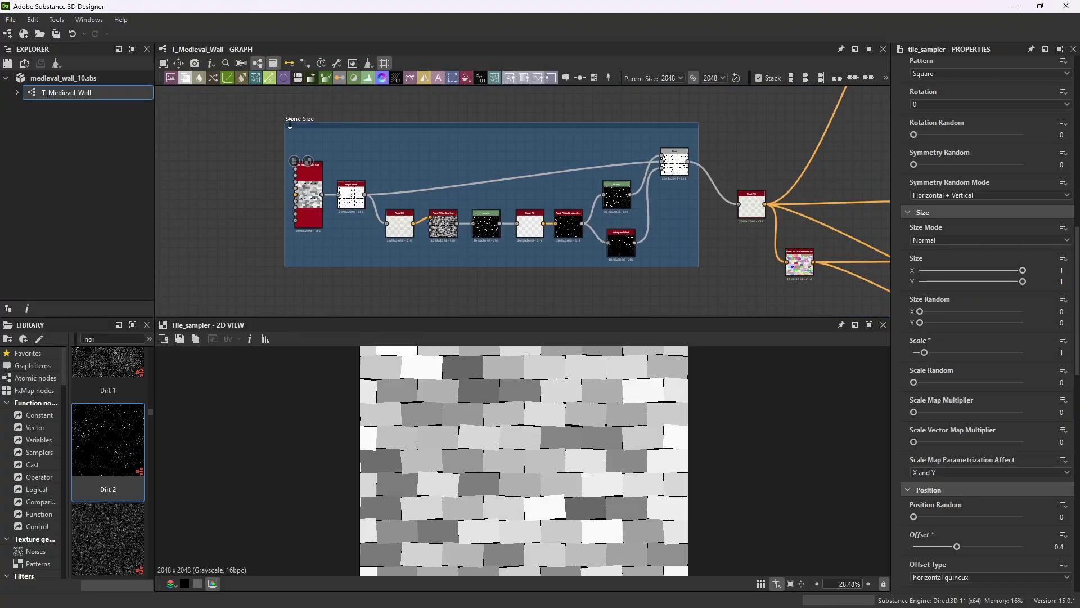
scroll(281, 188, "up", 5)
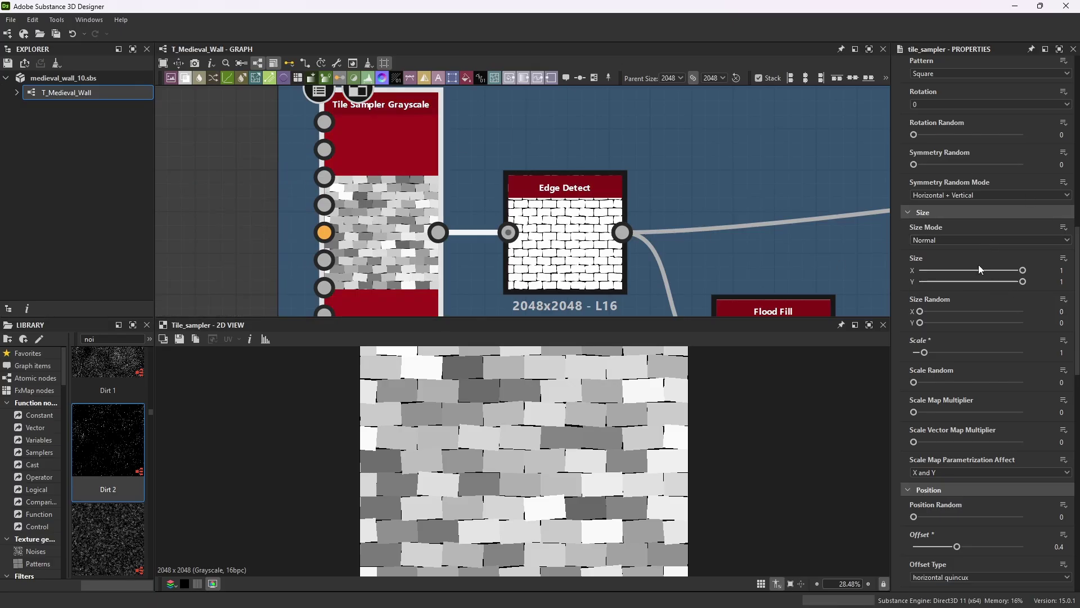
- Review the Tile Sampler's instance parameters, covering the X and Y amounts, pattern, size, position offset, rotation and color settings
scroll(975, 295, "up", 5)
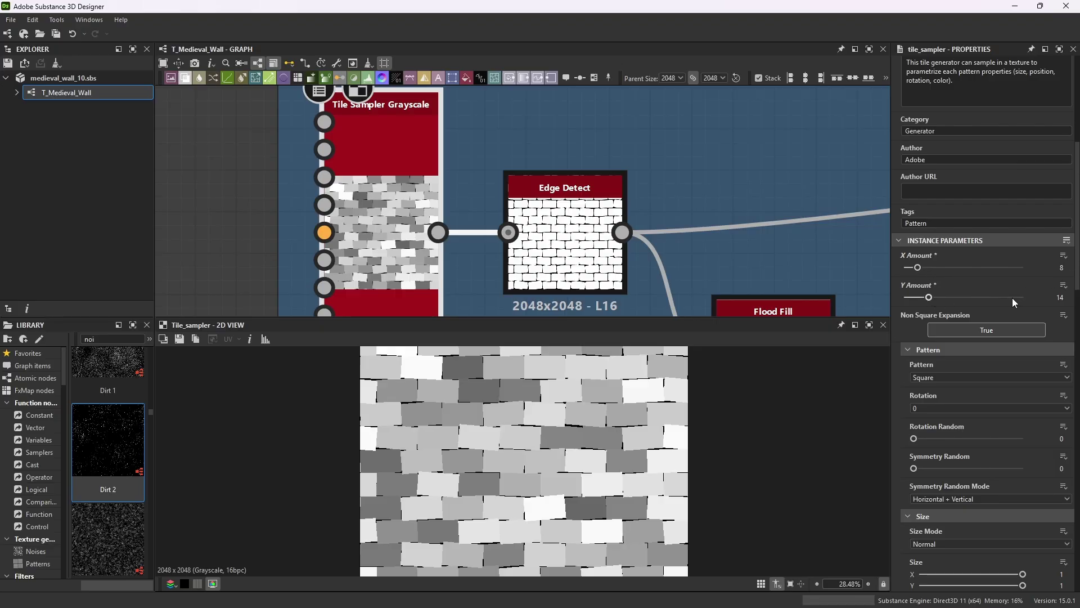
scroll(928, 349, "down", 2)
scroll(928, 349, "down", 1)
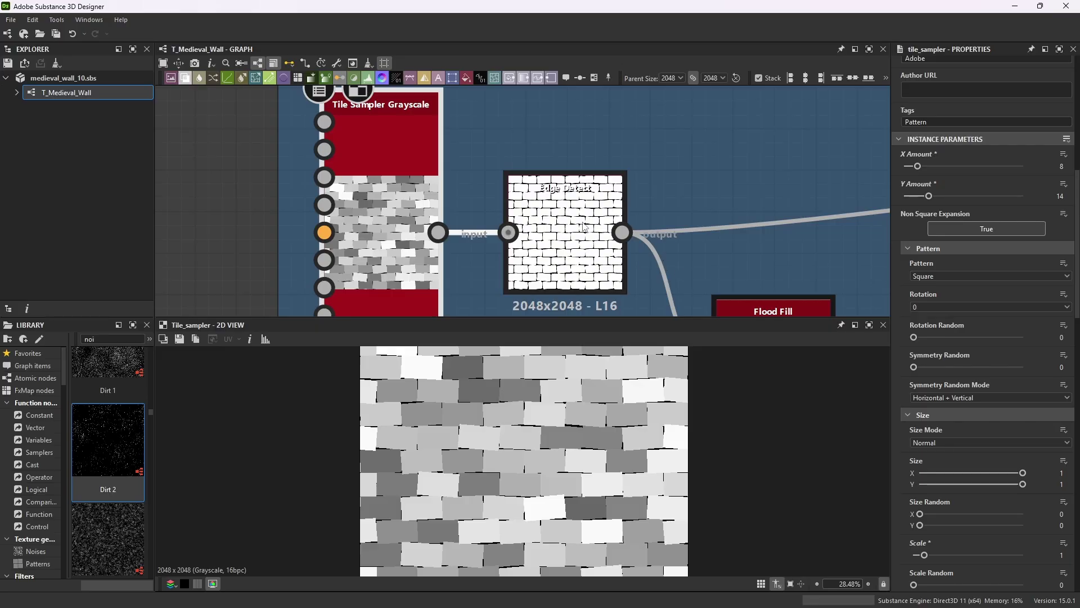
scroll(961, 350, "down", 5)
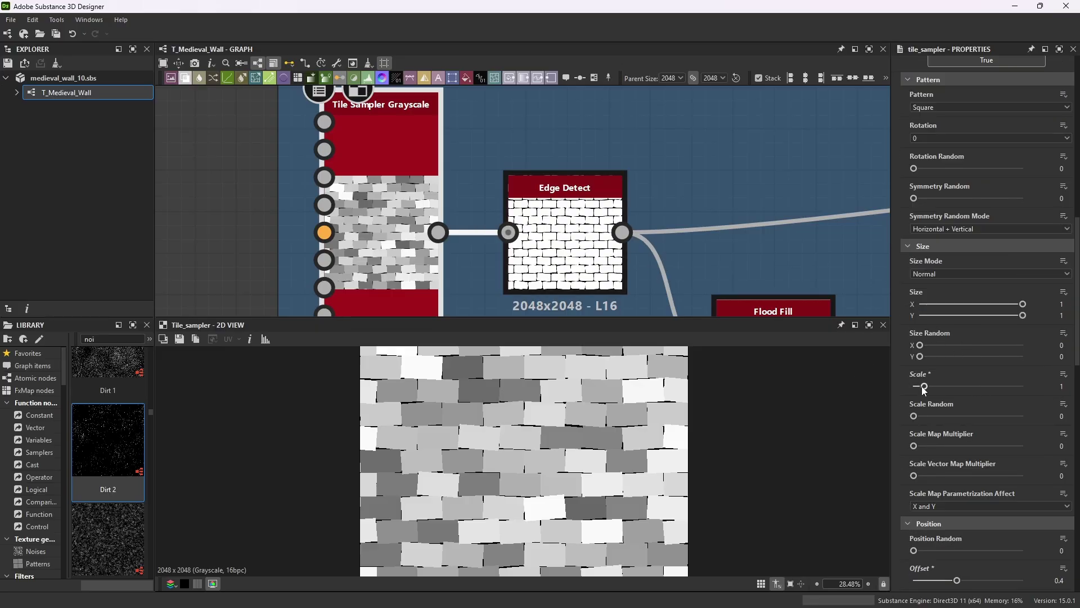
scroll(967, 386, "down", 4)
scroll(966, 383, "down", 3)
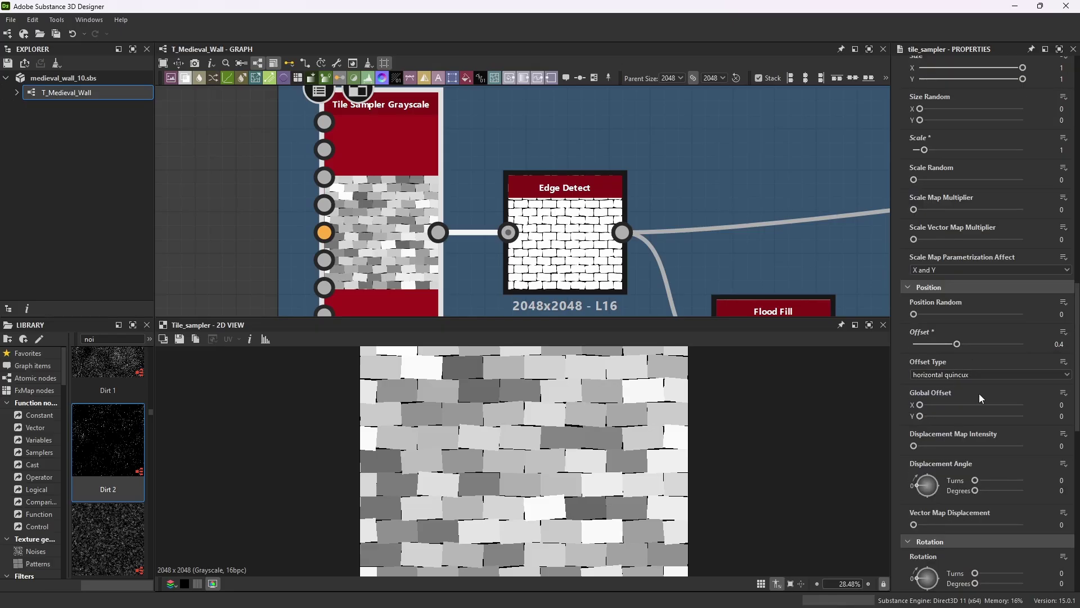
scroll(978, 393, "down", 7)
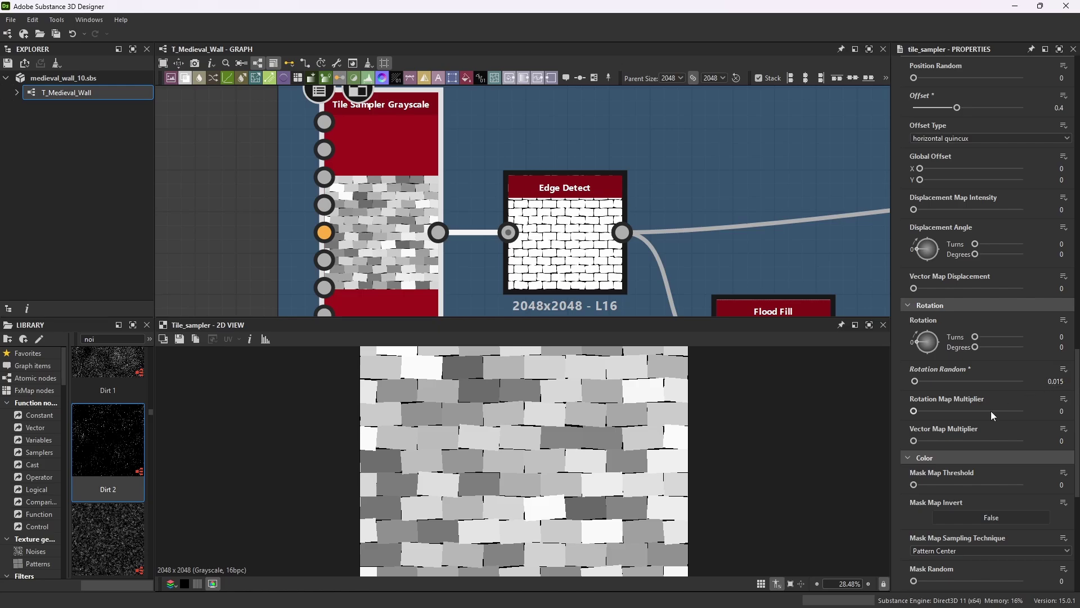
scroll(968, 429, "down", 4)
scroll(967, 427, "down", 6)
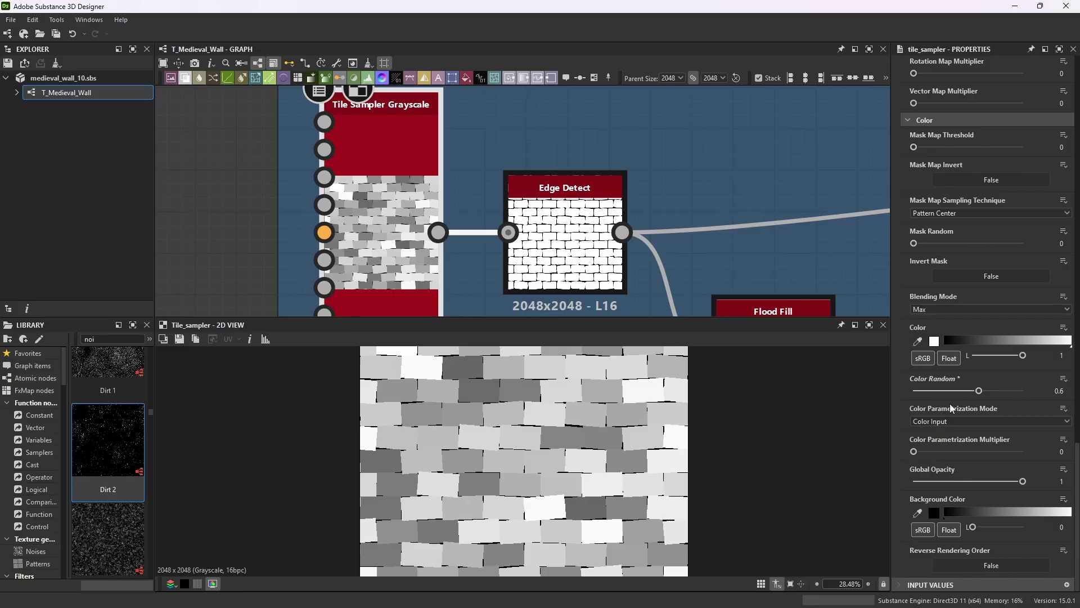
scroll(936, 459, "up", 5)
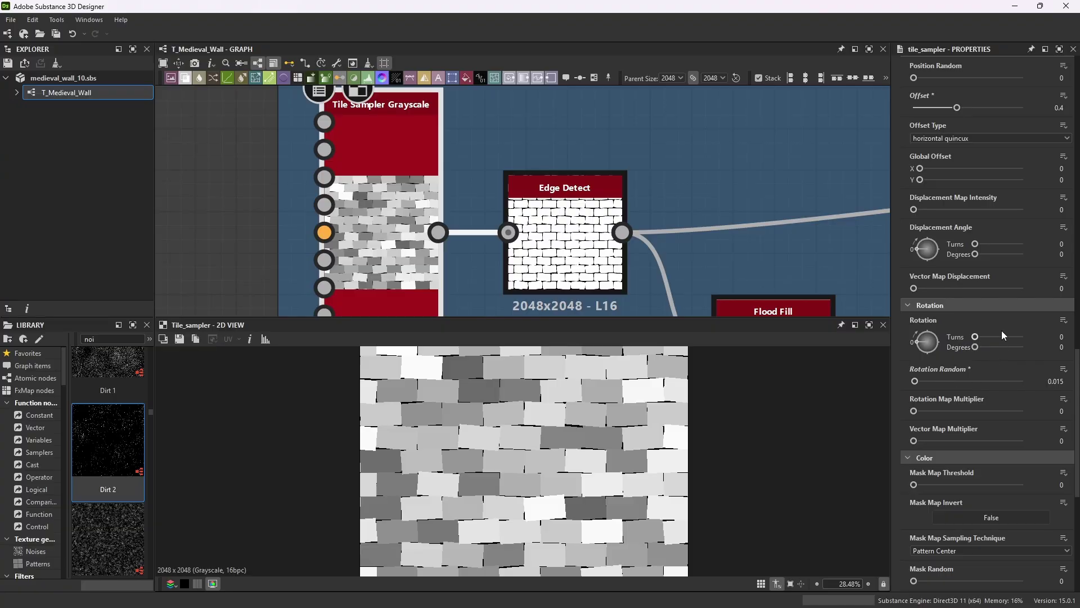
scroll(972, 344, "up", 4)
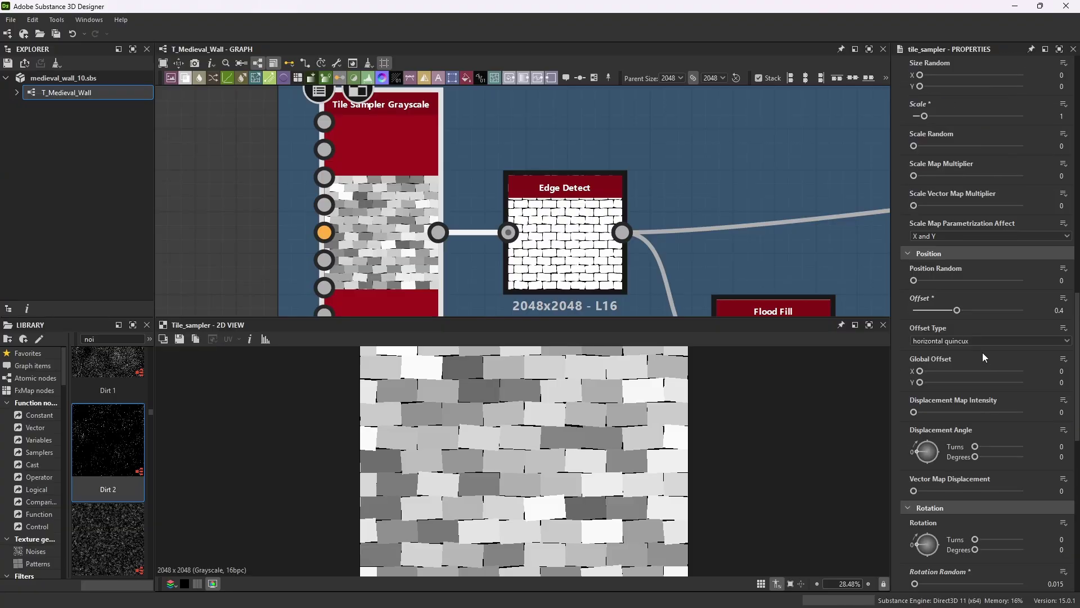
scroll(984, 356, "up", 4)
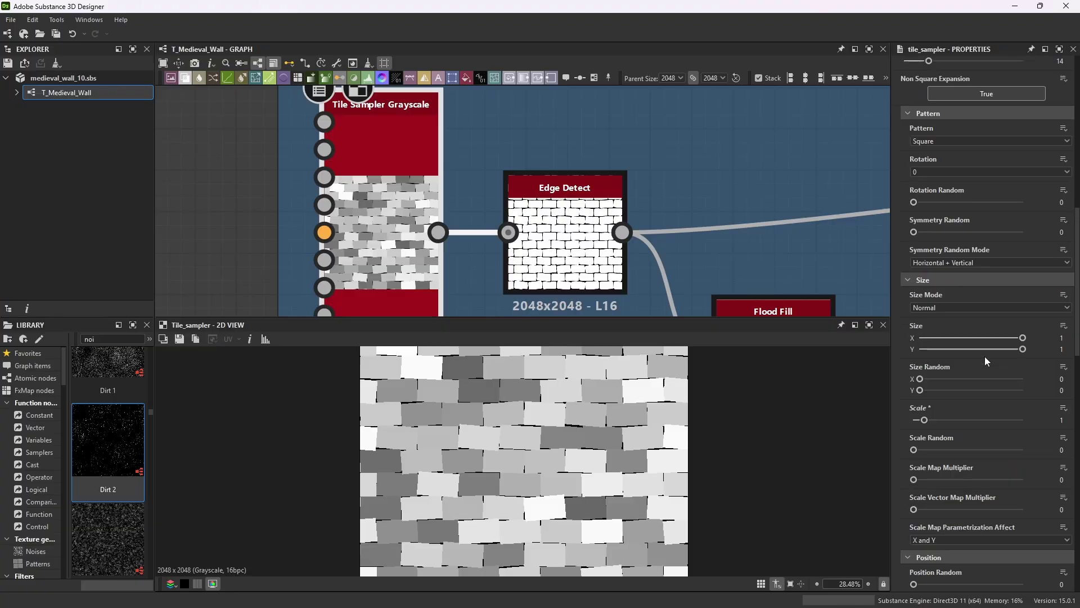
scroll(984, 358, "up", 3)
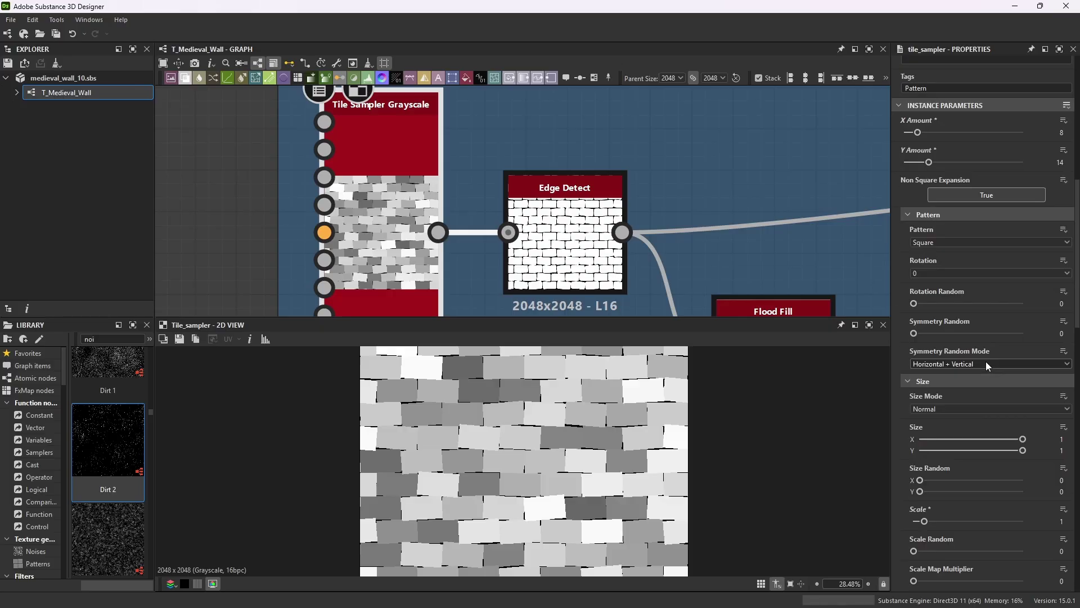
scroll(986, 362, "down", 3)
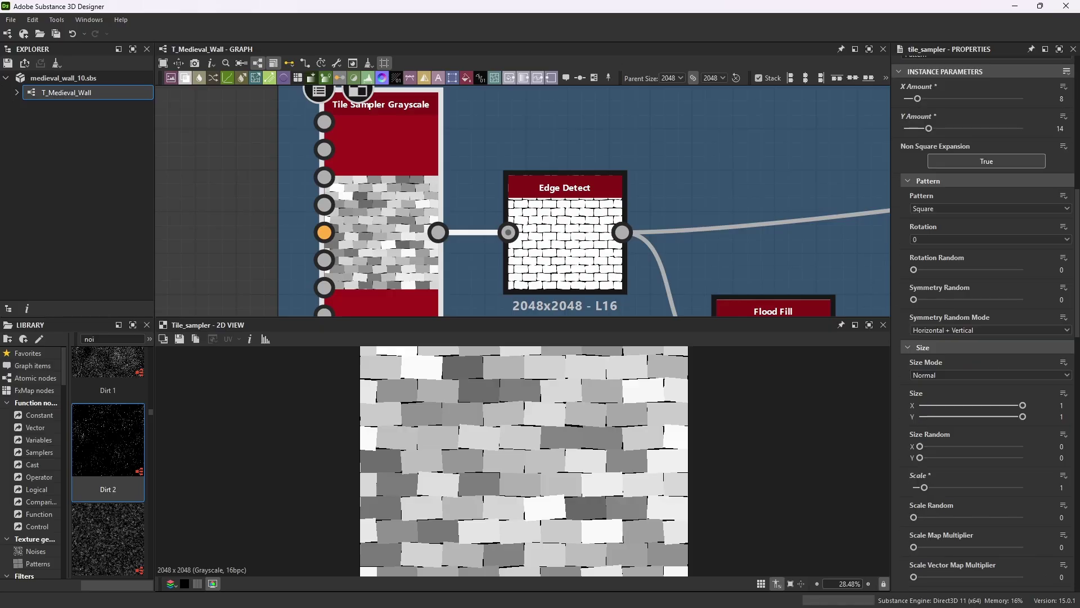
- Show the properties of the Edge Detect node that follows the Tile Sampler
left_click(564, 228)
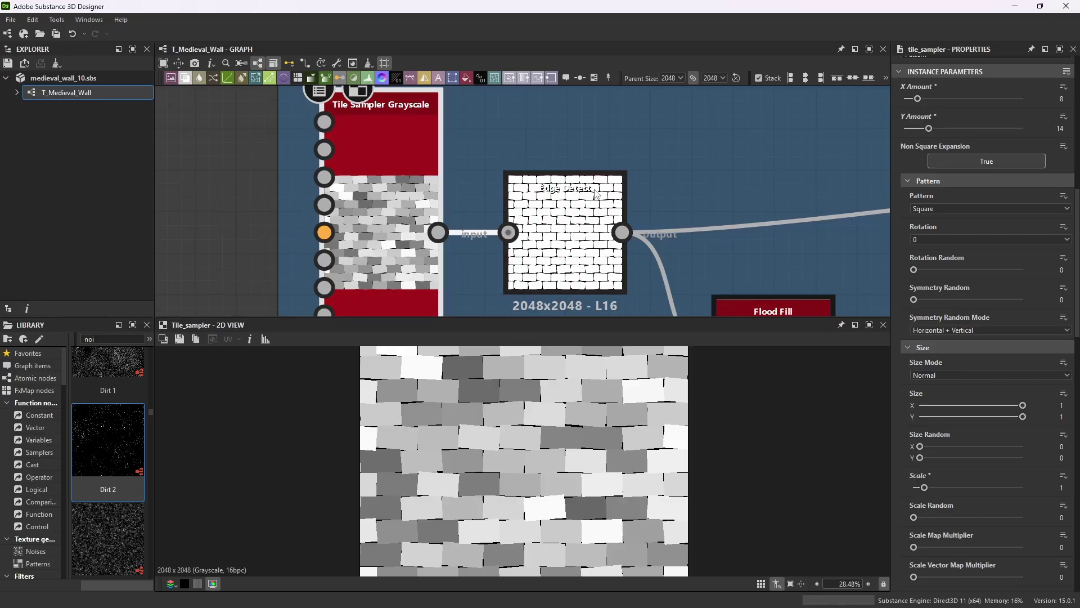
scroll(461, 167, "down", 1)
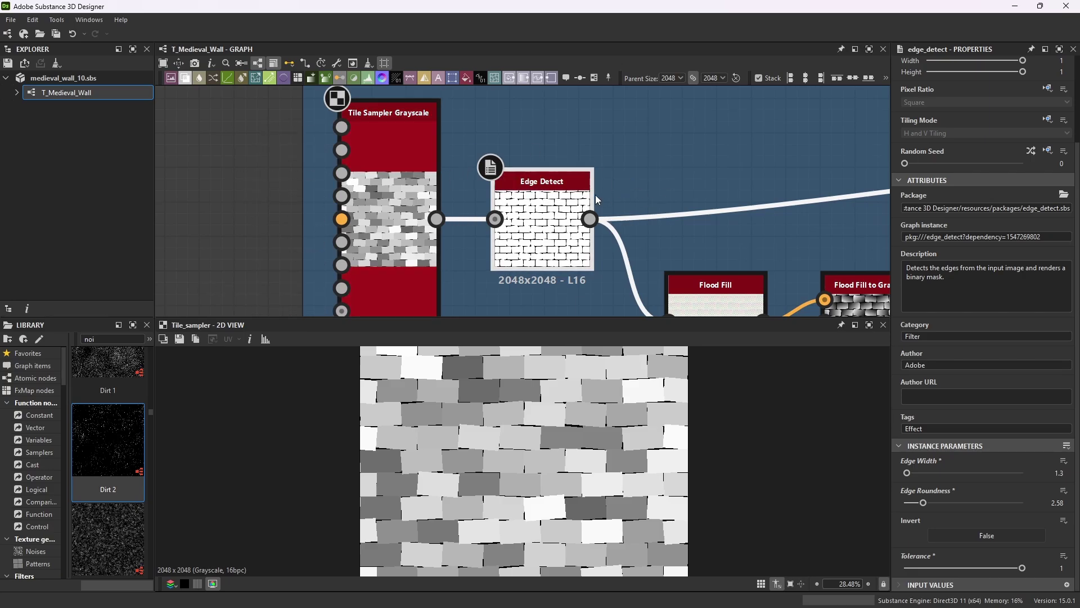
left_click(11, 20)
left_click(64, 167)
left_click(10, 19)
mouse_move(79, 34)
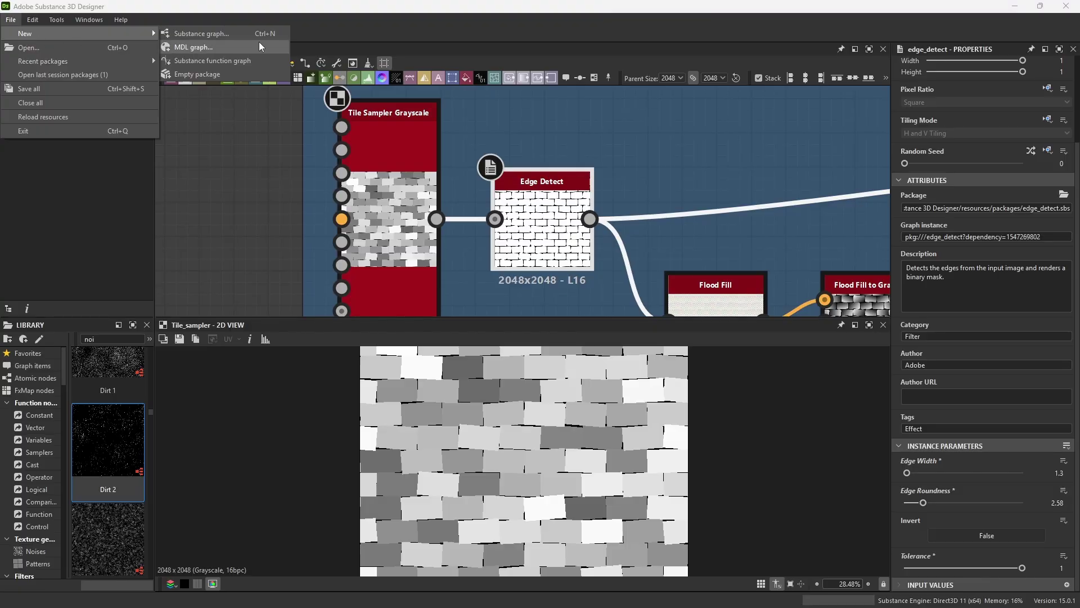
left_click(207, 34)
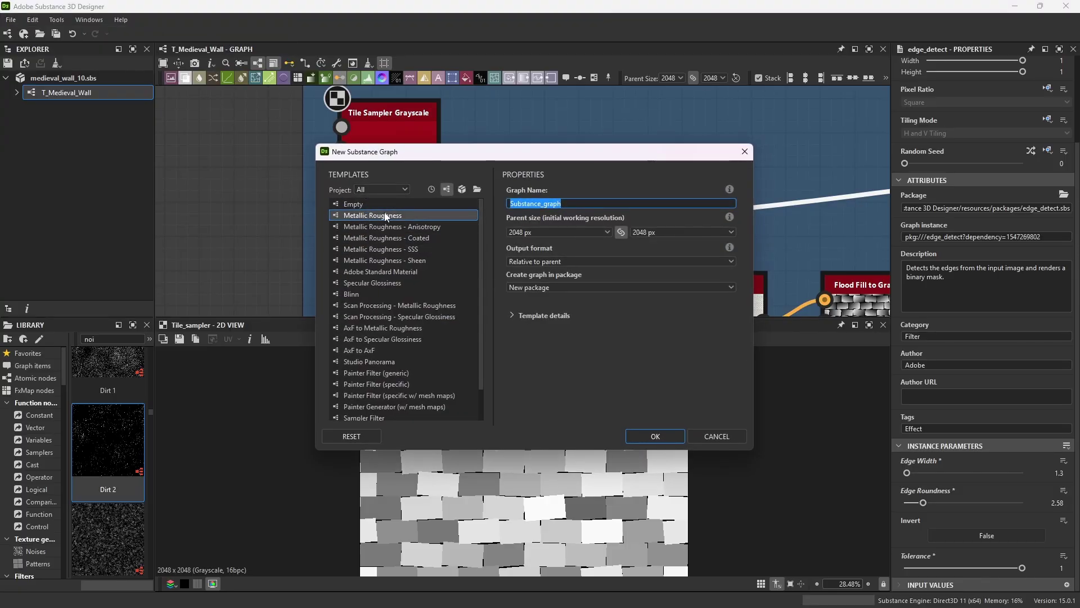
left_click(744, 152)
- Display the Edge Detect output in the 2D view and inspect the rounded stone edges and gaps up close
scroll(535, 136, "down", 1)
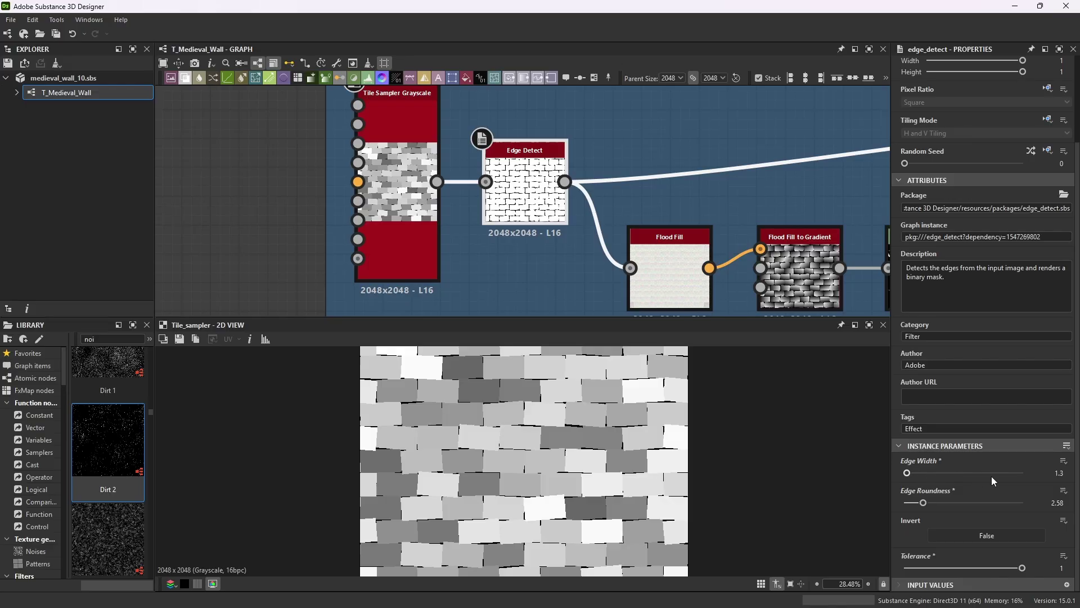
left_click(944, 498)
double_click(523, 183)
scroll(509, 420, "up", 3)
scroll(509, 420, "up", 5)
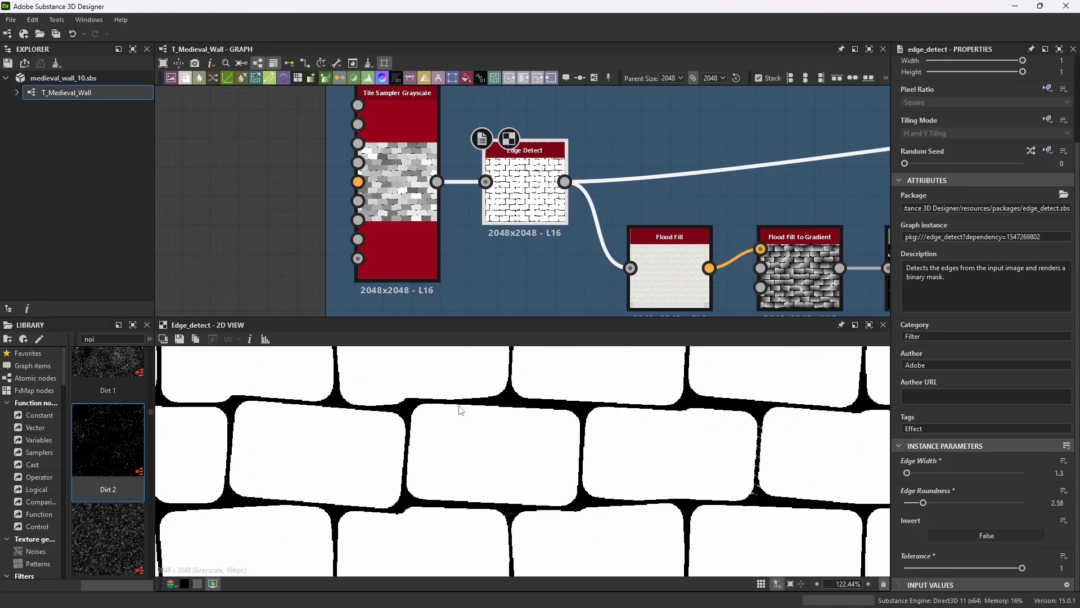
scroll(545, 440, "down", 5)
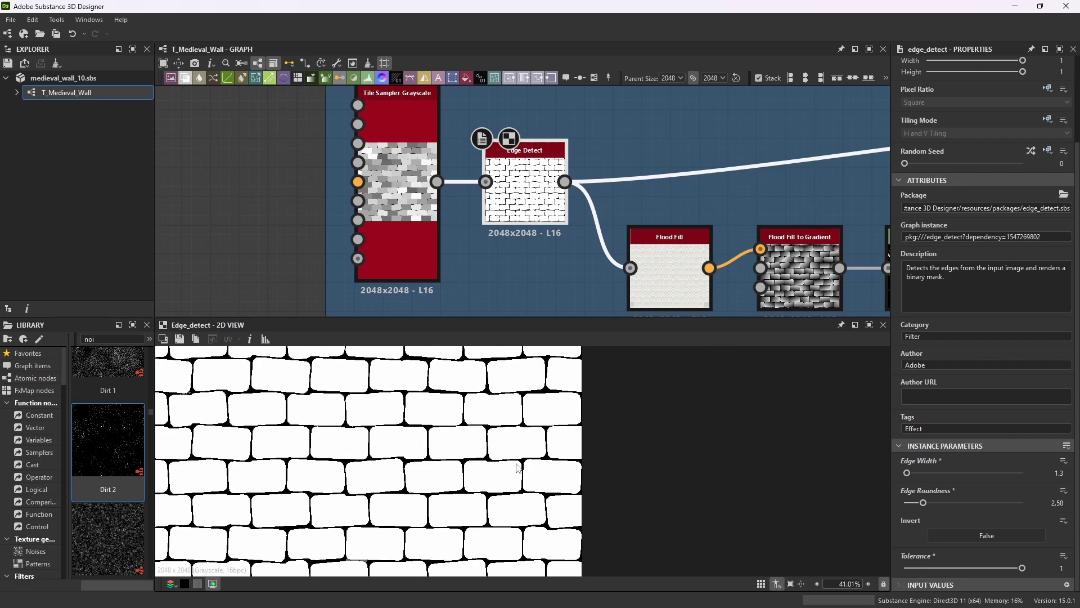
scroll(554, 480, "up", 5)
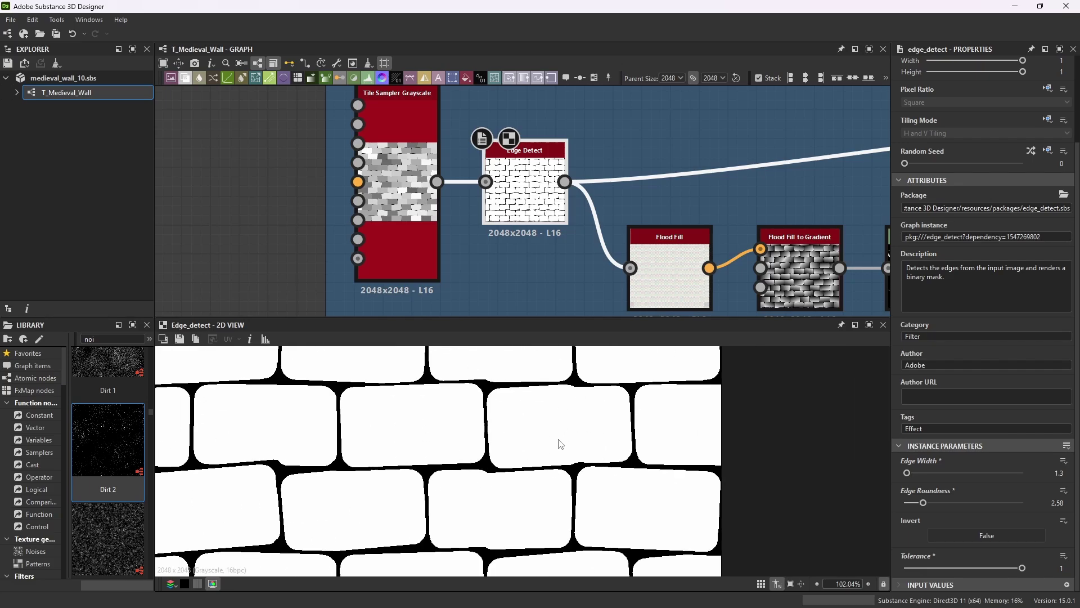
scroll(523, 392, "down", 5)
scroll(524, 394, "down", 3)
scroll(509, 401, "up", 4)
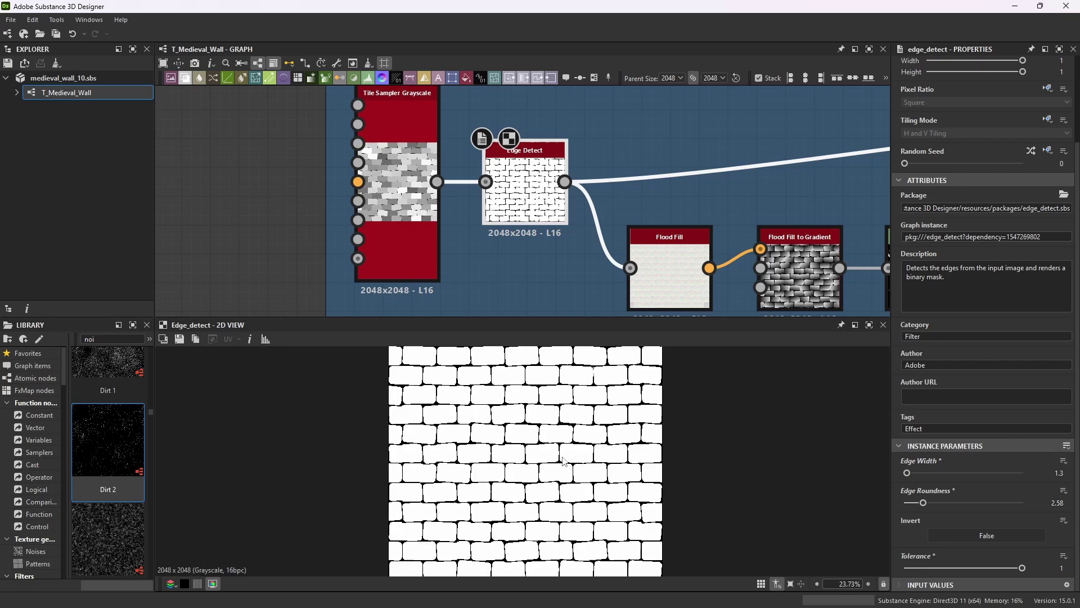
scroll(508, 401, "down", 5)
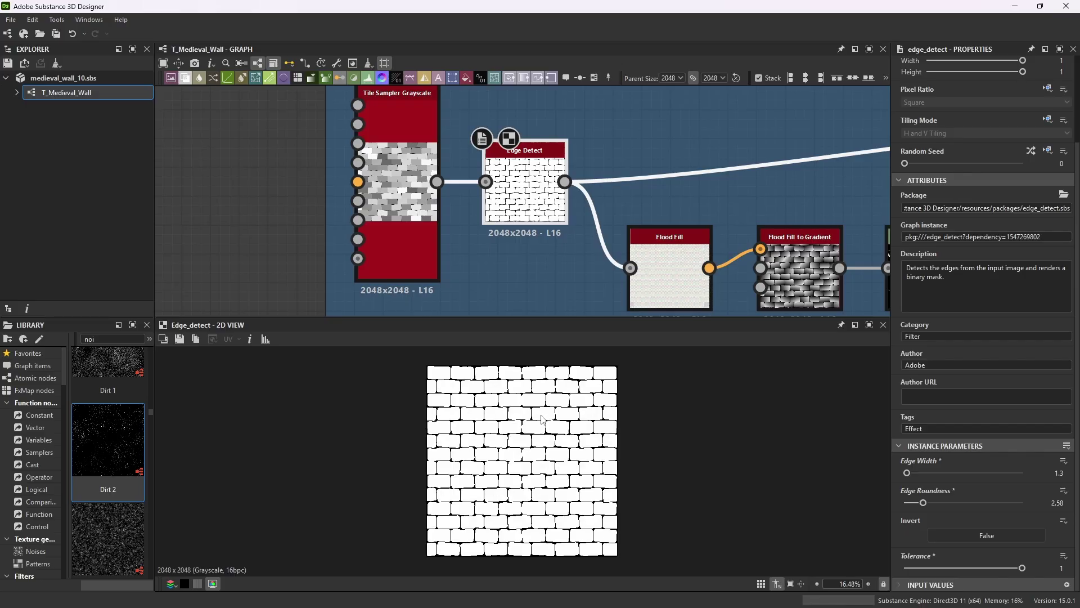
- Display the output of the Flood Fill node after Edge Detect in the 2D view and inspect its per-stone colors
scroll(619, 209, "down", 3)
scroll(645, 241, "up", 6)
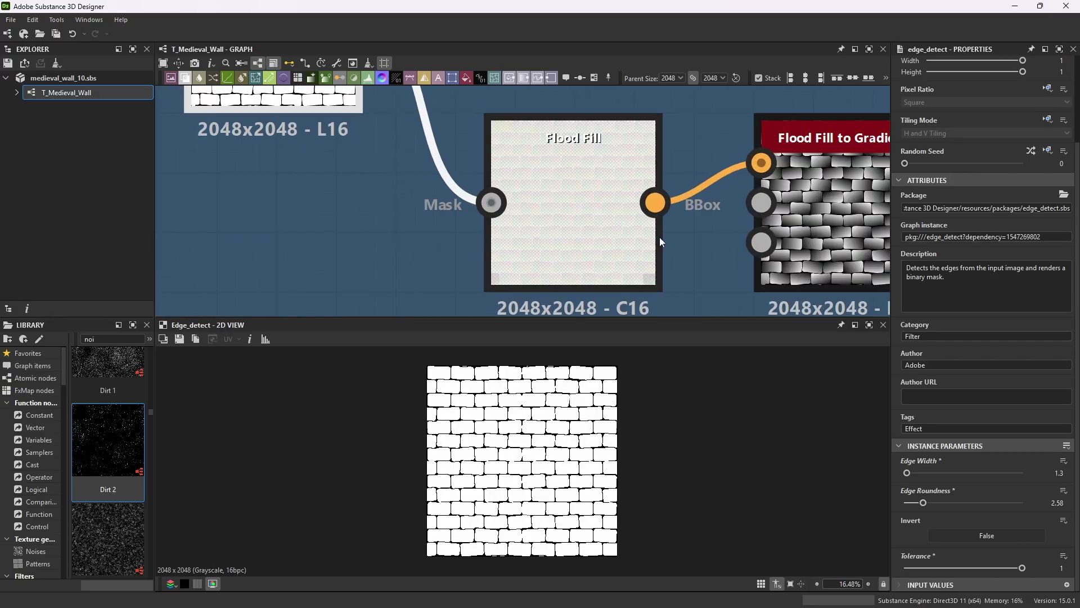
double_click(600, 141)
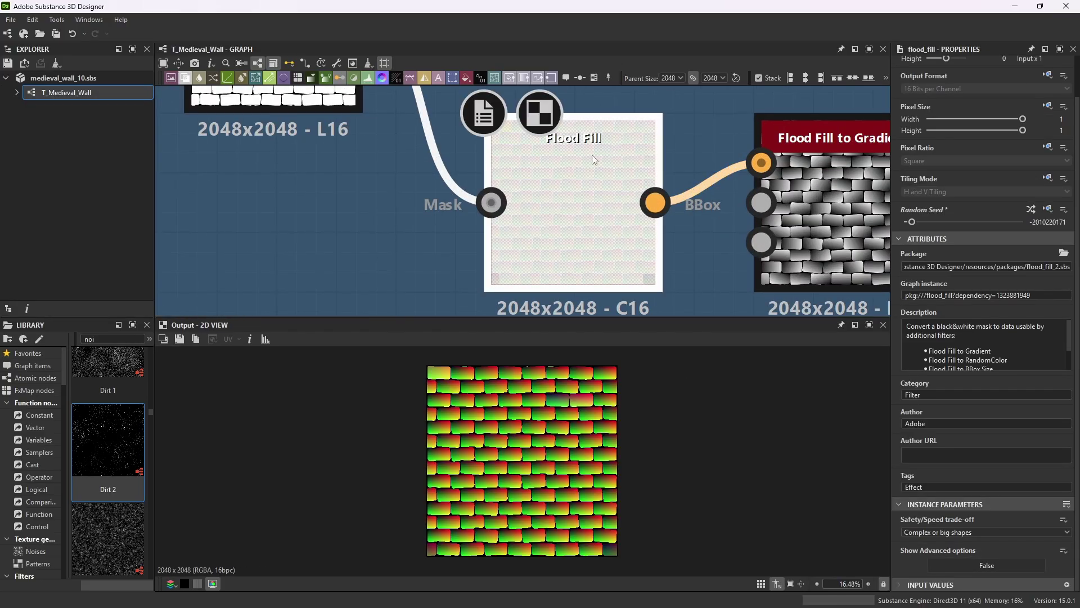
scroll(549, 423, "up", 3)
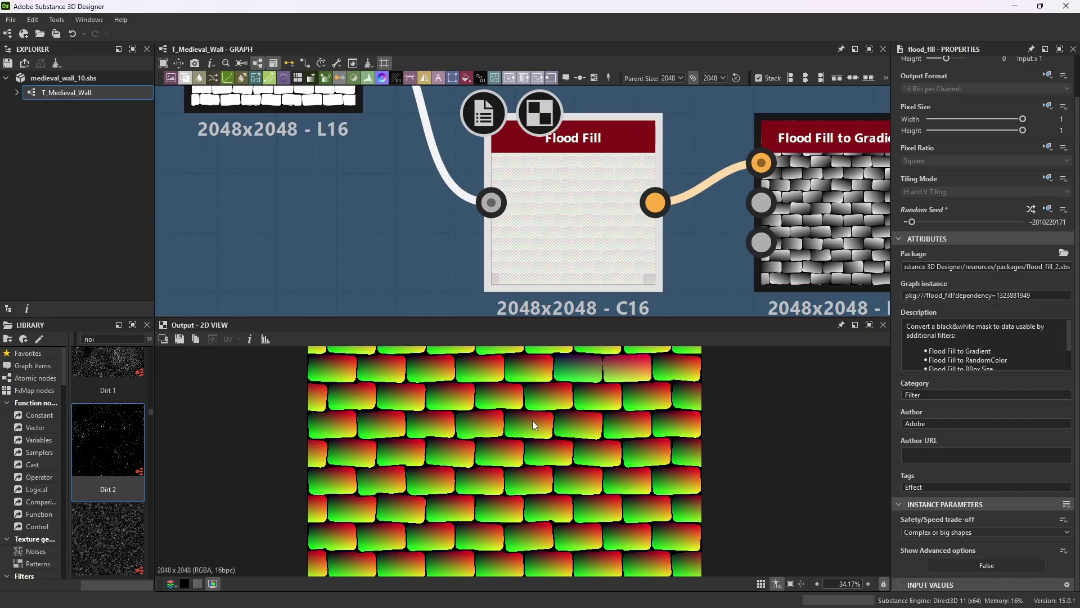
scroll(581, 267, "down", 3)
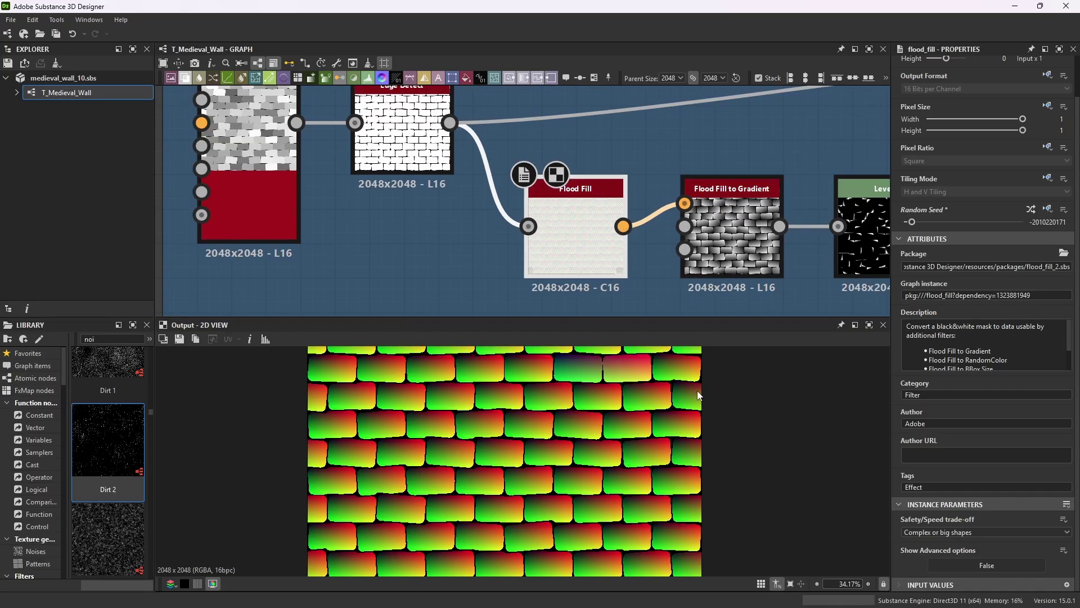
scroll(654, 435, "up", 3)
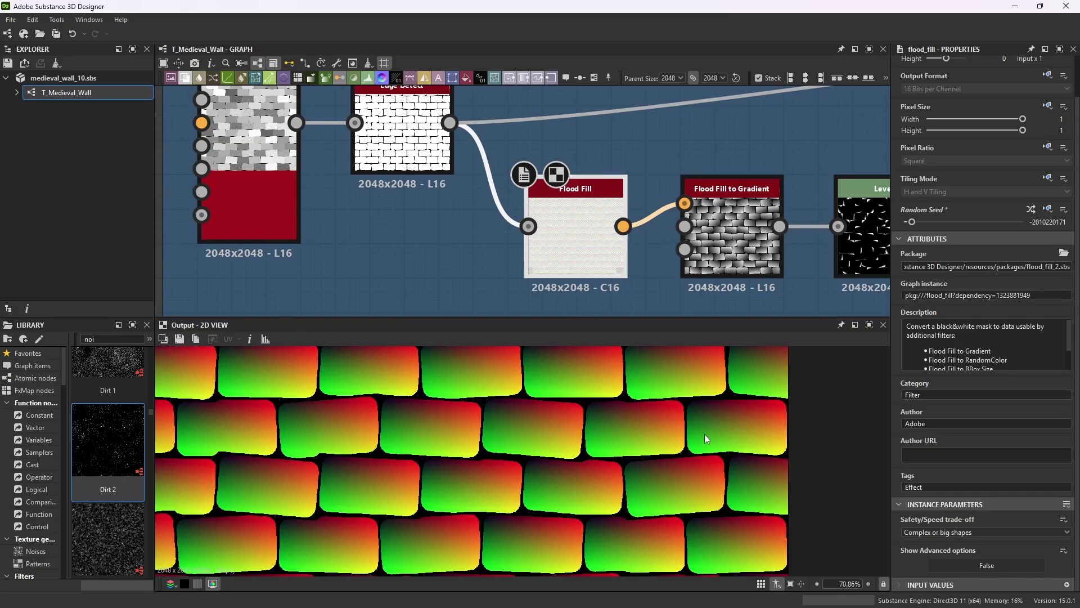
scroll(508, 388, "down", 2)
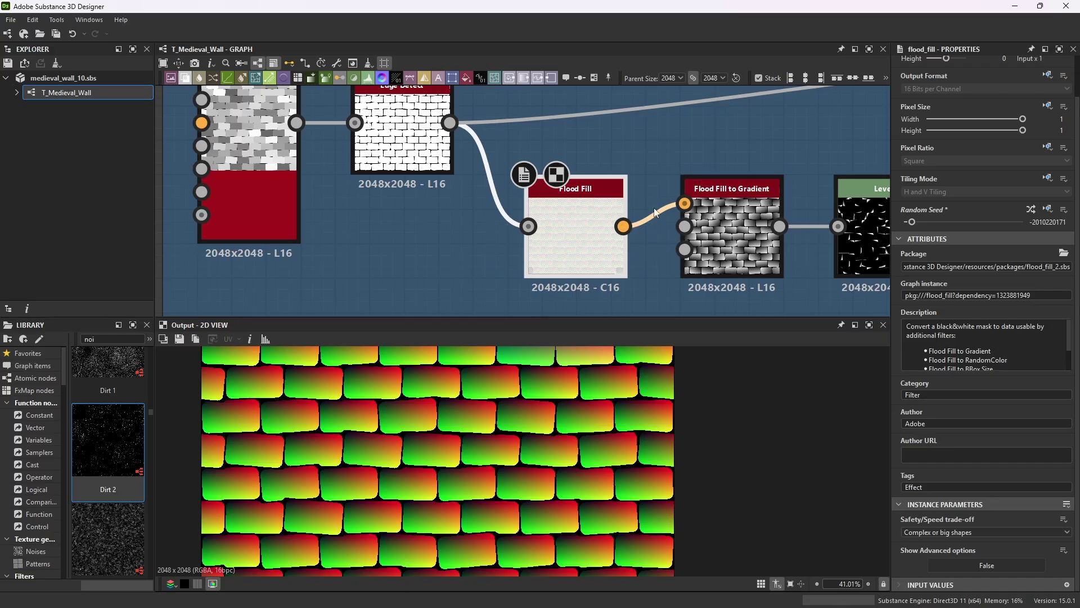
- Display the Flood Fill to Gradient output in the 2D view and show the node's parameters
scroll(538, 168, "down", 2)
scroll(647, 168, "up", 2)
scroll(675, 131, "up", 3)
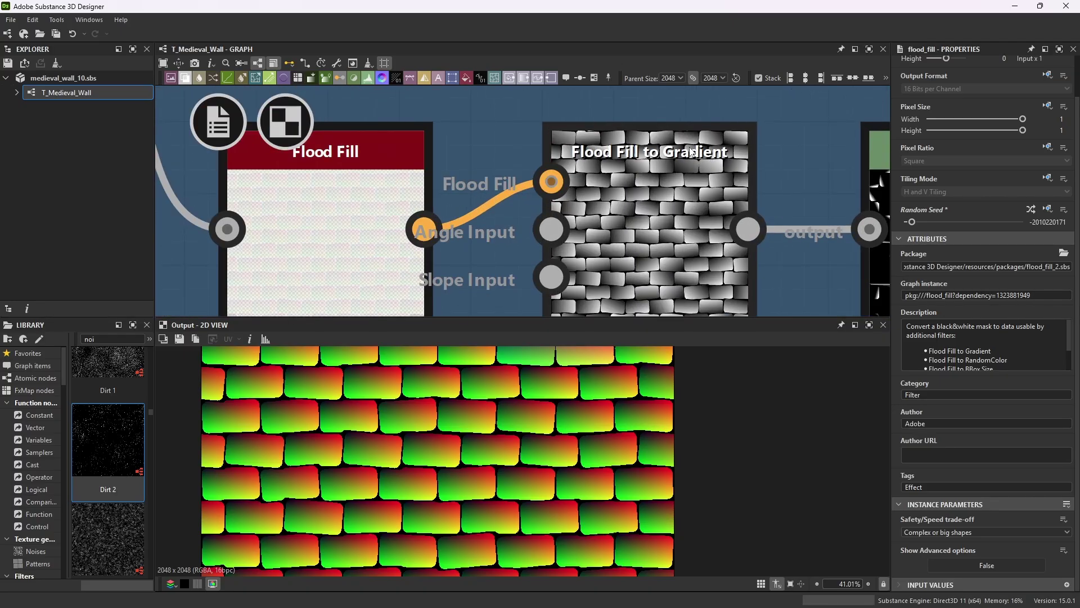
left_click(361, 150)
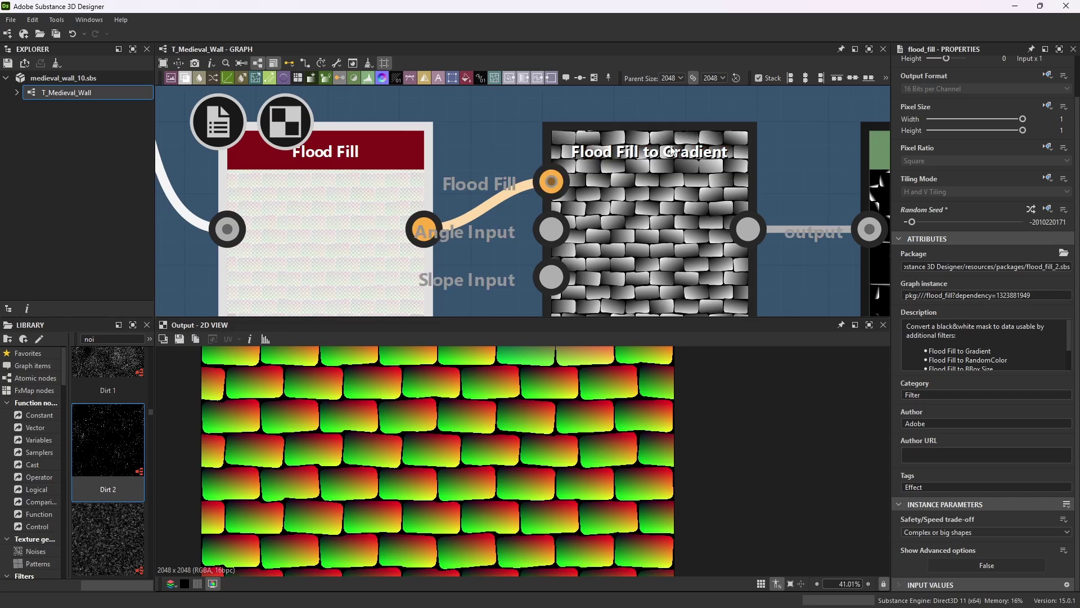
left_click(671, 151)
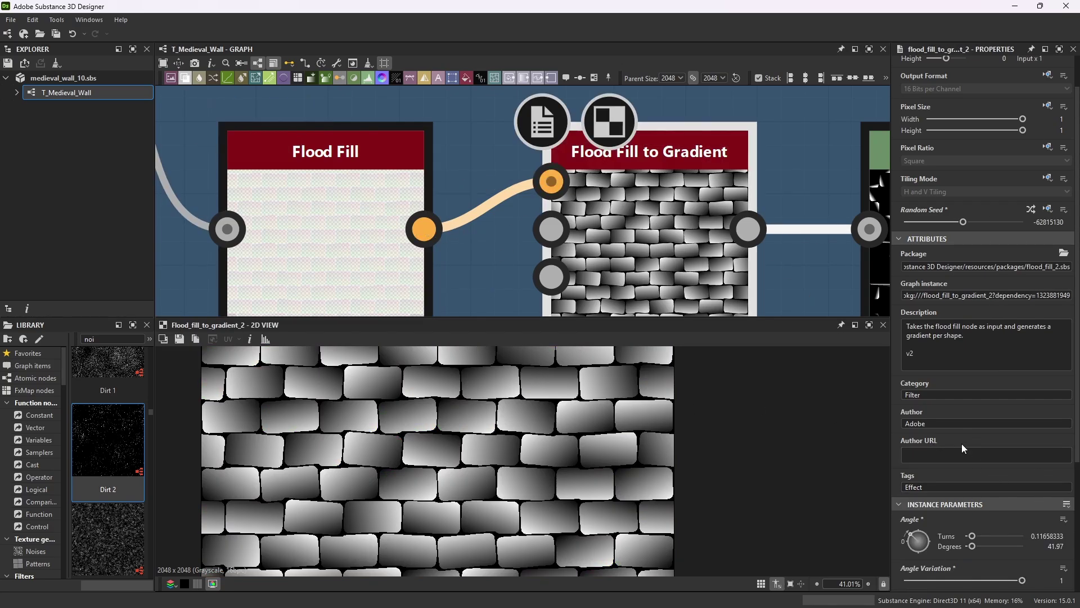
- Show the Flood Fill to Gradient node's instance parameters, including Angle and Angle Variation
scroll(961, 444, "down", 3)
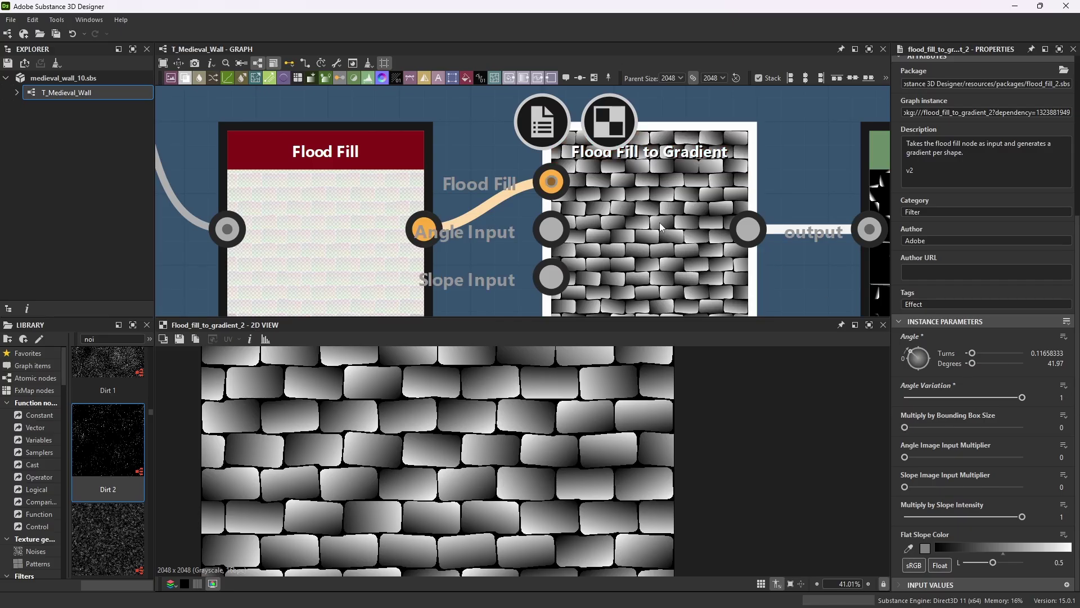
scroll(661, 228, "down", 3)
scroll(729, 241, "up", 2)
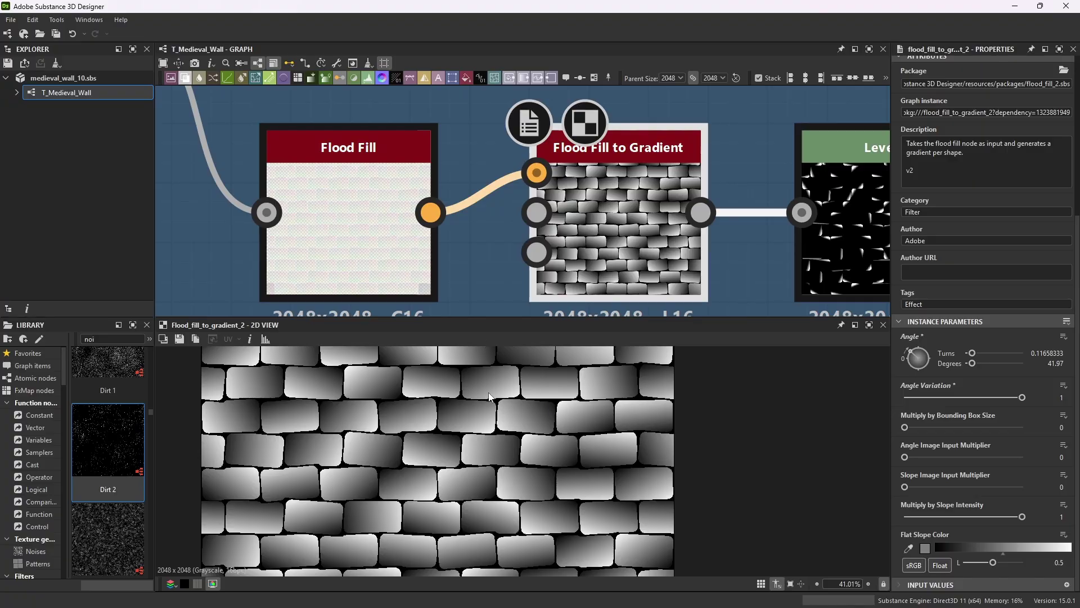
- Display the output of the Levels node after Flood Fill to Gradient in the 2D view
scroll(563, 214, "down", 5)
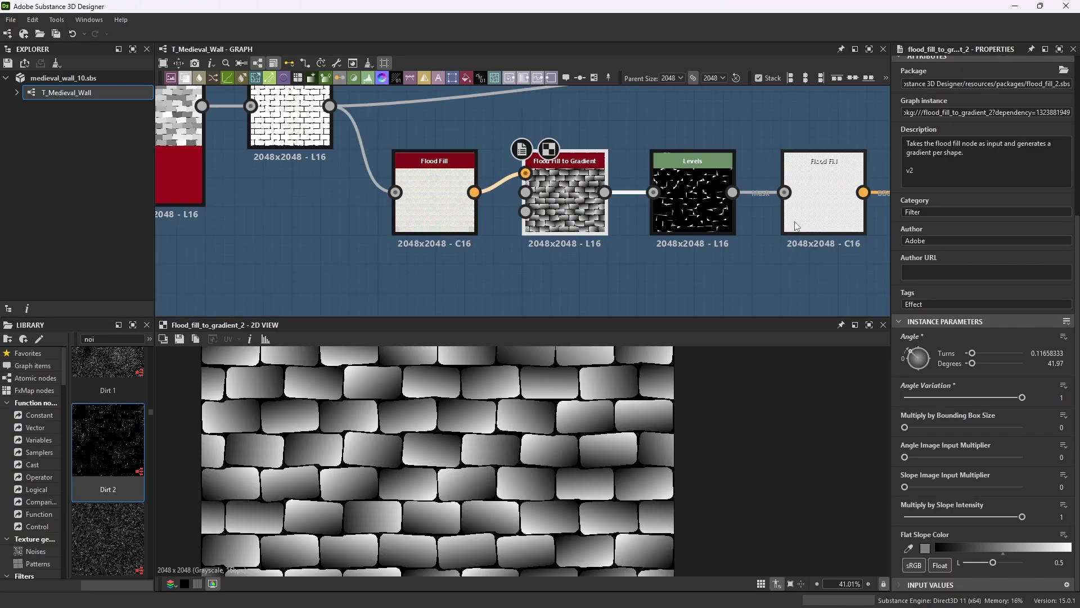
scroll(796, 226, "up", 2)
left_click(698, 161)
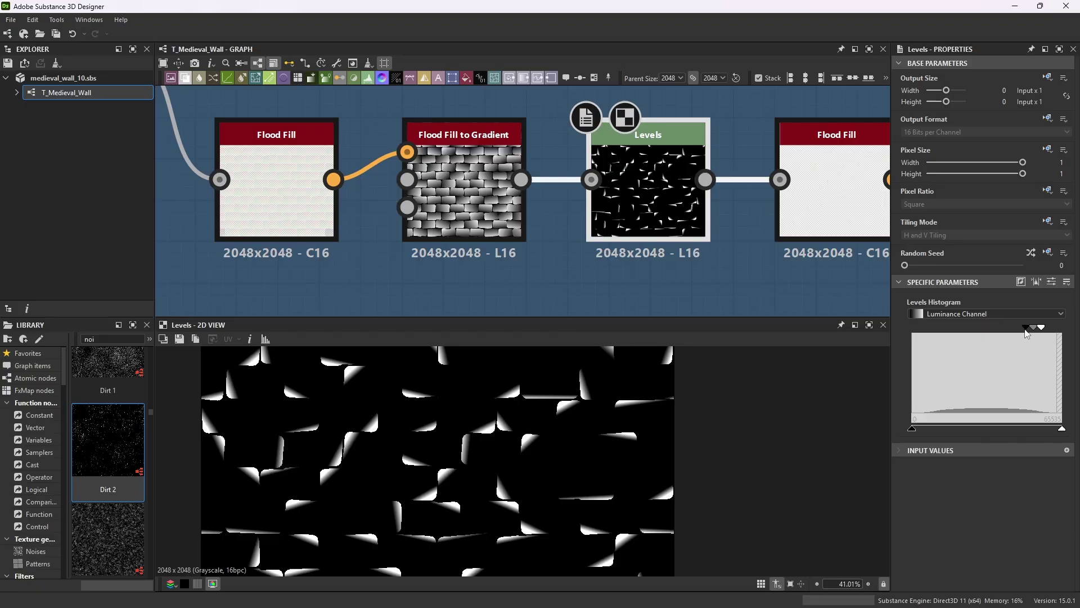
- Inspect the gradient stone corners up close and check this Levels node's numeric level values before returning to the histogram
scroll(514, 421, "up", 6)
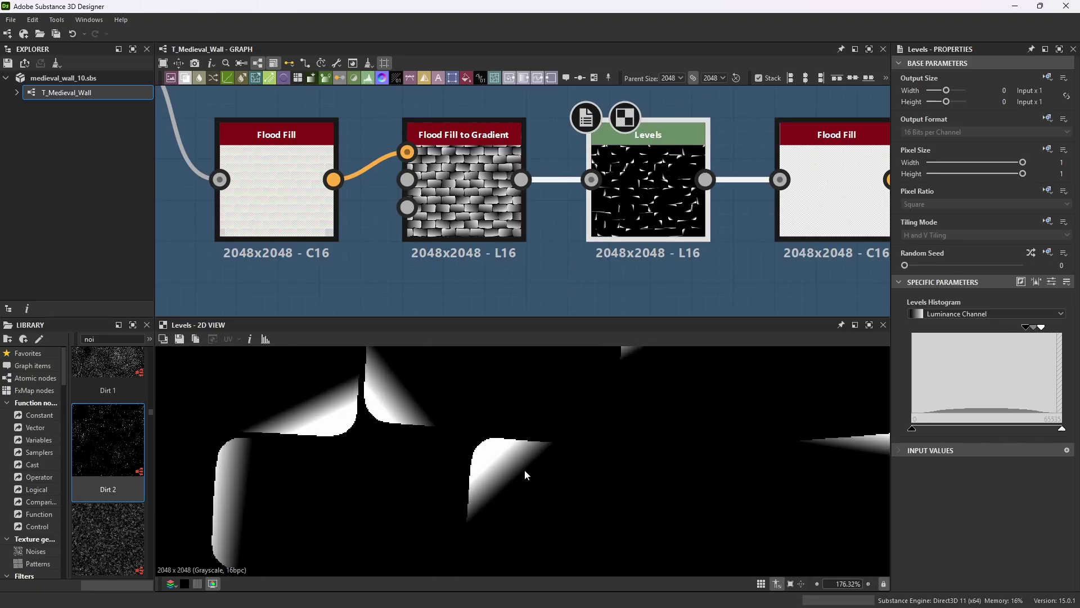
scroll(450, 397, "down", 3)
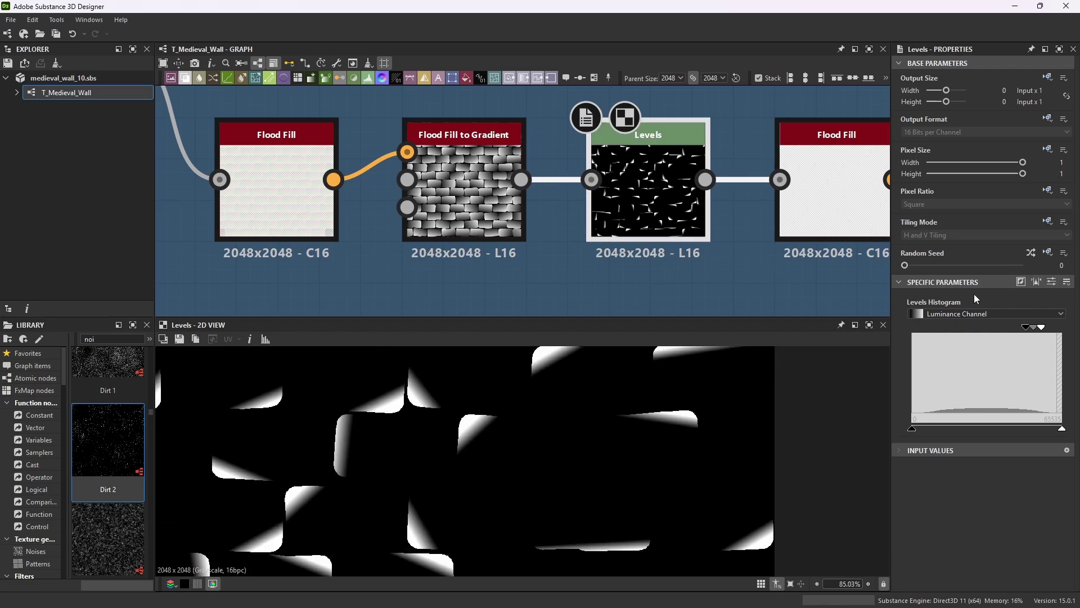
left_click(1051, 281)
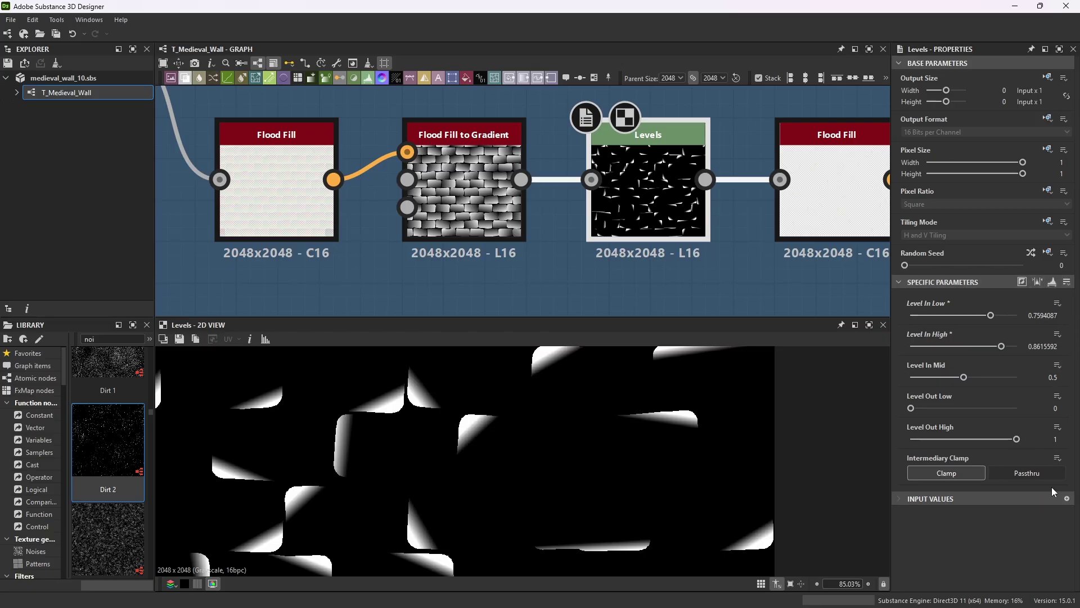
left_click(1051, 281)
- Display the output of the second Flood Fill node, which follows Levels, in the 2D view
scroll(553, 195, "down", 1)
scroll(768, 187, "down", 3)
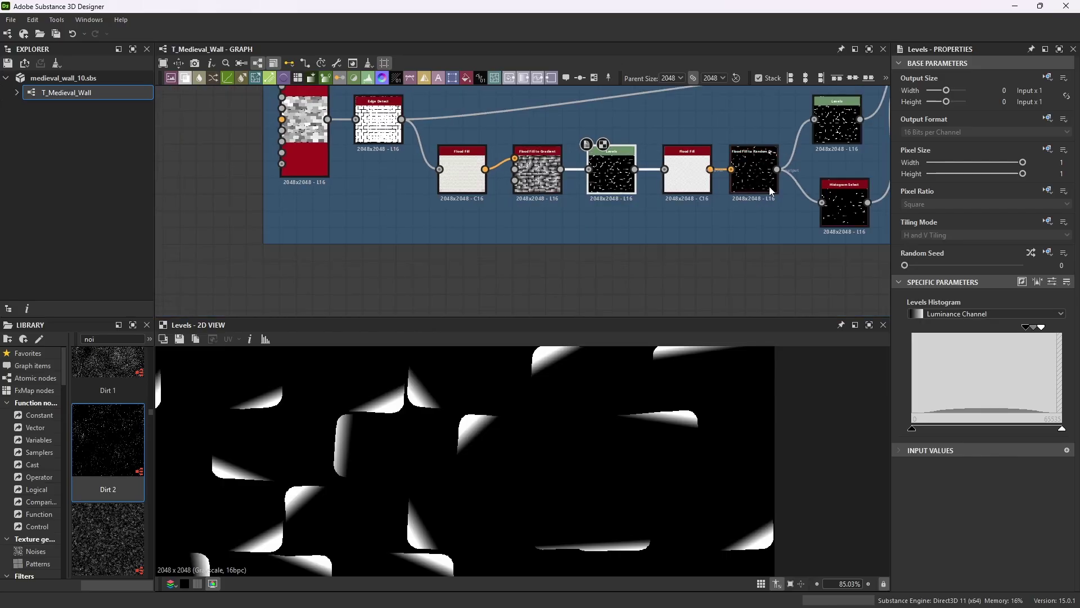
scroll(575, 126, "up", 4)
scroll(576, 135, "down", 2)
scroll(576, 135, "up", 2)
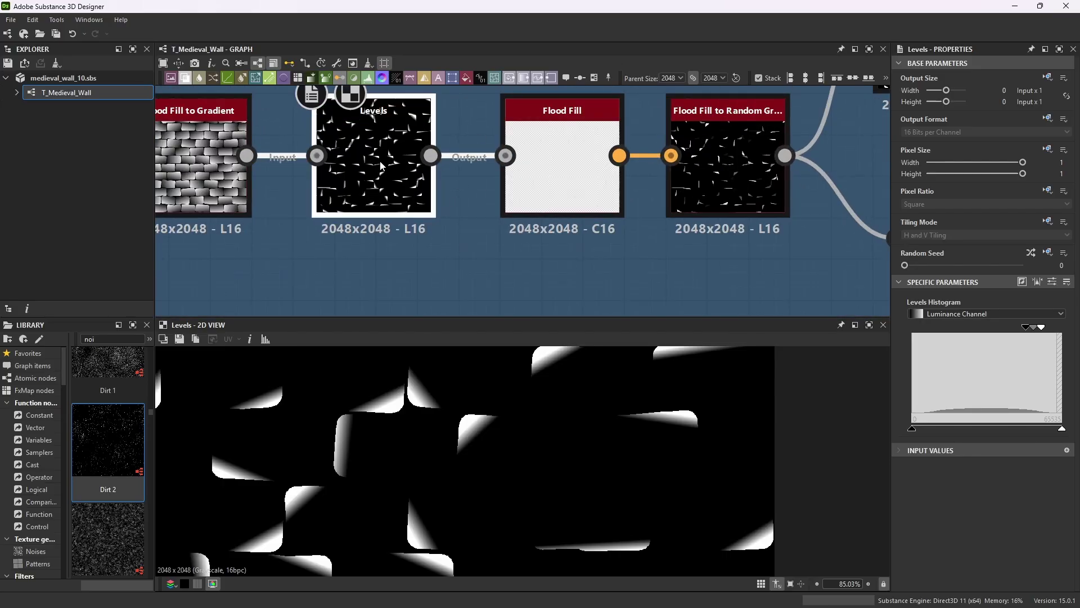
scroll(349, 184, "up", 2)
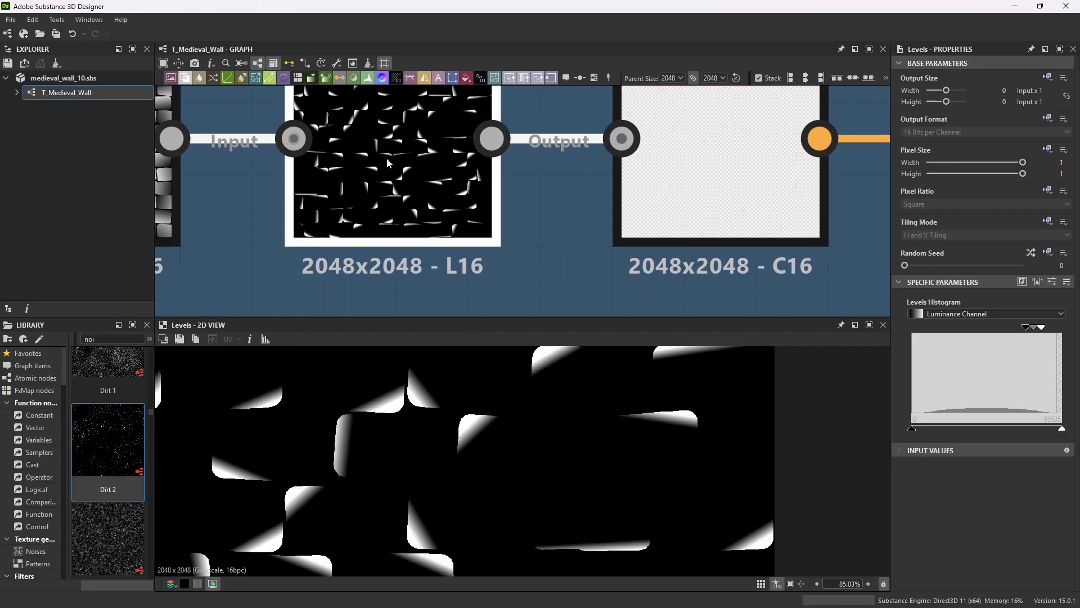
scroll(517, 237, "down", 2)
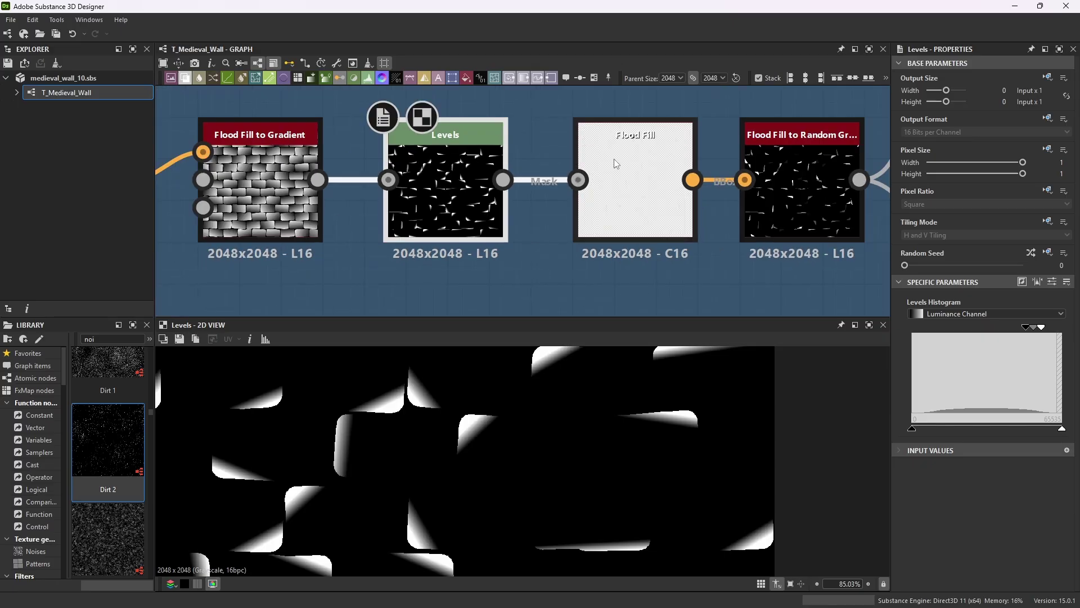
double_click(613, 159)
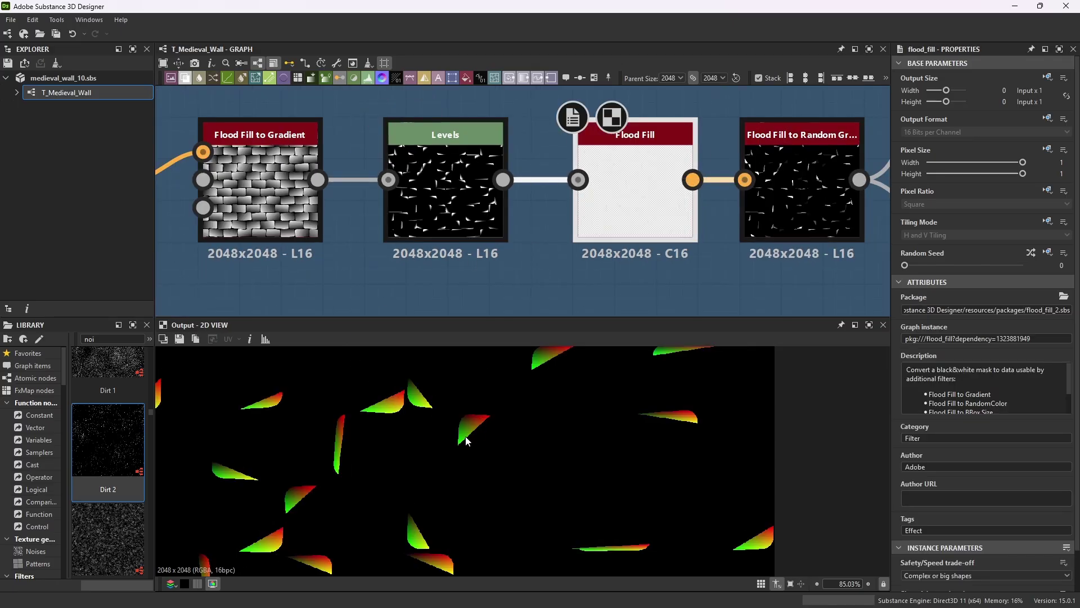
- Display the Flood Fill to Random Grayscale output in the 2D view and inspect the random gray values of the corner shapes
scroll(658, 186, "down", 2)
scroll(808, 222, "up", 3)
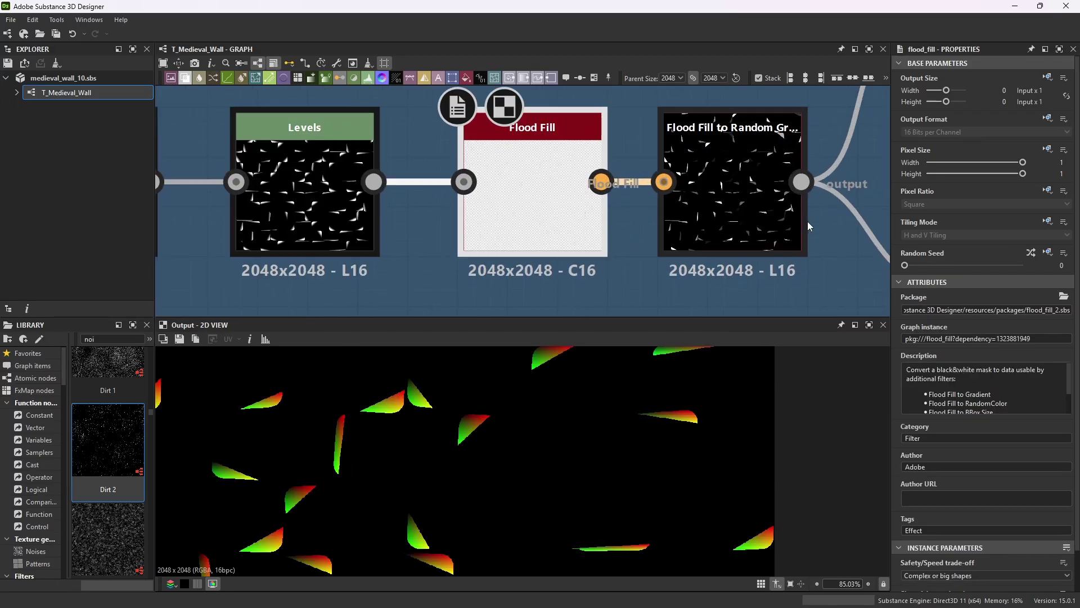
scroll(735, 196, "down", 2)
scroll(727, 201, "up", 1)
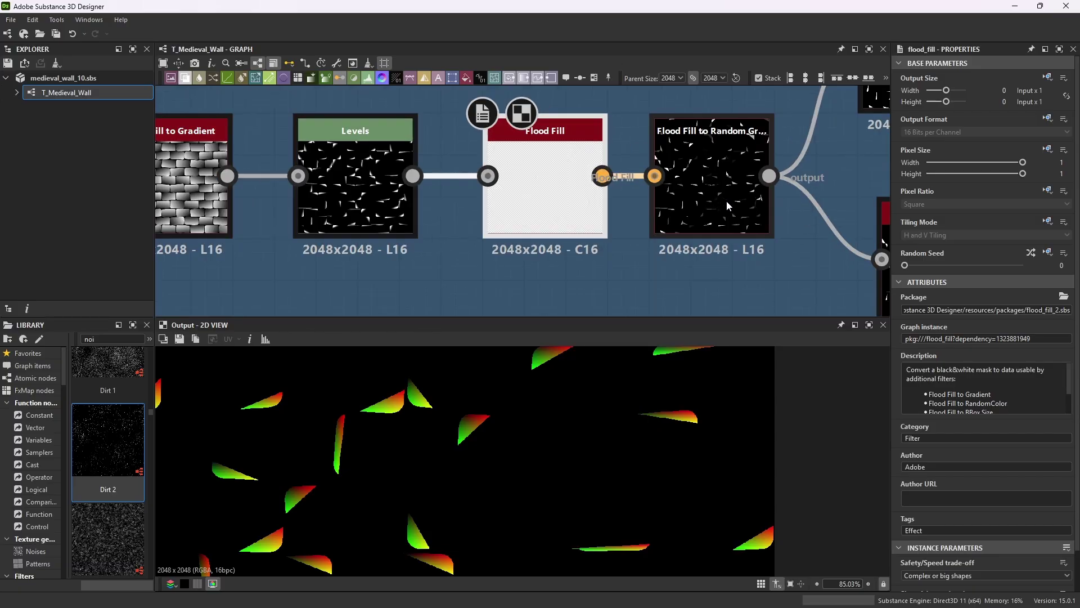
double_click(707, 163)
scroll(568, 417, "down", 5)
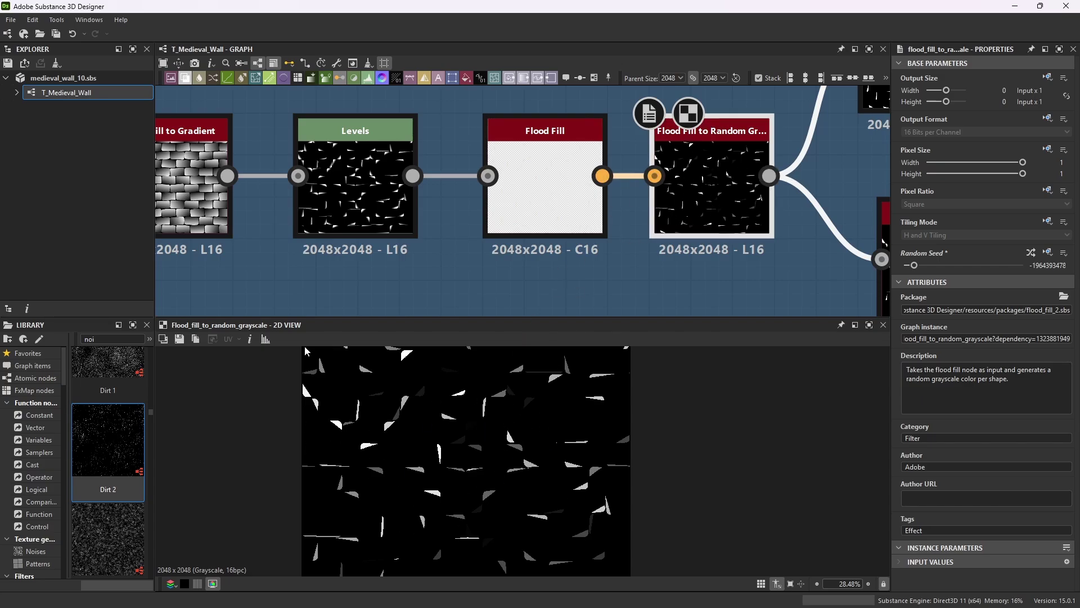
- Display the Histogram Select output in the 2D view and show its Position, Range and Contrast parameters
scroll(559, 192, "down", 4)
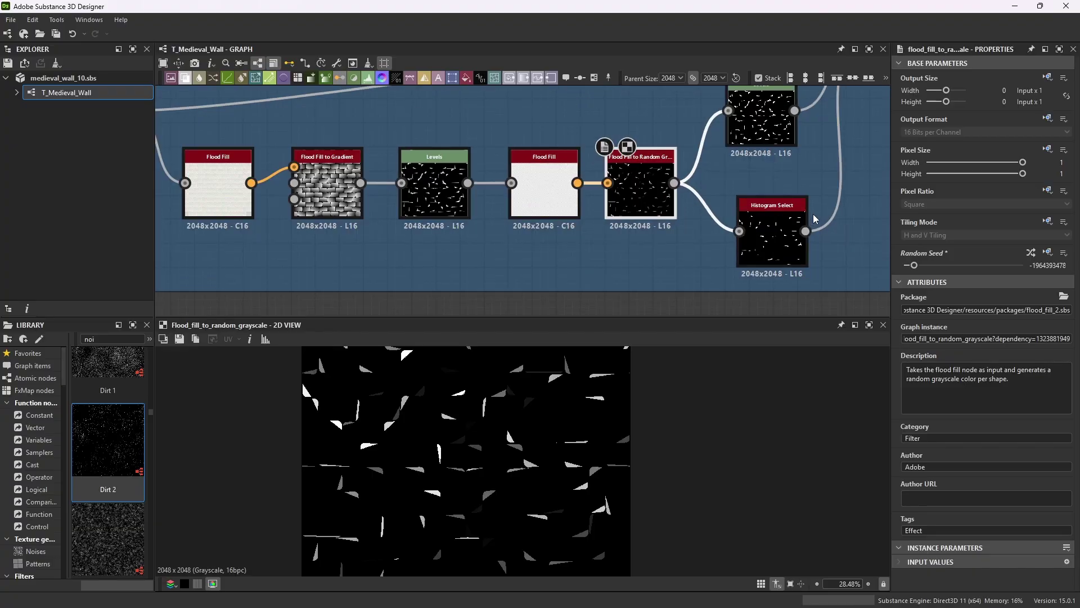
scroll(812, 206, "down", 2)
scroll(715, 221, "up", 2)
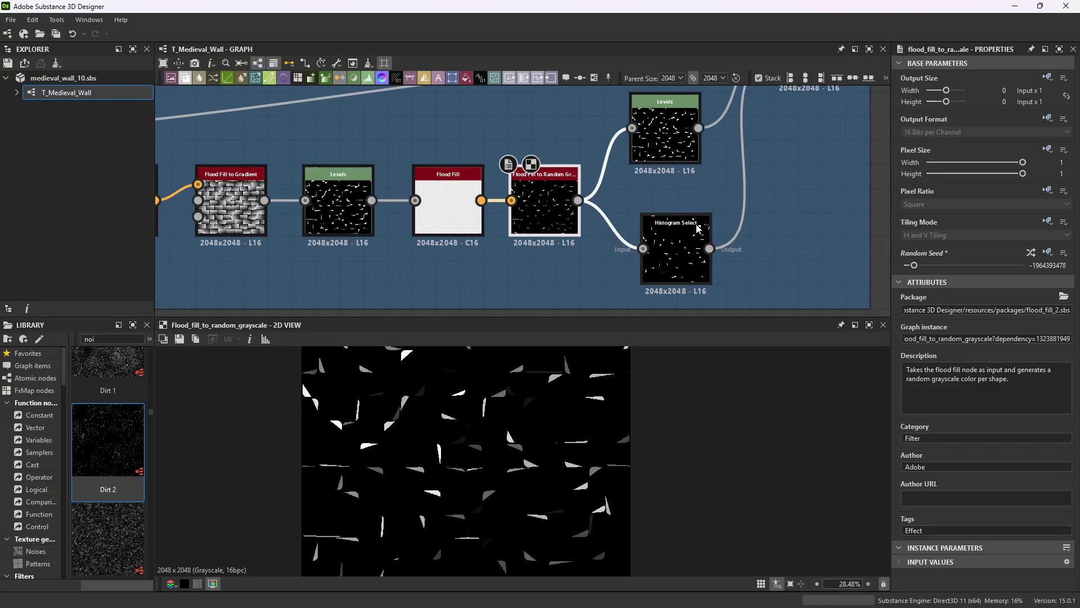
left_click(688, 228)
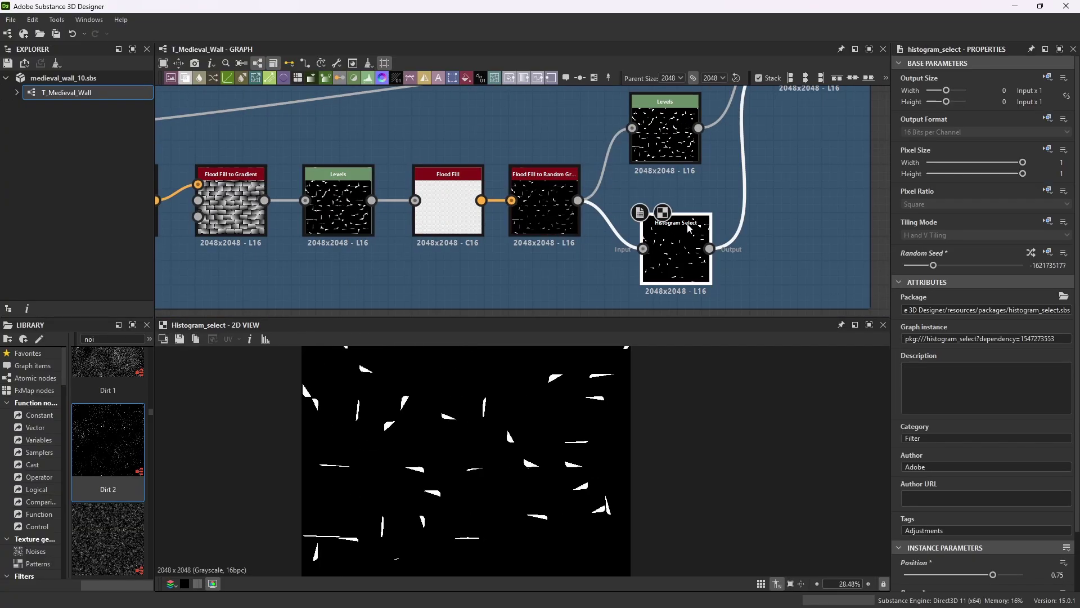
scroll(1048, 459, "down", 2)
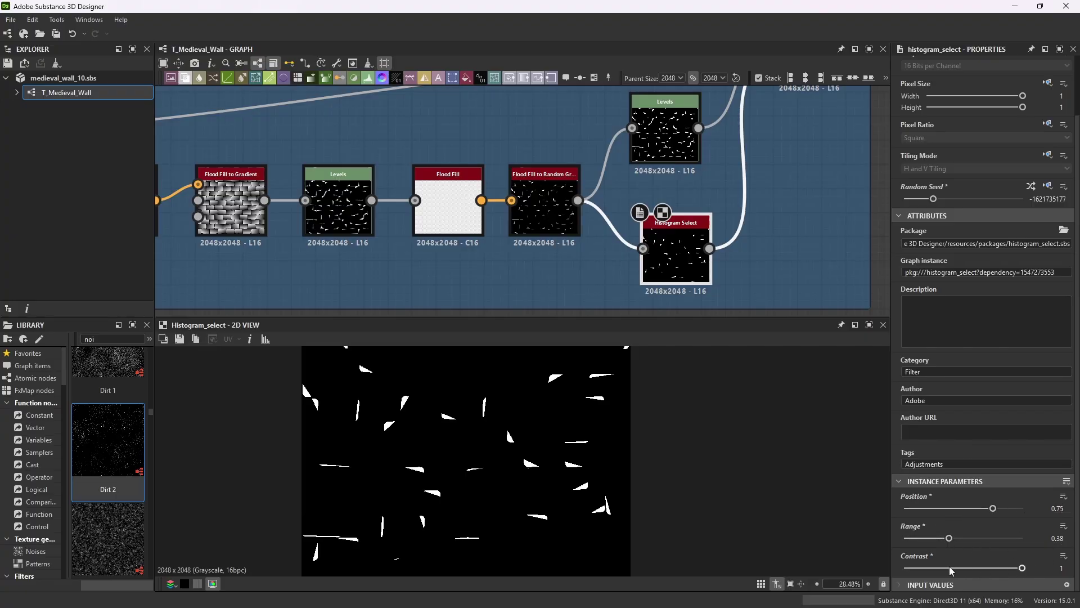
scroll(549, 407, "down", 2)
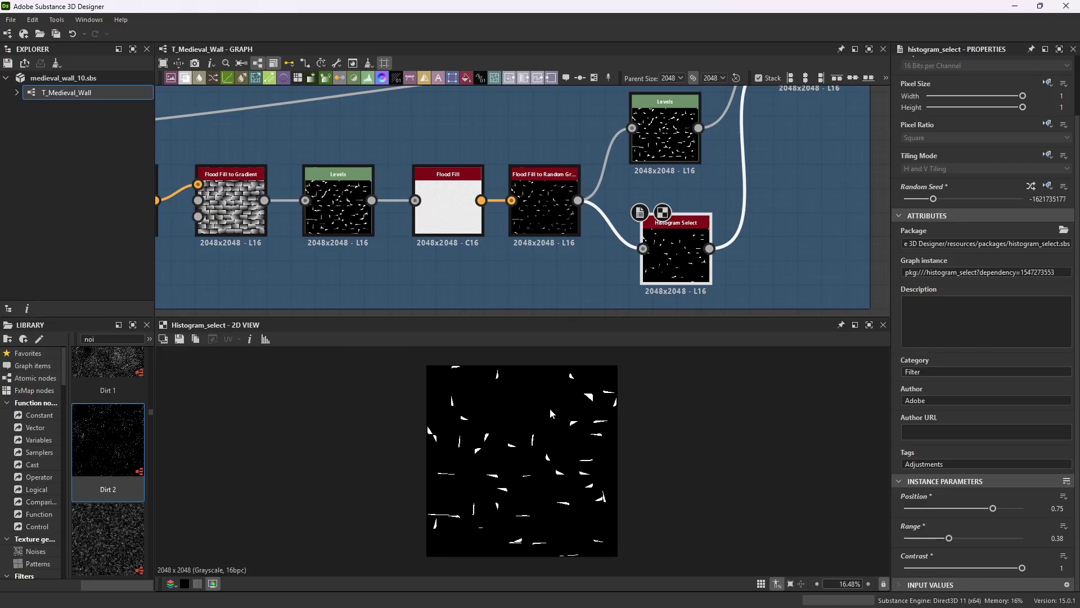
scroll(710, 480, "up", 1)
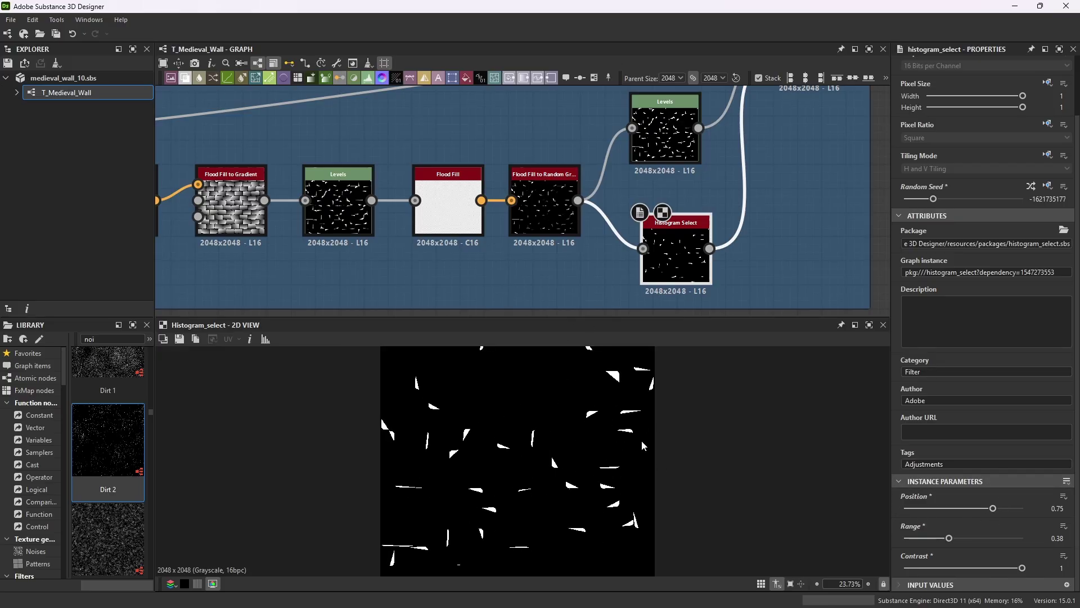
- Examine how the Random Grayscale branches and the Edge Detect output connect to the Blend node in the Stone Size section
scroll(533, 124, "up", 5)
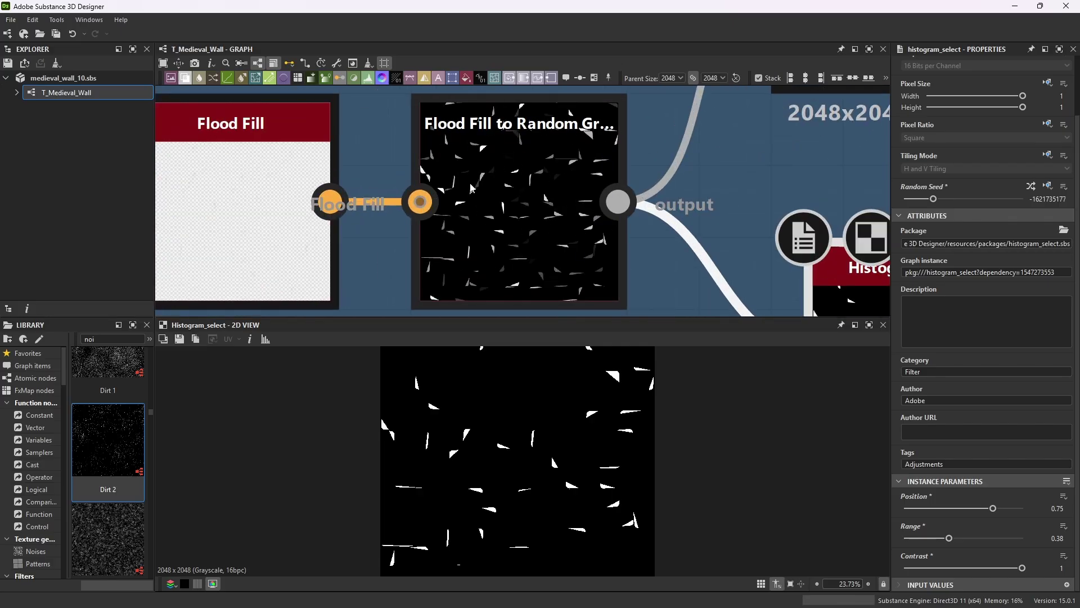
scroll(496, 198, "down", 5)
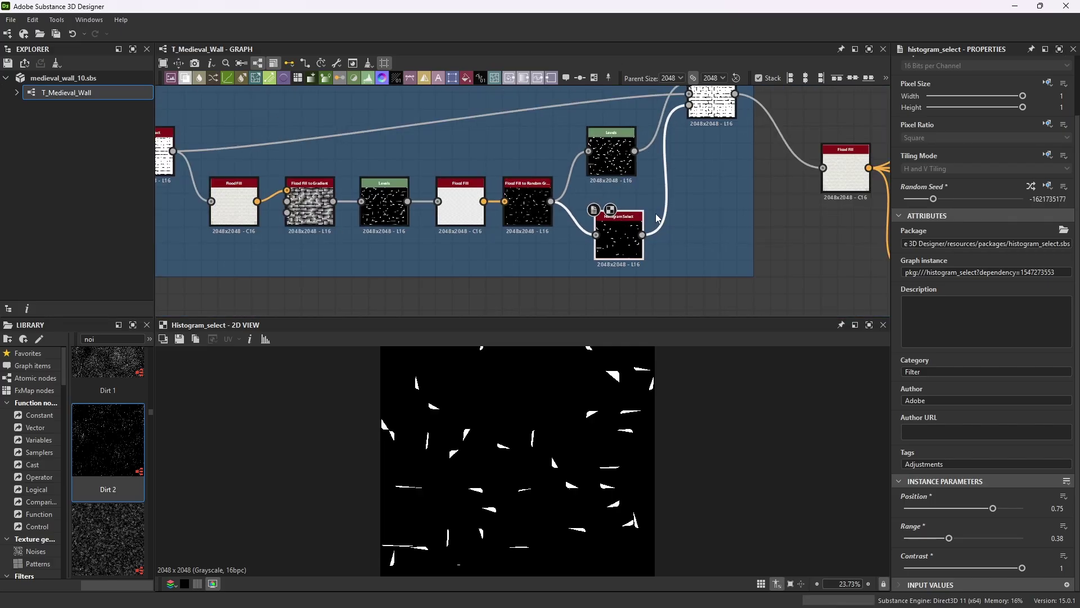
scroll(662, 204, "down", 1)
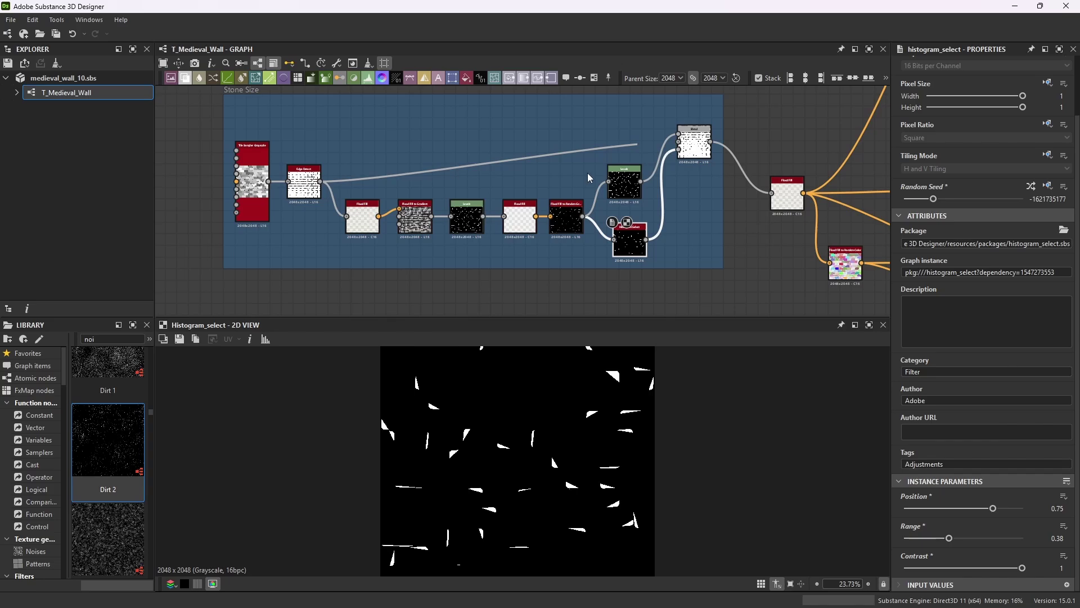
scroll(556, 169, "up", 2)
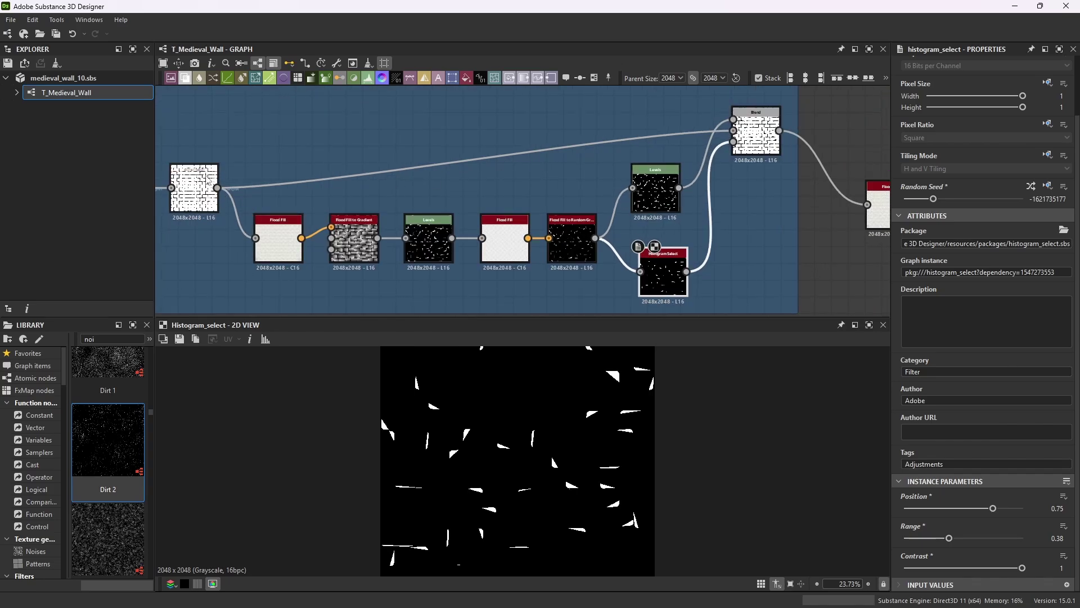
scroll(760, 121, "up", 5)
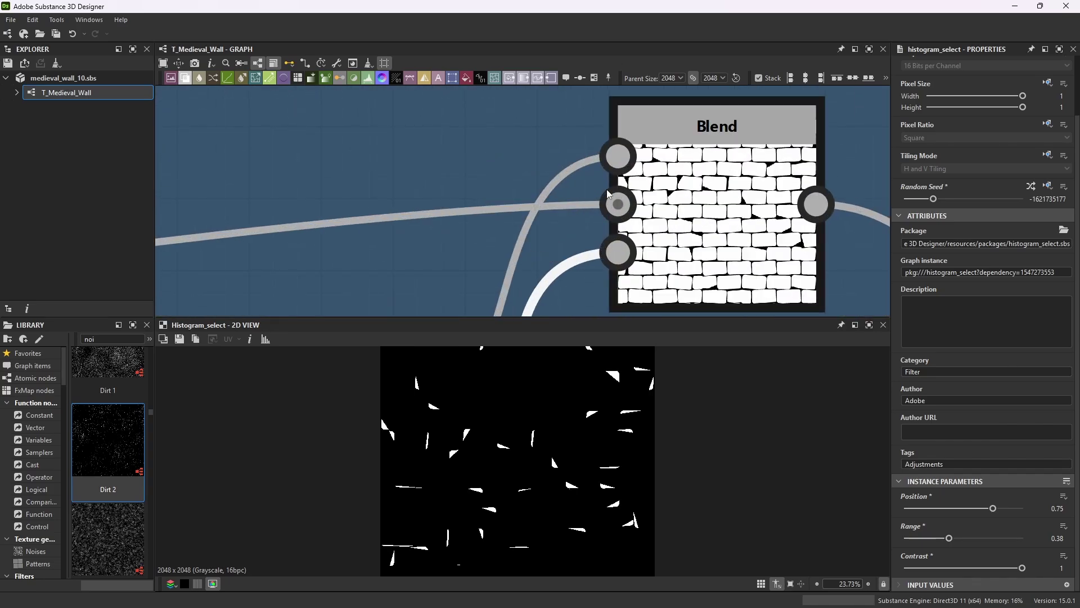
scroll(616, 205, "down", 5)
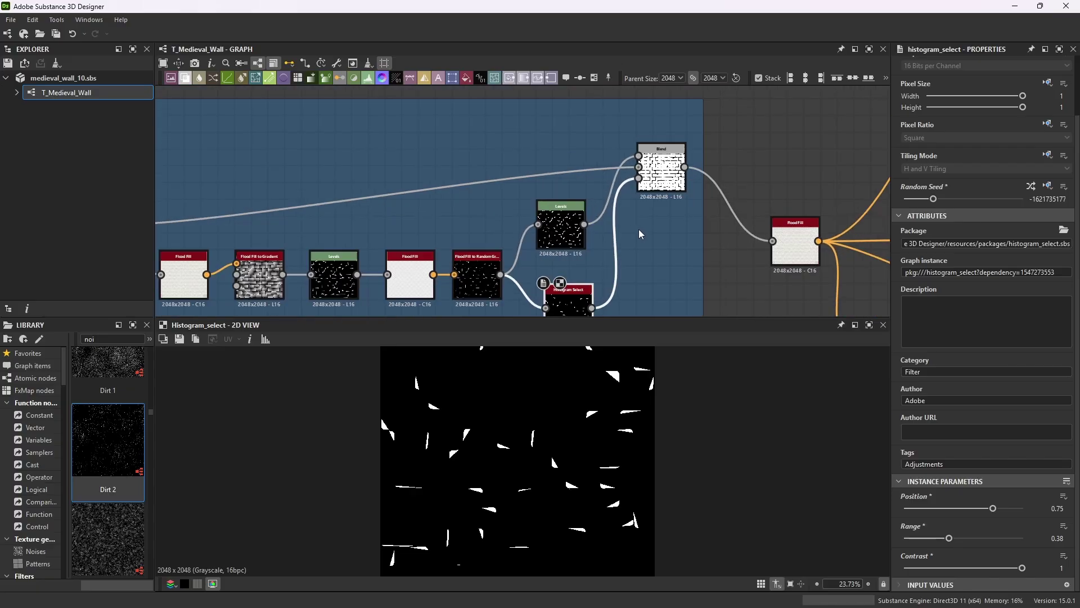
- Display the output of the Levels node that follows Flood Fill to Random Grayscale in the 2D view
scroll(538, 234, "up", 3)
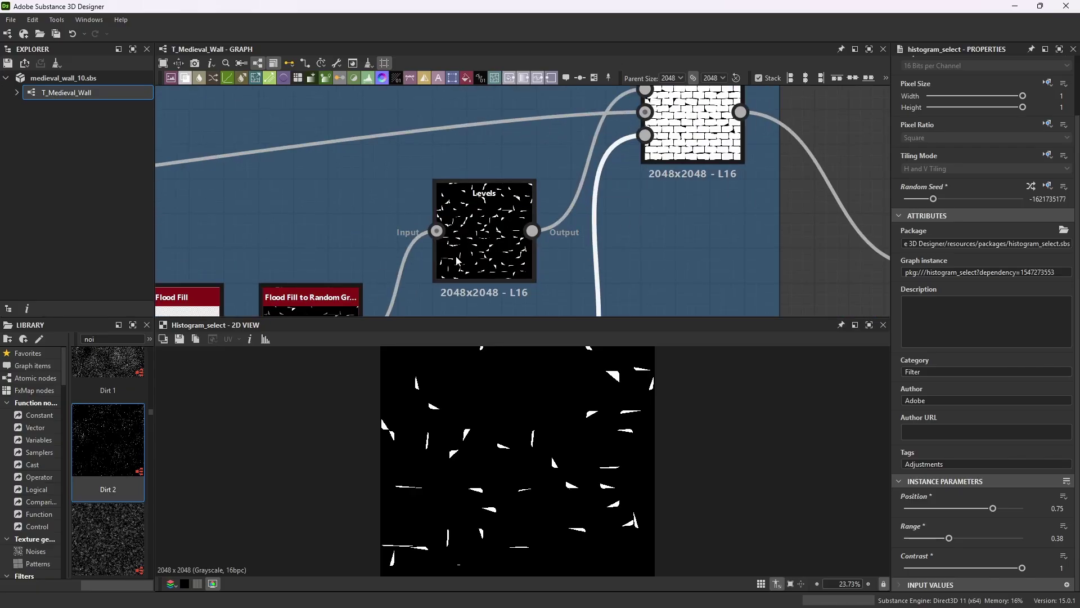
scroll(456, 260, "down", 4)
scroll(448, 270, "up", 4)
scroll(427, 279, "down", 2)
scroll(413, 225, "up", 3)
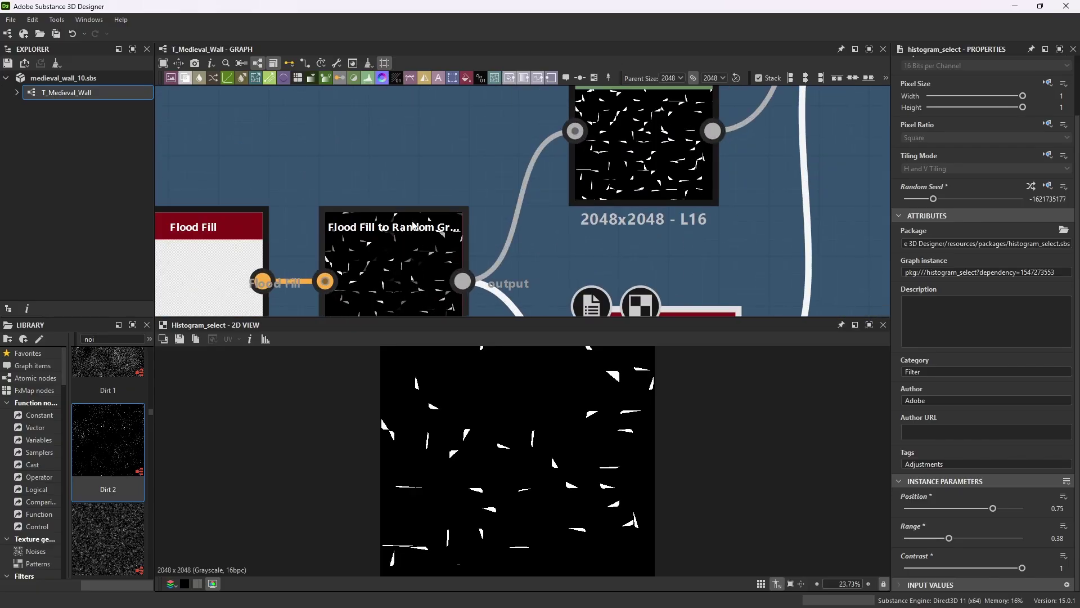
scroll(421, 236, "down", 2)
scroll(646, 169, "up", 3)
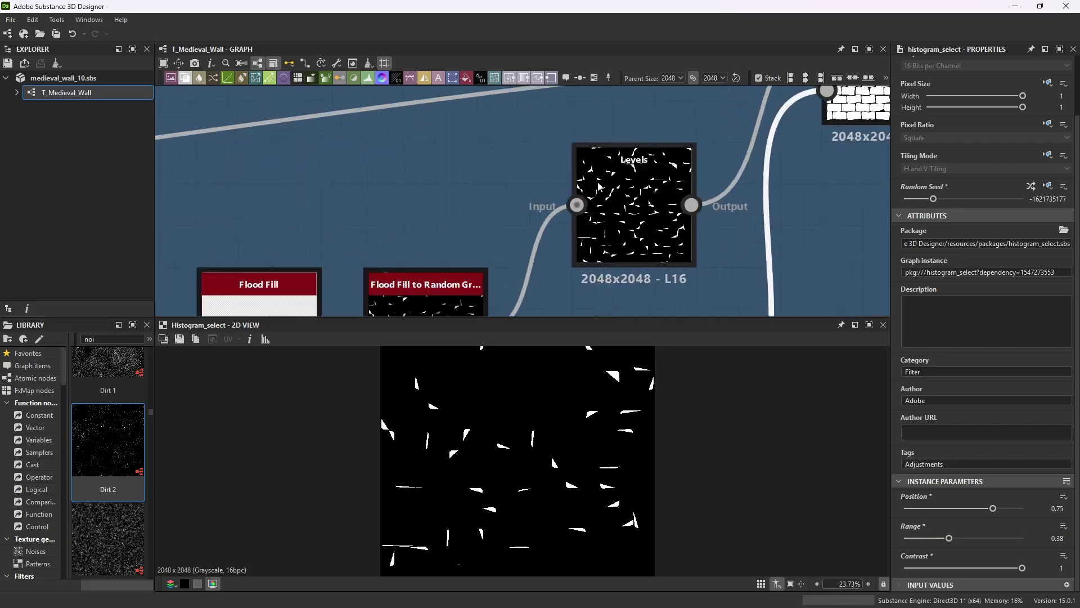
double_click(674, 159)
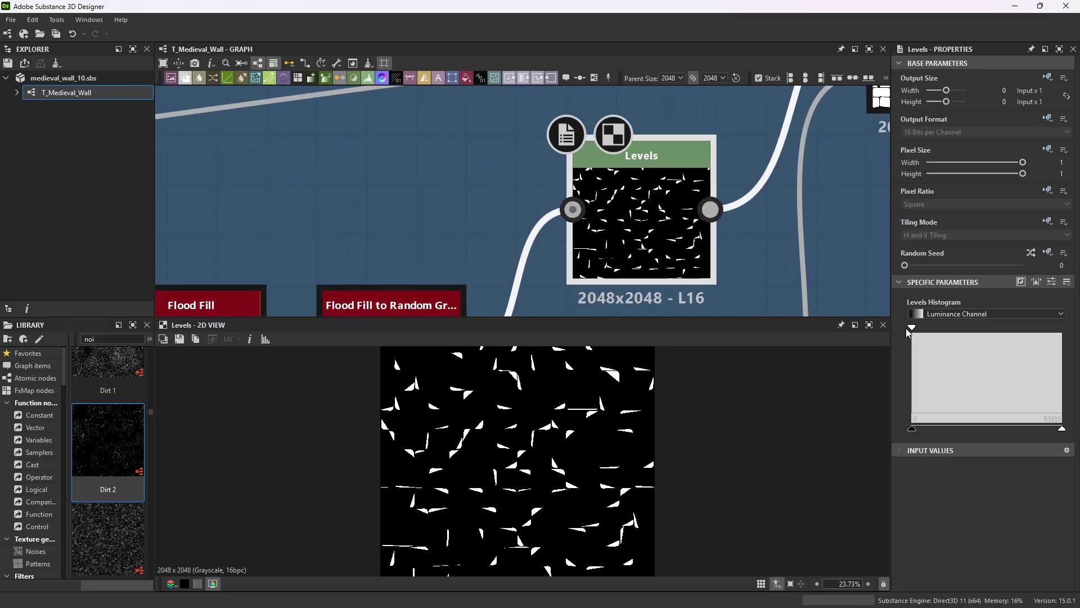
- Check the numeric level values of the Levels node feeding the Blend and inspect its white corner shapes up close
left_click(1051, 281)
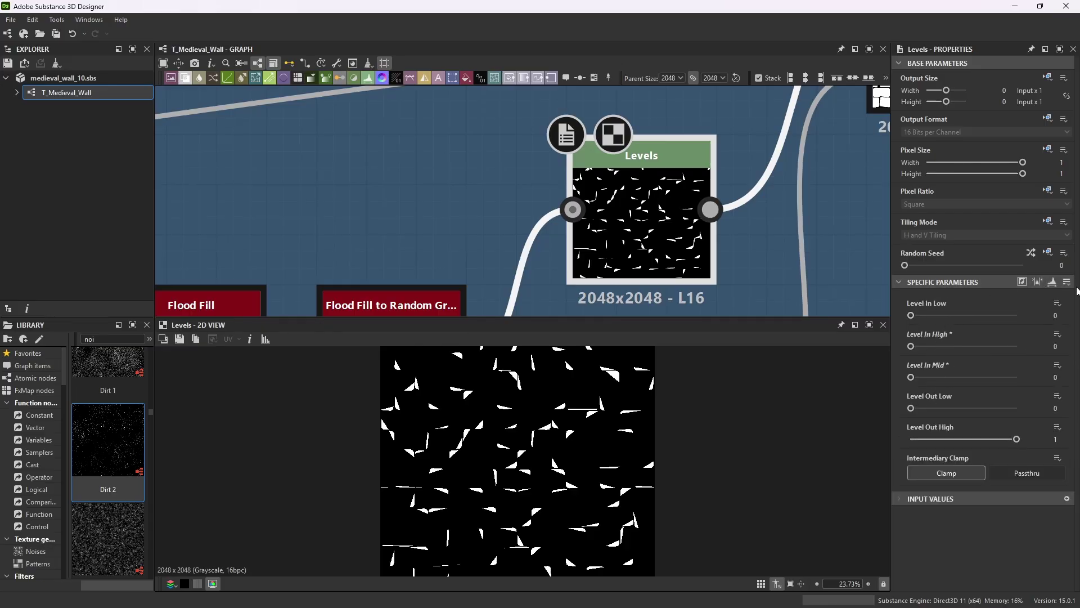
left_click(1051, 282)
scroll(529, 458, "up", 5)
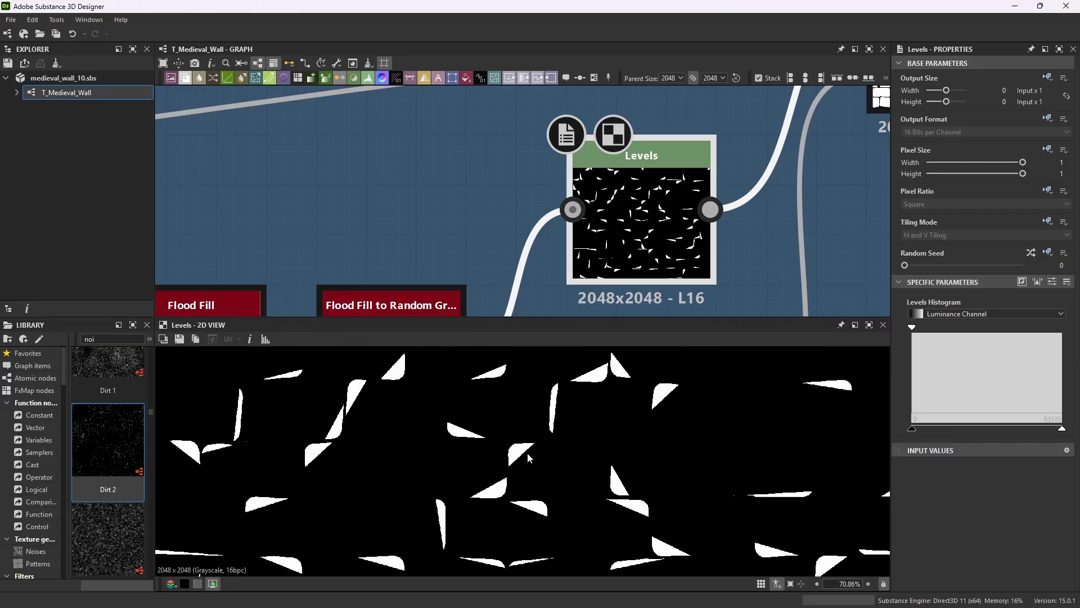
scroll(517, 439, "up", 5)
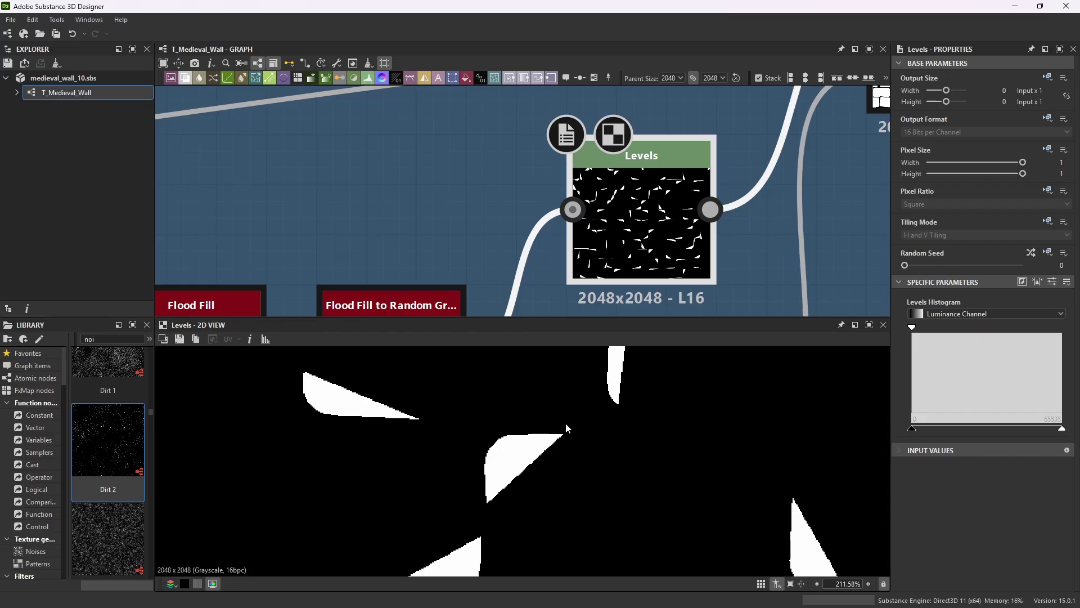
scroll(543, 394, "down", 9)
- Examine how the Edge Detect, Levels and Histogram Select outputs feed the Blend node at the end of the Stone Size section
scroll(619, 214, "down", 5)
scroll(668, 180, "up", 2)
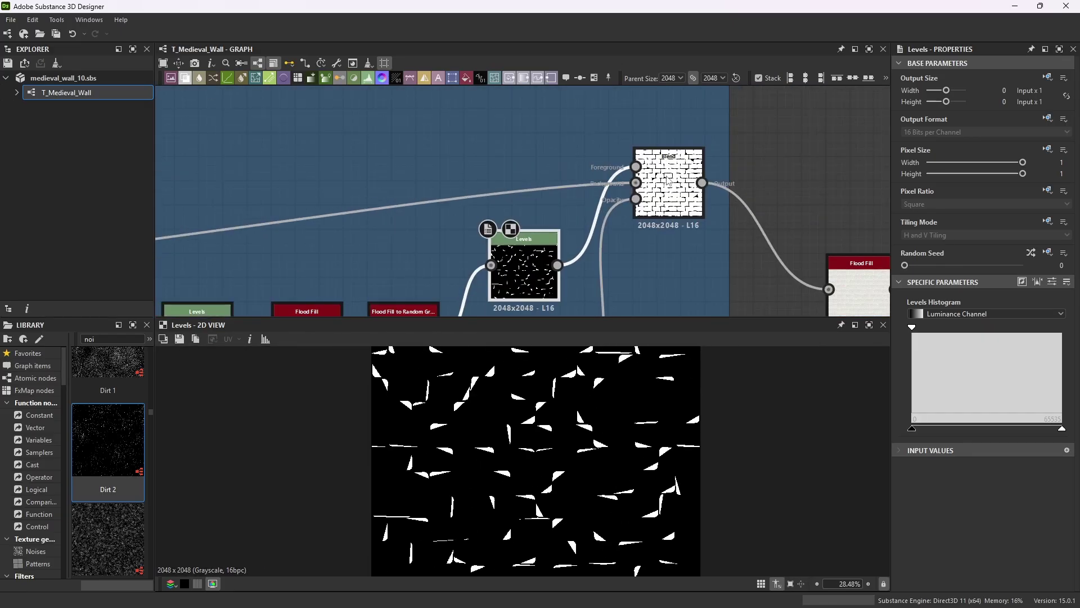
scroll(603, 222, "down", 3)
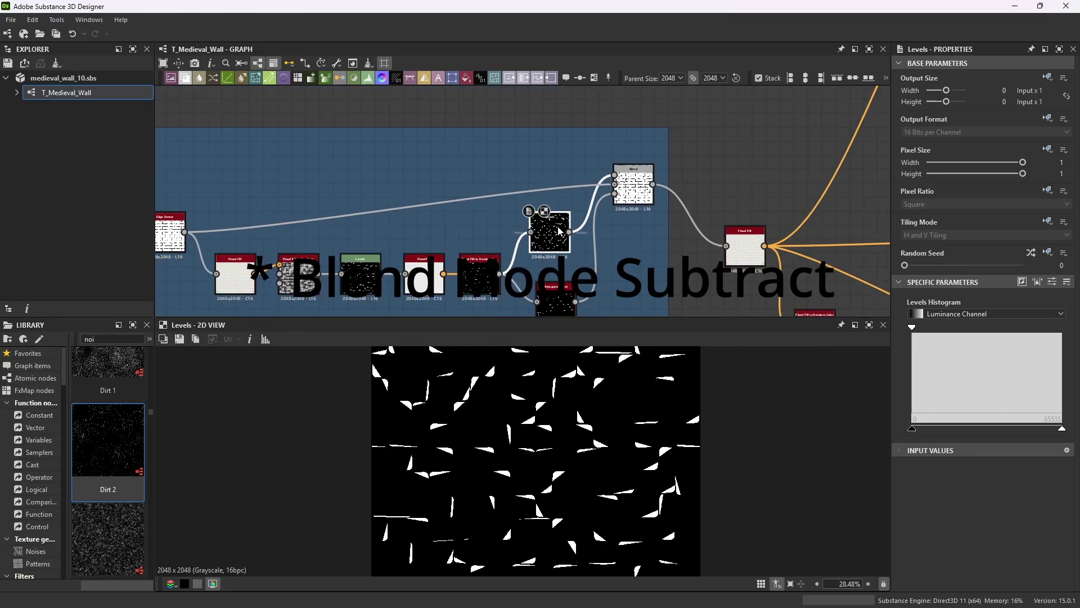
scroll(582, 298, "up", 3)
scroll(556, 298, "down", 3)
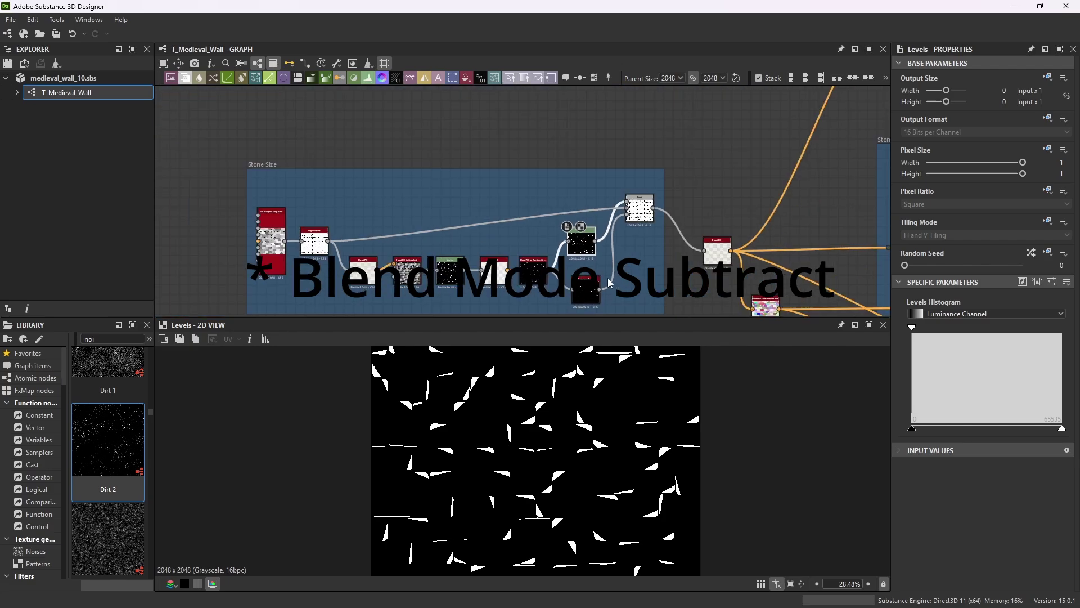
scroll(316, 163, "up", 8)
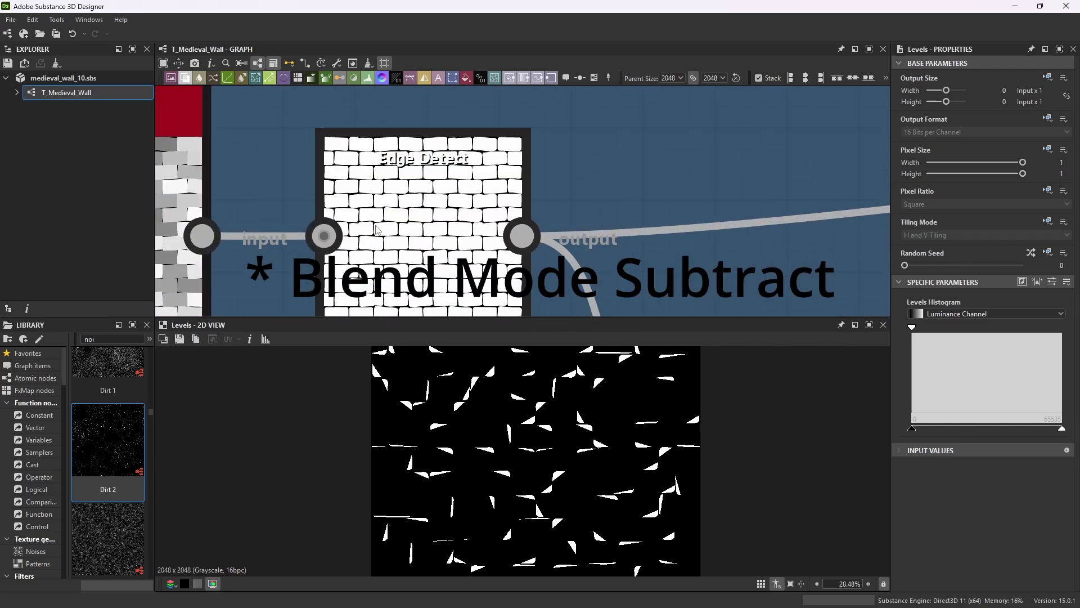
scroll(317, 163, "down", 6)
scroll(707, 191, "up", 4)
scroll(707, 192, "up", 3)
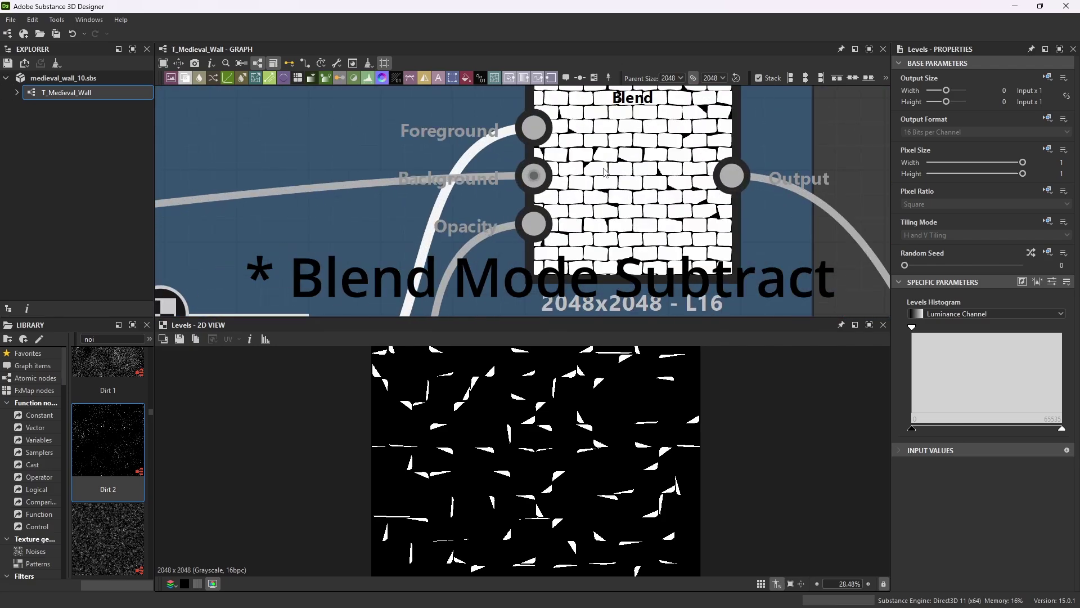
- Display the Stone Size section's final Blend output in the 2D view and inspect the whole image in a maximized view before restoring the layout
double_click(708, 192)
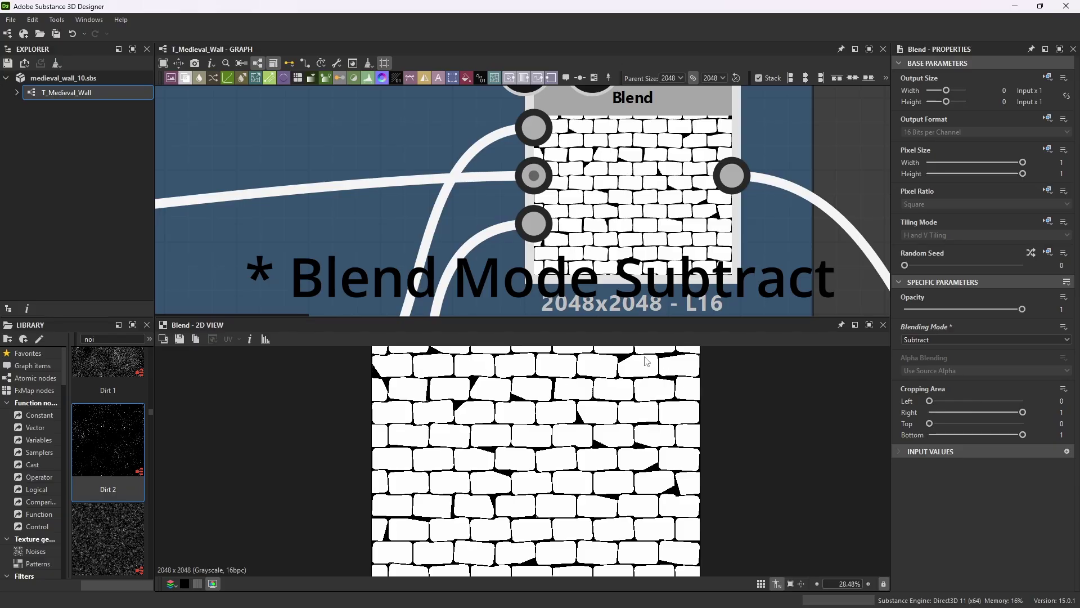
left_click(11, 19)
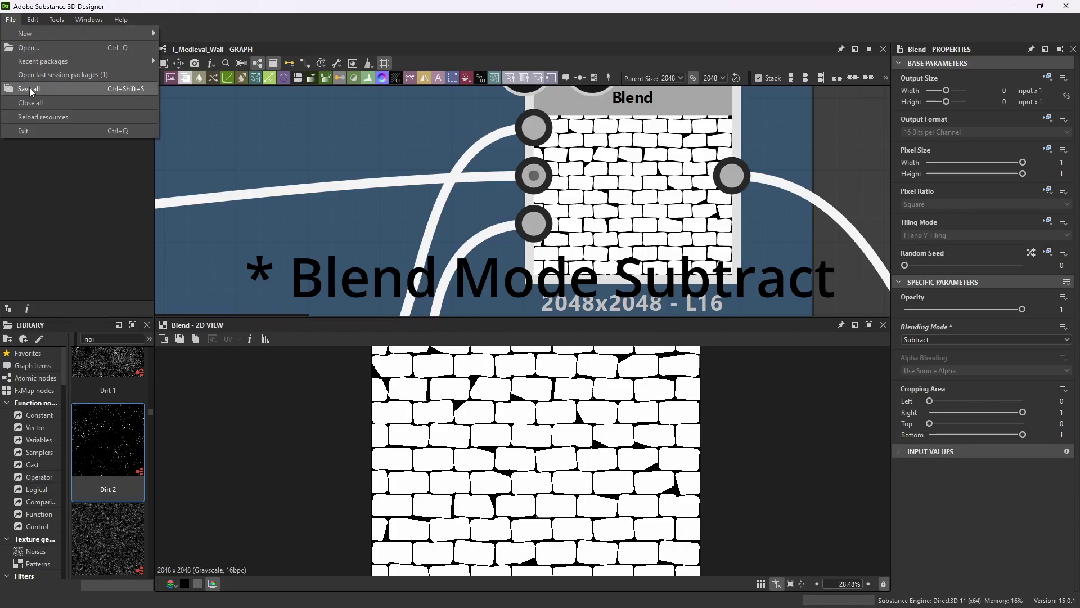
key("Escape")
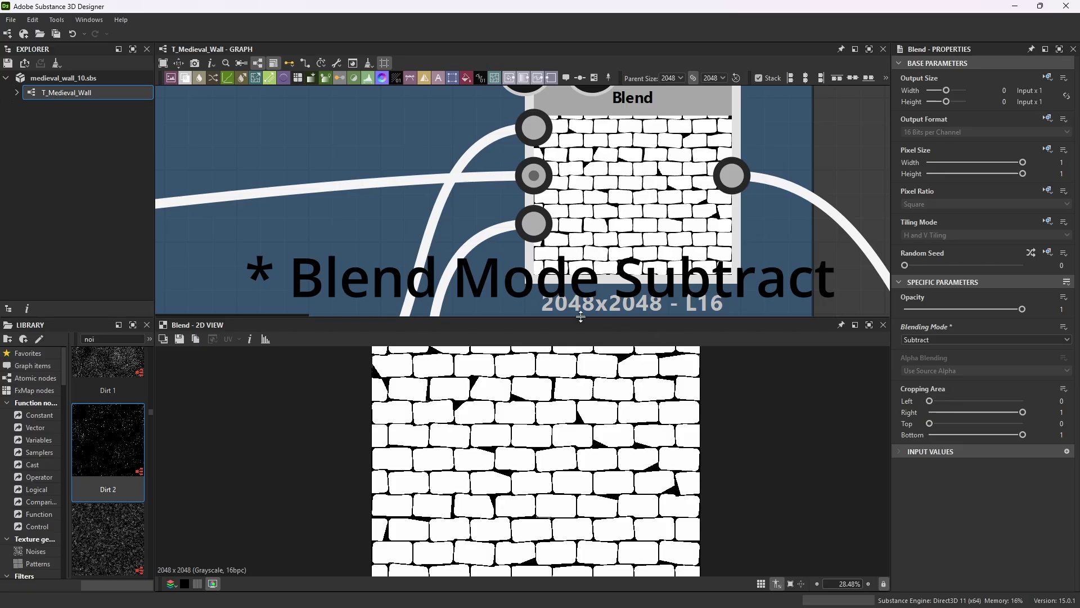
left_click(869, 326)
key("f")
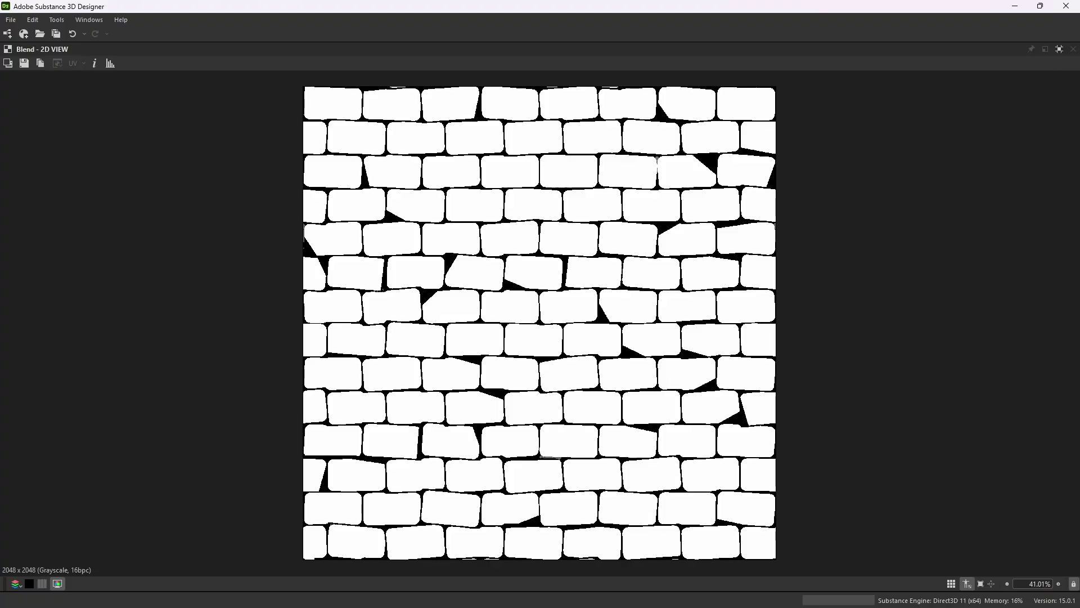
left_click(1059, 49)
- Display the output of the Flood Fill node that follows the Stone Size Blend in the 2D view
scroll(560, 161, "down", 5)
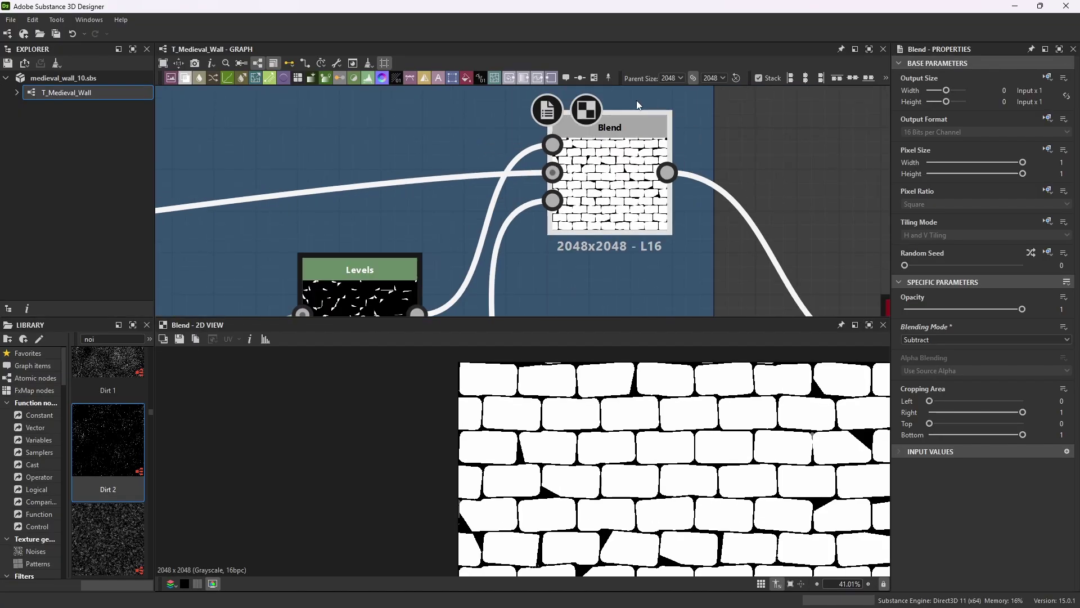
scroll(542, 153, "down", 4)
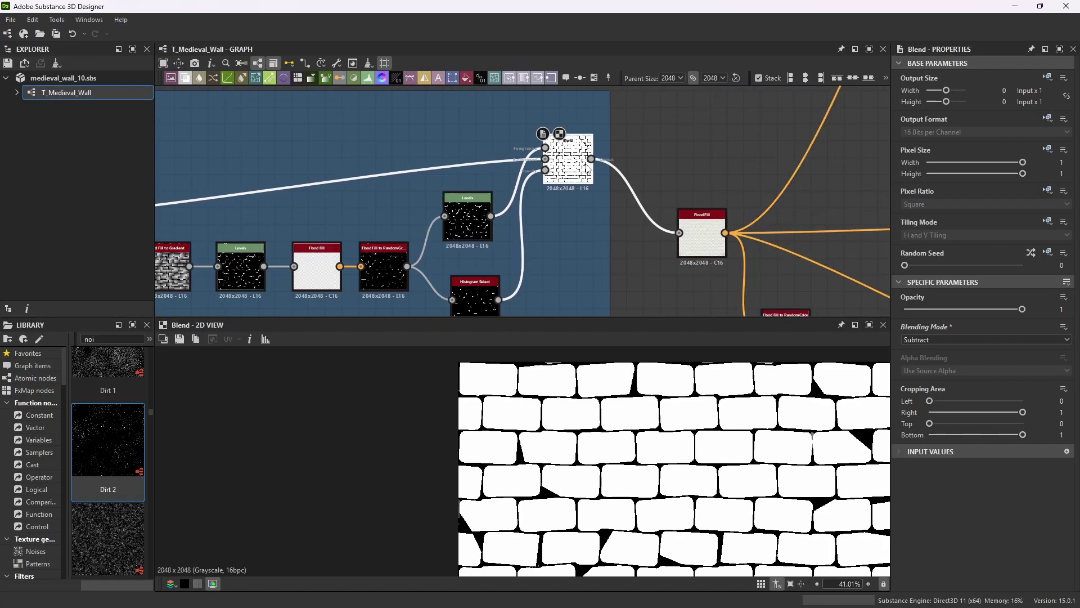
scroll(686, 220, "up", 6)
scroll(636, 198, "up", 2)
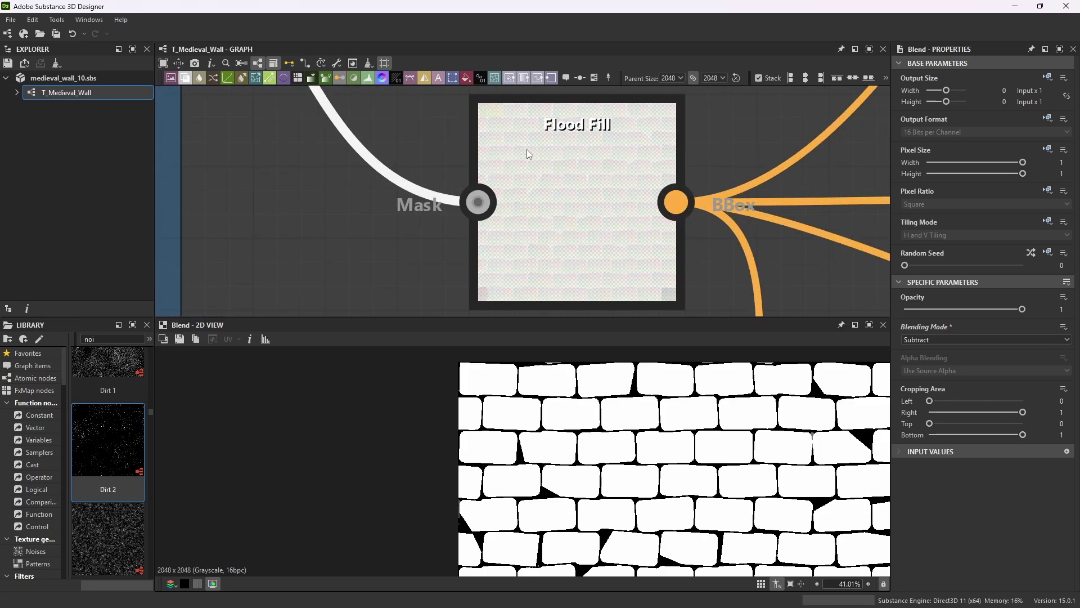
scroll(526, 150, "down", 5)
scroll(583, 151, "up", 4)
double_click(615, 144)
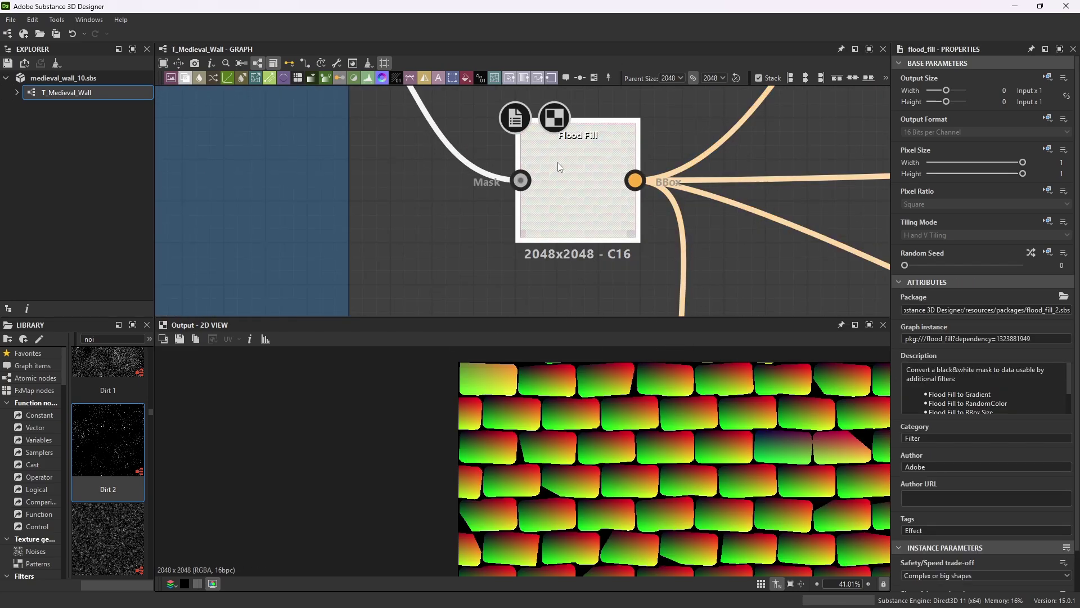
- Examine how the Flood Fill output branches to the Flood Fill to Random Color node and the other sections of the graph
scroll(558, 162, "down", 5)
scroll(550, 290, "up", 5)
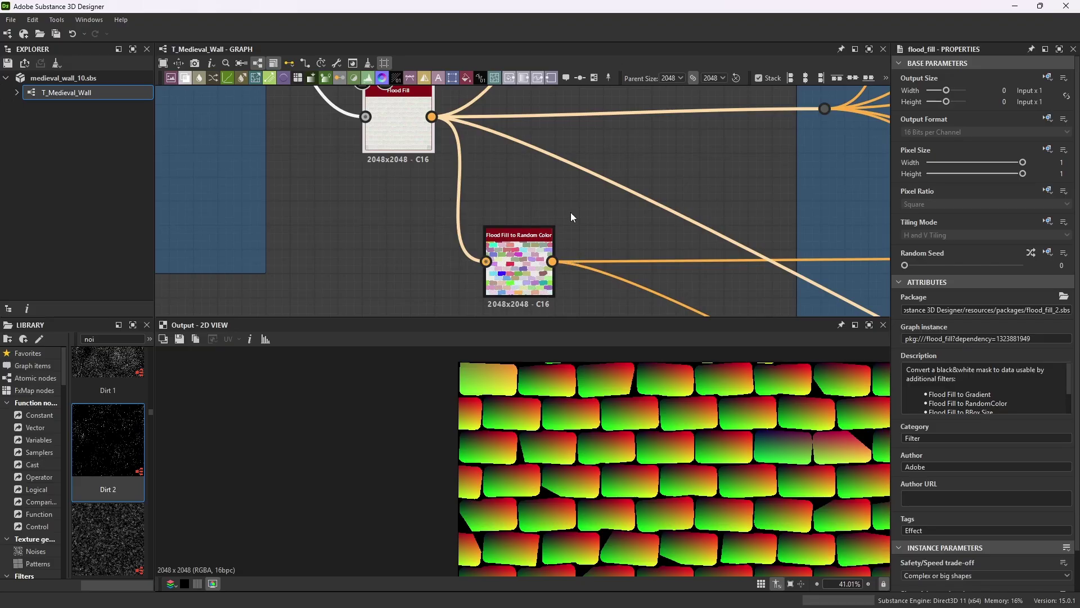
scroll(570, 212, "down", 5)
scroll(504, 126, "up", 5)
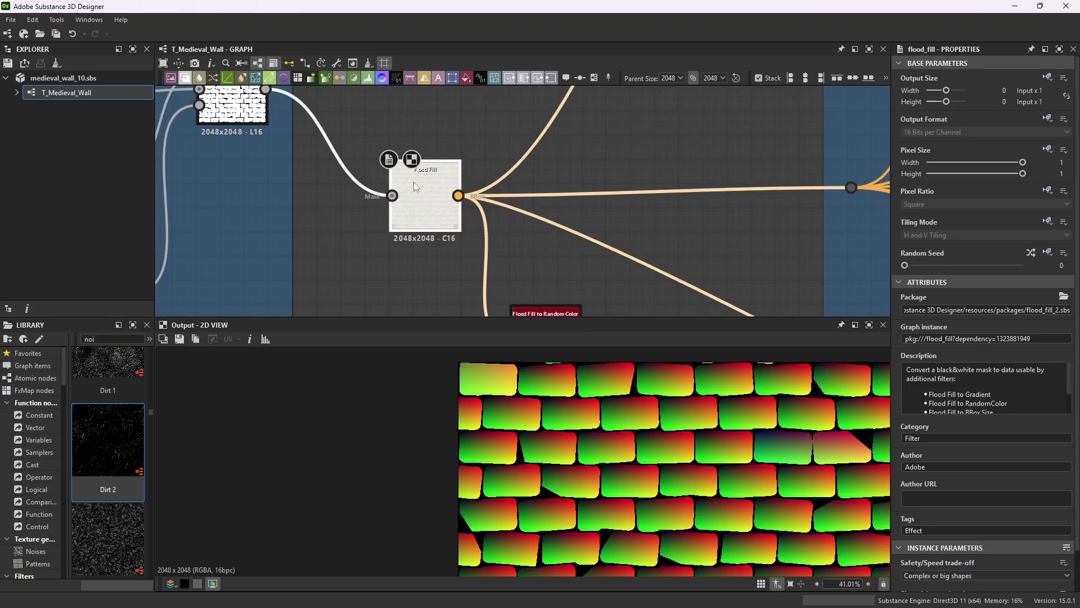
scroll(542, 235, "down", 2)
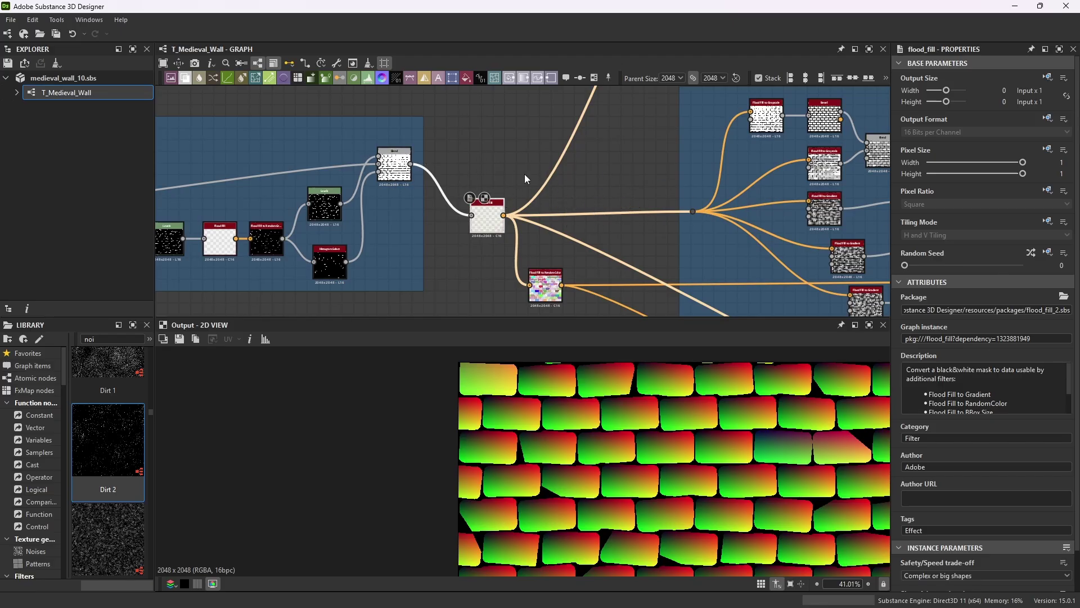
scroll(517, 217, "up", 2)
scroll(644, 212, "down", 2)
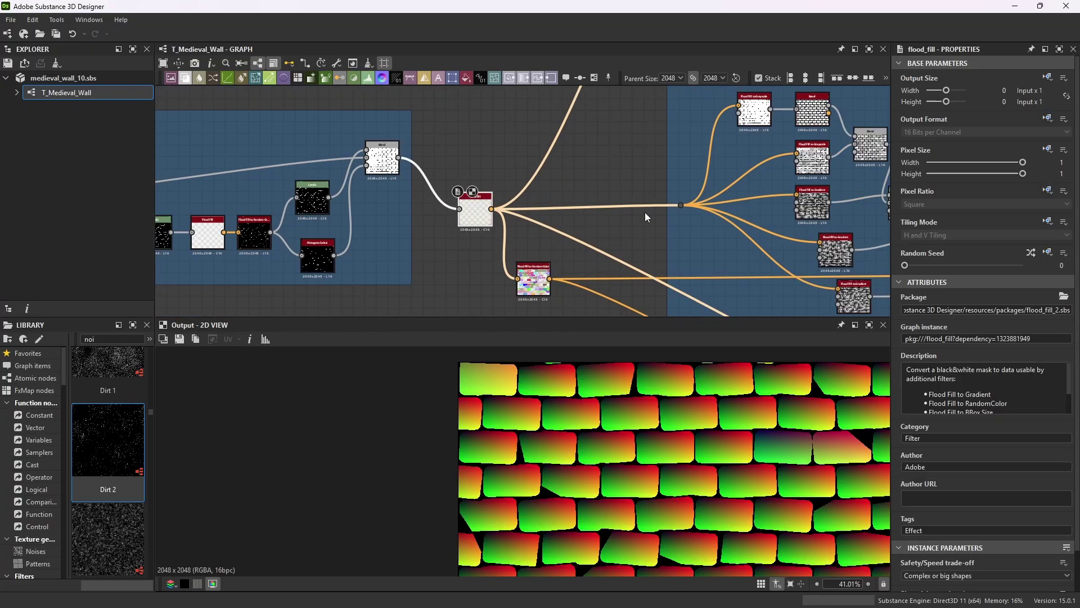
scroll(698, 216, "up", 2)
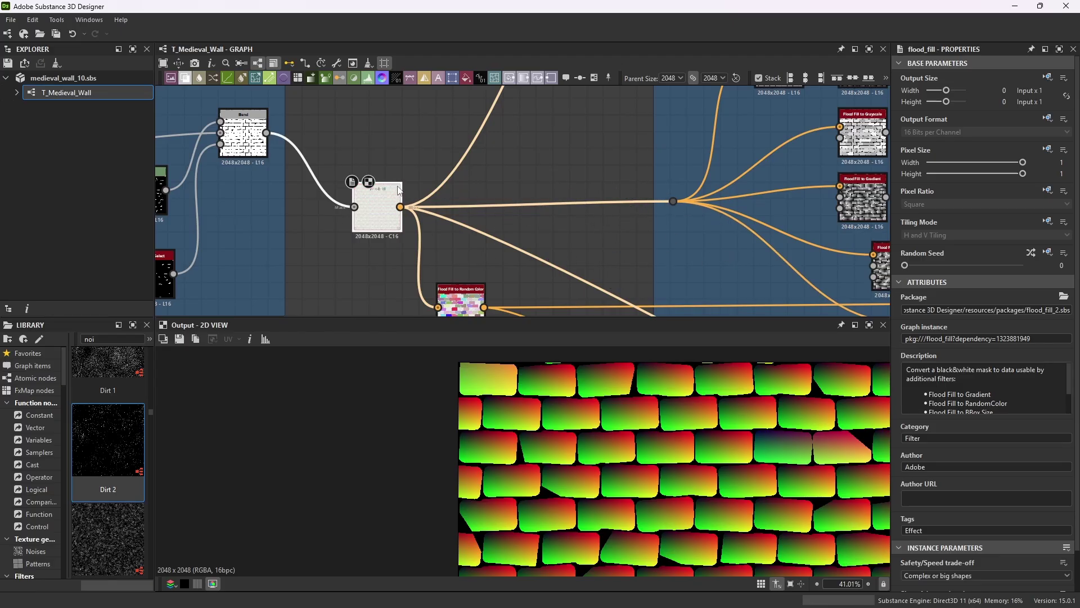
scroll(413, 211, "up", 1)
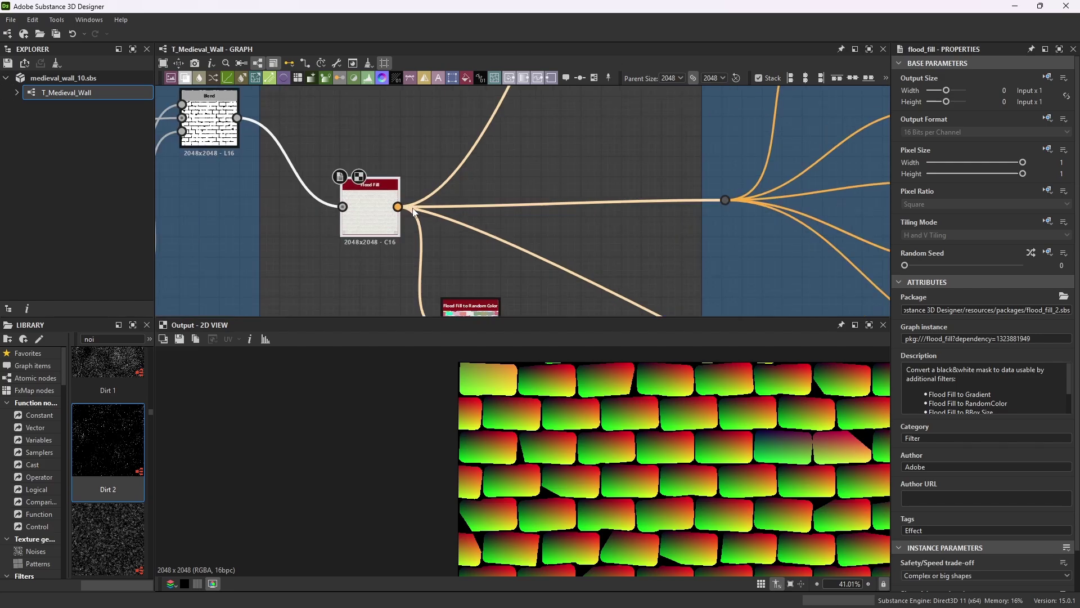
- Display the output of the Flood Fill to Grayscale node feeding Bevel in the Stone Bevel section and show its luminance parameters
scroll(725, 201, "down", 5)
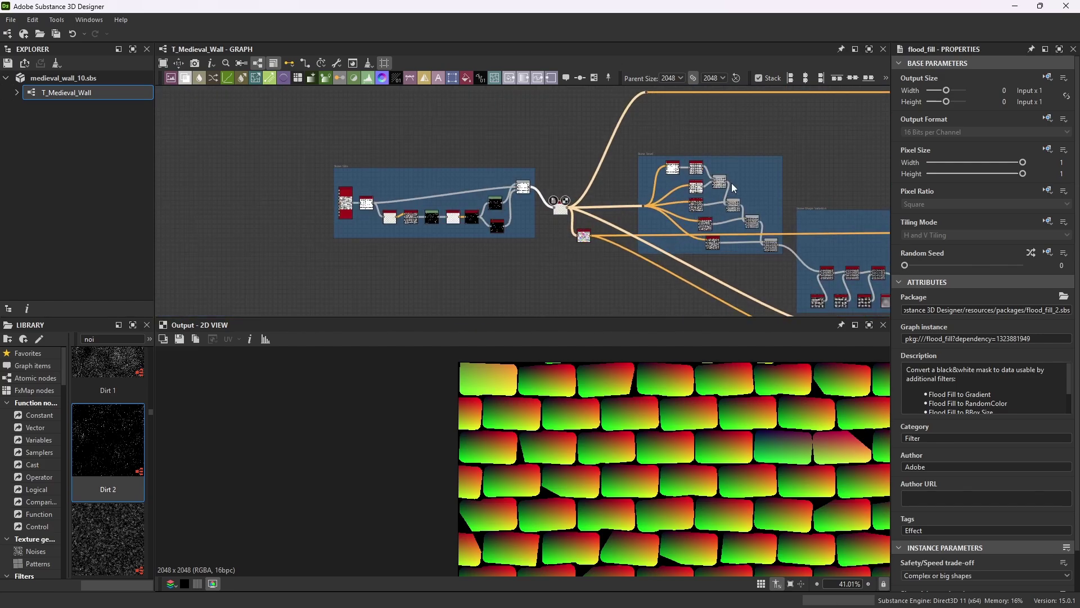
scroll(731, 184, "up", 3)
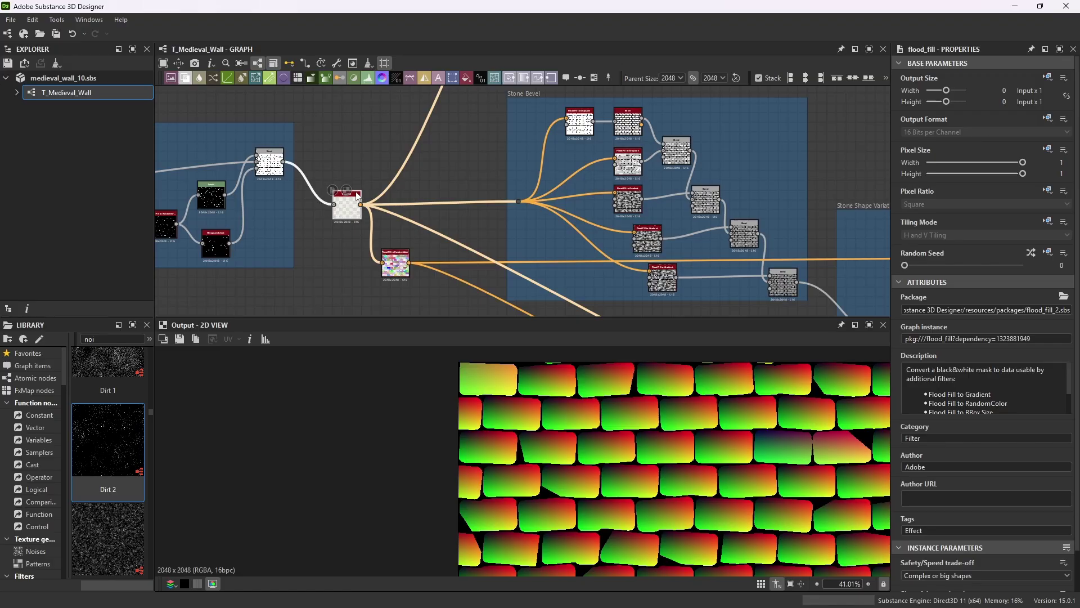
scroll(573, 121, "up", 6)
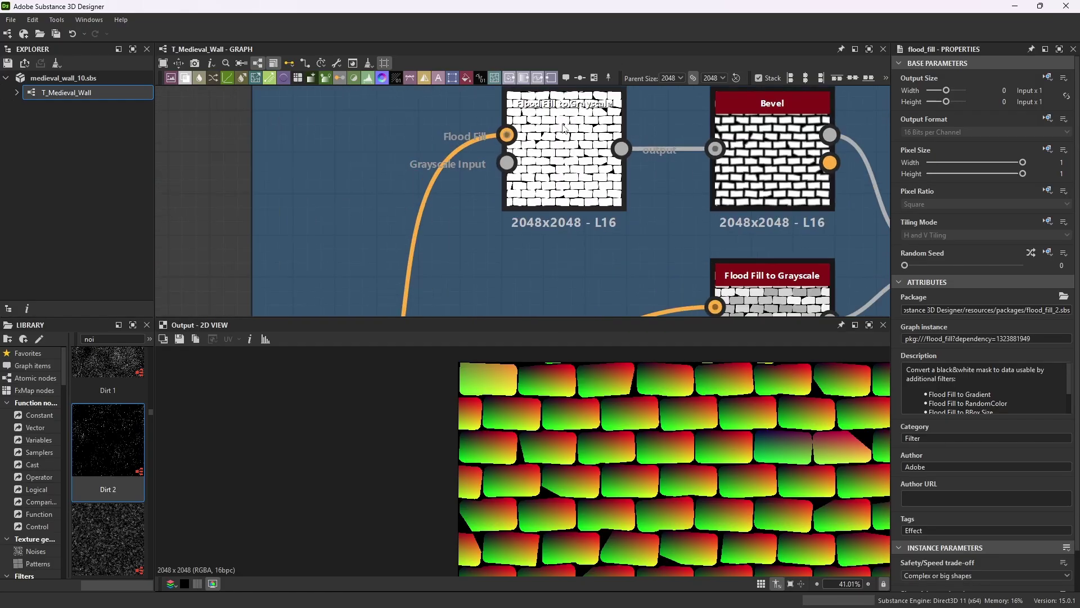
scroll(557, 129, "down", 3)
scroll(554, 132, "down", 4)
scroll(556, 135, "up", 1)
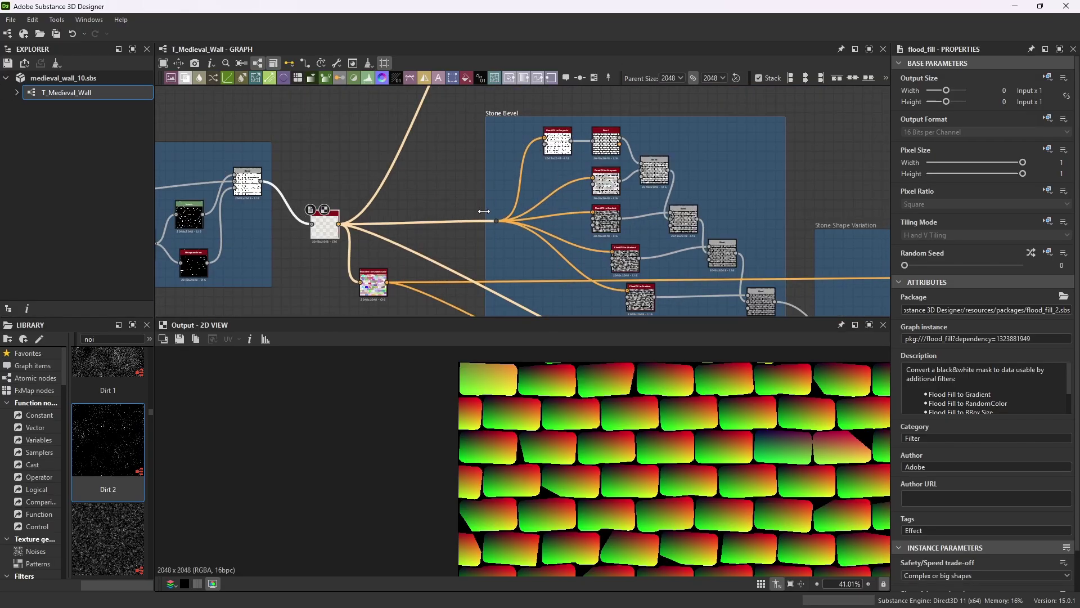
scroll(551, 144, "up", 5)
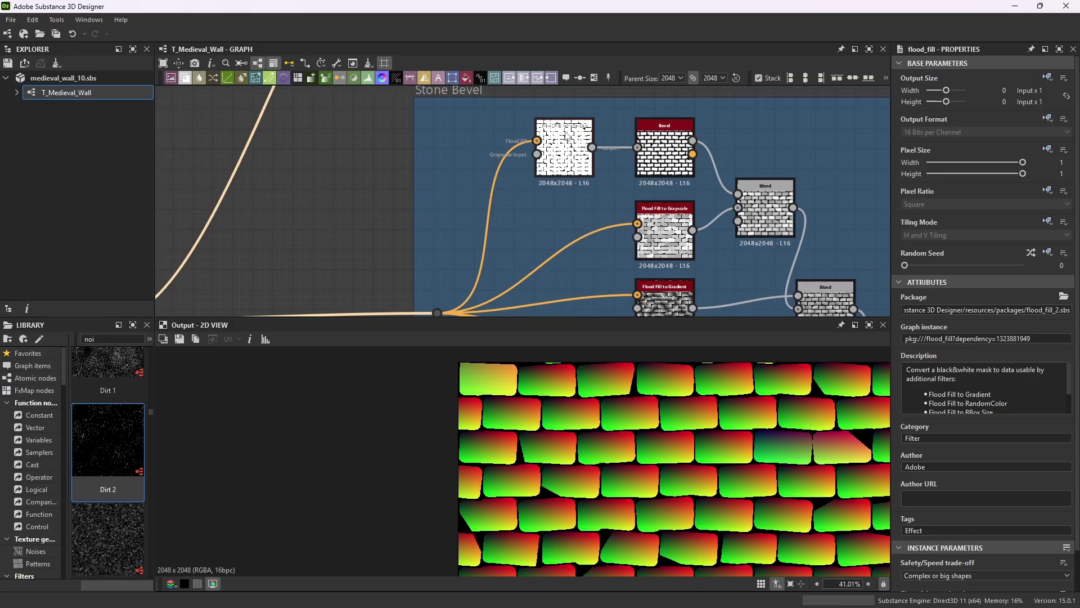
scroll(526, 189, "up", 2)
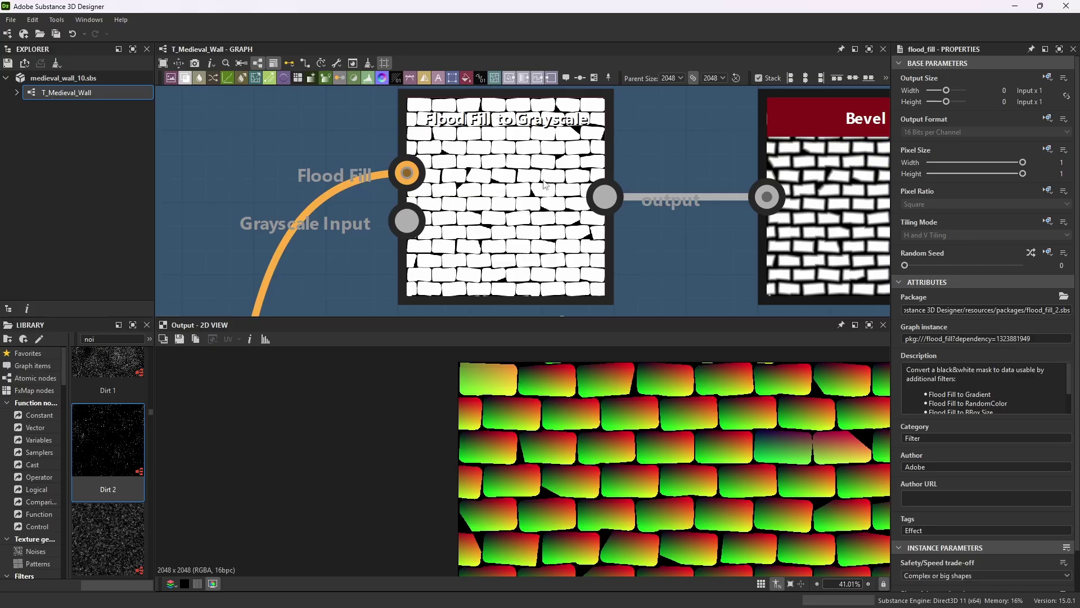
double_click(523, 176)
scroll(1013, 534, "down", 1)
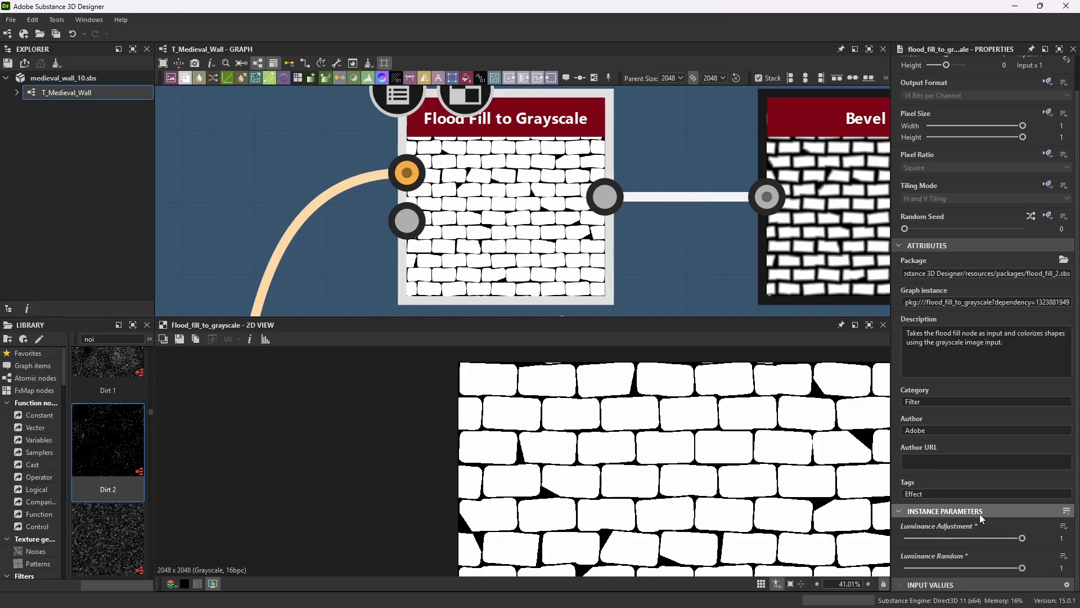
- Display the Bevel node's Height output in the 2D view, inspect the stone edges up close and show all its instance parameters
scroll(697, 160, "down", 3)
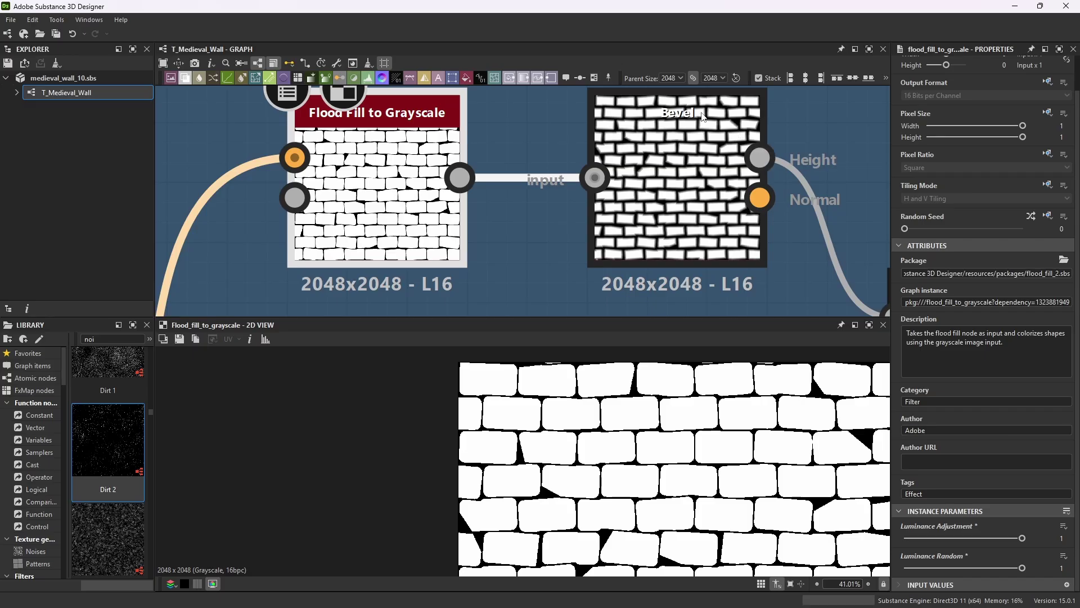
double_click(651, 173)
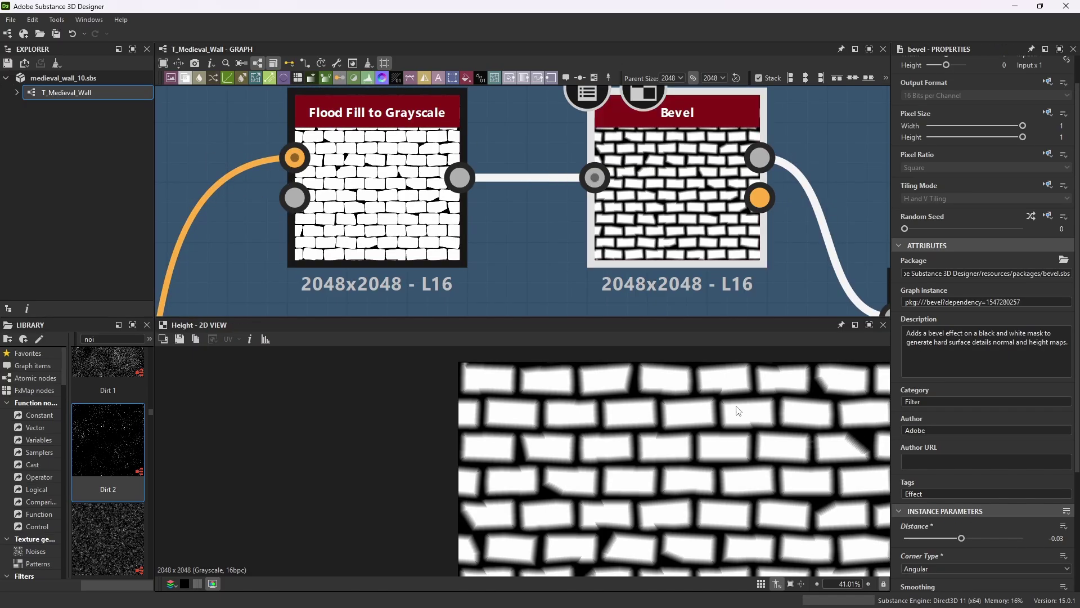
scroll(704, 406, "up", 4)
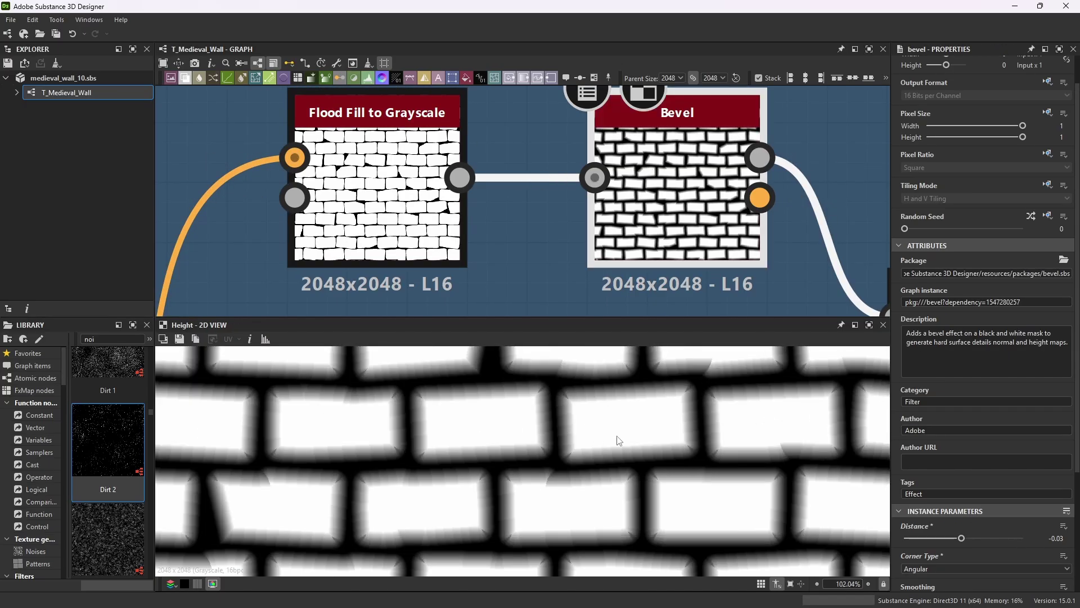
scroll(976, 457, "down", 6)
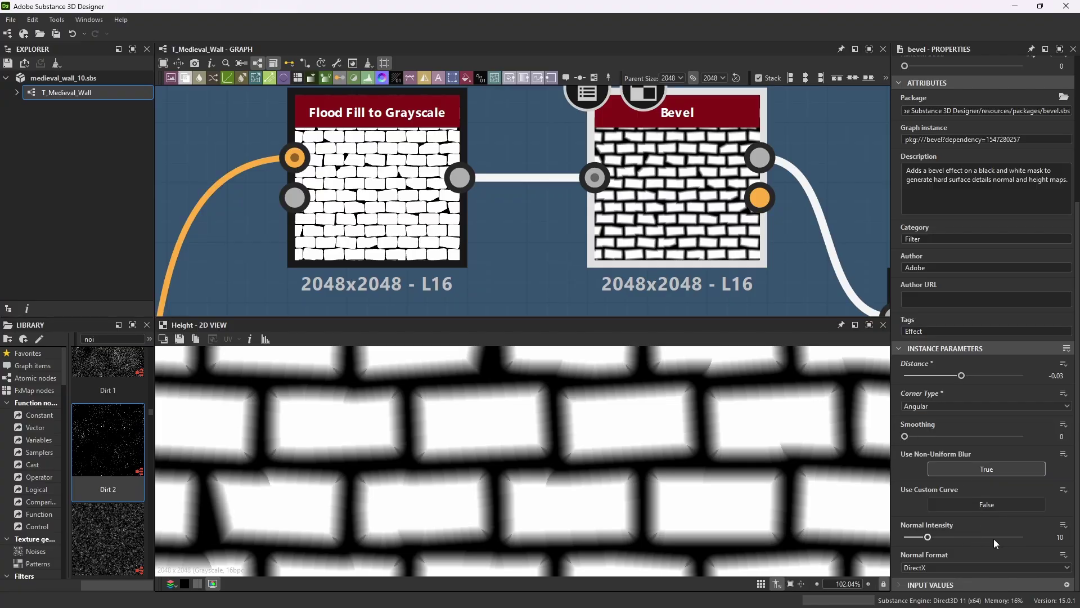
- Display the output and parameters of the second Flood Fill to Grayscale node, which feeds the first Blend's background in the Stone Bevel section
scroll(665, 175, "down", 3)
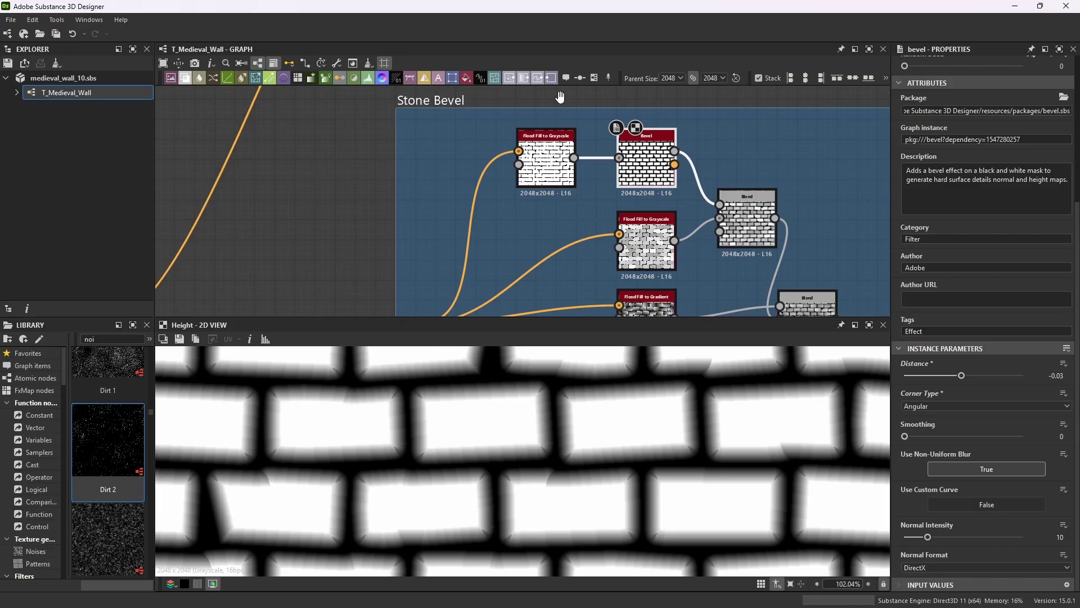
scroll(660, 169, "down", 2)
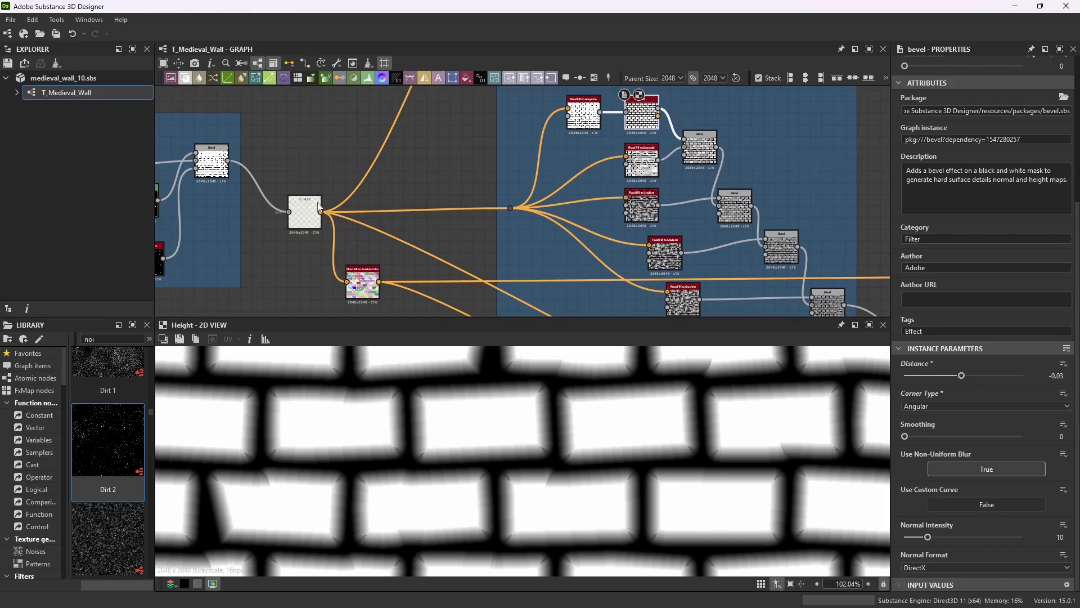
scroll(703, 137, "up", 3)
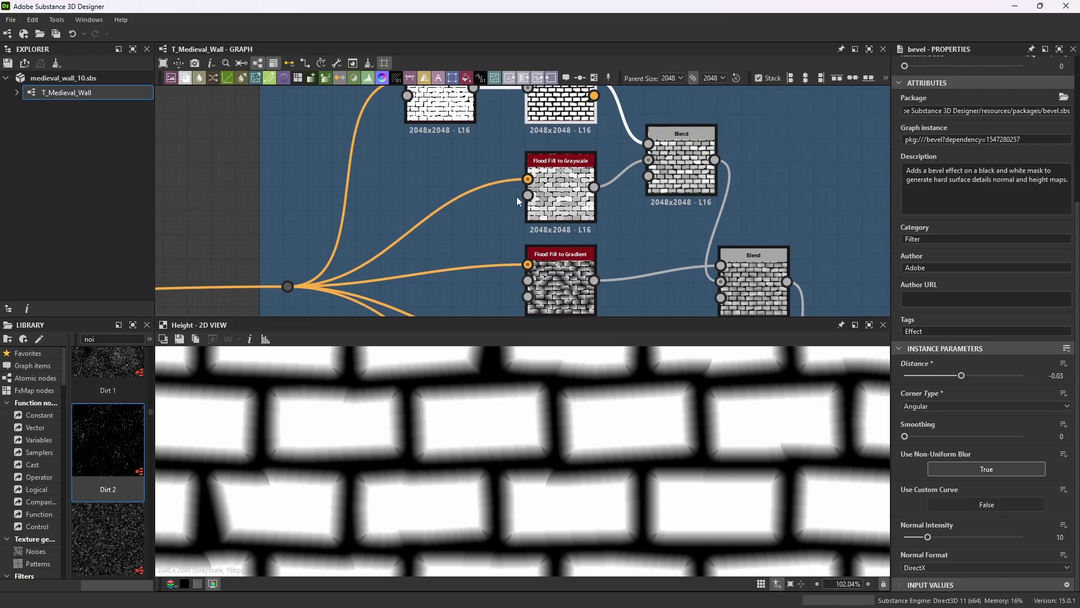
scroll(576, 168, "up", 2)
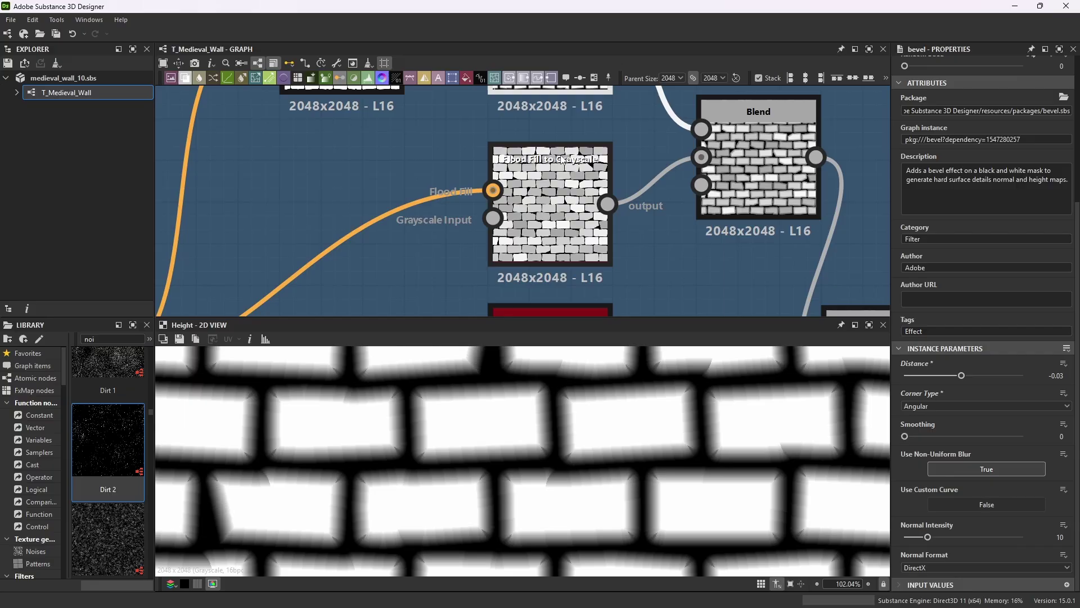
double_click(519, 186)
scroll(536, 176, "down", 3)
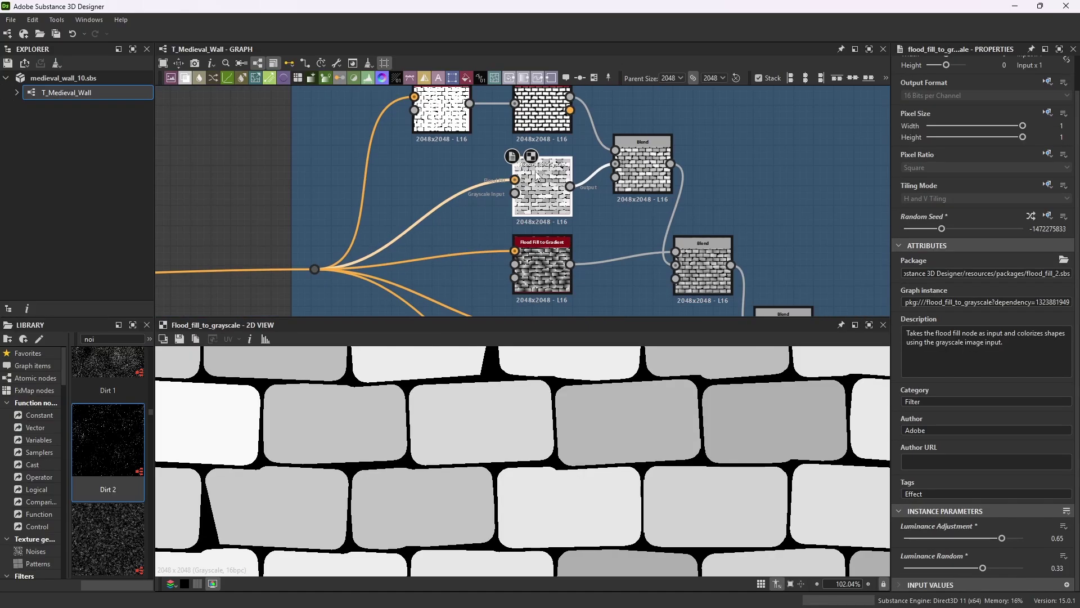
- Show the opacity and blending mode of the first Blend node, which combines Bevel with the second Flood Fill to Grayscale in Stone Bevel
scroll(540, 172, "up", 2)
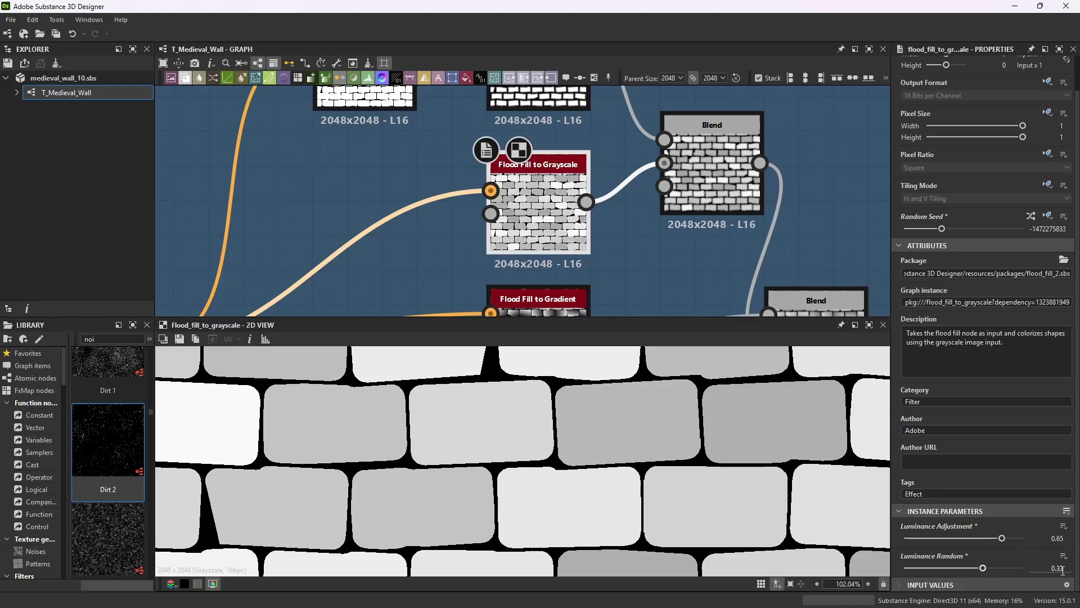
scroll(566, 217, "up", 3)
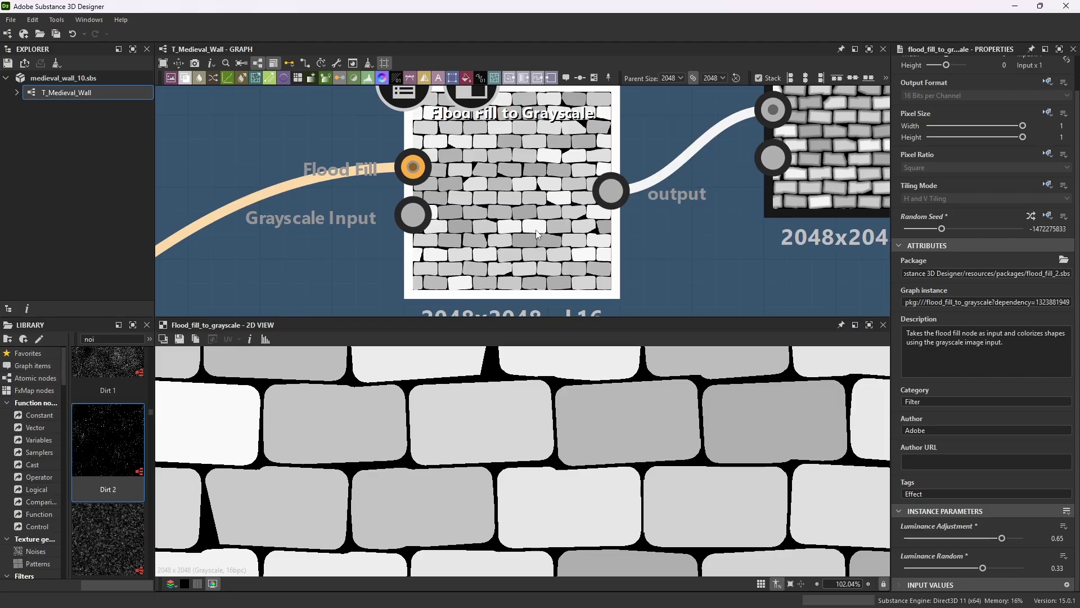
scroll(651, 198, "down", 3)
scroll(681, 154, "down", 4)
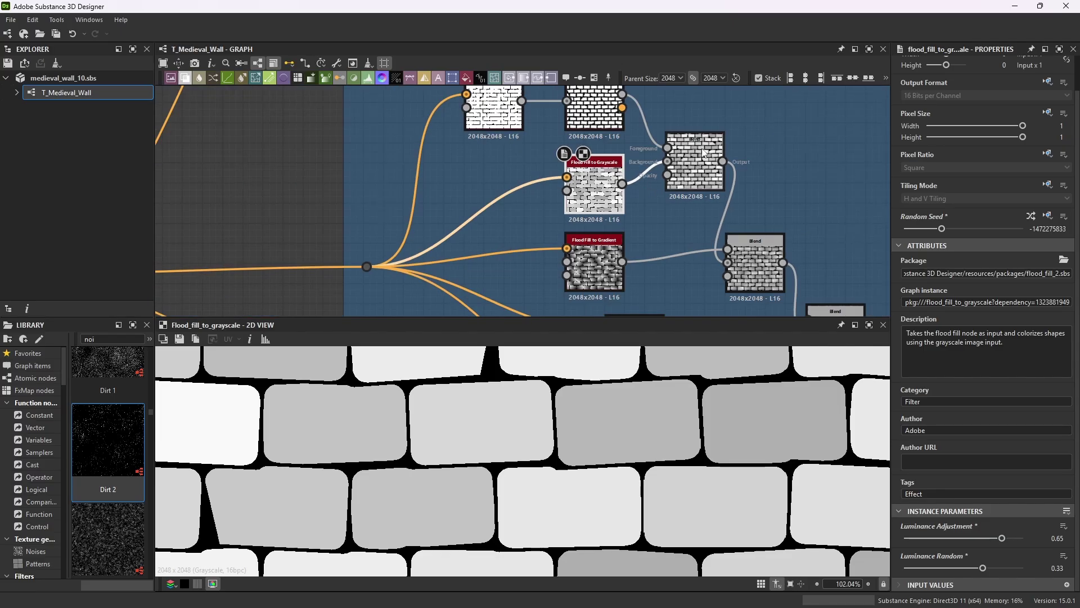
scroll(690, 143, "up", 2)
scroll(577, 162, "up", 2)
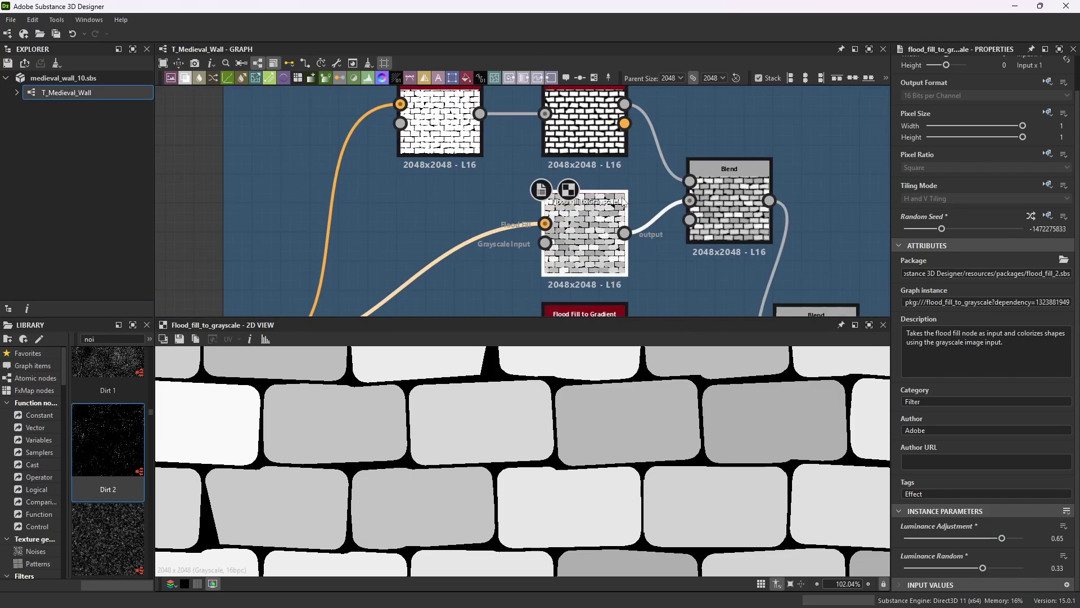
scroll(619, 197, "down", 2)
left_click(702, 174)
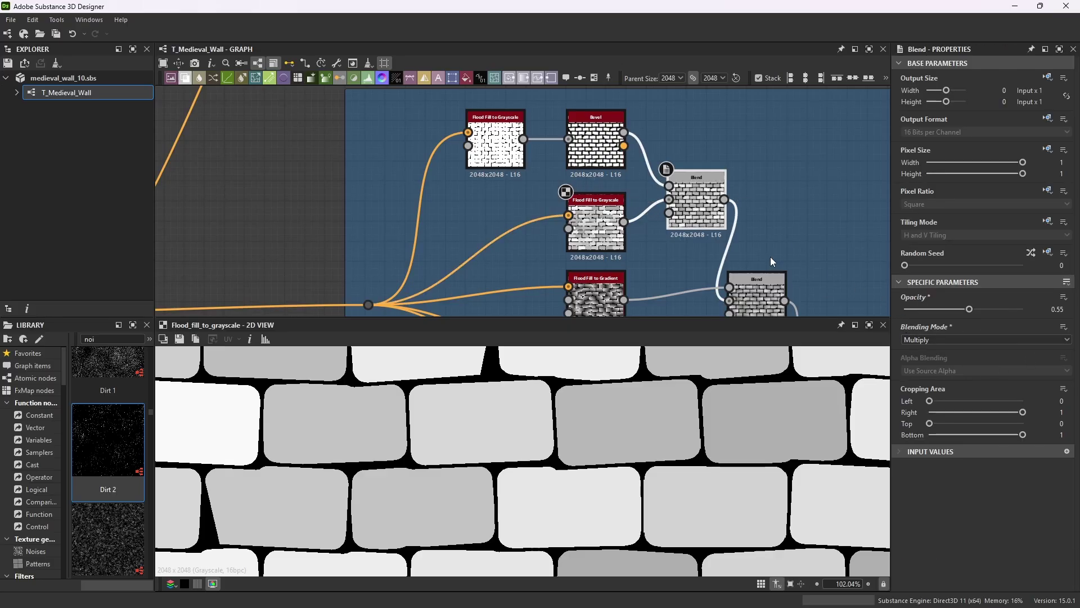
scroll(683, 188, "up", 2)
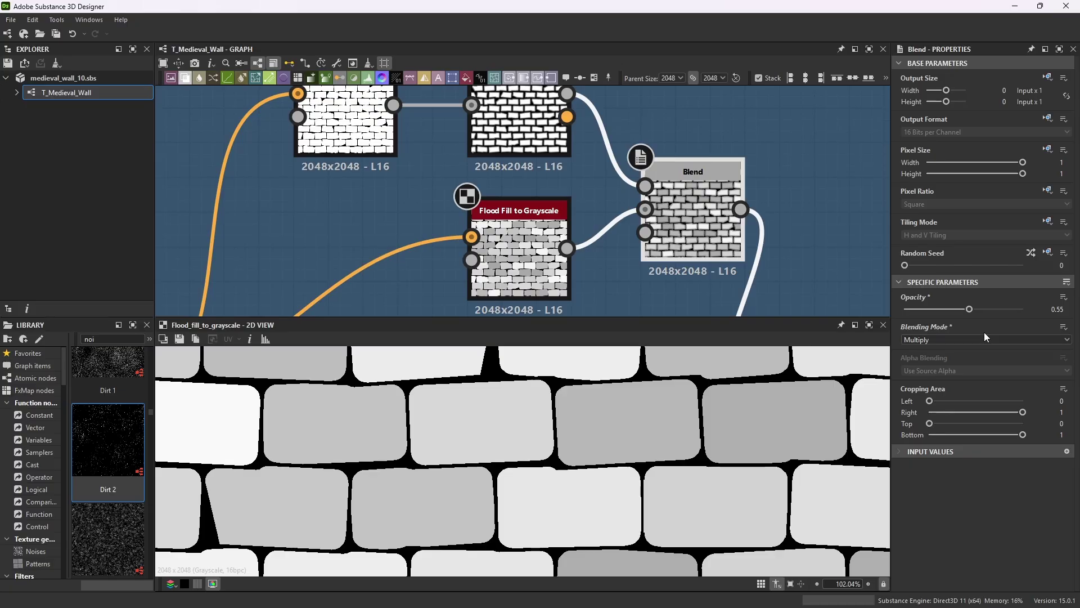
scroll(698, 170, "down", 2)
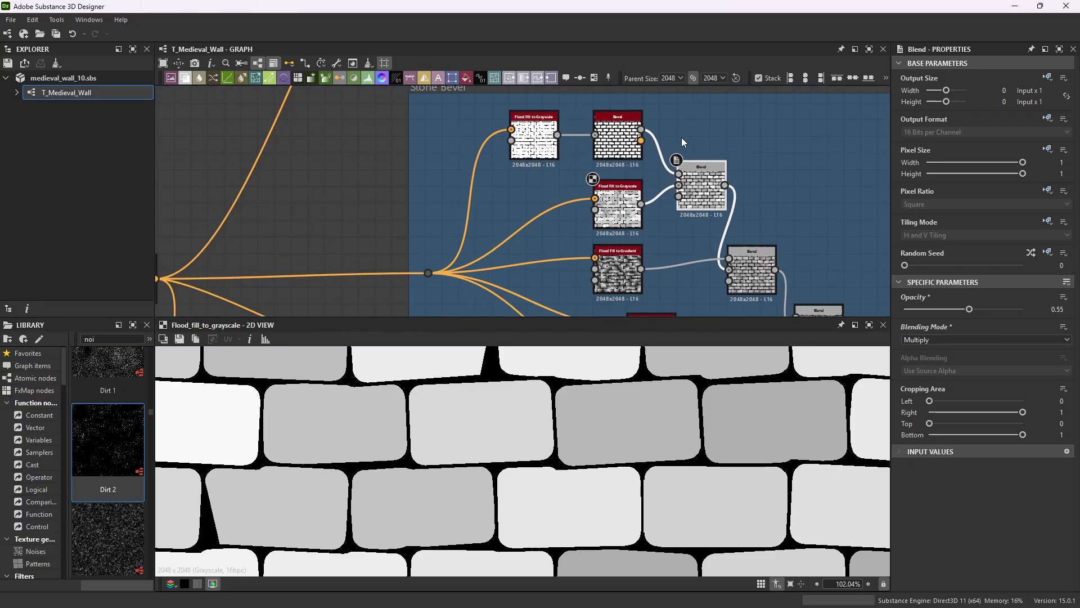
- Show the instance parameters of the first Flood Fill to Gradient node in the Stone Bevel section
scroll(703, 180, "down", 3)
scroll(751, 227, "up", 2)
scroll(754, 220, "up", 2)
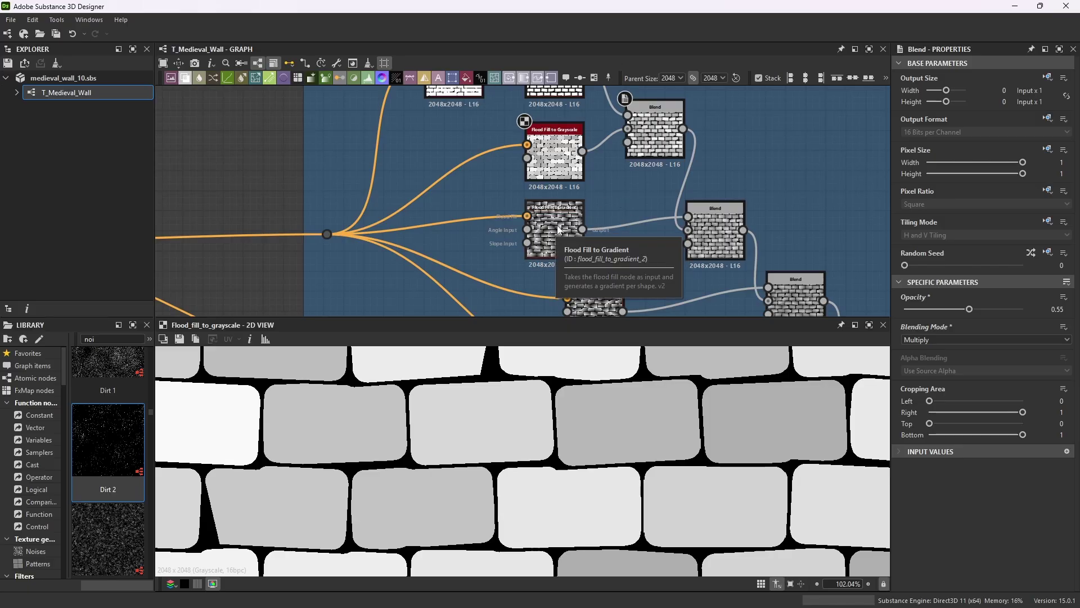
scroll(748, 231, "up", 3)
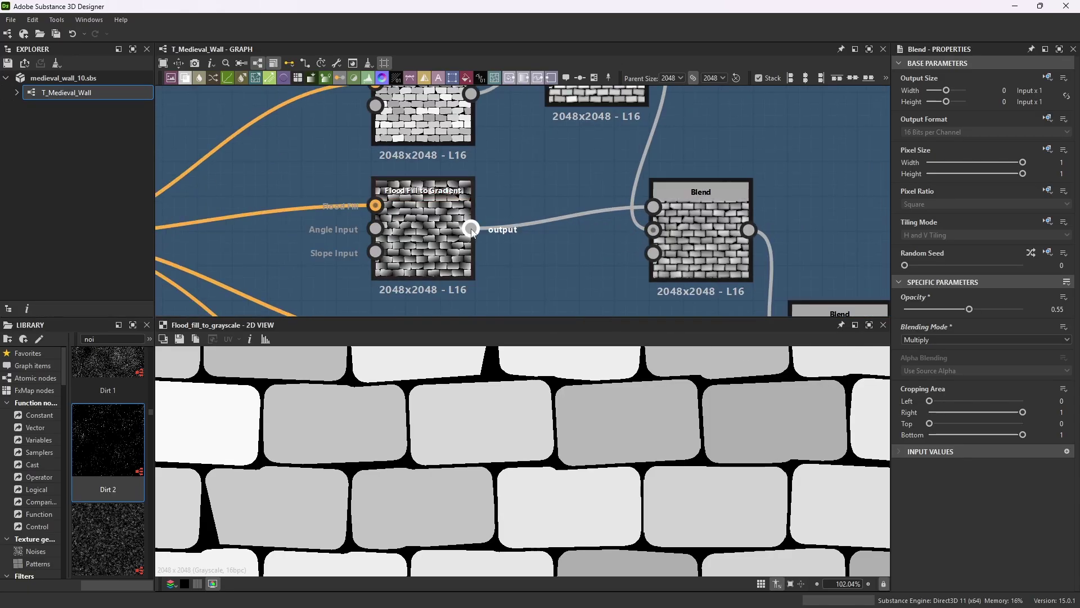
left_click(448, 193)
scroll(947, 433, "down", 4)
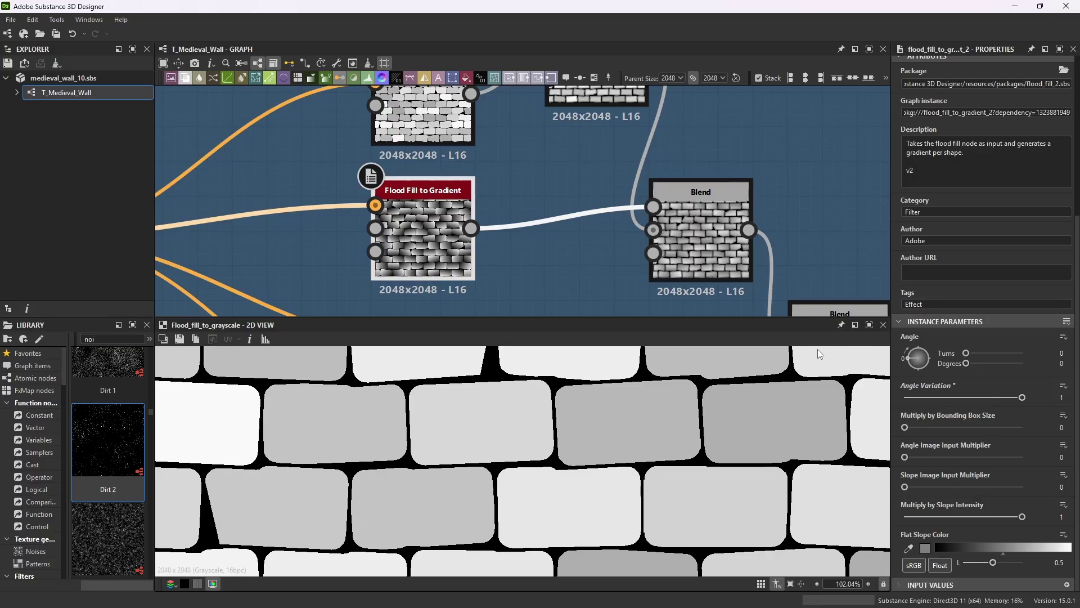
- Show the parameters of the second Blend node, which combines the first Flood Fill to Gradient with the first Blend's output
scroll(585, 194, "down", 3)
scroll(585, 194, "up", 2)
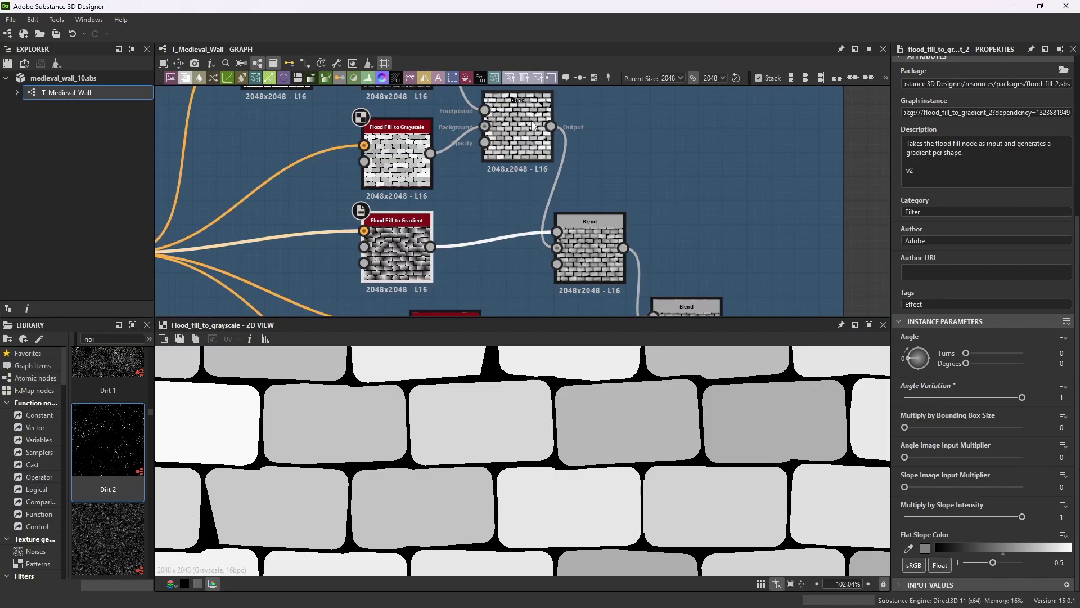
left_click(595, 250)
scroll(596, 253, "up", 2)
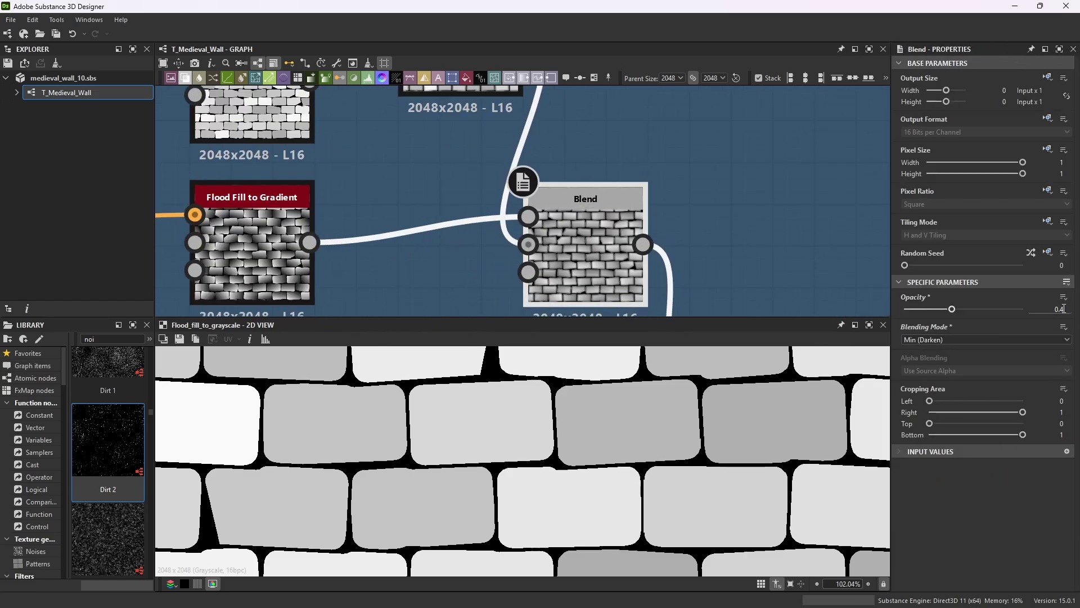
scroll(589, 213, "down", 2)
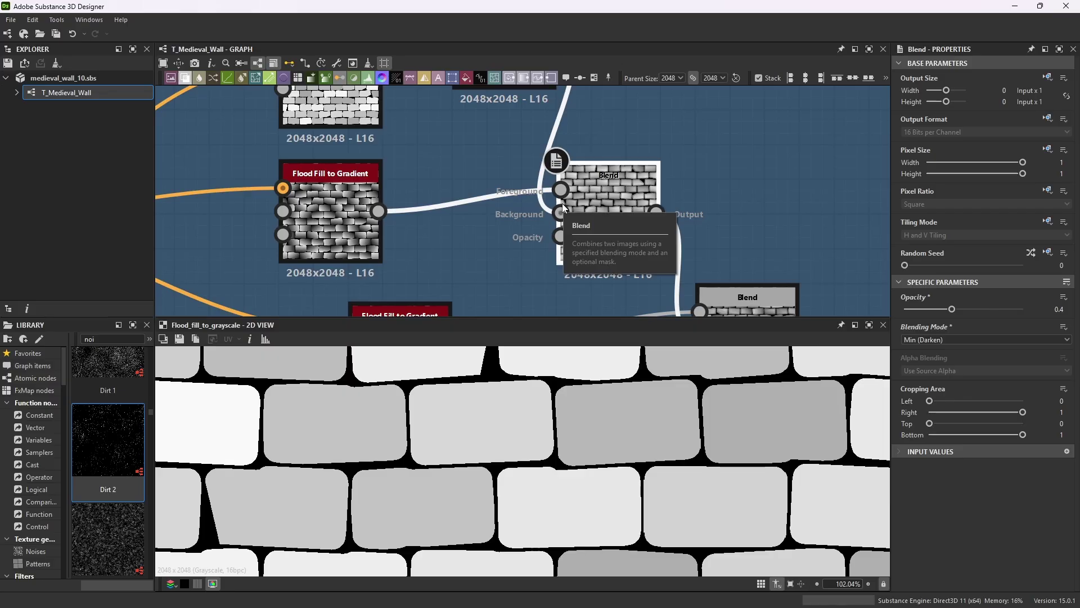
- Show the instance parameters of the second Flood Fill to Gradient node, which feeds the third Blend in the Stone Bevel section
scroll(563, 208, "down", 6)
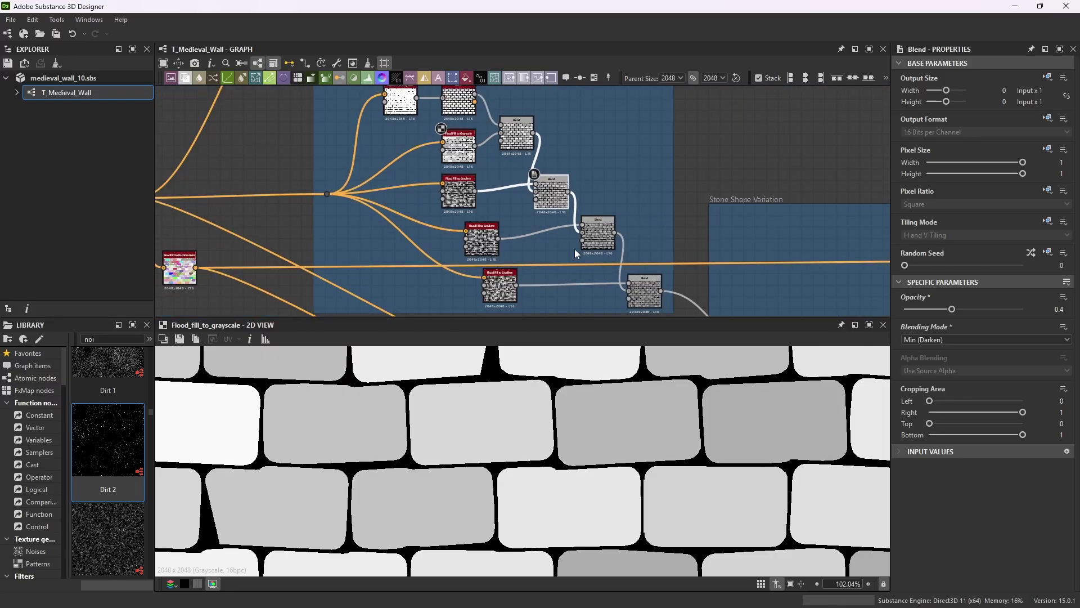
scroll(532, 220, "up", 4)
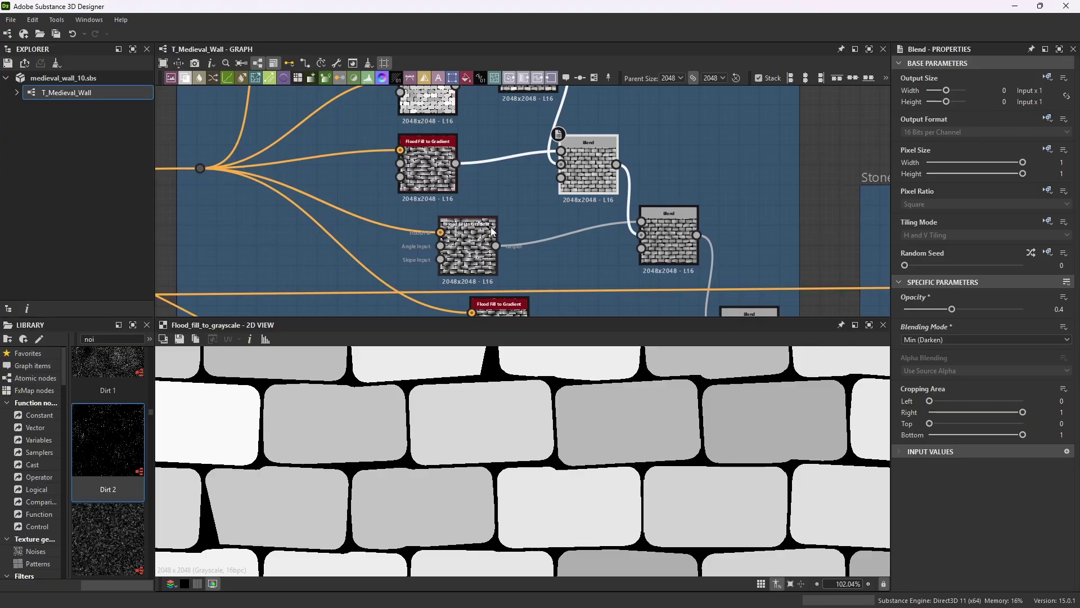
left_click(491, 231)
scroll(931, 438, "down", 5)
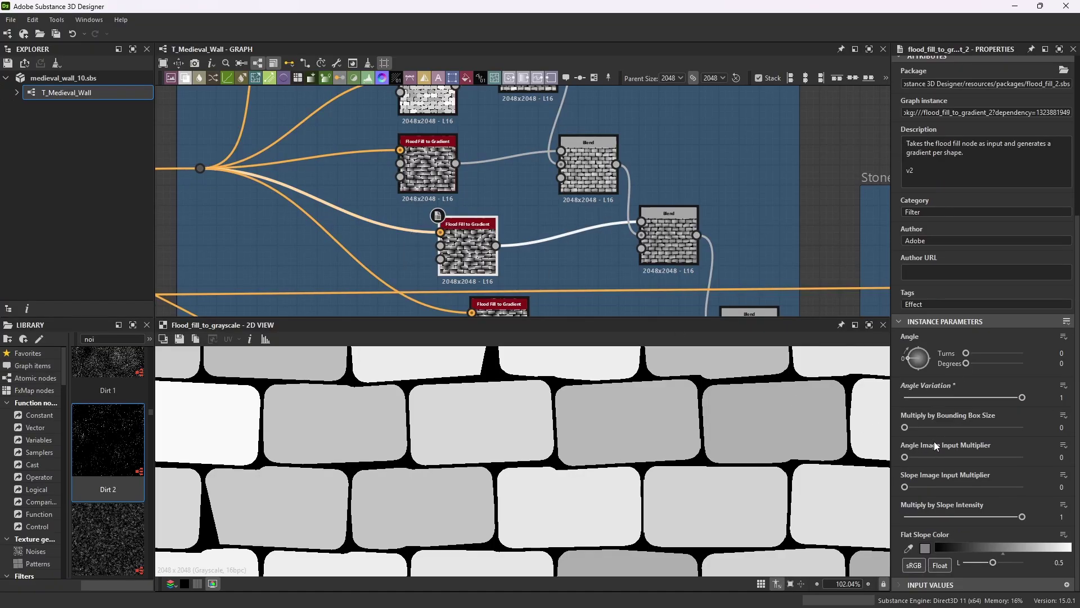
scroll(619, 236, "down", 1)
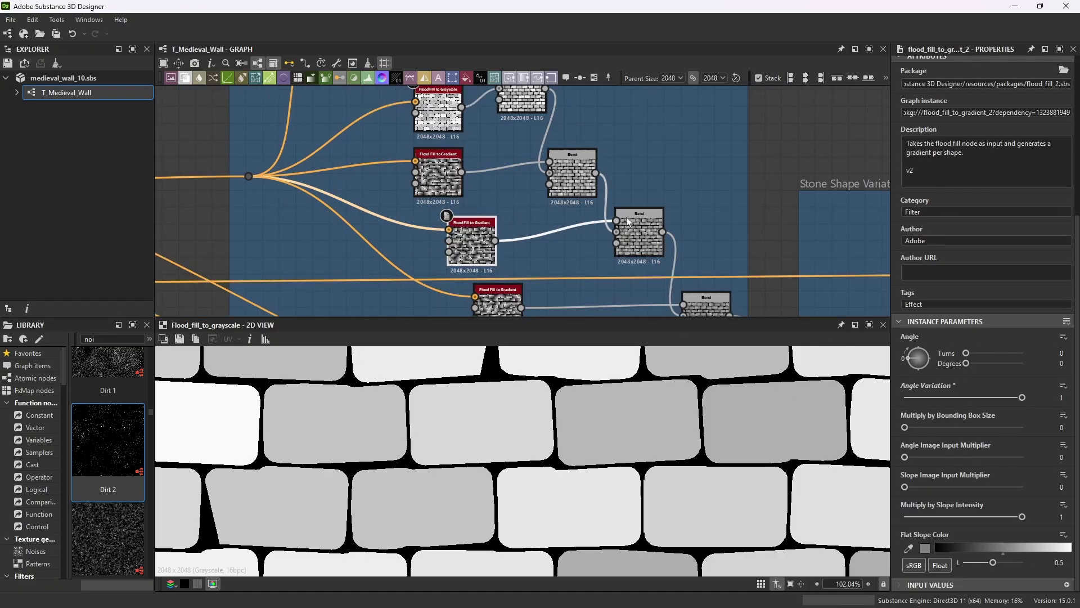
- Compare the random seeds of the first and second Flood Fill to Gradient nodes and review the second one's angle variation
scroll(1027, 313, "up", 6)
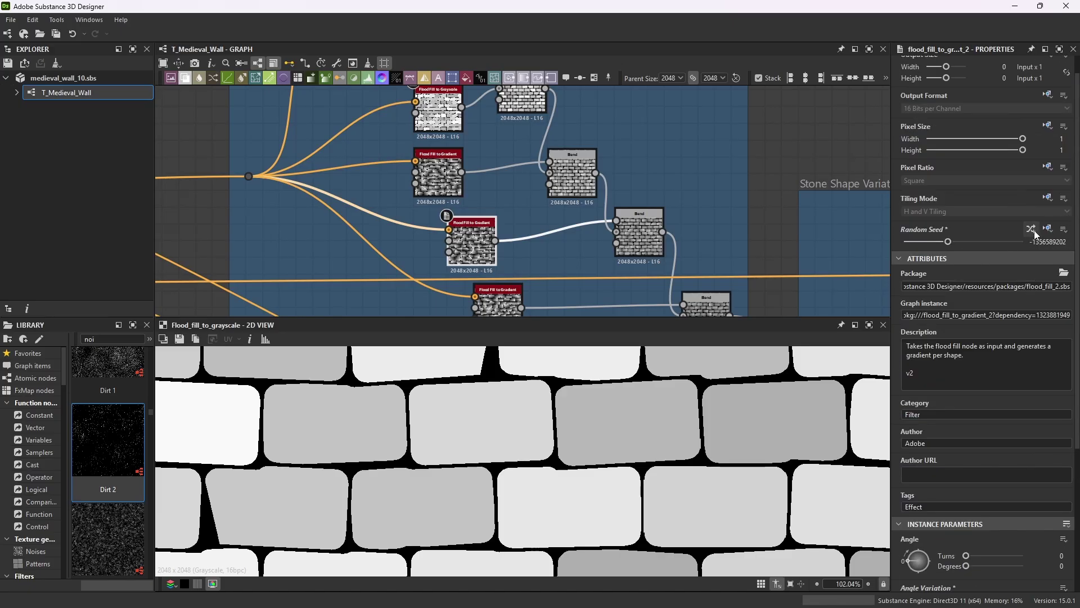
left_click(441, 169)
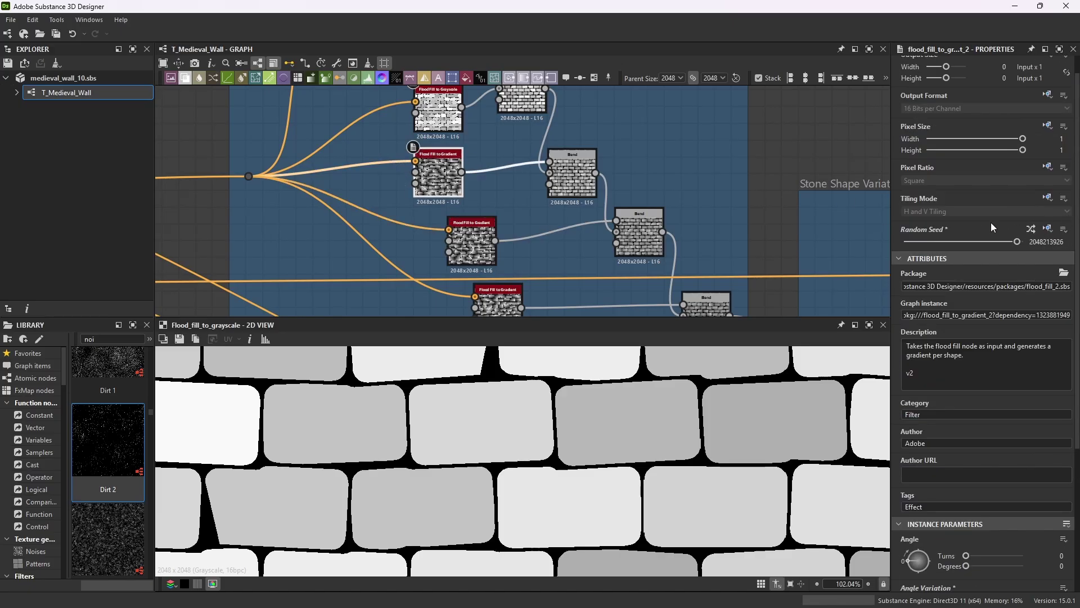
left_click(1032, 229)
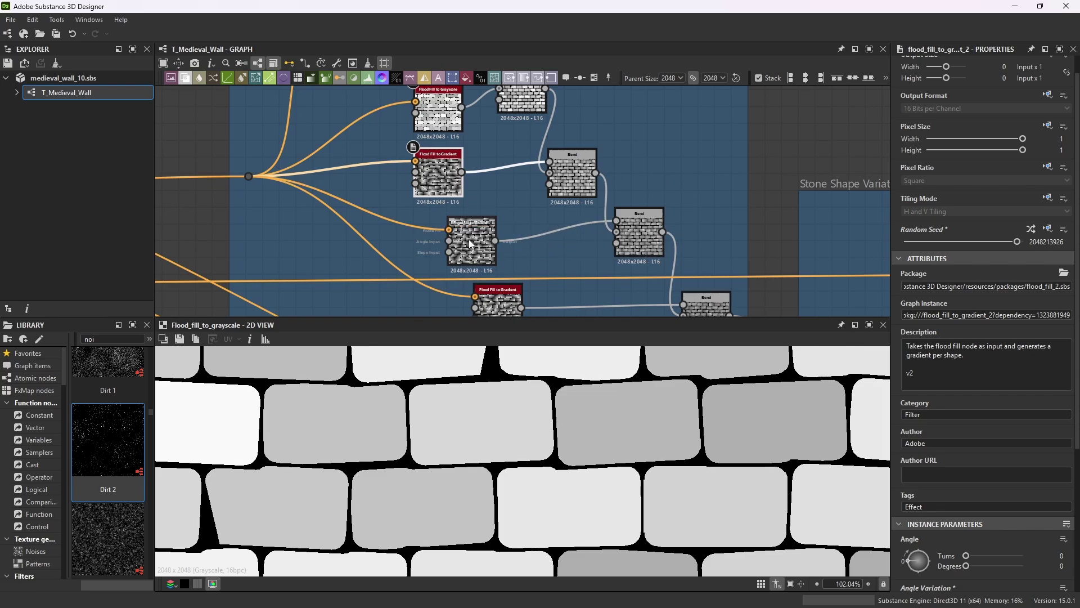
left_click(482, 252)
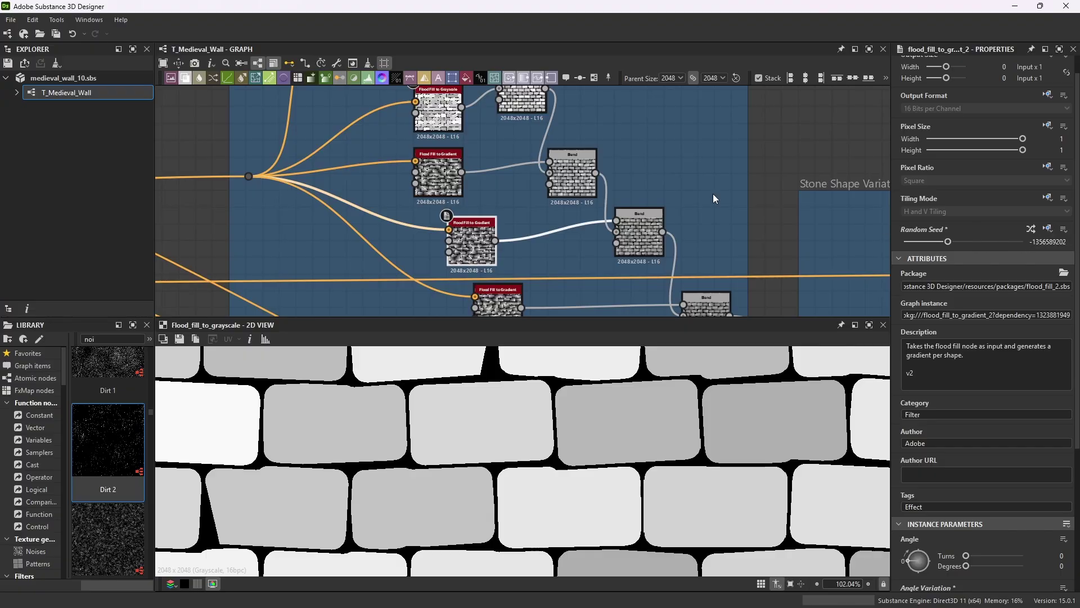
scroll(998, 392, "down", 6)
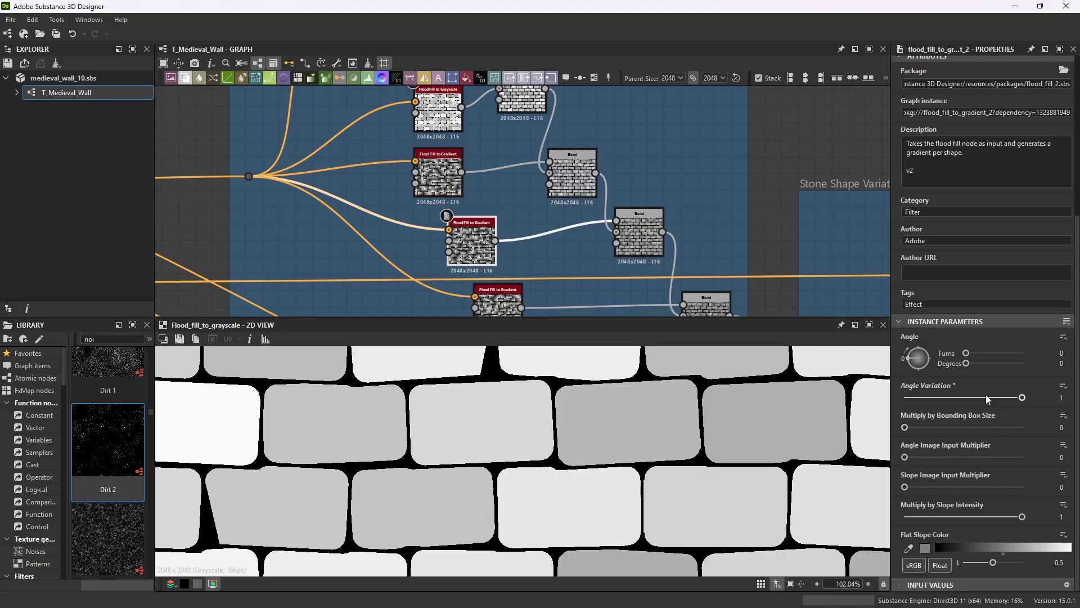
- Show the third Blend node's parameters, followed by the instance parameters of the last Flood Fill to Gradient node in Stone Bevel
left_click(646, 218)
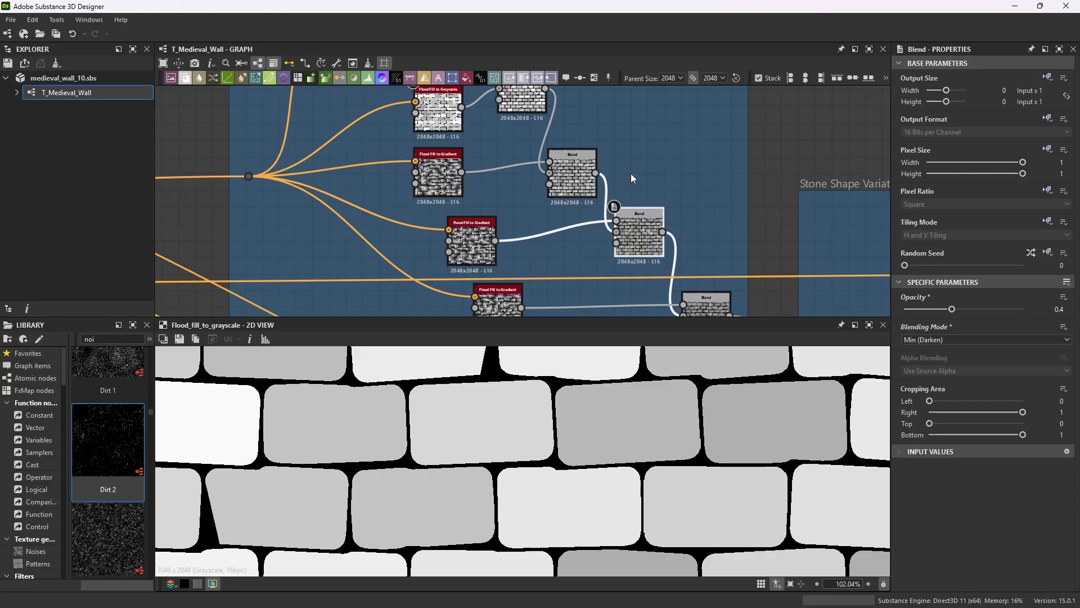
scroll(698, 230, "down", 3)
scroll(693, 248, "up", 3)
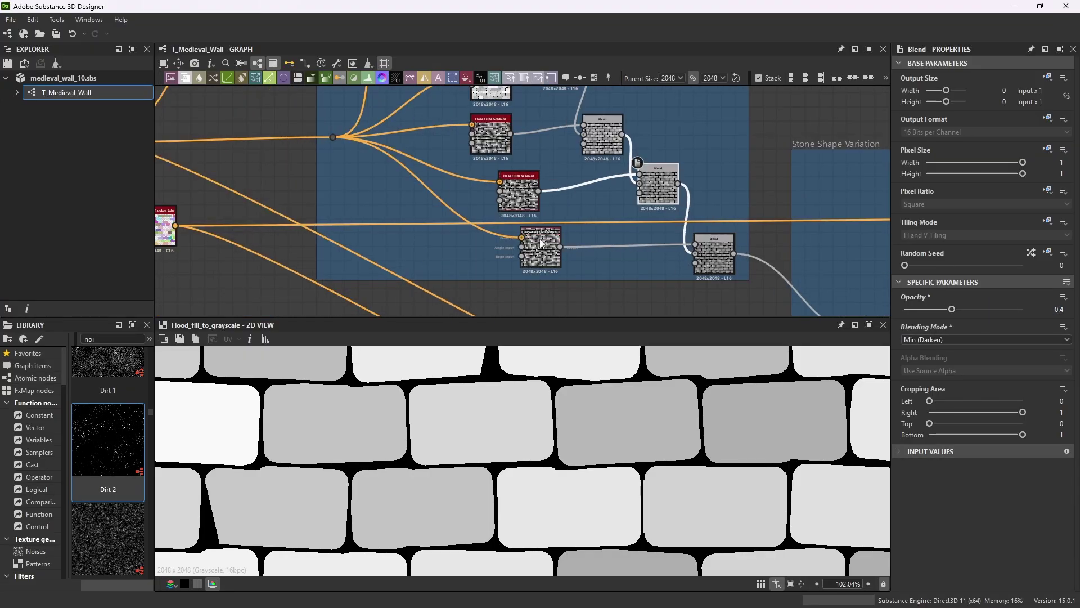
left_click(549, 243)
scroll(938, 396, "down", 5)
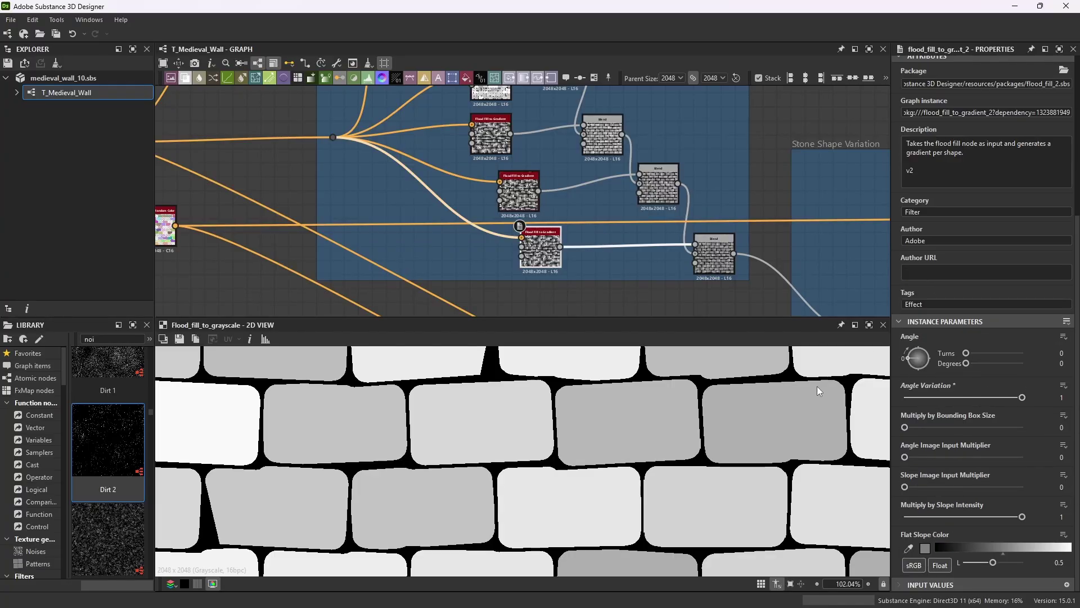
- Show the parameters of the last Blend node in Stone Bevel and review how the section's whole node chain leads to it
left_click(717, 251)
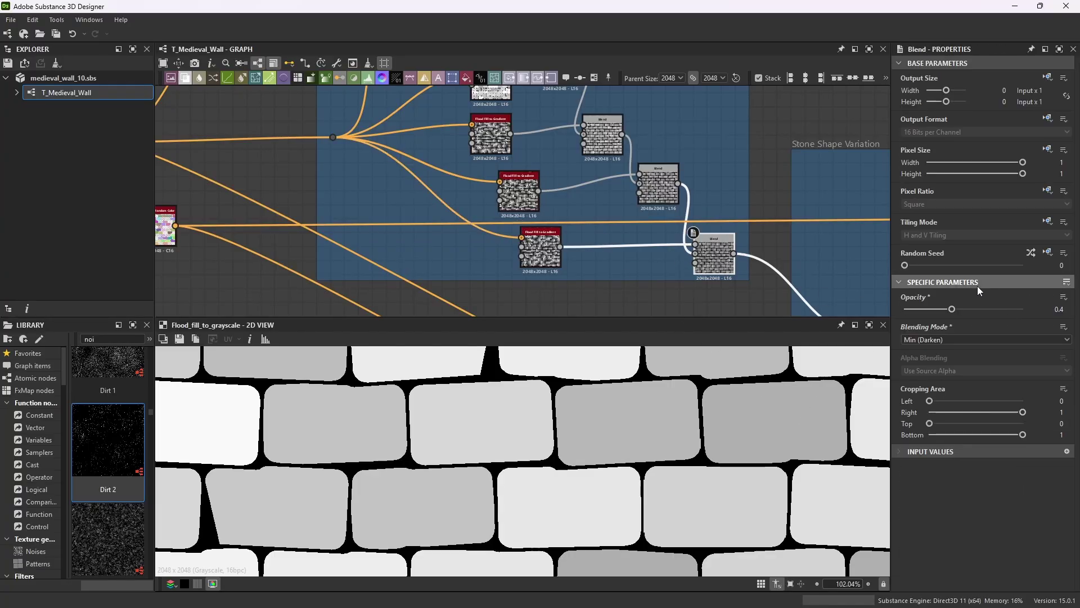
scroll(633, 233, "down", 3)
scroll(711, 184, "up", 2)
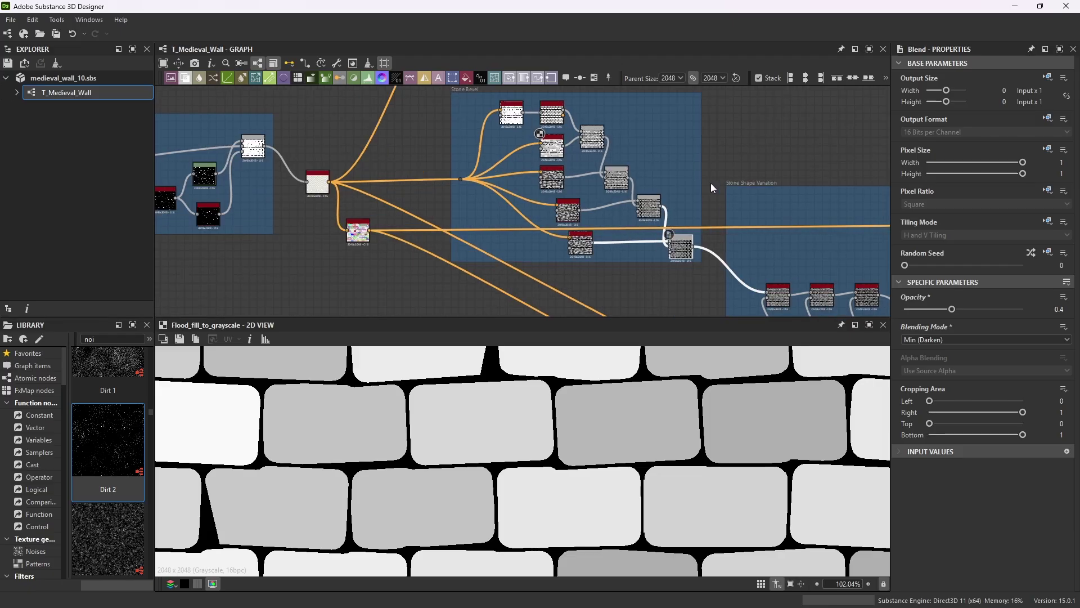
scroll(591, 174, "up", 2)
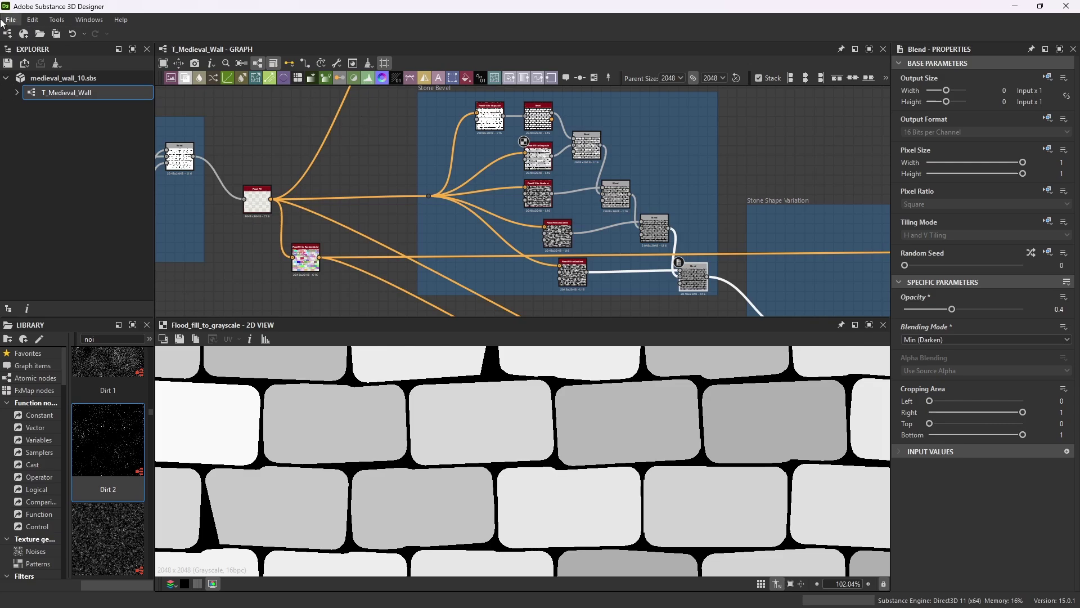
scroll(551, 160, "up", 2)
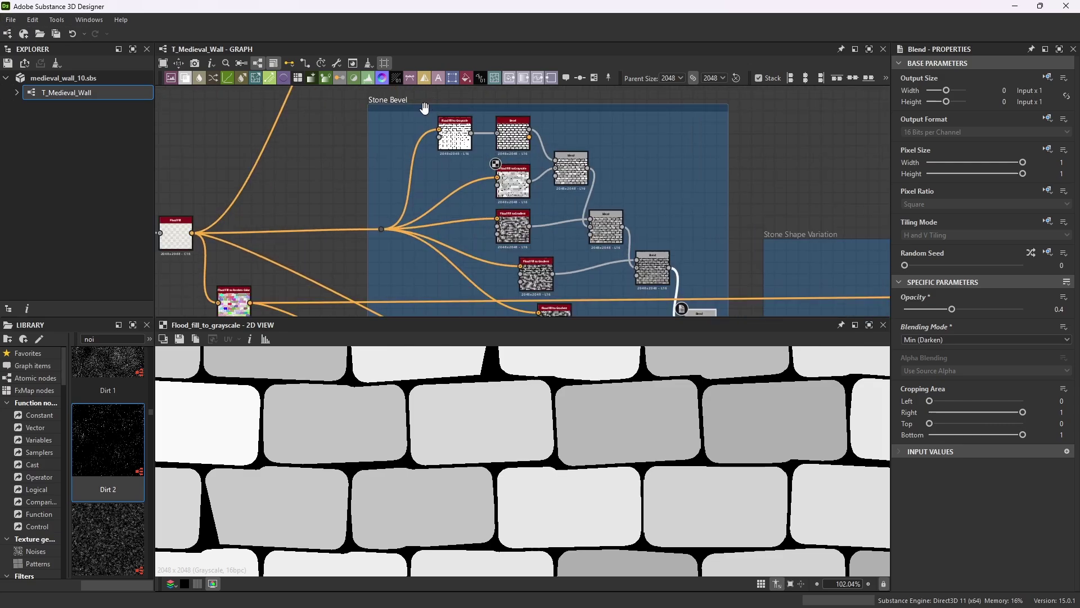
scroll(424, 108, "down", 2)
- Display the last Stone Bevel Blend's output in the 2D view, inspecting the stones up close and the full pattern, and locate Stone Shape Variation
scroll(637, 280, "up", 4)
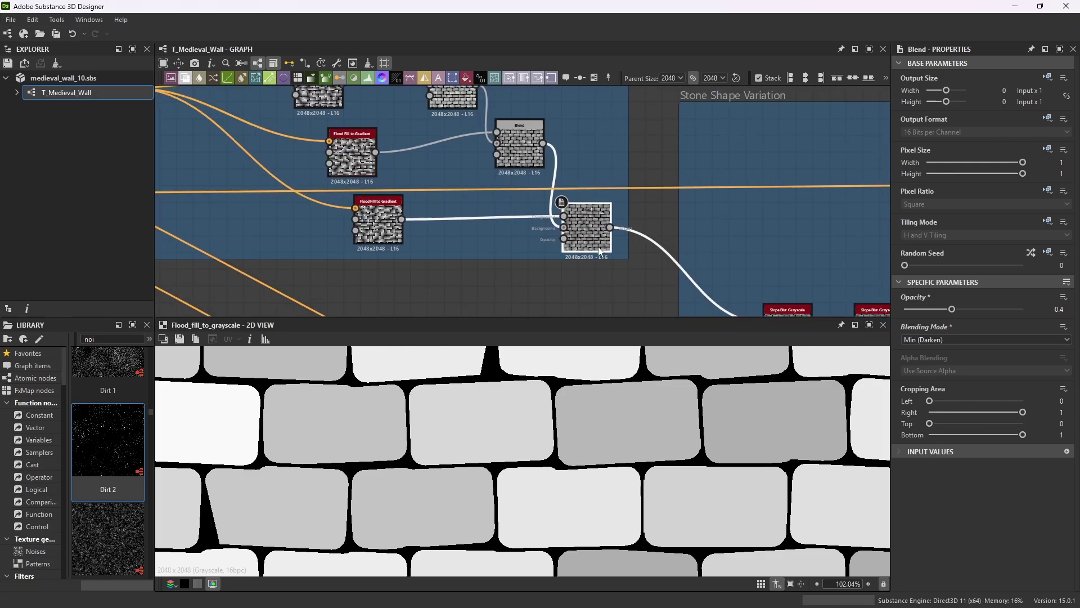
double_click(587, 231)
scroll(673, 447, "down", 4)
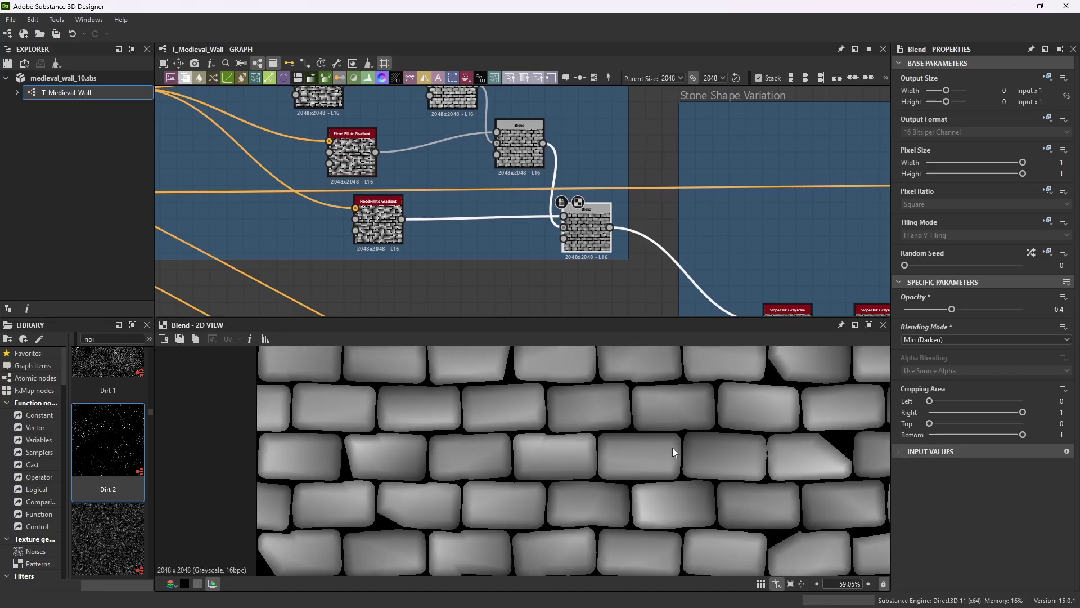
scroll(727, 487, "up", 4)
scroll(716, 474, "up", 4)
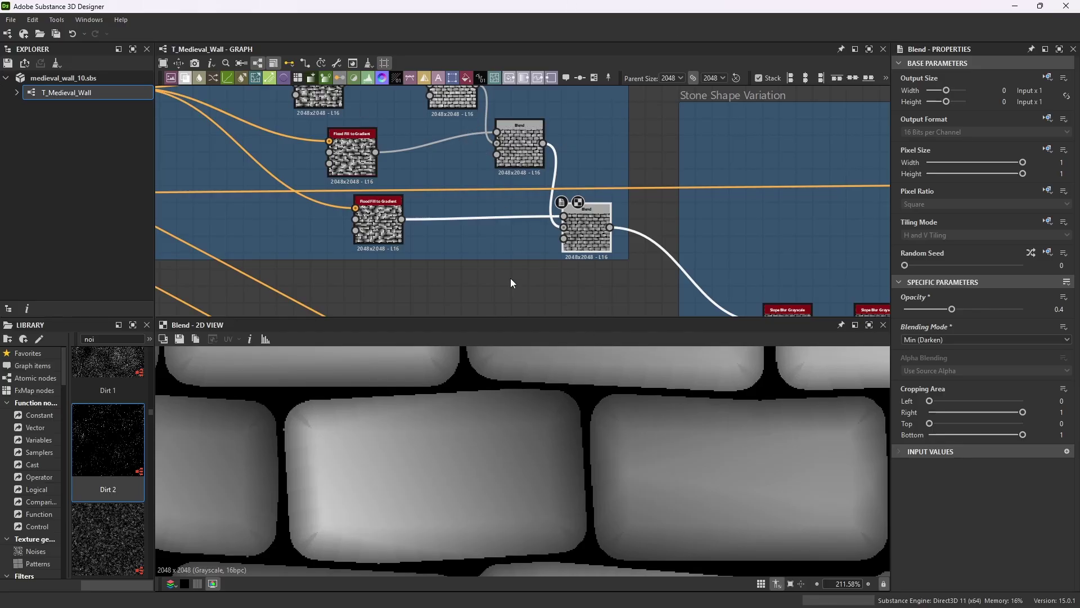
scroll(616, 416, "down", 10)
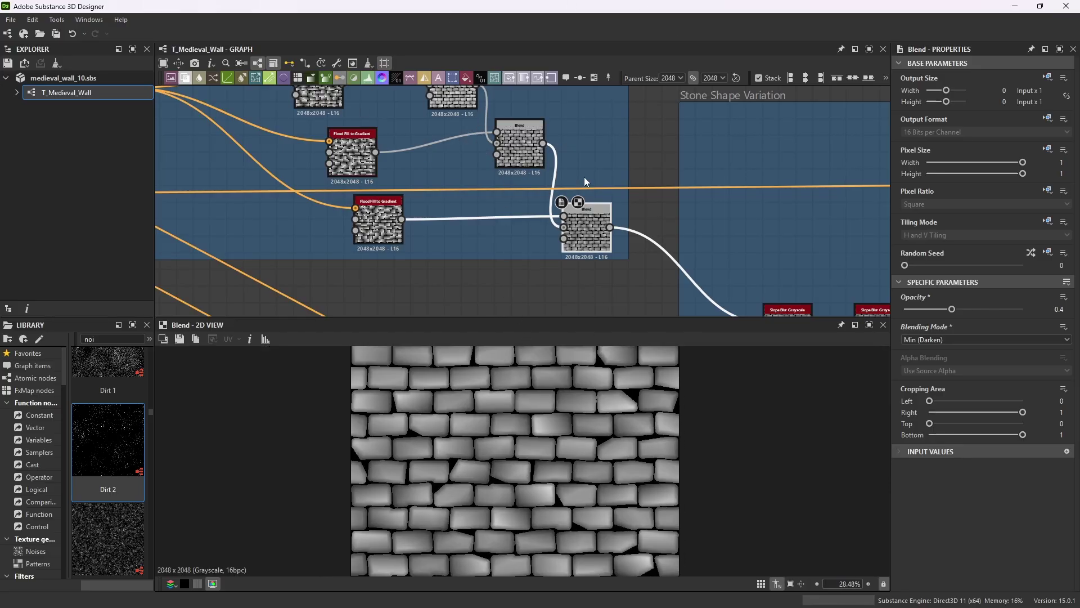
scroll(647, 194, "down", 6)
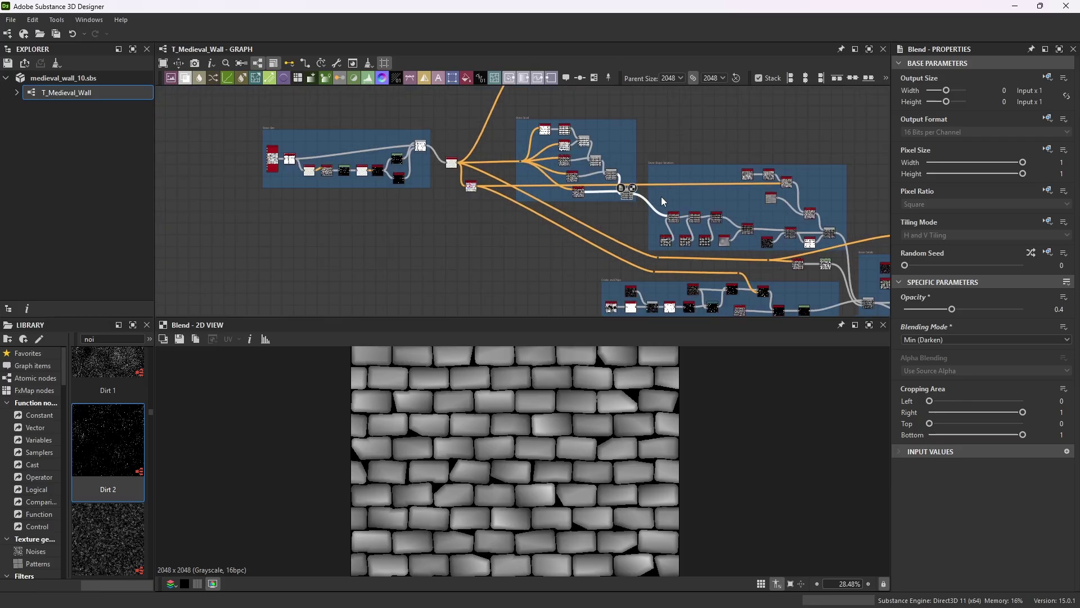
scroll(661, 197, "up", 1)
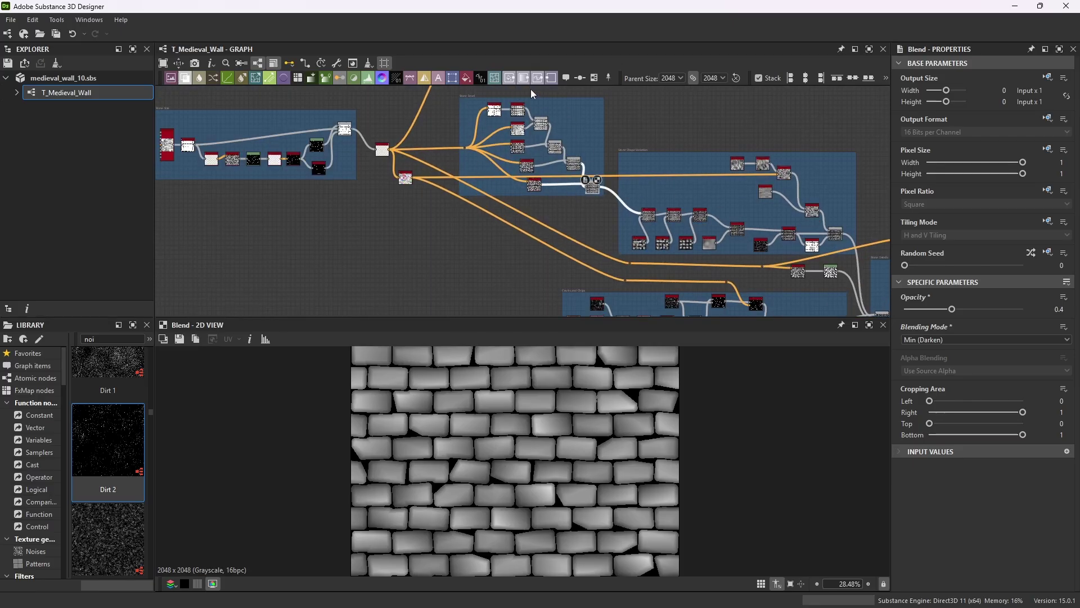
- Locate the Stone Shape Variation section and inspect the beveled stones up close alongside its row of Slope Blur Grayscale nodes
scroll(650, 160, "up", 5)
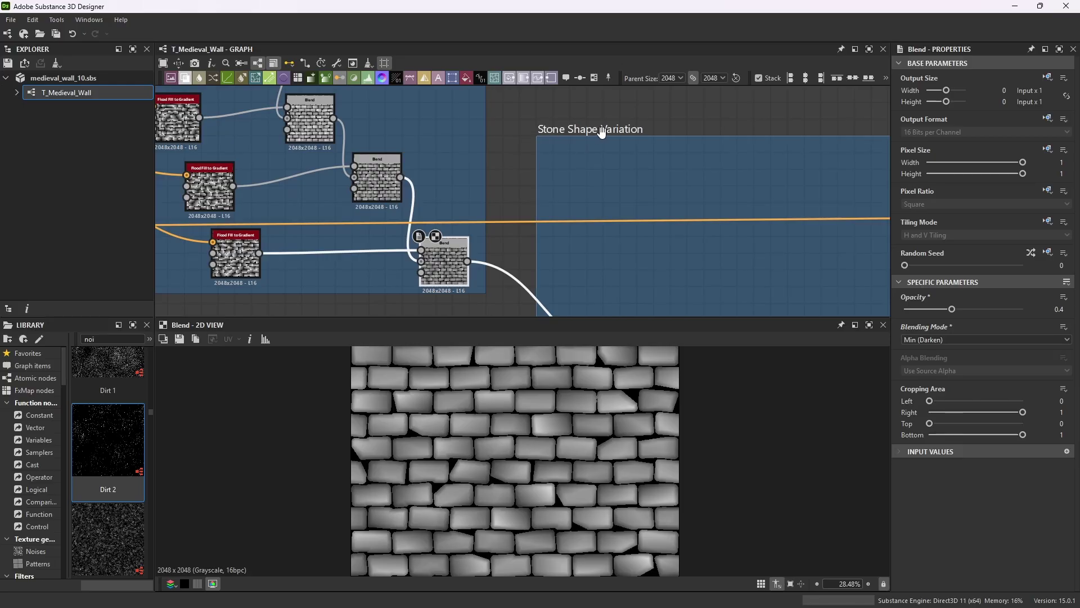
scroll(601, 130, "down", 6)
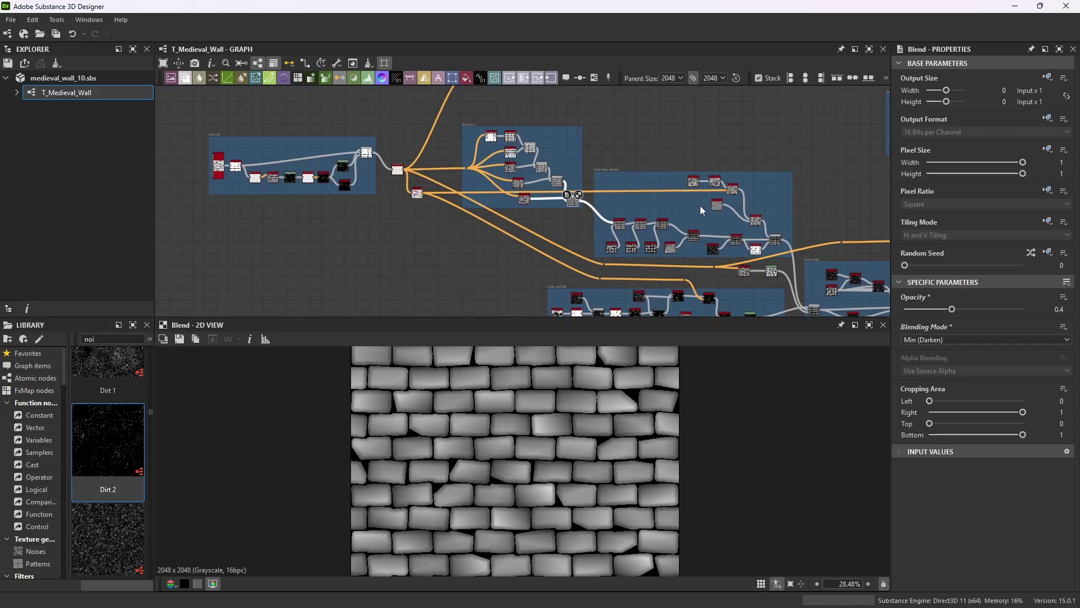
scroll(561, 194, "up", 4)
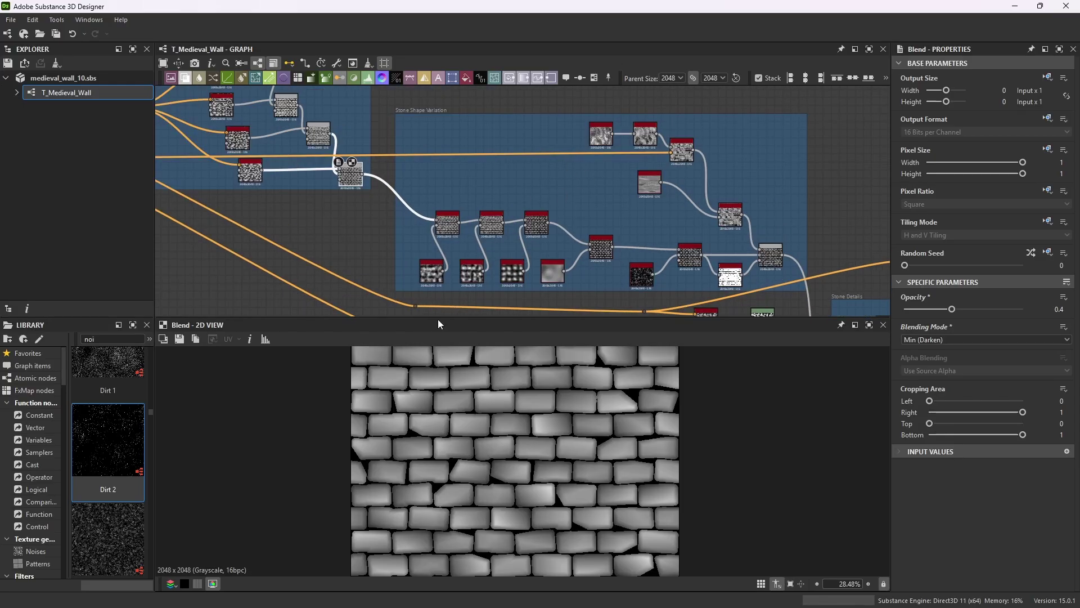
scroll(504, 391, "up", 8)
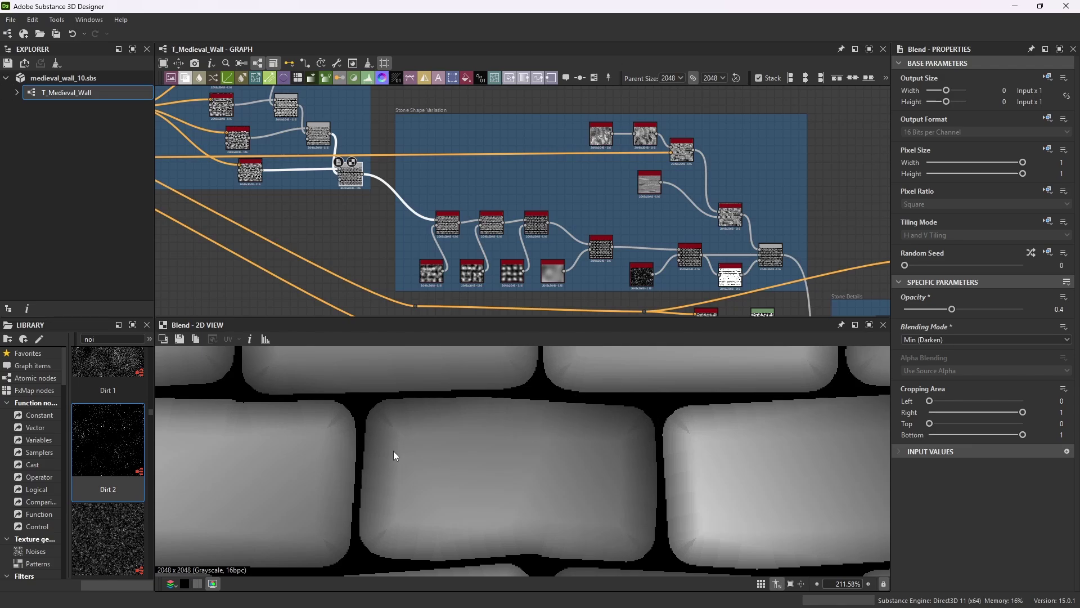
scroll(428, 177, "up", 8)
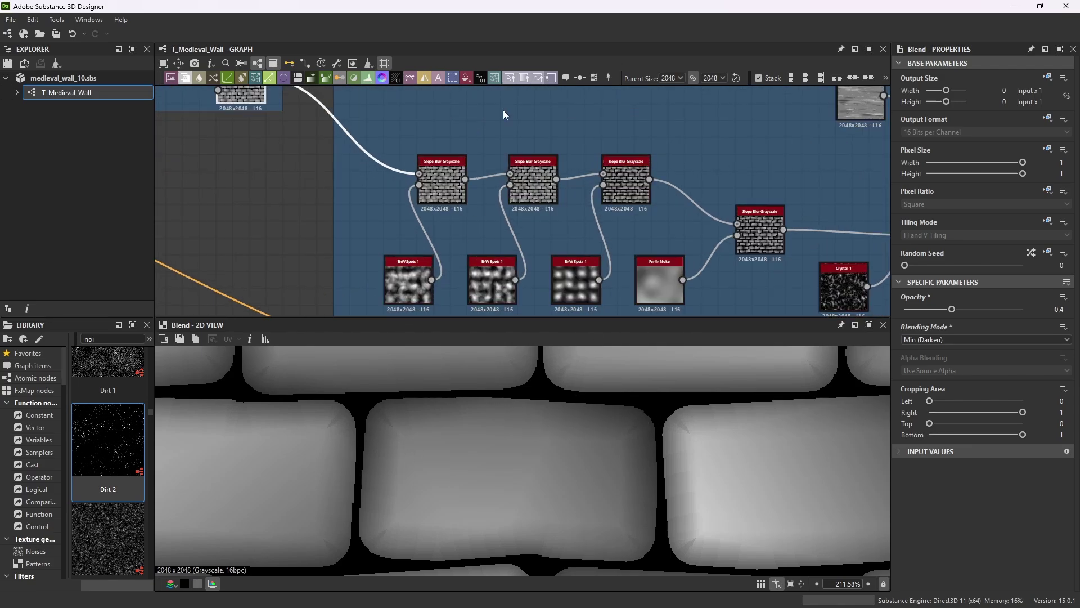
- Show the instance parameters of the first Slope Blur Grayscale node in Stone Shape Variation and trace its slope input
left_click(476, 142)
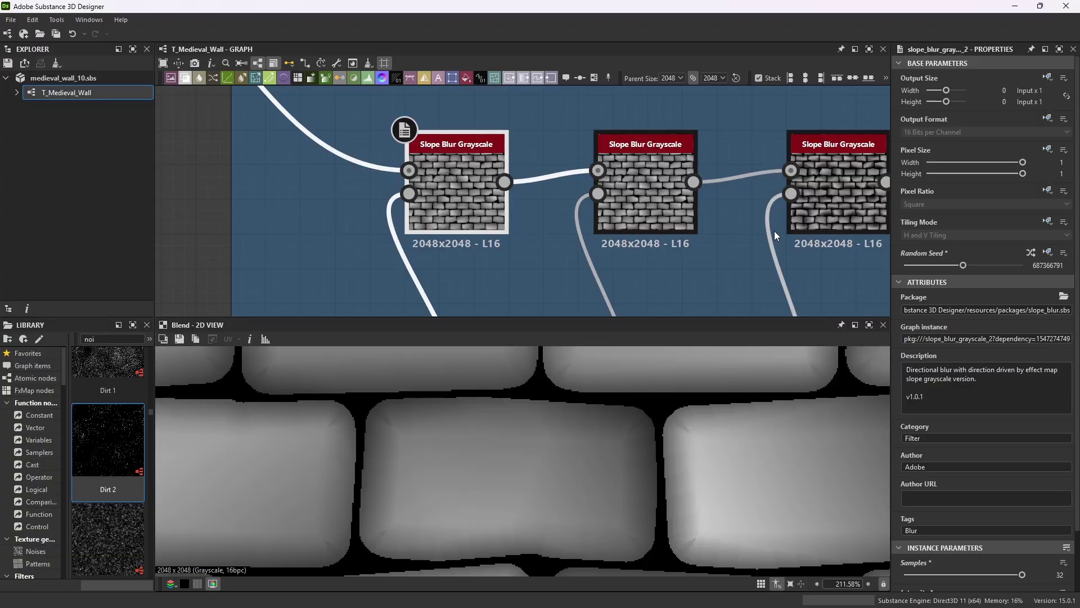
scroll(947, 427, "down", 2)
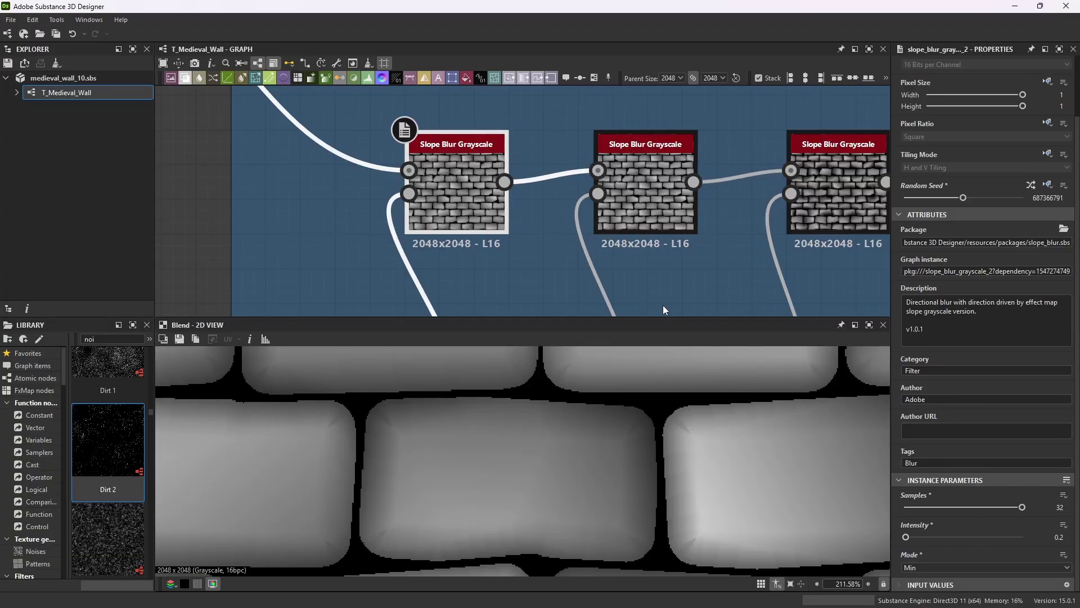
scroll(450, 236, "down", 5)
scroll(471, 248, "up", 4)
scroll(519, 259, "down", 5)
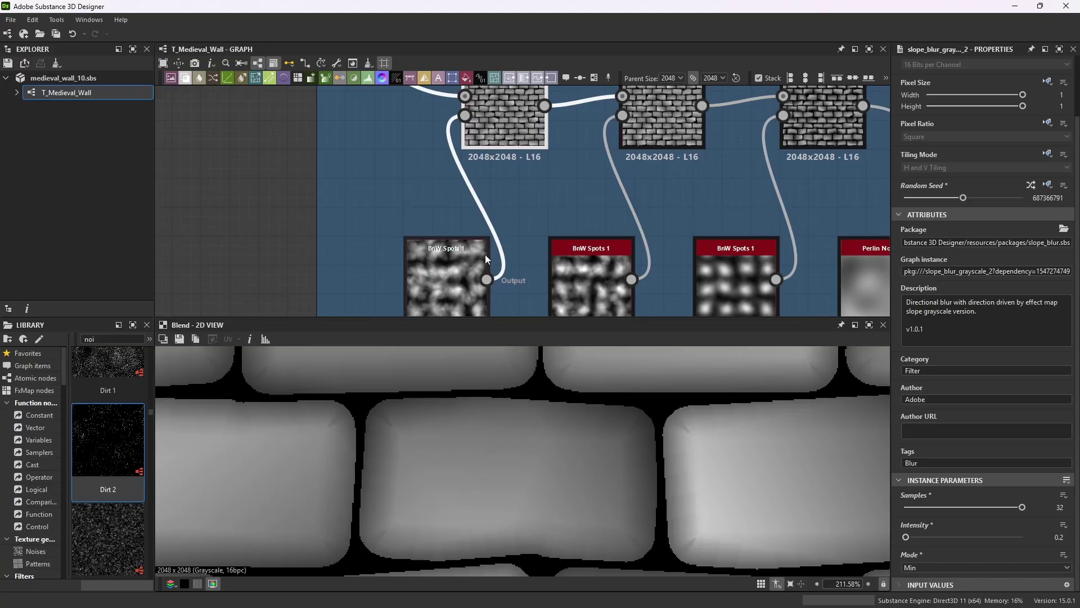
- Review the first BnW Spots 1 node's instance parameters, followed by the first Slope Blur Grayscale's output in the 2D view
scroll(524, 200, "up", 3)
scroll(510, 187, "down", 3)
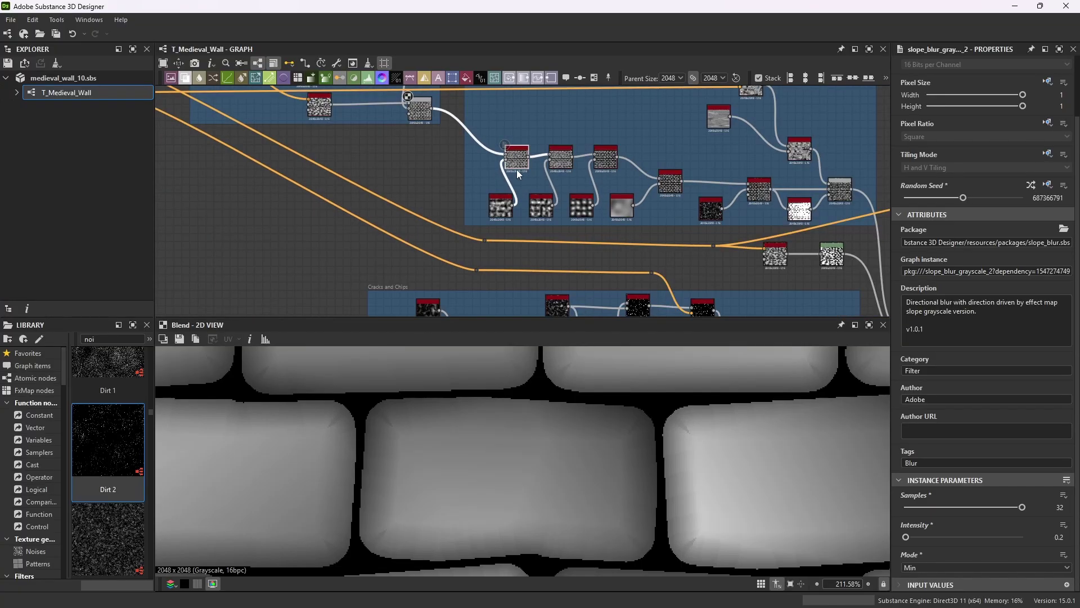
scroll(541, 273, "up", 4)
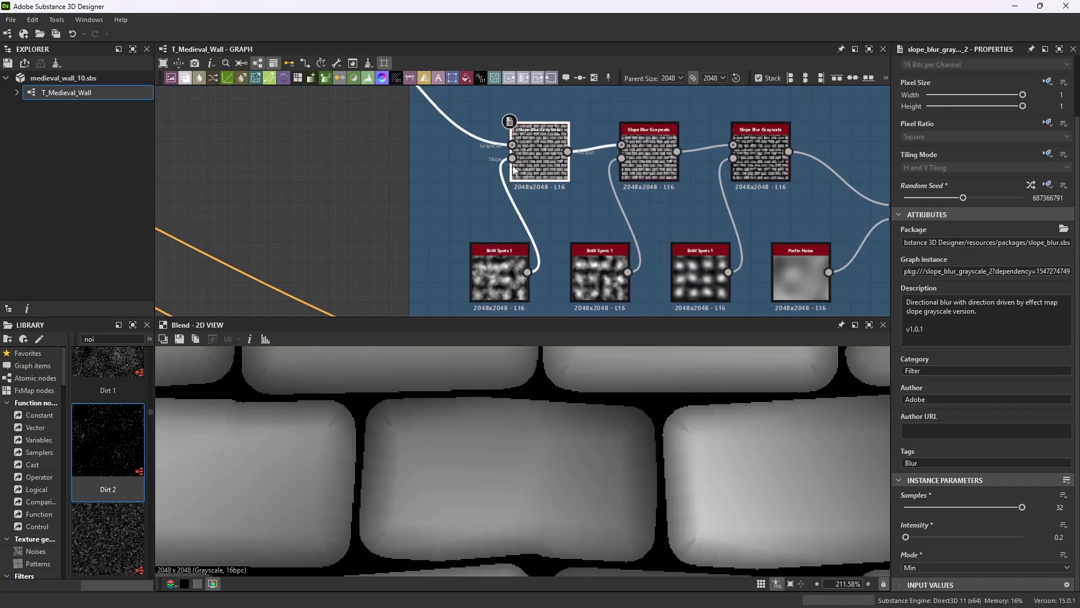
left_click(513, 264)
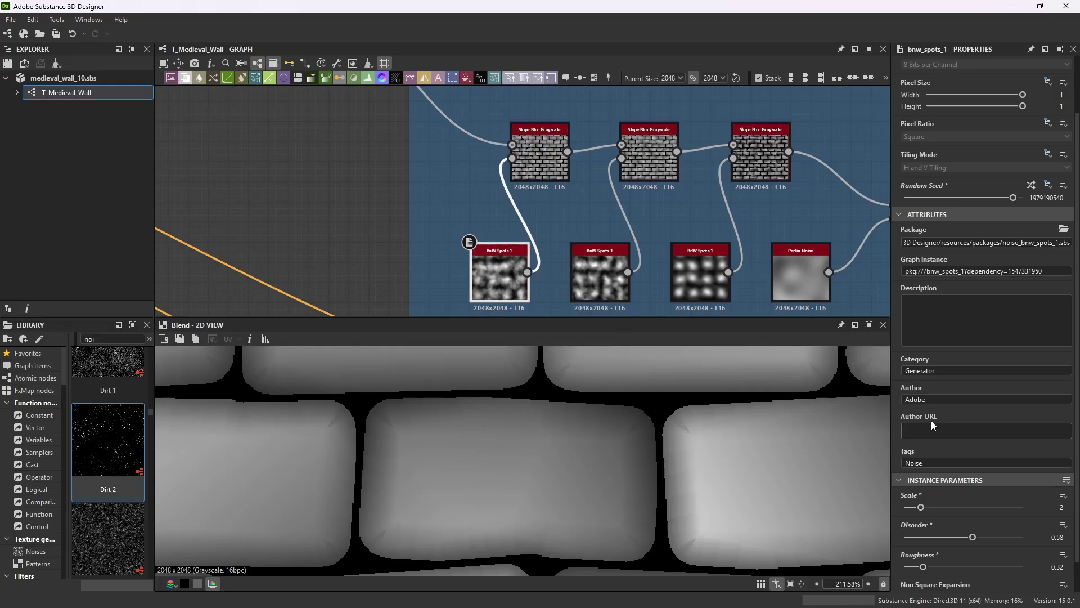
scroll(1007, 519, "down", 1)
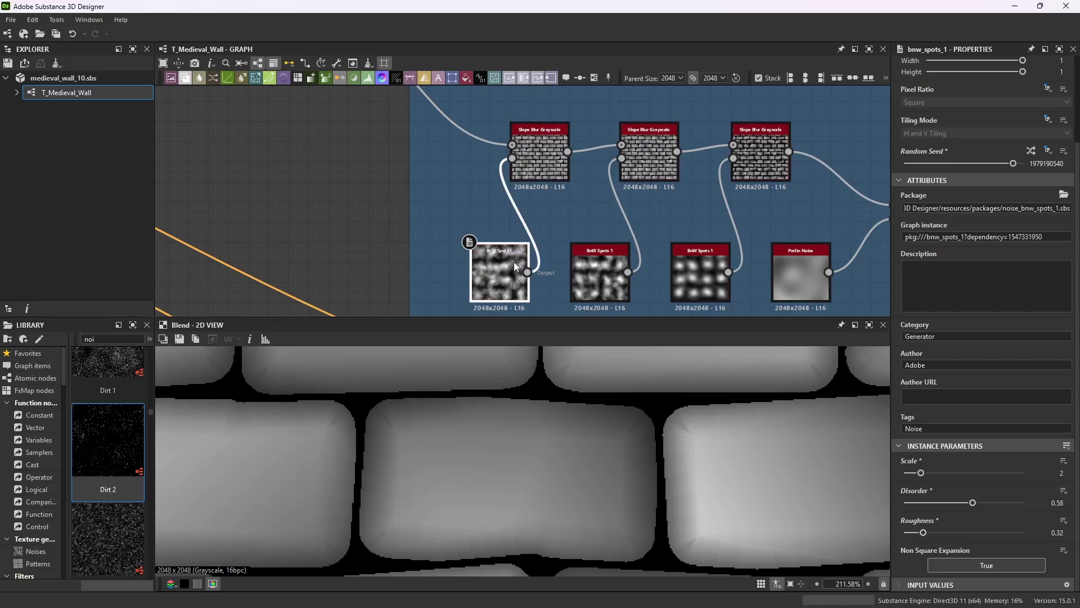
double_click(542, 156)
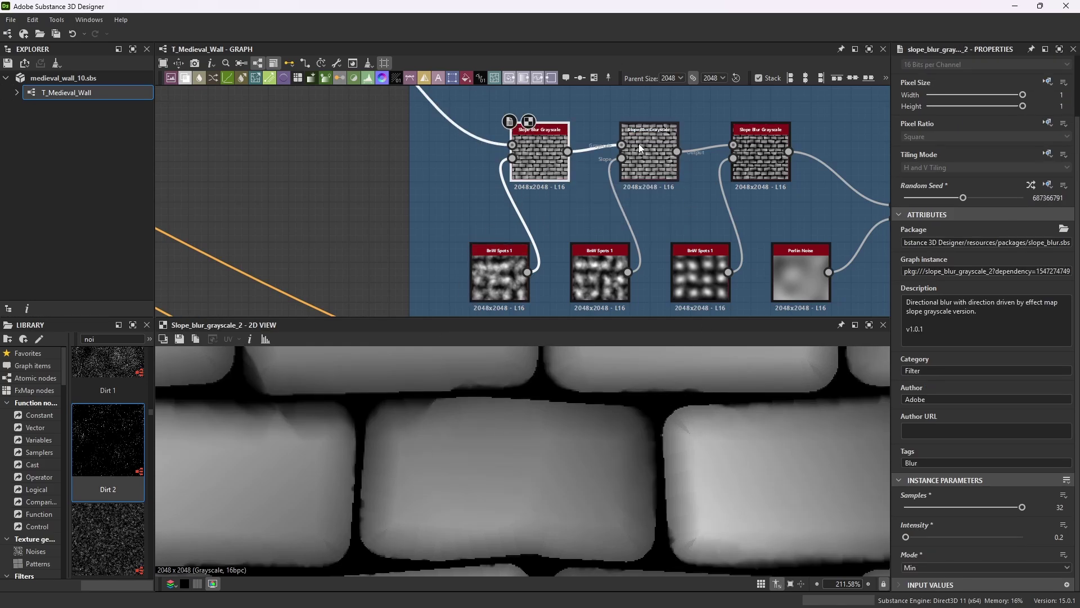
- Display the second Slope Blur Grayscale's output, followed by the noise pattern and parameters of the BnW Spots 1 node feeding it
double_click(658, 146)
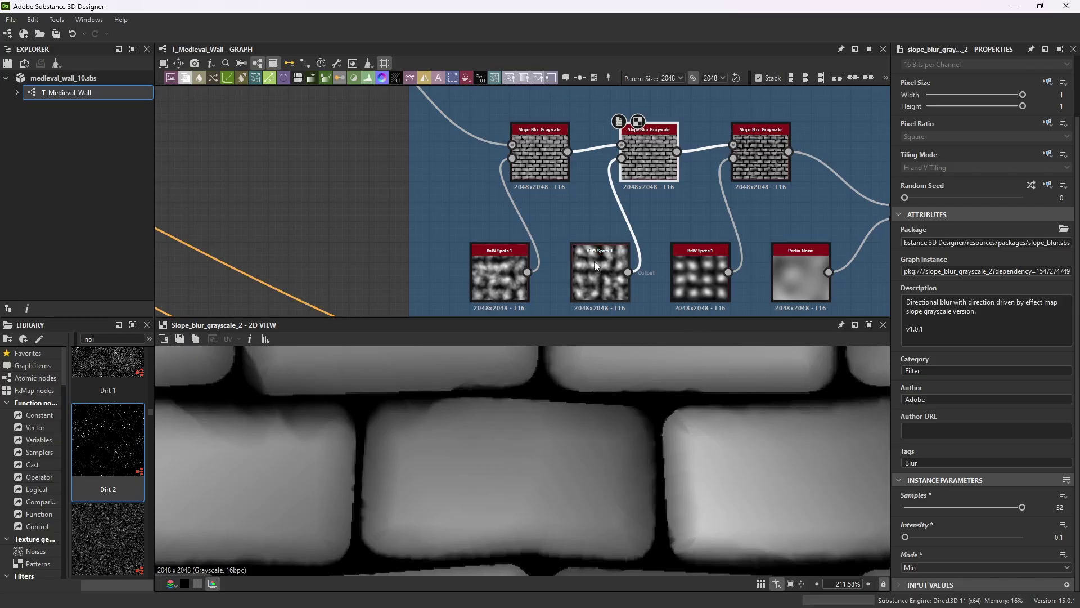
double_click(590, 274)
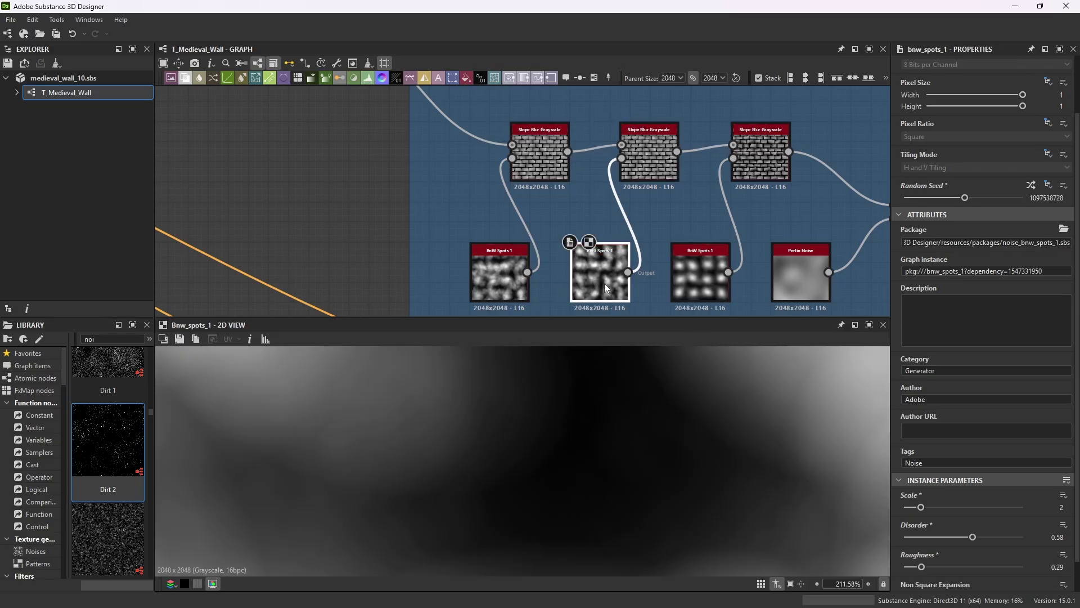
scroll(1025, 562, "down", 1)
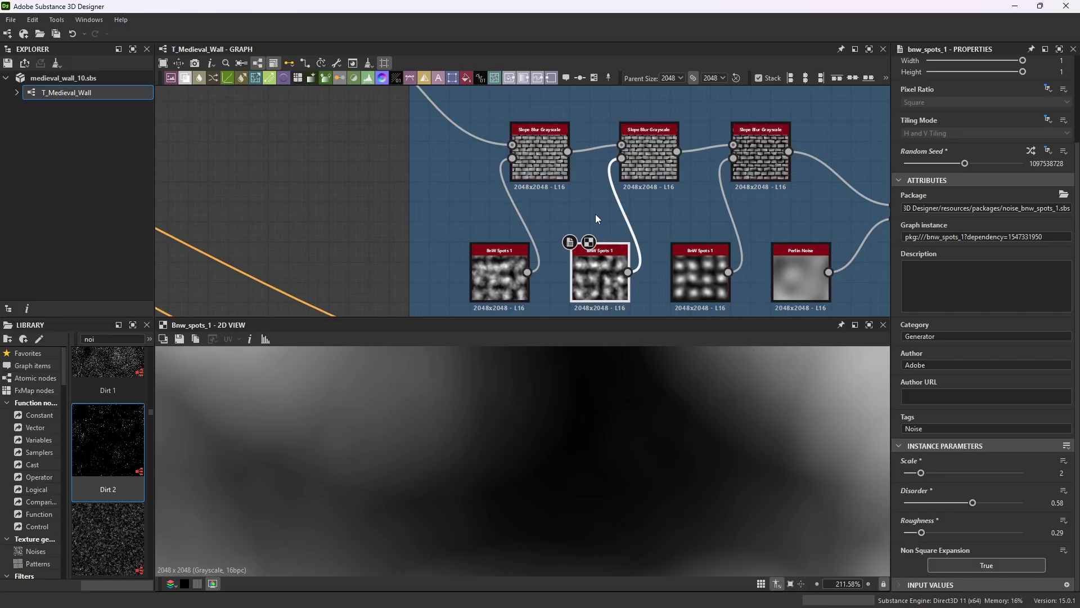
scroll(542, 382, "down", 5)
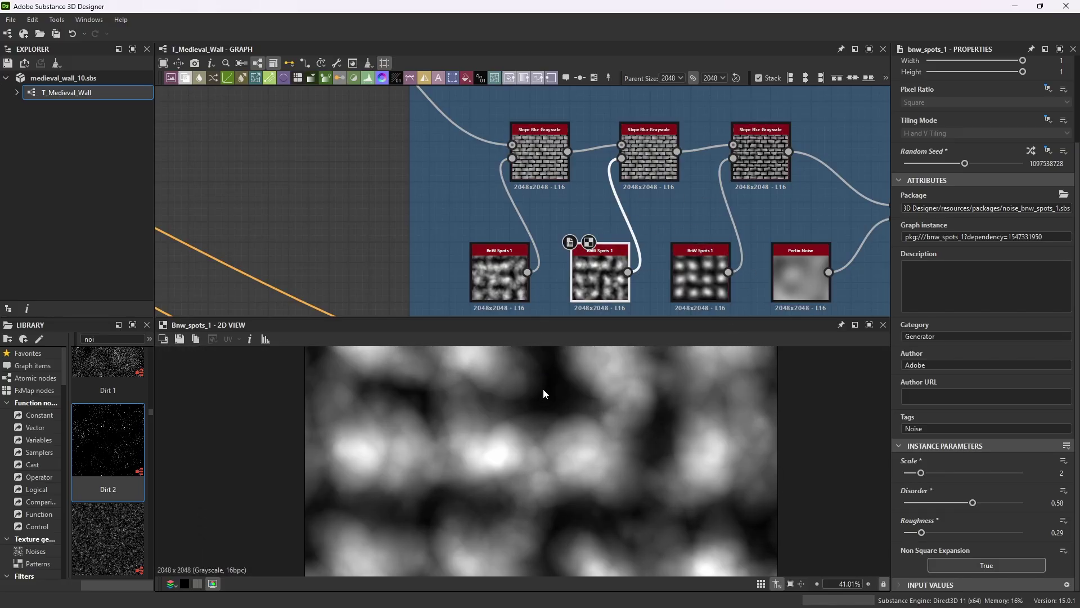
scroll(968, 248, "up", 3)
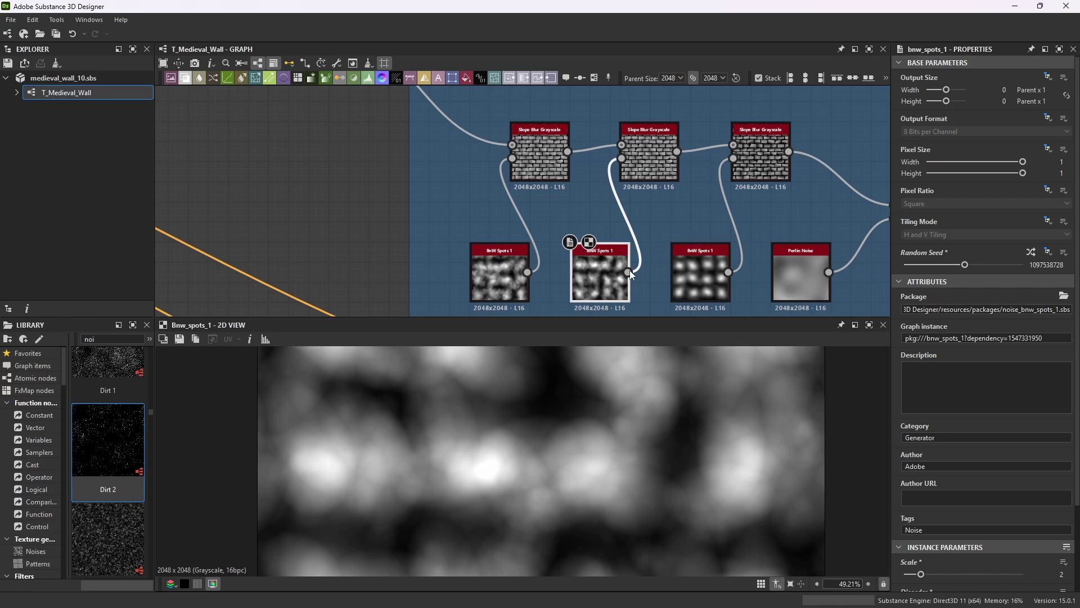
- Compare the second and third Slope Blur Grayscale outputs up close and show the third node's instance parameters
double_click(664, 157)
scroll(595, 429, "up", 5)
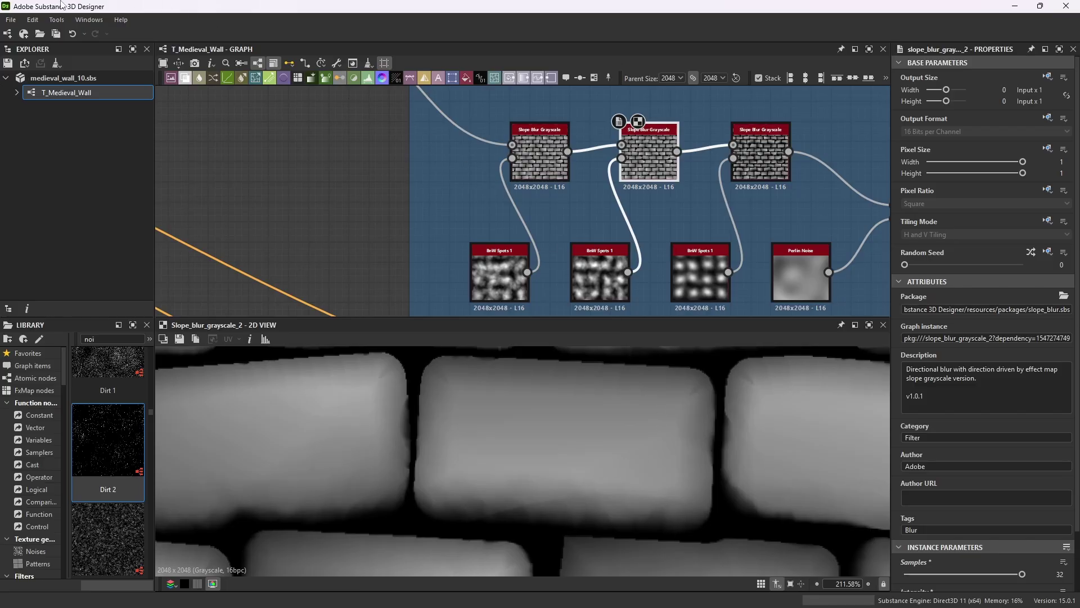
scroll(623, 189, "down", 3)
scroll(777, 206, "up", 3)
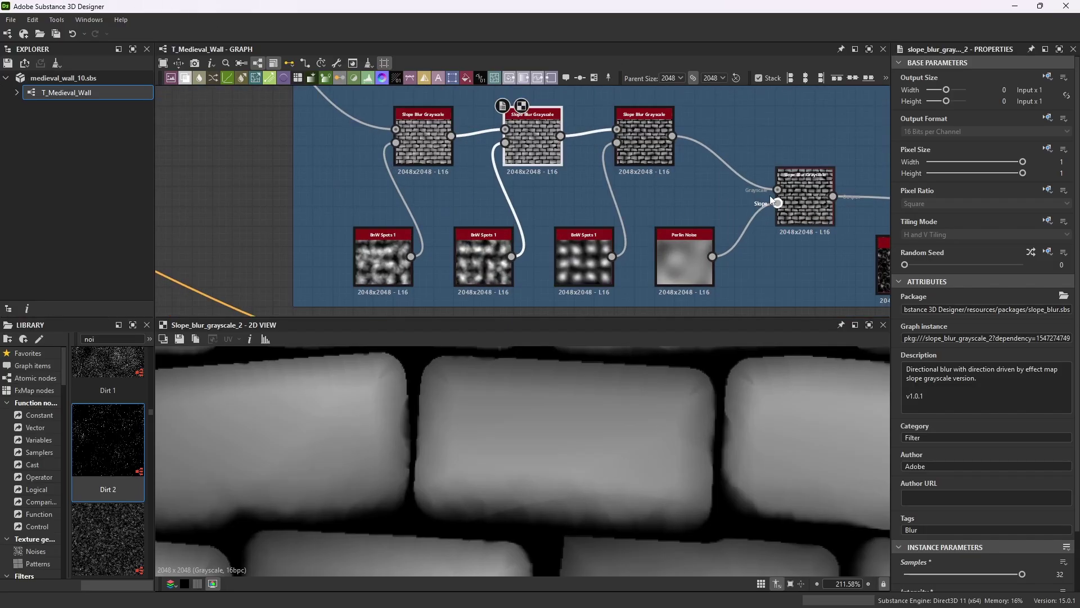
double_click(652, 137)
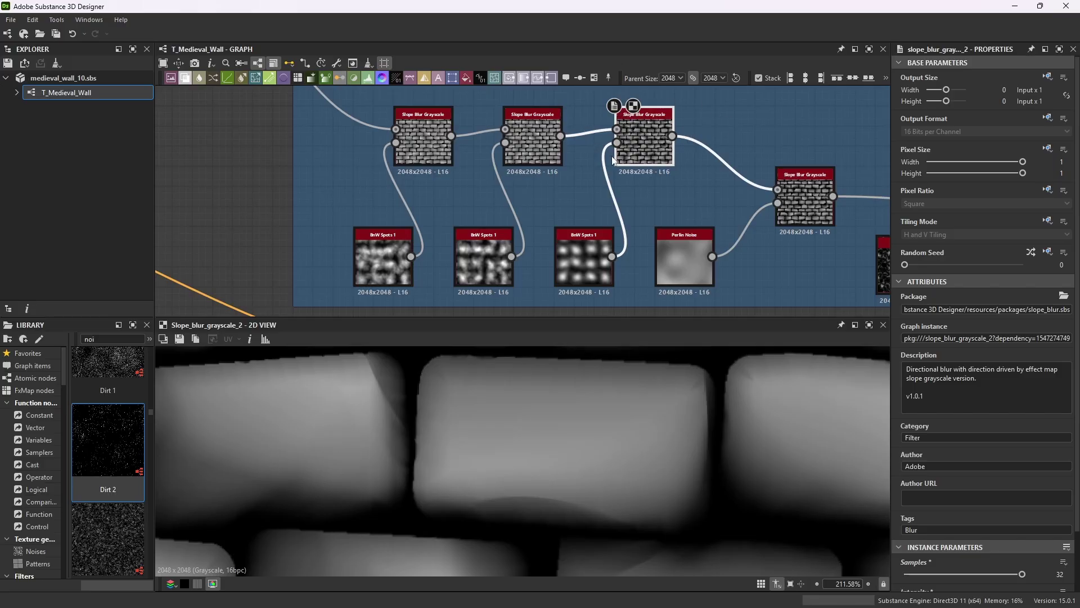
scroll(967, 467, "down", 2)
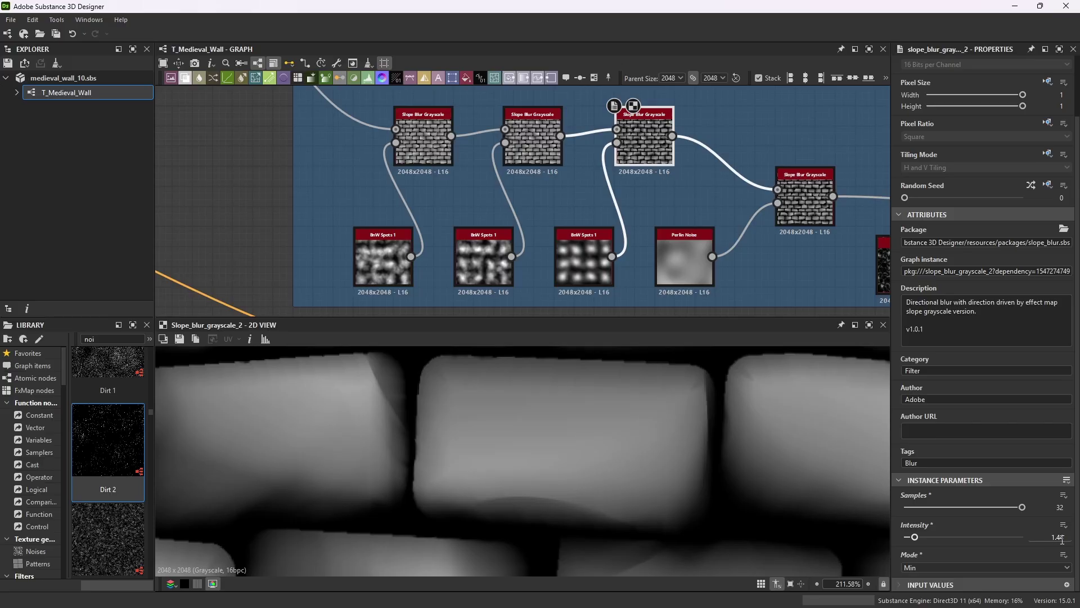
- Display the third BnW Spots 1 node's full pattern in the 2D view and review its instance parameters
double_click(568, 260)
scroll(677, 444, "down", 5)
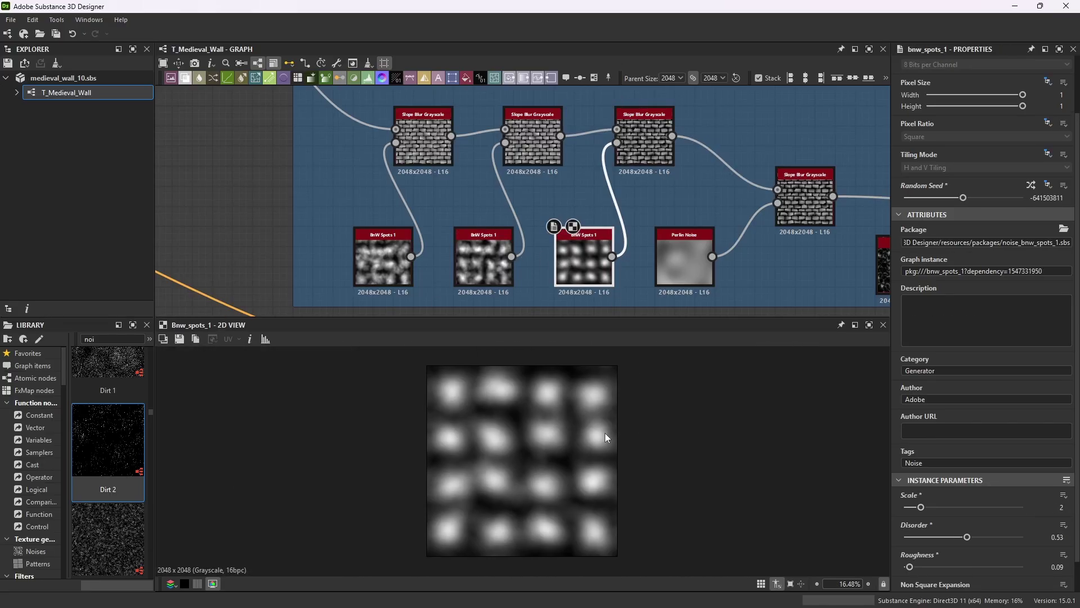
scroll(1046, 548, "down", 1)
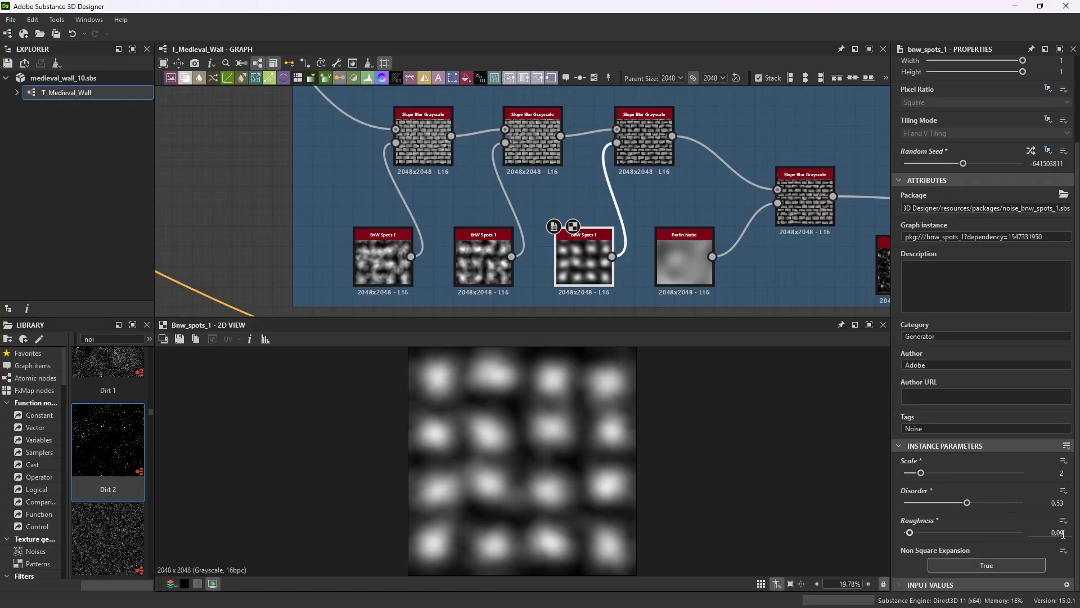
- Inspect the third Slope Blur Grayscale's stones in a maximized 2D view, both up close and as a full pattern, and restore the layout
left_click(643, 139)
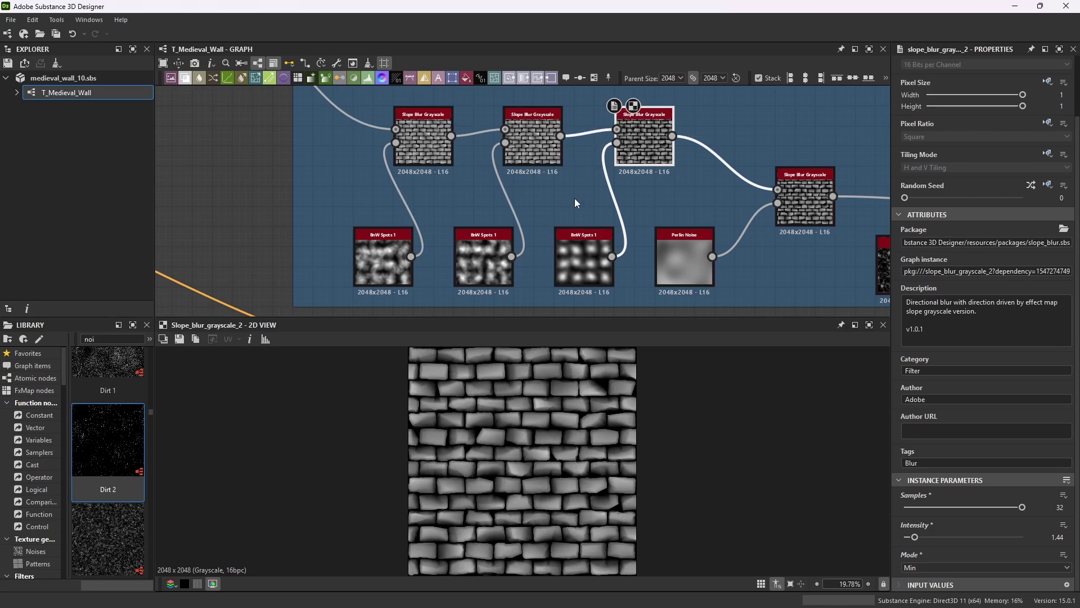
scroll(524, 418, "up", 2)
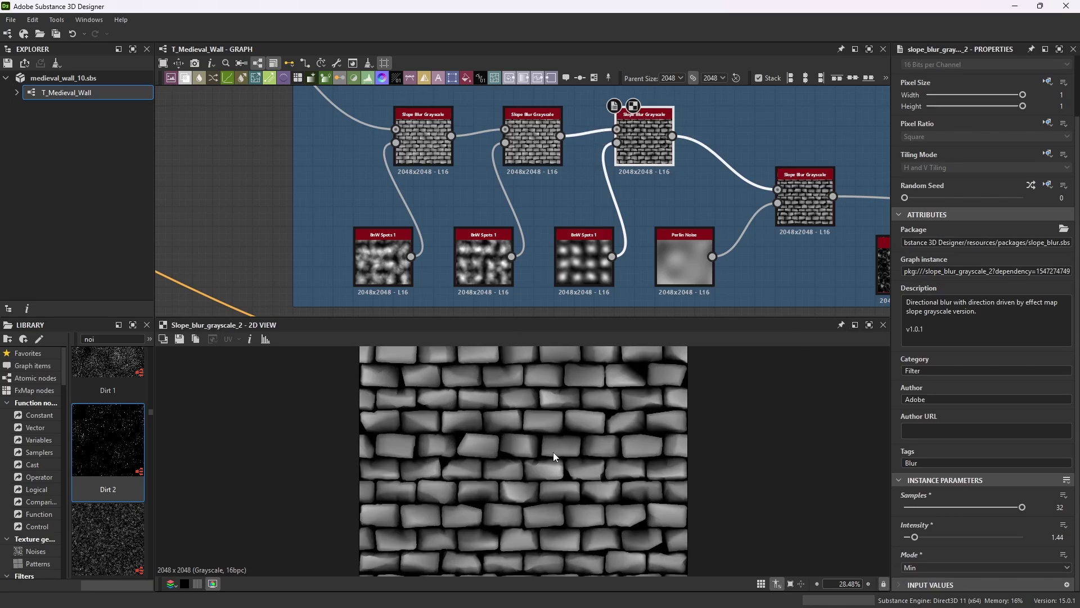
left_click(870, 325)
scroll(590, 338, "up", 4)
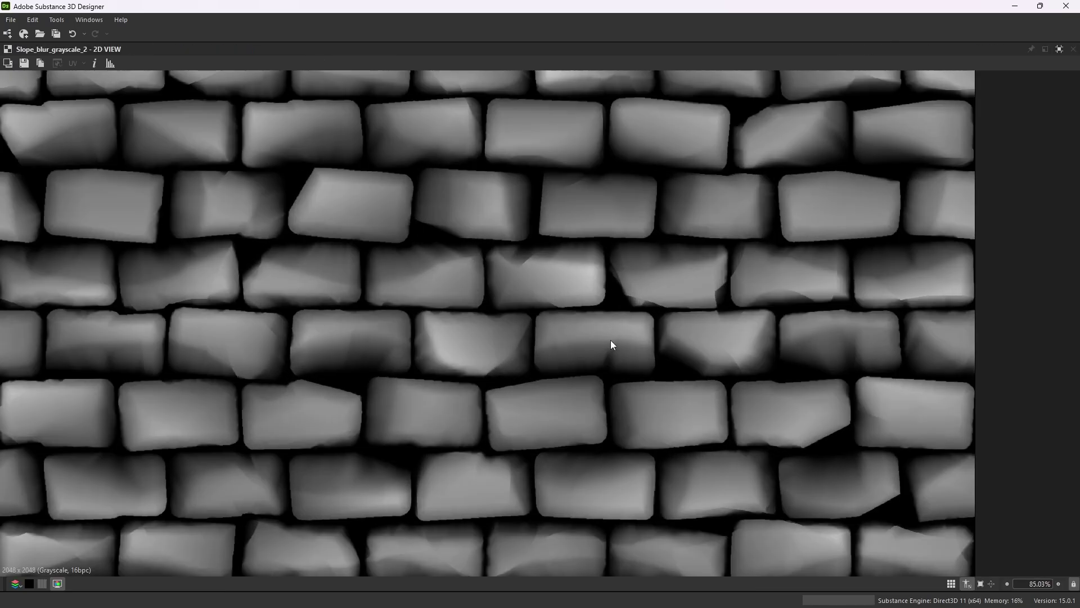
scroll(596, 349, "down", 3)
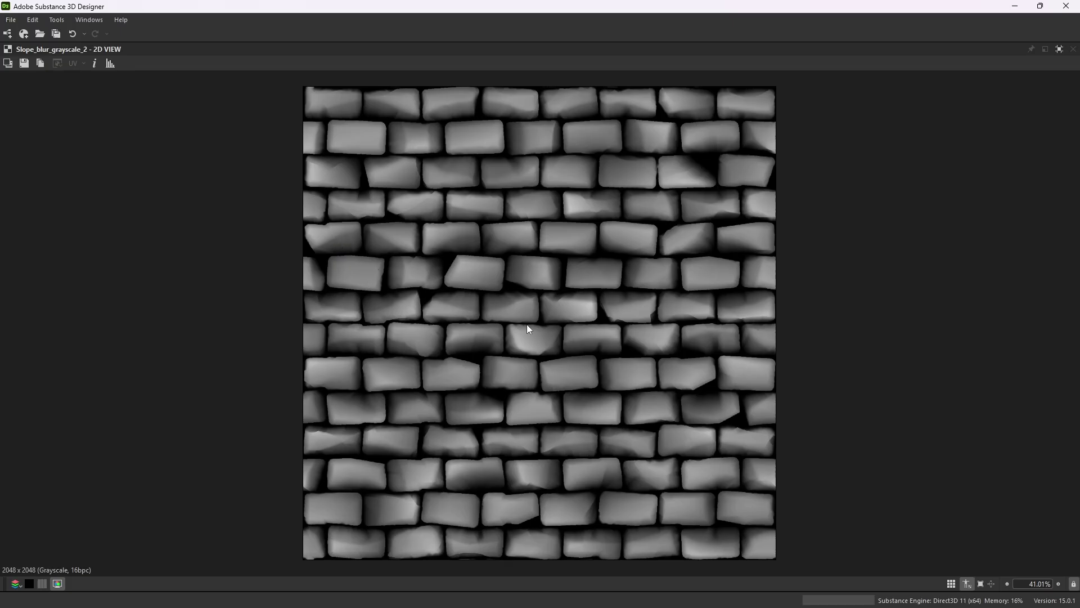
left_click(1059, 49)
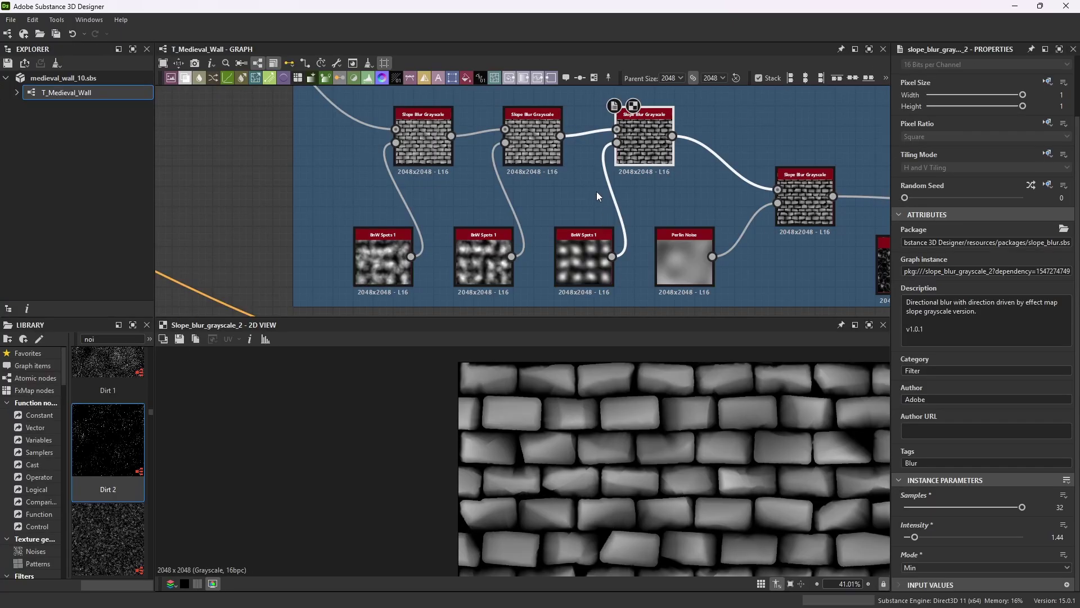
- Set the samples of the fourth Slope Blur Grayscale node, fed by the Perlin Noise, to 32
scroll(596, 192, "down", 3)
scroll(741, 227, "up", 3)
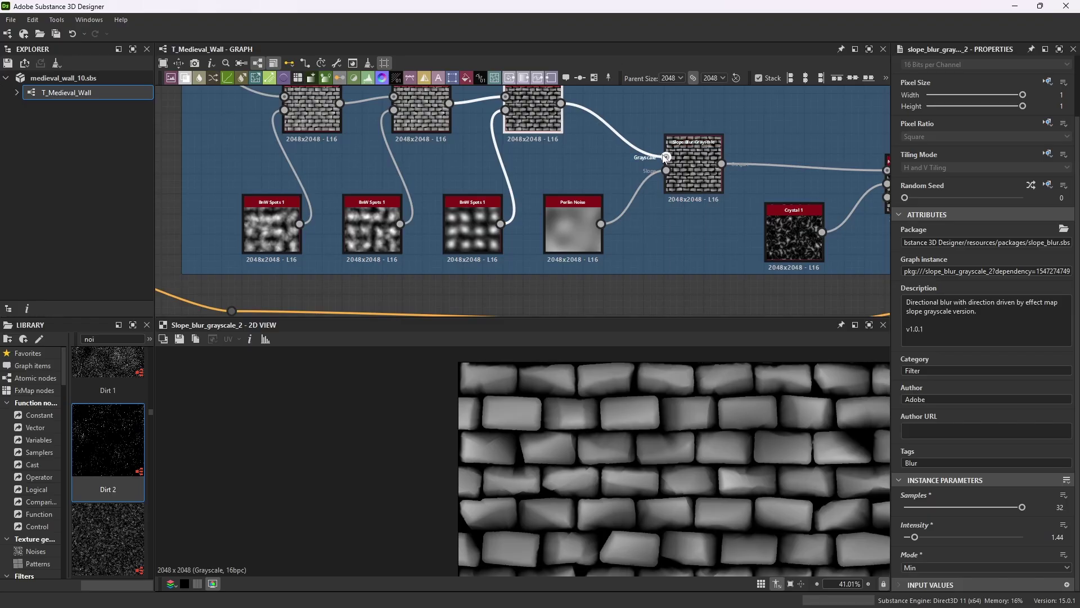
scroll(665, 158, "up", 2)
left_click(708, 149)
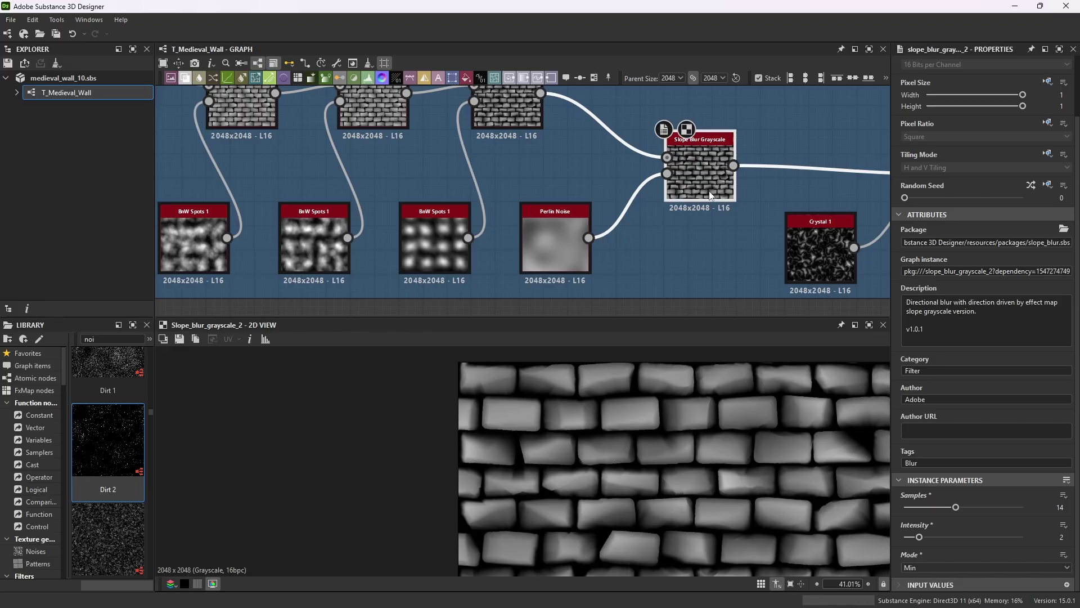
left_click_drag(956, 506, 1022, 507)
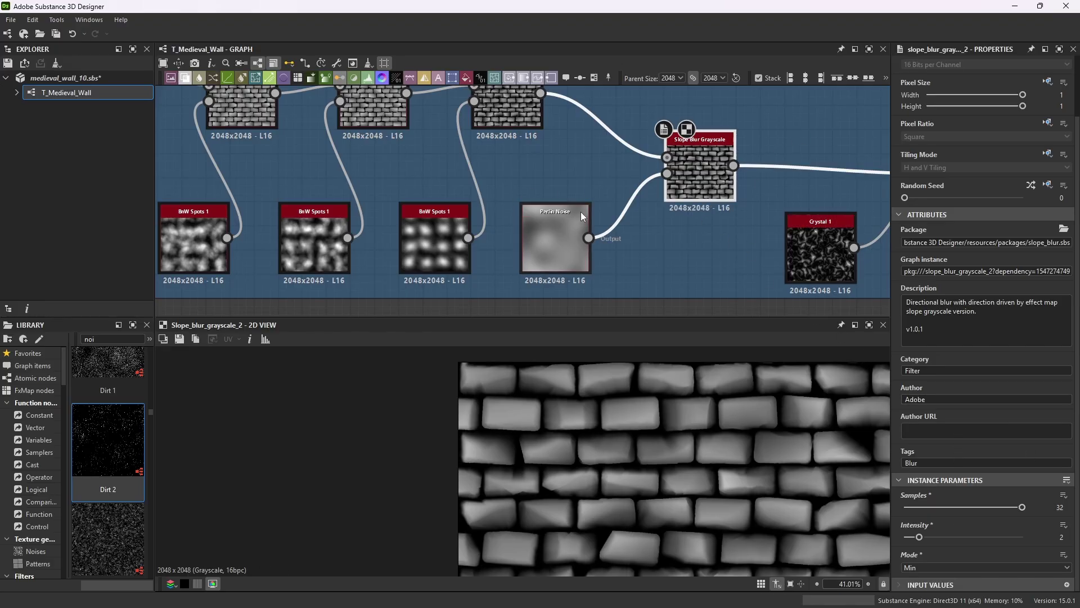
- Display the Perlin Noise node's full pattern in the 2D view and review its scale, disorder and expansion parameters
left_click(566, 232)
key("f")
scroll(616, 431, "down", 2)
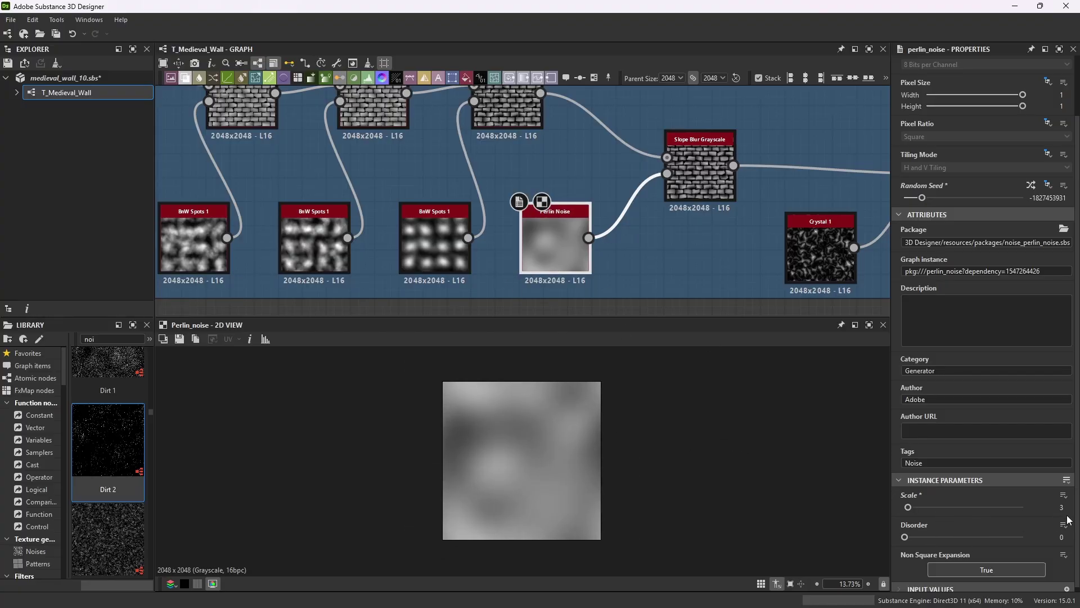
scroll(548, 432, "down", 2)
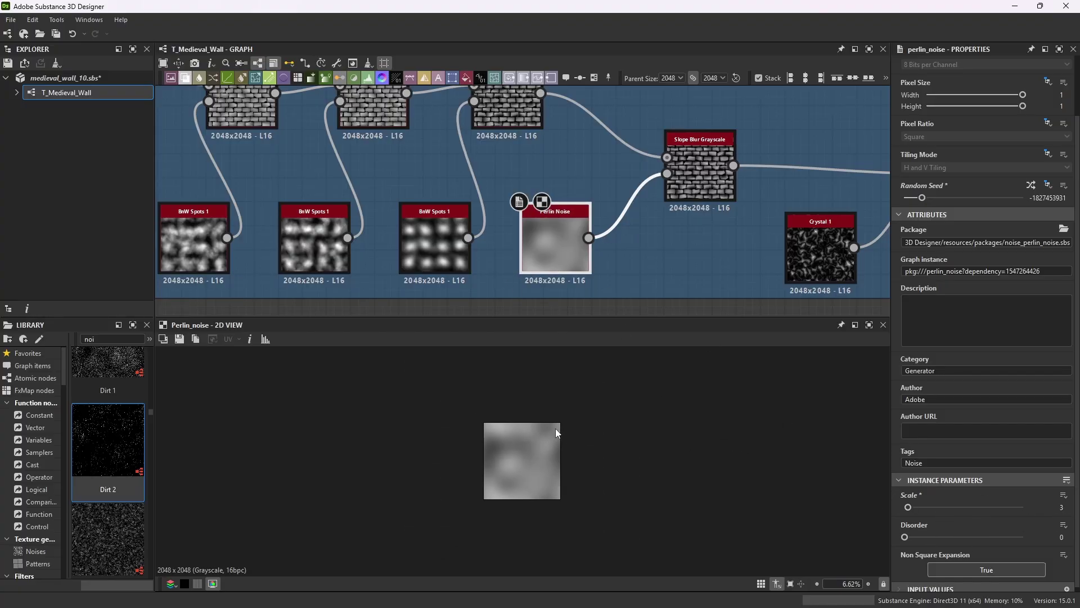
scroll(555, 428, "up", 1)
scroll(960, 525, "down", 1)
scroll(957, 525, "up", 1)
scroll(957, 525, "down", 1)
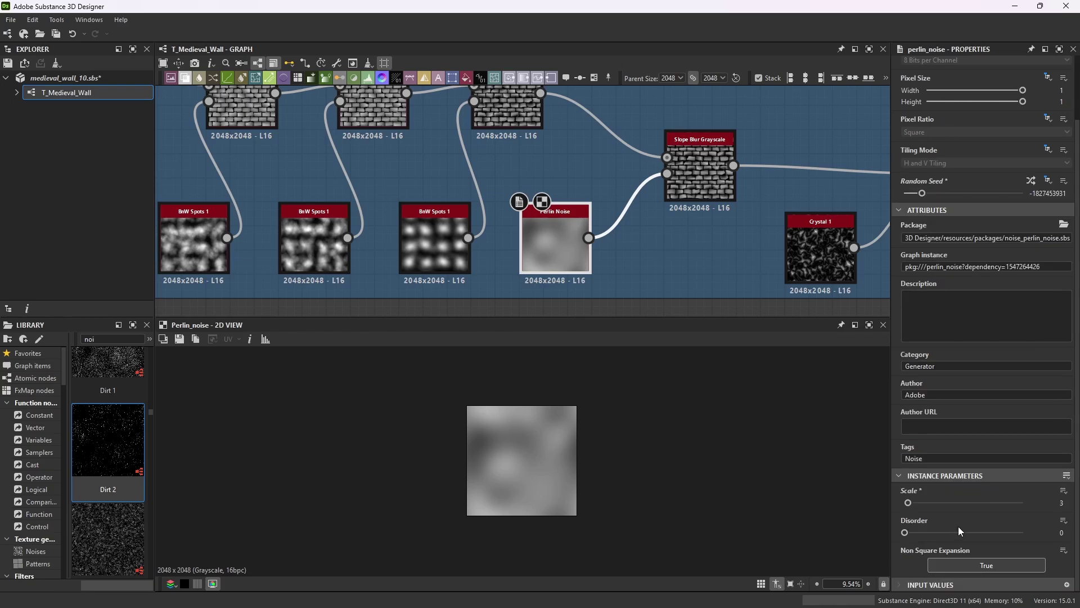
- Inspect the fourth Slope Blur Grayscale's full stone pattern in a maximized 2D view and restore the layout
left_click(710, 141)
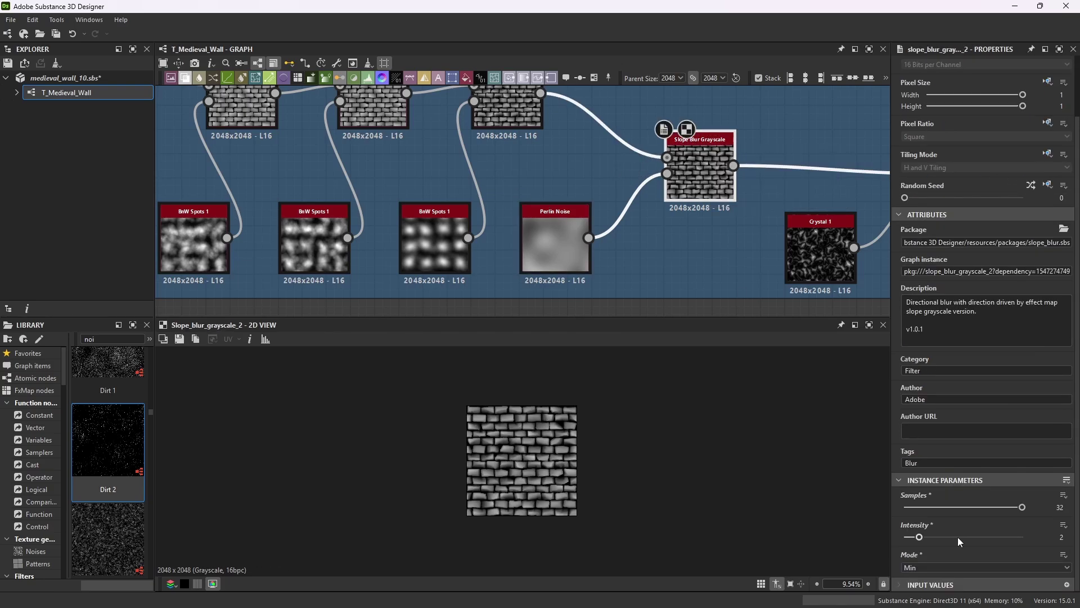
scroll(489, 467, "up", 8)
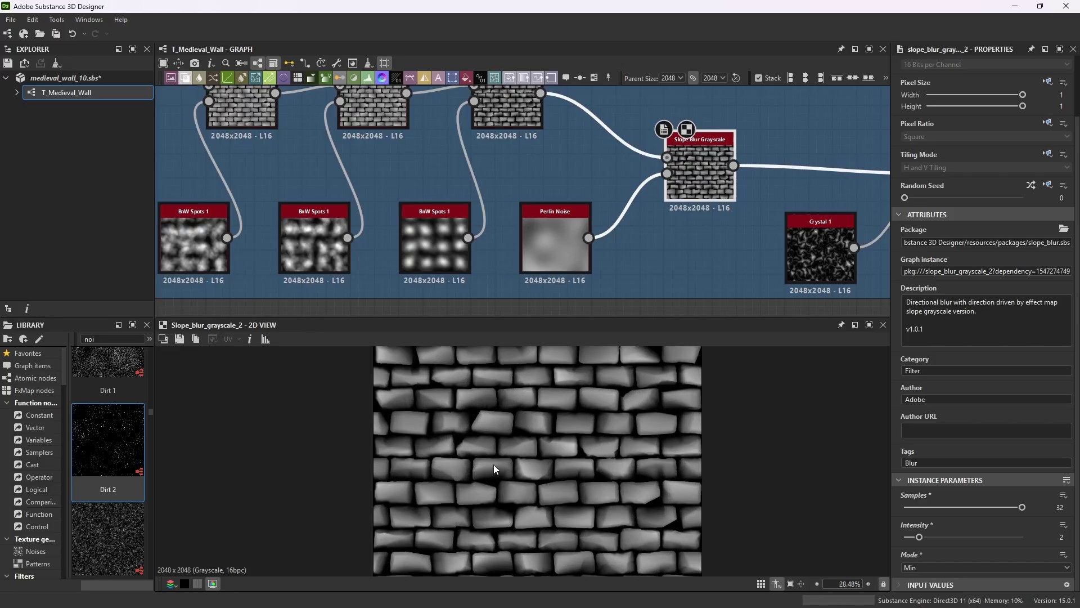
left_click(869, 325)
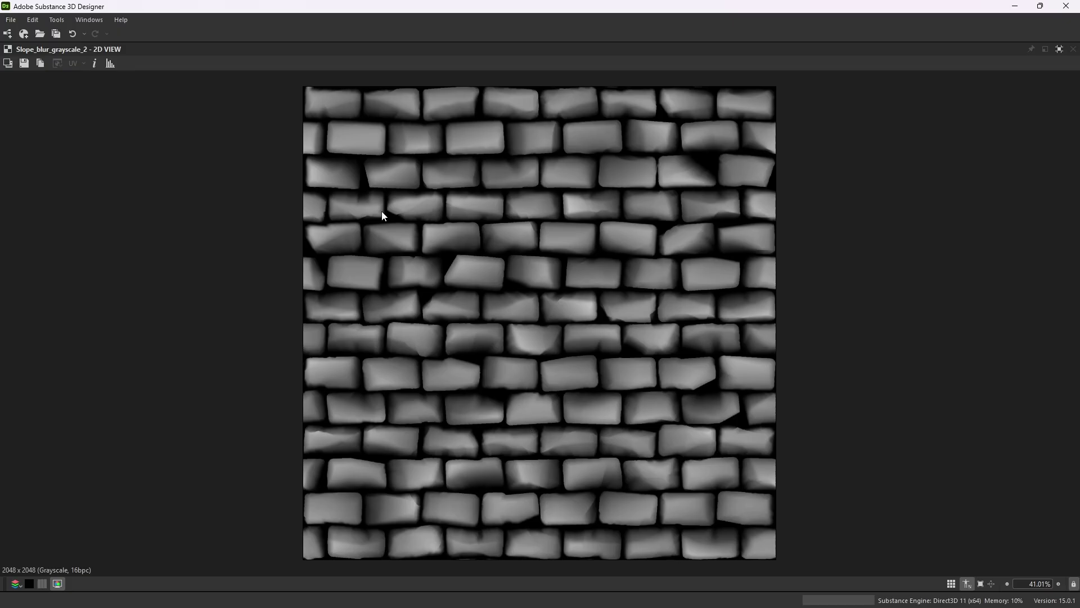
left_click(1059, 49)
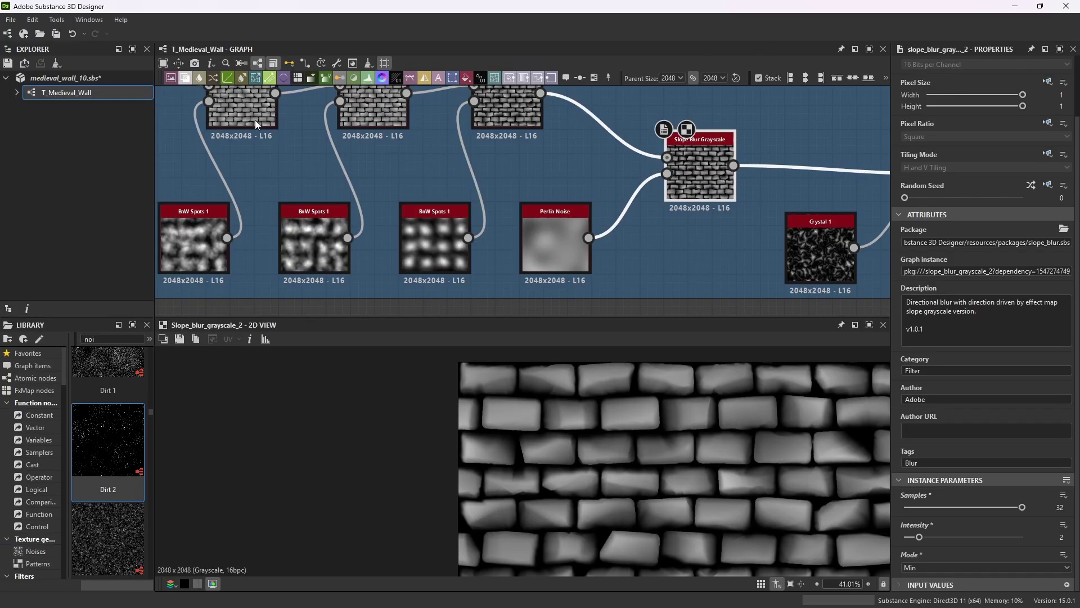
- Save the medieval_wall_10.sbs package
left_click(11, 19)
left_click(29, 89)
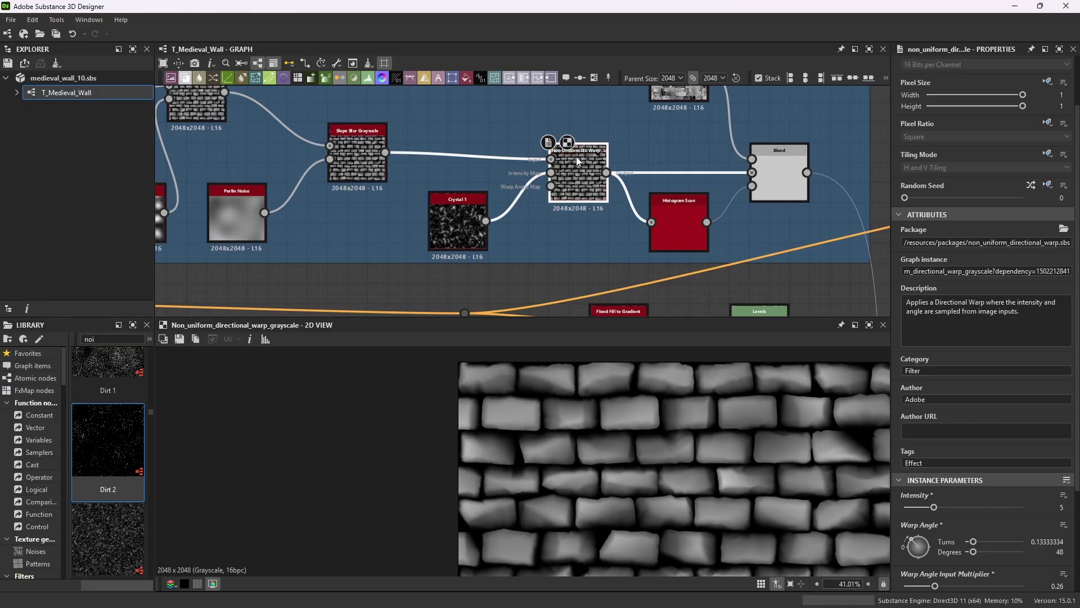
- Display the Crystal 1 node's pattern in the 2D view and review its scale, disorder and expansion parameters
scroll(508, 218, "up", 4)
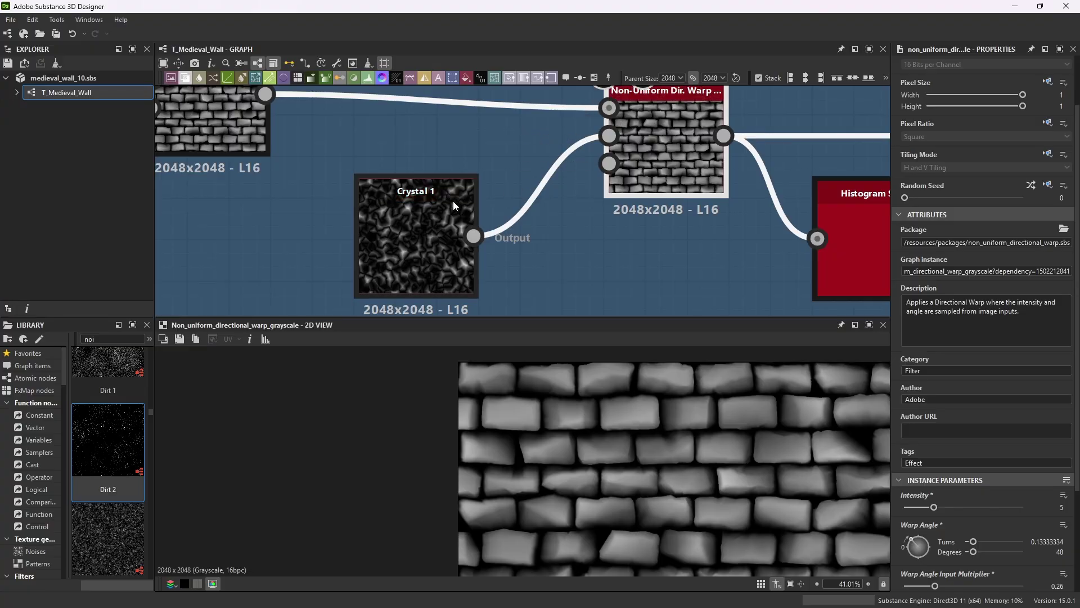
left_click(452, 202)
scroll(951, 438, "down", 1)
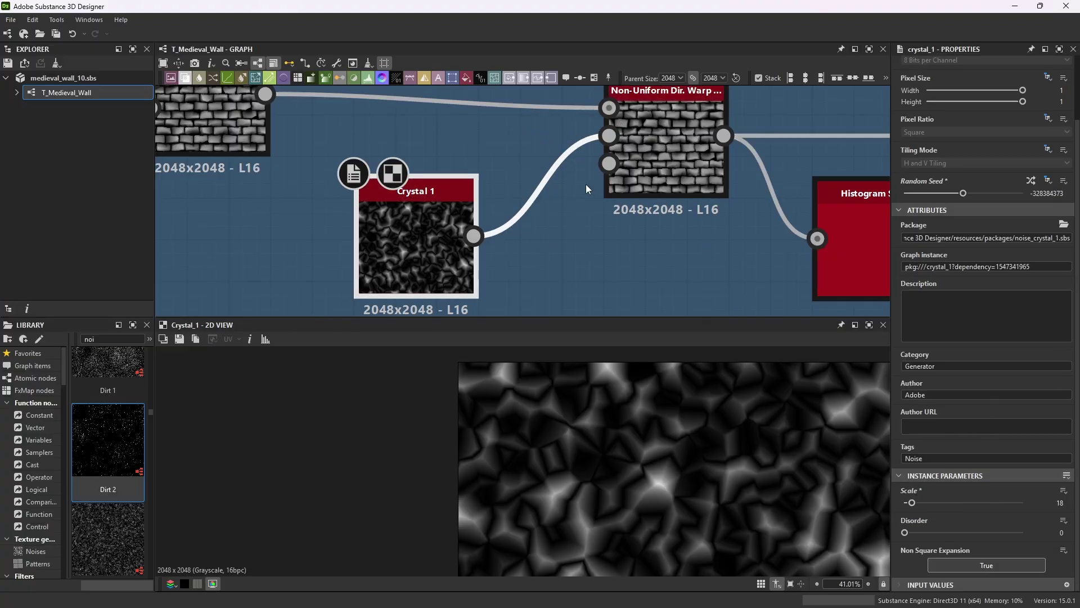
- Display the Non-Uniform Directional Warp's result and review its intensity, warp angle and trail parameters
left_click(687, 137)
scroll(1004, 508, "down", 3)
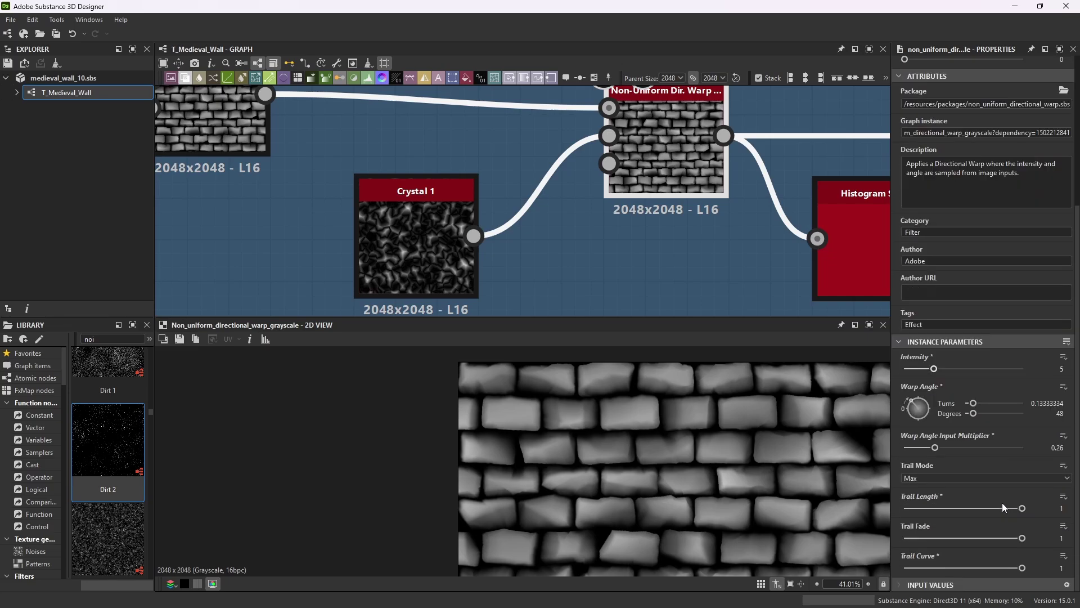
scroll(660, 228, "down", 5)
scroll(660, 167, "up", 8)
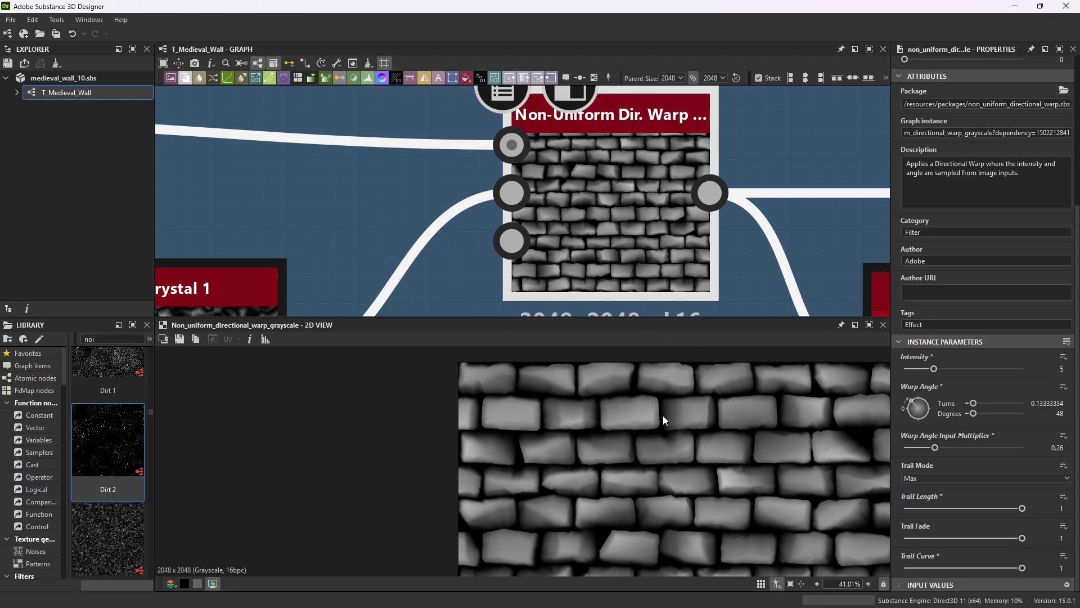
- Compare the stone edges up close before and after the warp, using the fourth Slope Blur Grayscale and the Non-Uniform Directional Warp
scroll(642, 248, "down", 5)
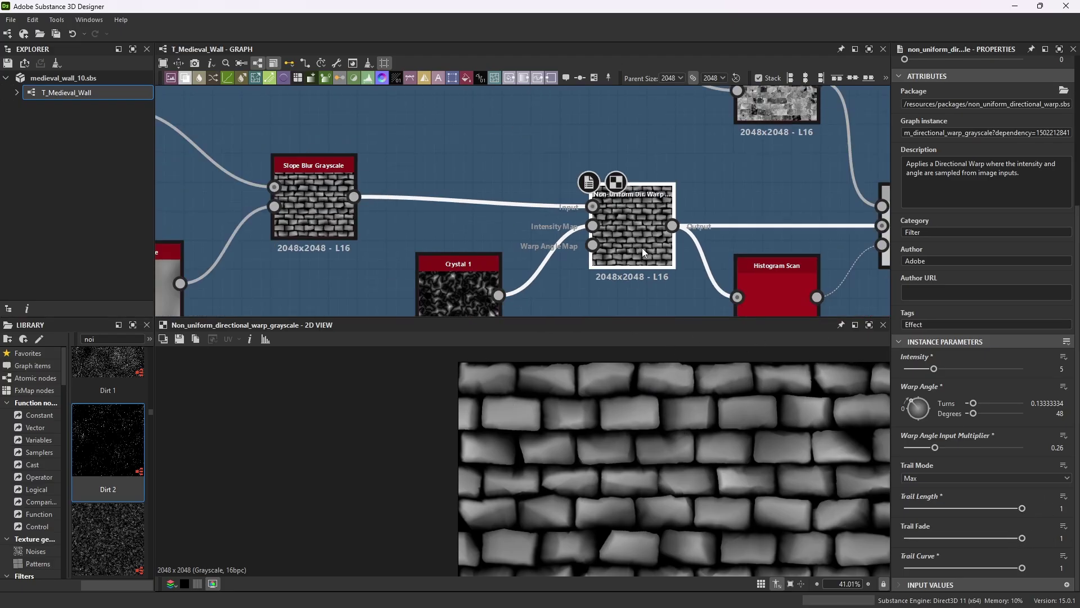
double_click(335, 211)
scroll(693, 403, "up", 6)
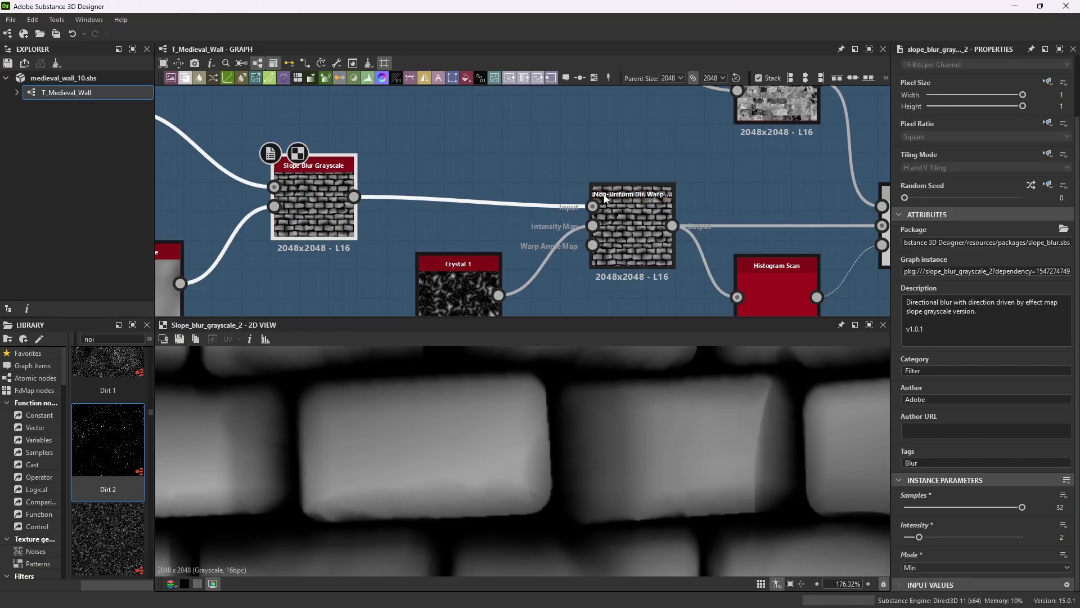
double_click(626, 224)
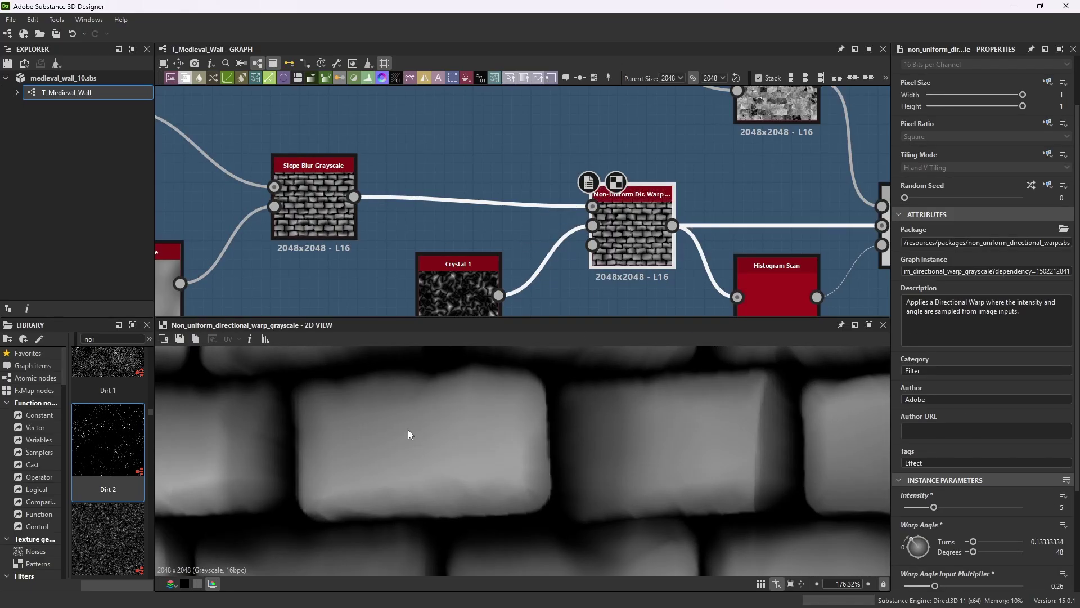
- Display the Histogram Scan's stone mask in the 2D view and examine how it feeds the Blend node
scroll(558, 196, "down", 5)
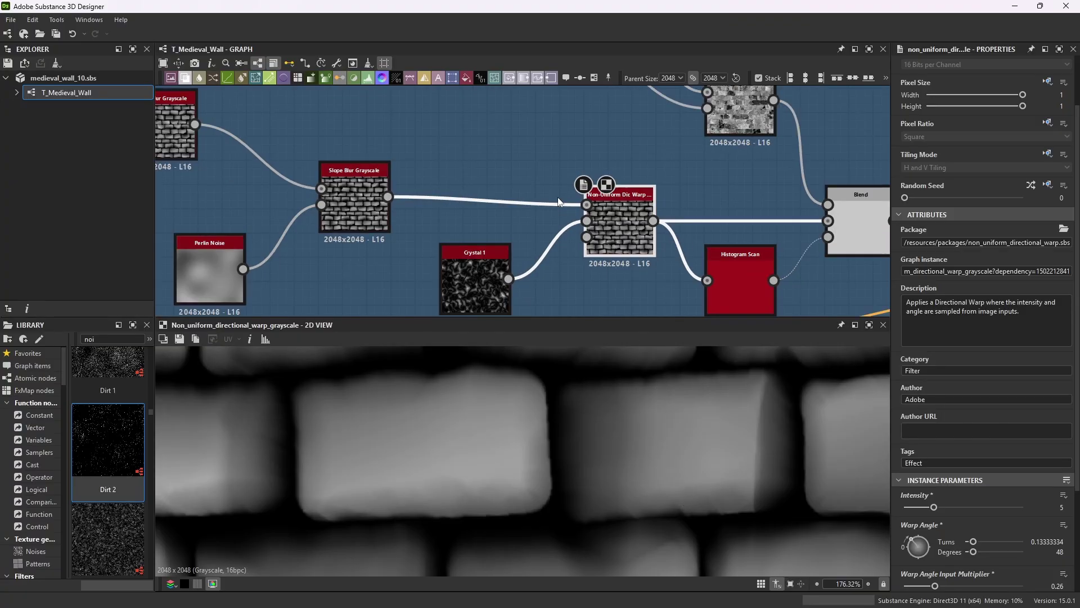
scroll(684, 236, "up", 2)
double_click(661, 231)
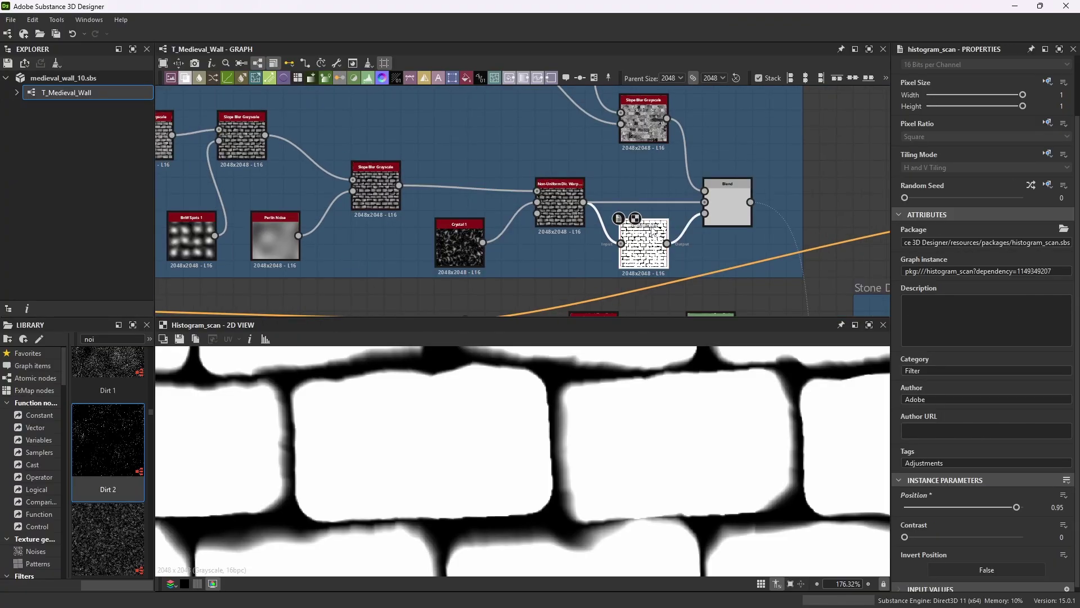
scroll(658, 230, "down", 4)
scroll(676, 191, "up", 2)
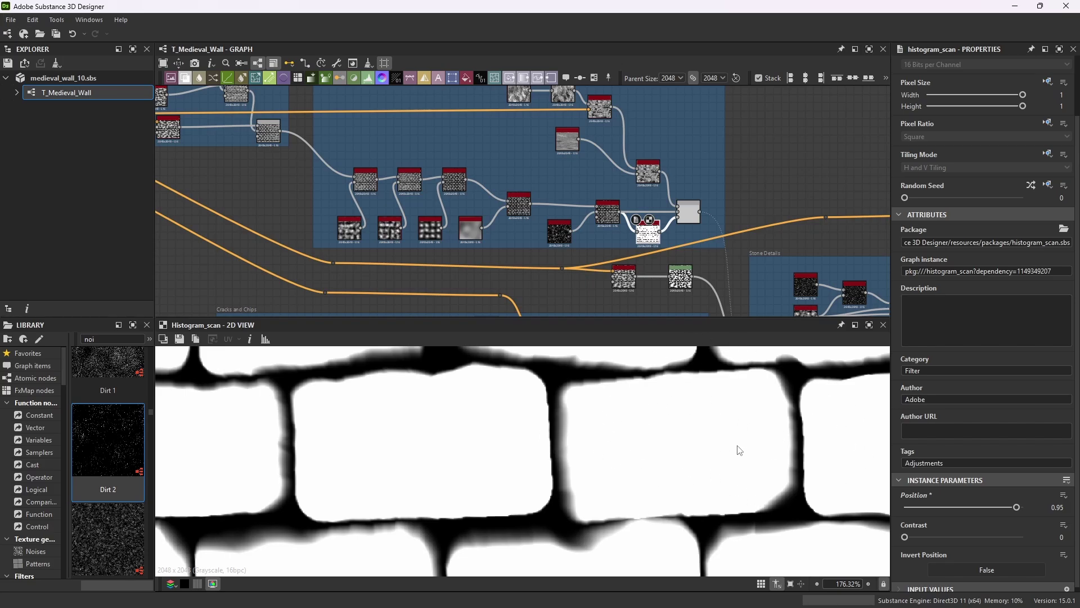
scroll(647, 179, "up", 3)
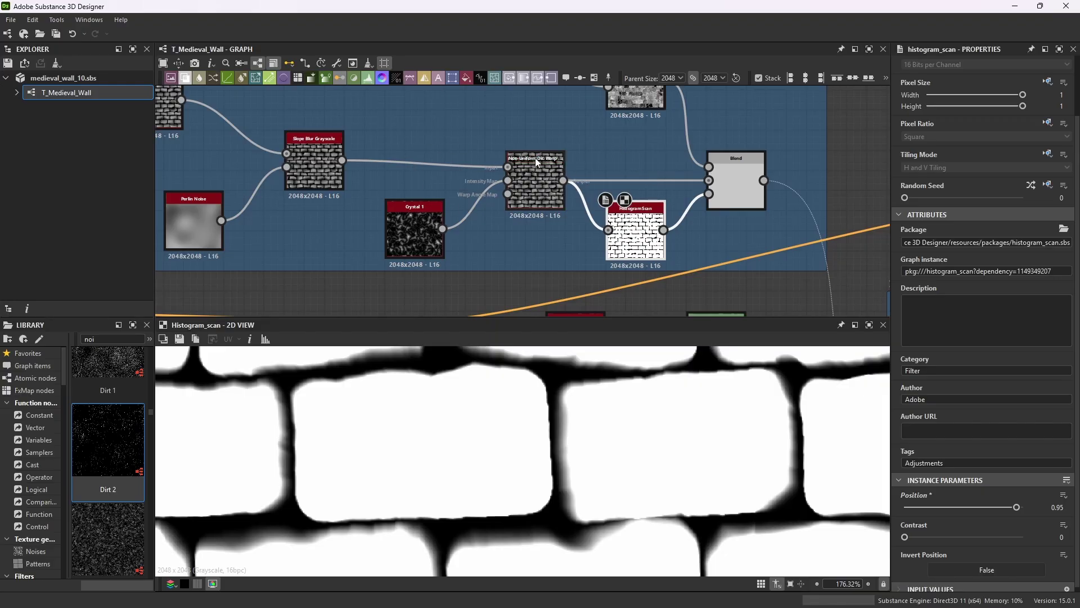
- Find the Grunge Galvanic Large node in Stone Shape Variation and review its instance parameters, including the advanced ones
scroll(528, 146, "down", 5)
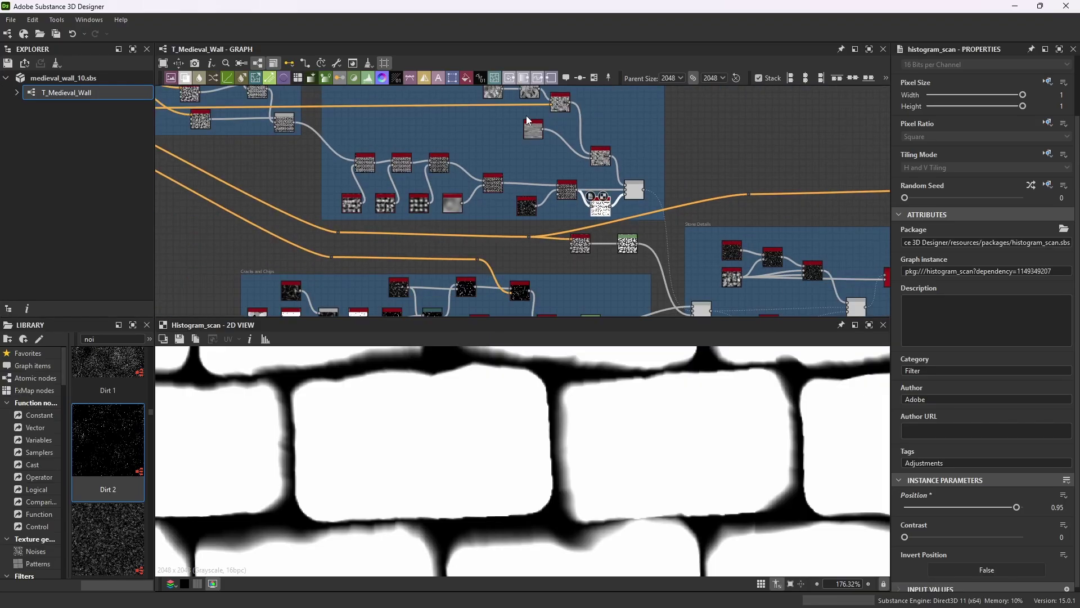
scroll(582, 212, "down", 2)
scroll(564, 164, "up", 10)
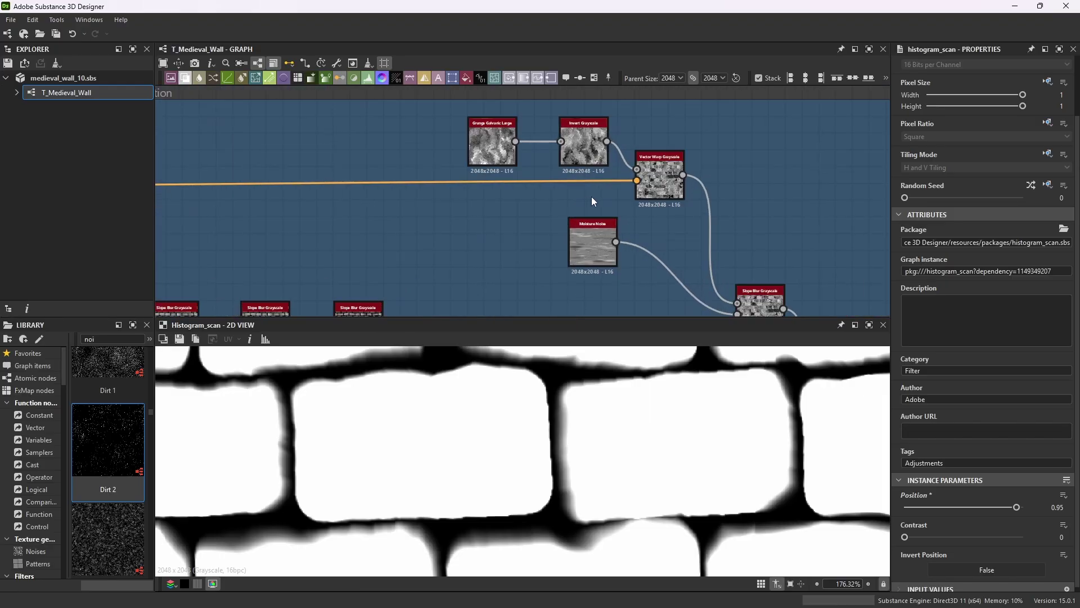
scroll(564, 164, "down", 3)
scroll(597, 160, "up", 2)
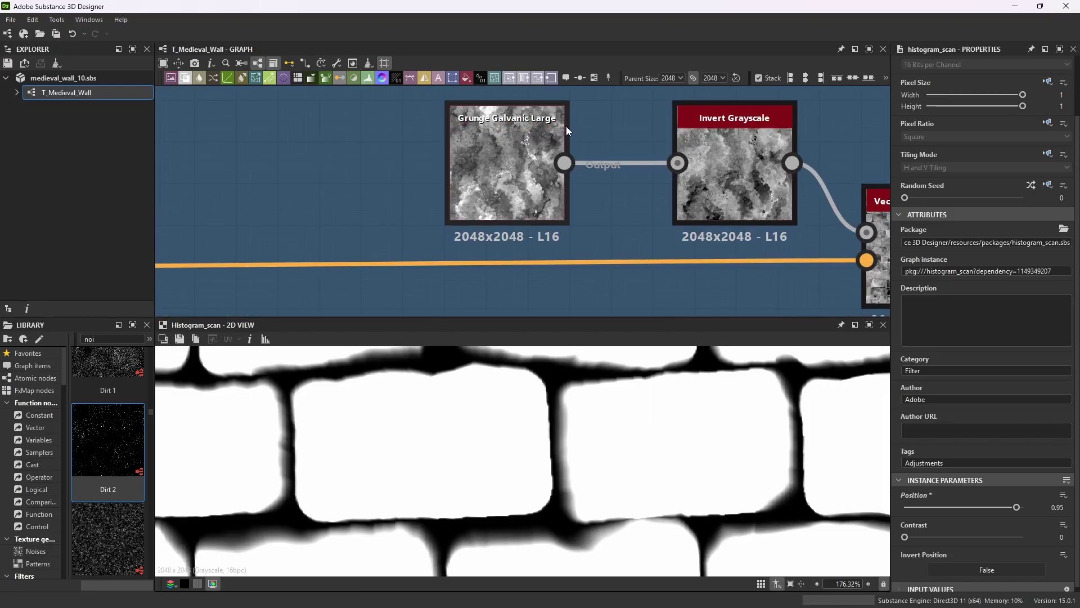
left_click(531, 120)
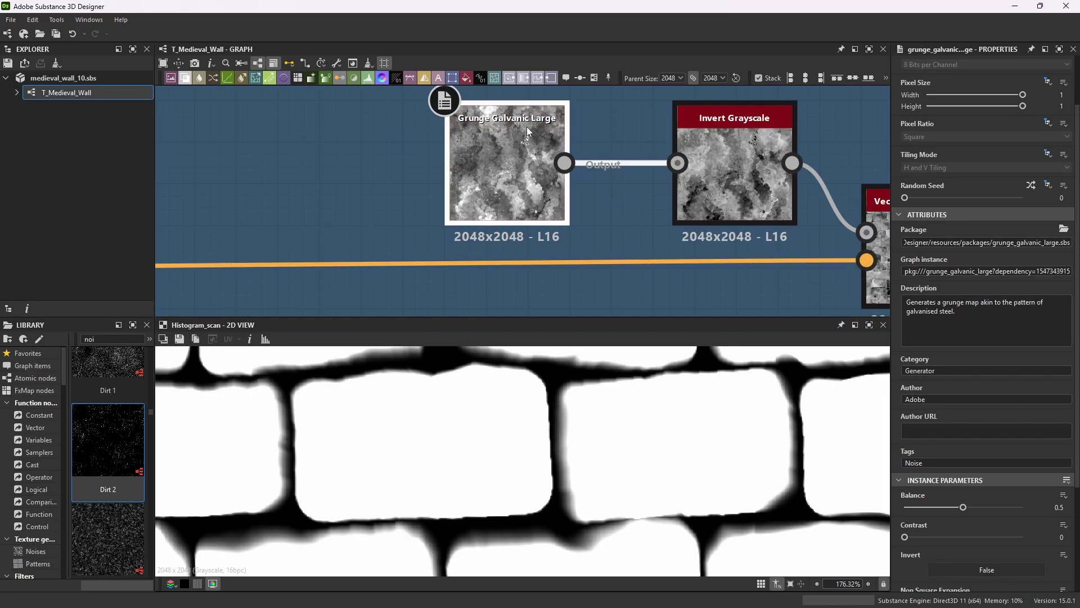
scroll(954, 425, "down", 3)
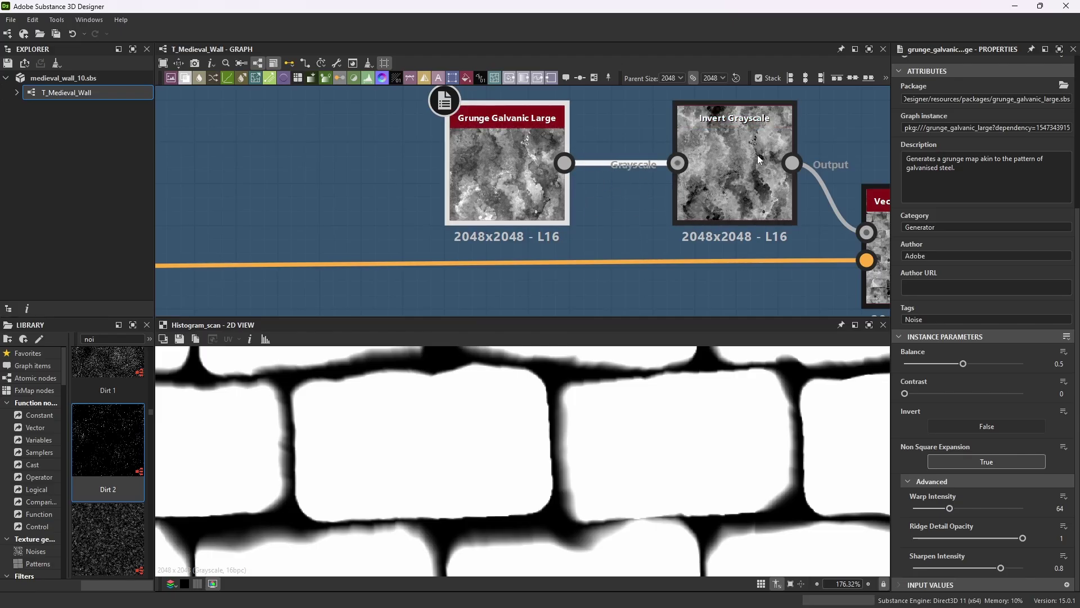
- Display the Invert Grayscale node's result in the 2D view and examine its link into Vector Warp Grayscale
double_click(749, 123)
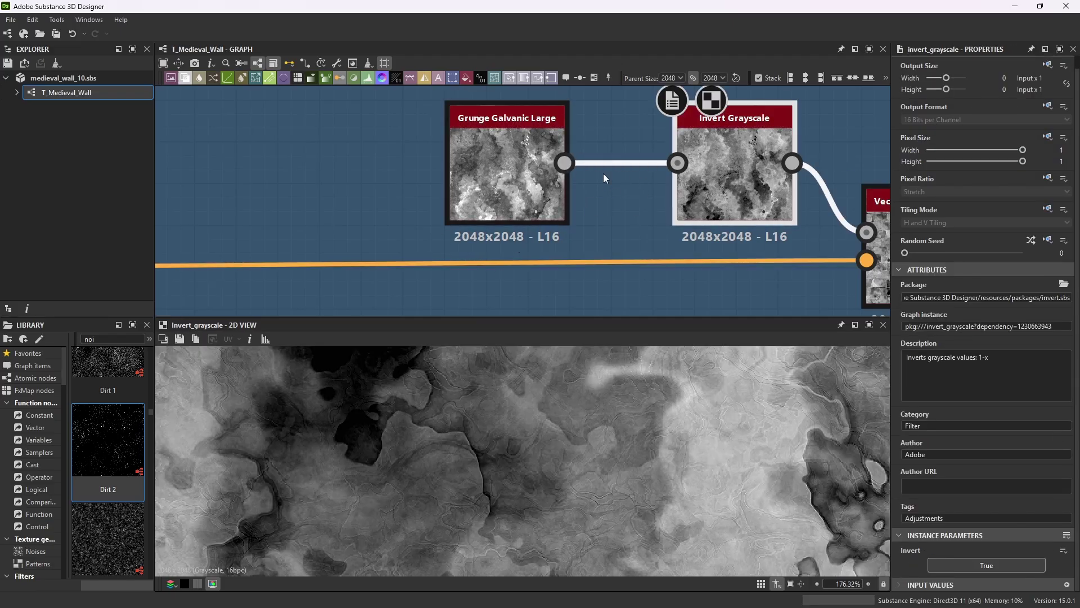
scroll(507, 189, "down", 3)
scroll(758, 221, "up", 3)
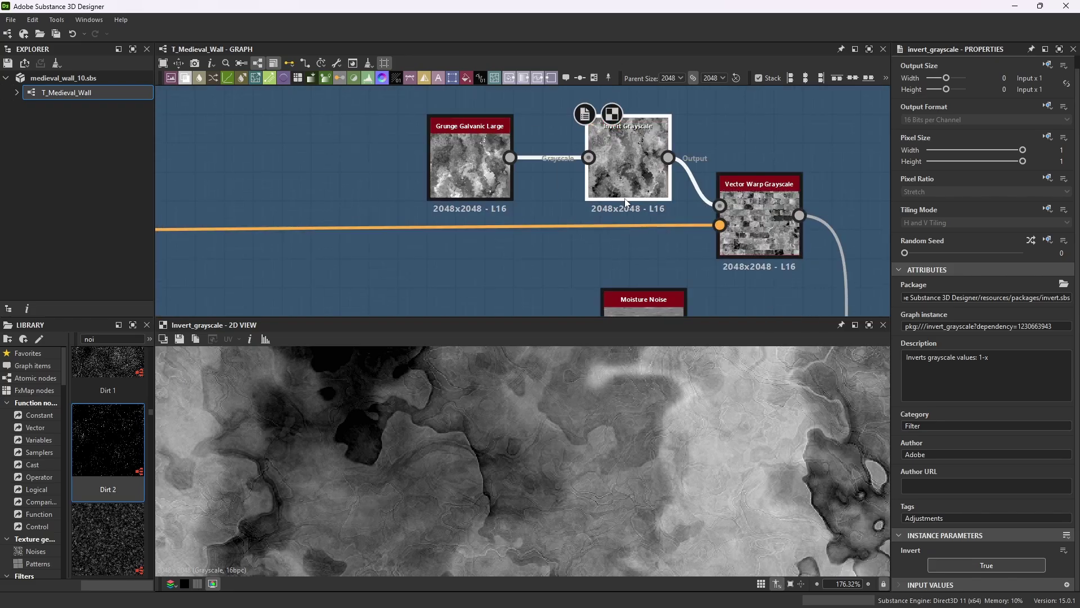
scroll(674, 157, "down", 3)
scroll(691, 178, "up", 5)
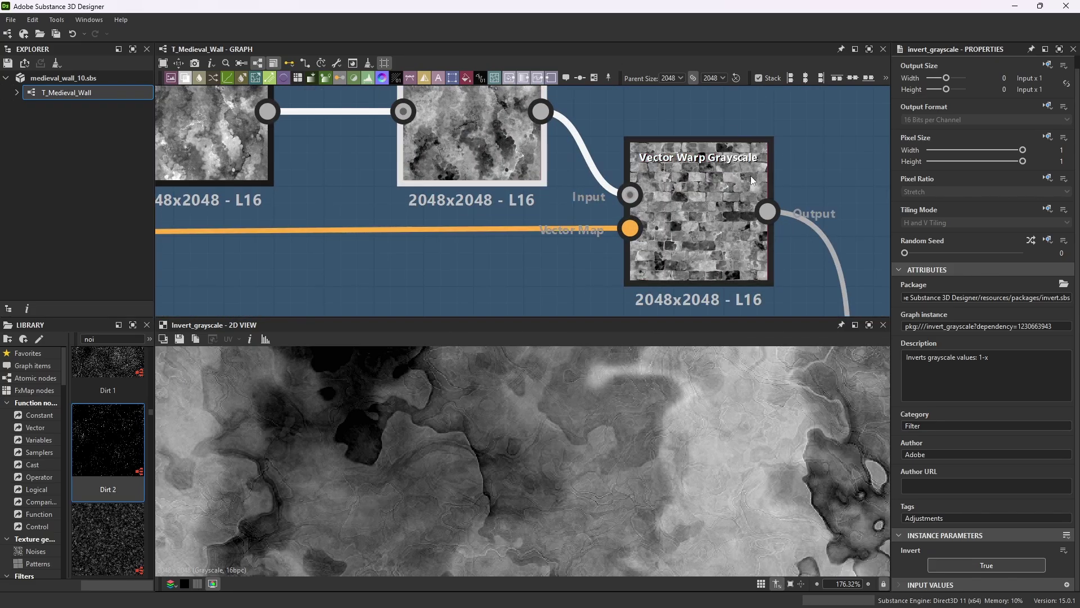
- Trace the Vector Warp Grayscale's vector map input back to Flood Fill to Random Color and show the source Flood Fill node's properties
scroll(743, 200, "down", 5)
scroll(722, 207, "down", 3)
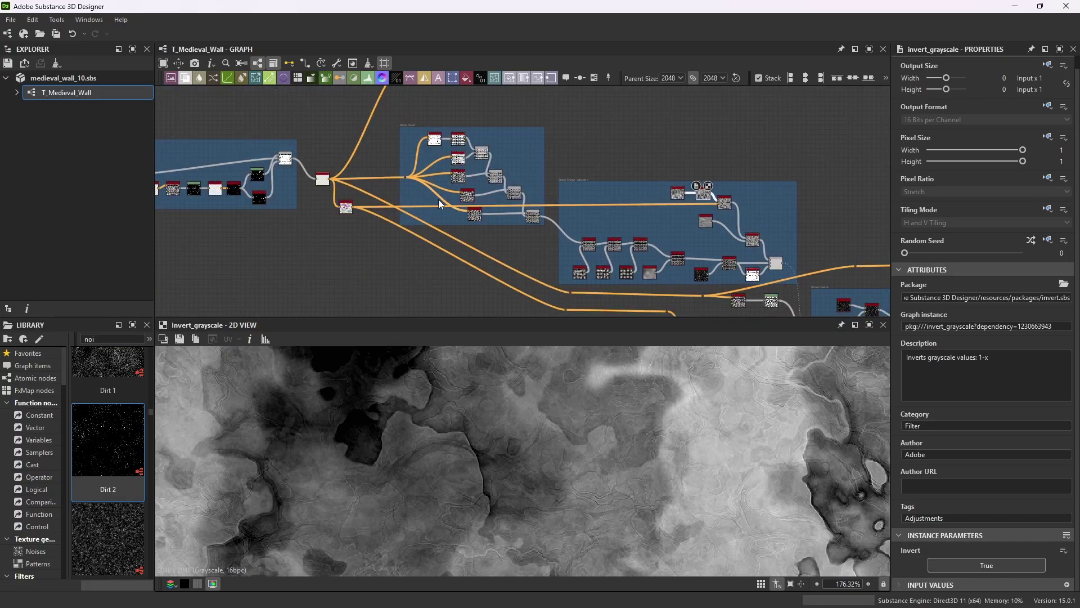
scroll(437, 200, "up", 5)
scroll(826, 248, "down", 3)
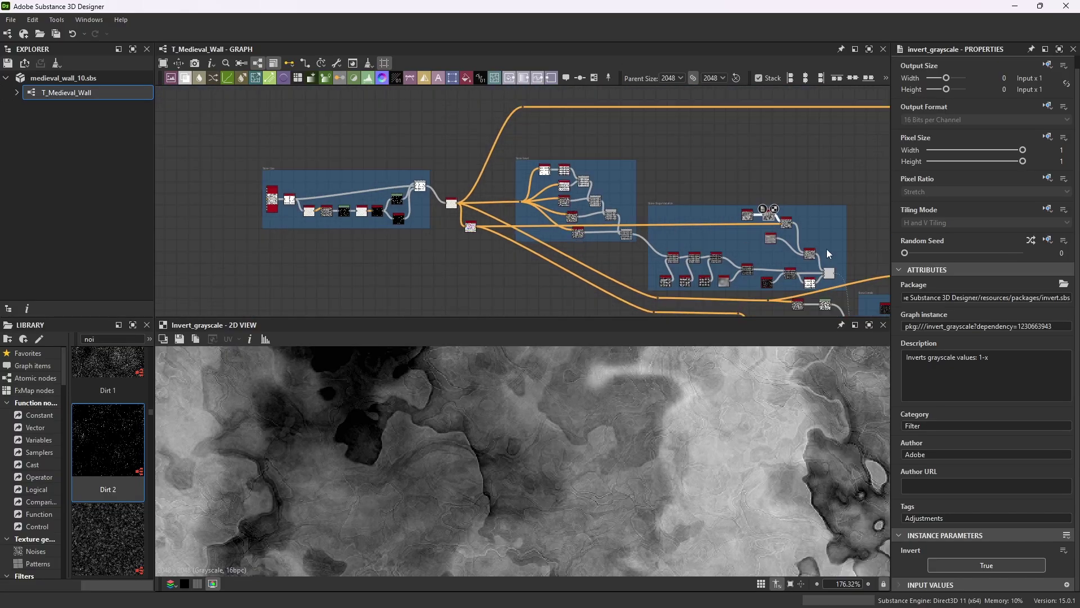
scroll(729, 228, "up", 3)
scroll(675, 225, "down", 3)
scroll(661, 218, "up", 4)
scroll(662, 220, "up", 3)
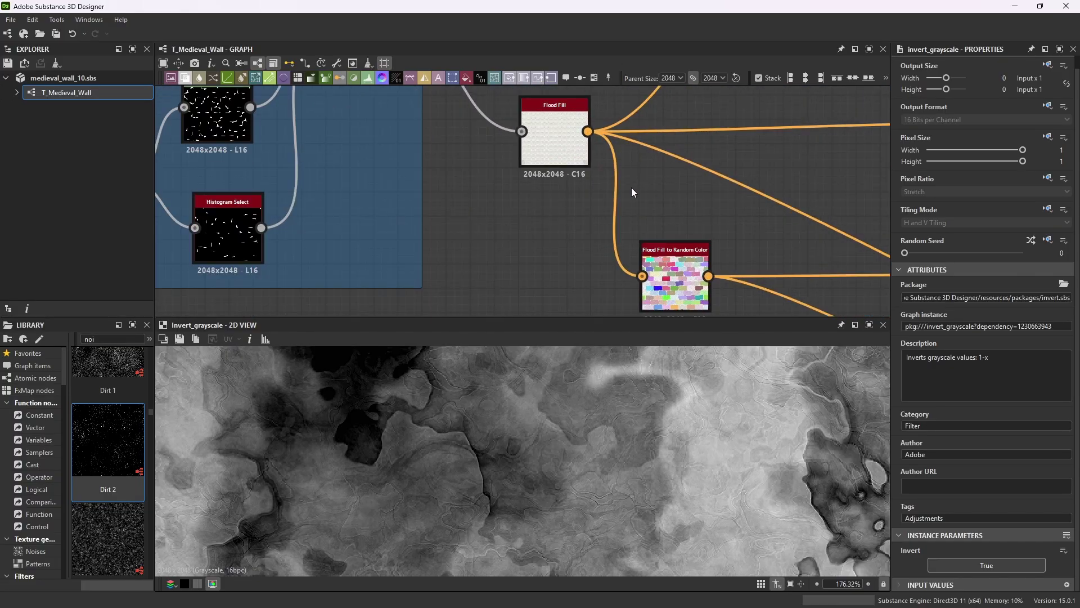
scroll(646, 149, "down", 3)
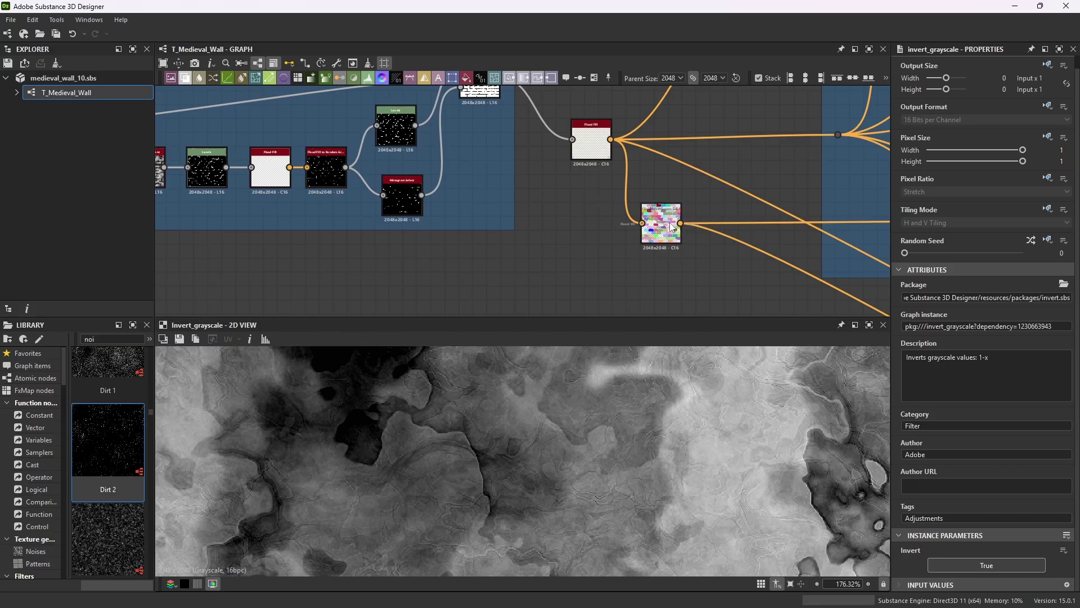
scroll(590, 121, "up", 3)
left_click(587, 121)
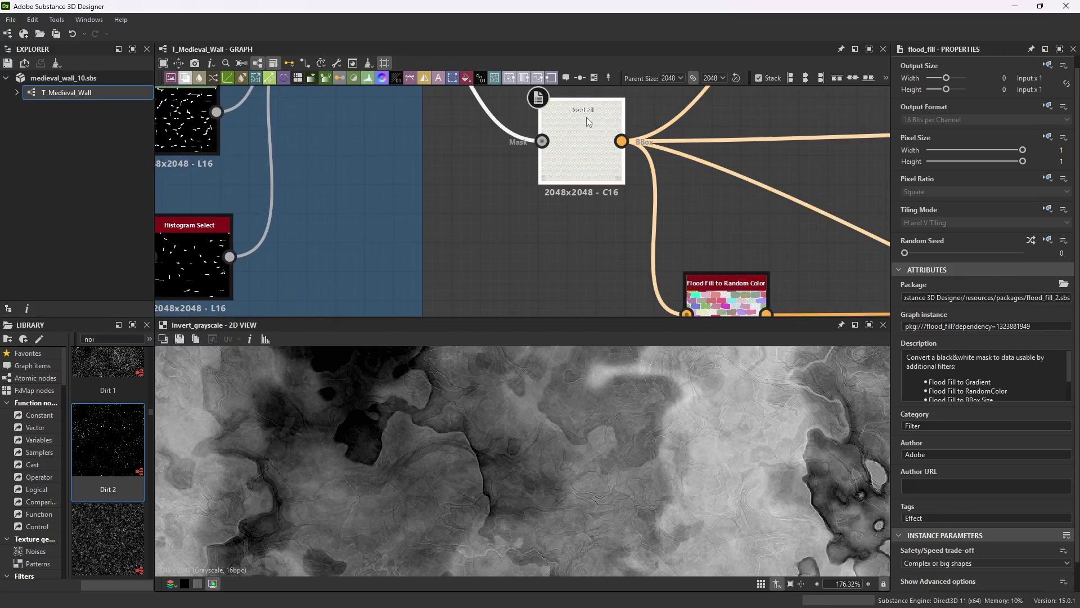
- Examine the Flood Fill to Random Color node and follow its output forward to the Vector Warp Grayscale node
scroll(596, 132, "down", 5)
scroll(610, 168, "up", 5)
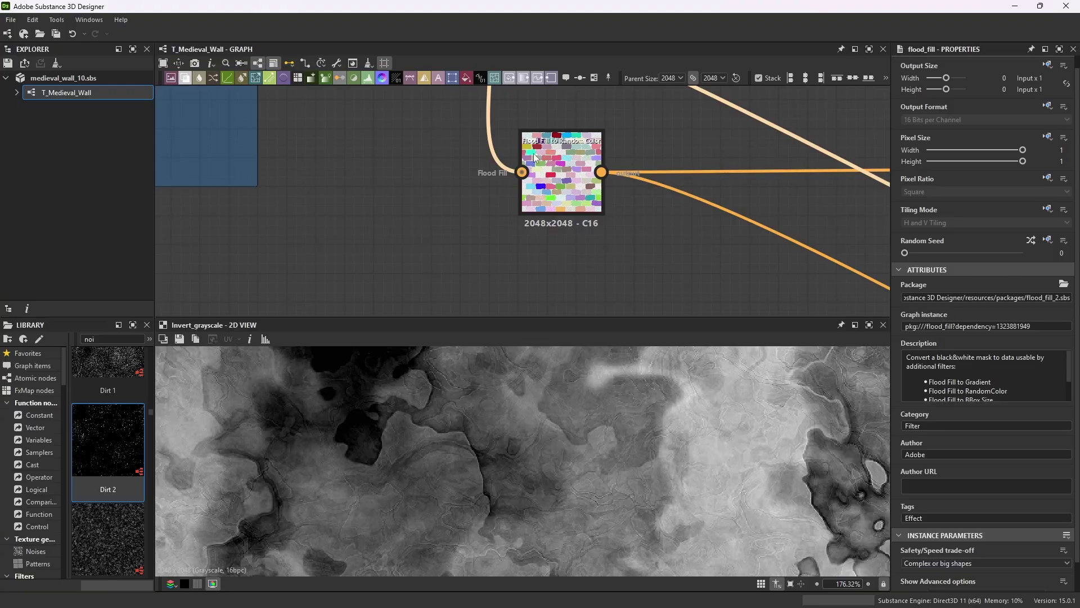
scroll(512, 194, "down", 4)
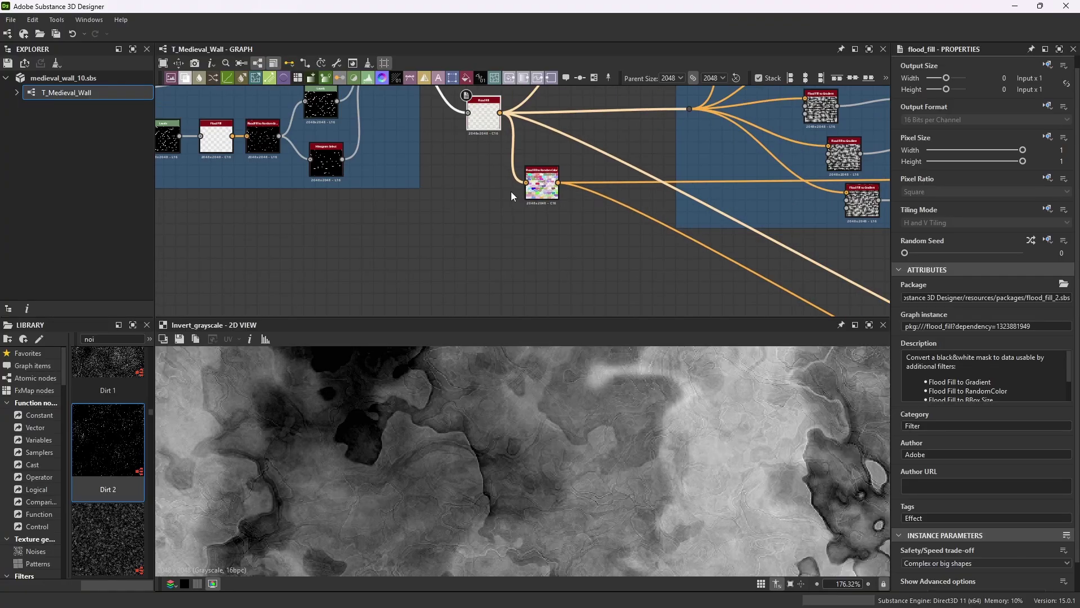
scroll(555, 187, "down", 2)
scroll(514, 187, "up", 8)
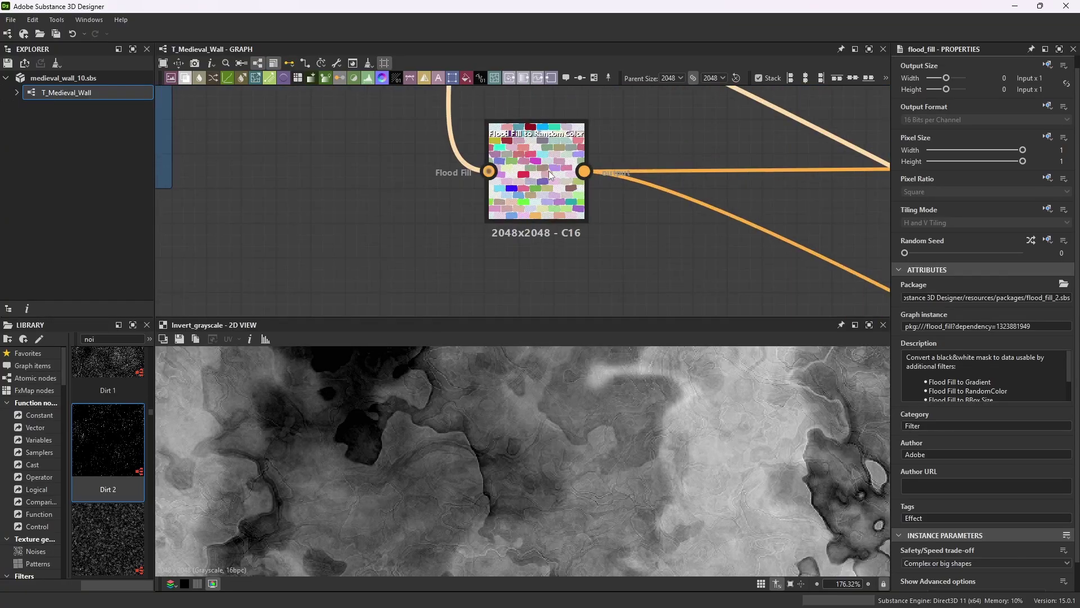
scroll(549, 171, "down", 6)
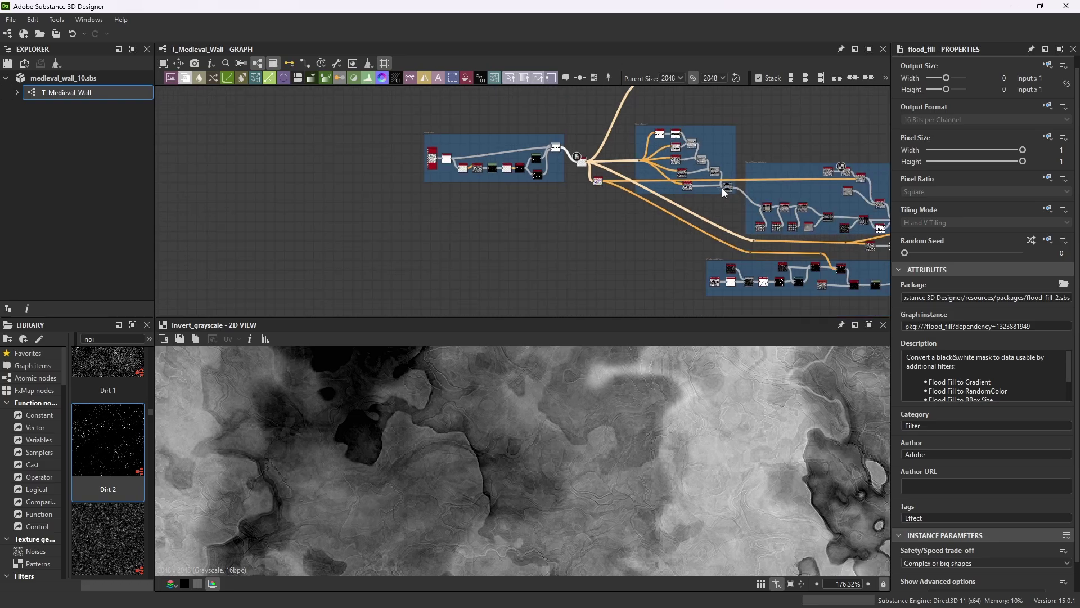
scroll(723, 191, "up", 10)
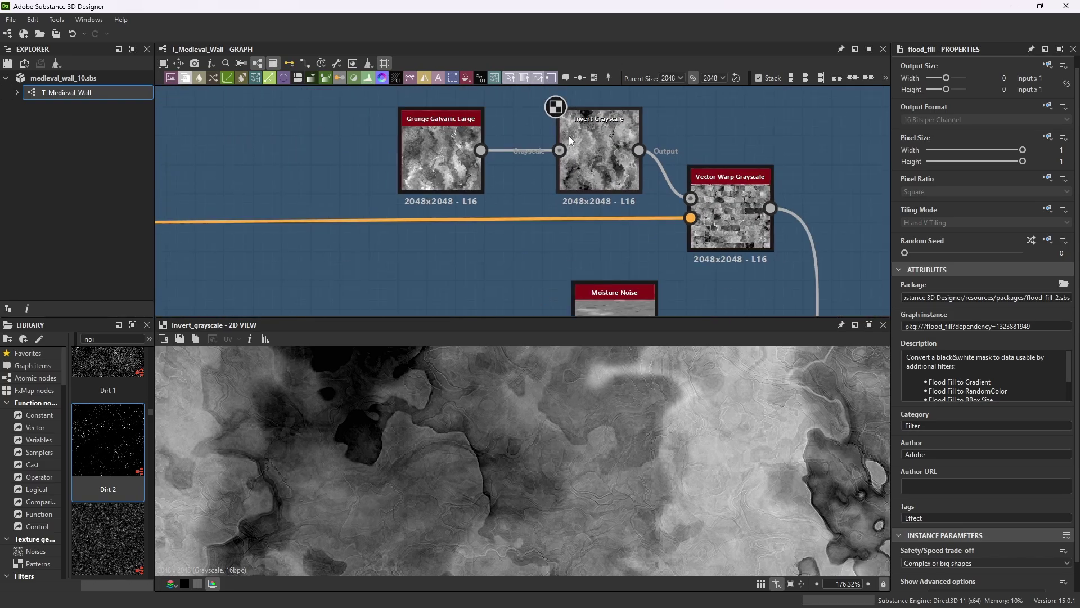
scroll(800, 197, "up", 3)
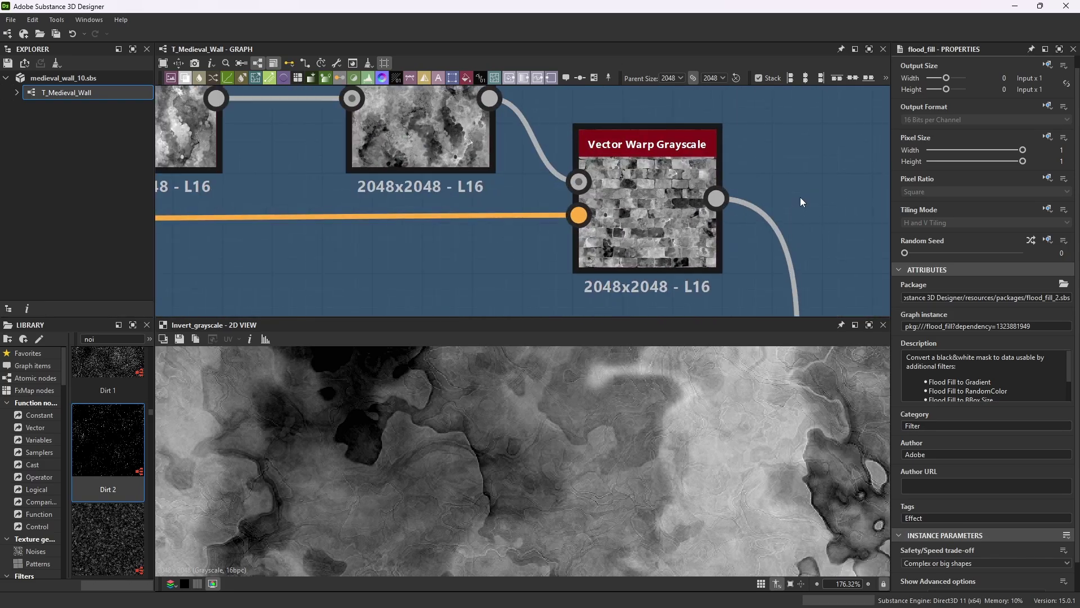
- Display the Invert Grayscale node's whole texture in the 2D view and check its link into Vector Warp Grayscale
scroll(675, 200, "down", 3)
left_click(540, 149)
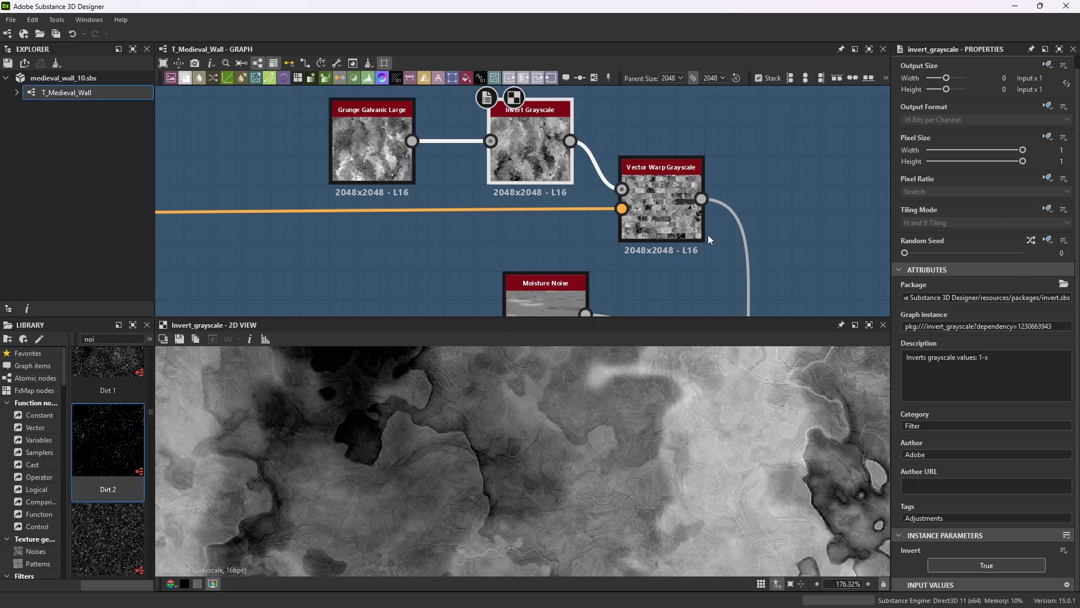
scroll(648, 402, "down", 5)
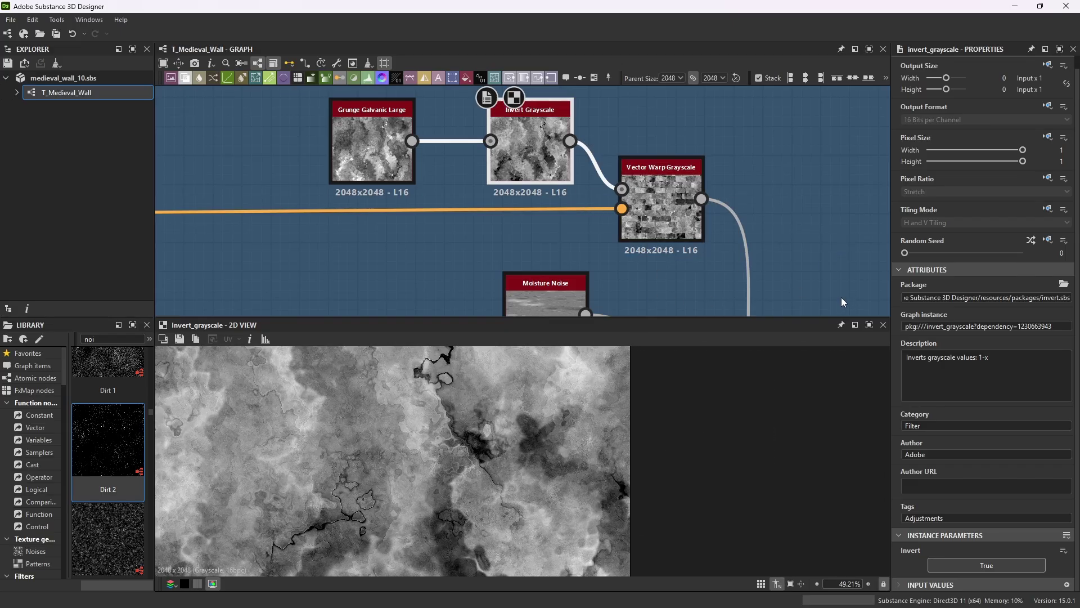
scroll(703, 175, "down", 2)
scroll(687, 167, "up", 2)
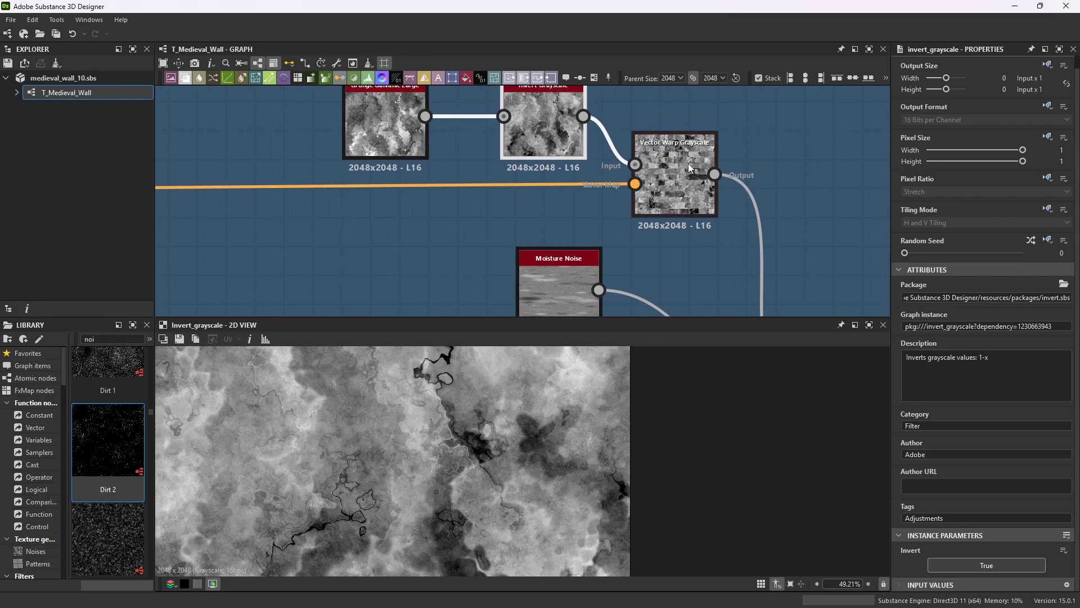
- Display the Vector Warp Grayscale node's result in the 2D view and inspect the warped stones up close and along its output link
double_click(691, 168)
scroll(513, 402, "up", 2)
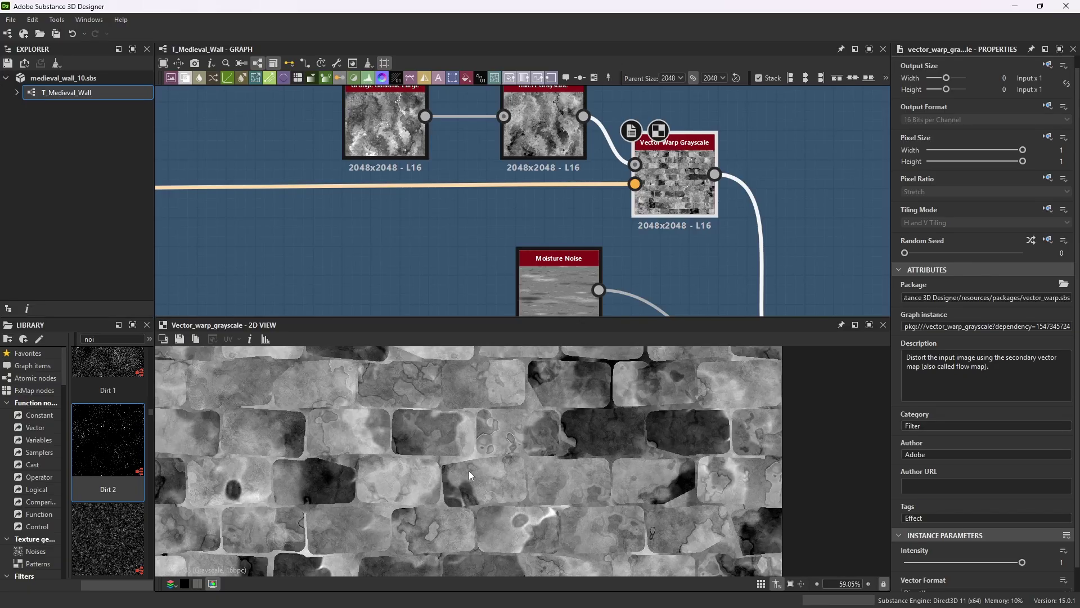
scroll(518, 448, "down", 3)
scroll(651, 497, "up", 2)
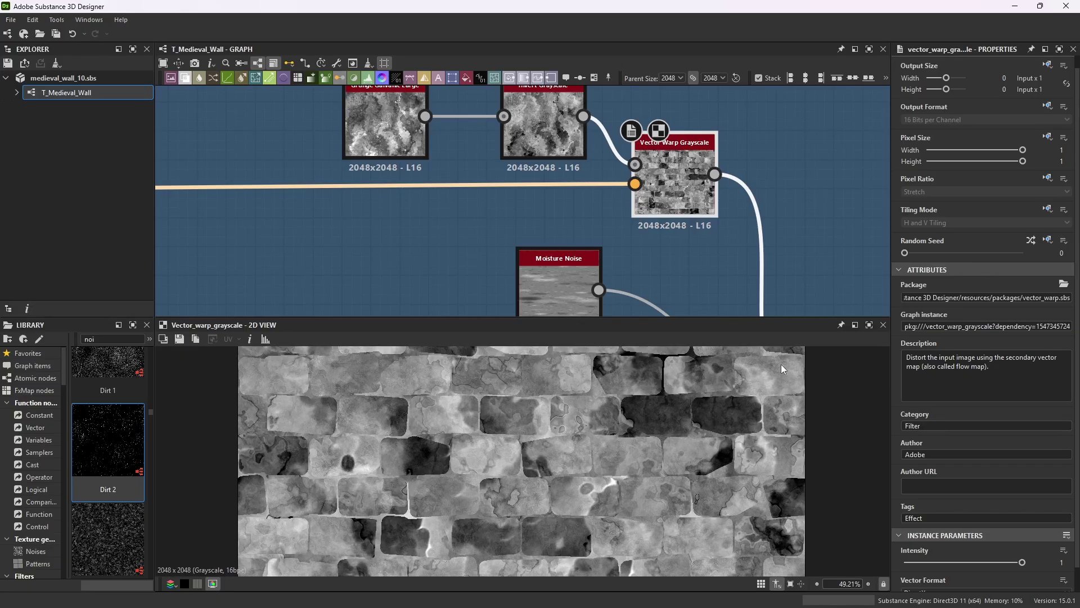
scroll(680, 126, "down", 3)
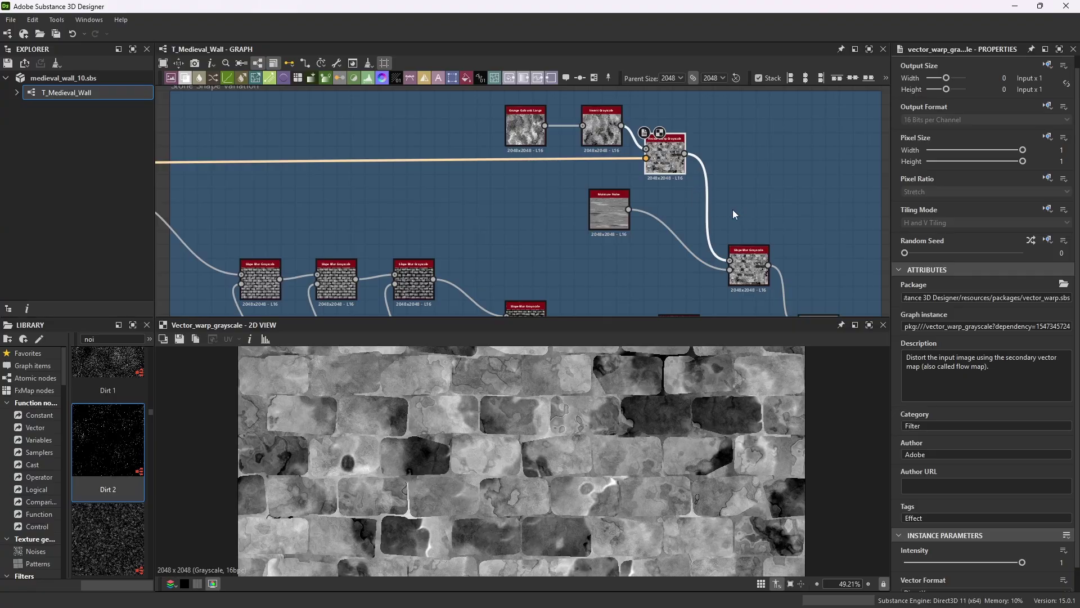
scroll(732, 210, "up", 1)
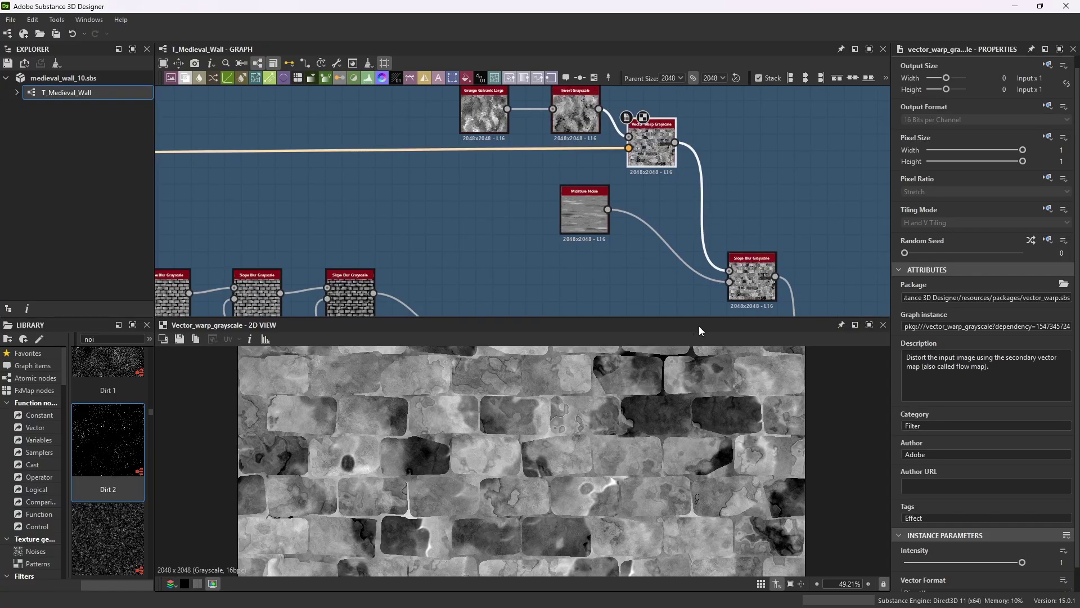
scroll(674, 438, "up", 5)
scroll(674, 437, "up", 4)
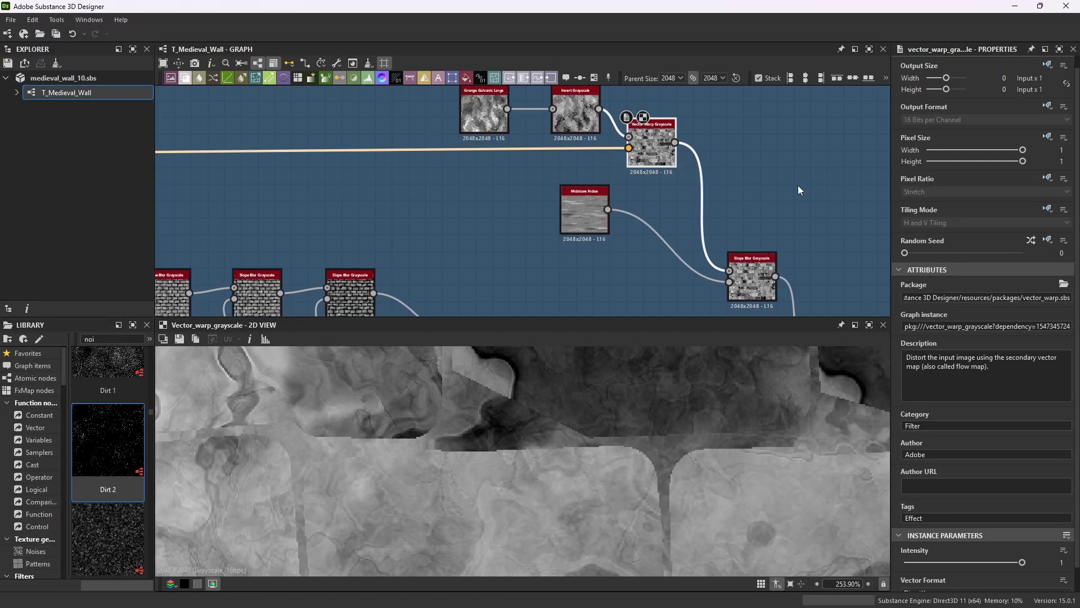
- Compare the Slope Blur Grayscale result with the Vector Warp Grayscale result and review the warp node's intensity and vector format
left_click(763, 262)
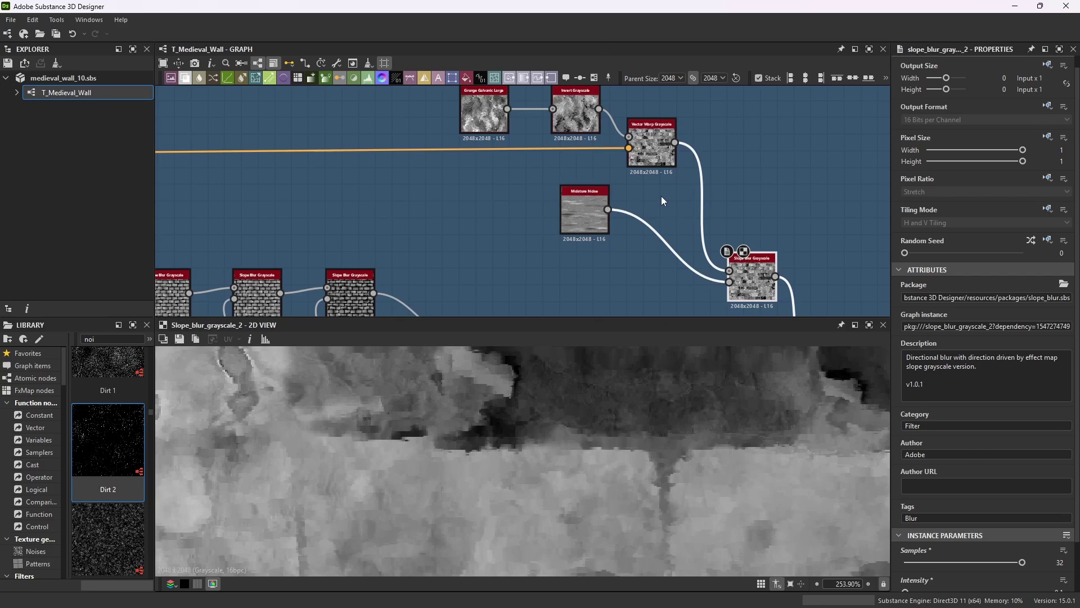
left_click(654, 140)
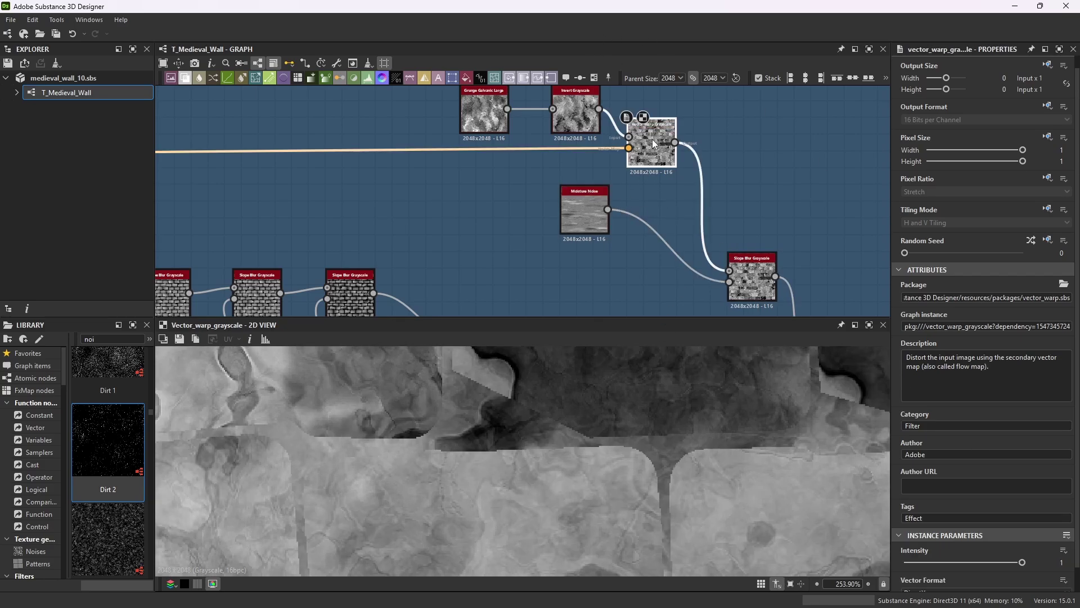
scroll(1038, 515, "down", 1)
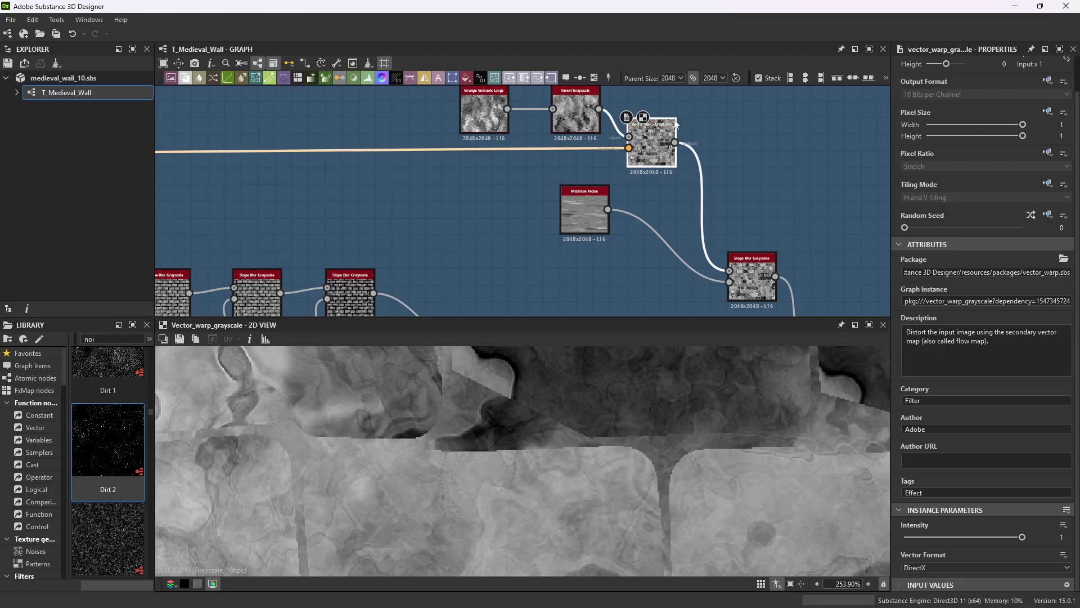
scroll(651, 136, "up", 5)
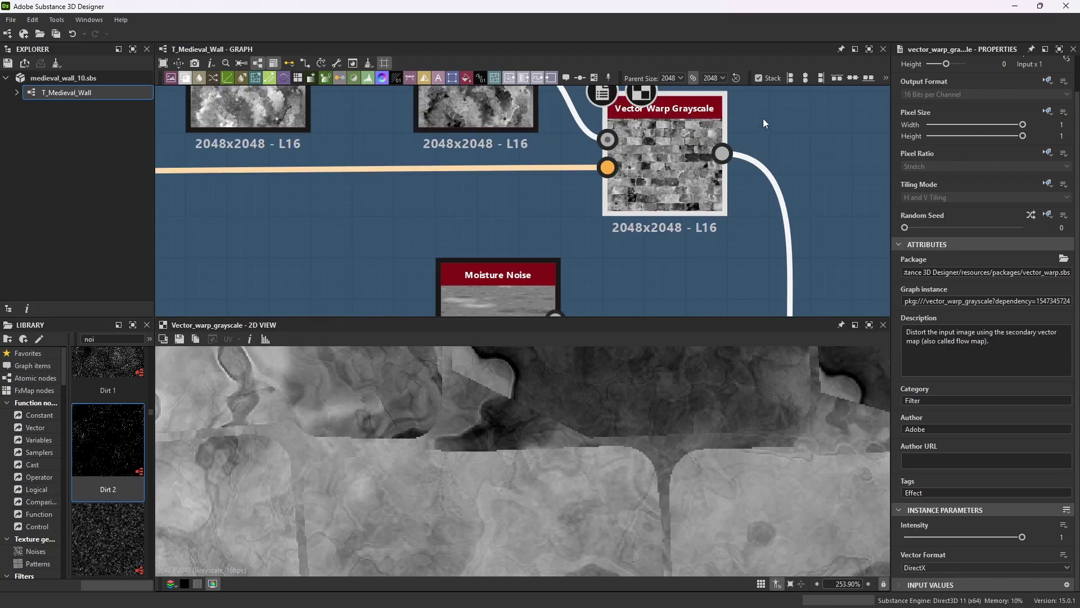
scroll(511, 189, "down", 2)
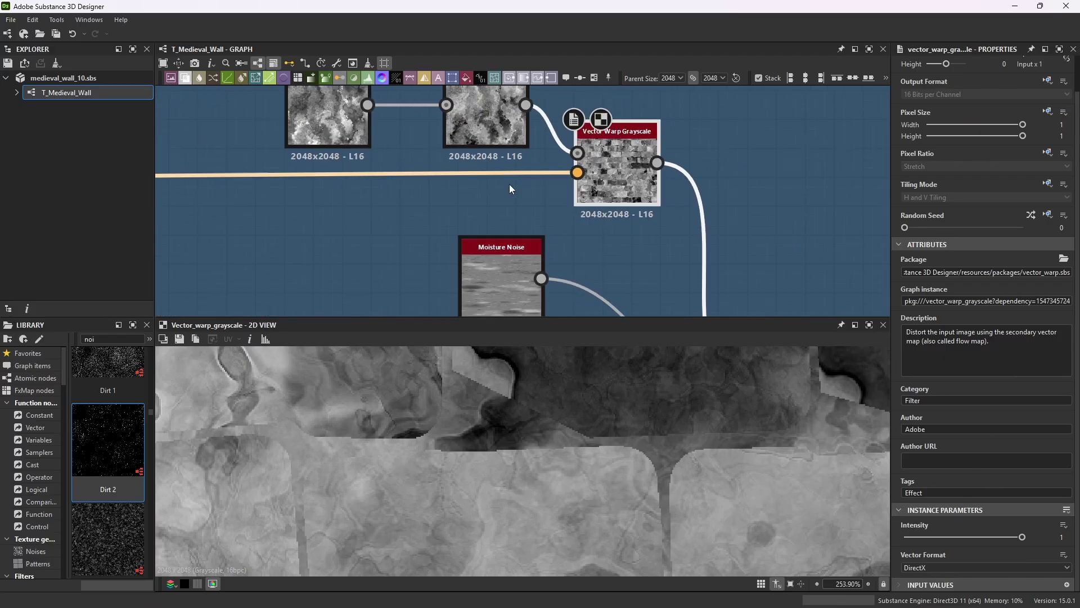
- Display the Moisture Noise node, review its instance parameters such as pattern size, and trace its link into Slope Blur Grayscale
scroll(511, 189, "up", 3)
left_click(472, 197)
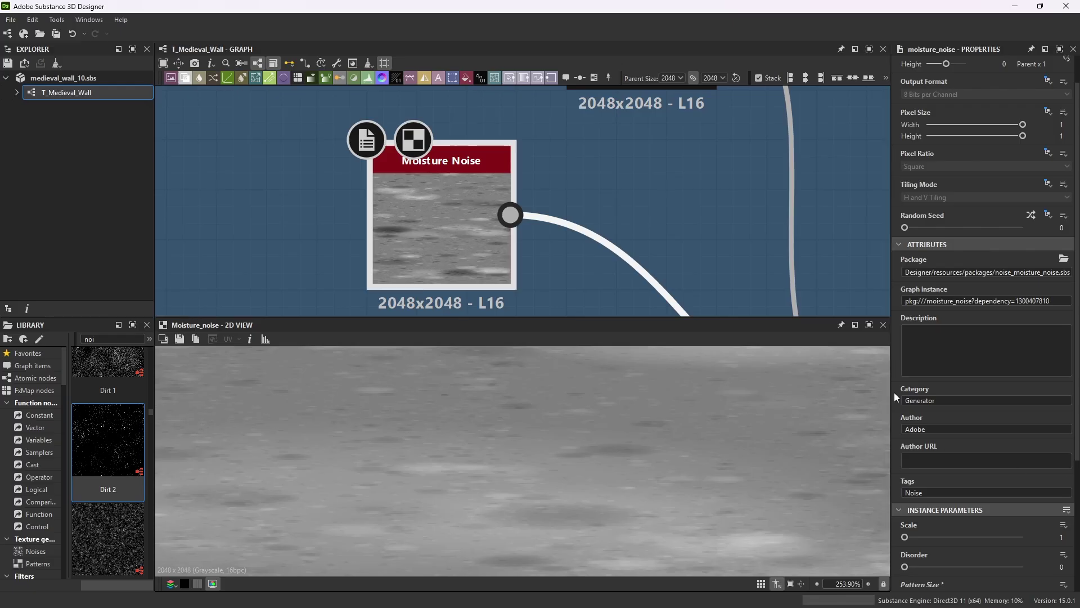
scroll(893, 392, "down", 3)
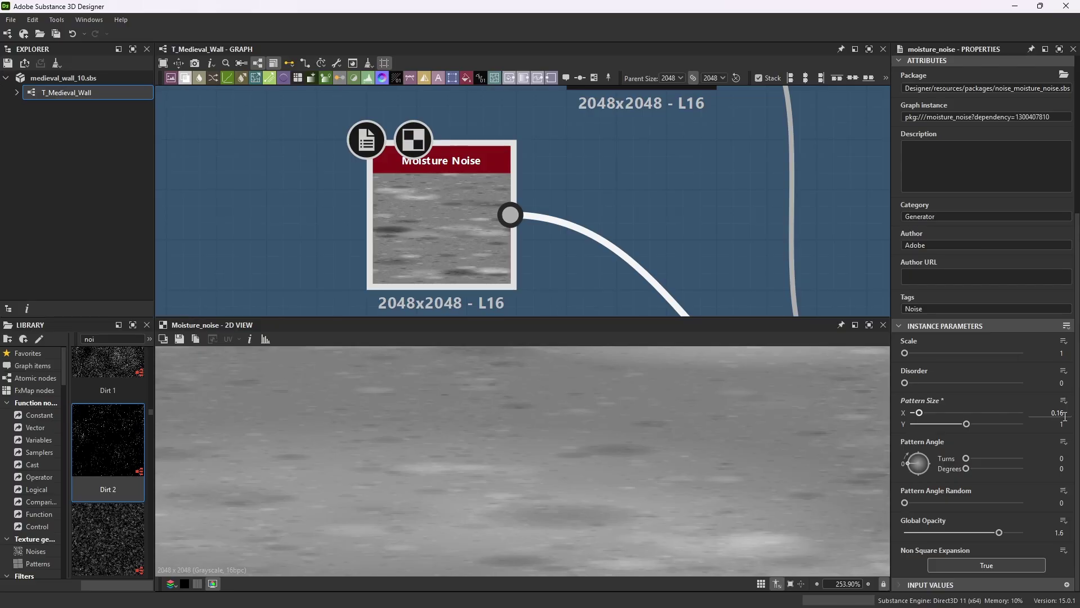
scroll(589, 440, "down", 3)
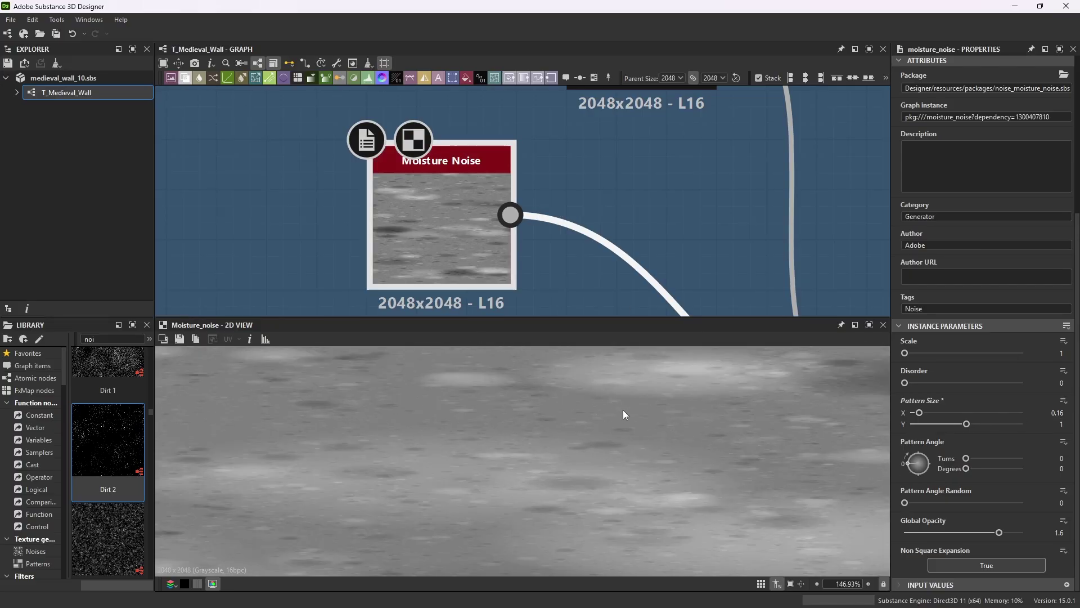
scroll(499, 163, "down", 5)
scroll(701, 245, "up", 4)
scroll(517, 230, "down", 2)
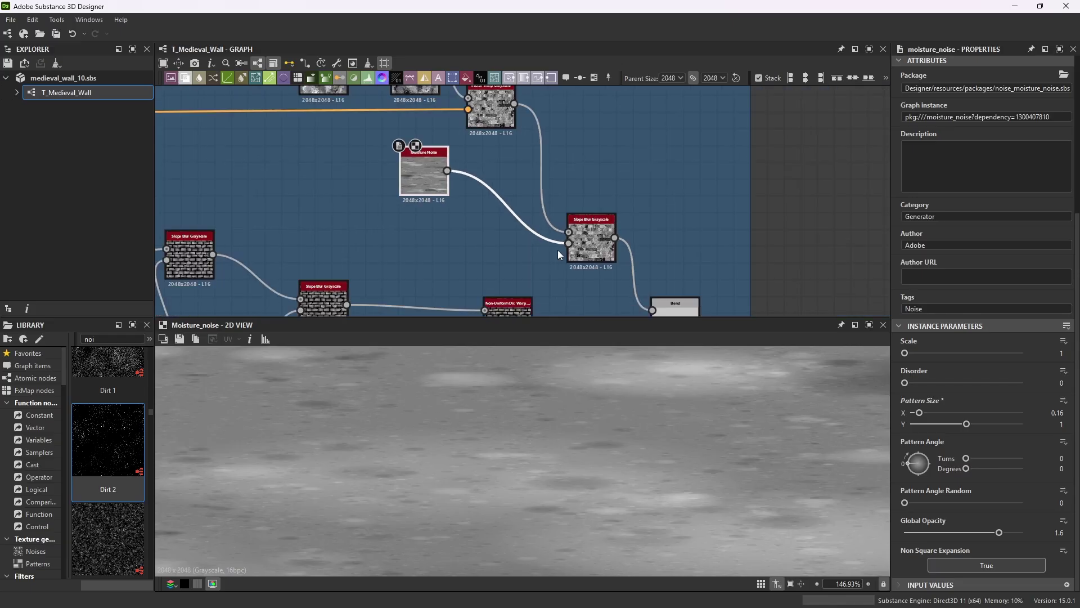
scroll(558, 250, "down", 1)
scroll(506, 171, "up", 1)
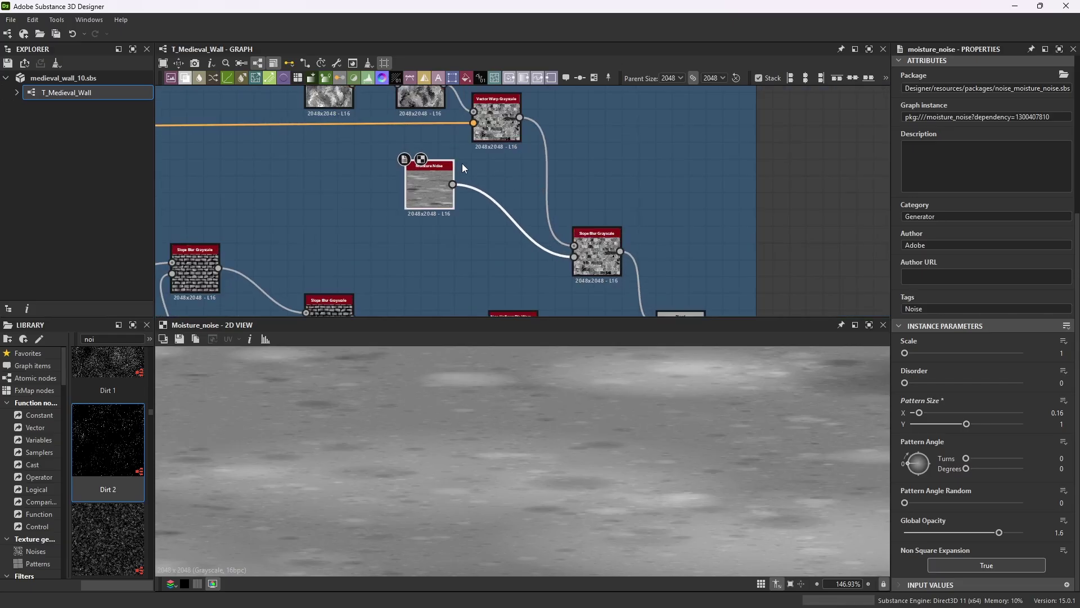
- Display the Slope Blur Grayscale node fed by Moisture Noise and examine its blurred stone edges, samples and intensity
left_click(605, 240)
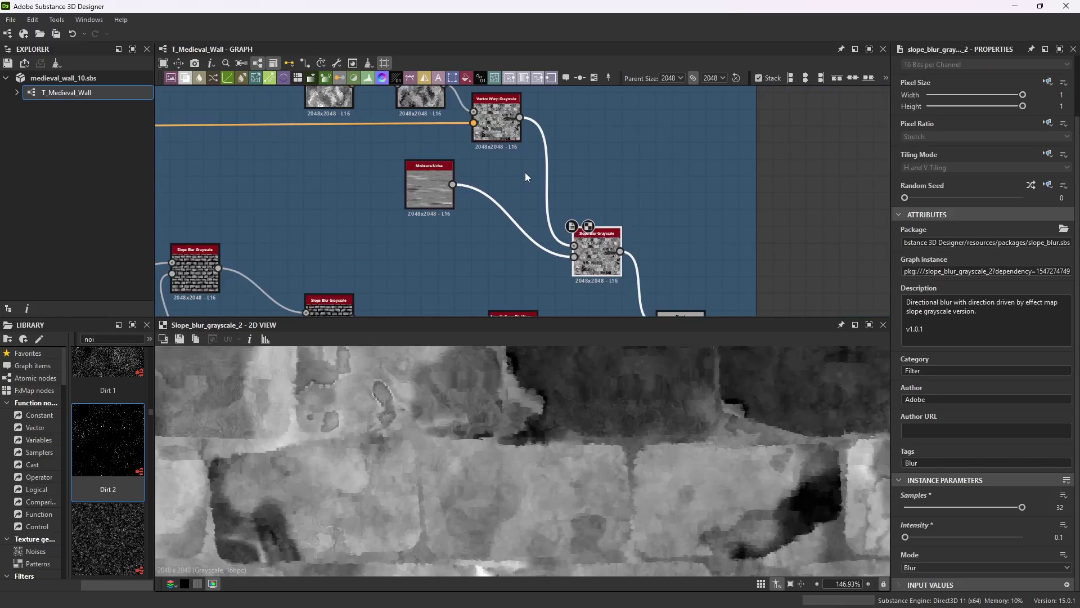
key("f")
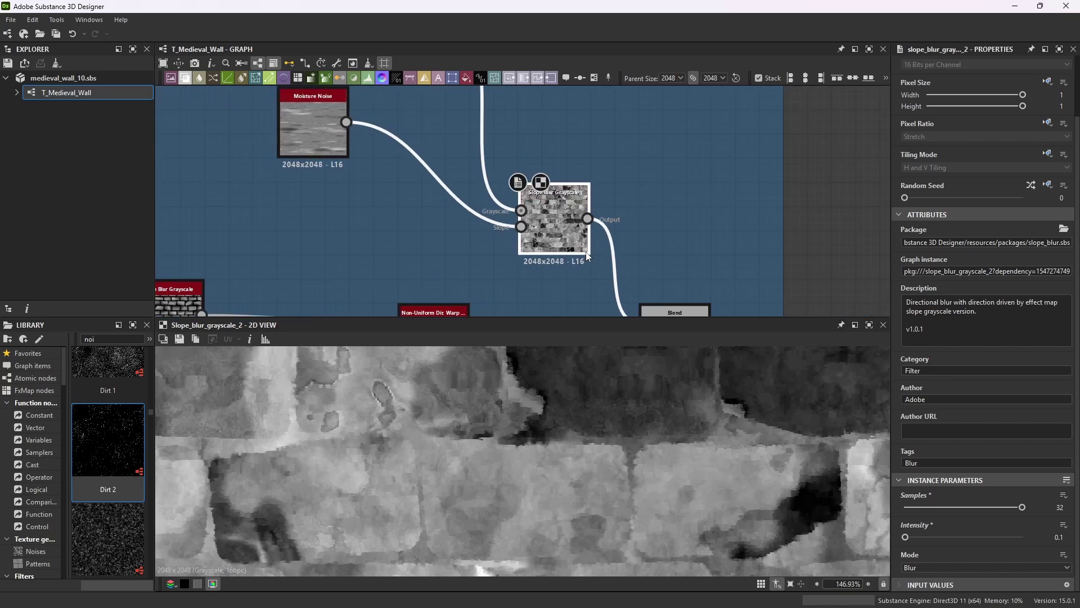
scroll(600, 443, "up", 4)
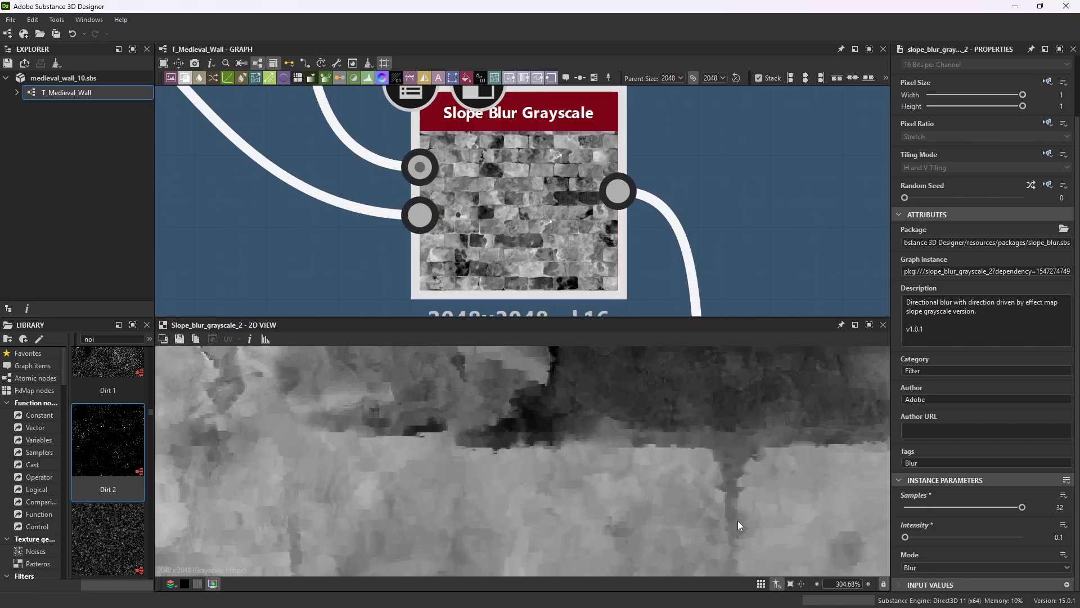
scroll(667, 410, "down", 4)
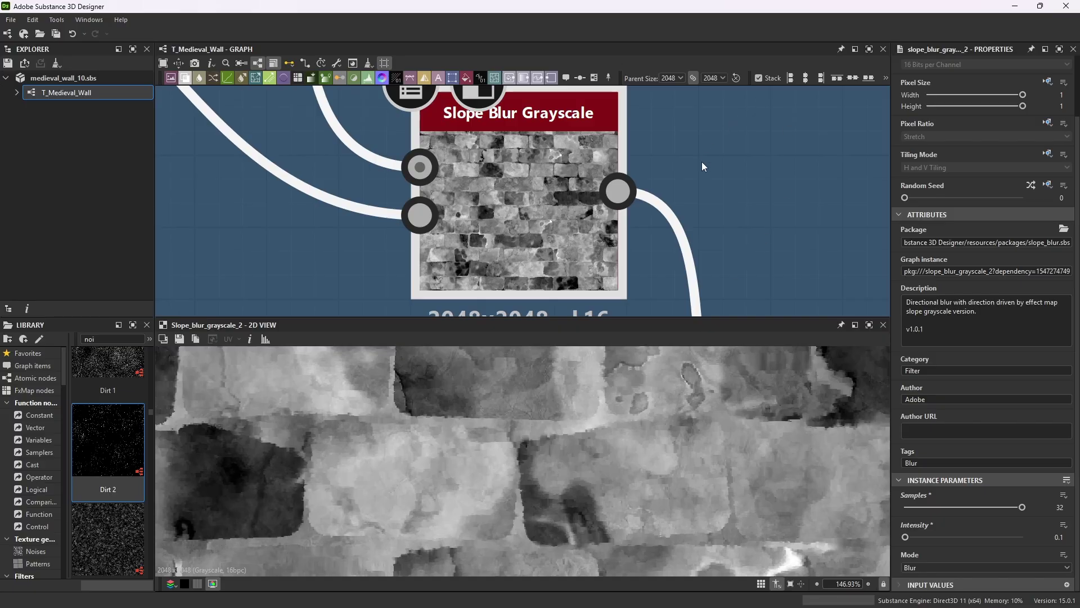
scroll(702, 165, "down", 5)
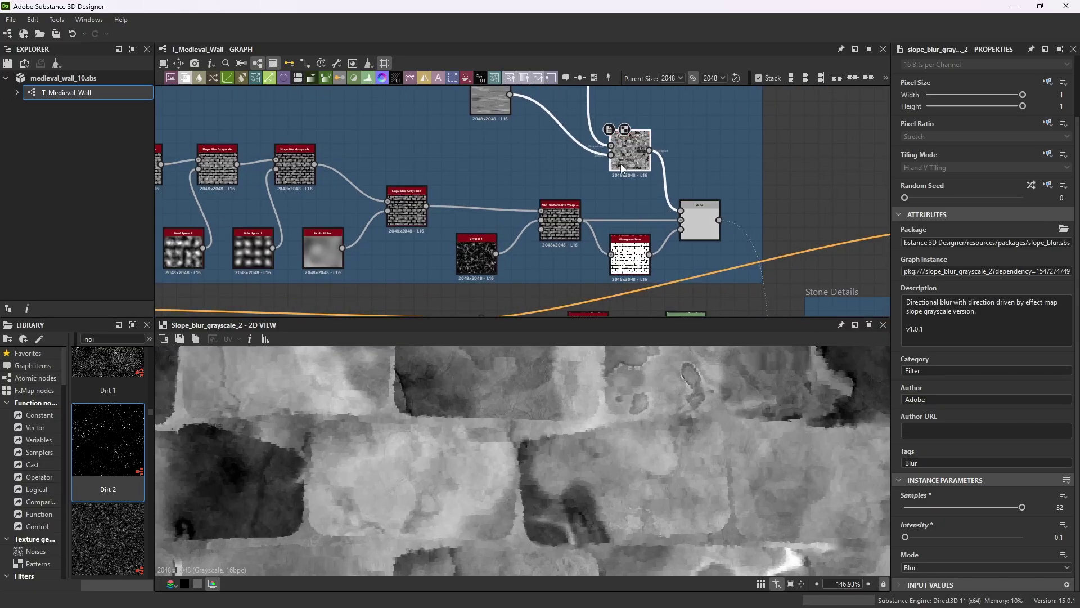
- Trace the links into the Blend node and display the Histogram Scan mask in the 2D view with its instance parameters
scroll(642, 140, "up", 2)
scroll(754, 130, "up", 1)
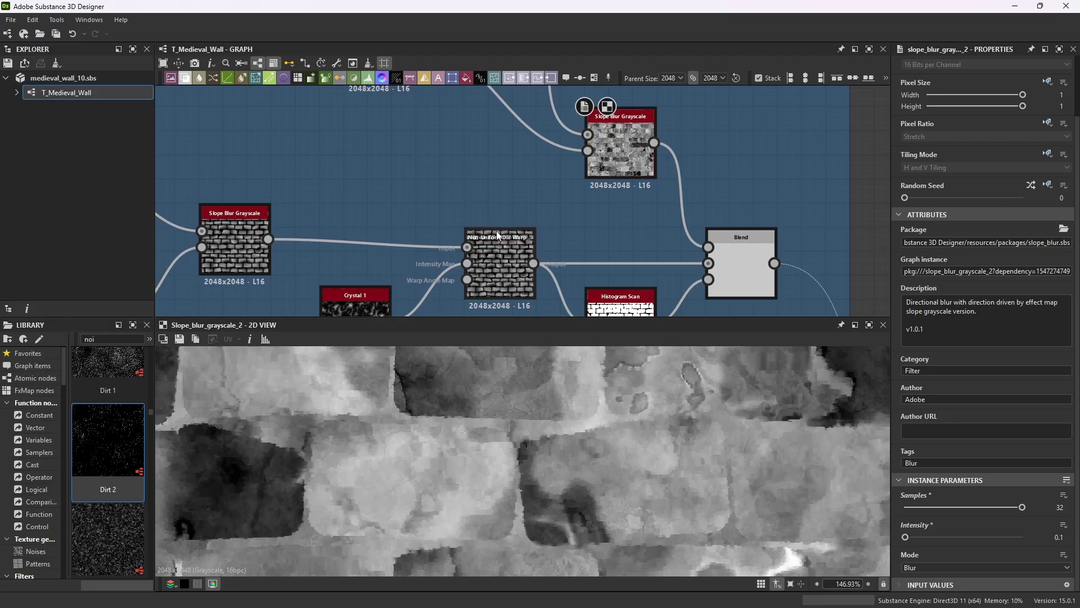
scroll(531, 184, "down", 2)
scroll(601, 267, "up", 2)
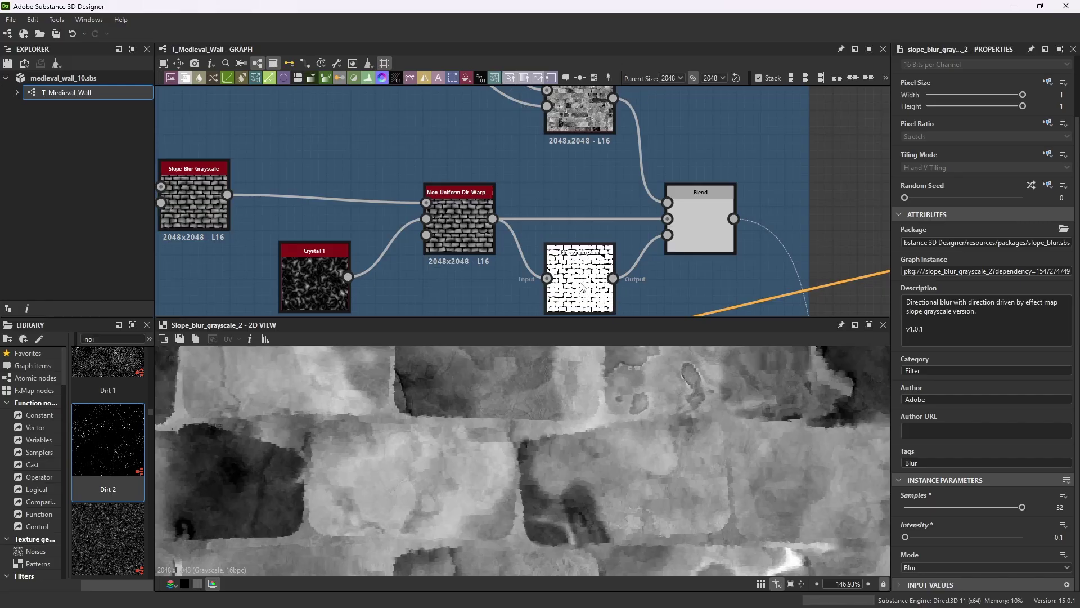
double_click(593, 269)
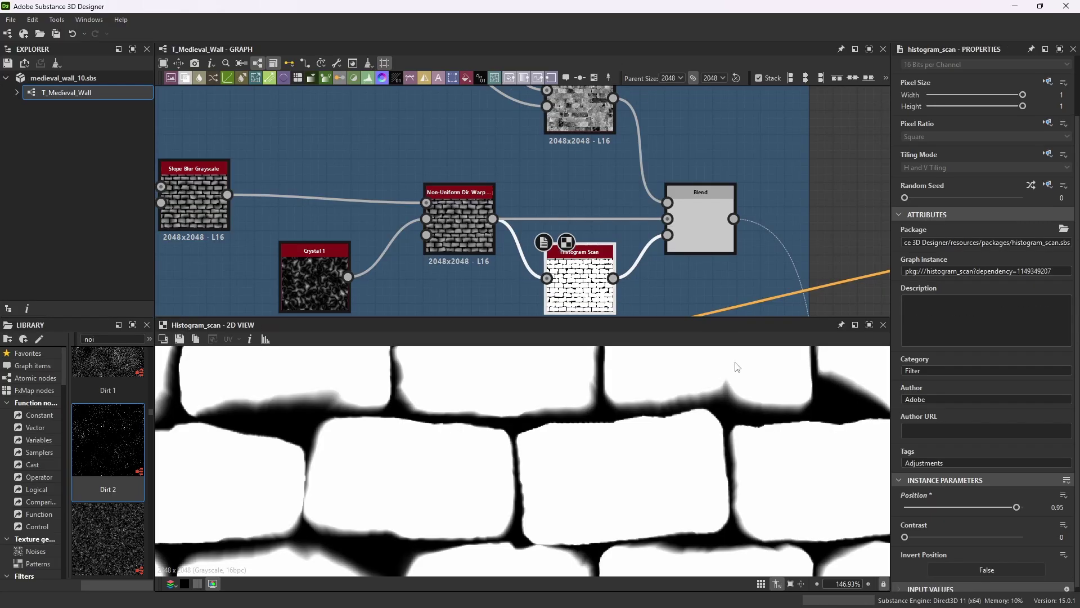
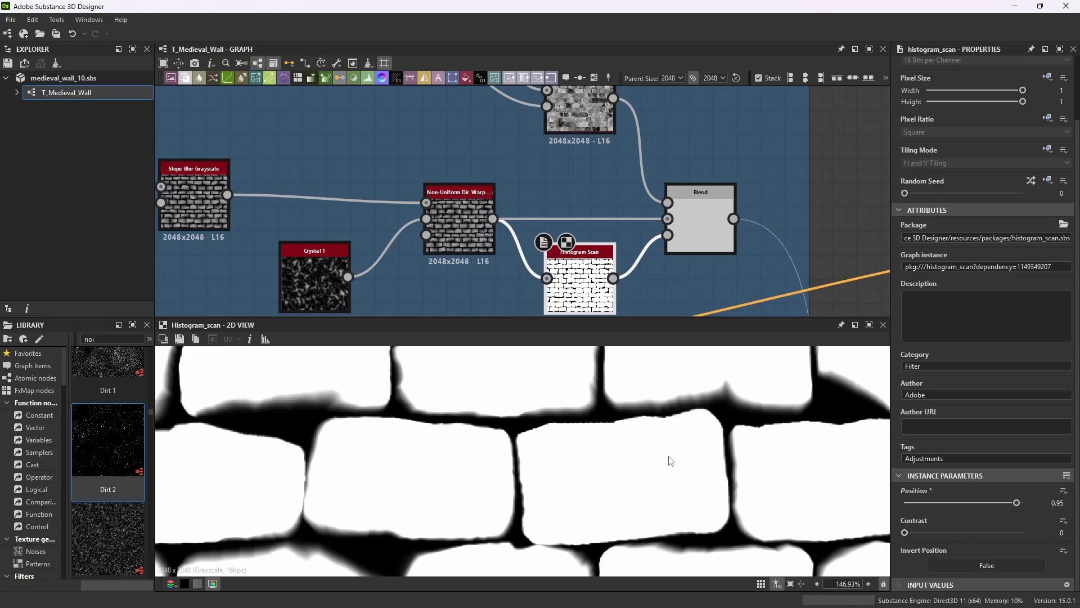
scroll(670, 461, "down", 5)
scroll(593, 192, "down", 1)
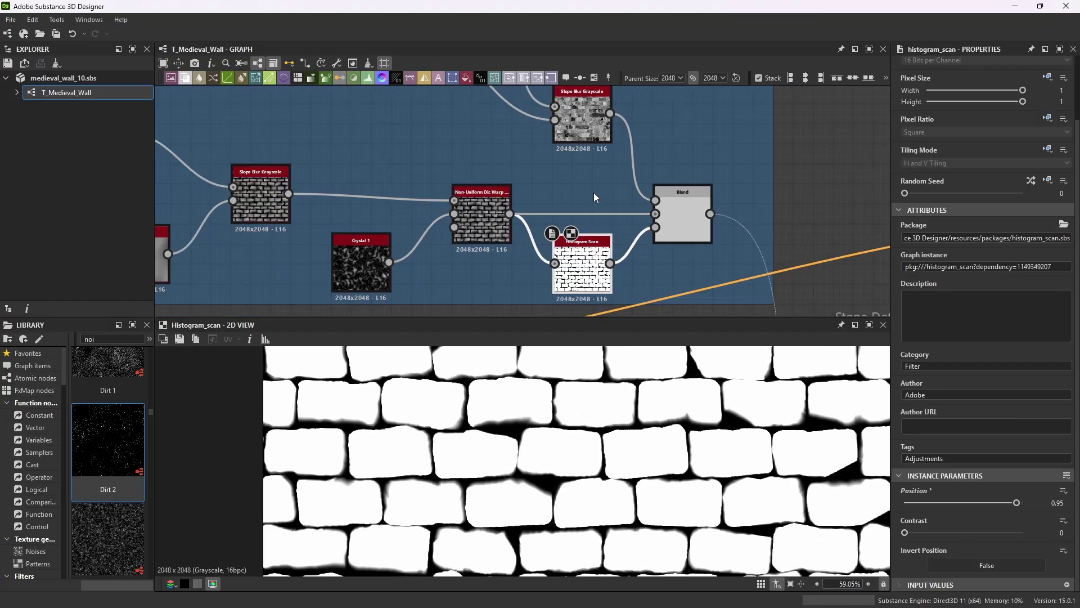
- Trace the Blend node's foreground, background and opacity inputs, and display its result together with its opacity and blending mode
scroll(588, 202, "up", 1)
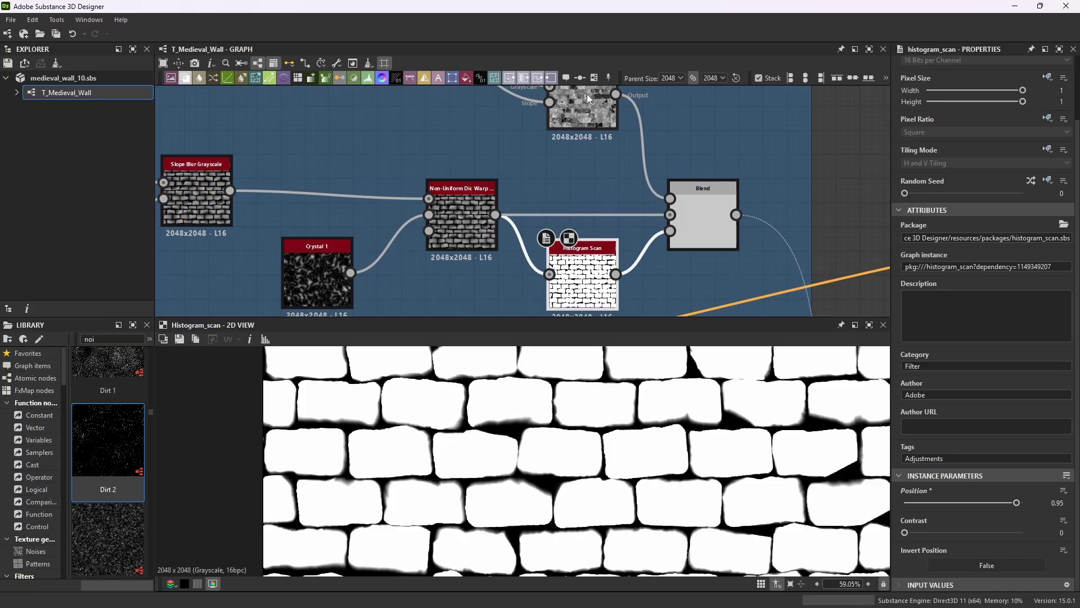
scroll(597, 121, "up", 1)
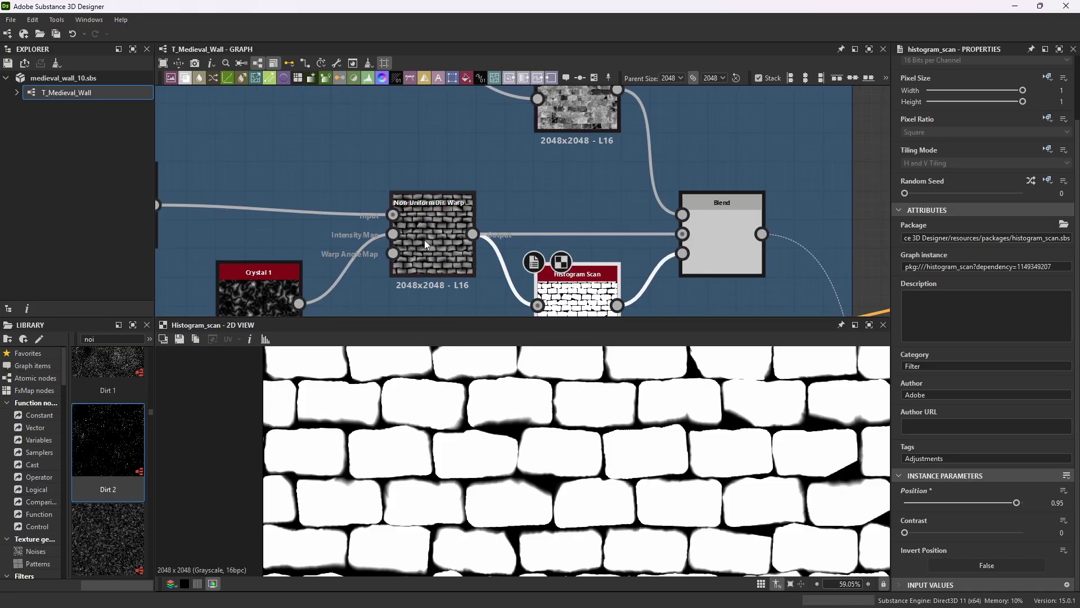
scroll(424, 239, "up", 2)
scroll(467, 258, "down", 2)
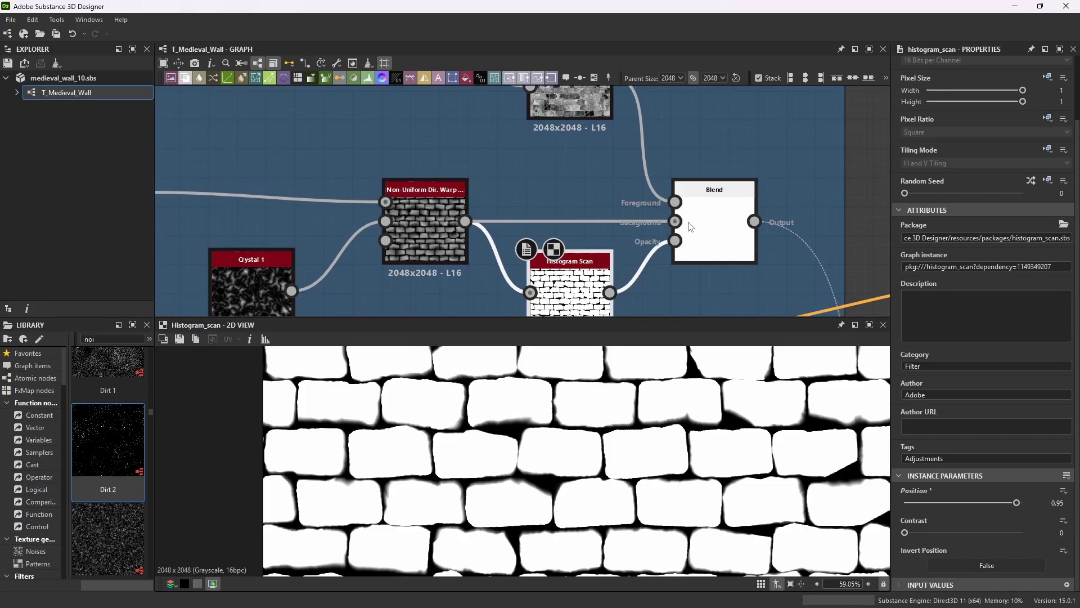
double_click(728, 210)
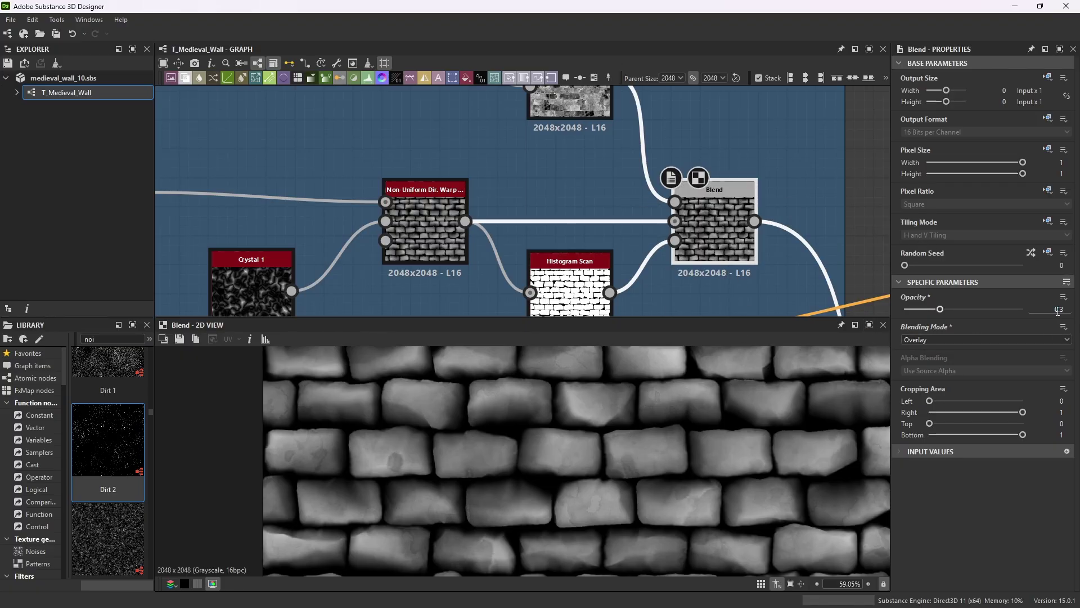
scroll(612, 206, "down", 5)
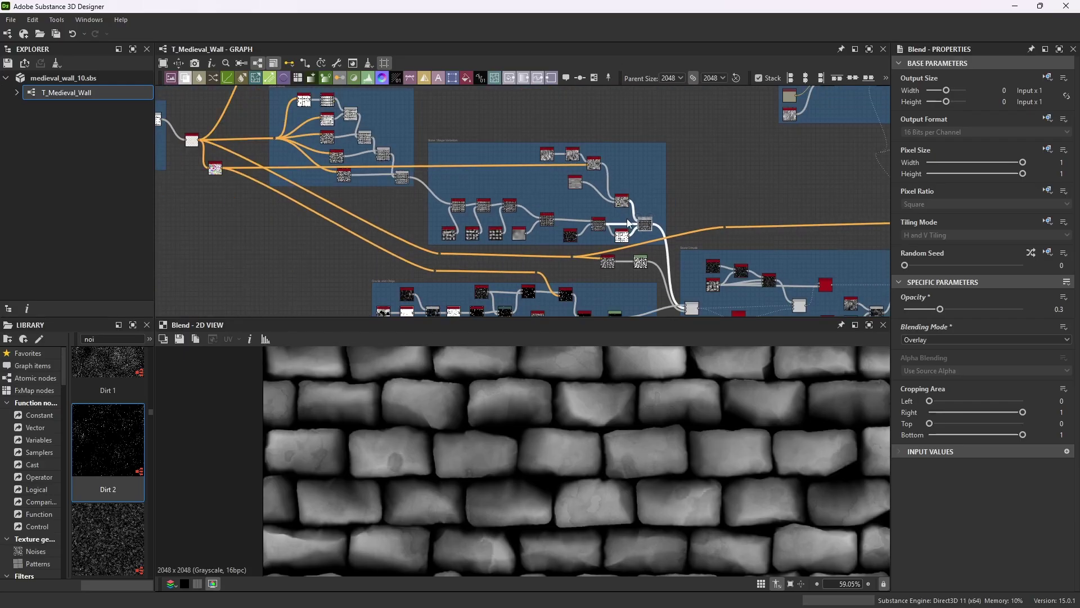
scroll(609, 180, "up", 3)
scroll(725, 281, "up", 8)
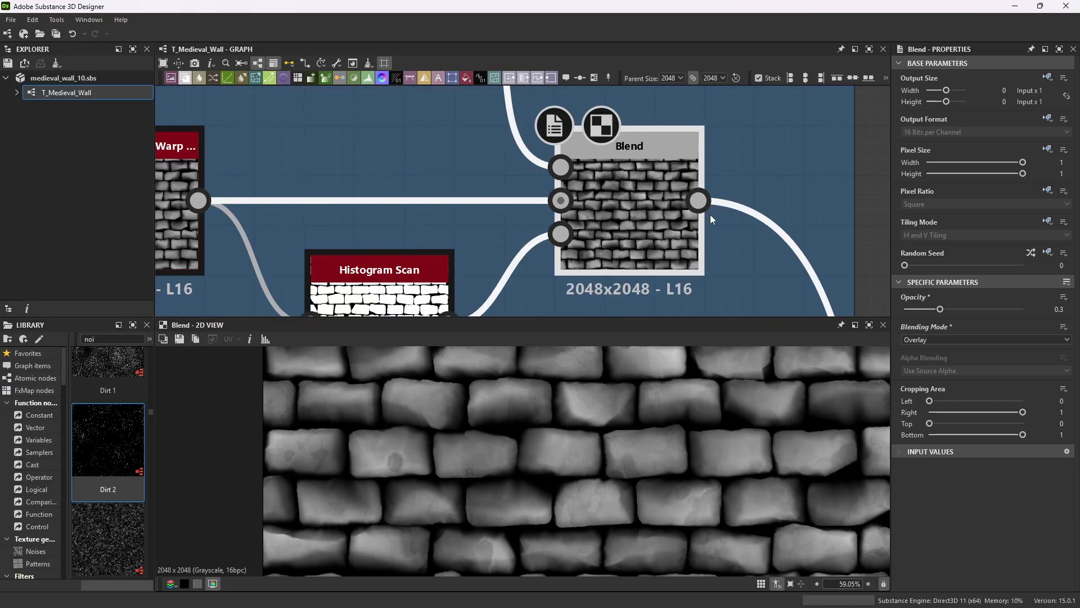
scroll(654, 400, "down", 5)
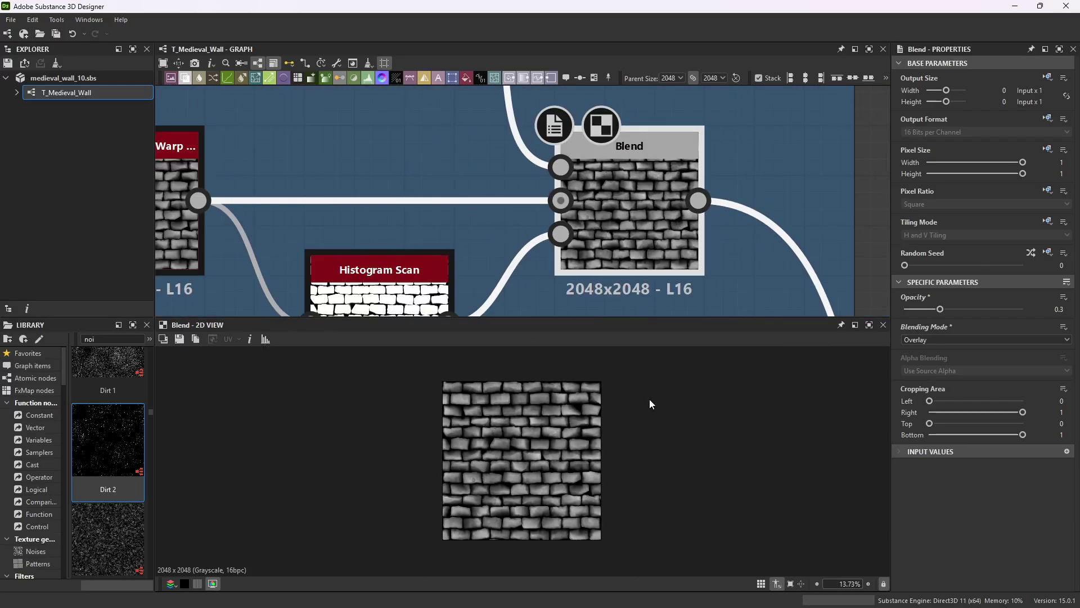
- Examine the overlaid stone detail of the Stone Shape Variation Blend result up close in the 2D view
scroll(517, 421, "up", 6)
scroll(534, 428, "up", 3)
scroll(565, 426, "down", 6)
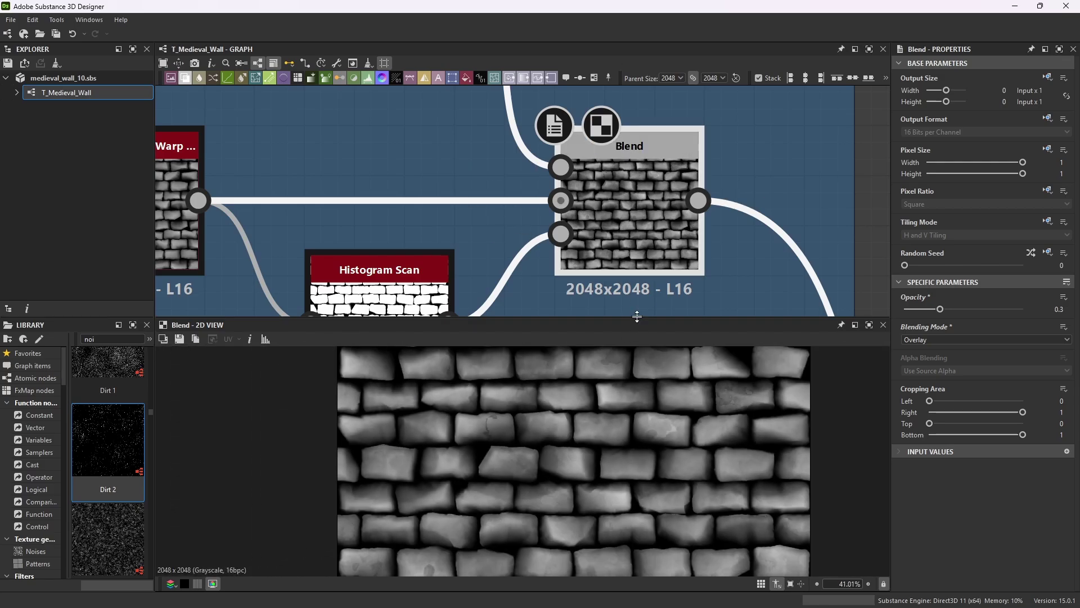
- Survey the whole graph and review the first stone frame together with the Flood Fill nodes it feeds
scroll(606, 235, "down", 5)
middle_click_drag(482, 197, 390, 150)
scroll(424, 157, "up", 3)
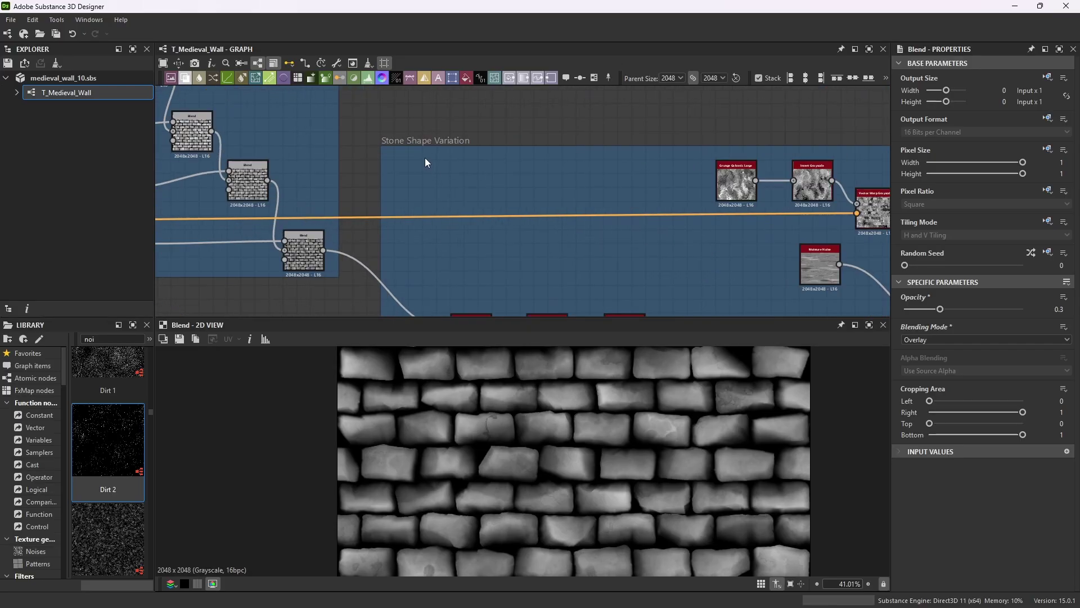
left_click(10, 20)
scroll(512, 257, "down", 4)
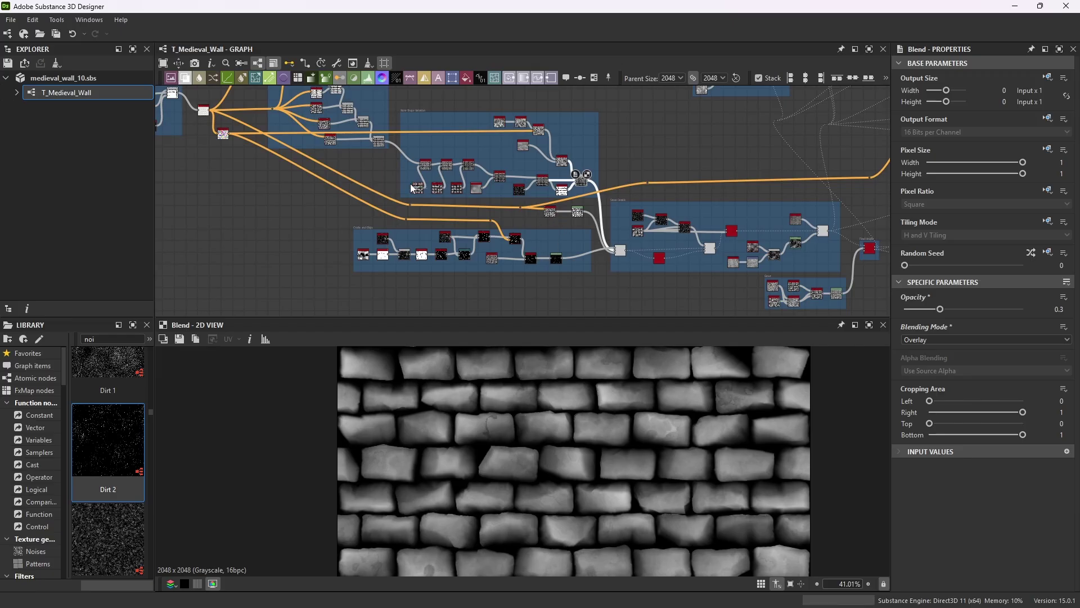
scroll(625, 265, "down", 2)
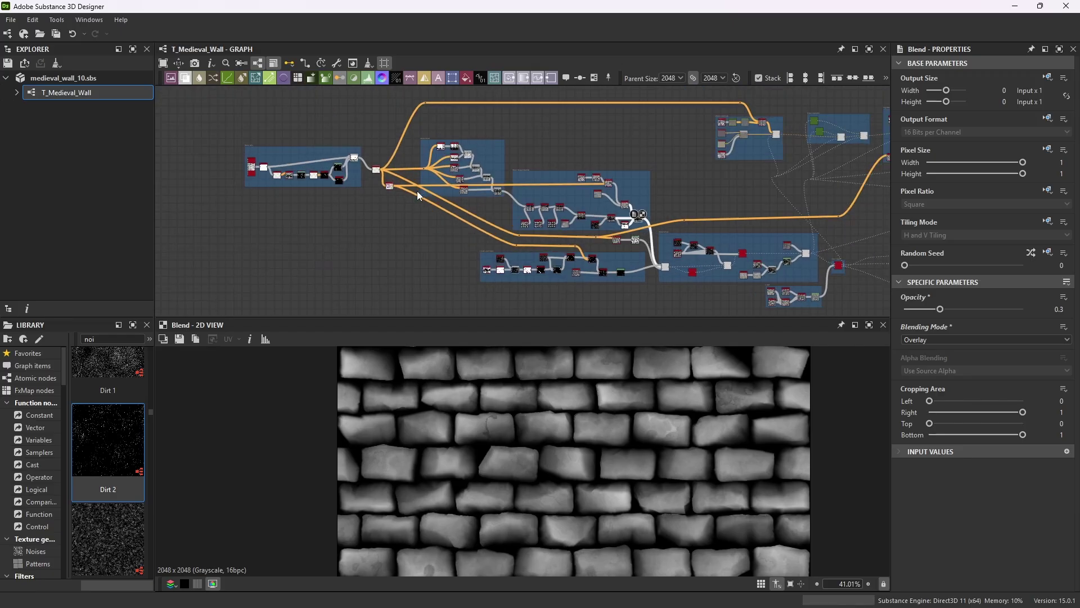
scroll(218, 143, "up", 5)
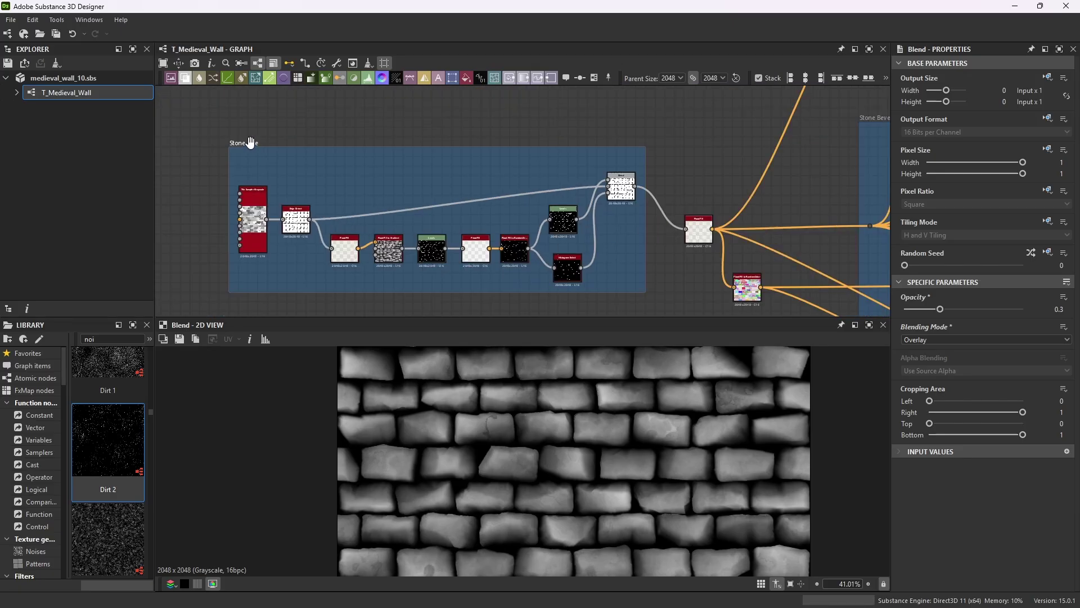
scroll(491, 202, "down", 3)
scroll(491, 180, "up", 5)
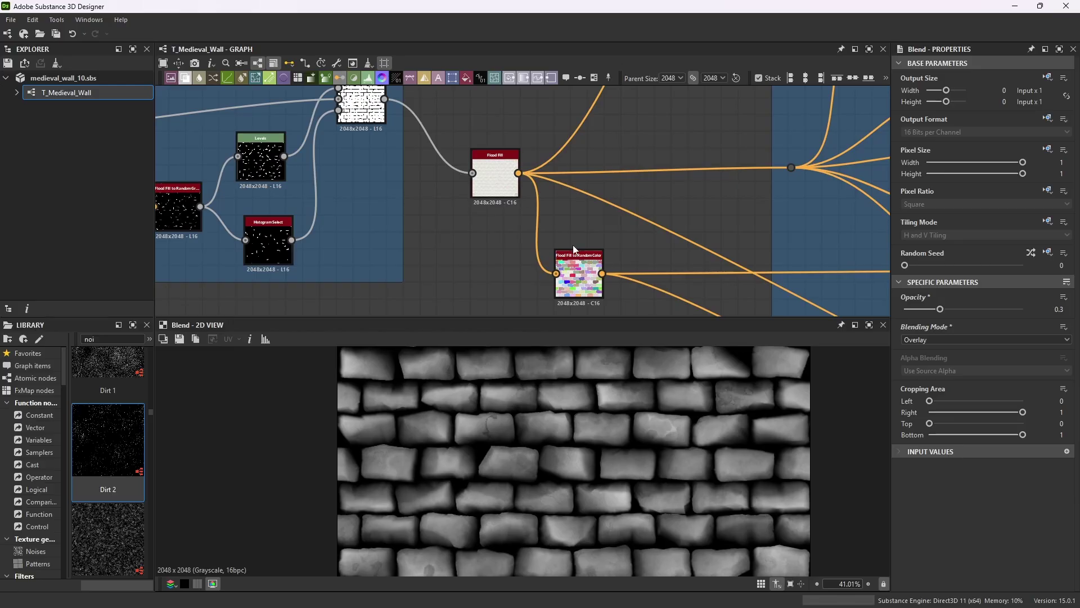
- Trace the Flood Fill links through the Stone Bevel frame and on into the Stone Shape Variation frame
scroll(528, 215, "down", 4)
scroll(748, 225, "up", 1)
scroll(749, 228, "down", 2)
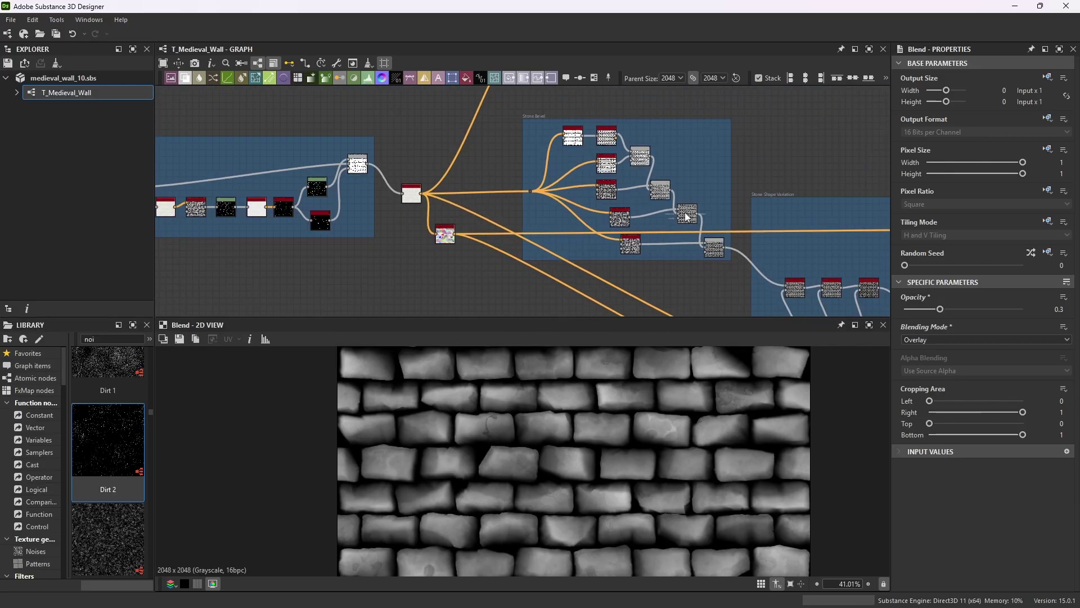
scroll(681, 215, "up", 3)
scroll(664, 214, "down", 3)
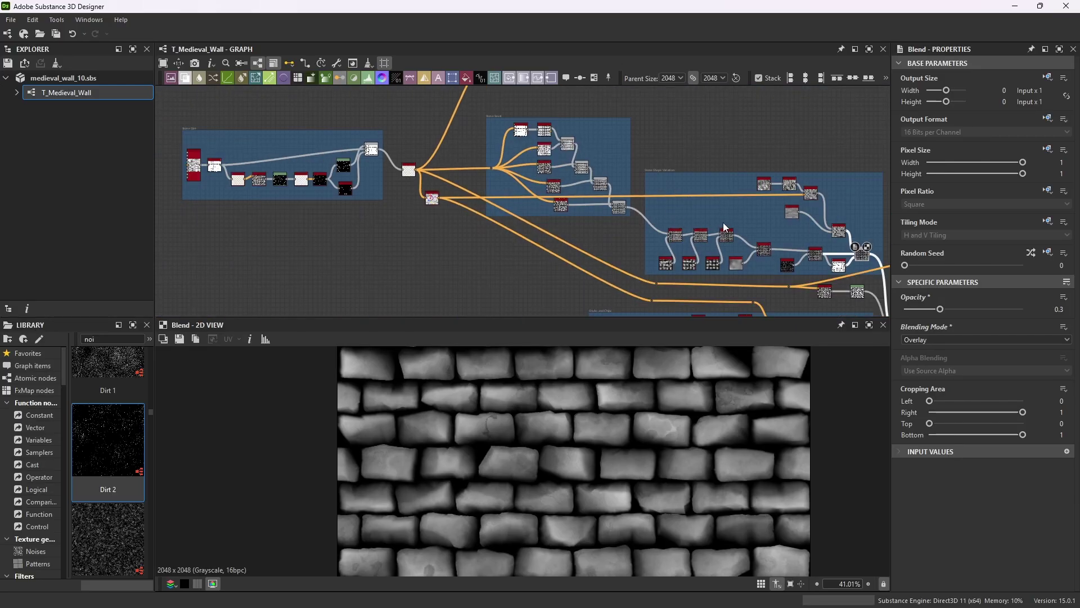
scroll(724, 221, "up", 3)
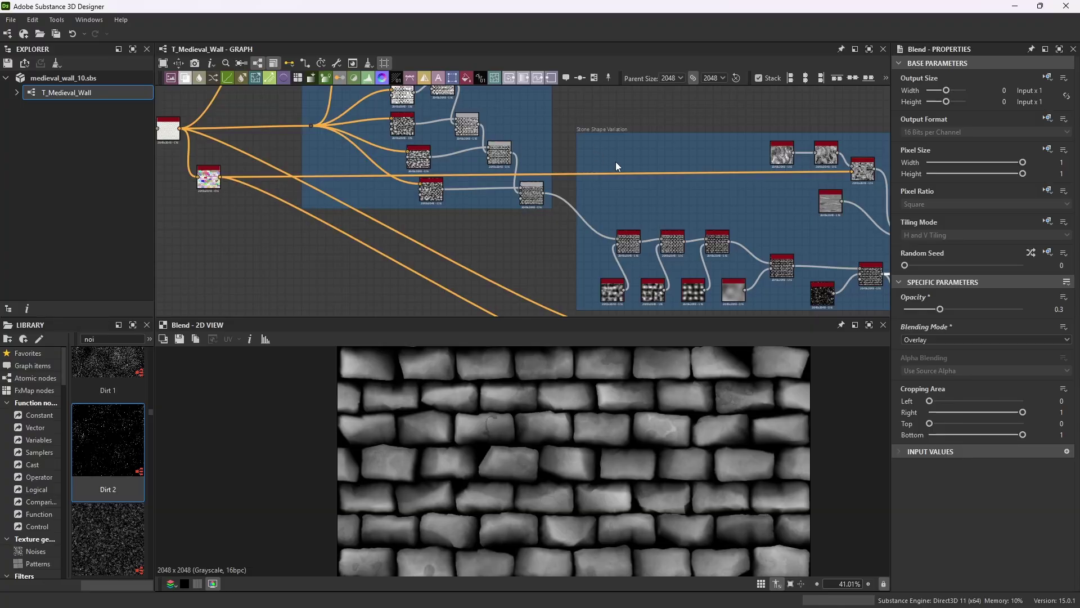
scroll(624, 163, "down", 4)
- Select the Cells 4 node at the start of the Cracks and Chips frame and review its instance parameters
scroll(691, 238, "up", 3)
scroll(568, 200, "up", 2)
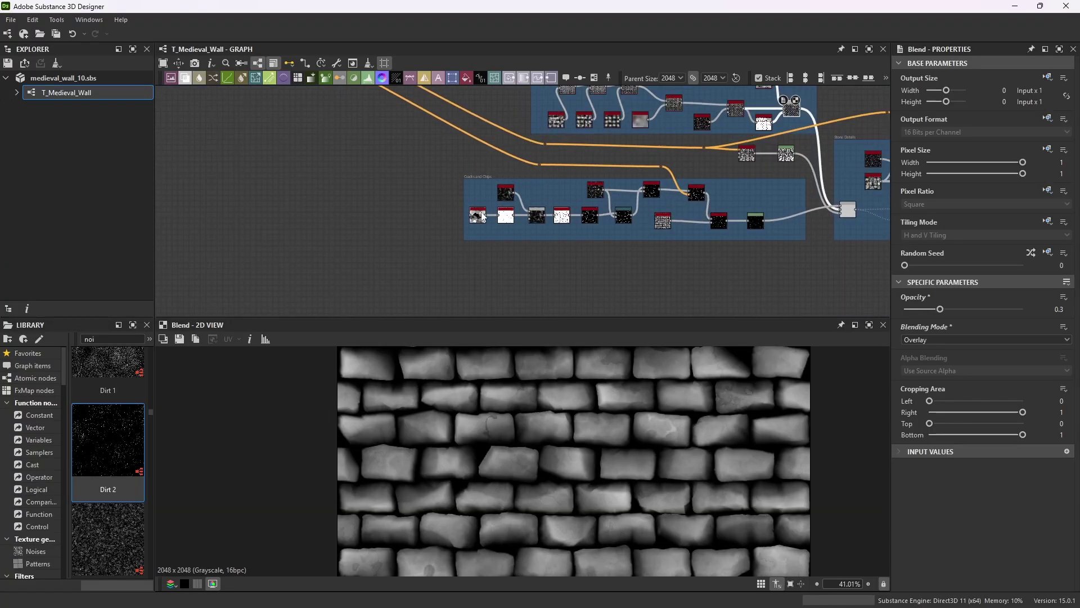
scroll(493, 204, "up", 5)
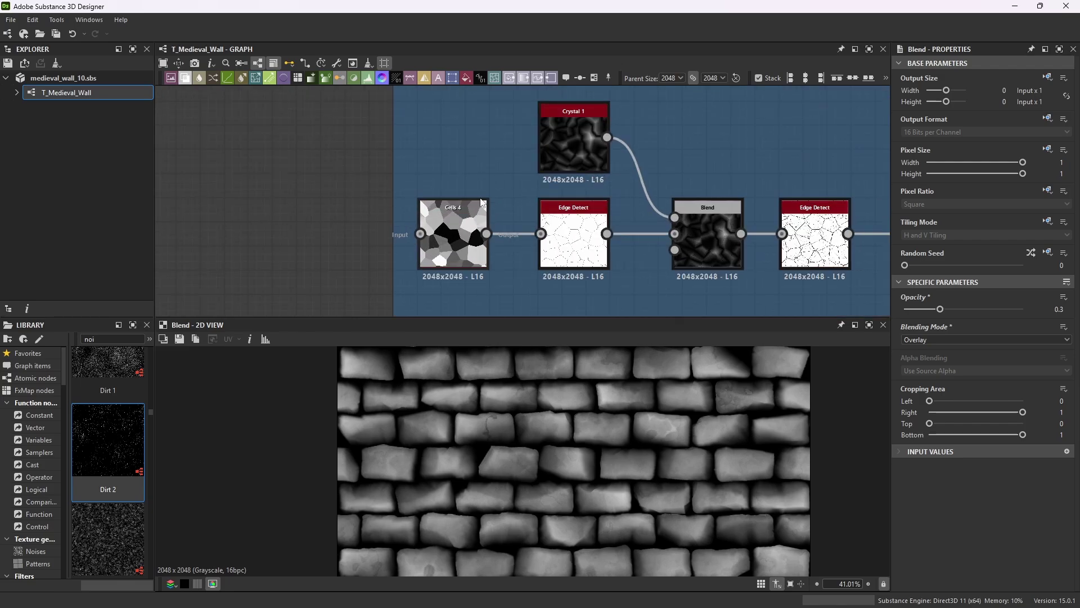
scroll(461, 178, "up", 2)
scroll(521, 210, "up", 2)
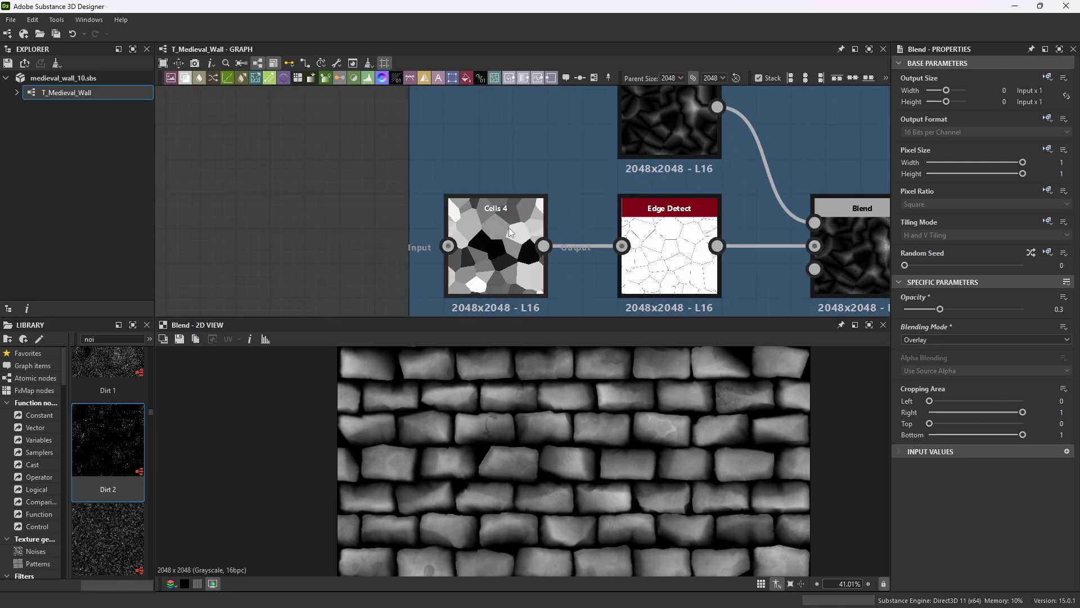
left_click(521, 210)
scroll(939, 408, "down", 3)
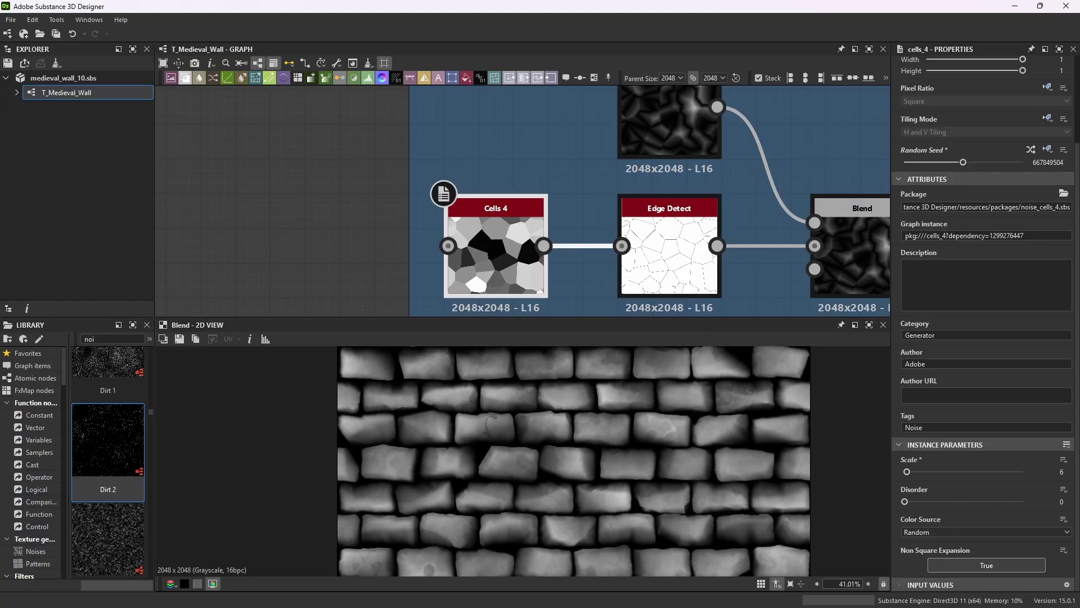
- Display the Edge Detect node fed by Cells 4 in the 2D view and review its edge width, roundness and tolerance
scroll(564, 167, "down", 2)
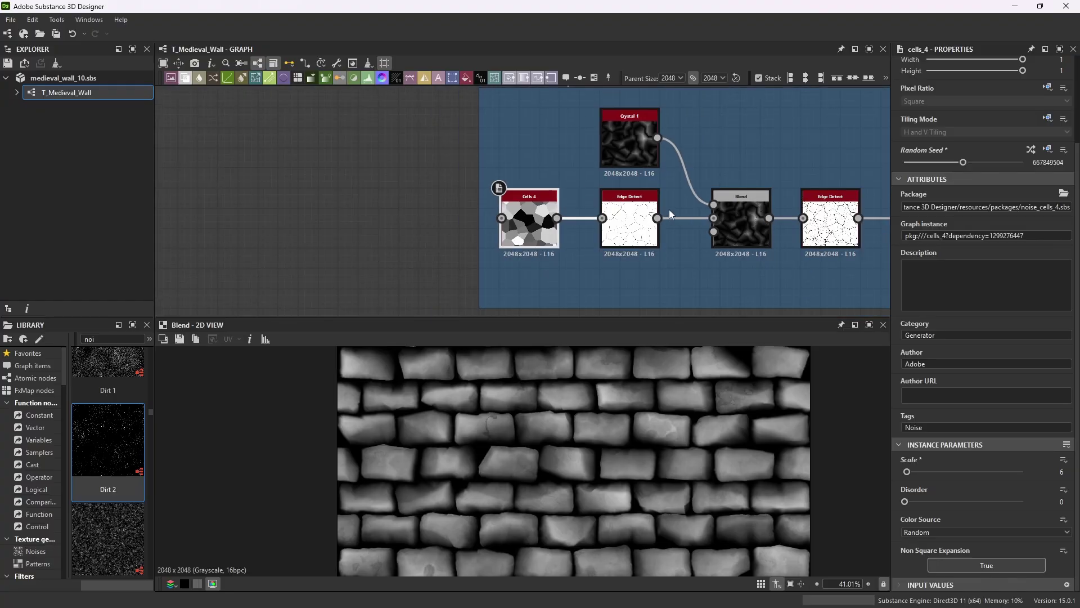
scroll(670, 209, "up", 2)
double_click(629, 186)
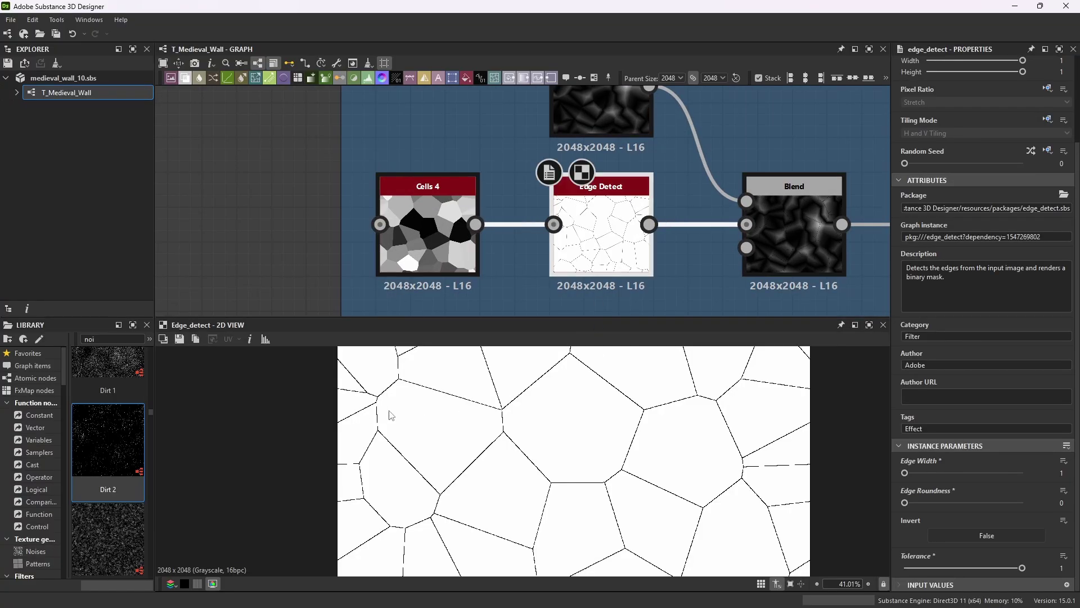
- Locate the Crystal 1 node above the first Edge Detect, display its noise and review its scale and disorder
scroll(642, 96, "down", 2)
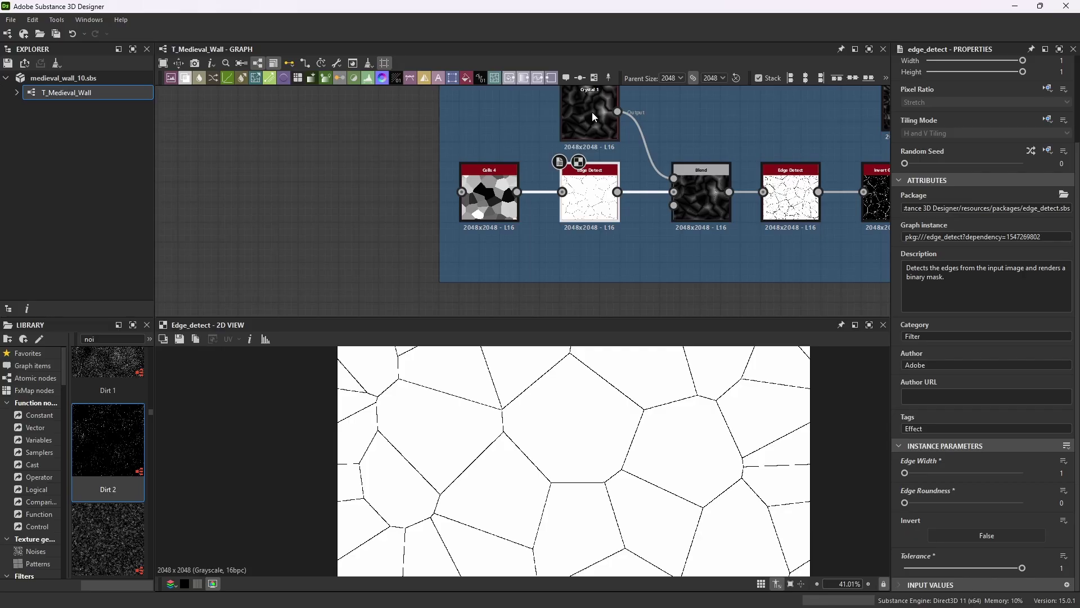
scroll(591, 113, "down", 3)
scroll(636, 167, "up", 4)
scroll(619, 146, "down", 1)
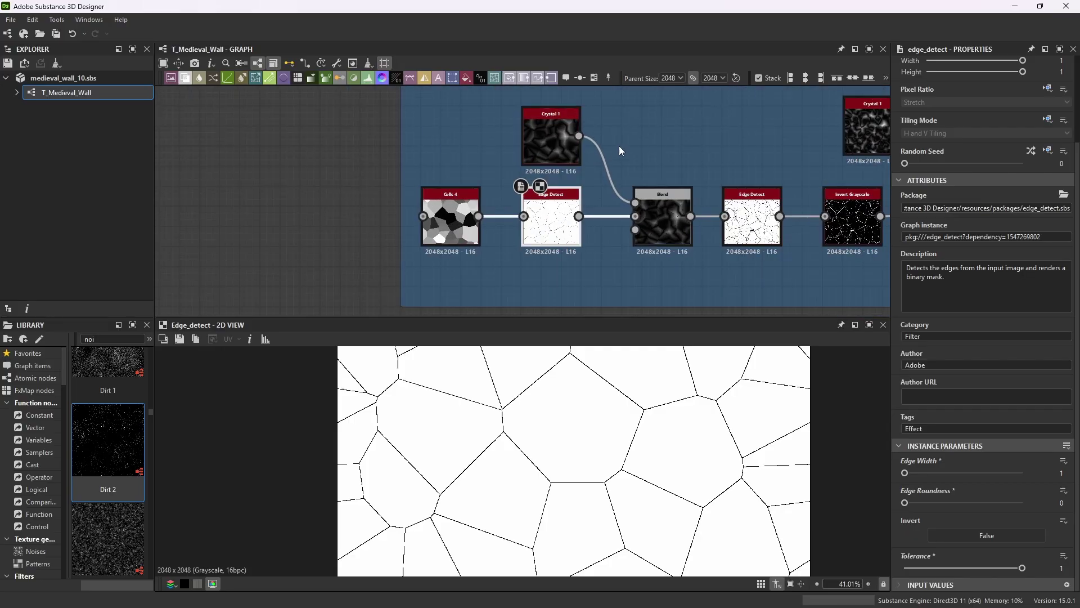
double_click(560, 142)
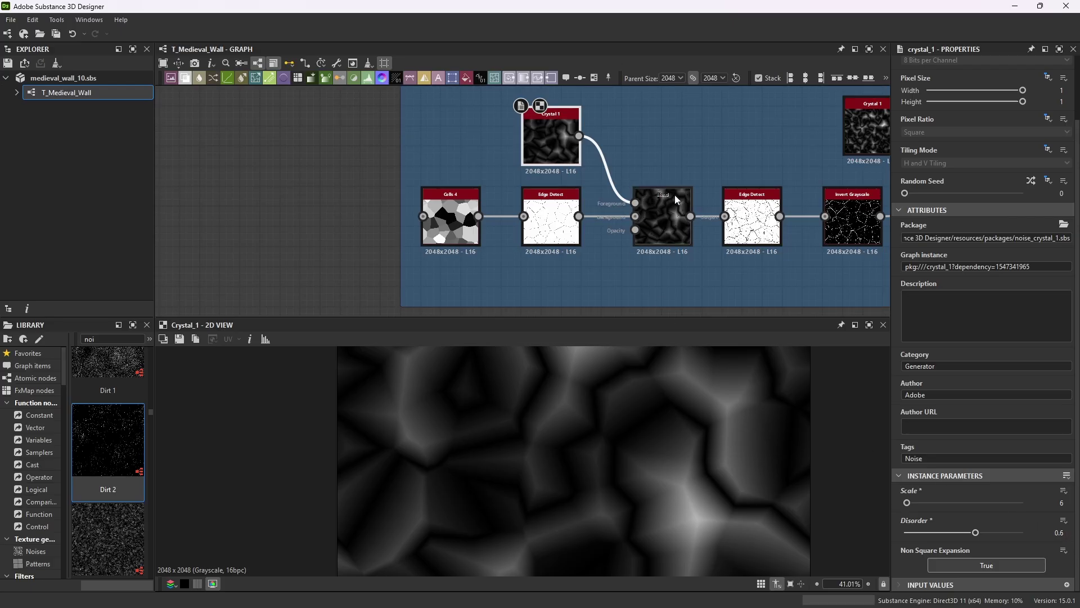
- Display the Blend combining Crystal 1 with Edge Detect, and examine its result and blending mode
left_click(654, 228)
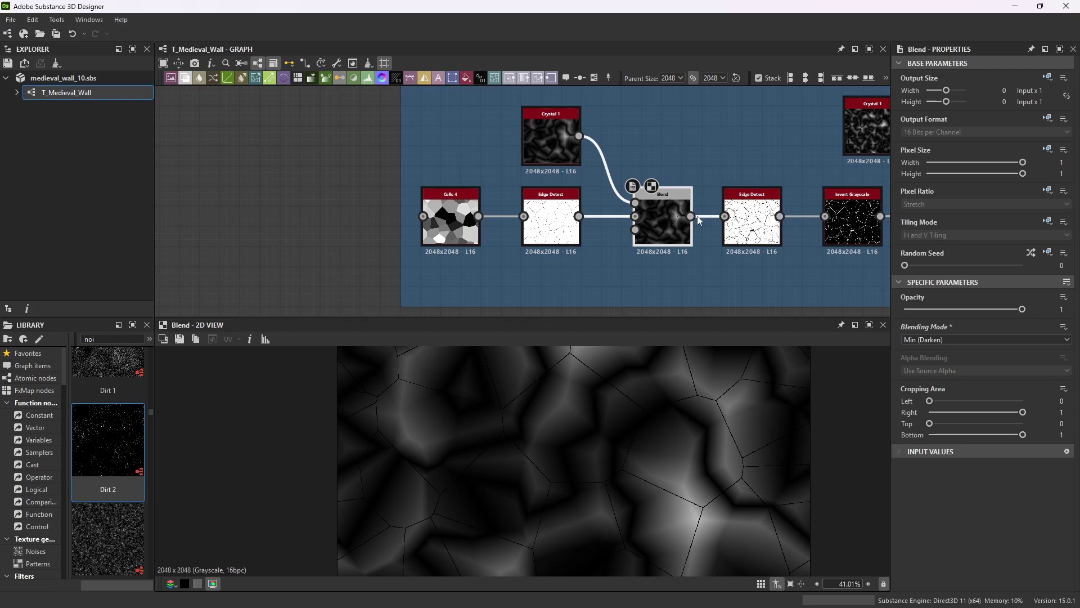
scroll(715, 410, "up", 5)
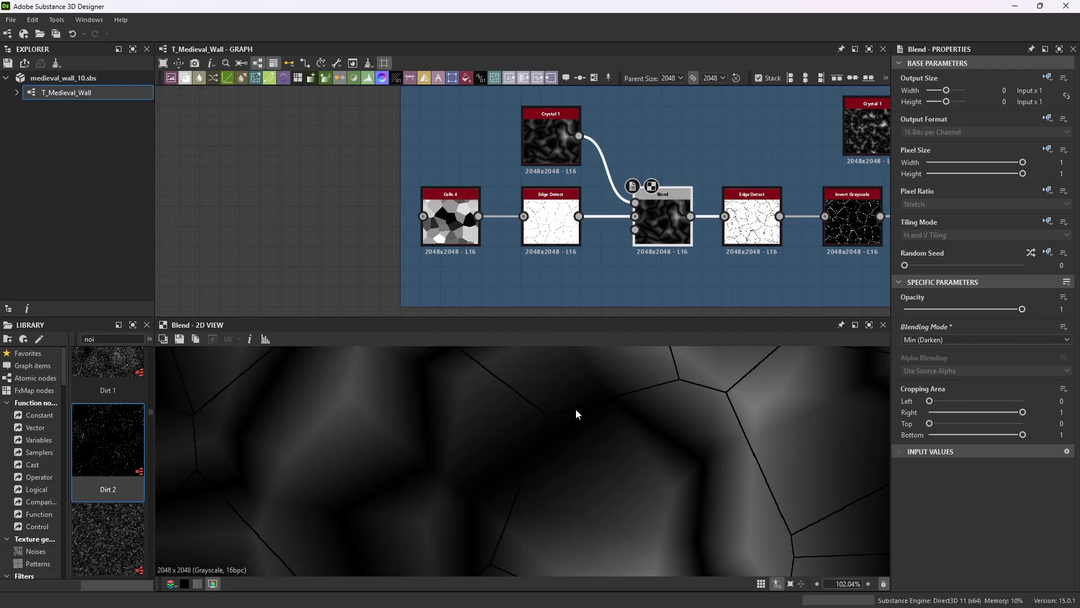
scroll(742, 198, "up", 5)
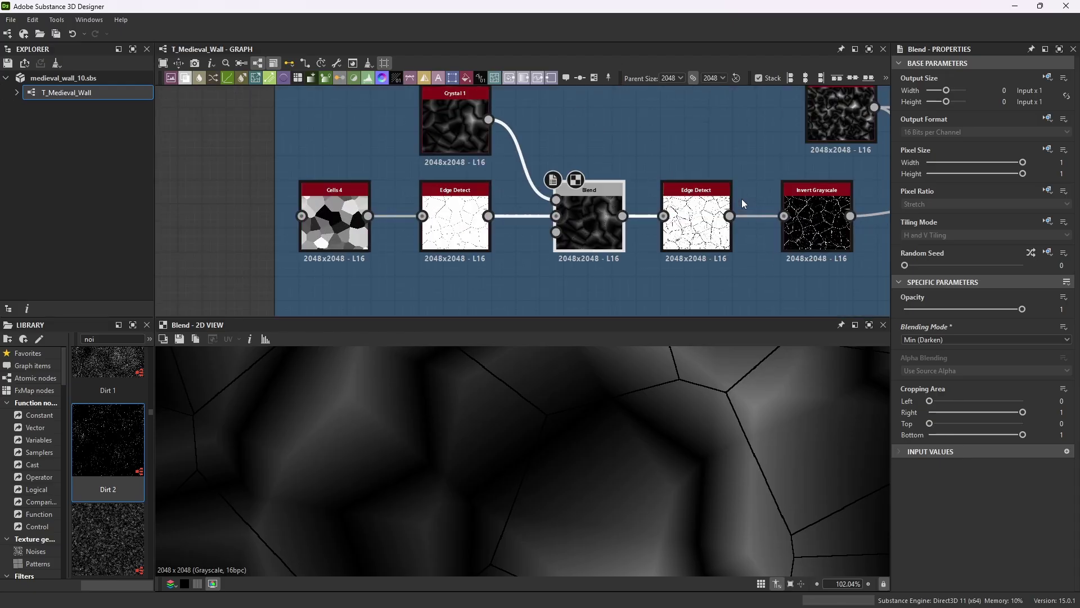
- Display the second Edge Detect node after the Blend and examine its crack lines and instance parameters
double_click(707, 182)
scroll(529, 447, "down", 5)
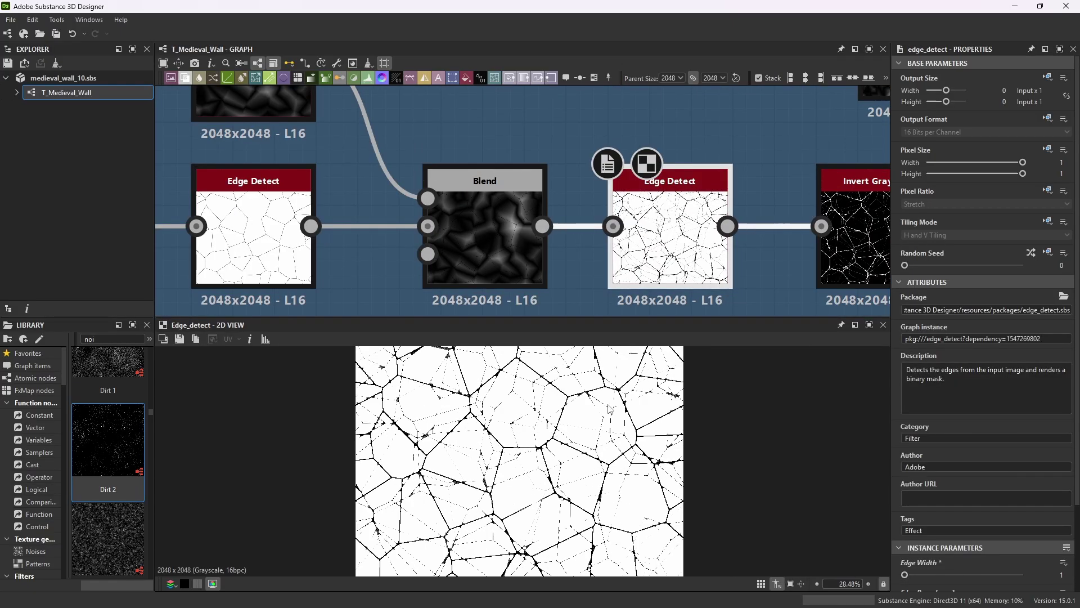
scroll(564, 428, "up", 4)
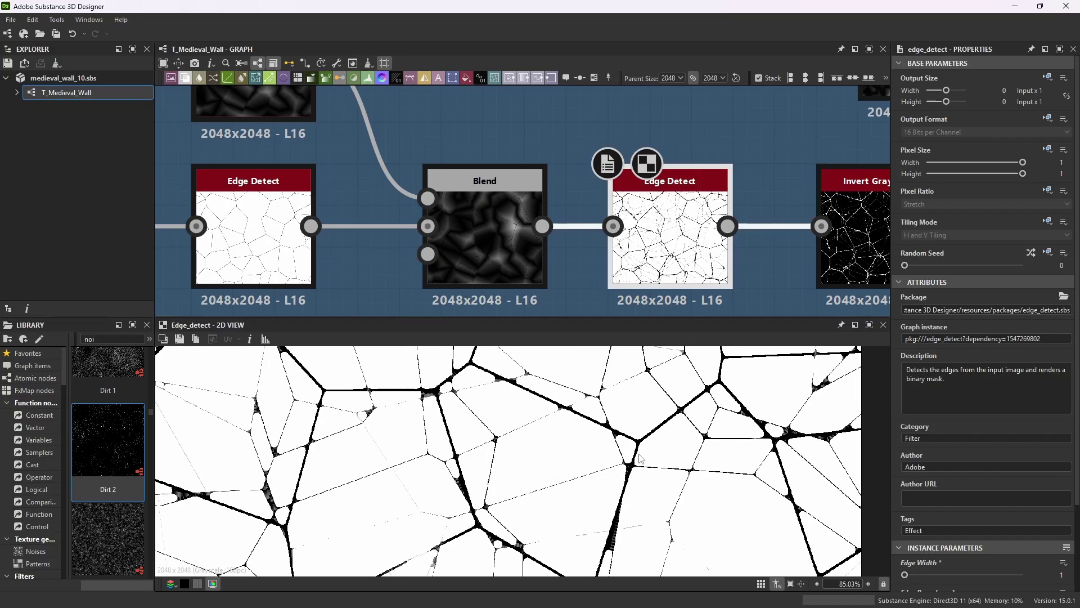
scroll(707, 136, "down", 3)
scroll(708, 136, "up", 2)
scroll(944, 480, "down", 3)
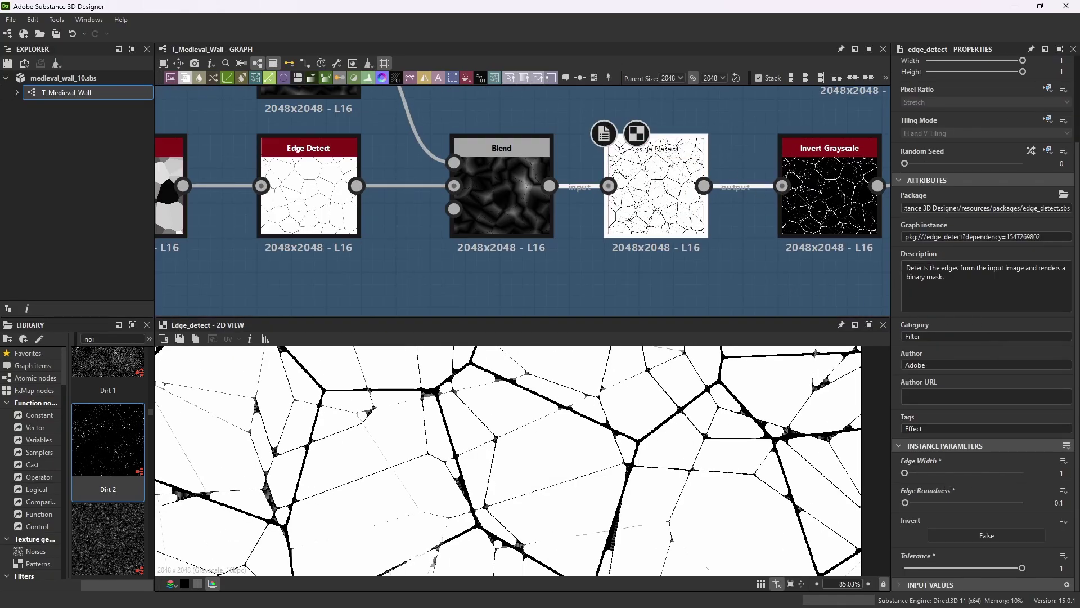
- Trace the crack chain from Cells 4 through the Blend and second Edge Detect towards Invert Grayscale
scroll(683, 153, "down", 2)
scroll(723, 201, "up", 2)
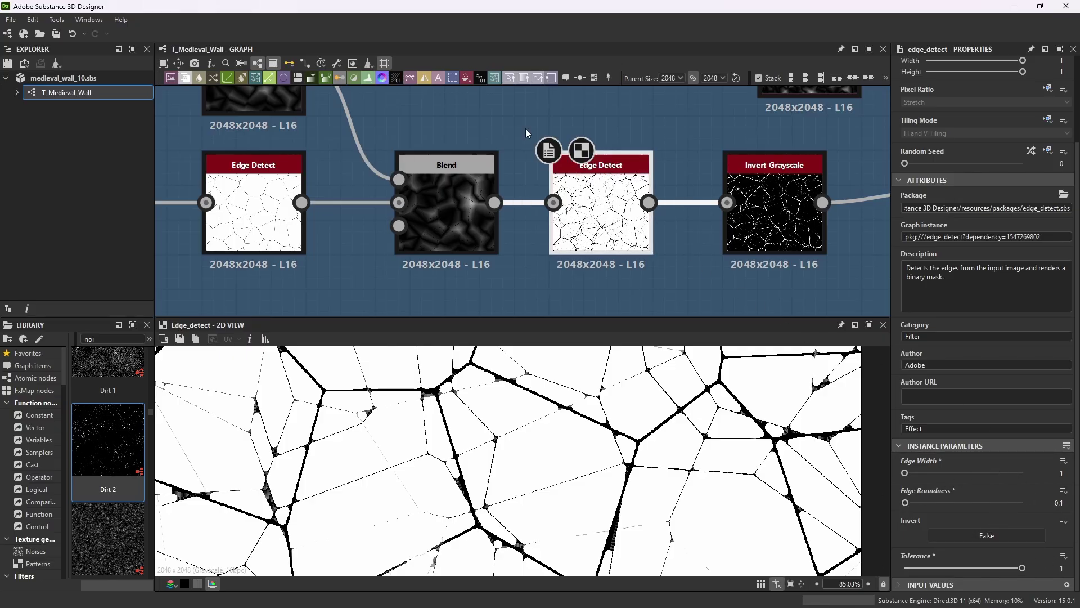
scroll(630, 145, "down", 3)
scroll(628, 147, "up", 4)
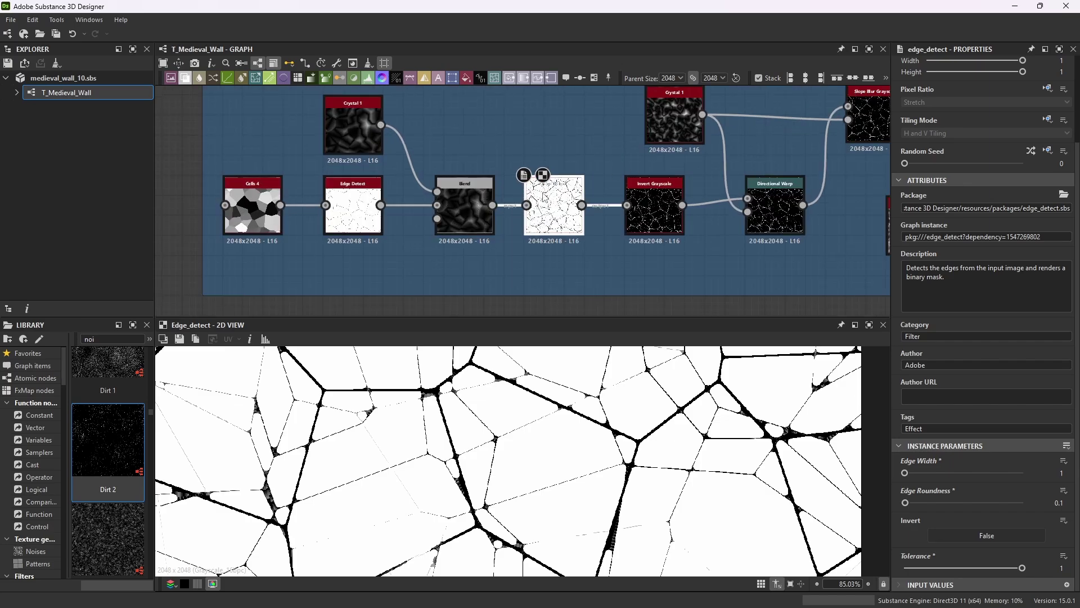
scroll(661, 215, "down", 3)
scroll(631, 171, "up", 3)
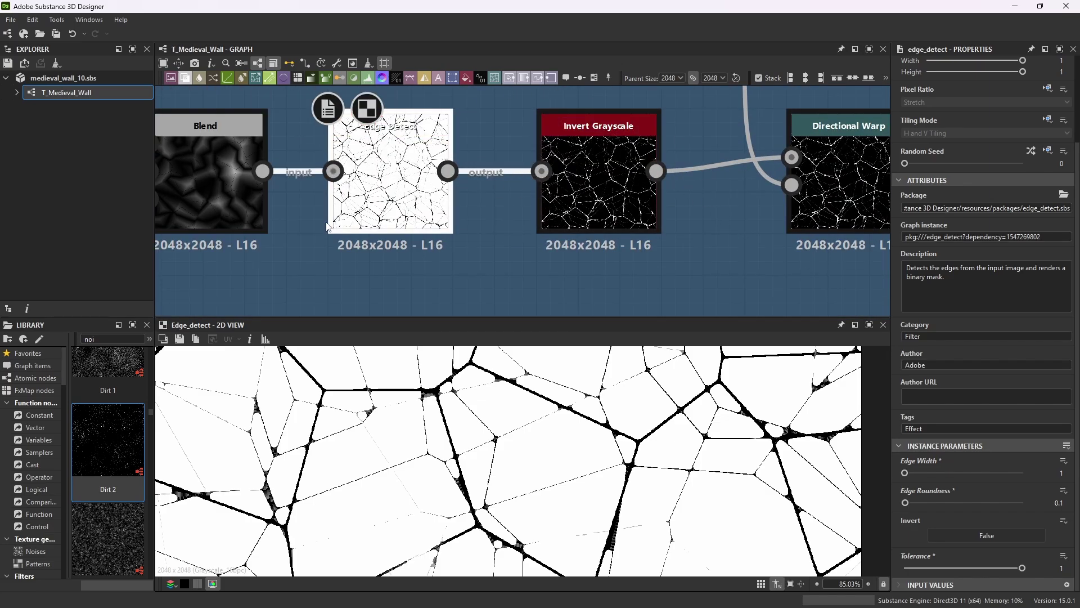
- Display the Invert Grayscale result, examine its crack pattern and follow its output into Directional Warp
double_click(636, 130)
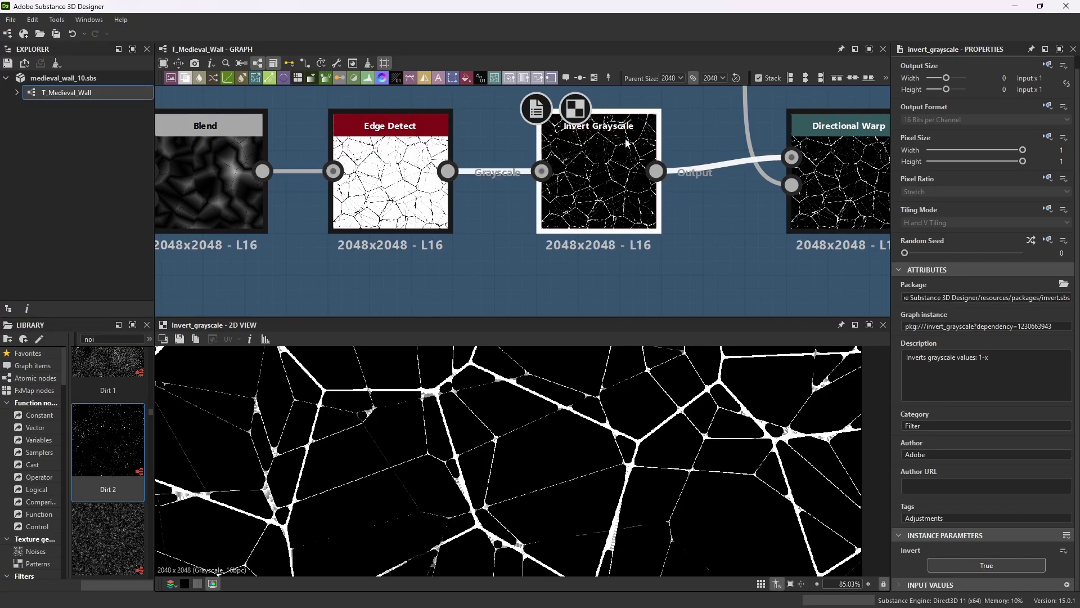
scroll(625, 445, "down", 3)
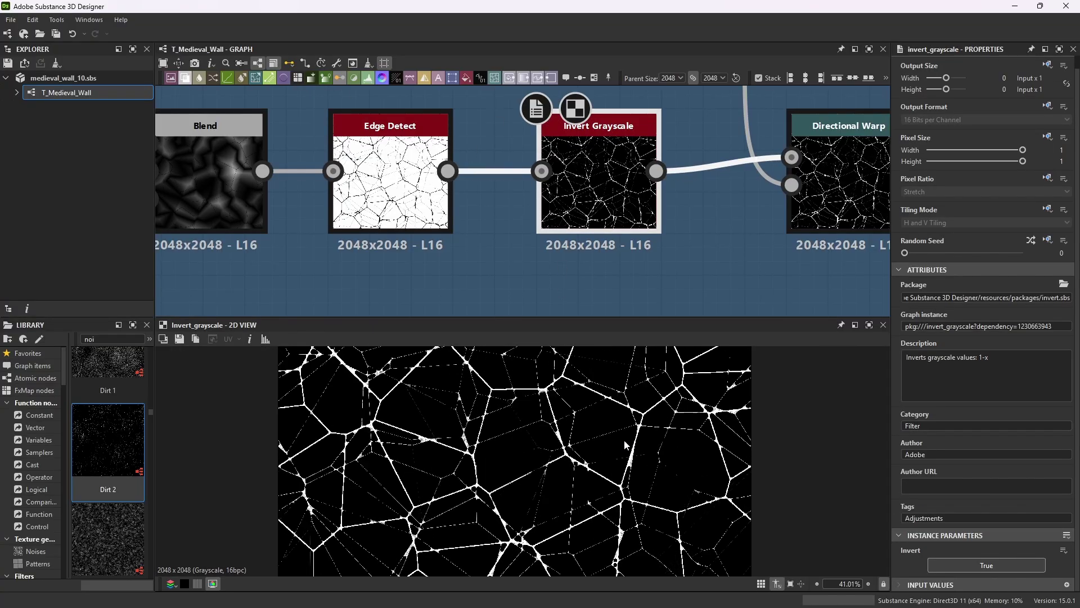
scroll(623, 174, "down", 5)
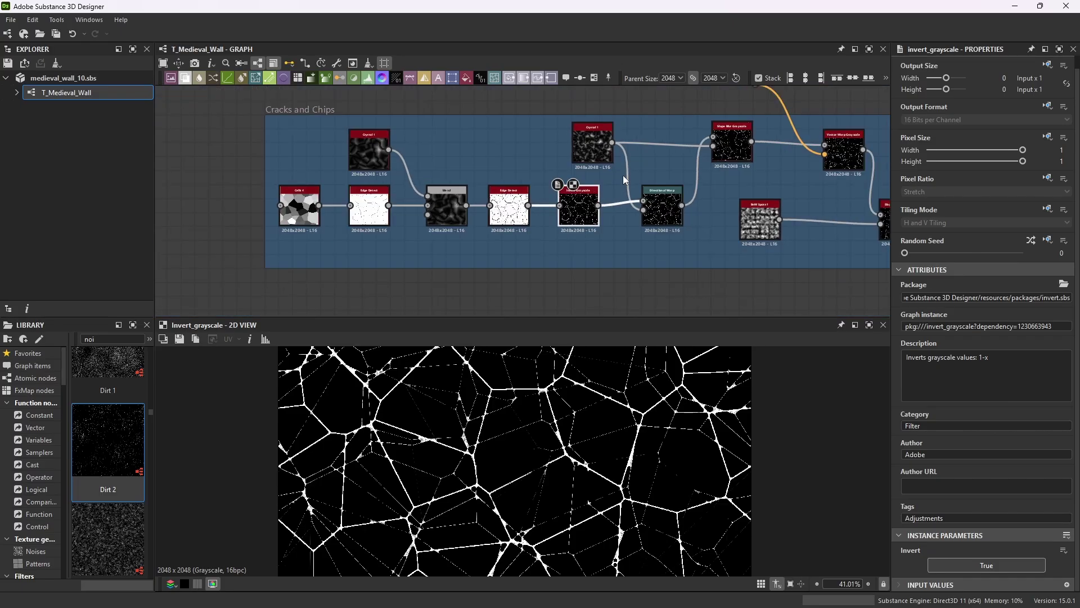
scroll(684, 210, "up", 6)
scroll(622, 203, "down", 3)
scroll(624, 185, "up", 2)
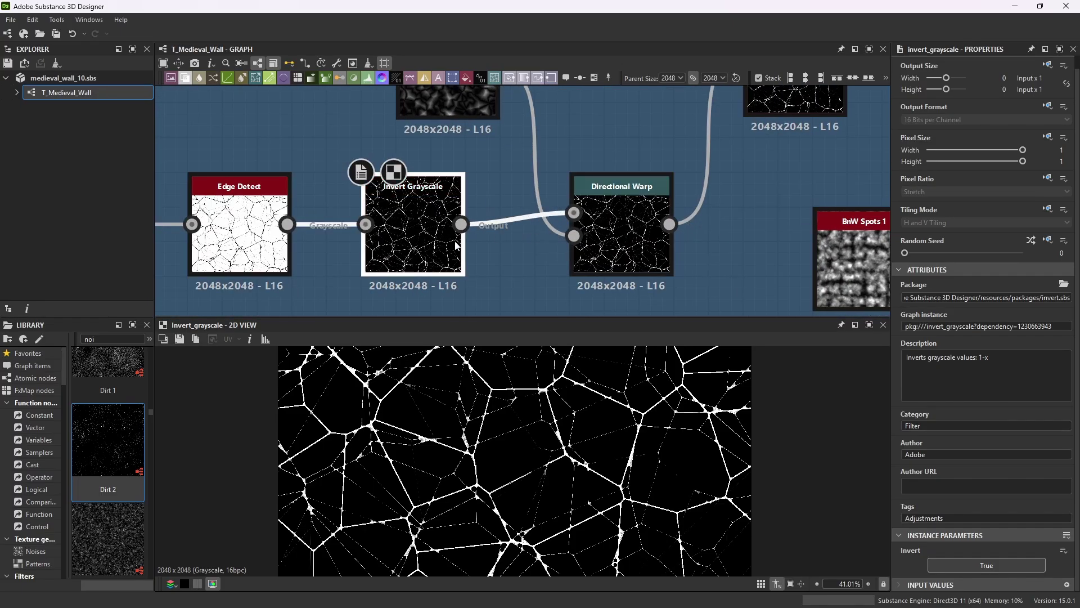
- Display the second Crystal 1 node feeding Directional Warp and Slope Blur Grayscale, and review its scale and disorder
middle_click_drag(457, 94, 506, 147)
scroll(507, 146, "down", 2)
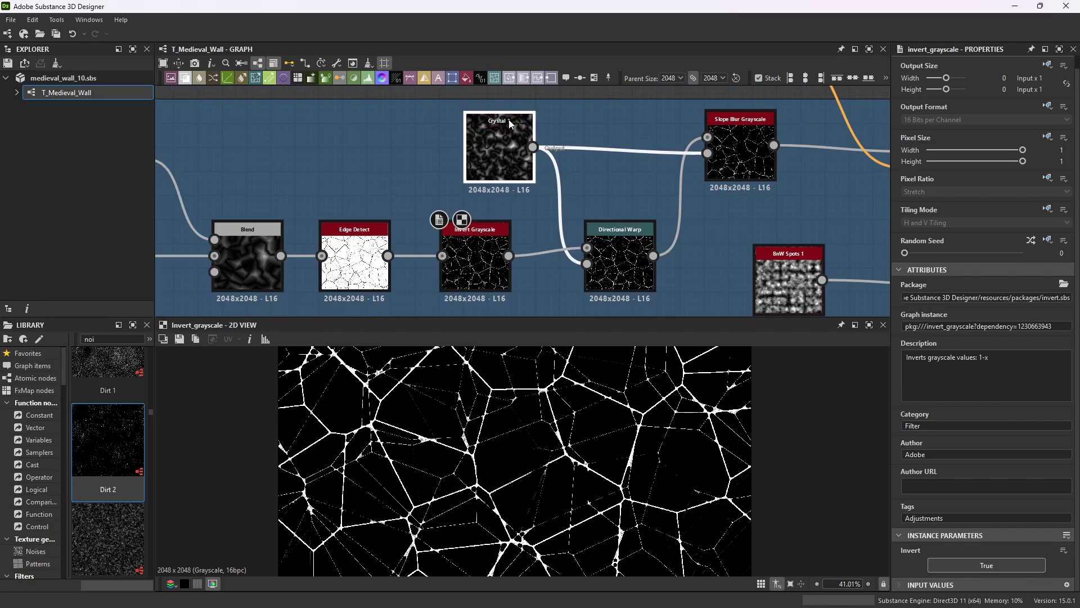
left_click(511, 164)
scroll(978, 520, "down", 2)
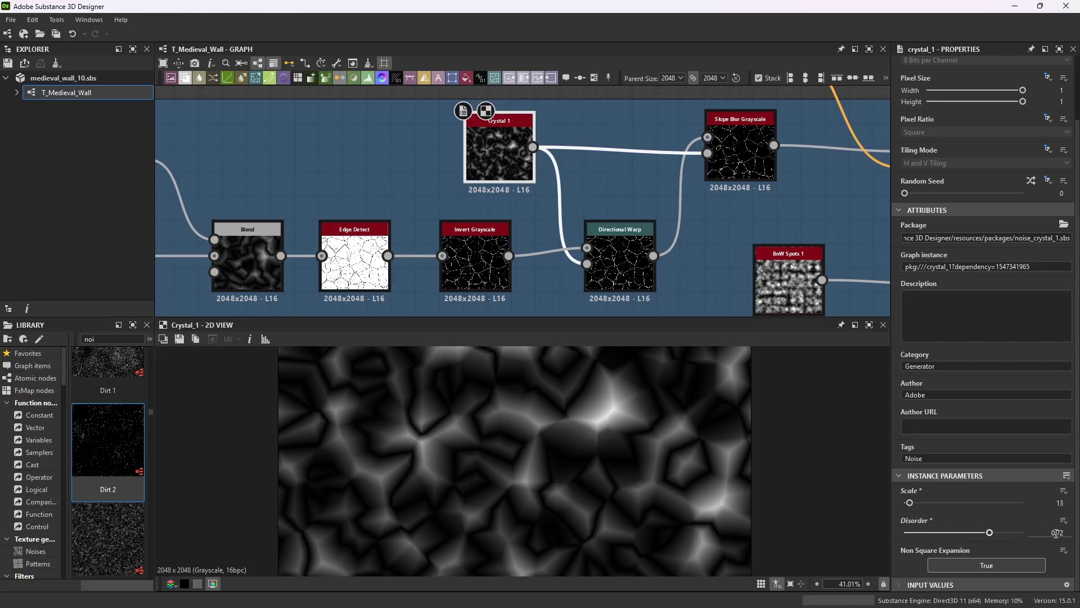
- Display the Directional Warp node, review its intensity and warp angle, and examine the warped cracks up close
left_click(621, 238)
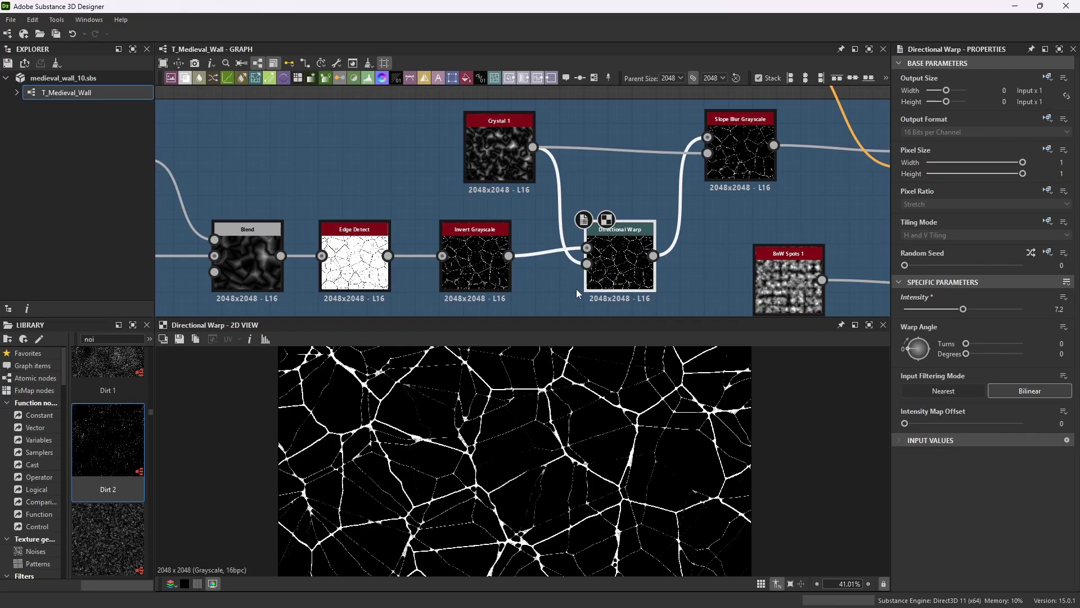
scroll(670, 438, "up", 3)
scroll(669, 438, "up", 1)
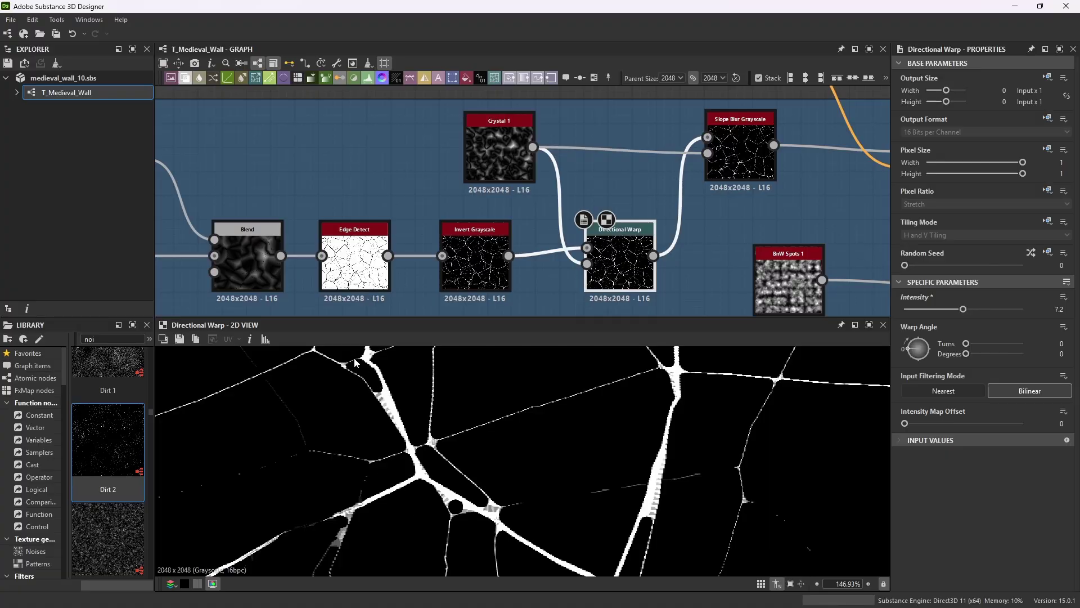
- Display the Slope Blur Grayscale node after Directional Warp, nudge it slightly upward in the graph, and review its samples, intensity and mode
scroll(609, 422, "down", 1)
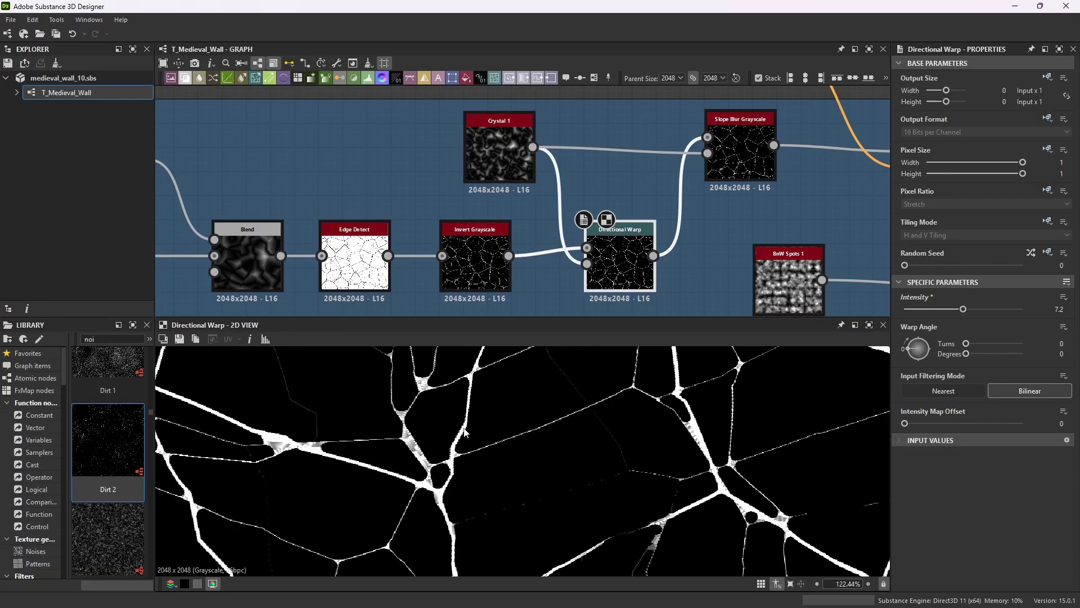
scroll(535, 405, "down", 3)
middle_click_drag(500, 391, 685, 487)
scroll(681, 242, "down", 2)
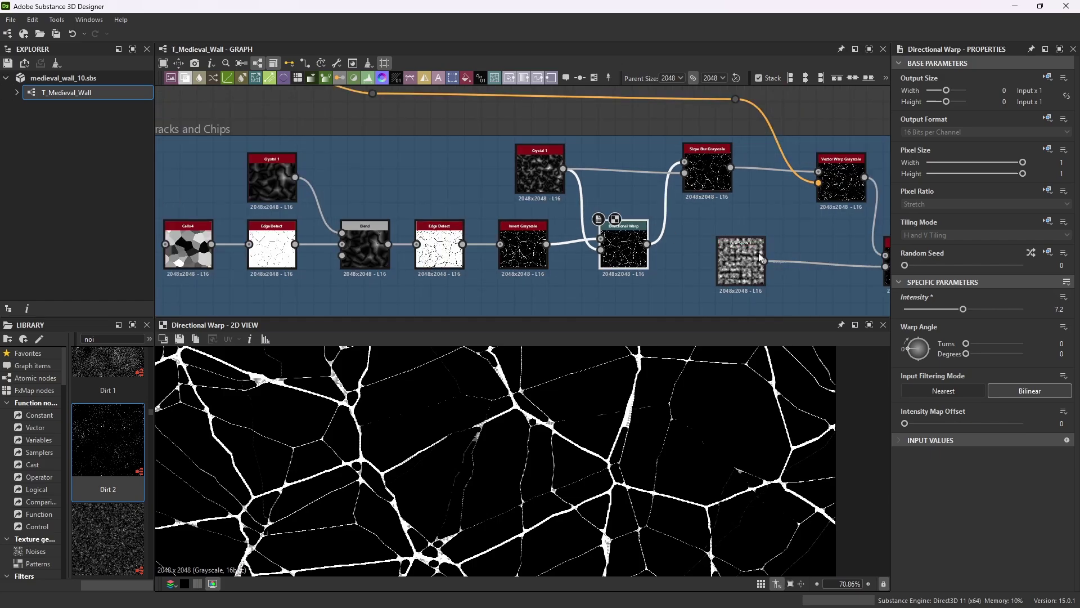
scroll(707, 213, "up", 2)
left_click(708, 224)
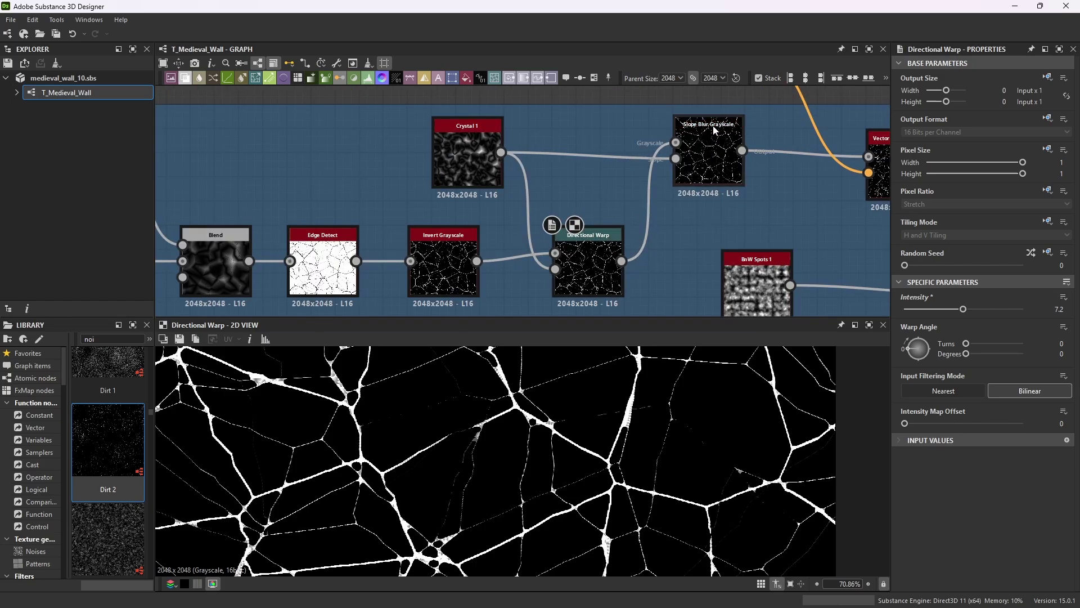
left_click_drag(716, 128, 716, 119)
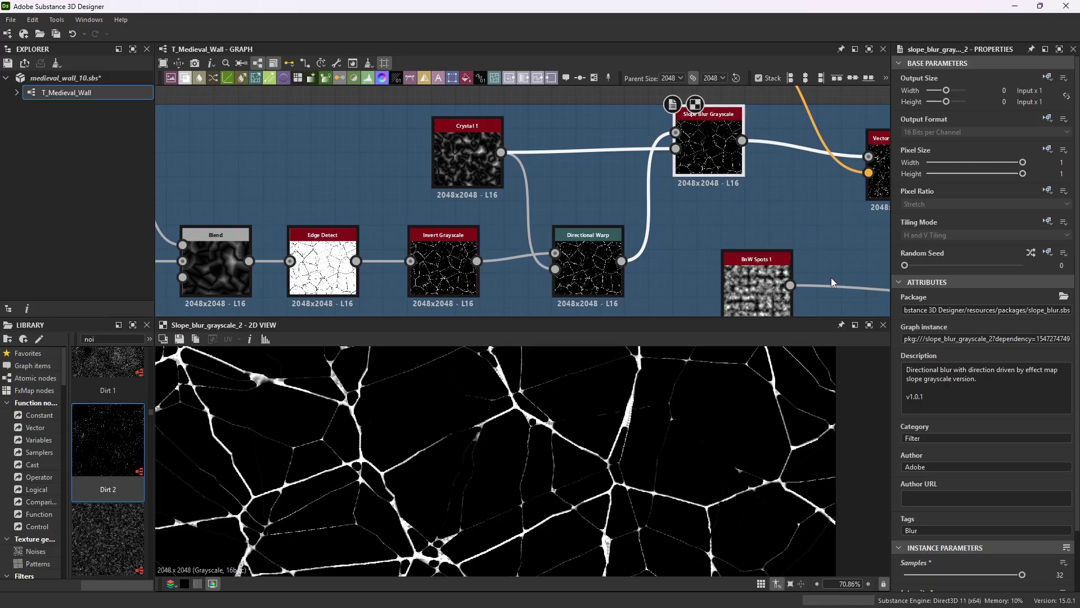
scroll(996, 529, "down", 2)
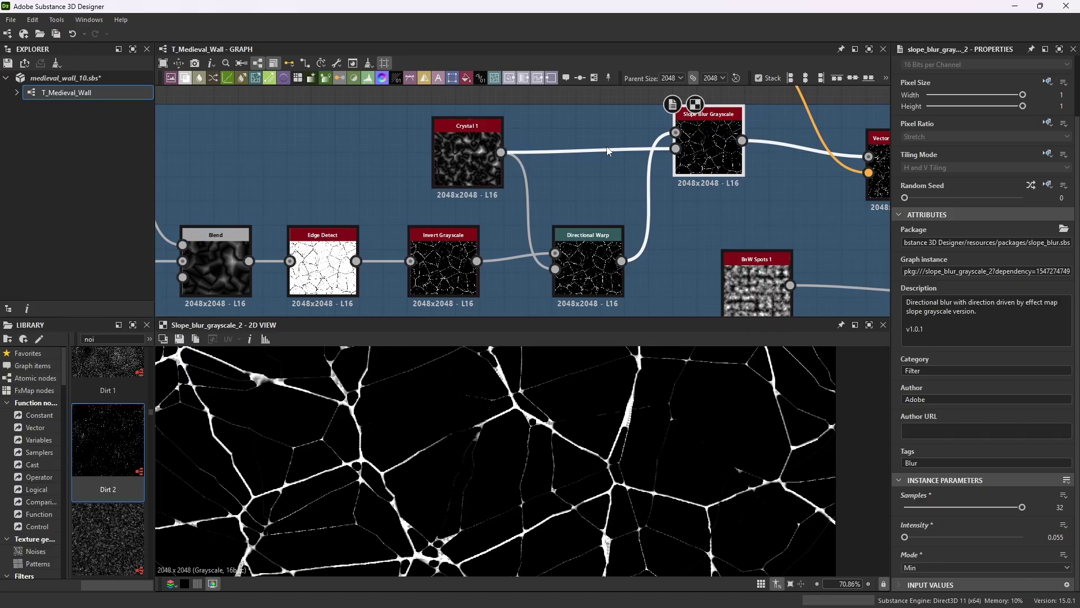
- Compare the Directional Warp and Slope Blur Grayscale results, examining up close how the slope blur alters the crack edges
left_click(600, 266)
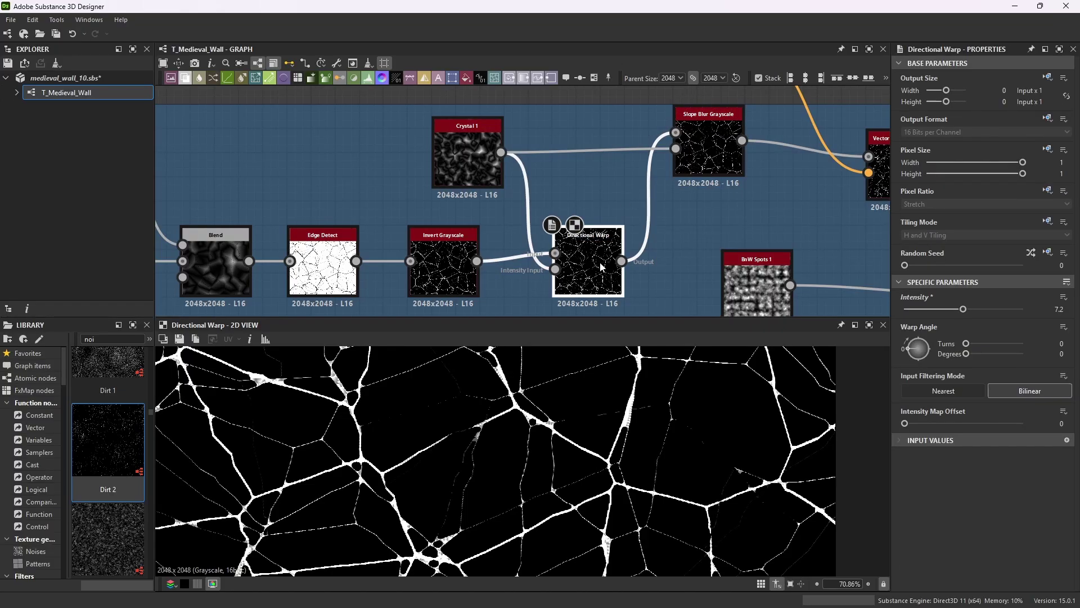
left_click(700, 162)
scroll(508, 485, "up", 6)
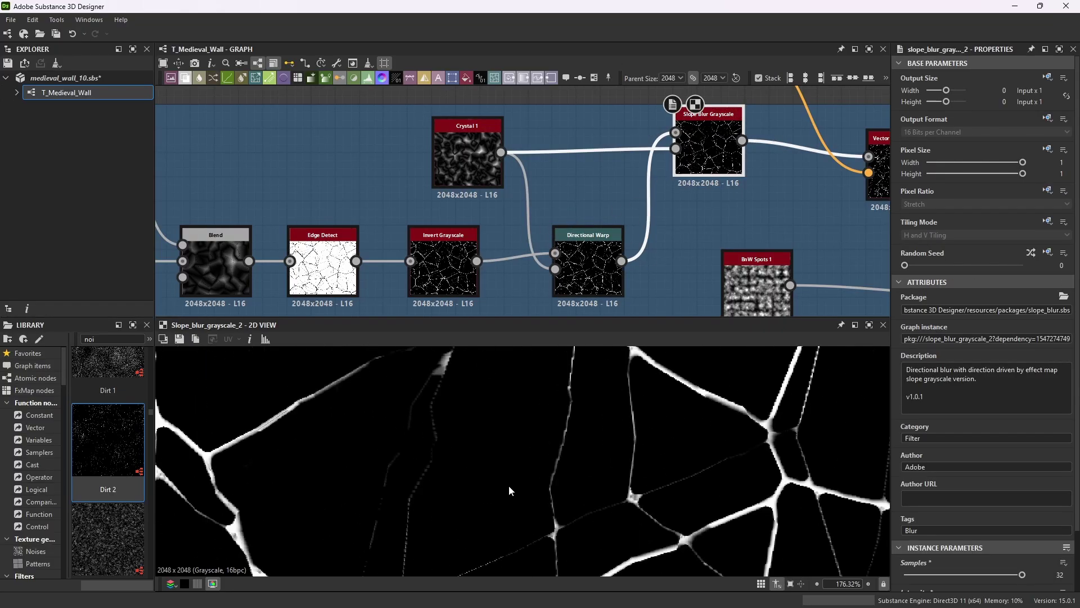
scroll(632, 442, "down", 5)
scroll(480, 443, "up", 3)
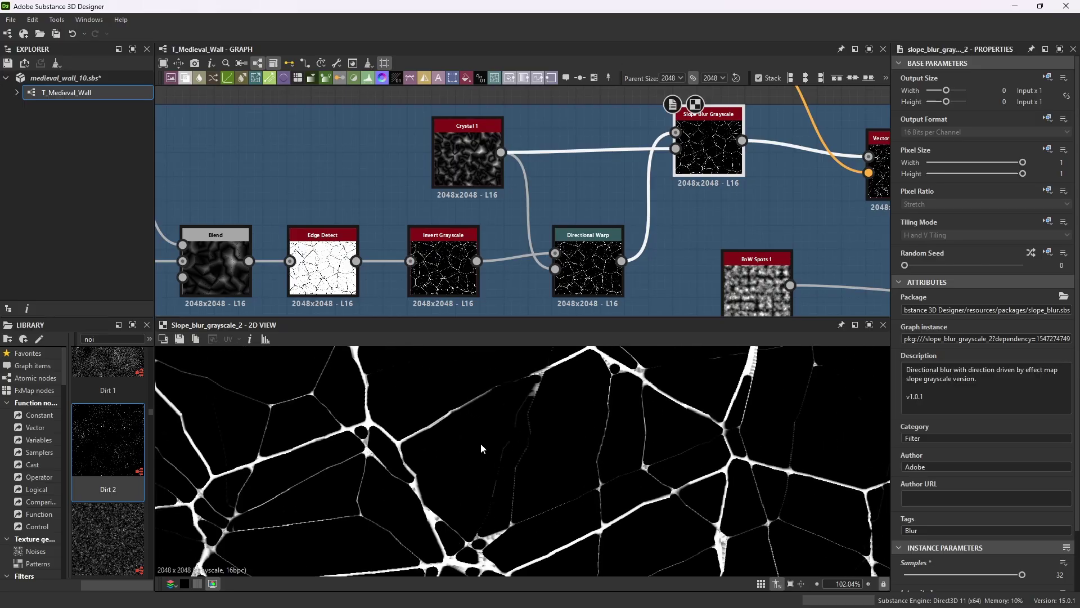
scroll(472, 385, "up", 2)
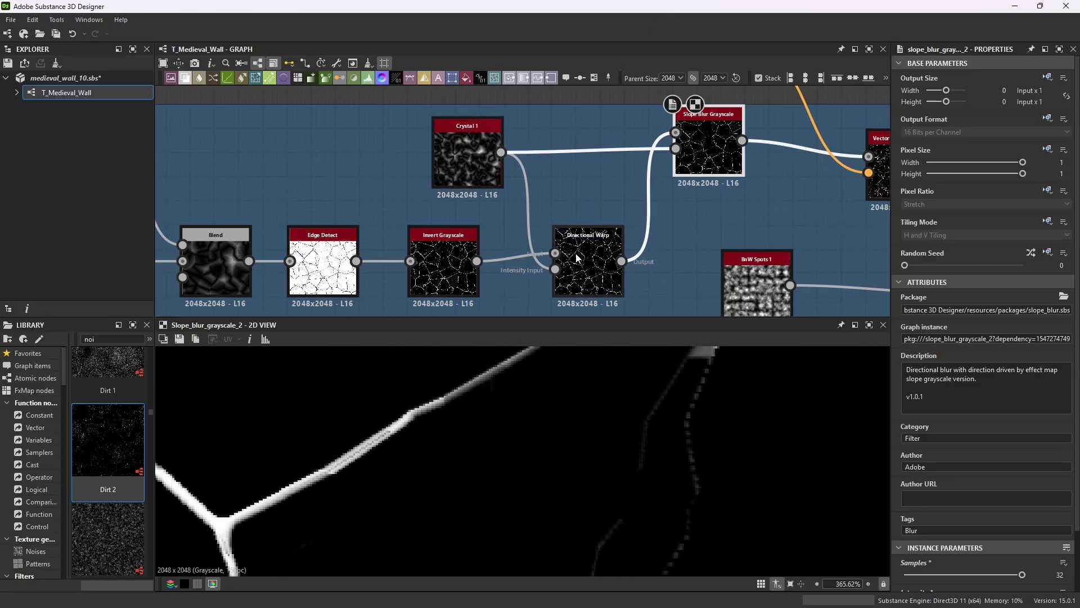
double_click(588, 264)
double_click(726, 164)
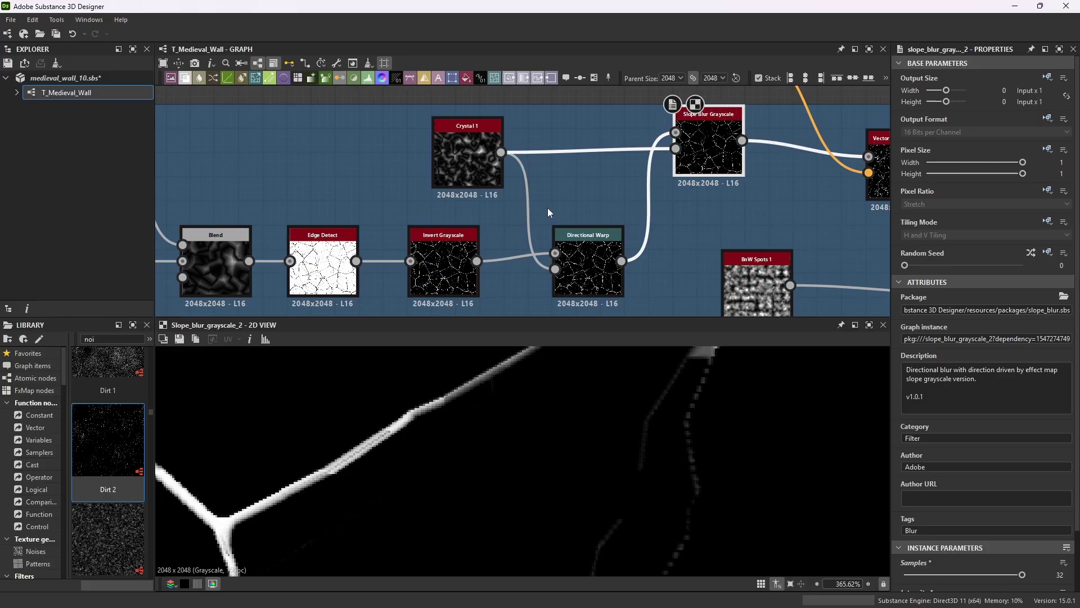
- Follow the Slope Blur Grayscale output into Vector Warp Grayscale and examine that node's input and vector map connections
scroll(548, 208, "down", 4)
scroll(732, 208, "up", 3)
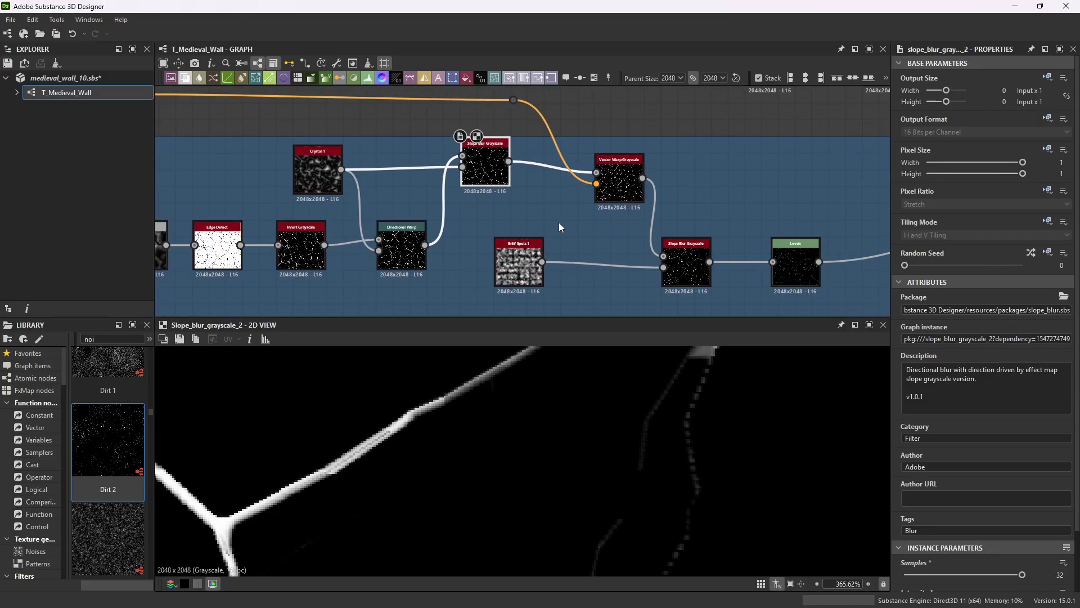
scroll(619, 189, "up", 5)
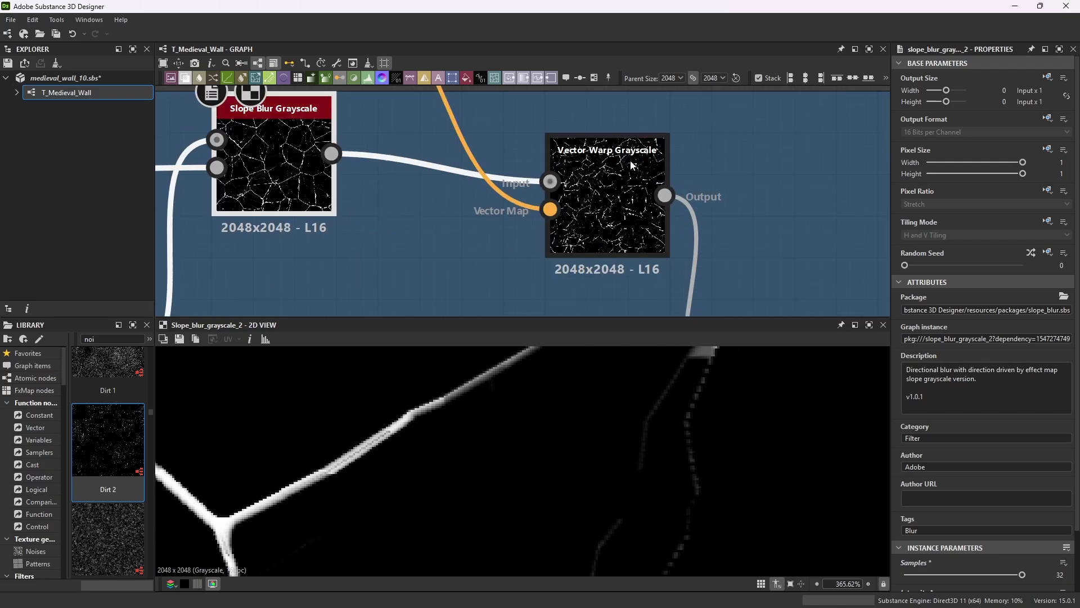
scroll(619, 191, "down", 1)
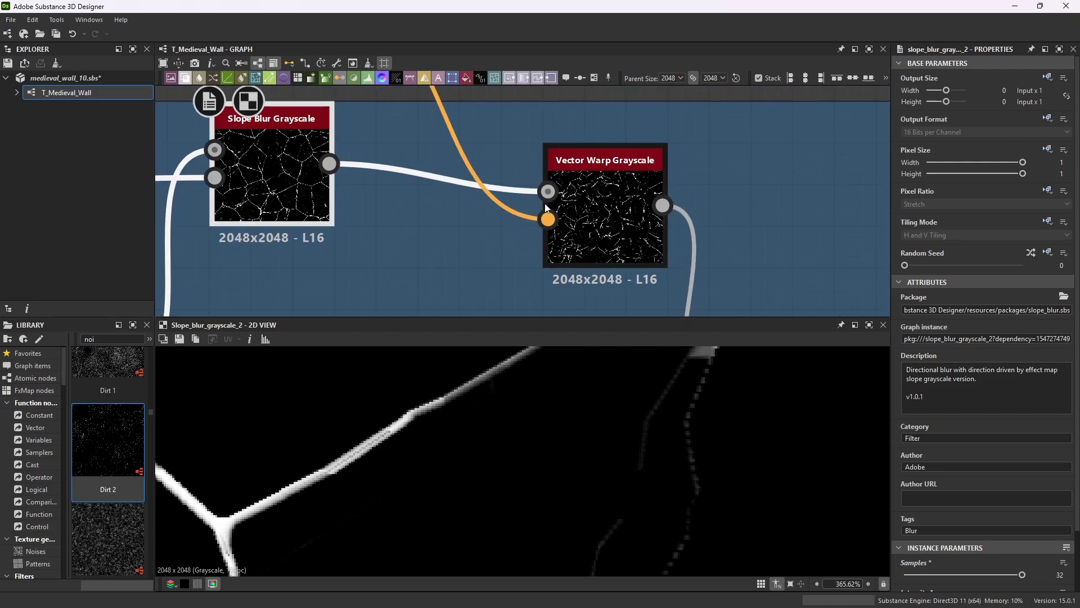
- Preview the Vector Warp Grayscale node in Cracks and Chips and trace its vector map input back to Flood Fill to Random Color
double_click(625, 181)
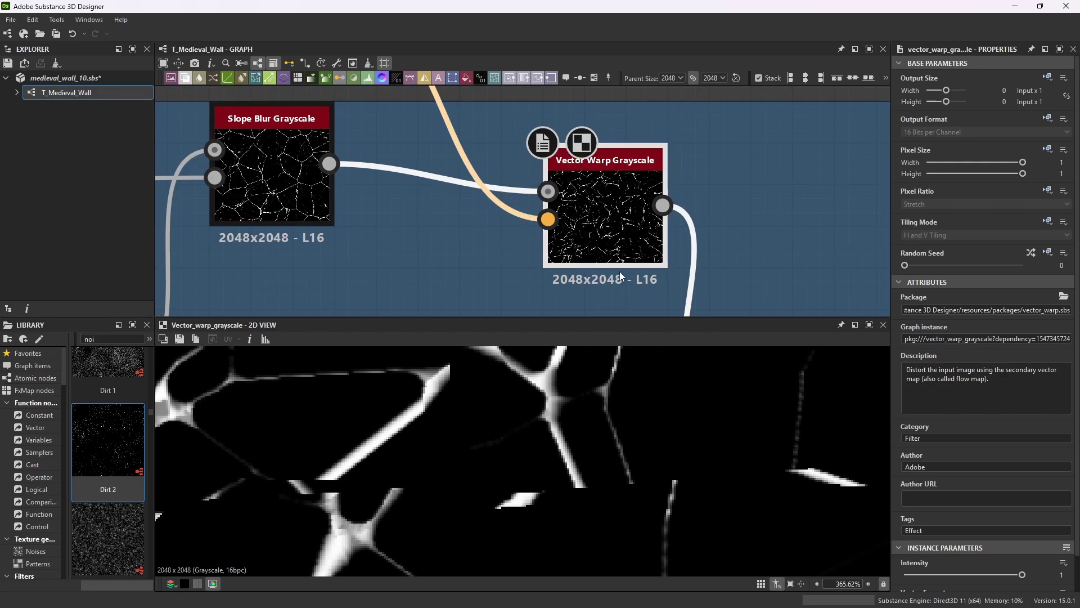
scroll(625, 182, "down", 10)
scroll(652, 176, "up", 10)
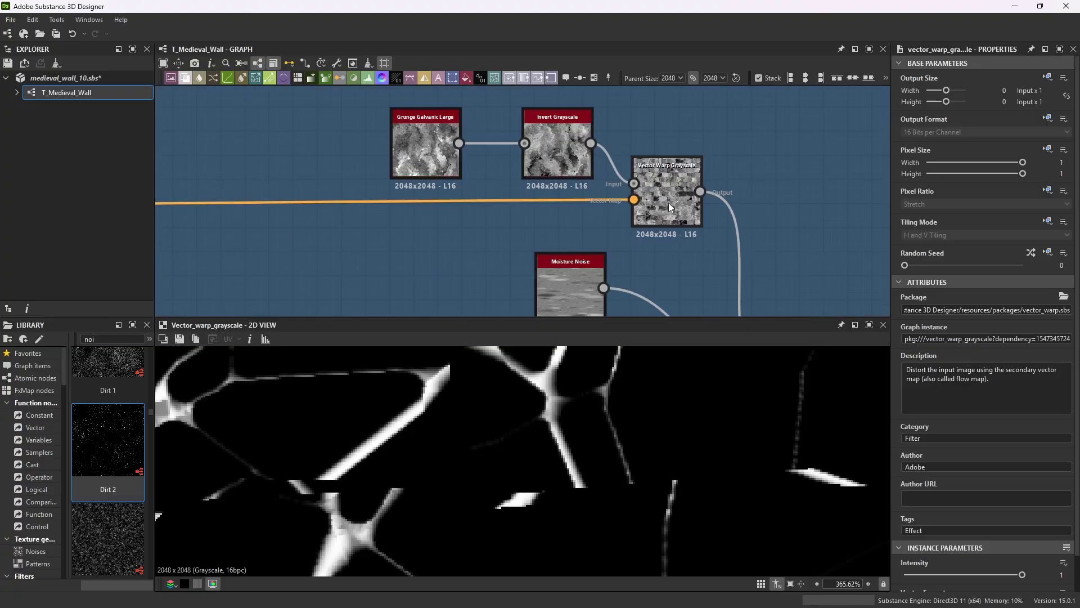
scroll(725, 167, "down", 8)
scroll(711, 176, "up", 4)
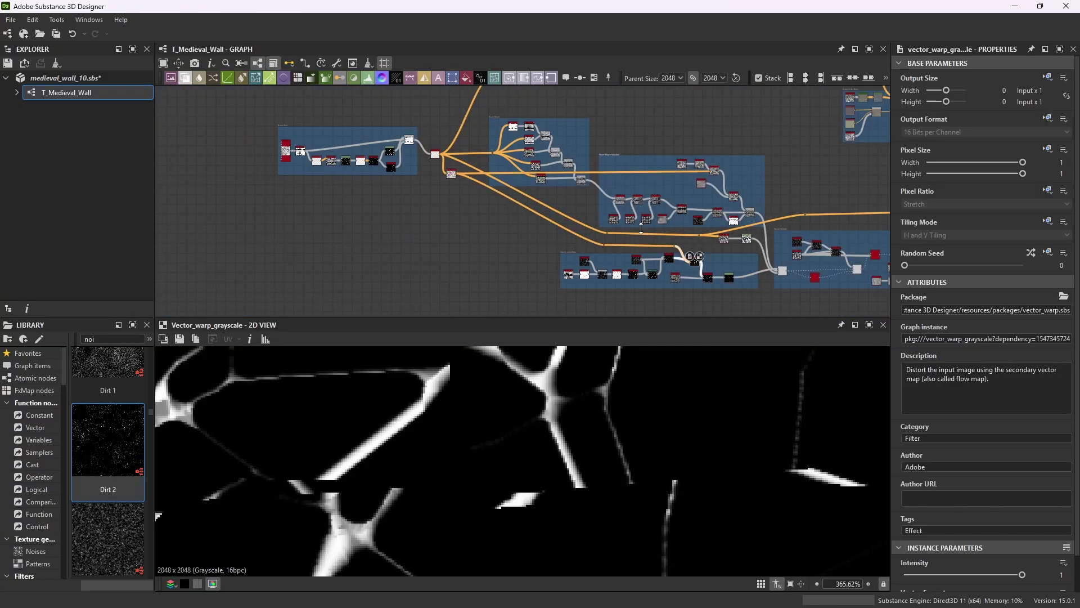
scroll(360, 141, "up", 10)
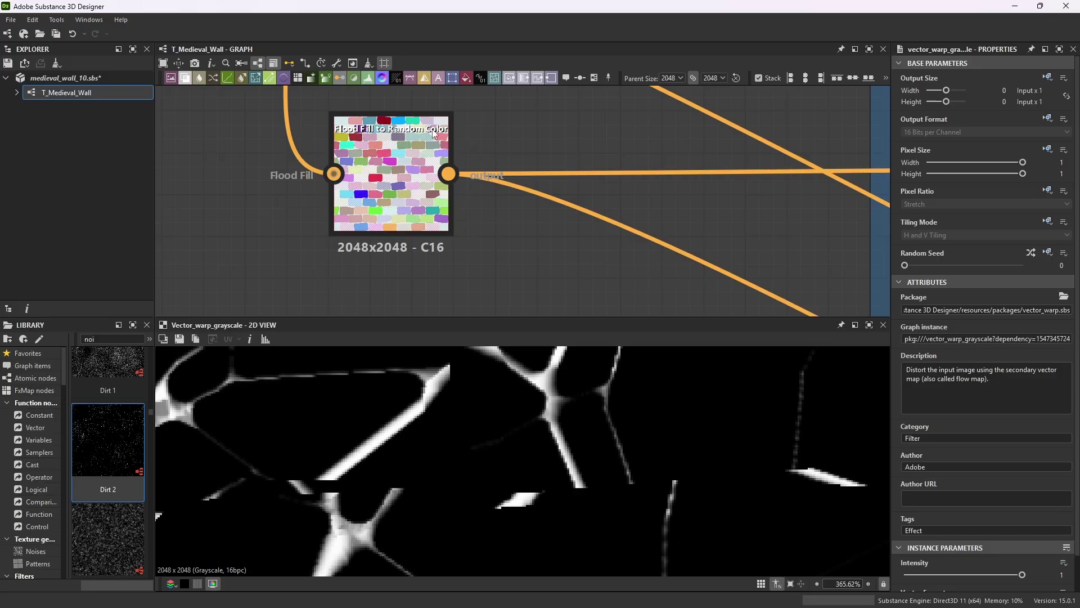
scroll(457, 162, "down", 8)
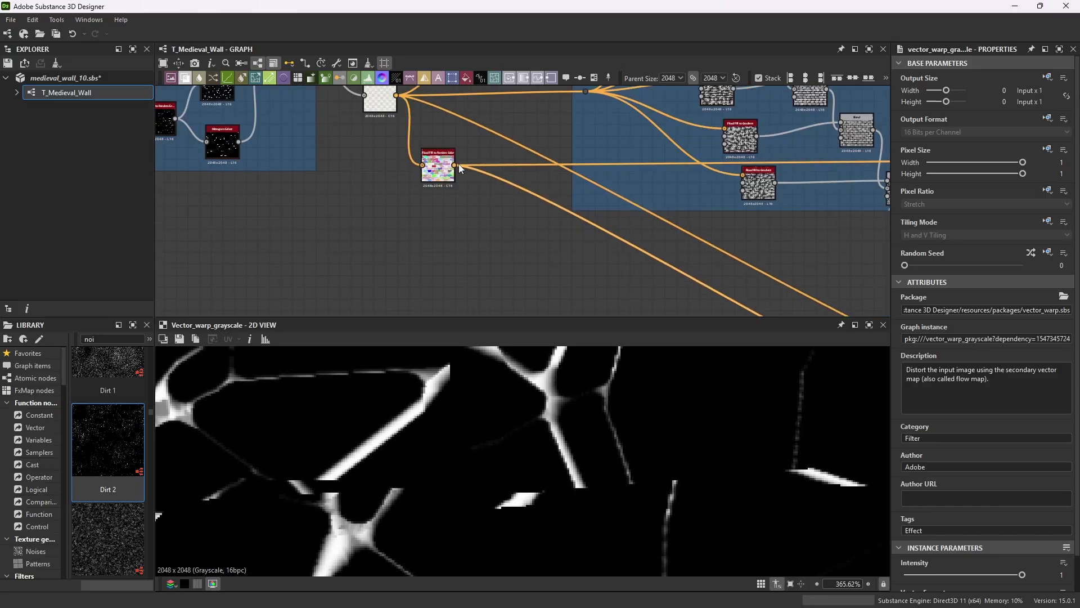
scroll(662, 246, "up", 10)
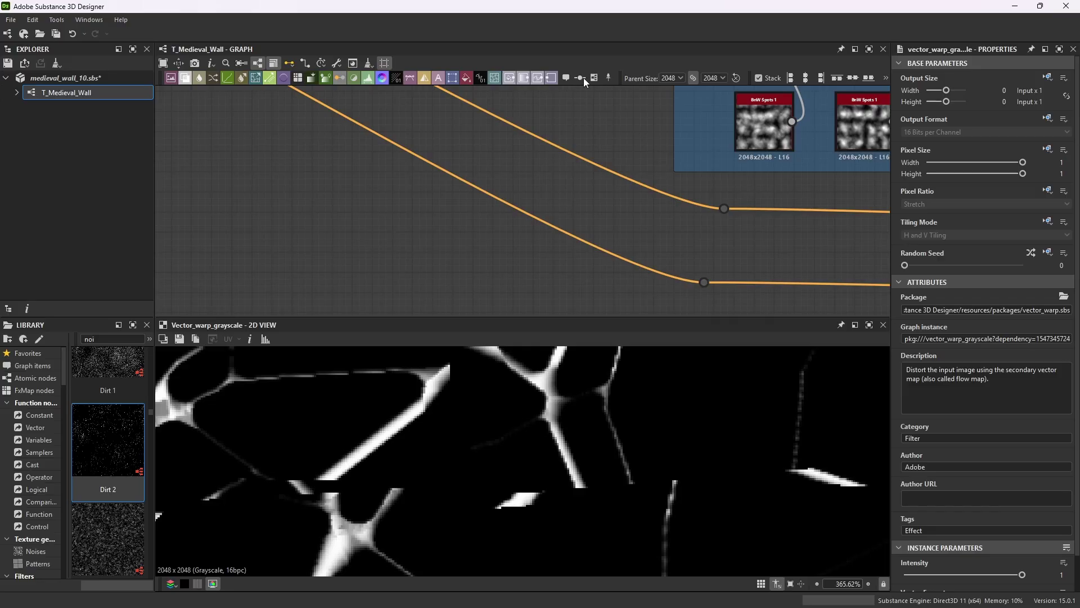
scroll(723, 219, "down", 8)
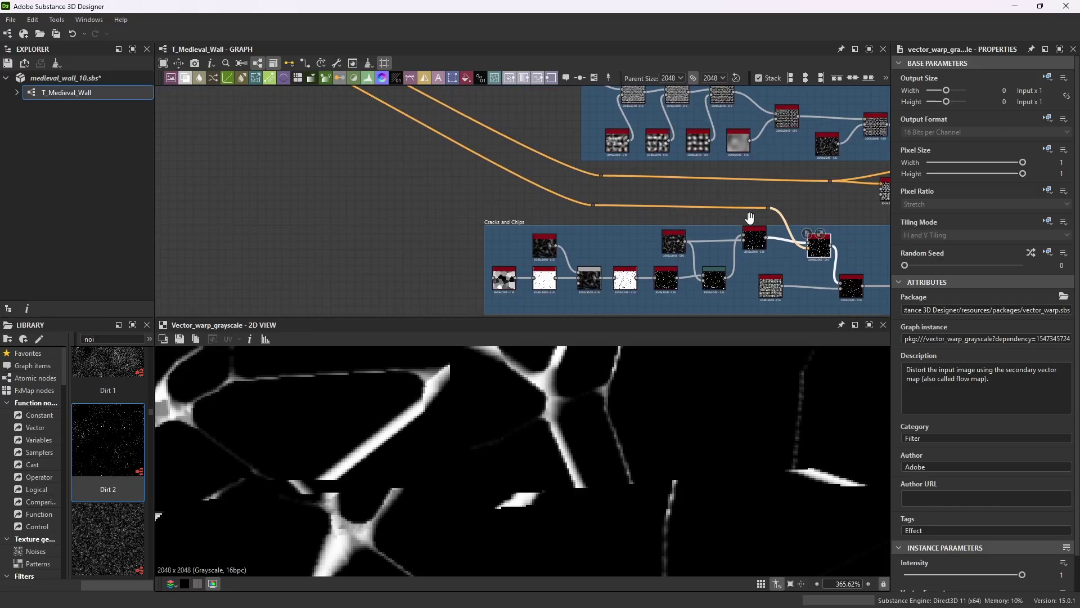
scroll(815, 243, "up", 6)
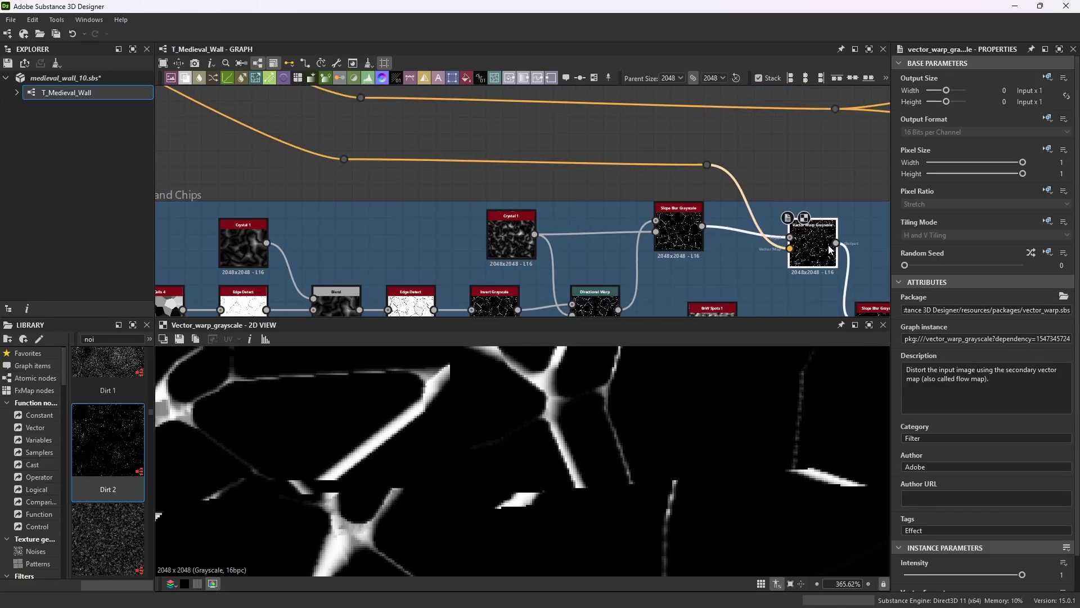
scroll(735, 238, "up", 4)
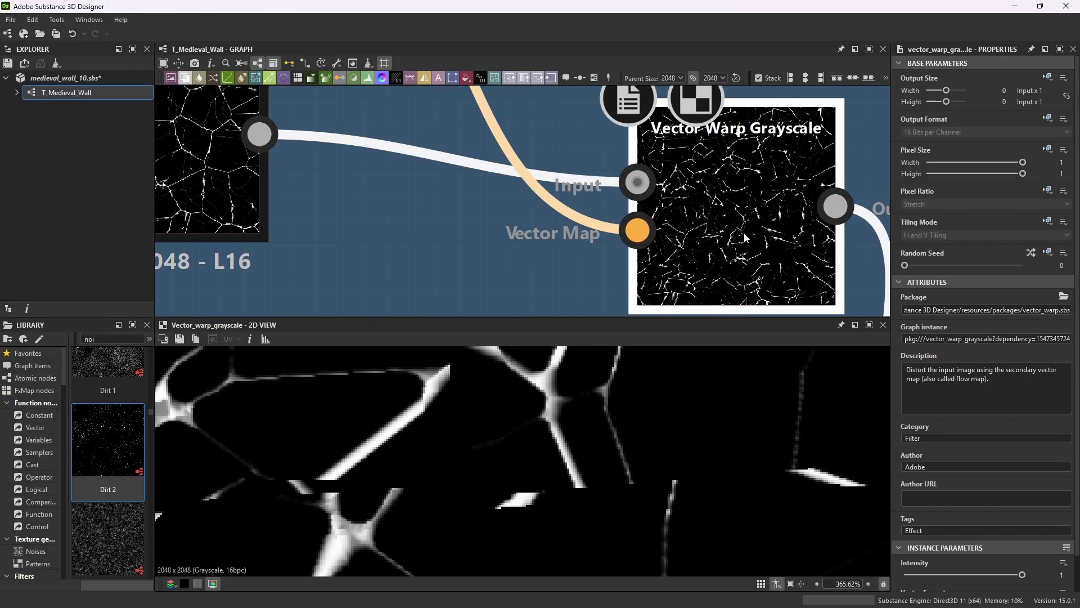
- Examine the Vector Warp Grayscale output across the whole texture in a maximized 2D view, and restore the layout
left_click(738, 222)
scroll(572, 390, "down", 10)
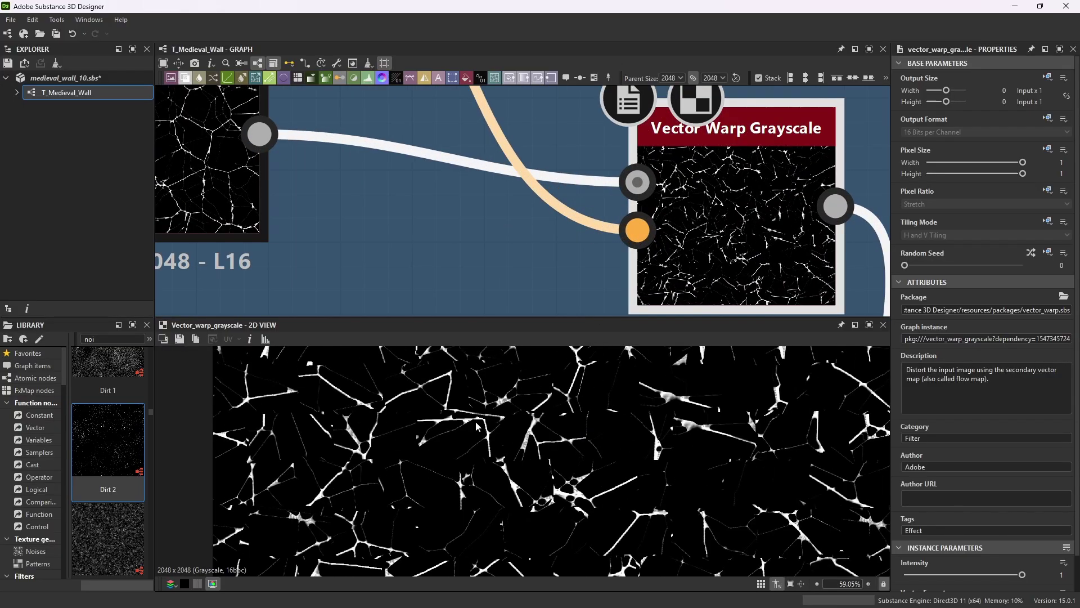
scroll(653, 423, "down", 4)
scroll(646, 422, "up", 6)
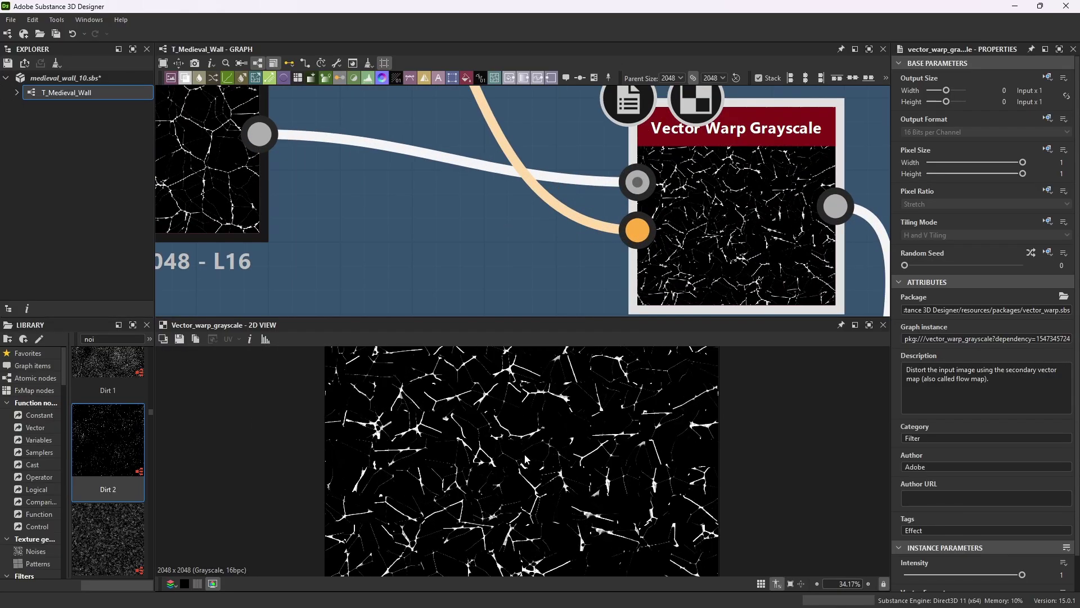
scroll(650, 435, "down", 5)
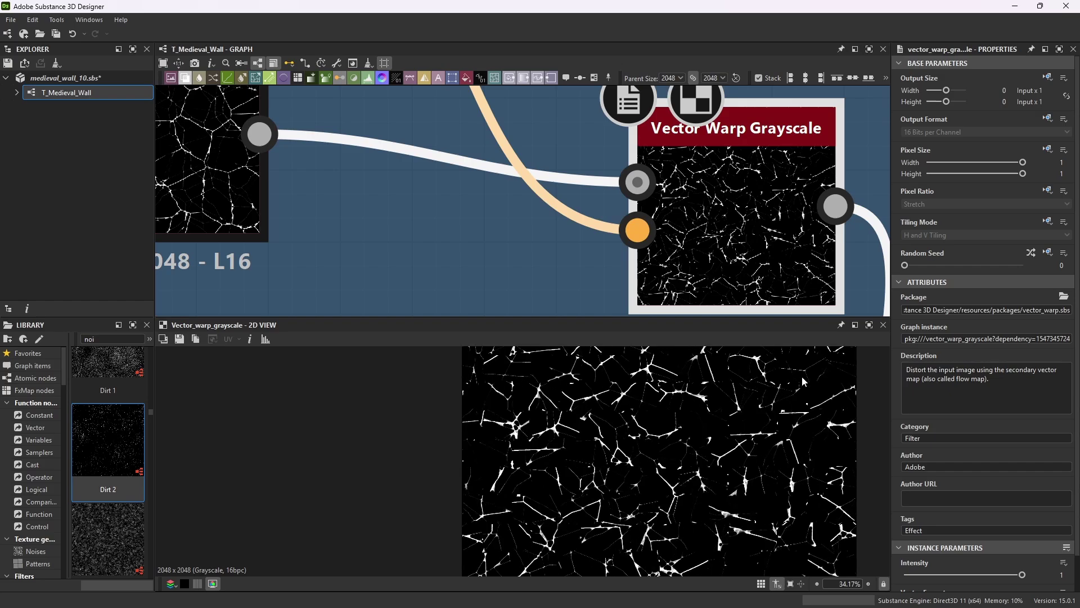
left_click(869, 325)
scroll(617, 325, "up", 5)
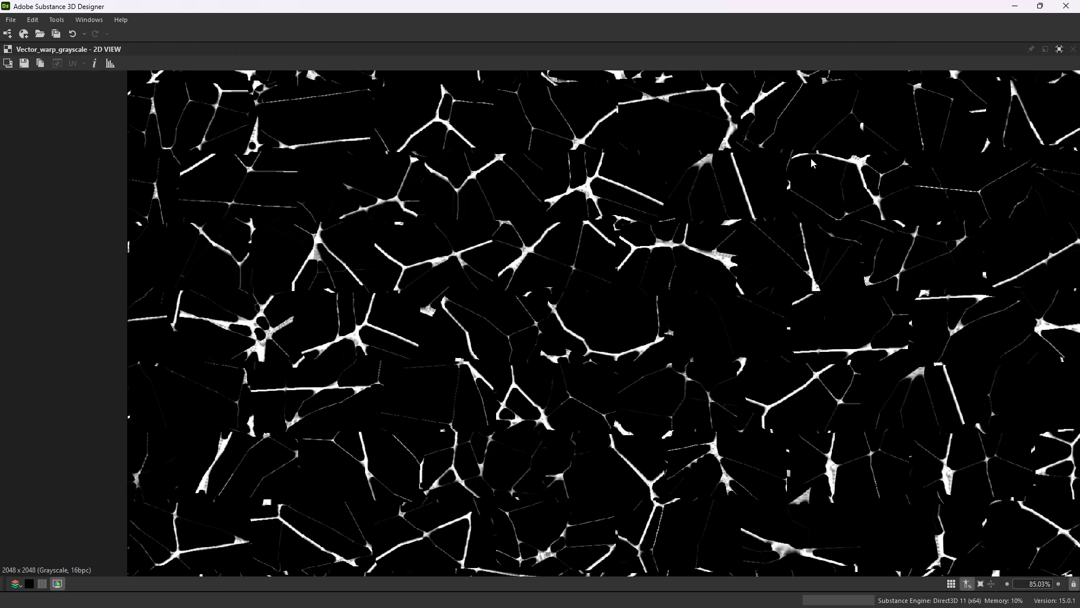
left_click(1059, 49)
scroll(596, 260, "down", 4)
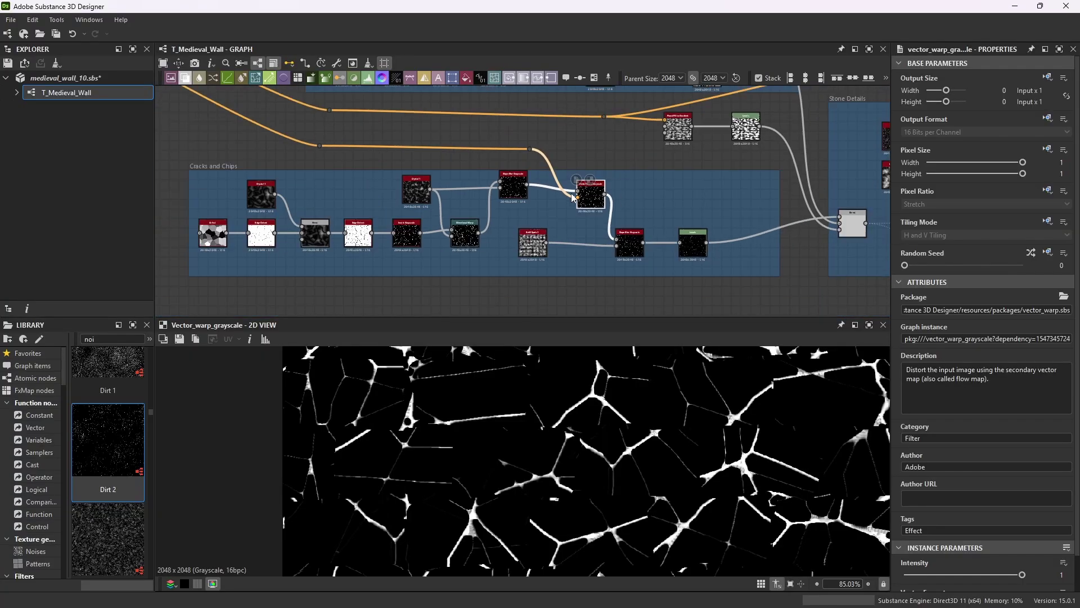
- Preview the BnW Spots 1 node in Cracks and Chips and review its scale, disorder and roughness parameters
scroll(596, 260, "up", 3)
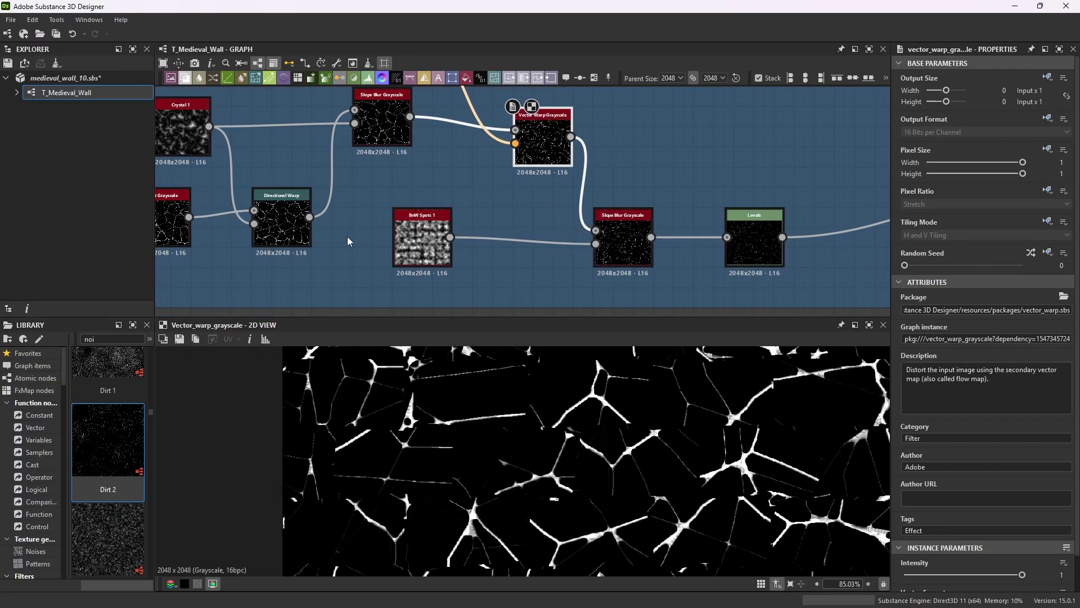
double_click(428, 219)
scroll(987, 442, "down", 3)
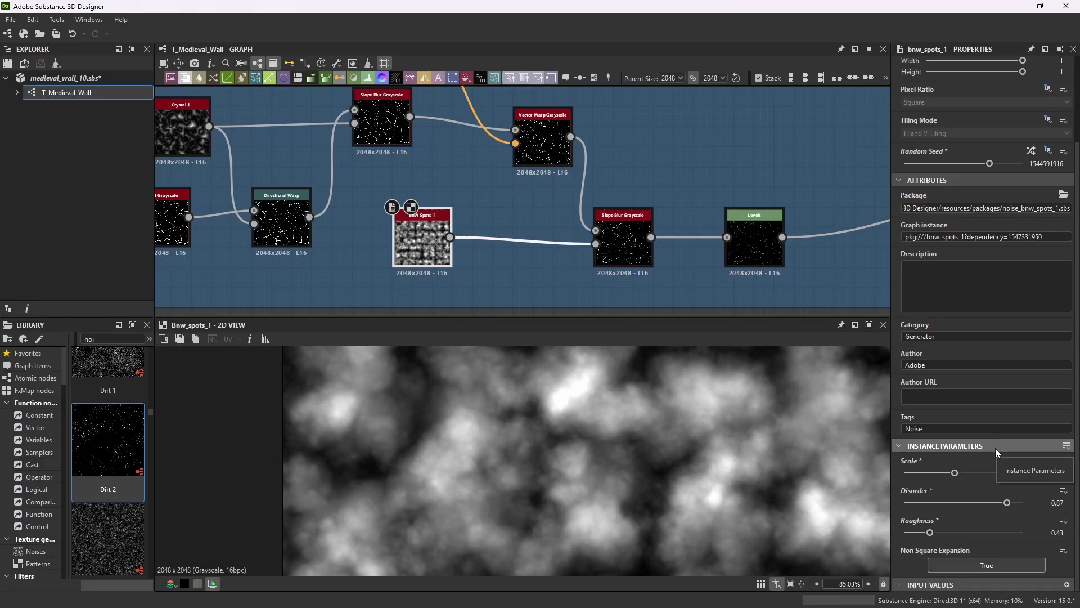
left_click(1057, 472)
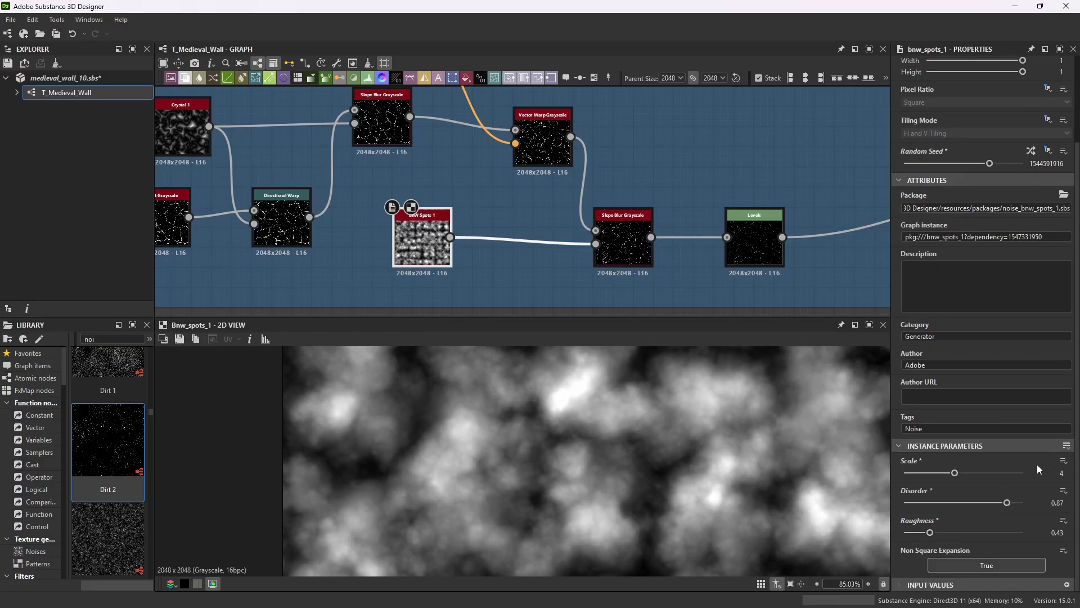
left_click(1050, 532)
- Inspect the parameters and output of the Slope Blur Grayscale node fed by BnW Spots 1, both close up and as a whole
left_click(640, 234)
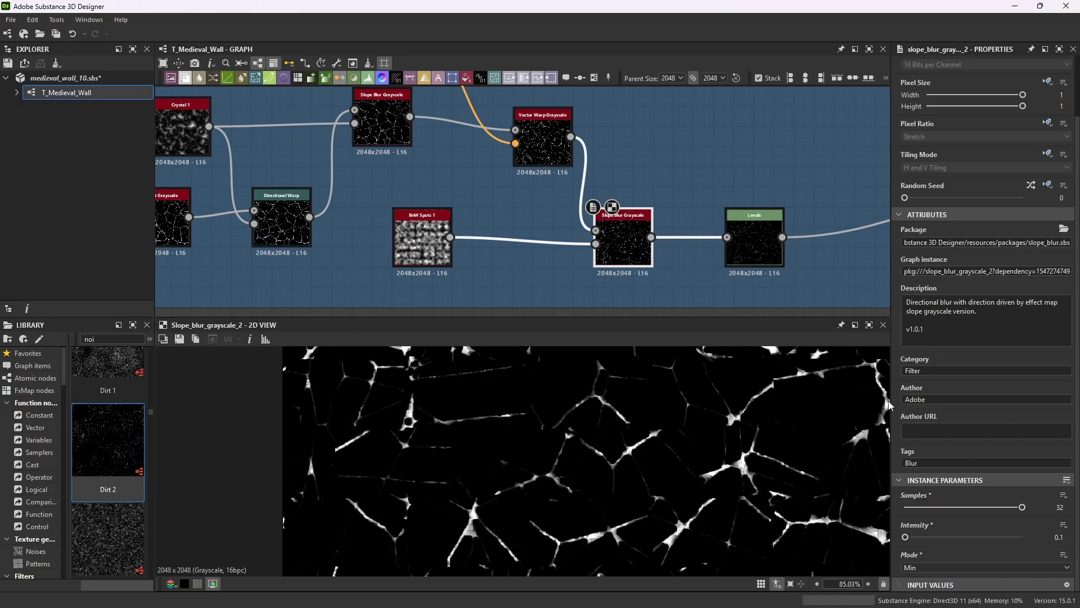
scroll(636, 266, "up", 4)
scroll(523, 433, "up", 4)
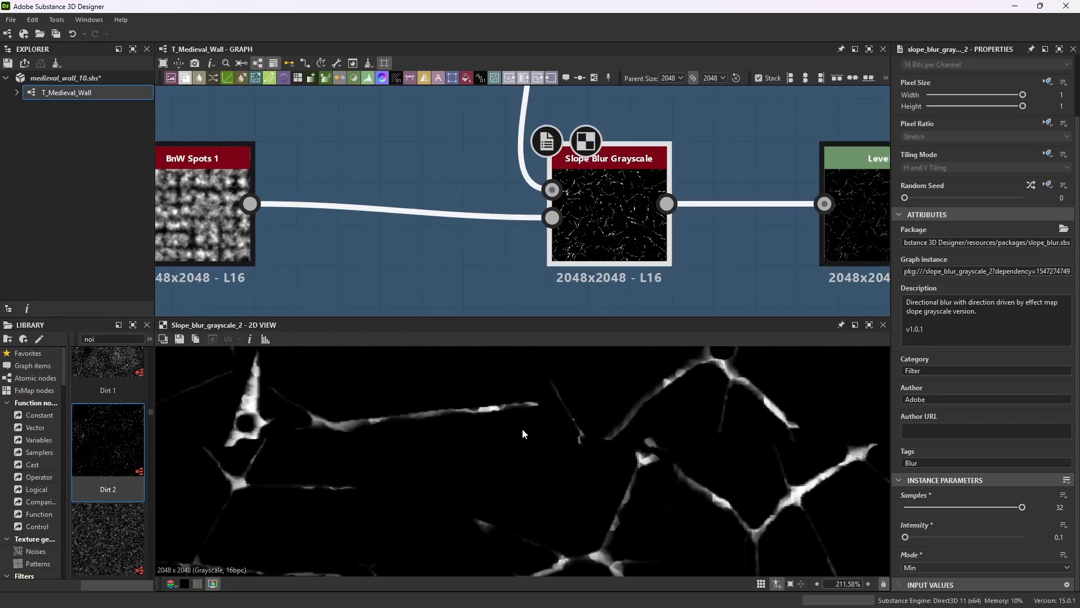
scroll(647, 417, "down", 3)
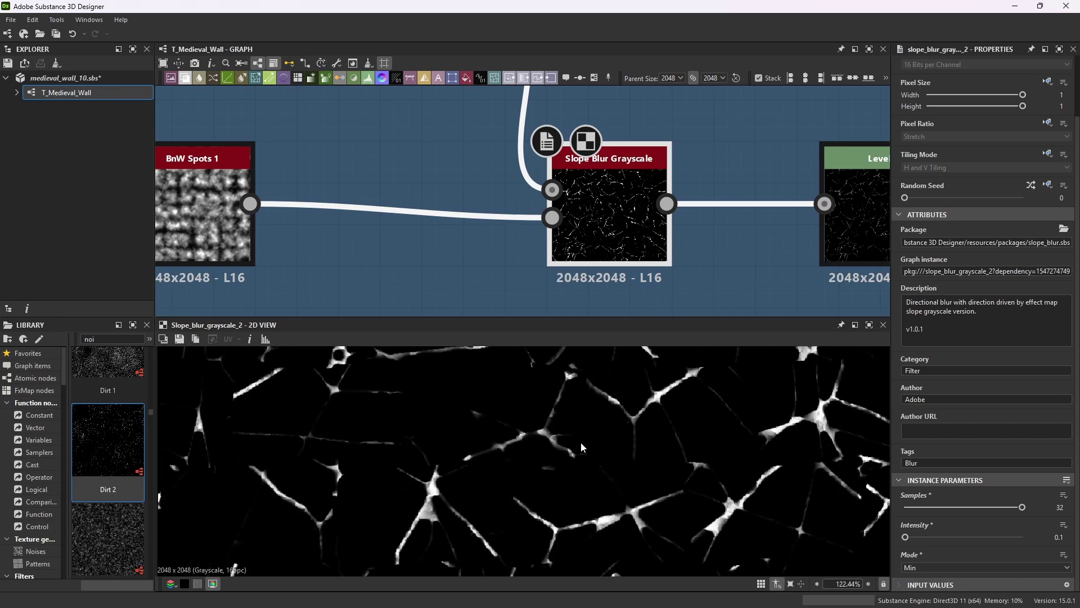
scroll(585, 444, "down", 6)
scroll(509, 197, "down", 3)
scroll(643, 198, "up", 6)
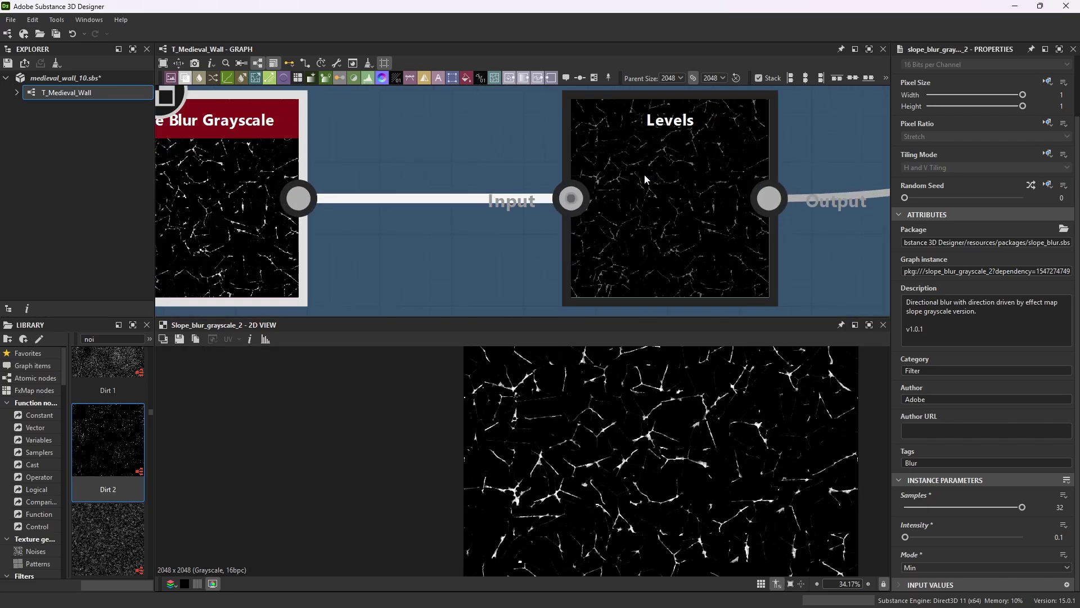
- Preview the final Levels node of Cracks and Chips and check its level values as sliders and as a histogram
left_click(686, 125)
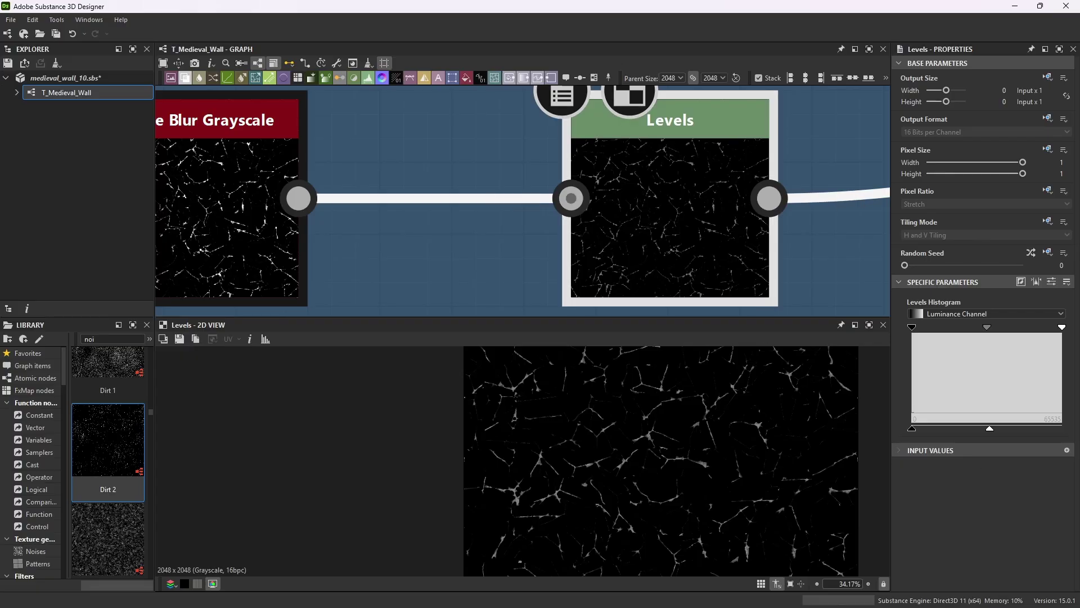
left_click(1051, 281)
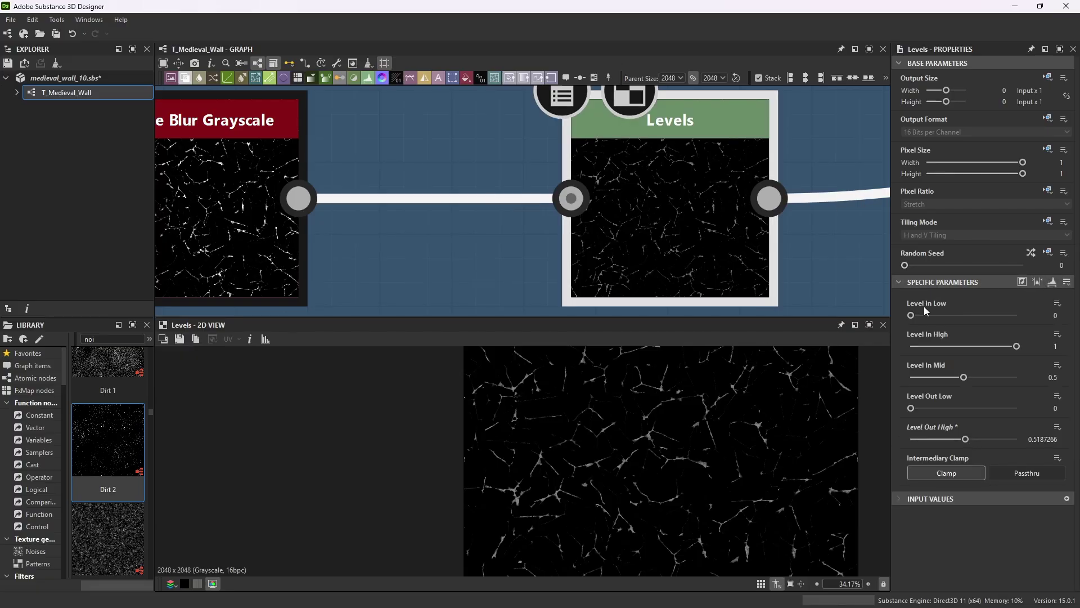
left_click(1051, 282)
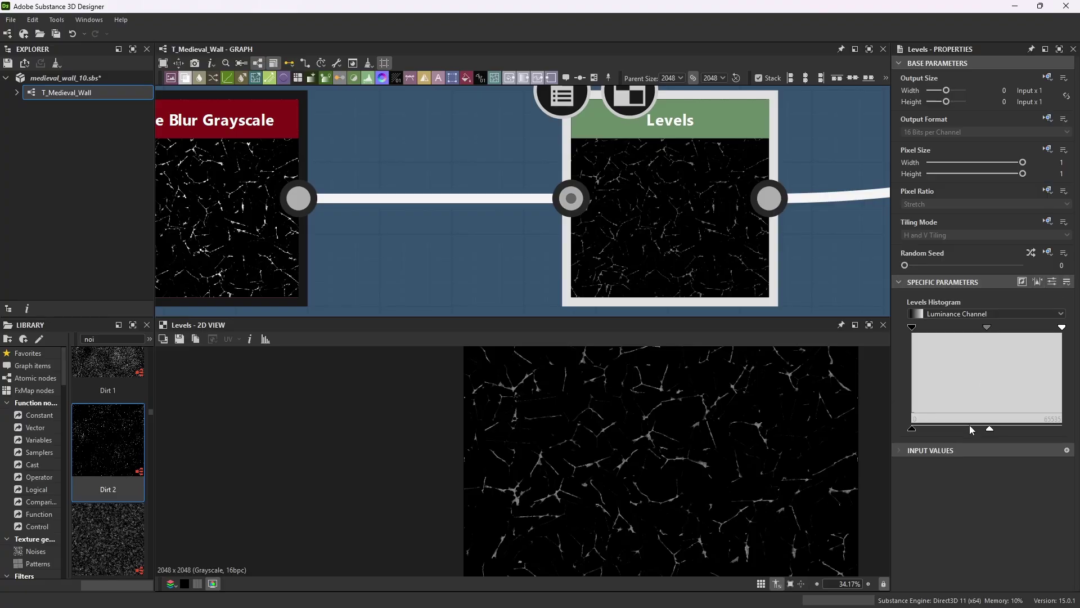
scroll(662, 169, "down", 6)
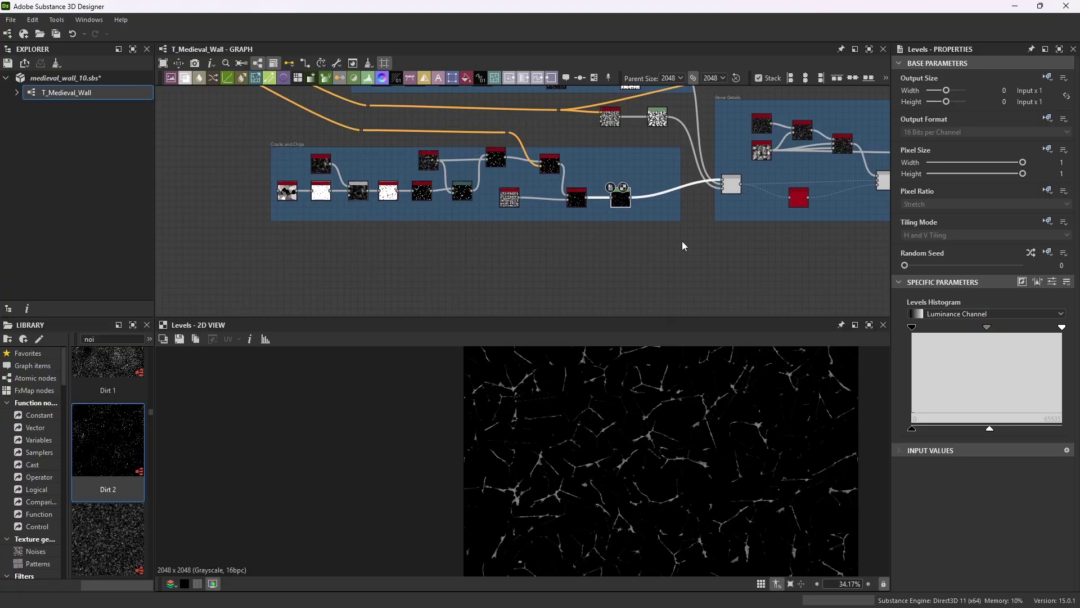
- Save the medieval_wall_10.sbs package
scroll(682, 240, "down", 5)
scroll(612, 149, "up", 6)
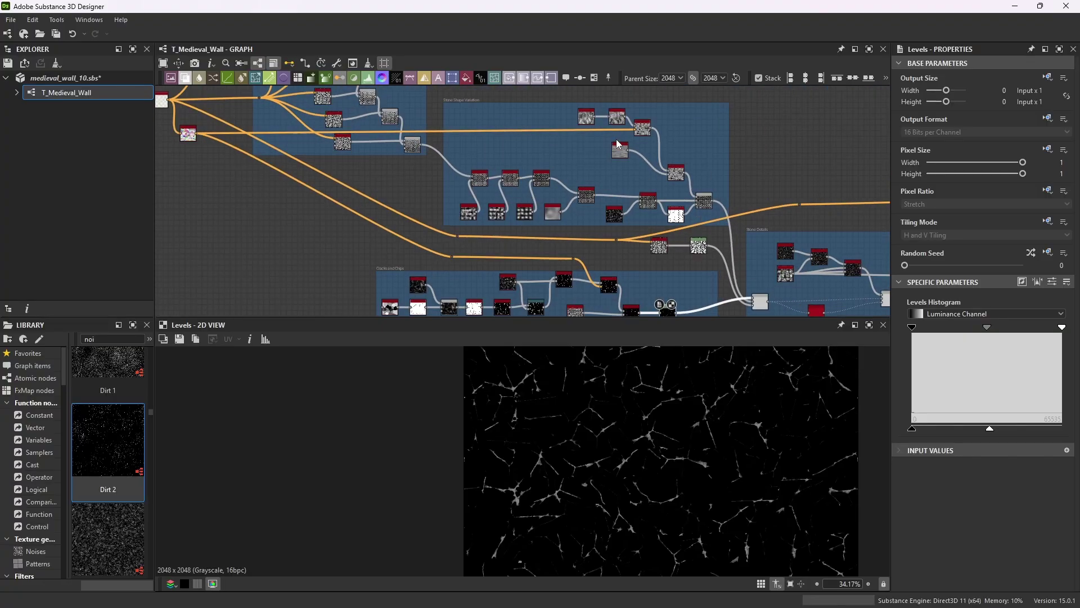
scroll(560, 135, "down", 5)
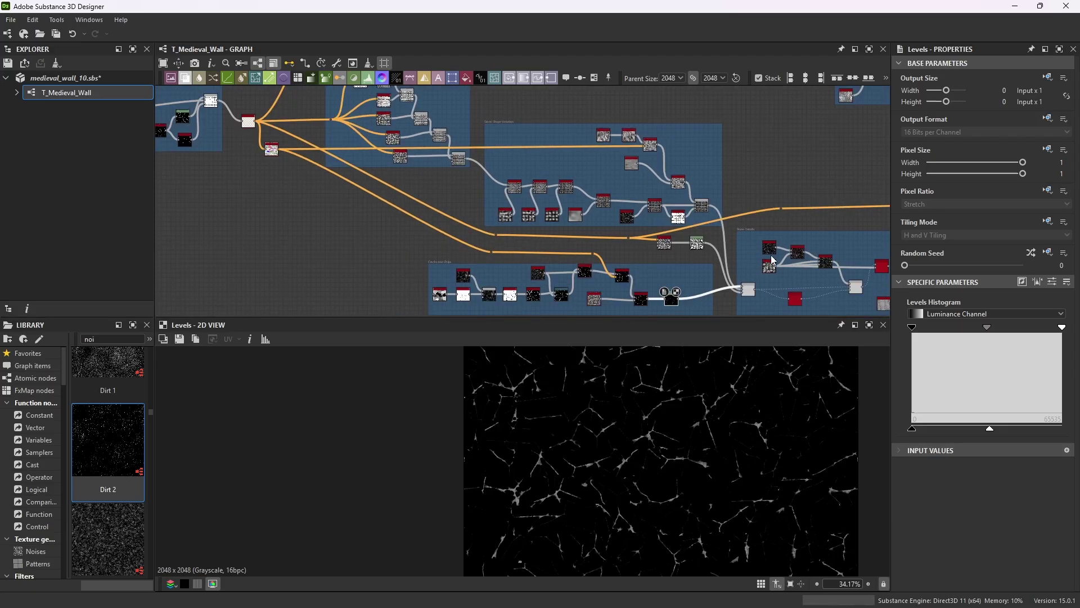
left_click(10, 20)
left_click(34, 95)
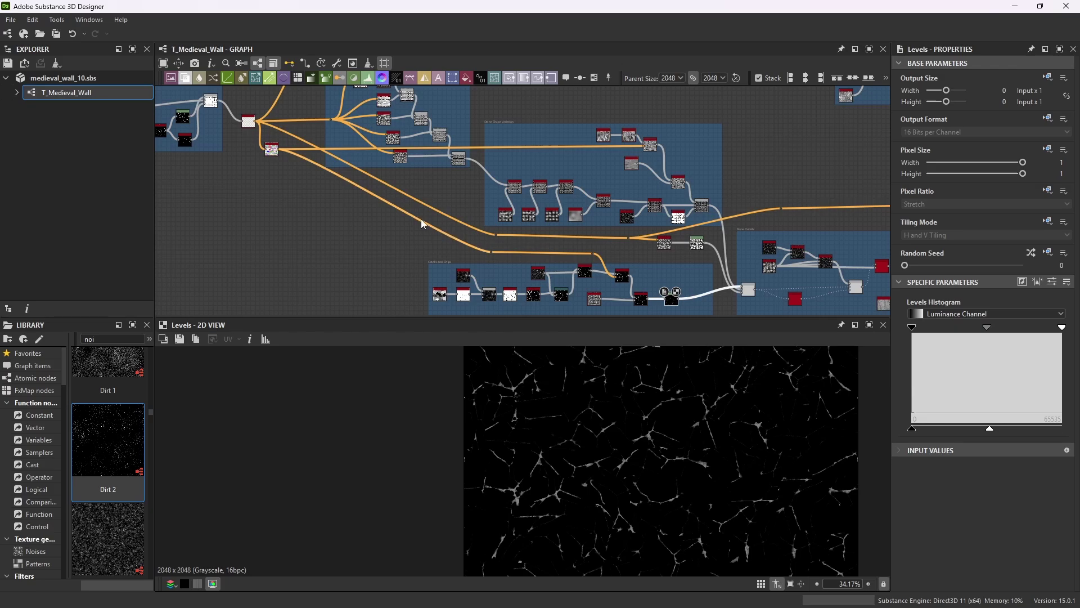
- Examine how the Flood Fill output feeds the Flood Fill to Gradient node and the Levels node between the Cracks and Chips and stone shape groups
scroll(248, 121, "up", 10)
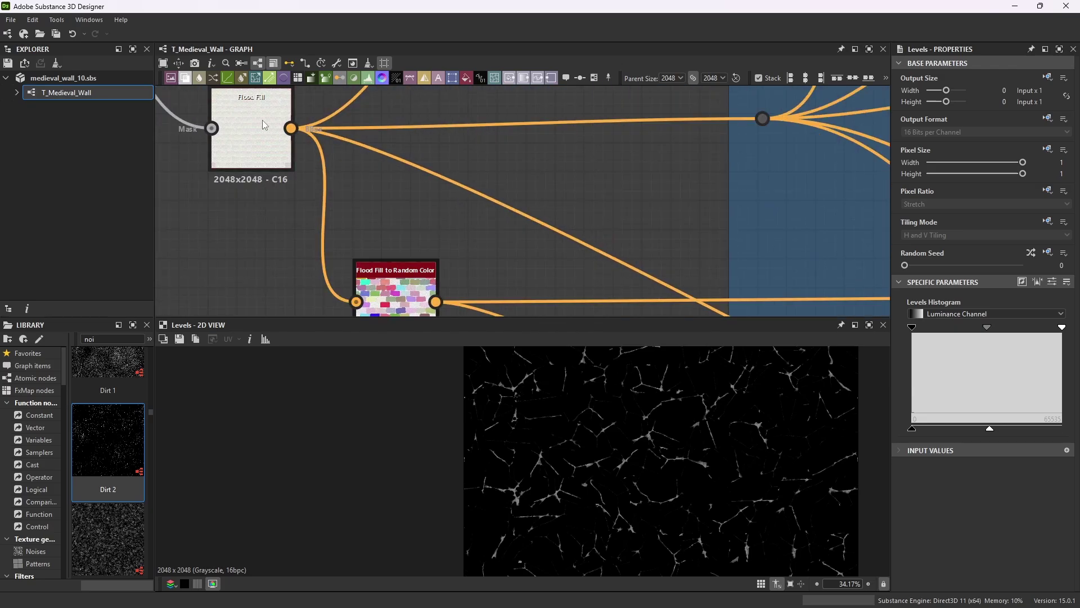
scroll(261, 120, "down", 10)
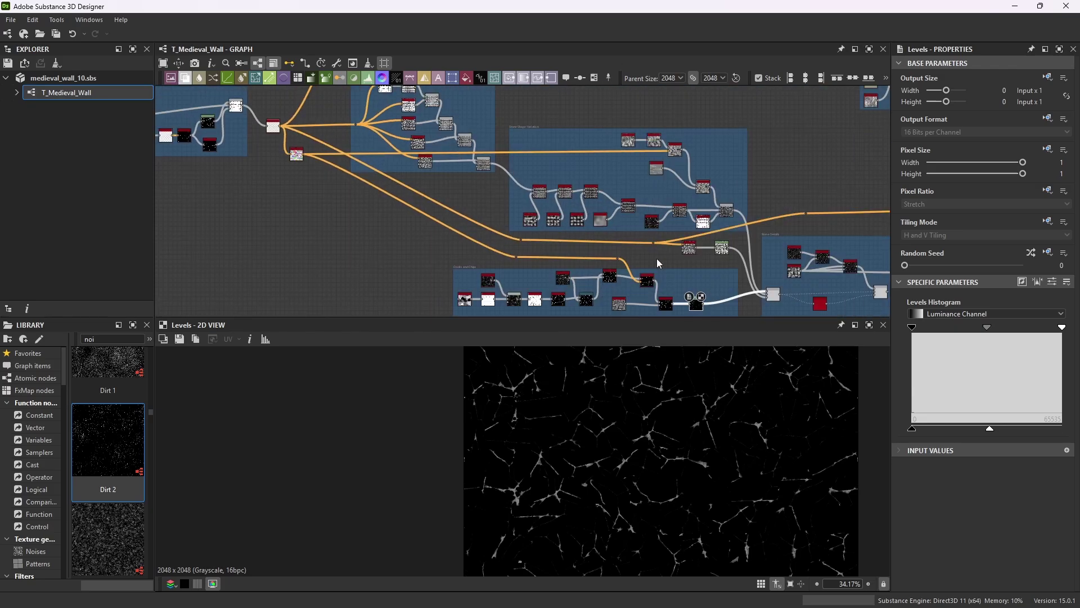
scroll(692, 251, "up", 10)
scroll(620, 238, "down", 3)
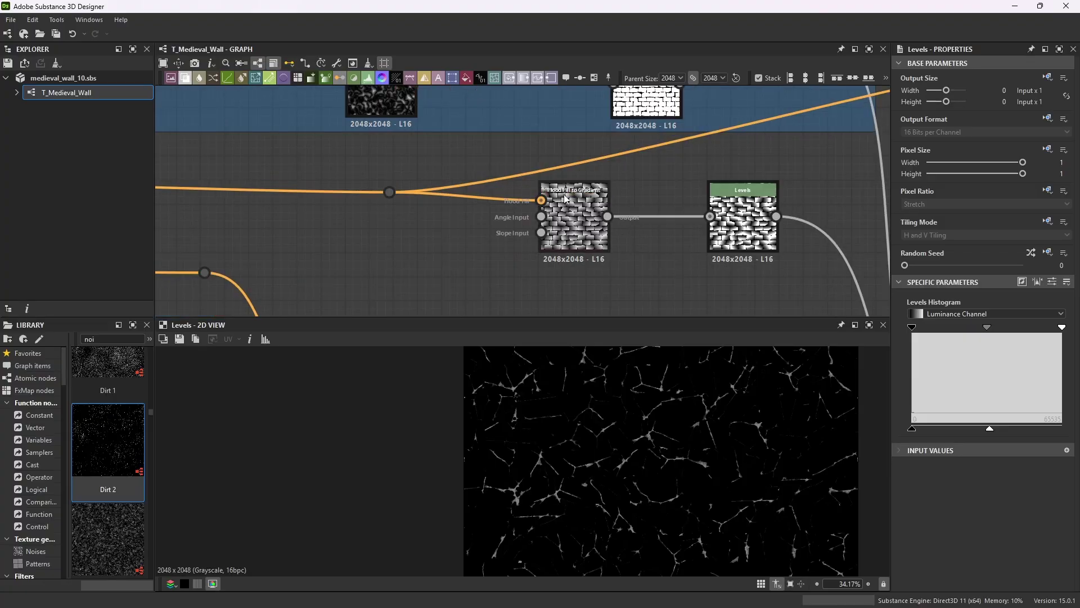
scroll(425, 199, "down", 5)
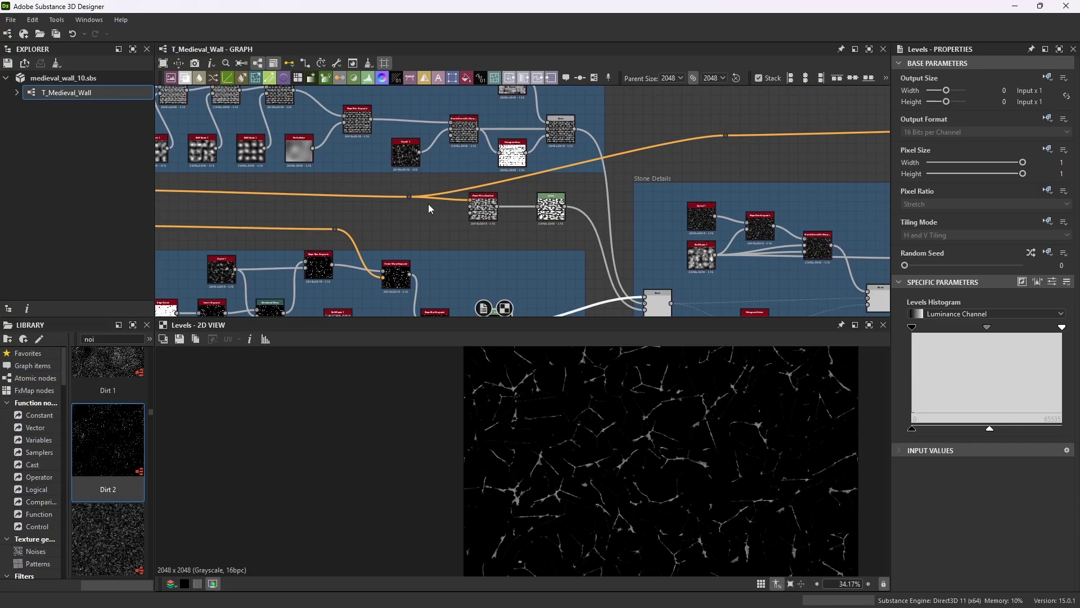
scroll(431, 197, "down", 2)
scroll(461, 215, "up", 3)
scroll(540, 234, "up", 3)
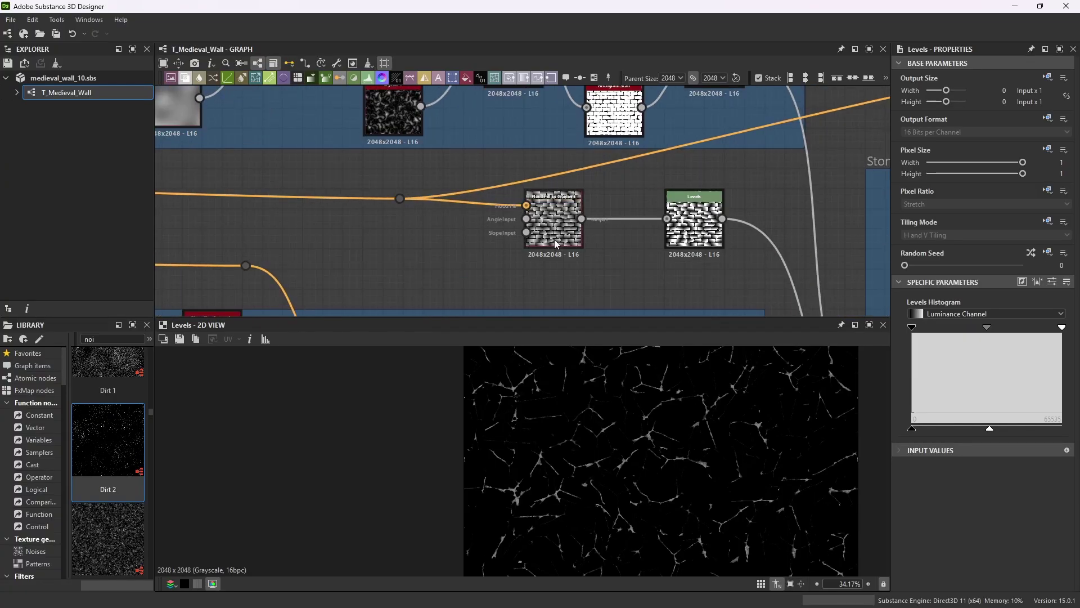
scroll(600, 245, "down", 2)
scroll(439, 168, "up", 3)
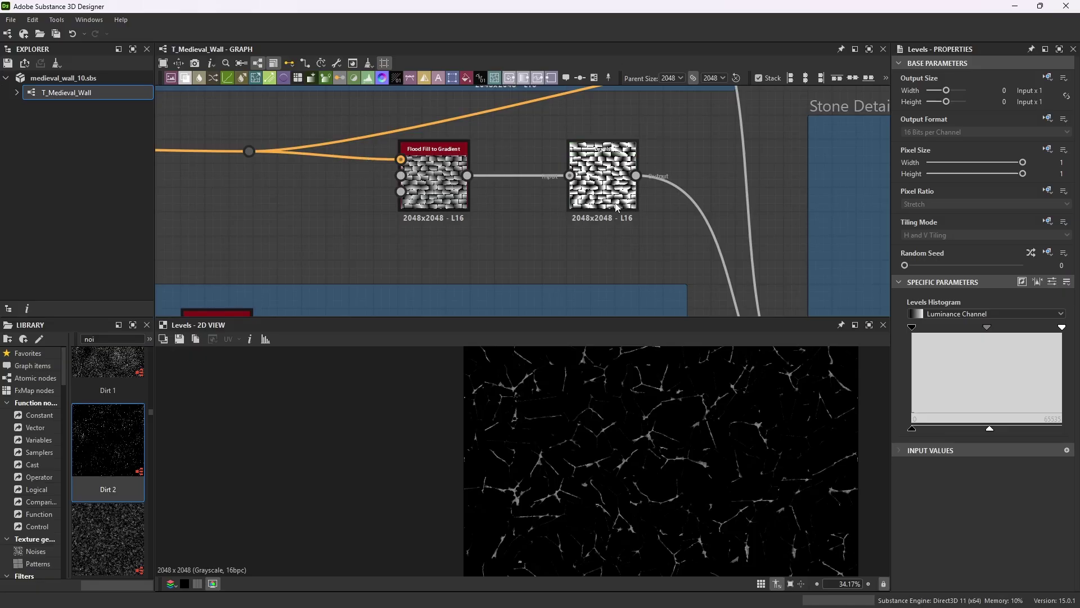
scroll(453, 185, "down", 5)
scroll(452, 177, "up", 4)
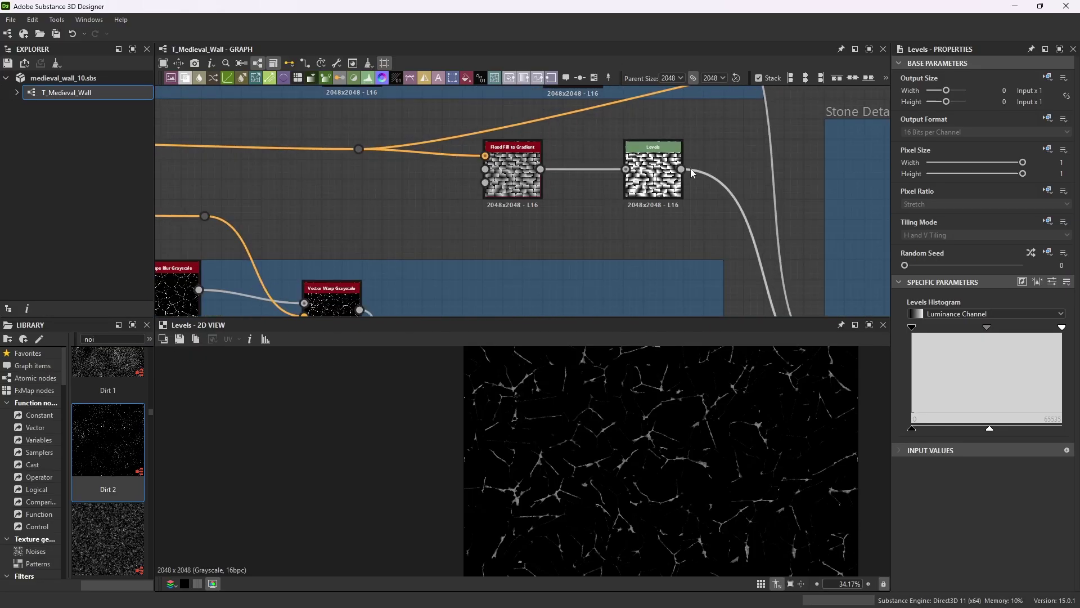
- Inspect the Flood Fill to Gradient node's instance parameters and preview the Levels node it feeds
scroll(506, 225, "down", 4)
scroll(574, 275, "up", 2)
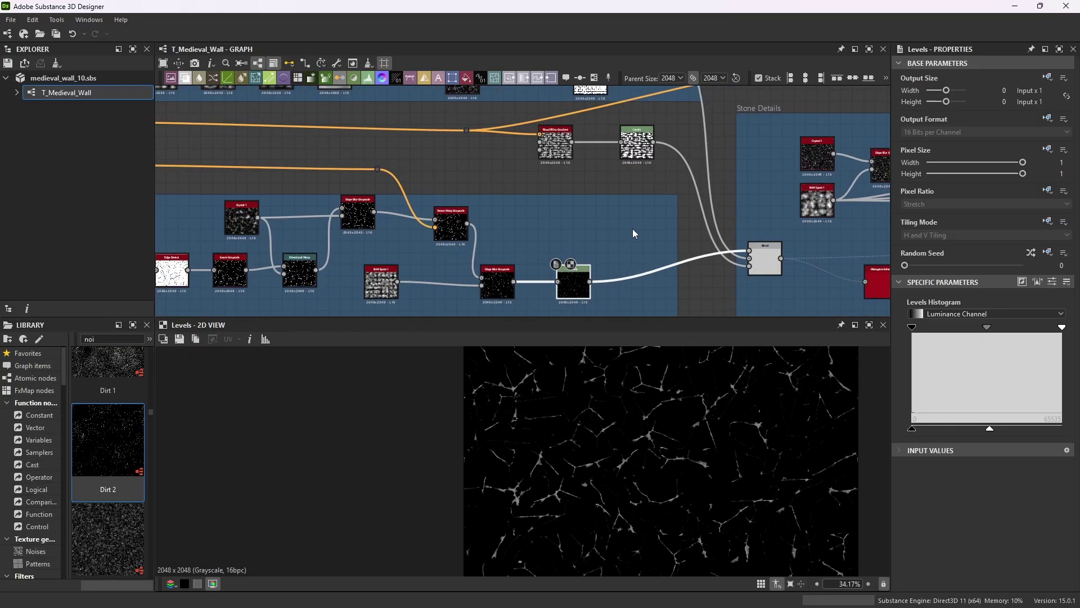
scroll(630, 236, "down", 4)
scroll(578, 128, "up", 7)
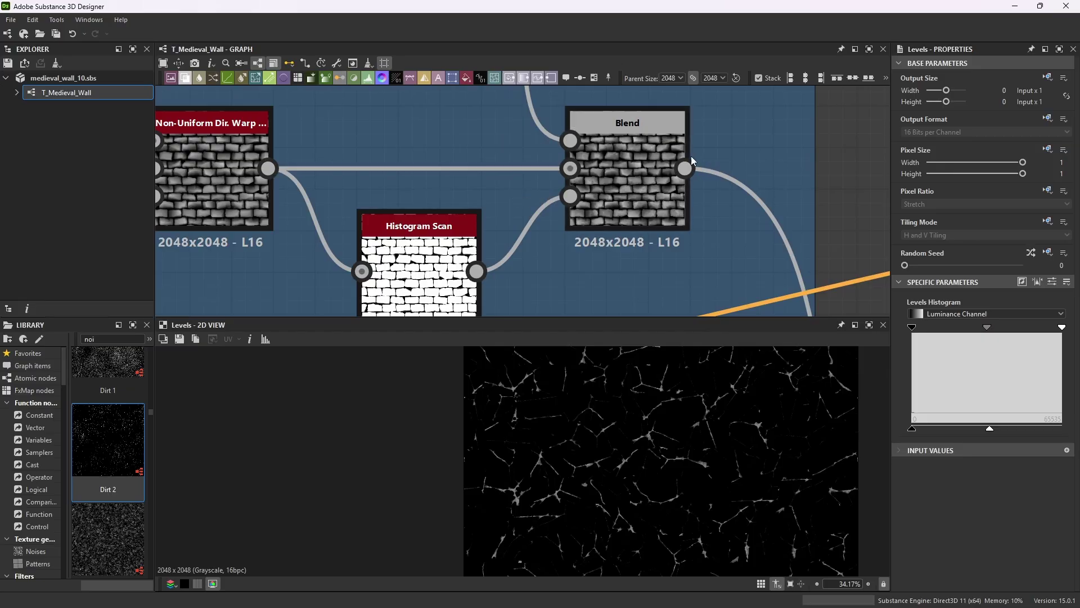
scroll(577, 128, "down", 4)
scroll(517, 216, "up", 4)
scroll(517, 216, "up", 2)
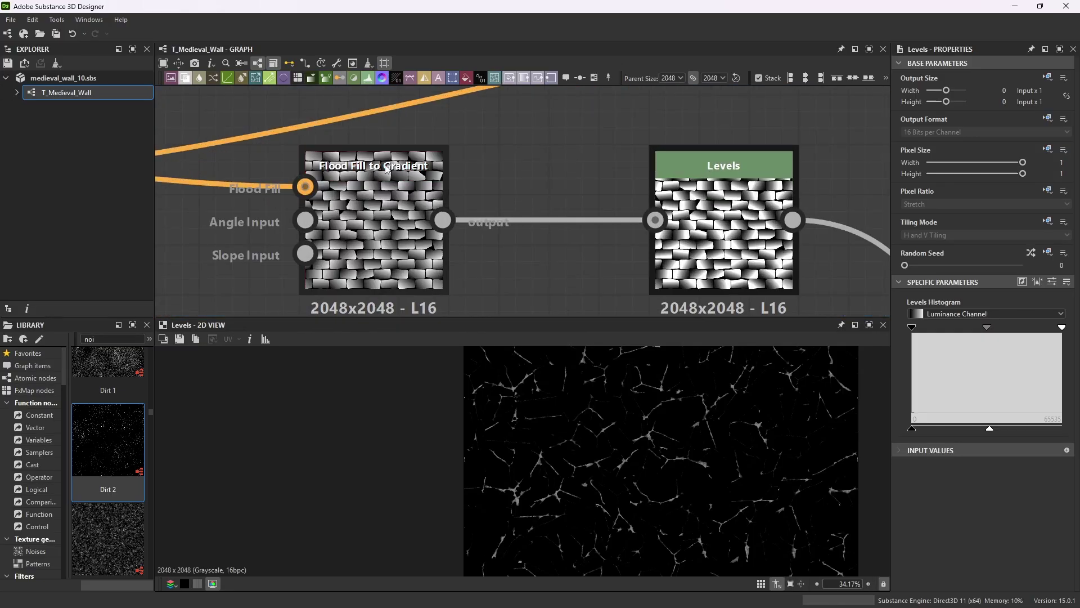
left_click(387, 169)
scroll(1015, 454, "down", 1)
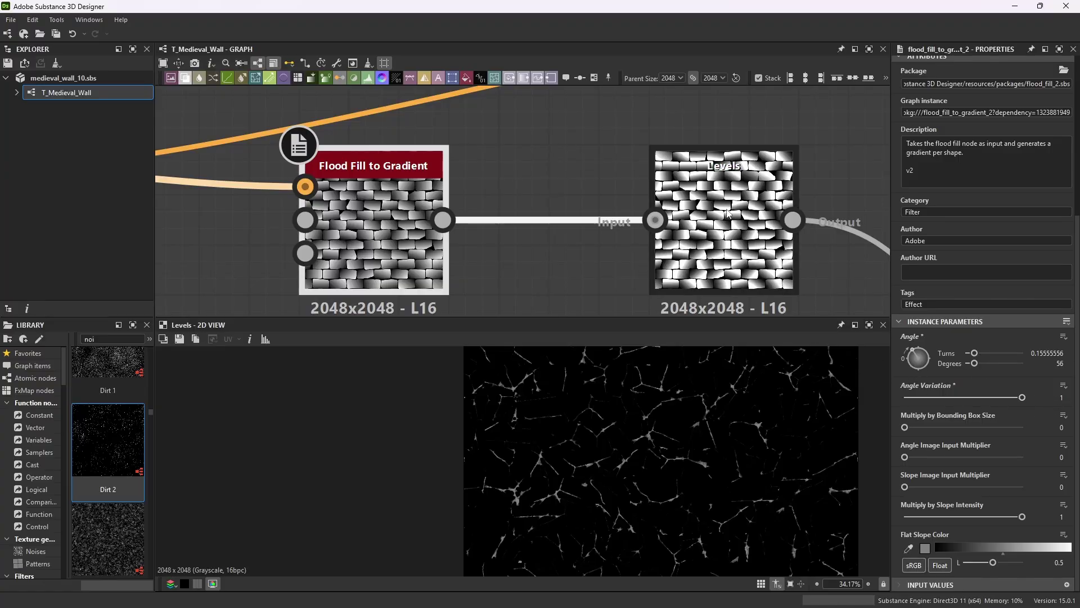
left_click(760, 179)
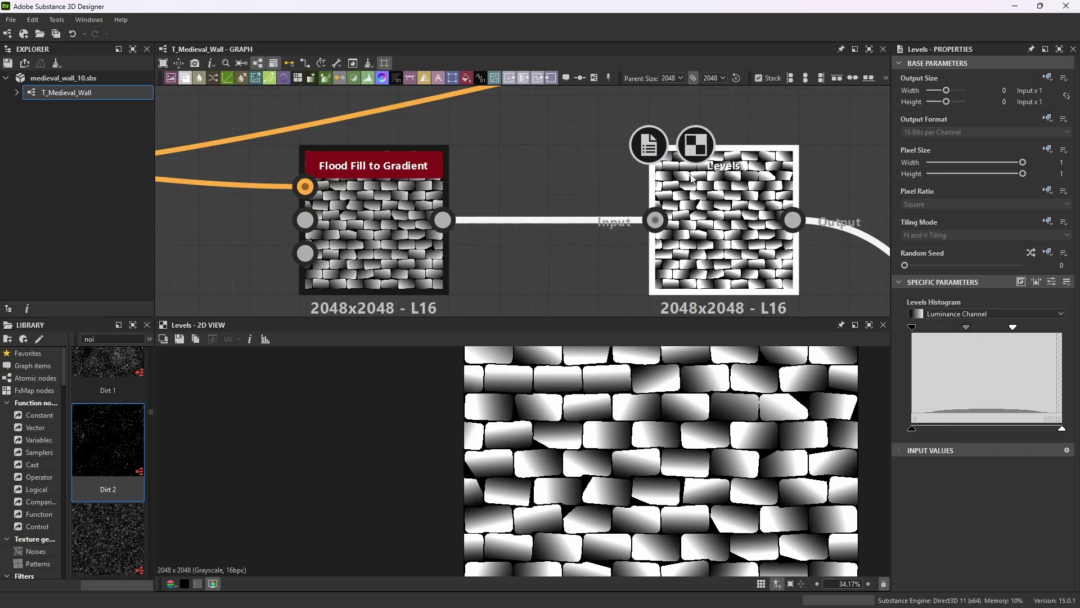
- Select the first Blend node in Stone Details and trace its three inputs back to the cracks Levels, stone shape Blend and gradient Levels nodes
scroll(687, 191, "down", 6)
scroll(740, 230, "up", 3)
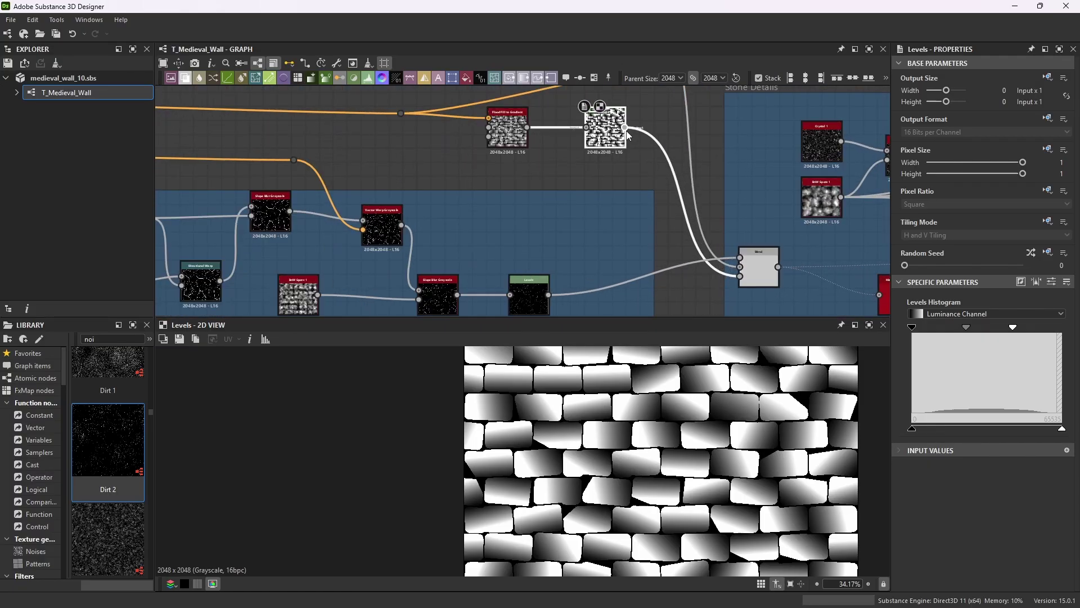
scroll(759, 264, "up", 3)
left_click(763, 280)
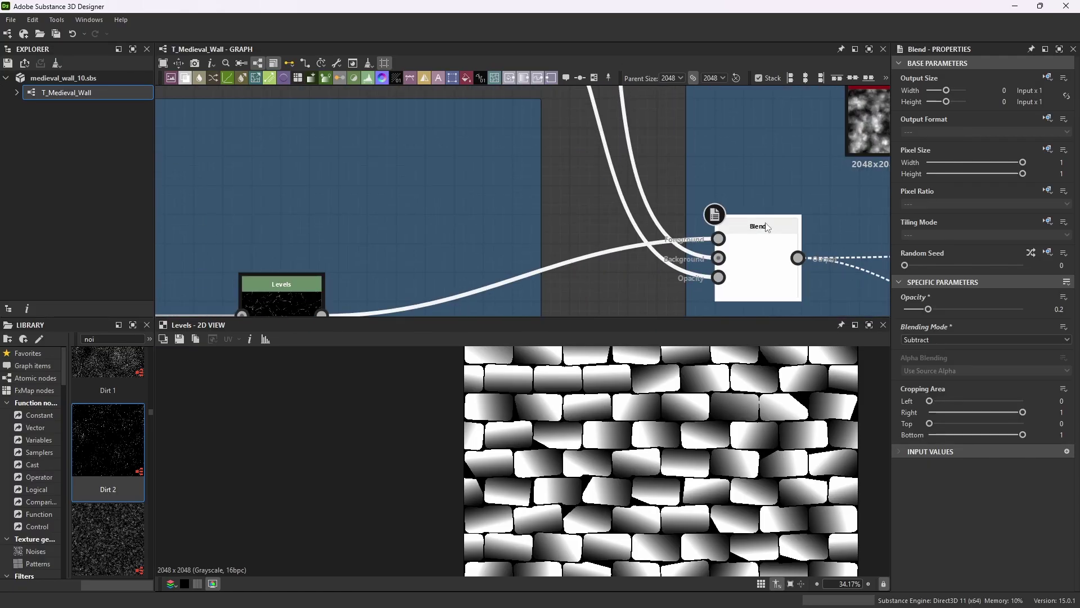
scroll(469, 249, "down", 3)
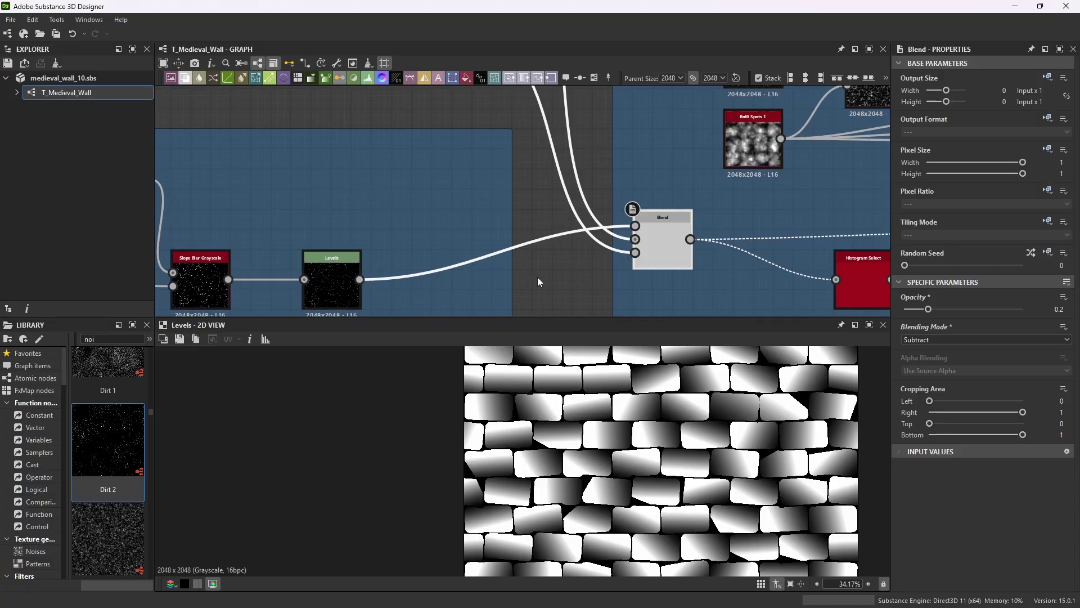
scroll(626, 261, "down", 2)
scroll(613, 155, "down", 2)
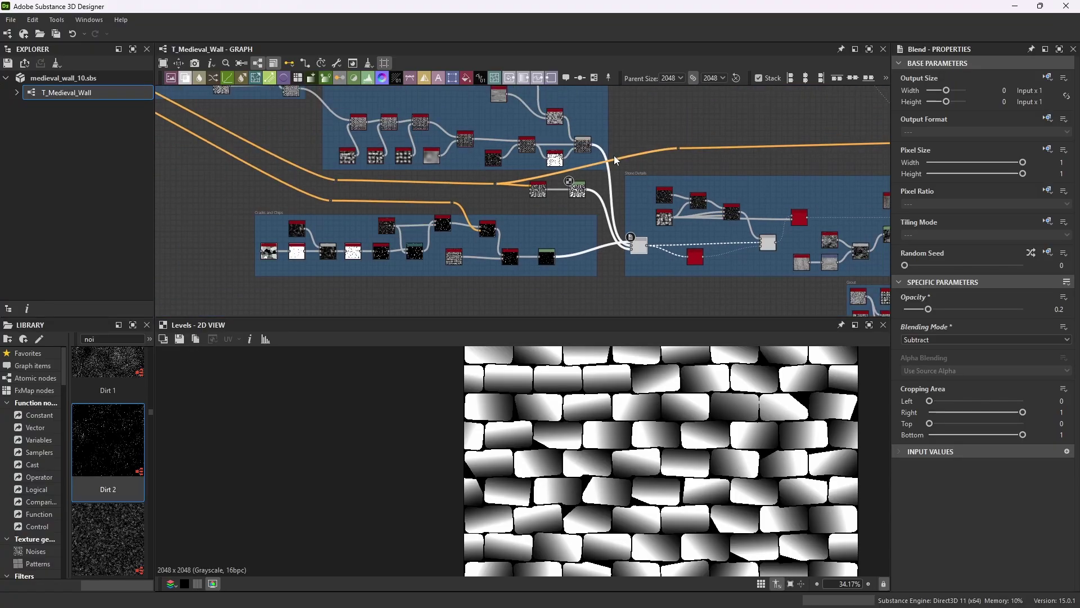
scroll(599, 227, "up", 5)
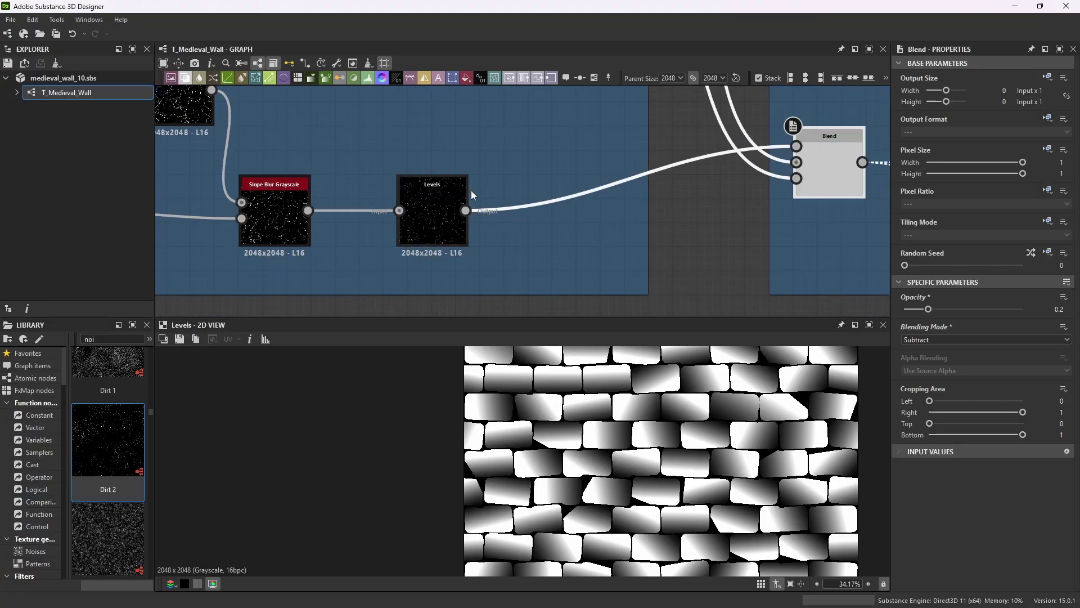
scroll(706, 268, "down", 6)
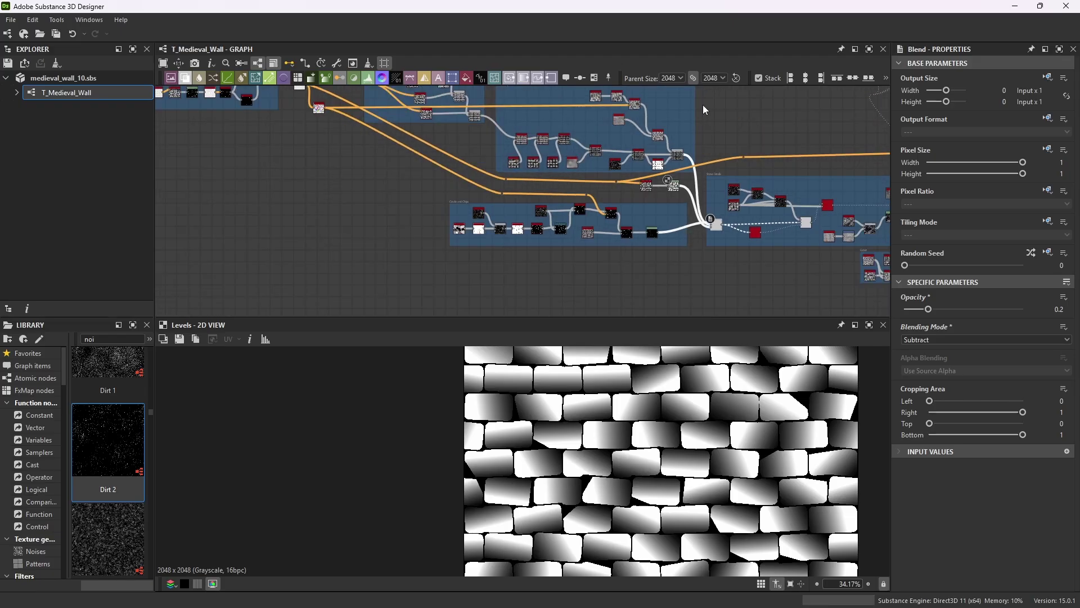
scroll(703, 167, "up", 8)
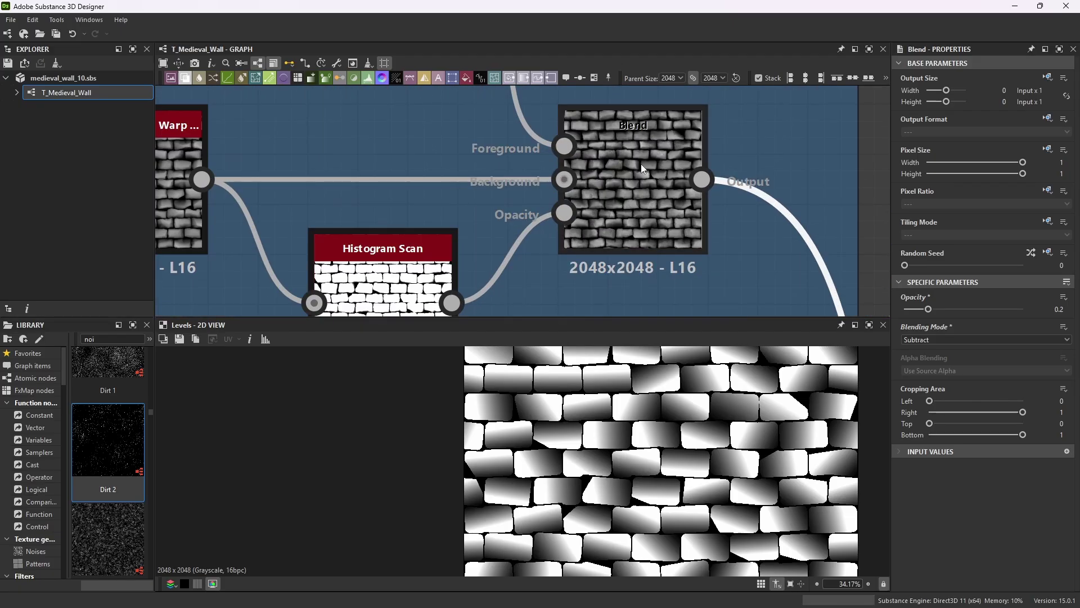
scroll(643, 168, "down", 8)
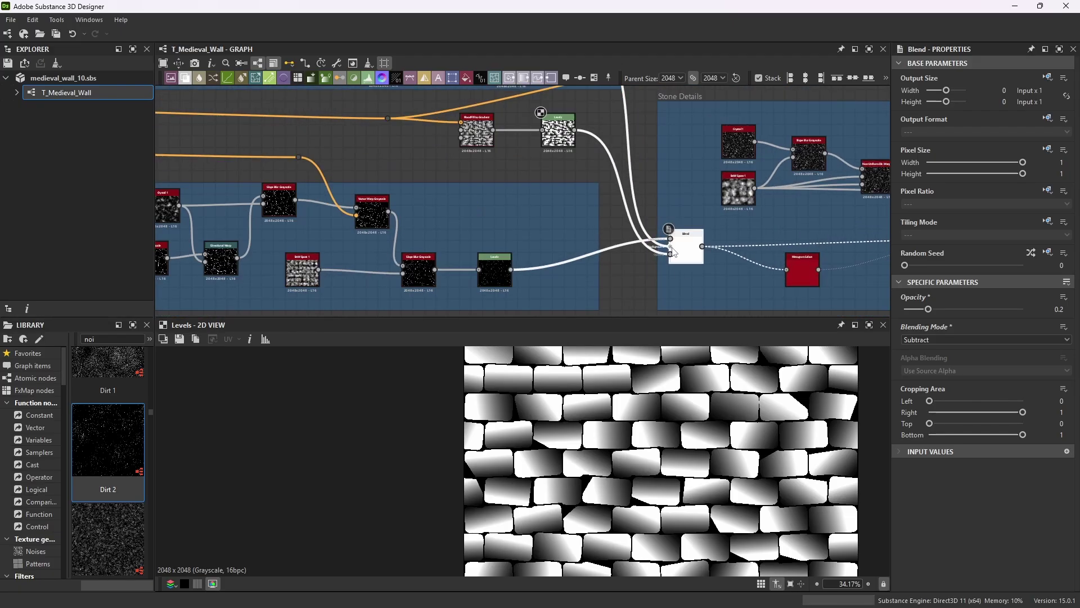
- Preview the output of the first Stone Details Blend node and check its Foreground, Background and Opacity connections
scroll(673, 251, "up", 6)
double_click(698, 209)
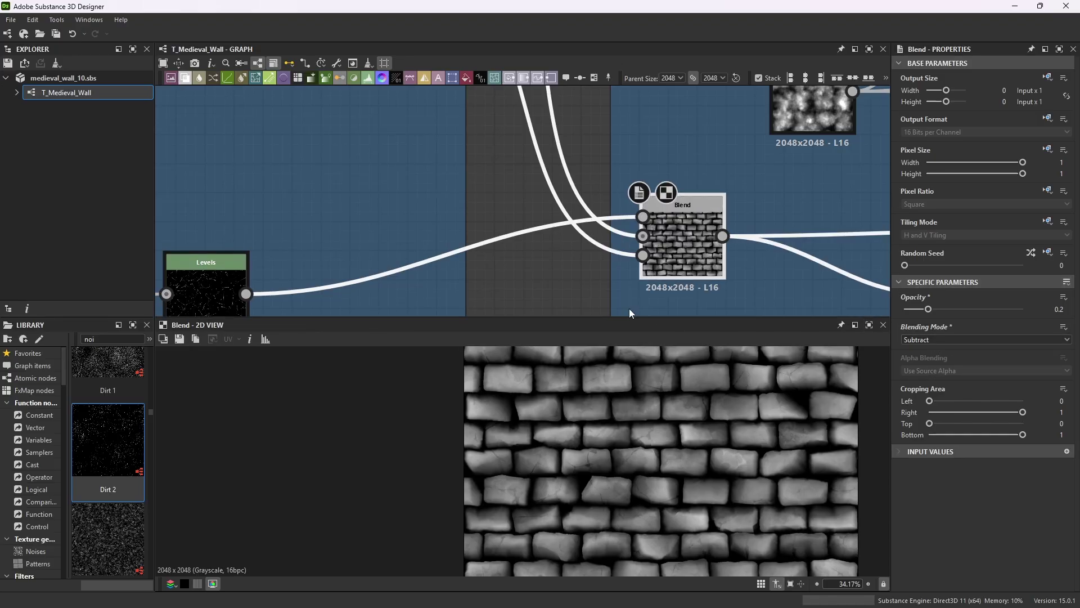
scroll(579, 245, "down", 5)
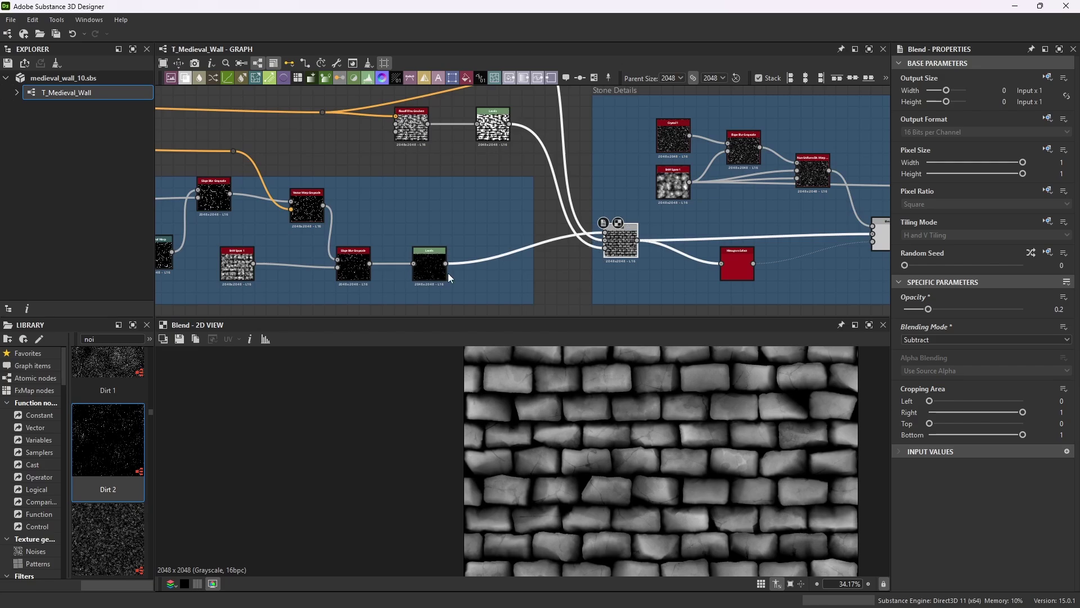
scroll(585, 259, "up", 3)
scroll(690, 227, "up", 4)
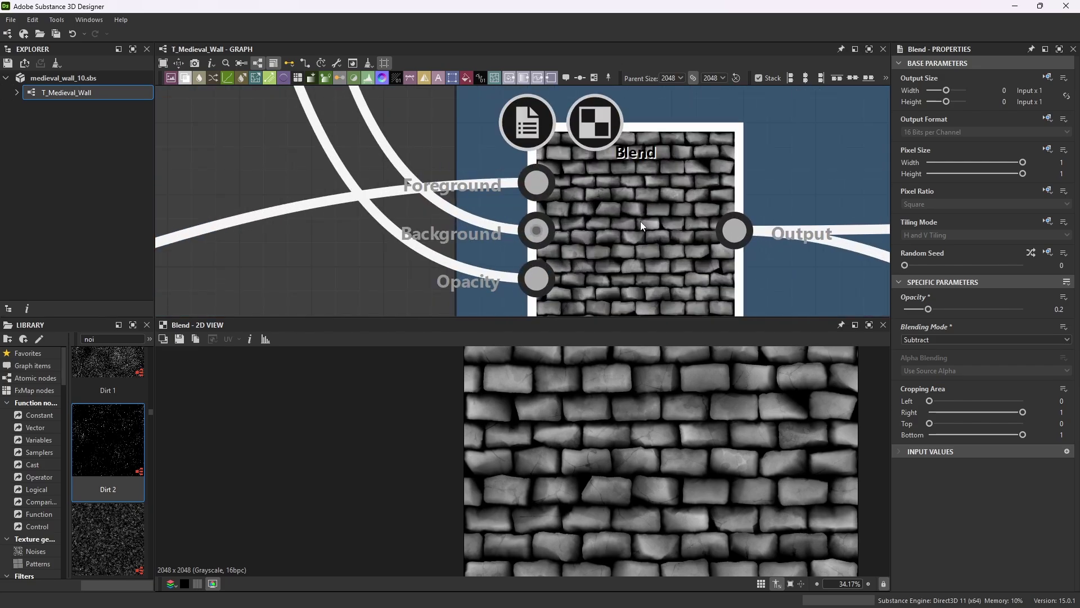
scroll(640, 221, "down", 1)
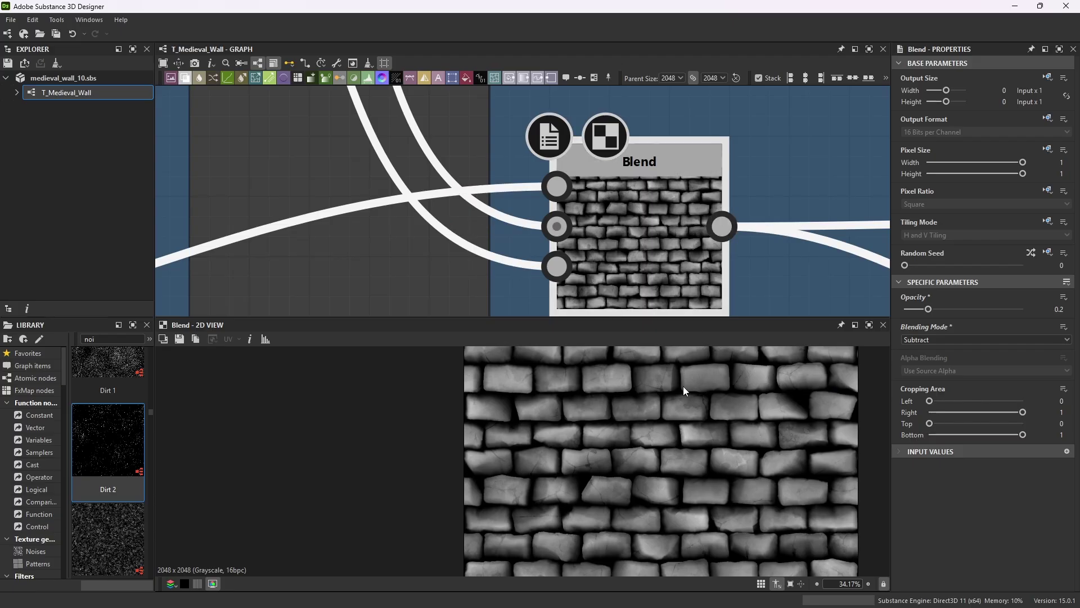
- Examine the blended cracks on the stones in the 2D view, both close up and as a whole
scroll(783, 391, "up", 2)
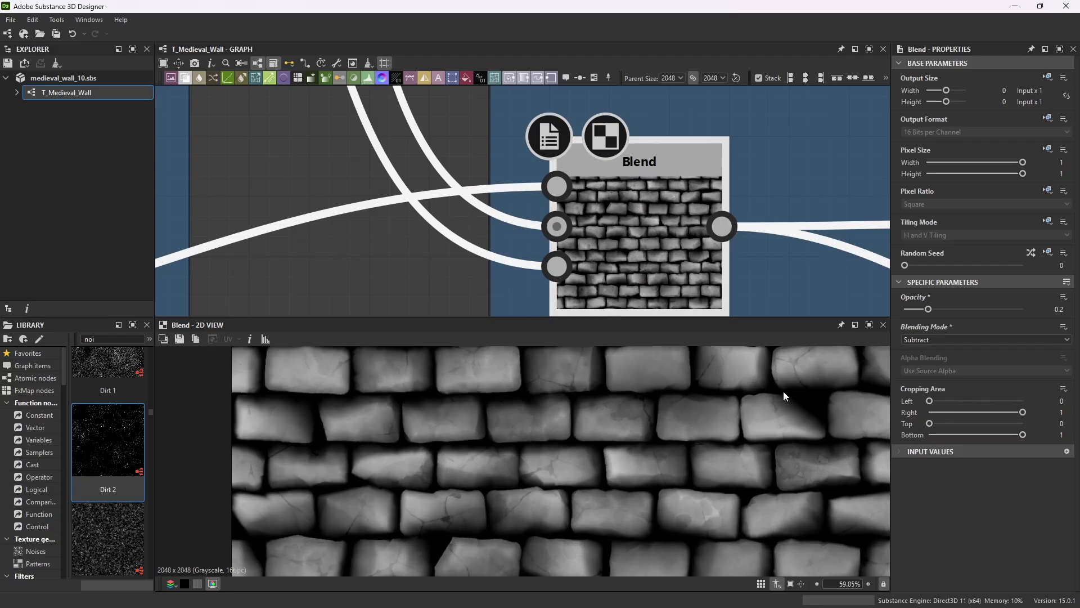
scroll(544, 384, "up", 4)
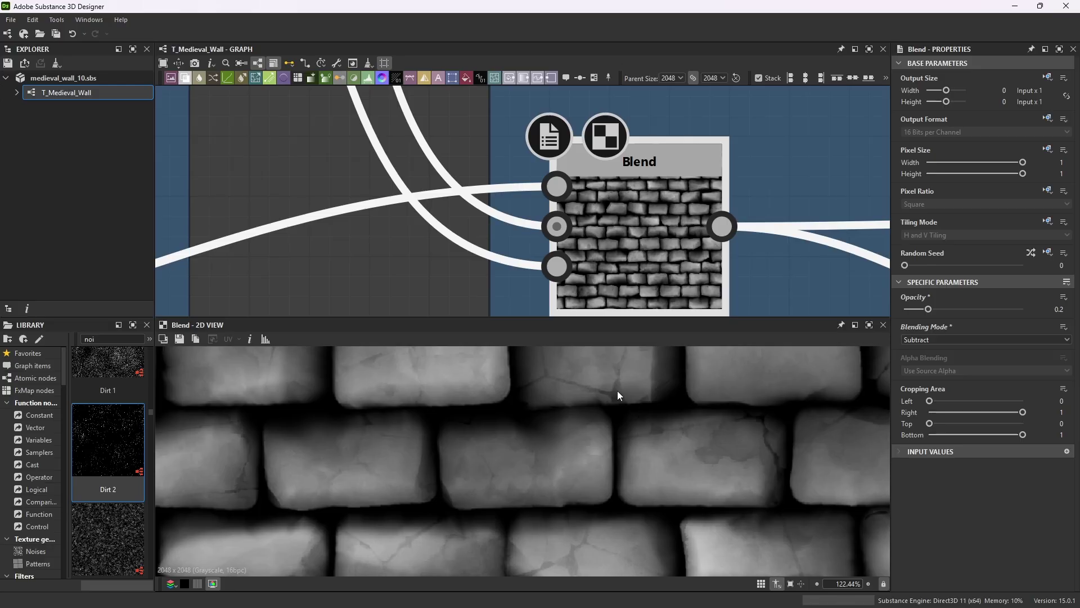
scroll(685, 388, "down", 3)
scroll(685, 388, "up", 4)
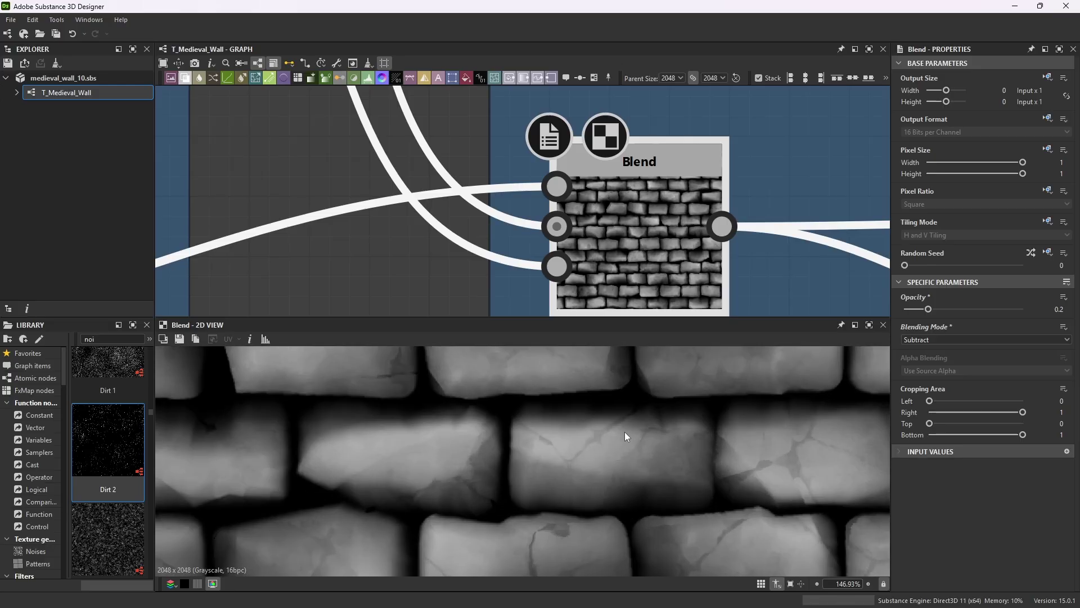
scroll(688, 448, "down", 1)
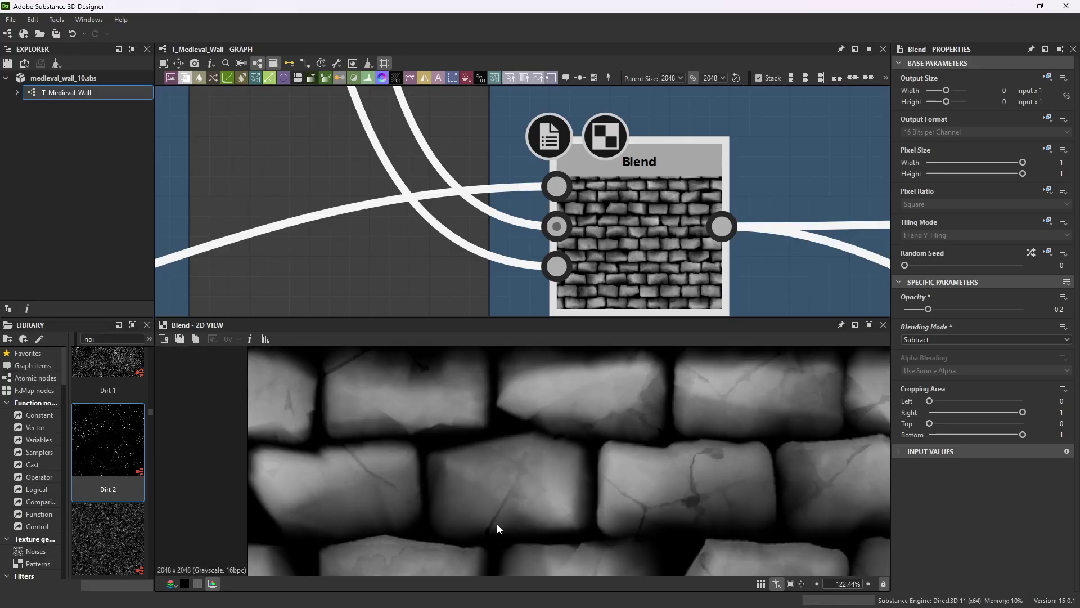
scroll(479, 390, "down", 11)
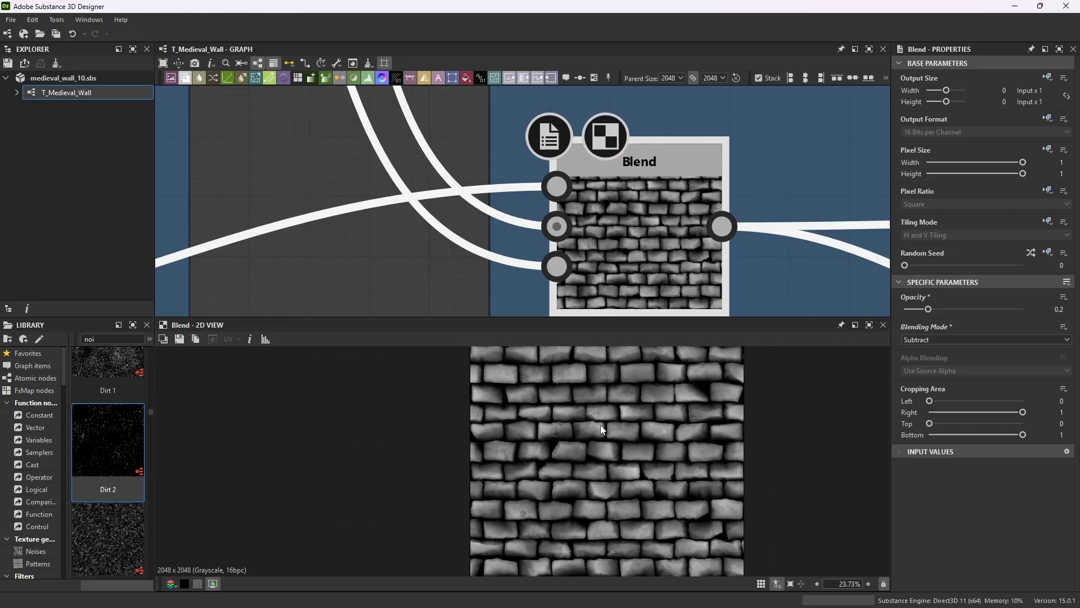
- Preview the second Blend node in Stone Details and examine the nodes feeding it
scroll(641, 174, "down", 8)
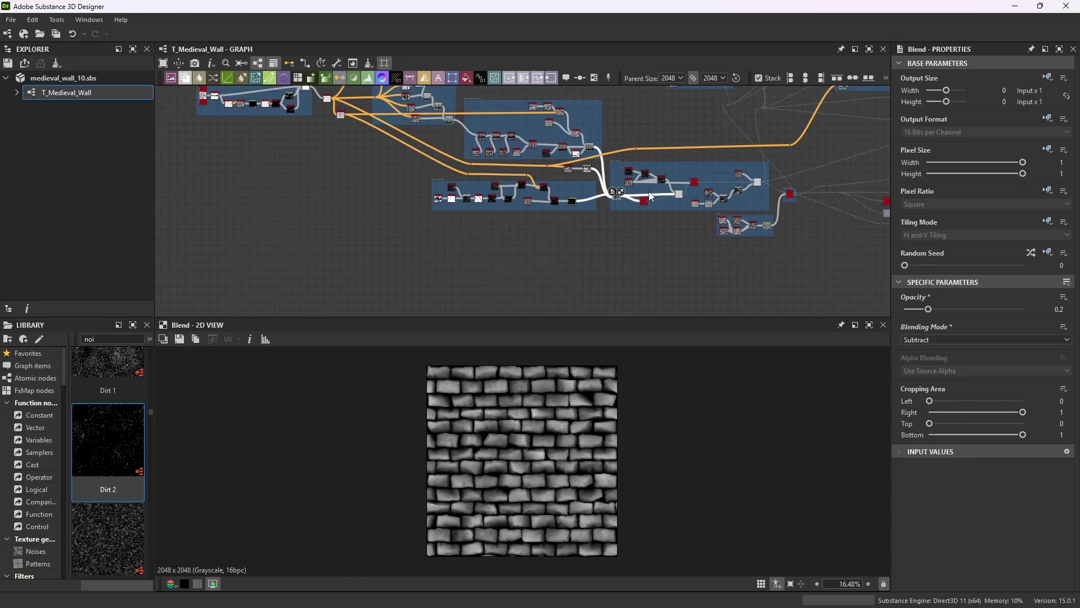
left_click(643, 216)
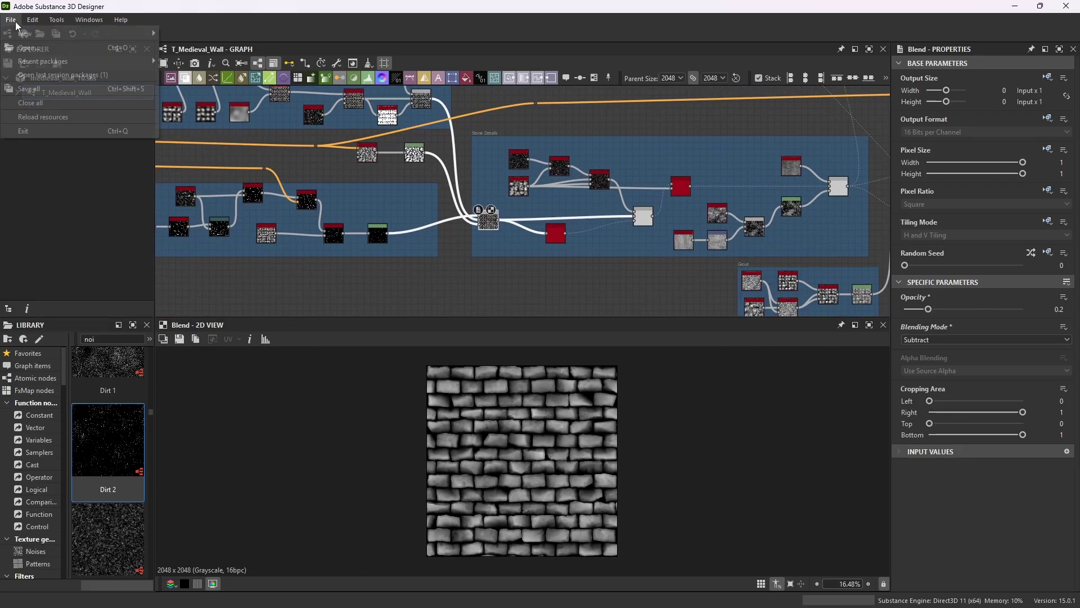
scroll(548, 184, "up", 5)
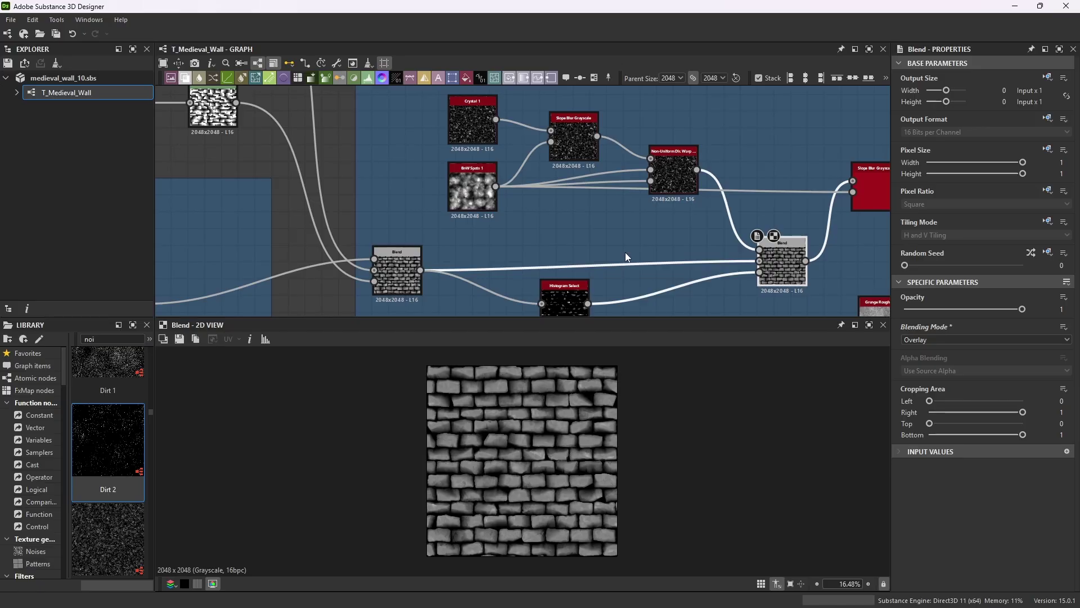
scroll(586, 171, "down", 2)
scroll(546, 185, "up", 3)
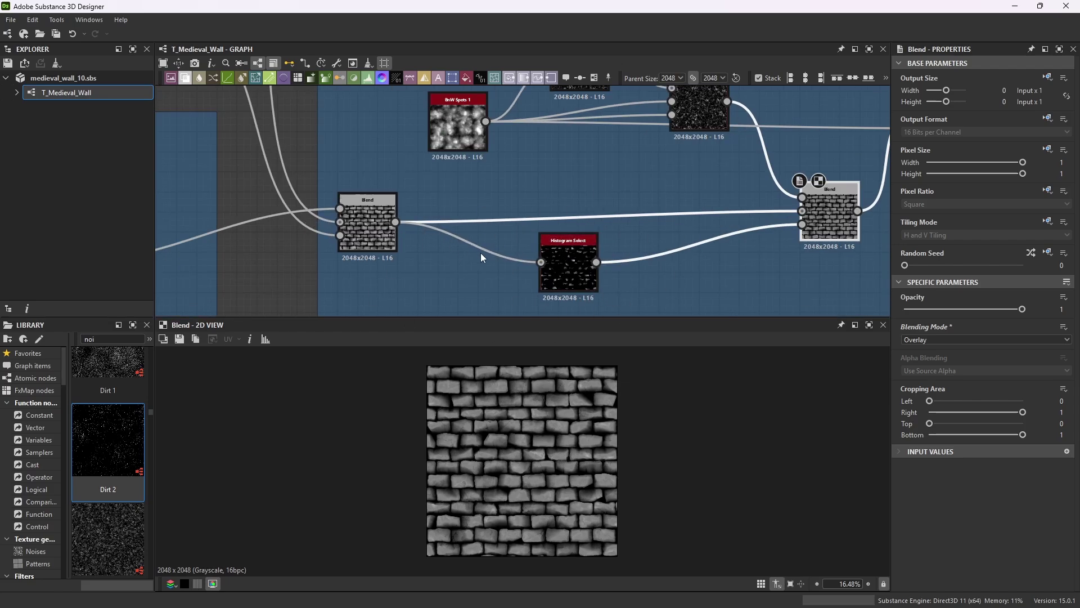
- Preview the Histogram Select node fed by the first Blend and inspect its position, range and contrast parameters and its output up close
left_click(366, 224)
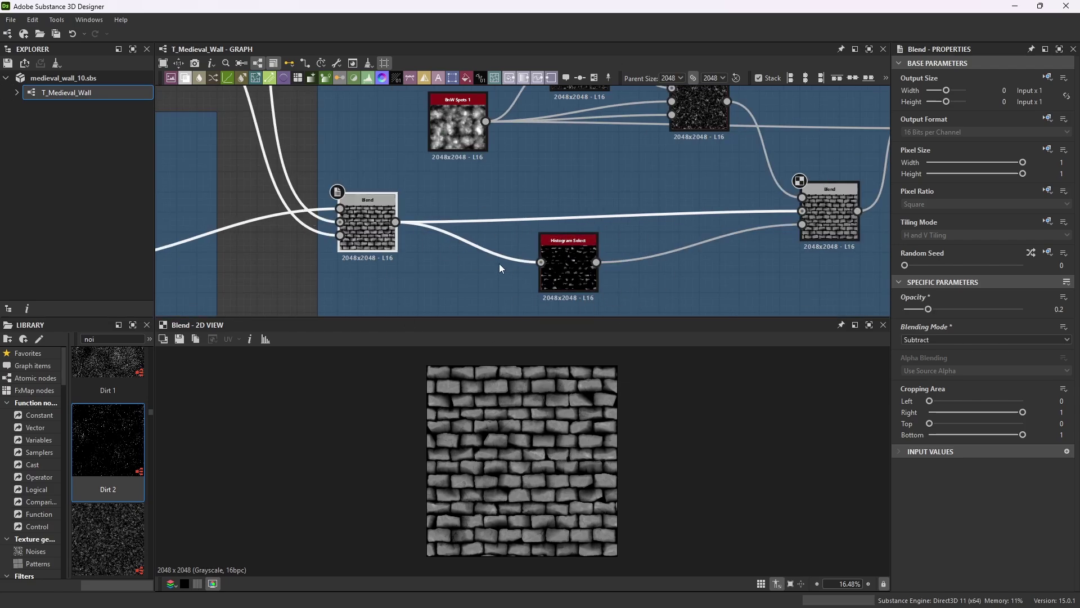
double_click(578, 263)
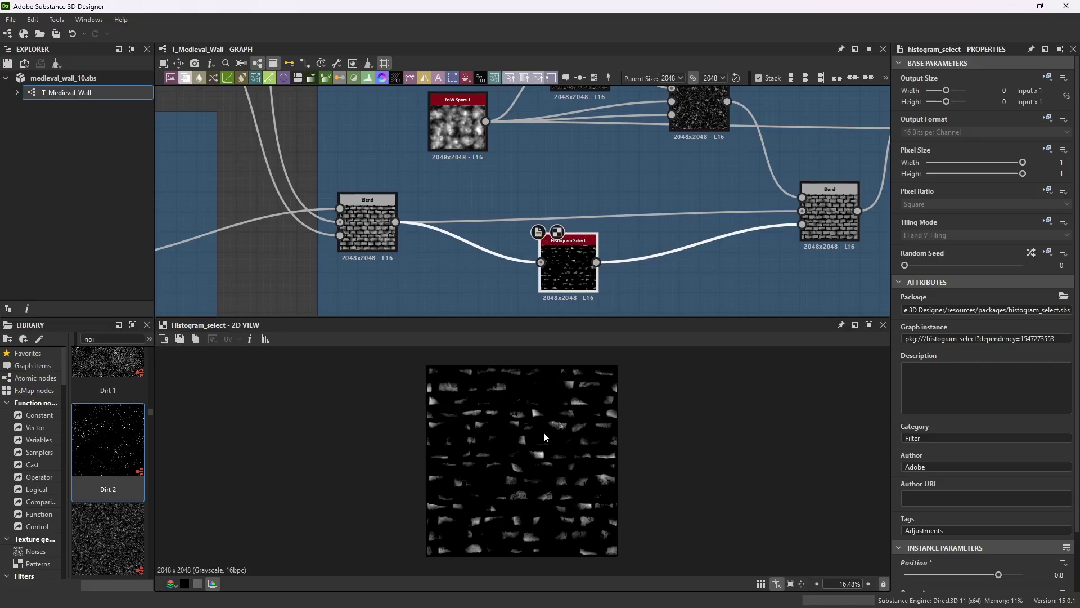
scroll(917, 493, "down", 2)
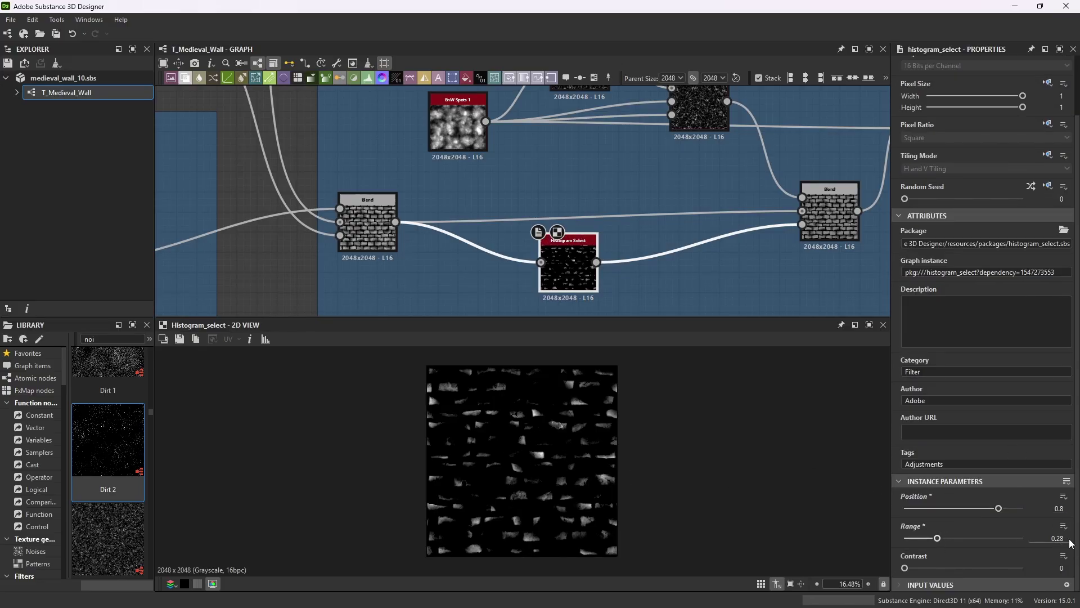
scroll(505, 432, "up", 5)
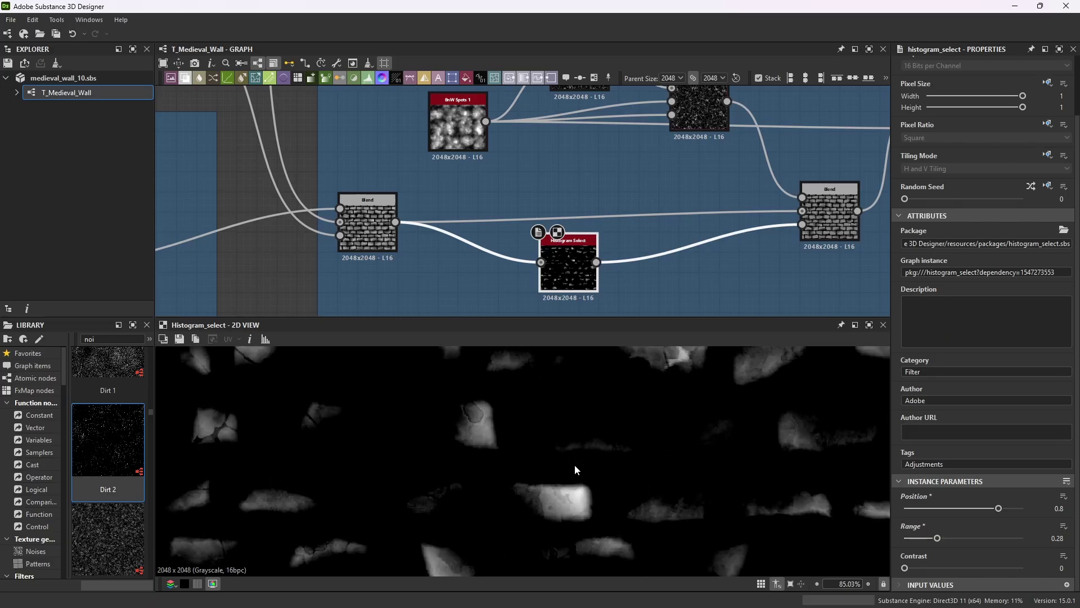
scroll(746, 430, "down", 4)
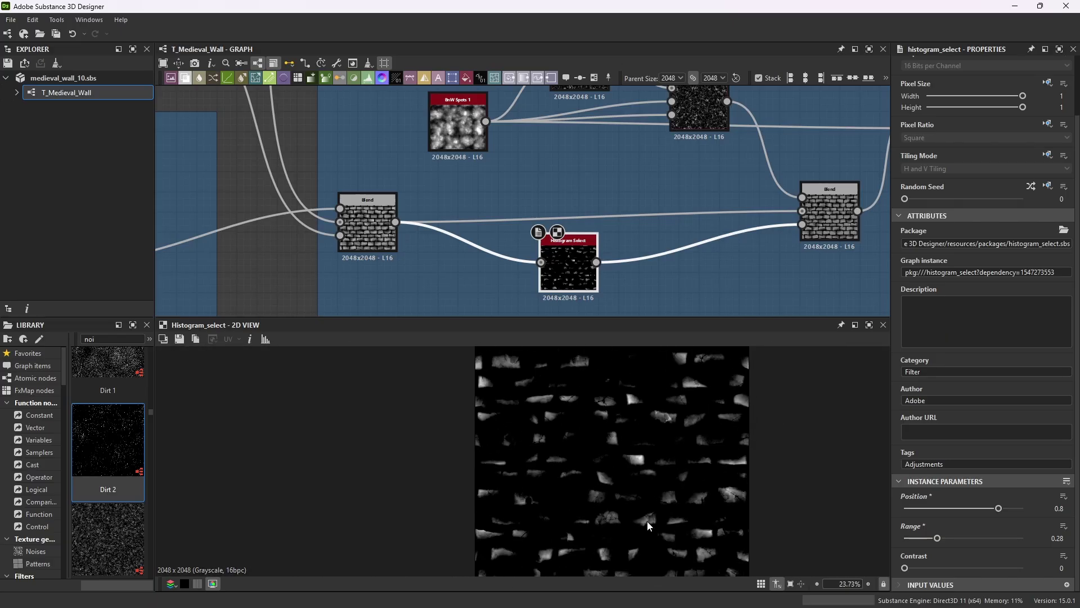
- Preview the Crystal 1 noise at the start of the Stone Details group and inspect its instance parameters
scroll(770, 180, "down", 4)
scroll(550, 96, "up", 2)
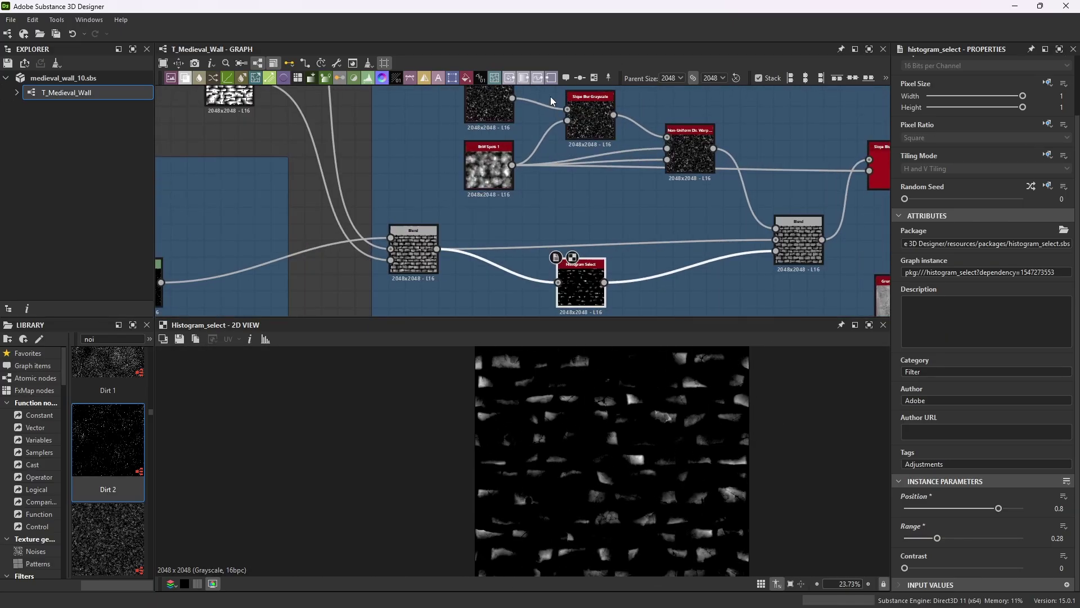
scroll(585, 110, "down", 2)
scroll(555, 110, "down", 1)
scroll(555, 112, "up", 4)
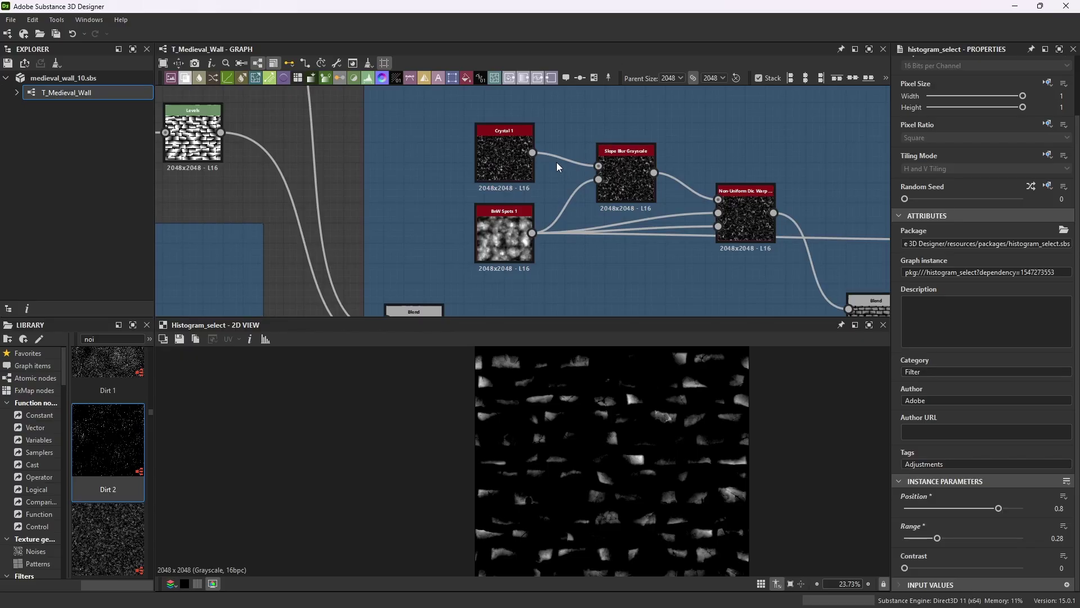
middle_click_drag(557, 166, 513, 146)
double_click(472, 115)
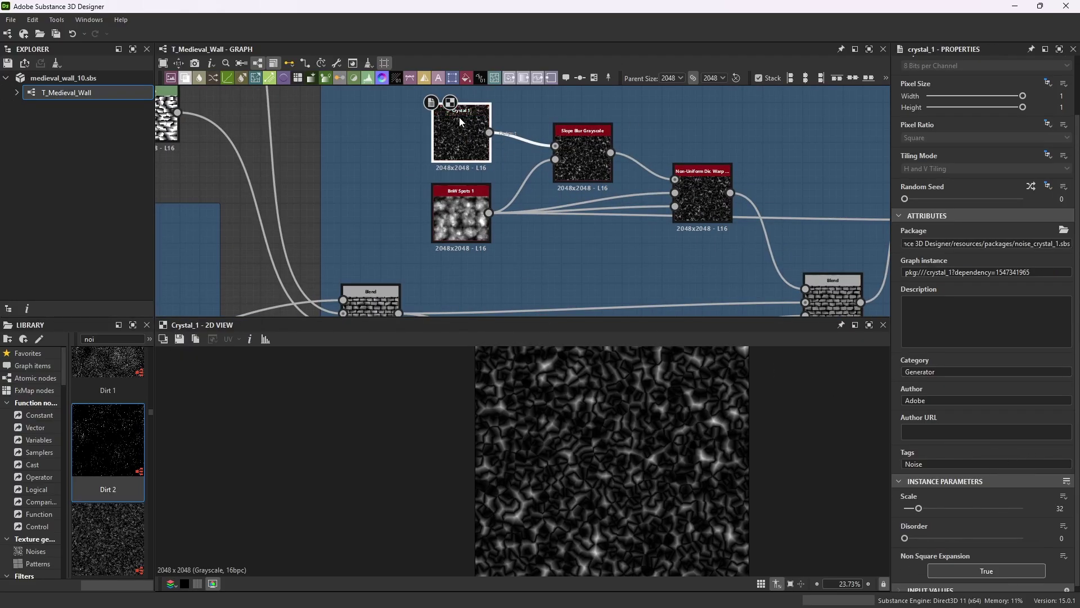
scroll(982, 498, "down", 1)
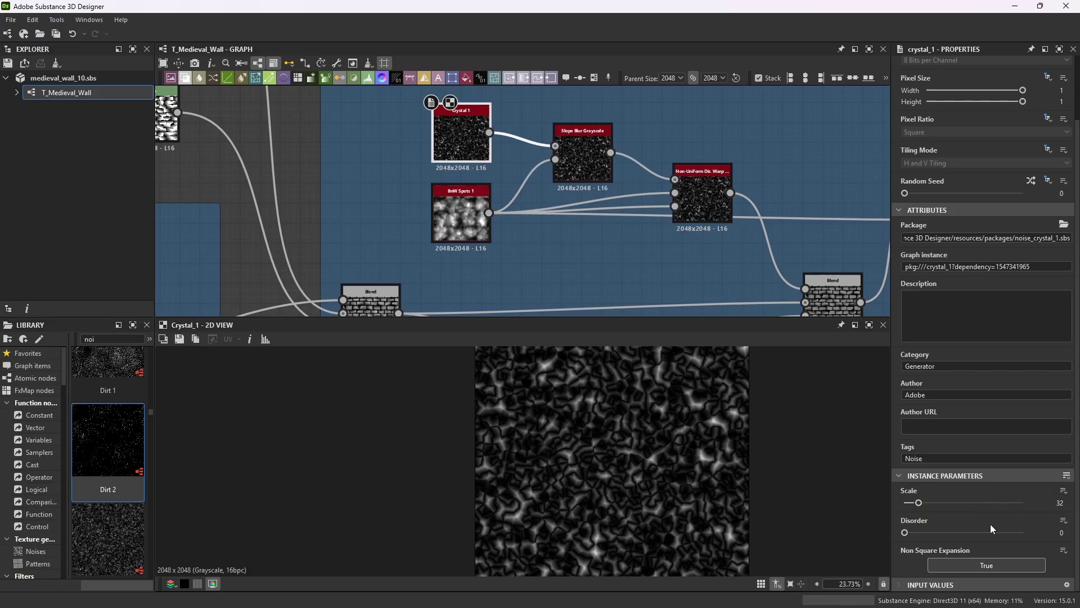
- Preview the Slope Blur Grayscale node fed by Crystal 1, compare it with the noise, and inspect its samples and intensity
left_click(592, 132)
left_click(462, 135)
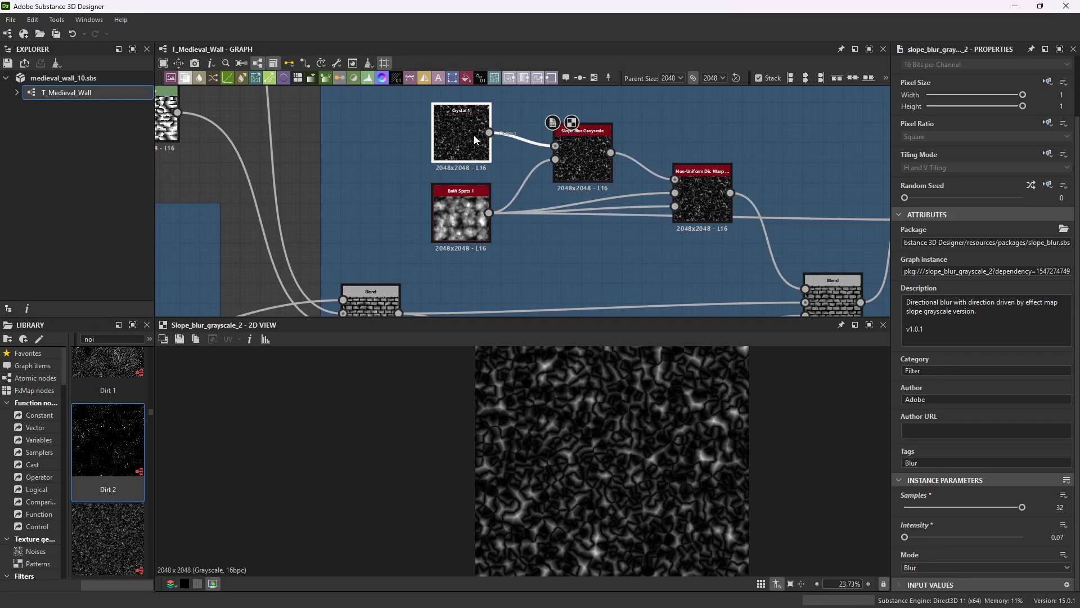
double_click(575, 161)
scroll(647, 419, "up", 10)
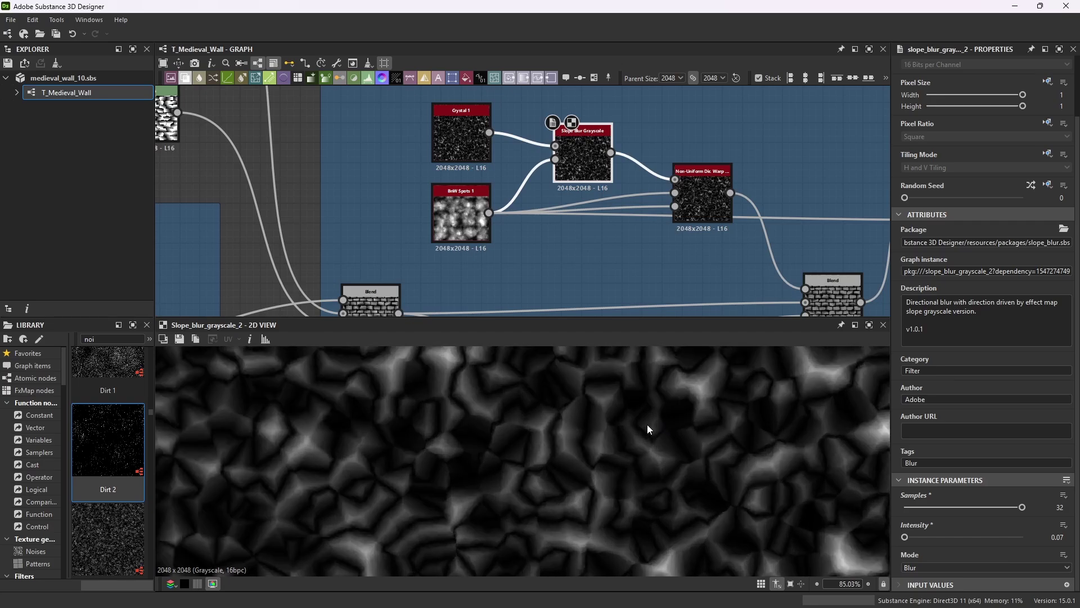
double_click(467, 141)
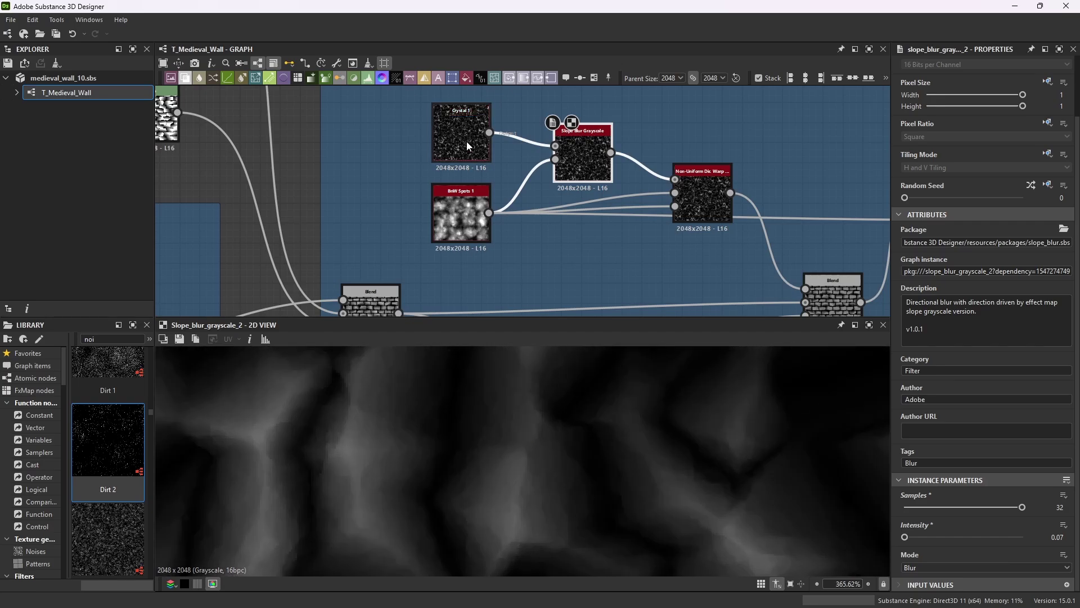
double_click(584, 150)
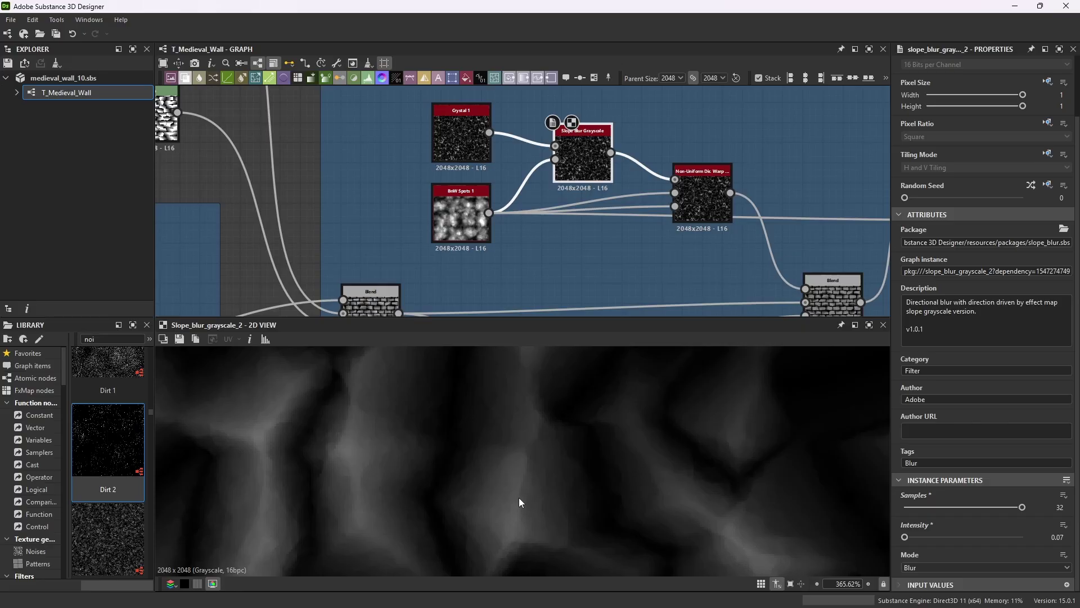
- Preview BnW Spots 1 and inspect its scale, disorder and roughness, along with the Slope Blur Grayscale result it drives
double_click(474, 205)
scroll(711, 441, "down", 10)
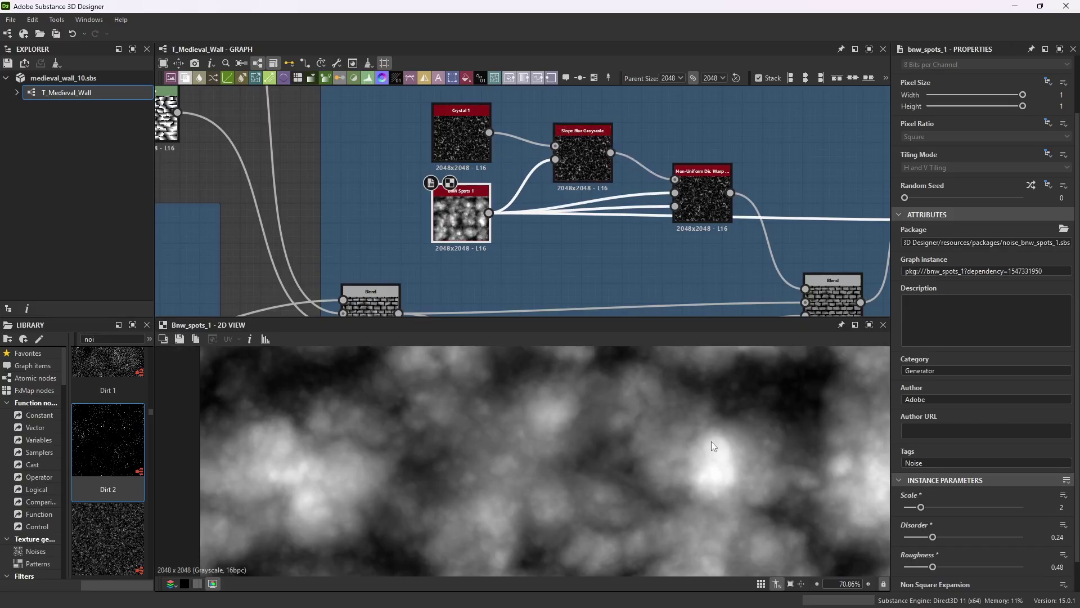
scroll(974, 521, "down", 1)
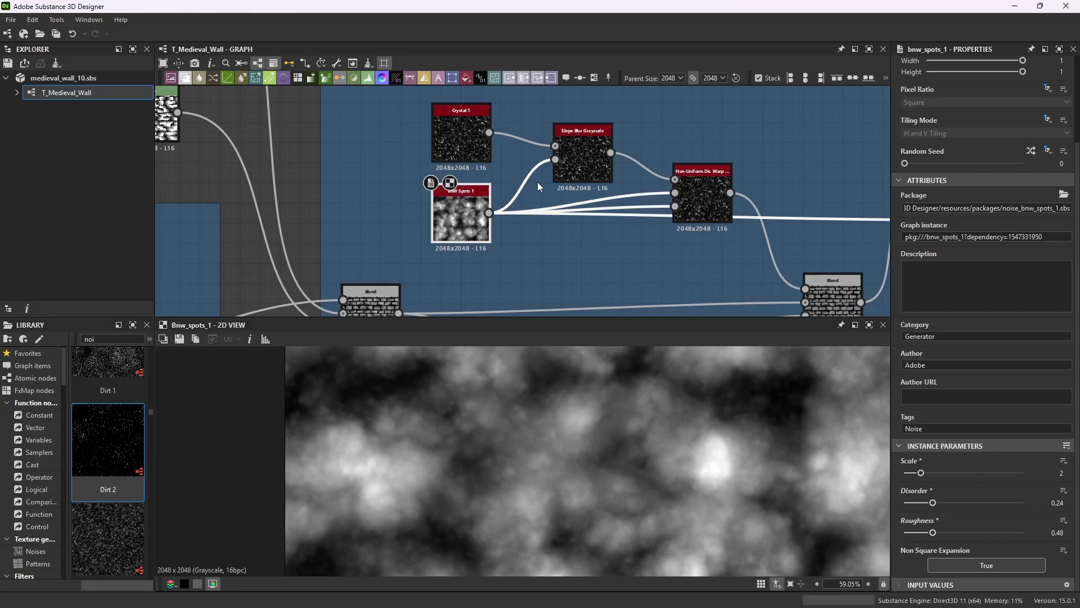
double_click(582, 147)
scroll(683, 440, "up", 7)
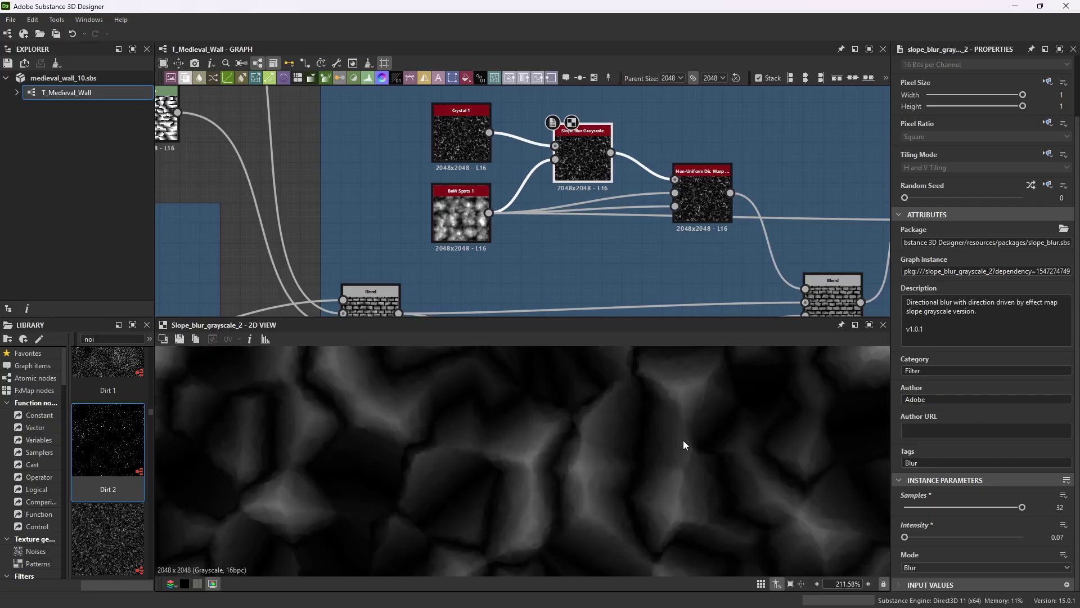
- Preview the Non-Uniform Directional Warp node and inspect its input connections, intensity, warp angle and trail parameters
middle_click_drag(548, 235, 622, 176)
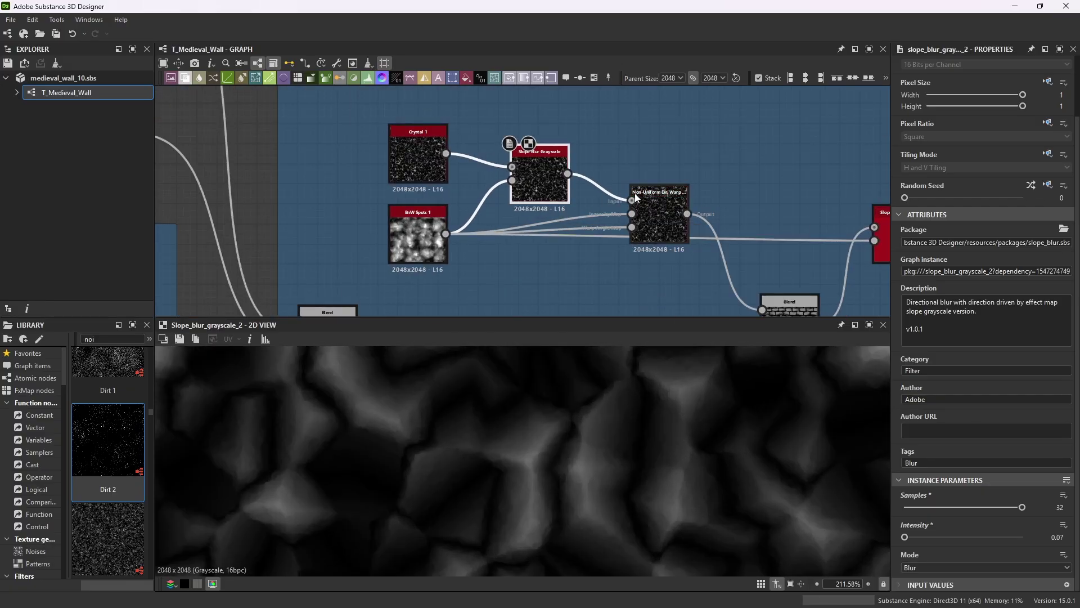
left_click(661, 217)
double_click(660, 213)
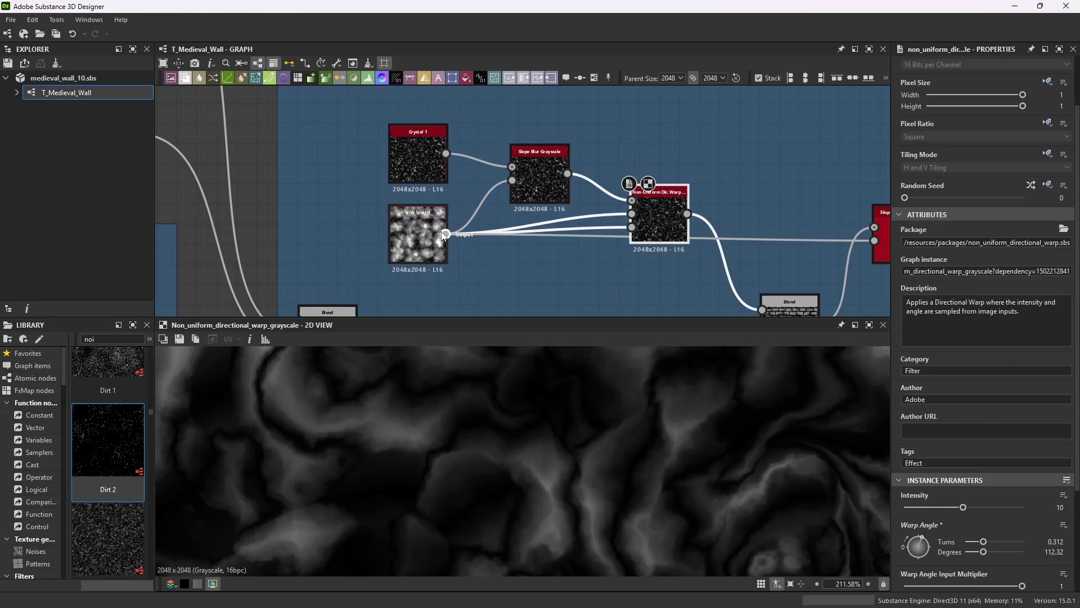
scroll(512, 240, "up", 1)
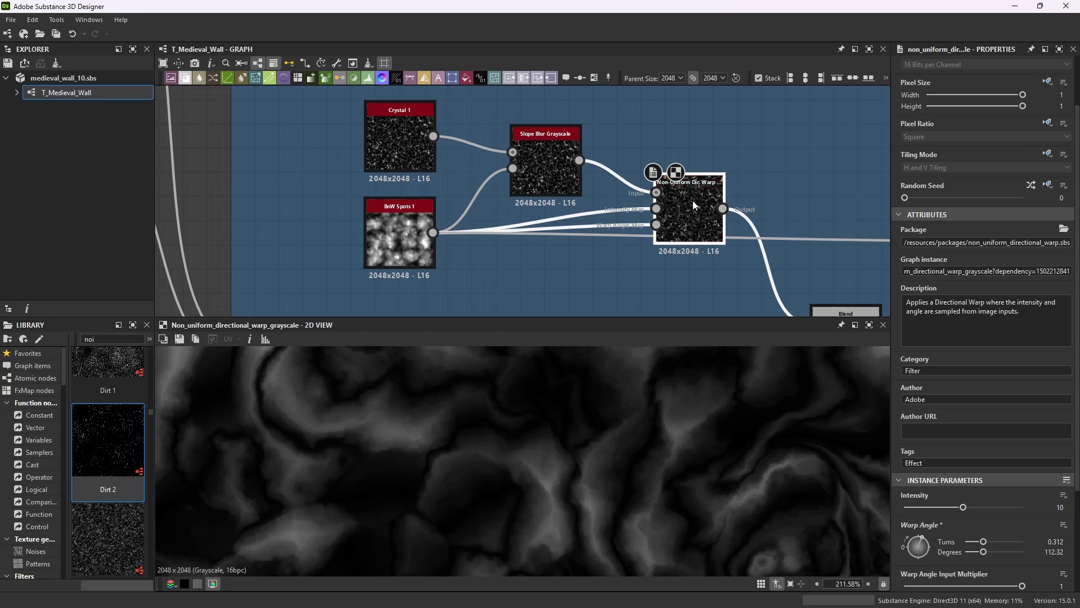
scroll(965, 511, "down", 3)
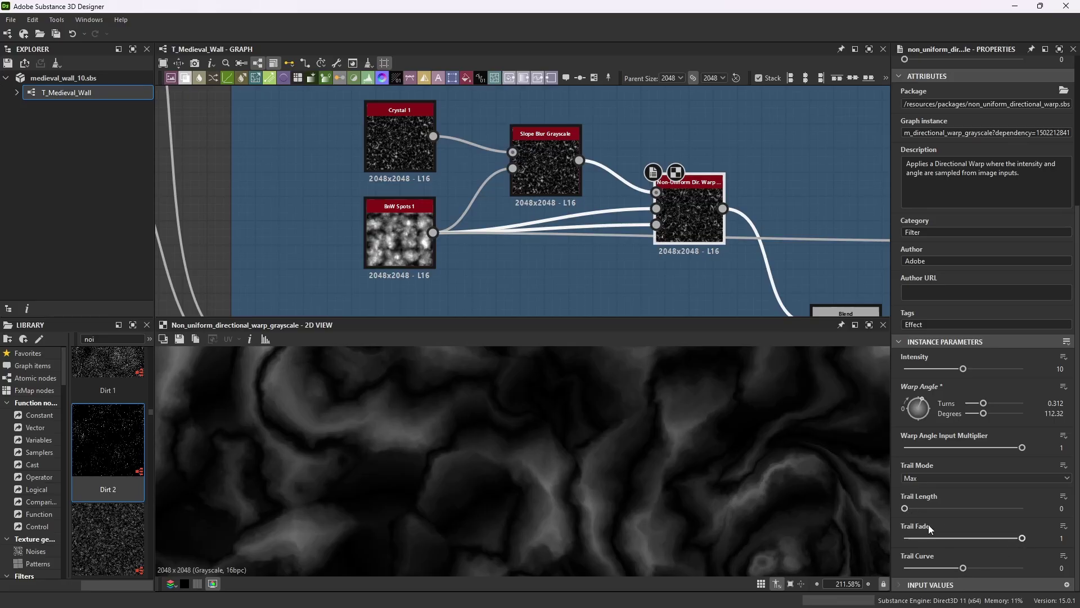
scroll(675, 231, "down", 4)
scroll(720, 238, "up", 2)
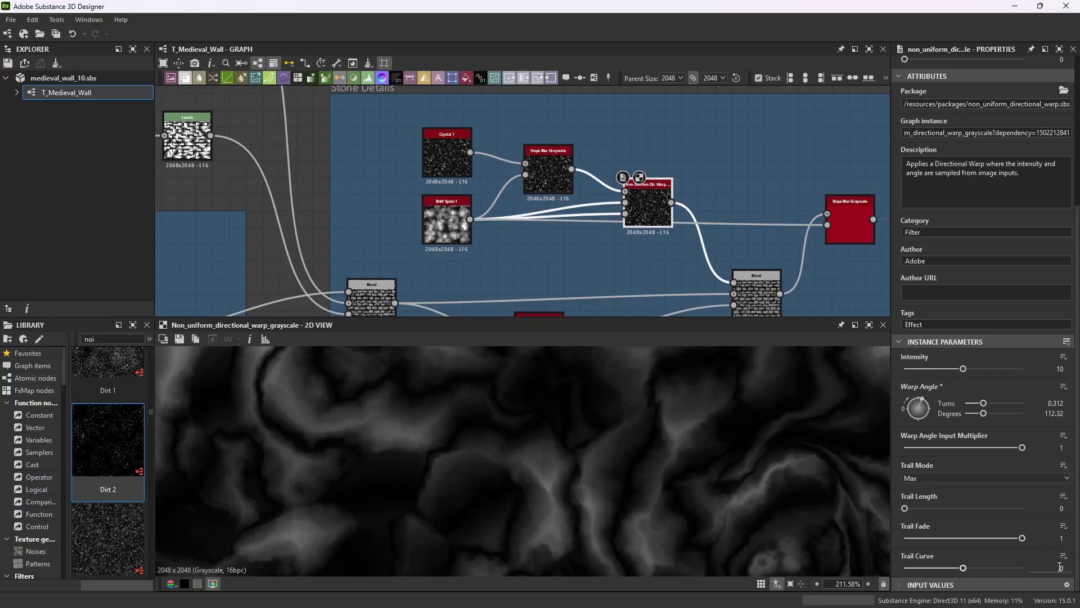
scroll(611, 172, "down", 2)
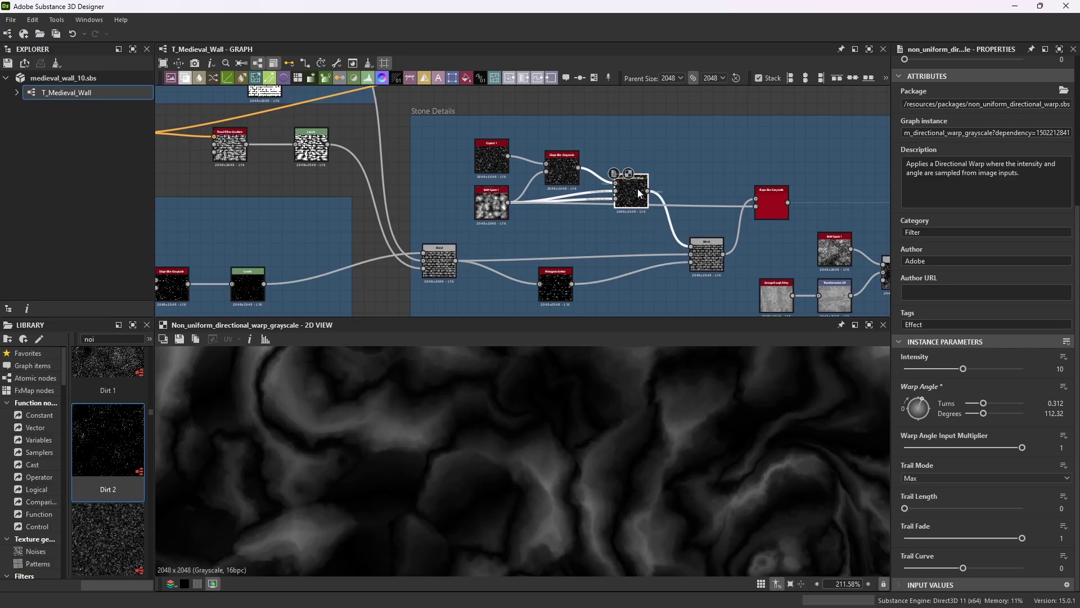
- Inspect the Histogram Select mask's parameters, and preview the second Stone Details Blend to check its blending mode and inputs
left_click(557, 283)
scroll(577, 271, "up", 3)
scroll(775, 225, "down", 2)
scroll(756, 211, "up", 2)
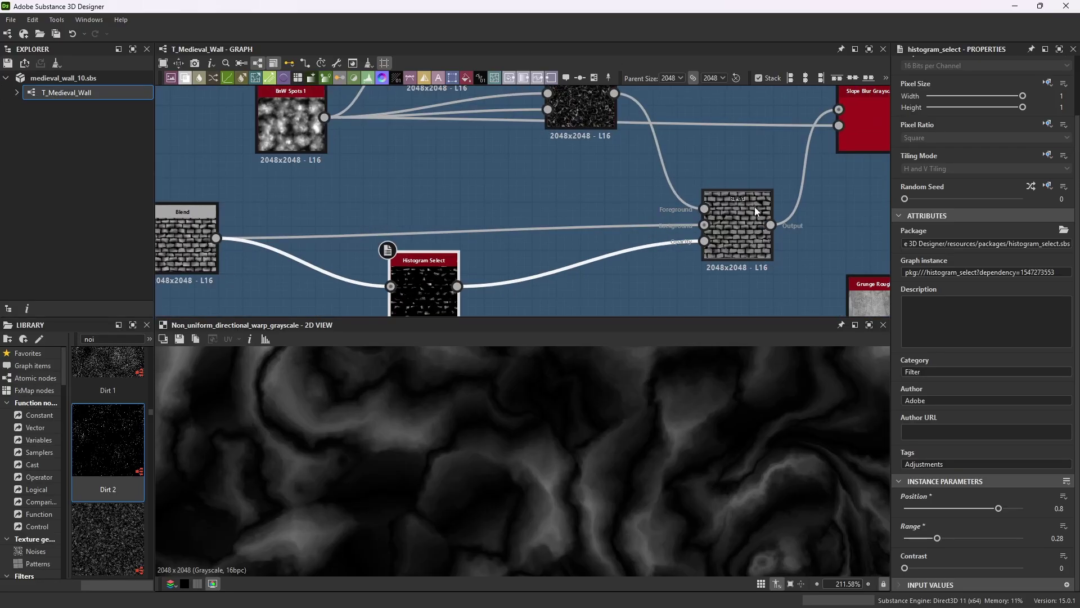
double_click(755, 211)
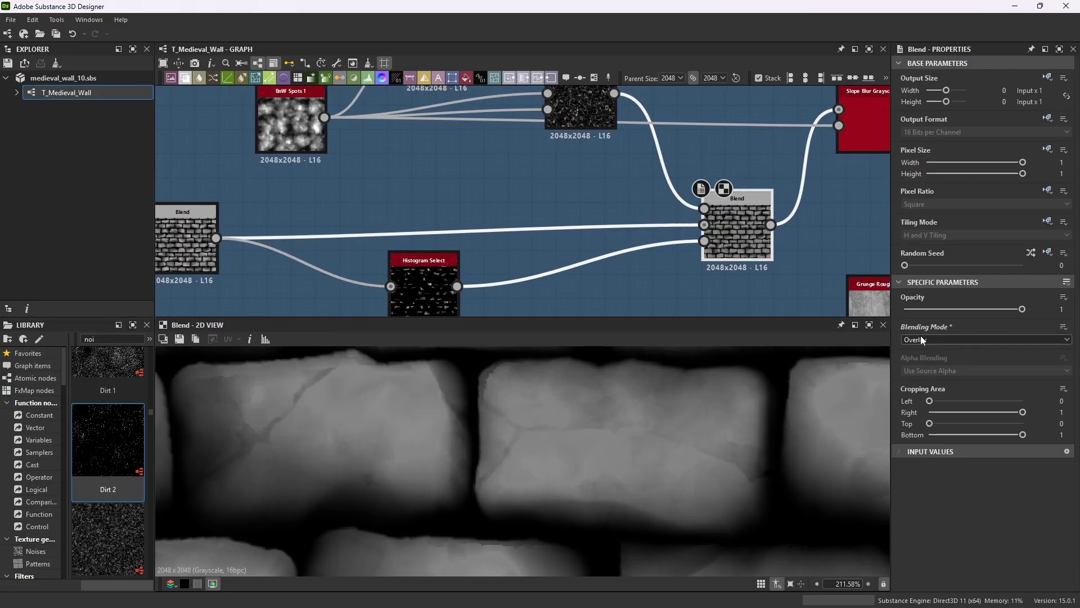
scroll(683, 238, "down", 3)
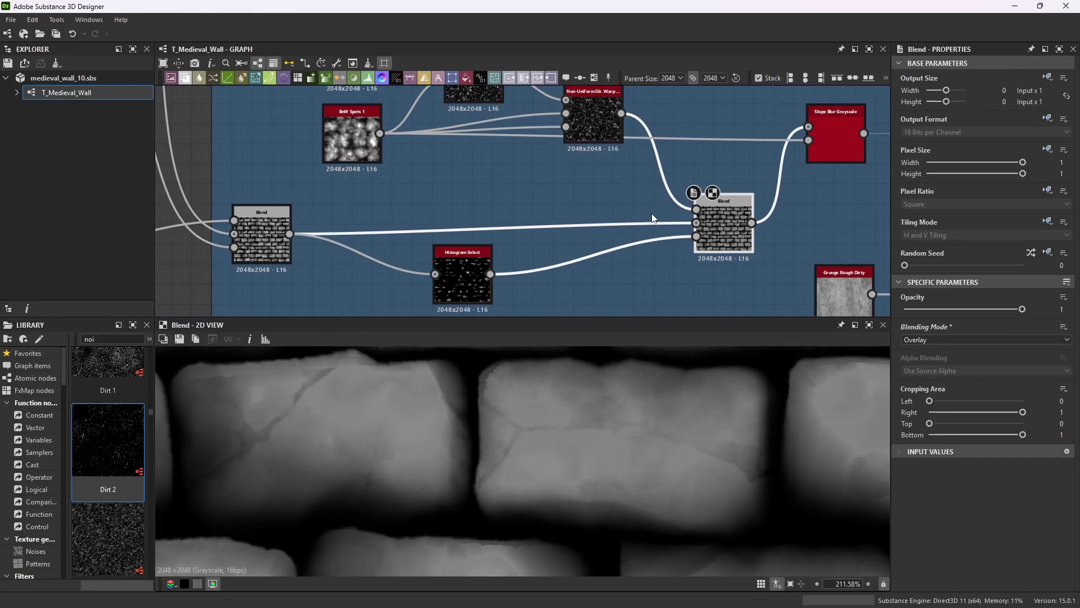
scroll(575, 224, "up", 2)
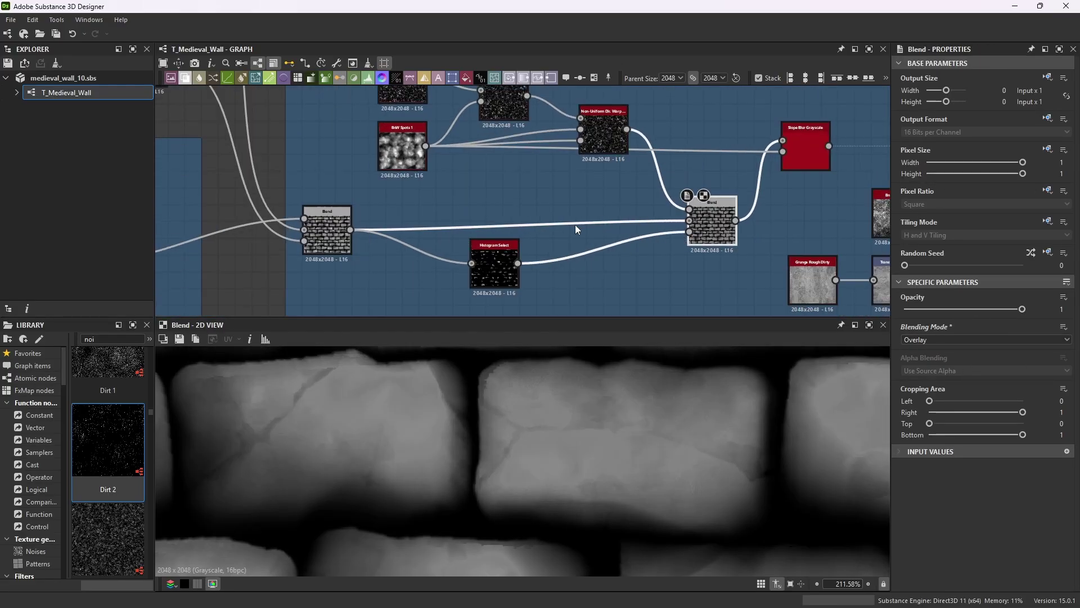
- Compare the outputs of the first and second Blend nodes across the whole stone wall in the 2D view
double_click(352, 236)
double_click(718, 228)
scroll(715, 422, "down", 6)
scroll(730, 445, "down", 3)
scroll(738, 454, "up", 4)
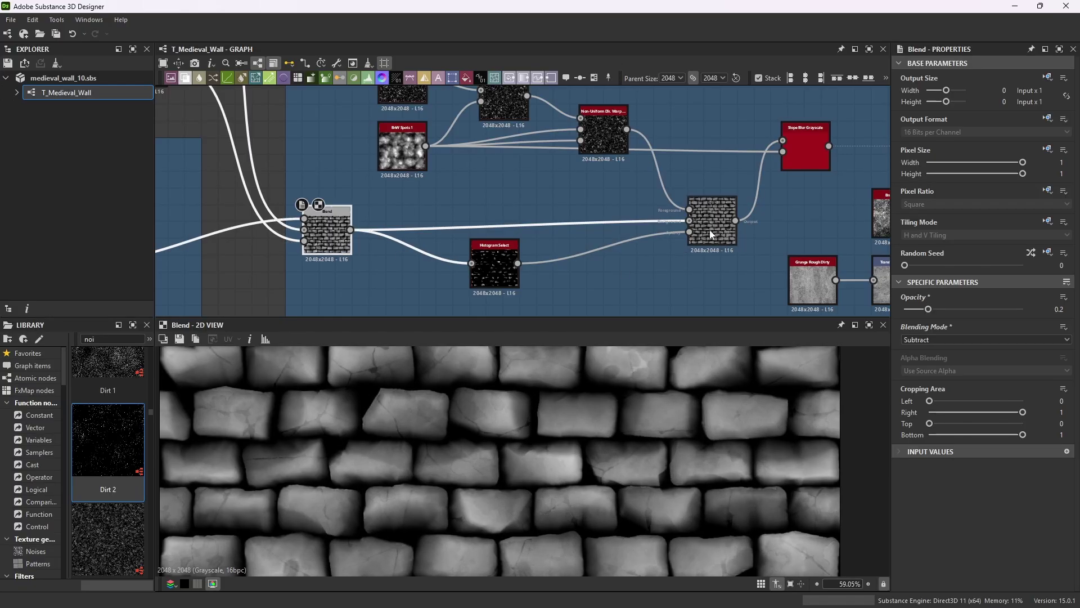
scroll(599, 420, "down", 3)
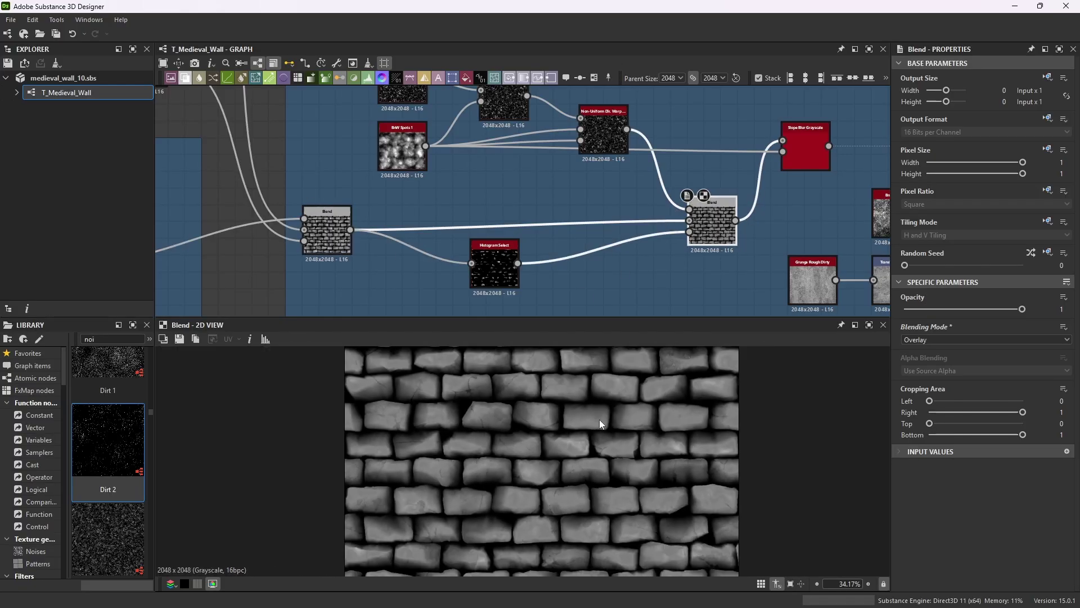
scroll(639, 197, "down", 5)
scroll(717, 180, "up", 4)
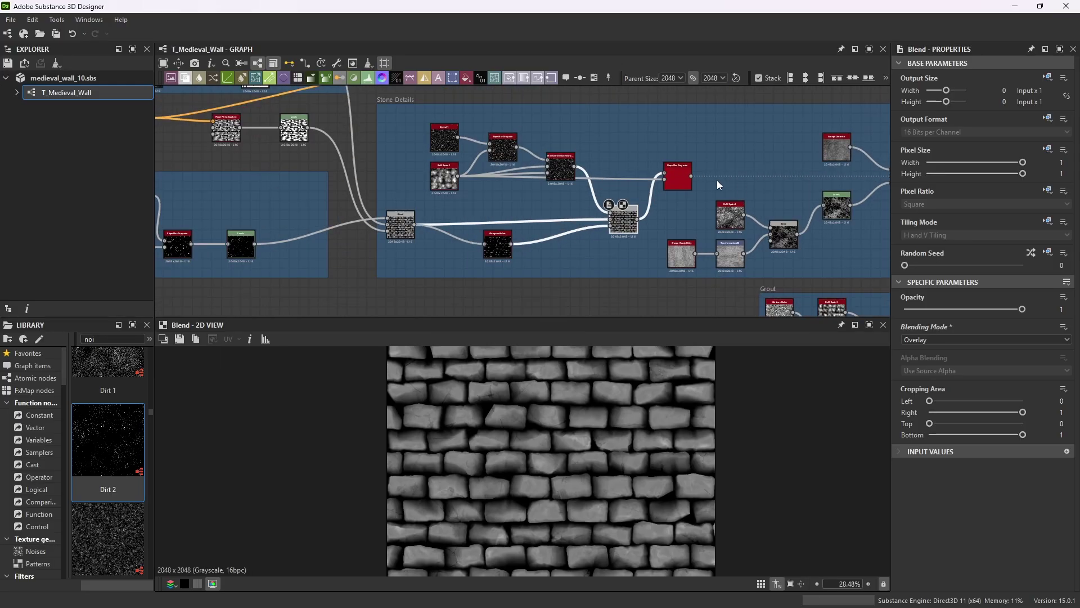
- Preview the Slope Blur Grayscale node after the second Blend and trace its slope input back to BnW Spots 1
scroll(655, 141, "up", 3)
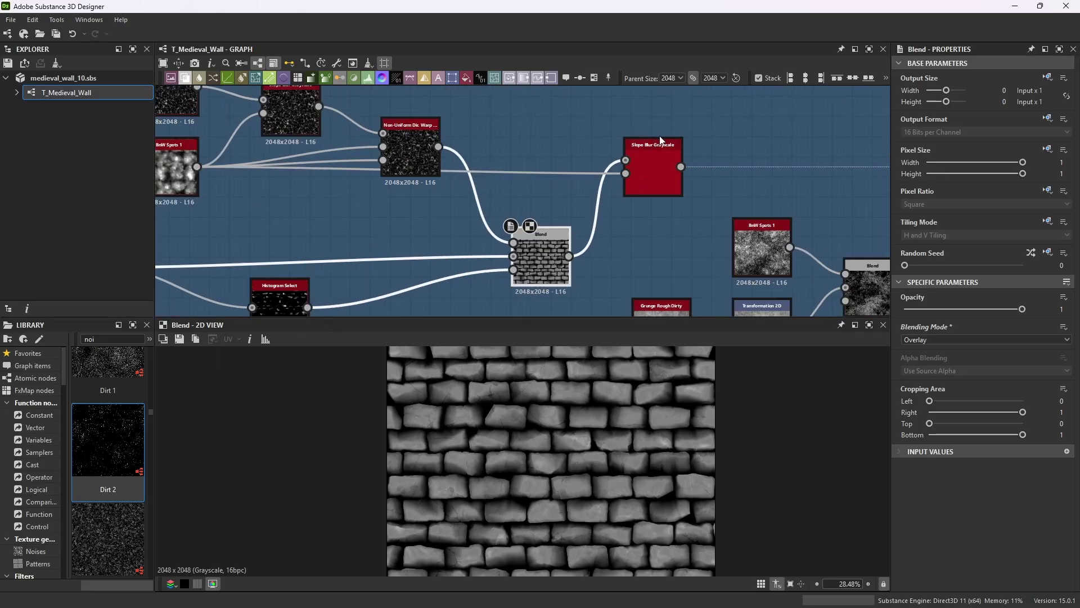
double_click(654, 178)
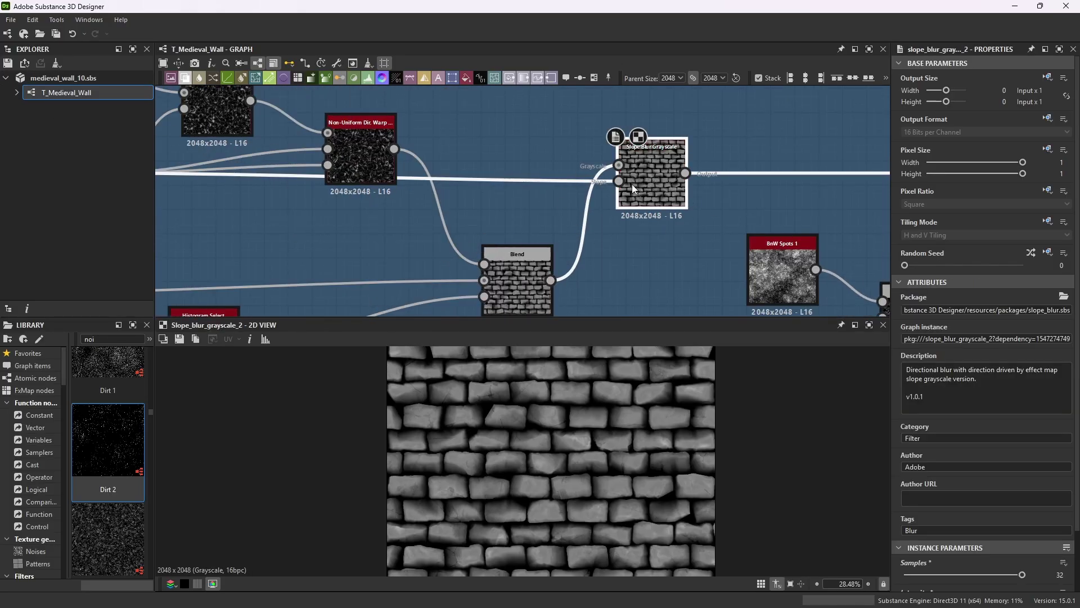
scroll(632, 184, "down", 4)
scroll(657, 200, "up", 2)
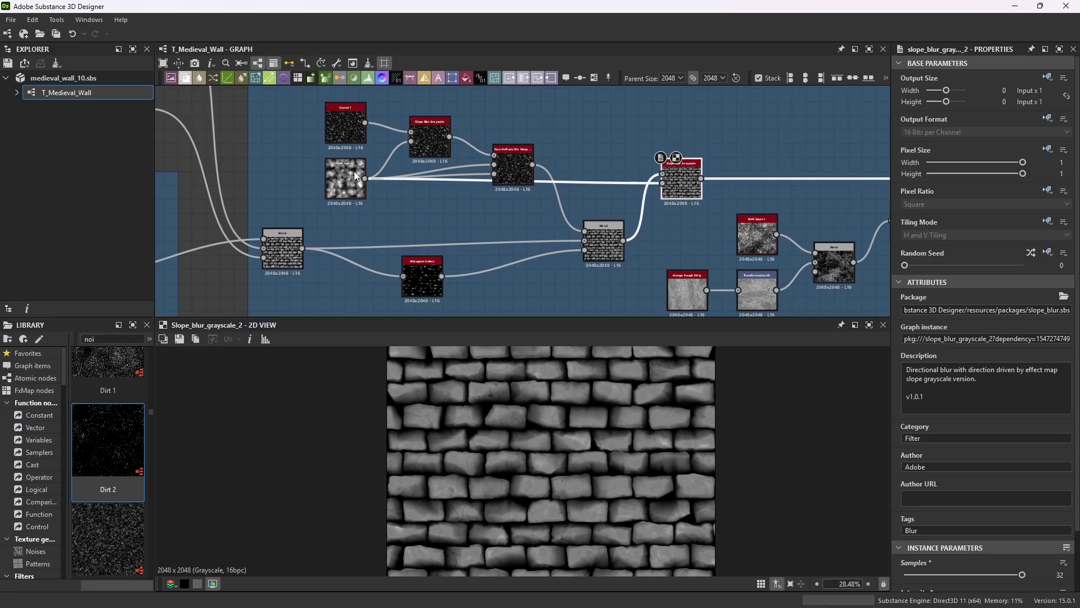
scroll(710, 201, "up", 2)
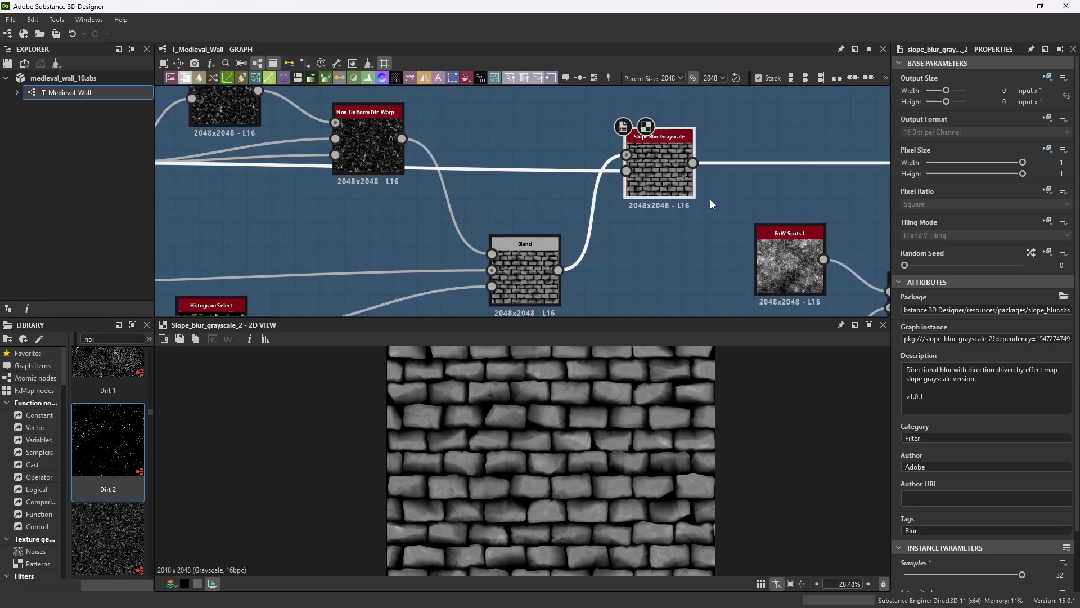
- Examine the blurred stones up close and inspect the final Slope Blur Grayscale node's samples, intensity and mode
scroll(607, 448, "up", 4)
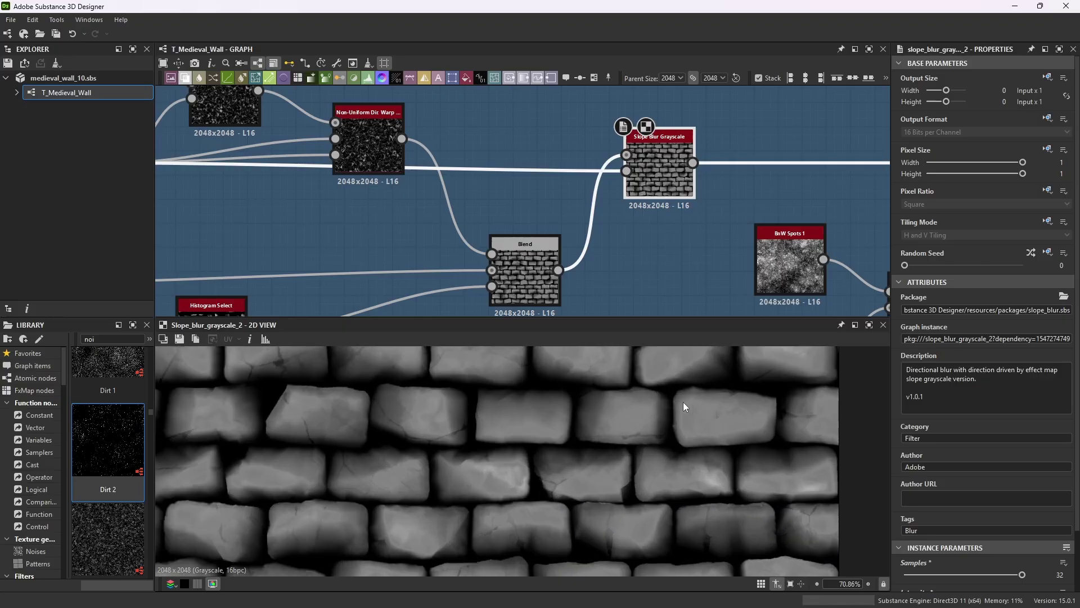
scroll(681, 404, "up", 5)
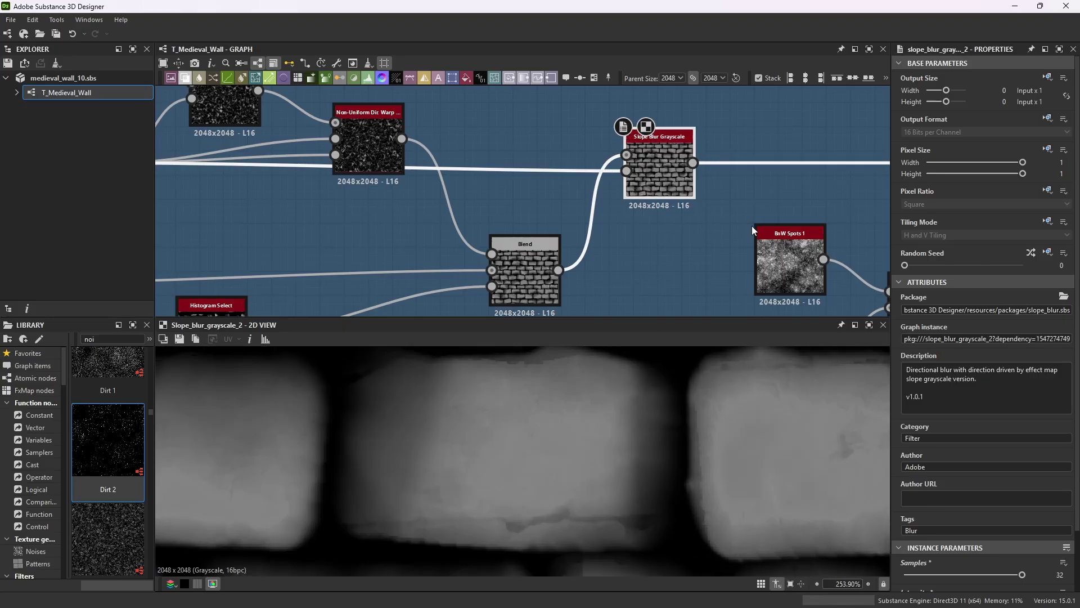
scroll(698, 198, "down", 3)
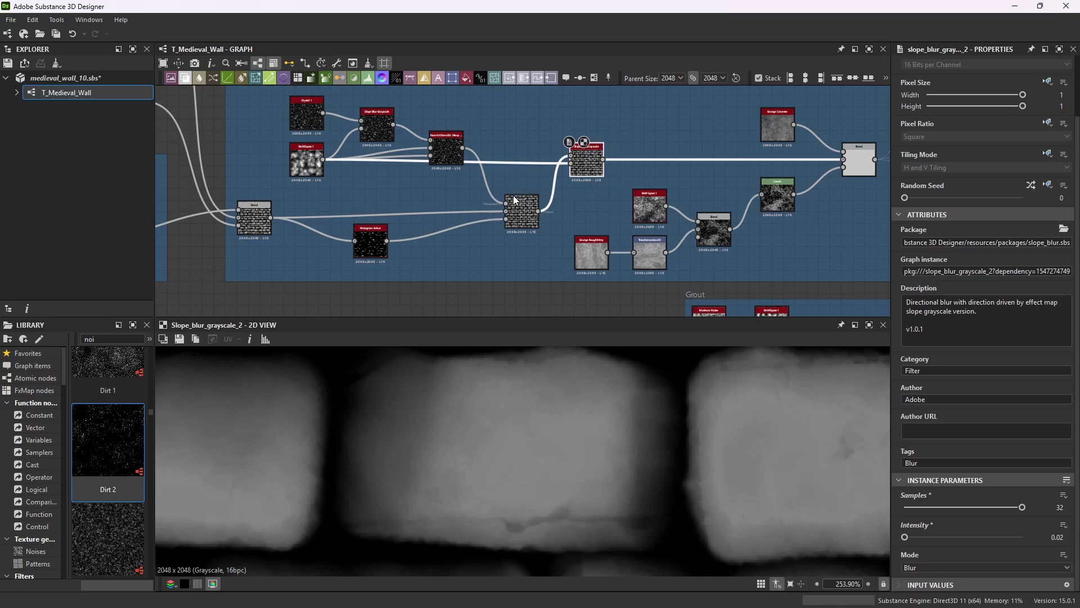
scroll(580, 167, "up", 5)
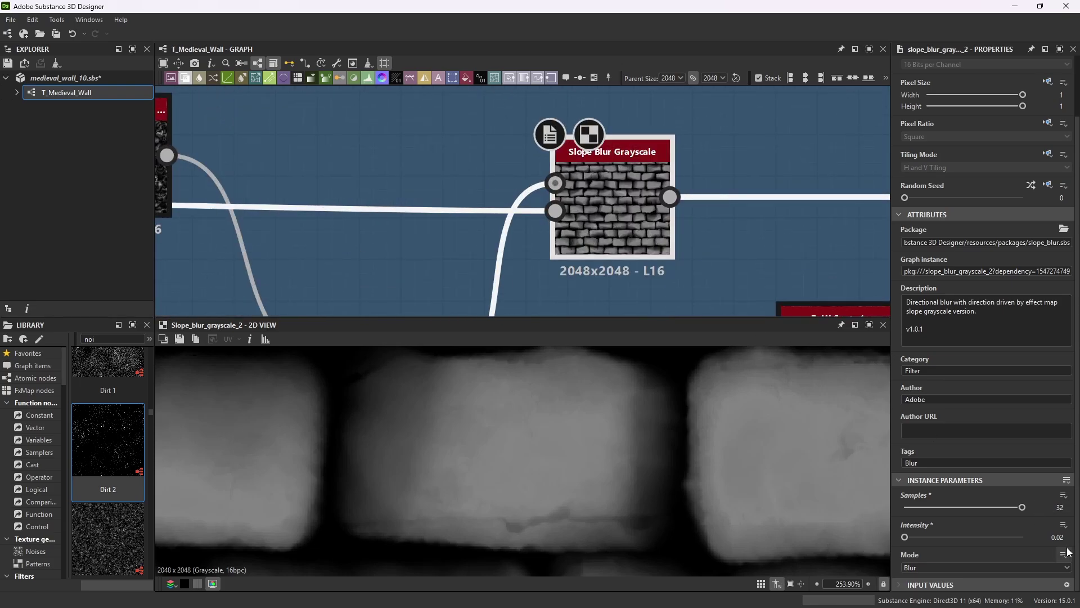
scroll(636, 197, "down", 3)
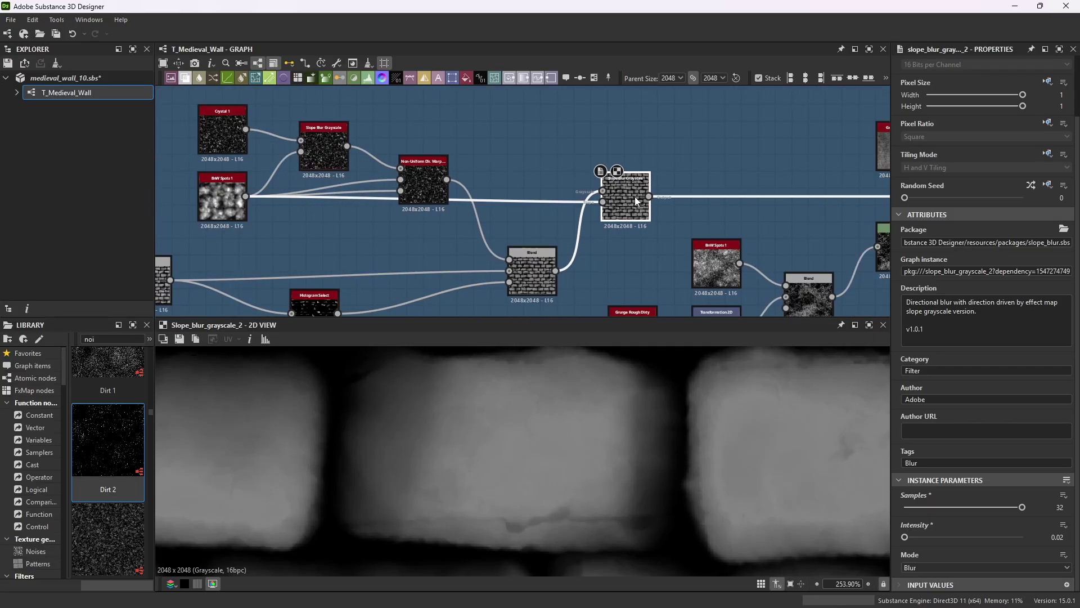
scroll(666, 194, "up", 1)
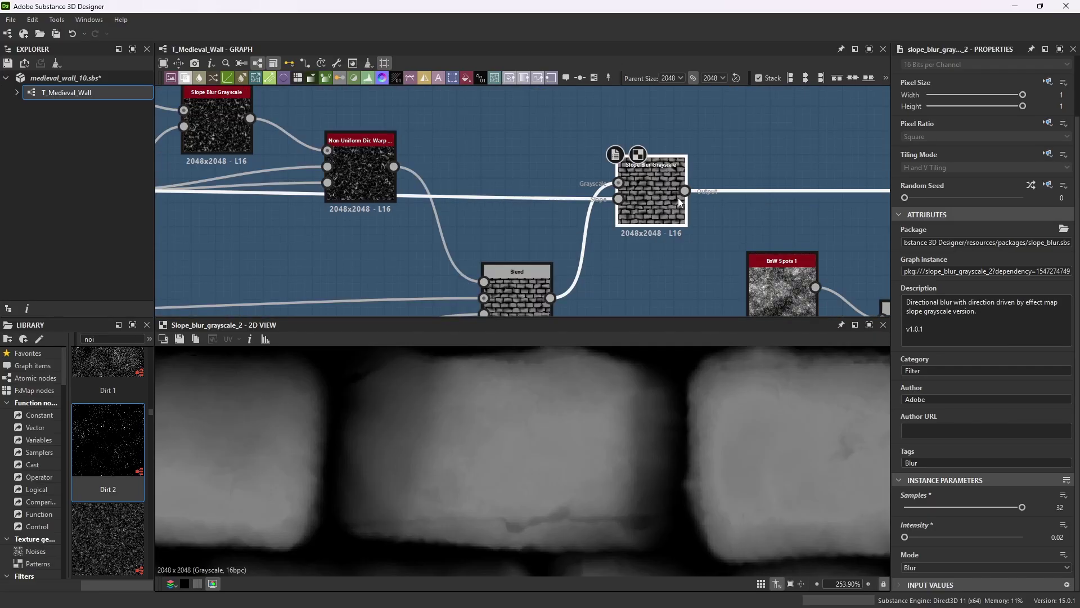
scroll(482, 397, "down", 3)
scroll(439, 407, "up", 1)
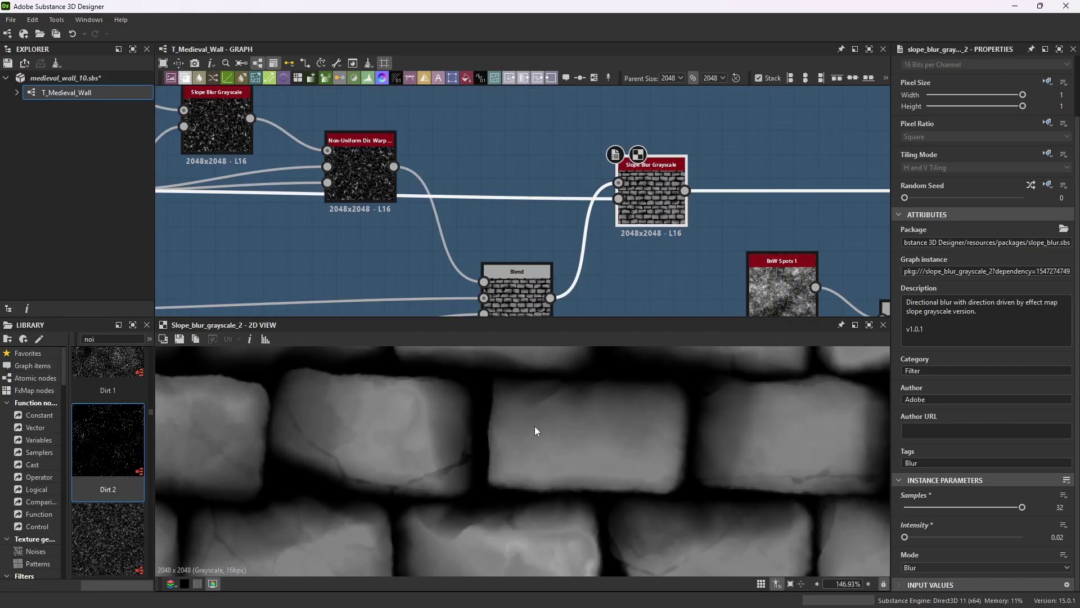
- Examine how the final Slope Blur Grayscale and Grunge Concrete nodes feed the last Blend in Stone Details
scroll(531, 163, "down", 4)
scroll(610, 179, "up", 2)
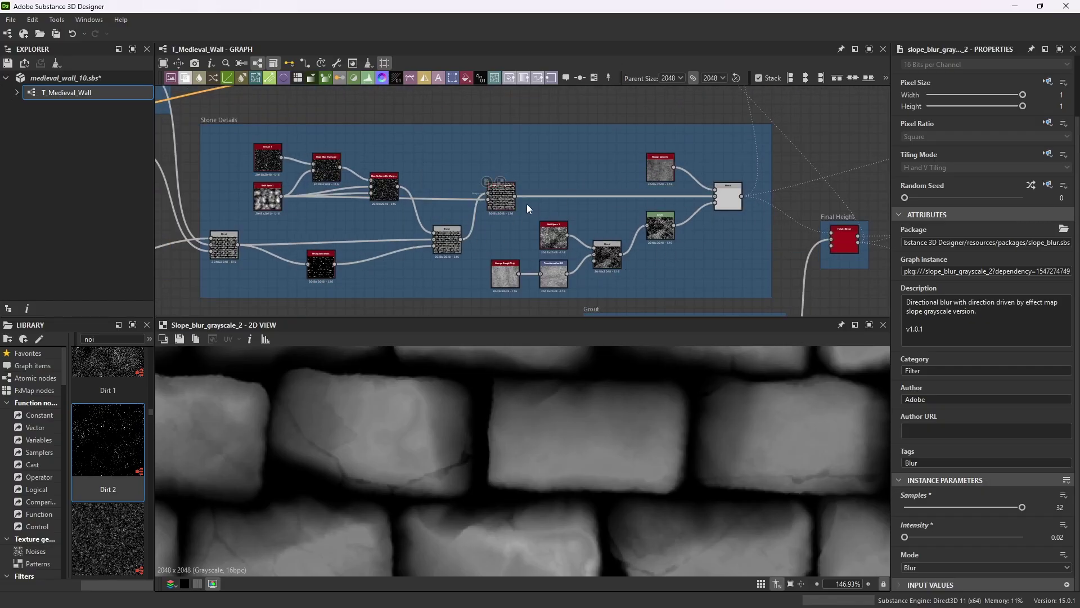
scroll(681, 170, "up", 4)
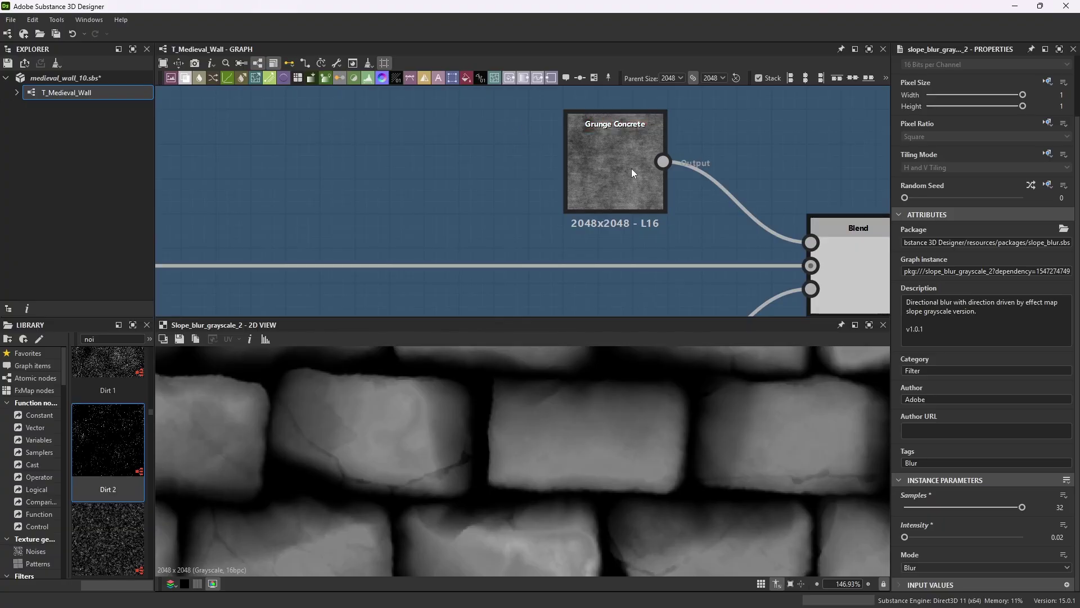
scroll(583, 144, "down", 4)
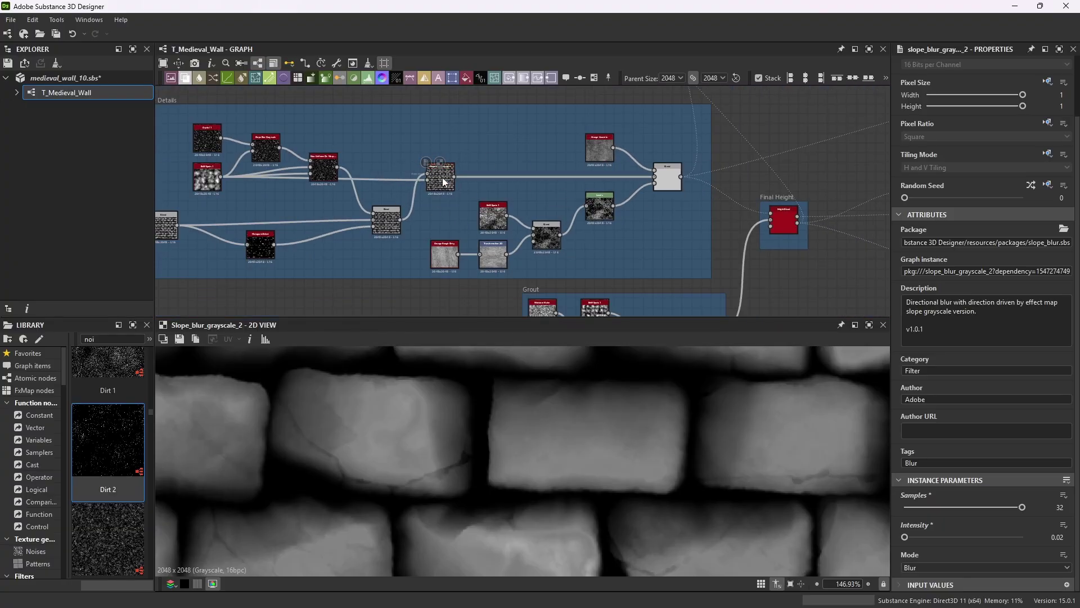
scroll(445, 173, "up", 5)
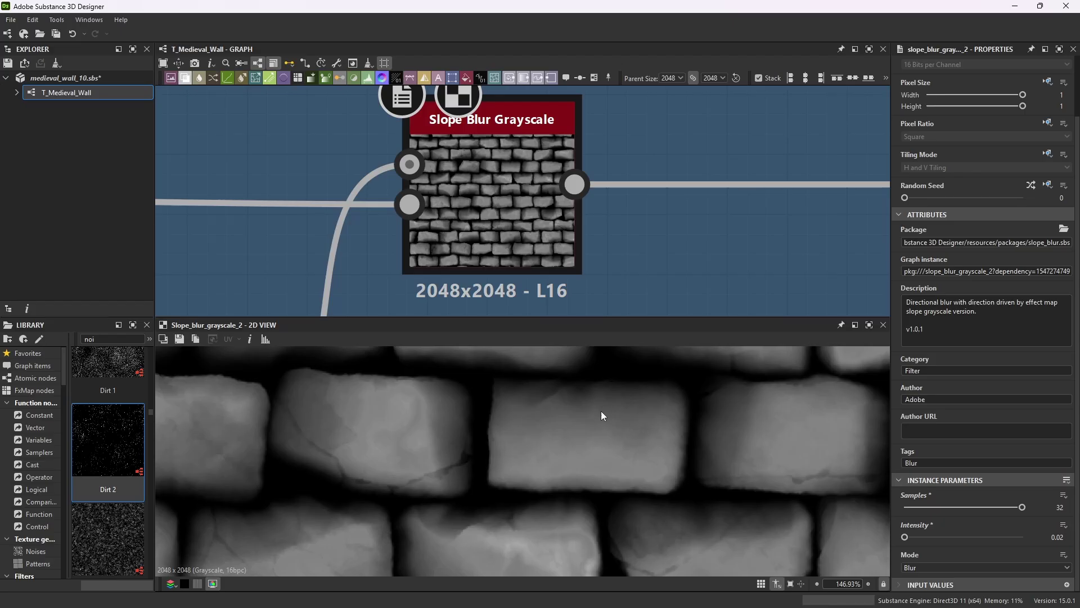
- Inspect the Grunge Concrete node's instance parameters and its connection into the last Blend of Stone Details
scroll(549, 178, "down", 5)
scroll(744, 147, "up", 5)
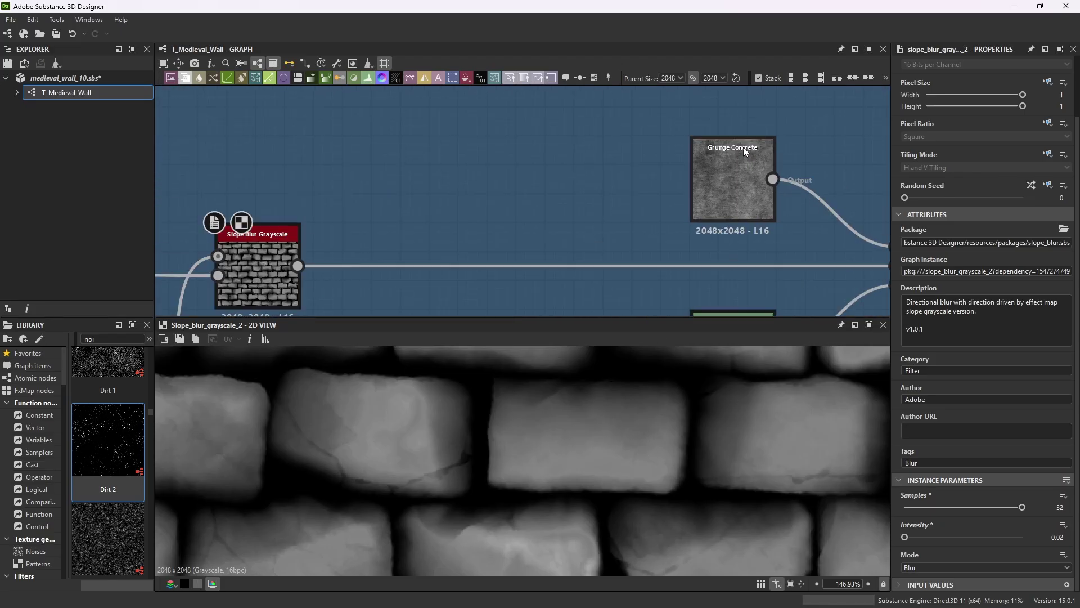
left_click(744, 147)
scroll(965, 518, "down", 4)
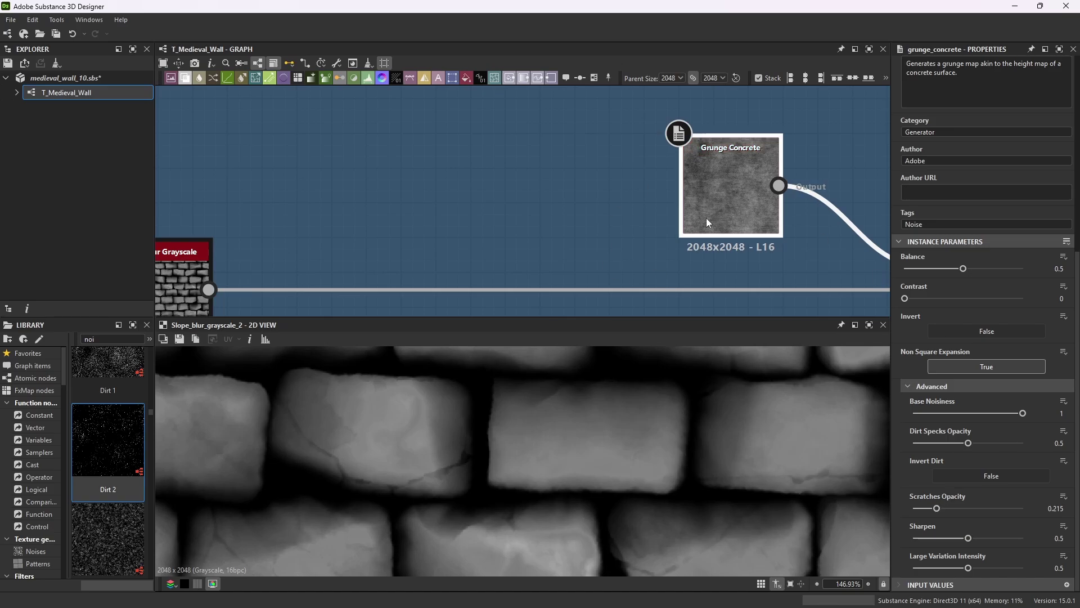
scroll(580, 135, "down", 4)
scroll(655, 188, "up", 1)
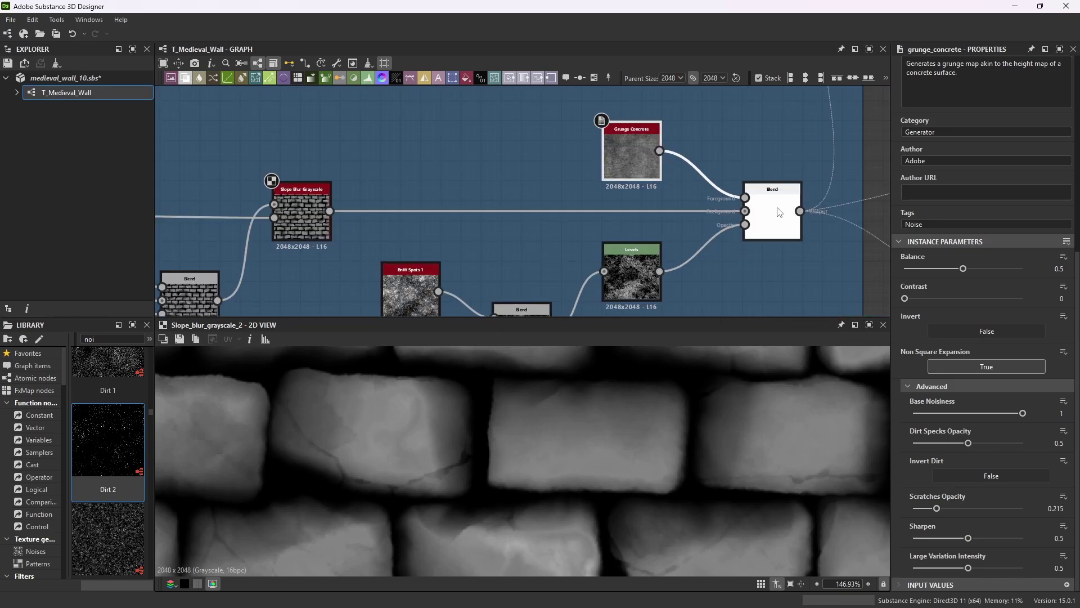
- Preview the last Stone Details Blend and trace its opacity input back through Levels to the grunge and spots nodes
double_click(775, 222)
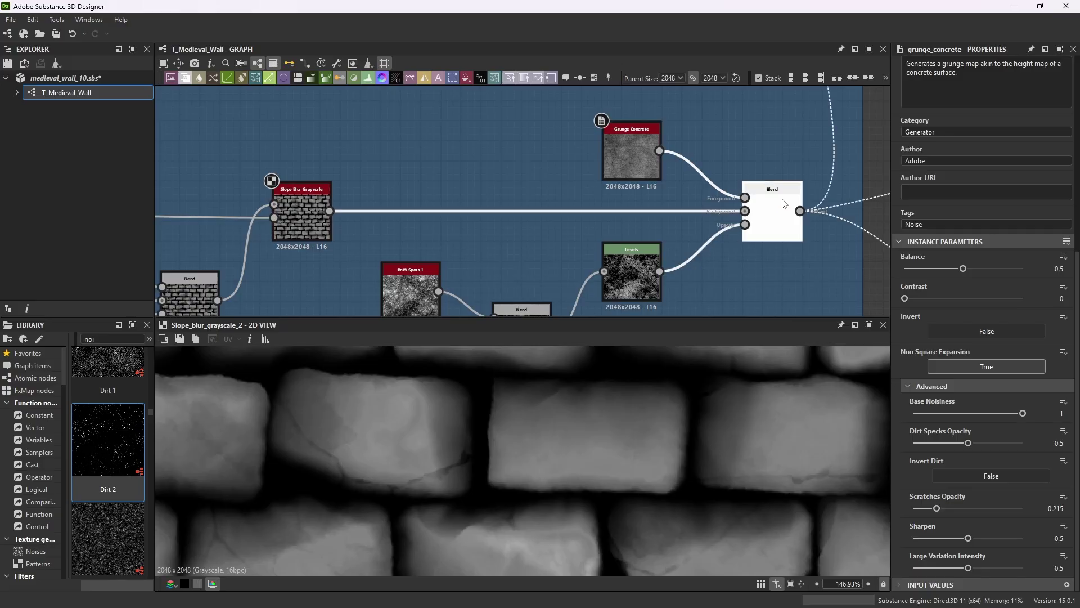
scroll(540, 231, "down", 3)
scroll(572, 170, "up", 2)
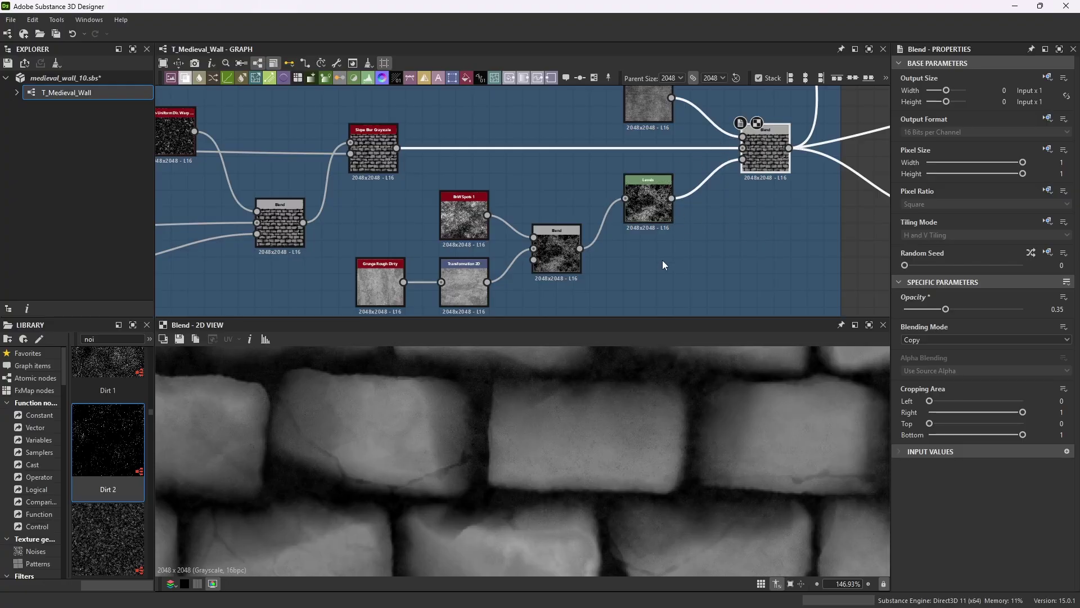
scroll(731, 190, "down", 2)
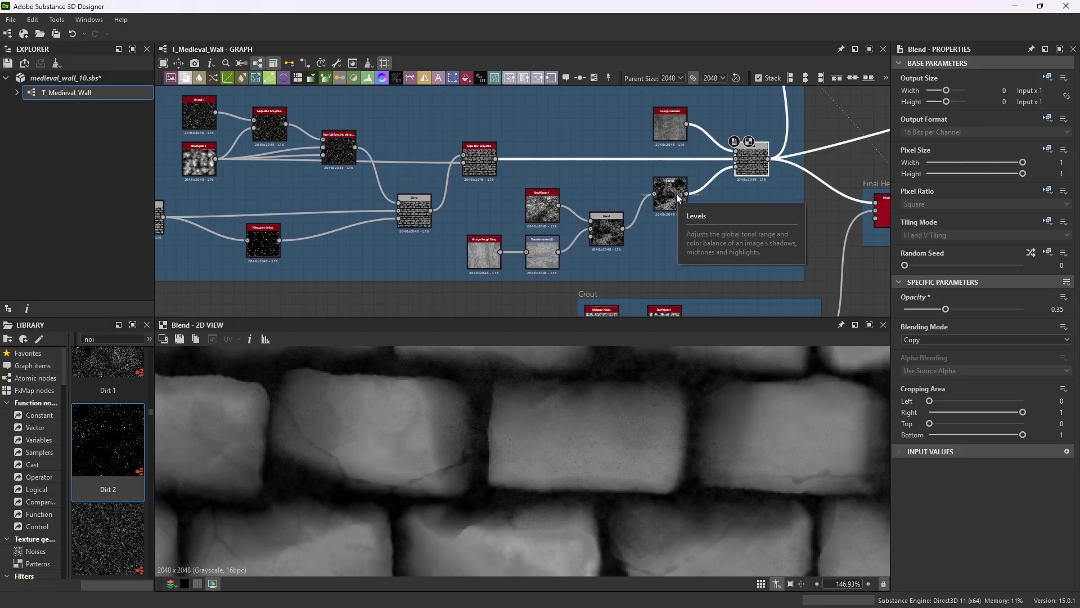
scroll(541, 237, "up", 2)
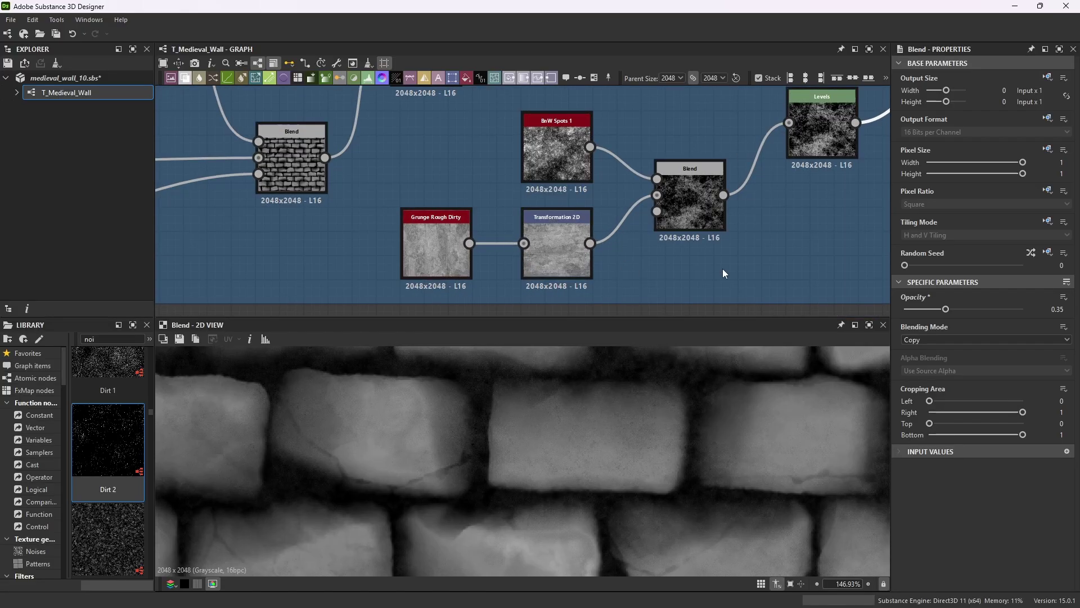
- Preview Grunge Rough Dirty and the Transformation 2D node it feeds, and inspect the transform settings
left_click(446, 221)
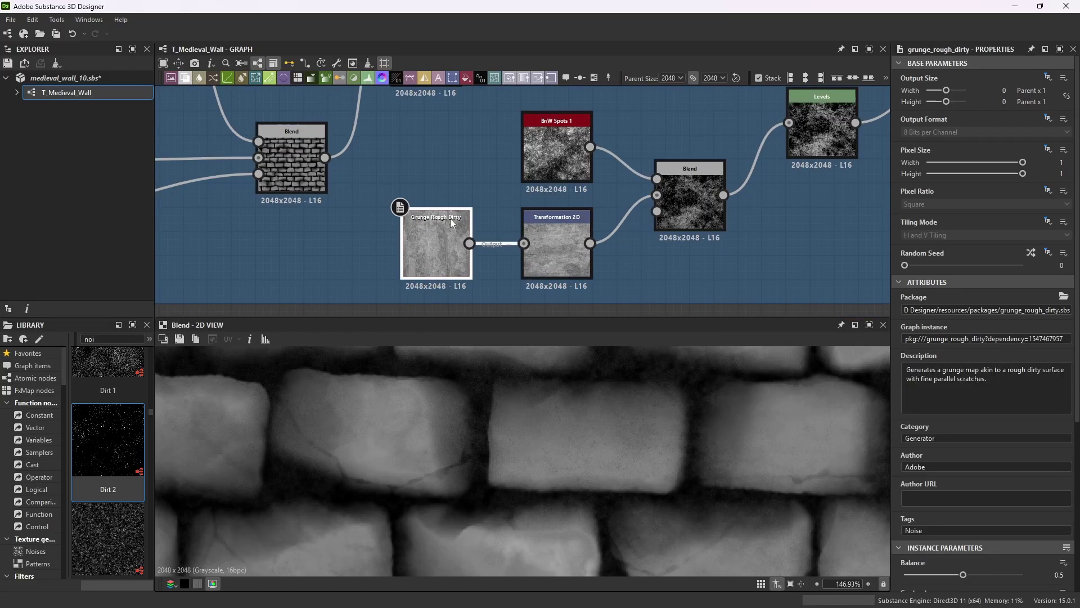
double_click(450, 218)
left_click(537, 234)
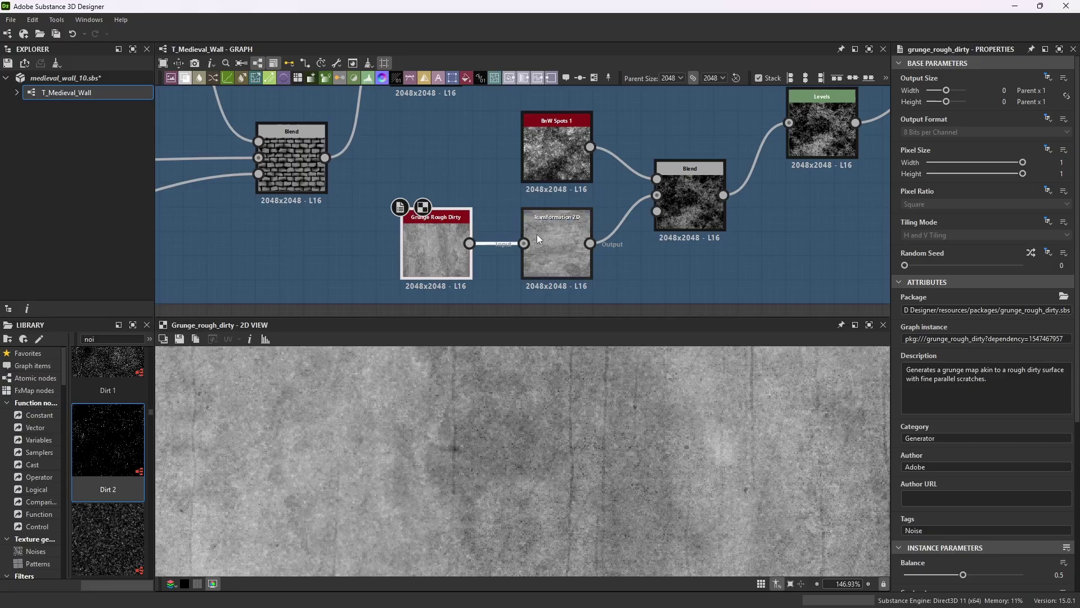
double_click(557, 233)
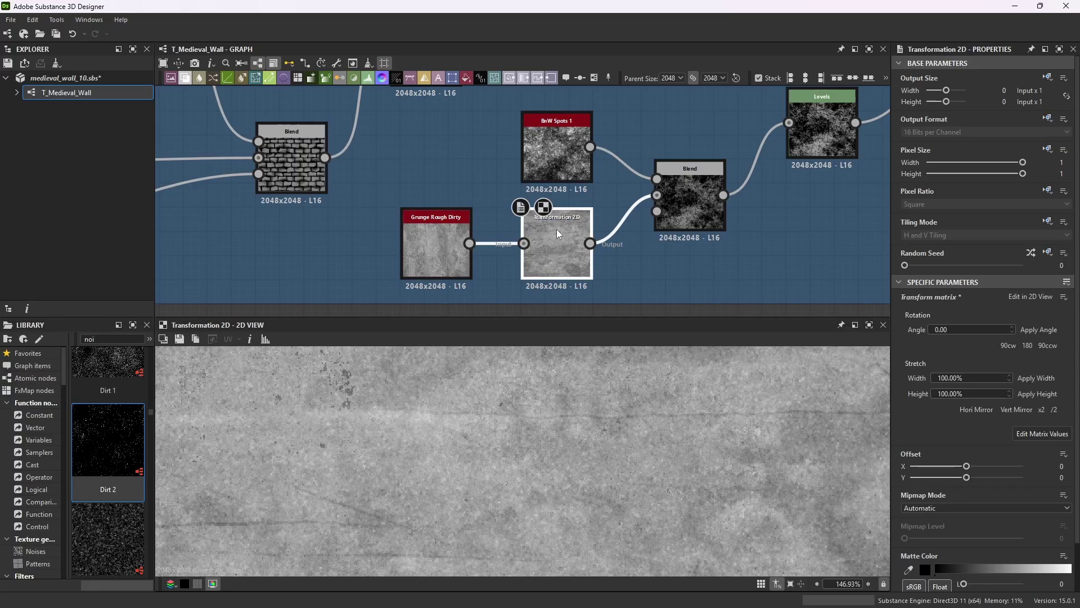
scroll(940, 505, "down", 1)
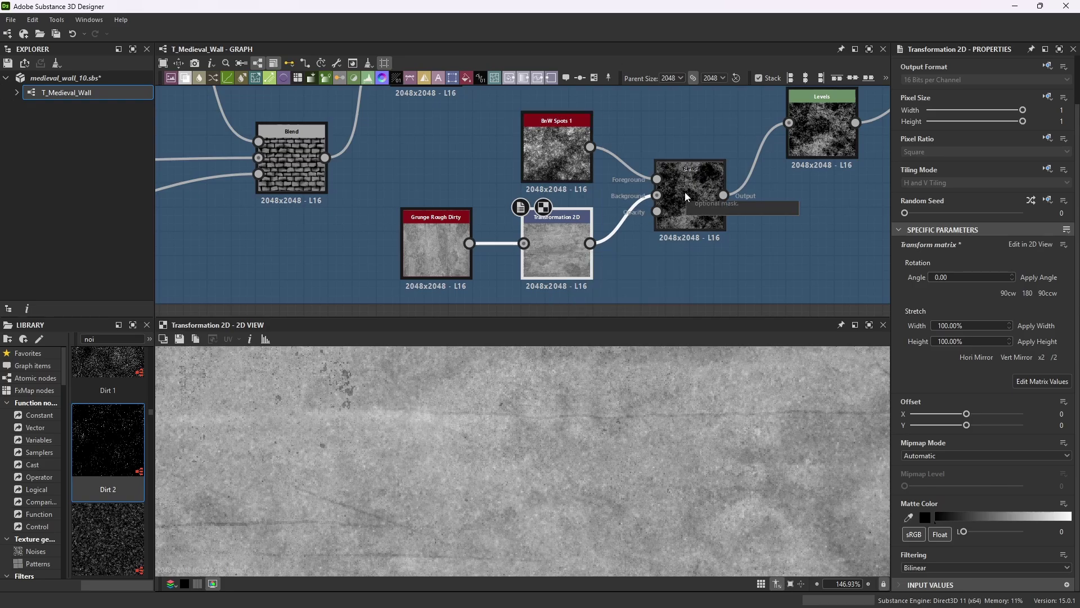
- Preview BnW Spots 1 and the Blend that combines it with the transformed grunge, checking their parameters and blending mode
left_click(554, 149)
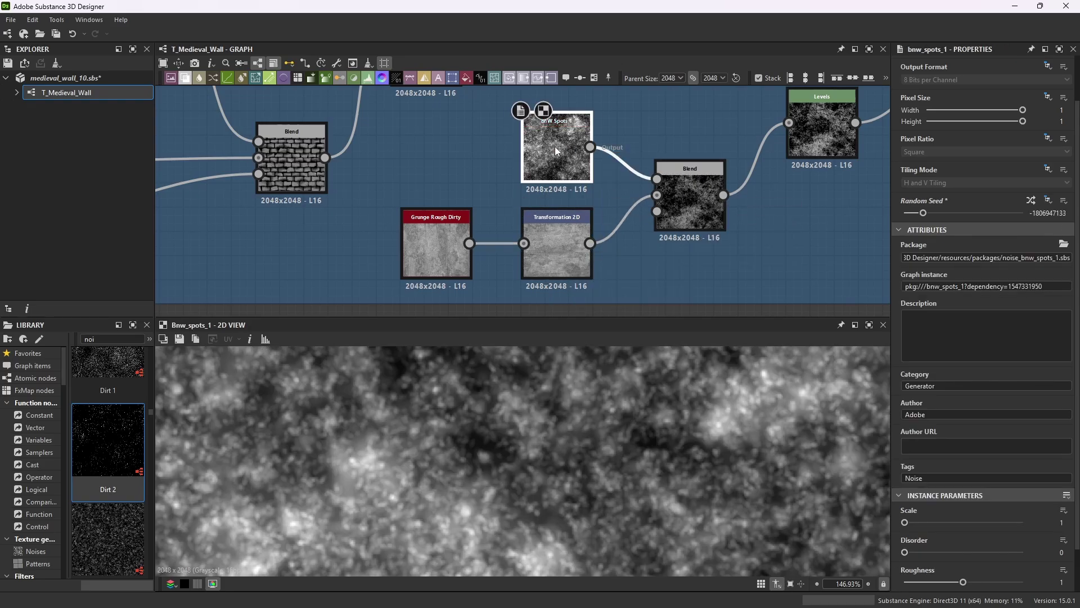
scroll(935, 529, "down", 2)
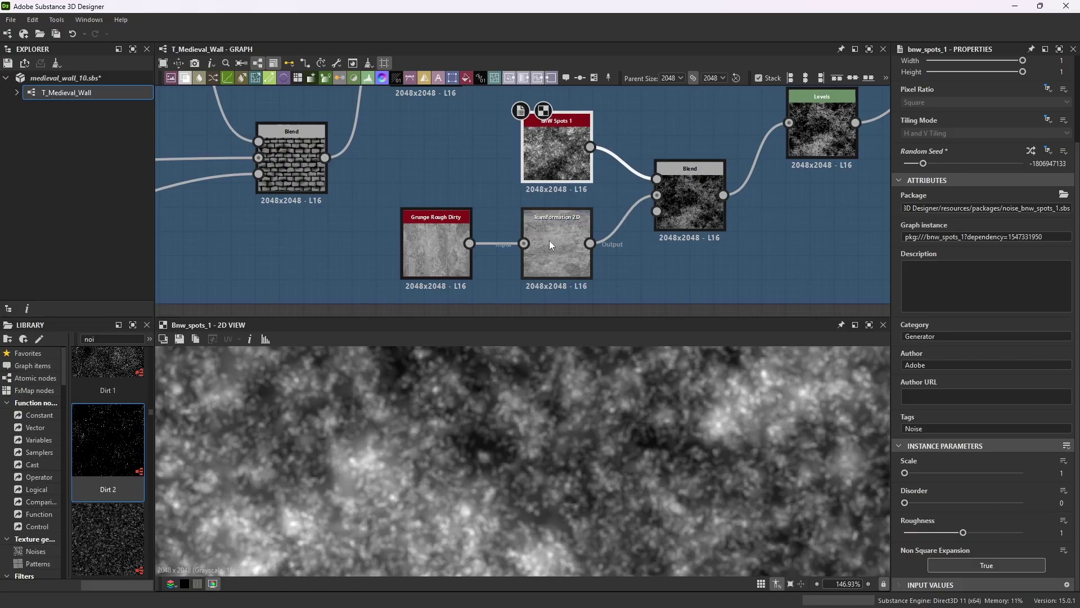
left_click(691, 196)
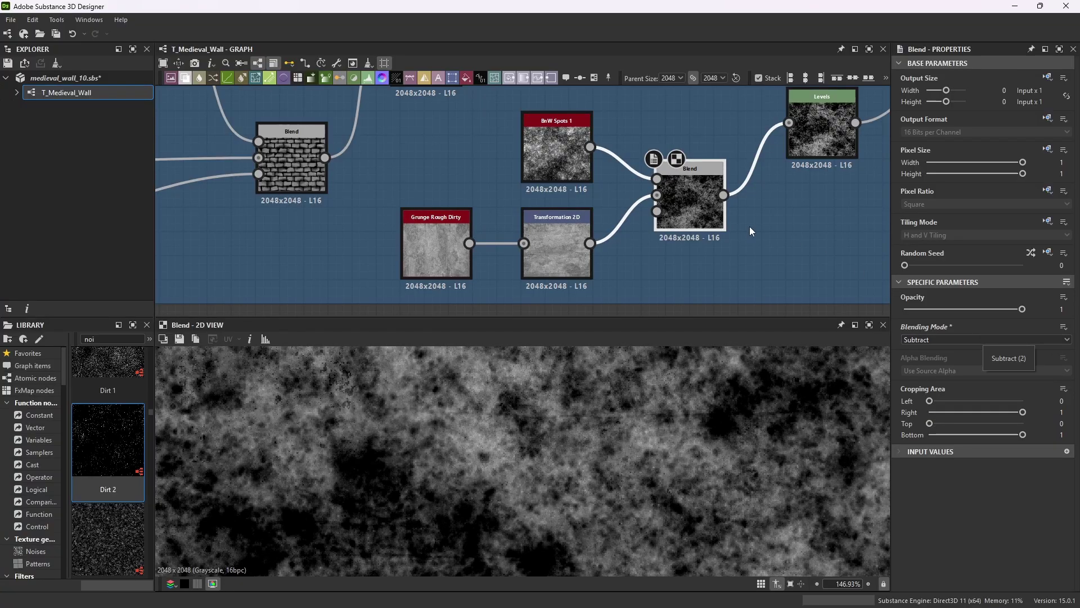
- Compare the output of the mask Blend with that of the Levels node it feeds
scroll(639, 228, "down", 3)
scroll(737, 181, "up", 5)
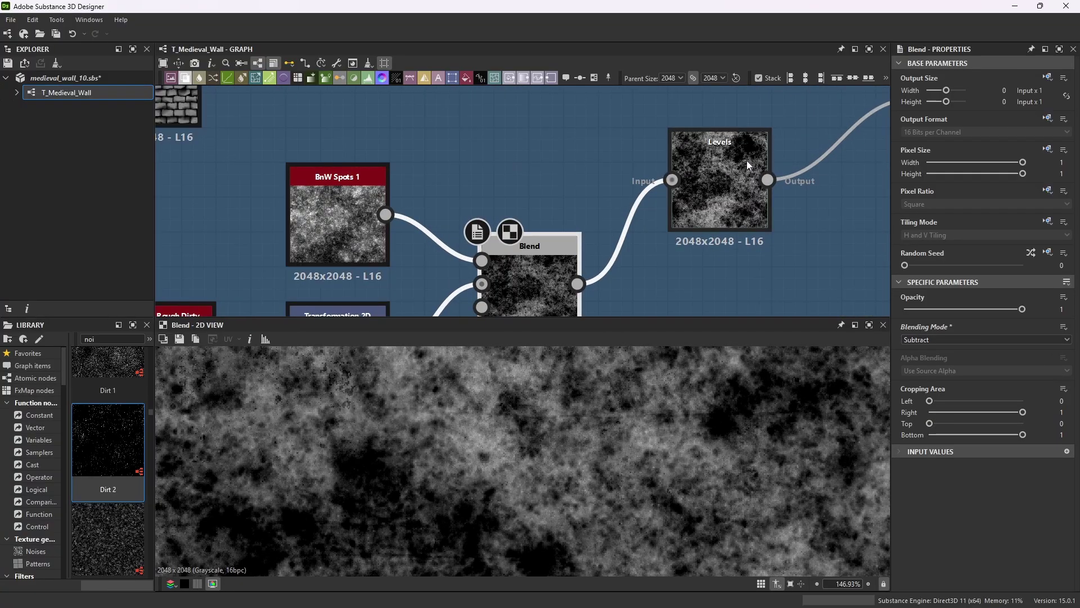
left_click(728, 187)
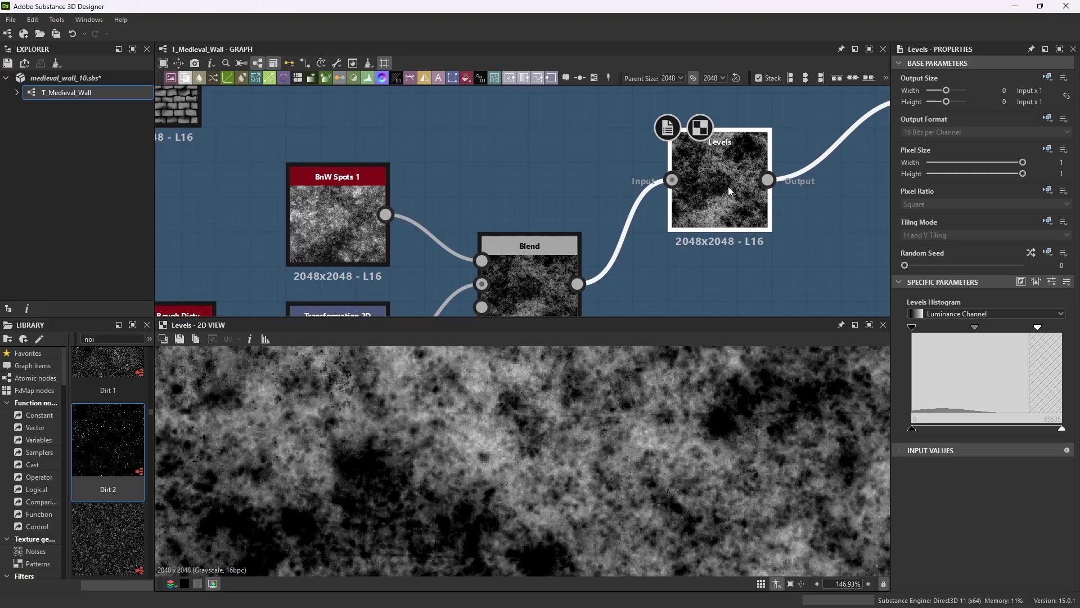
scroll(726, 184, "down", 3)
scroll(561, 219, "up", 2)
left_click(574, 245)
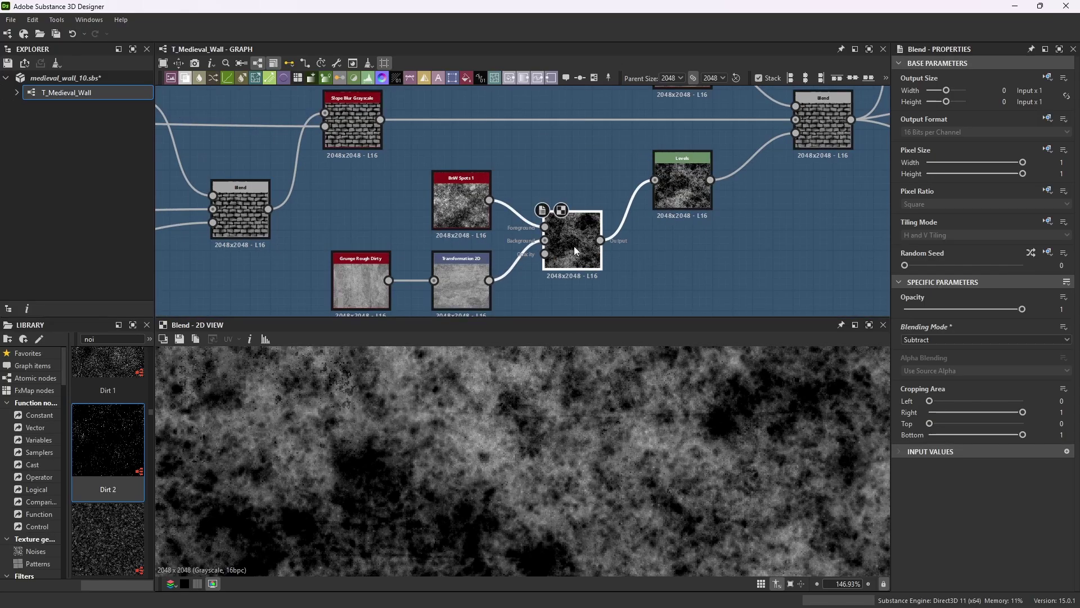
left_click(687, 177)
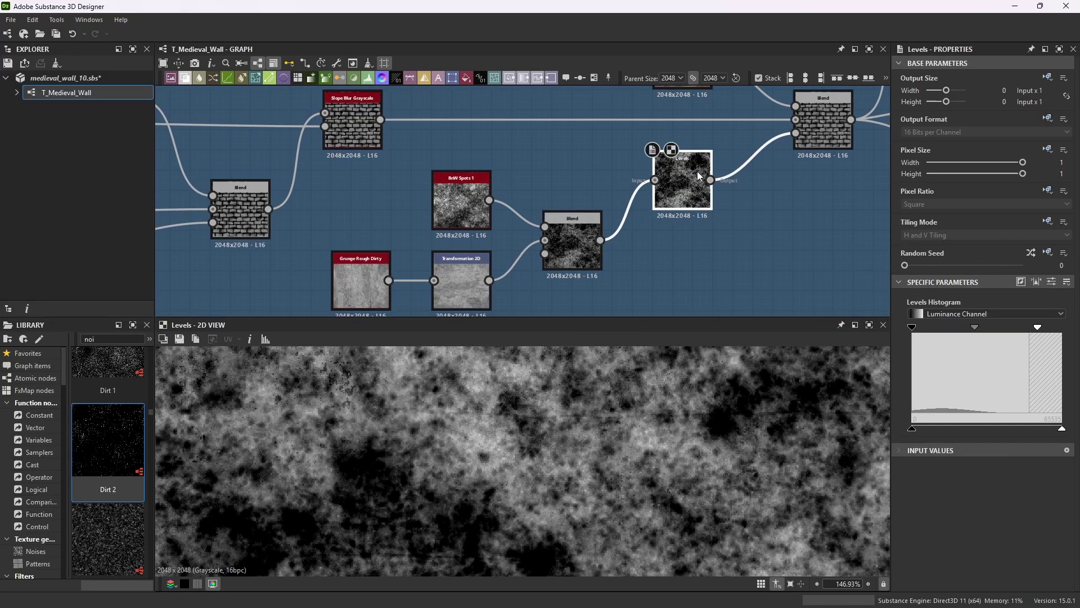
- Examine the mask Levels node's histogram and its numeric level-in and level-out values
scroll(698, 176, "up", 3)
scroll(671, 188, "down", 1)
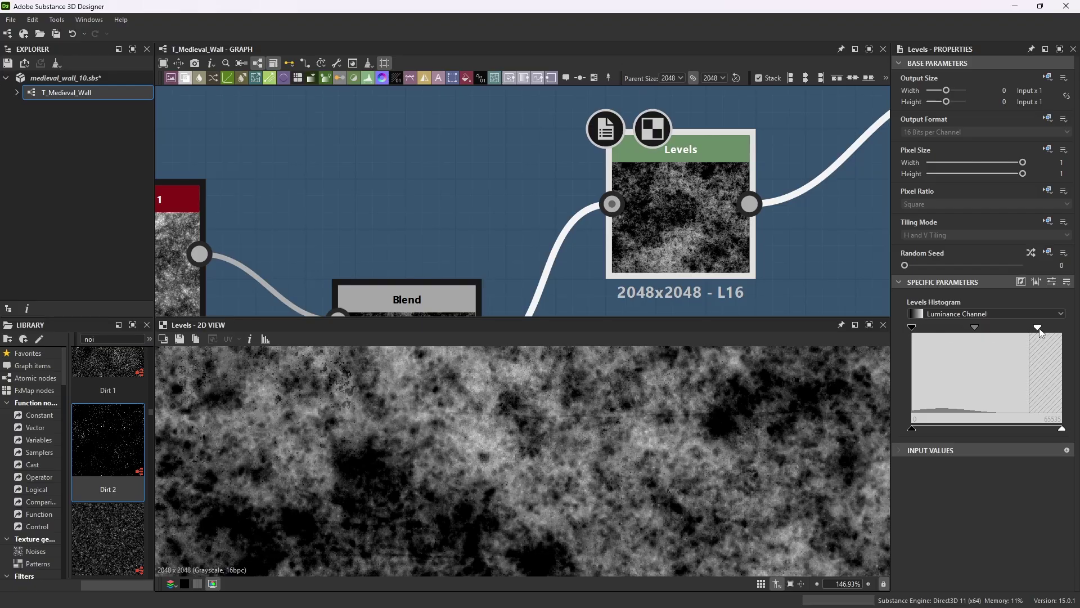
left_click(1052, 281)
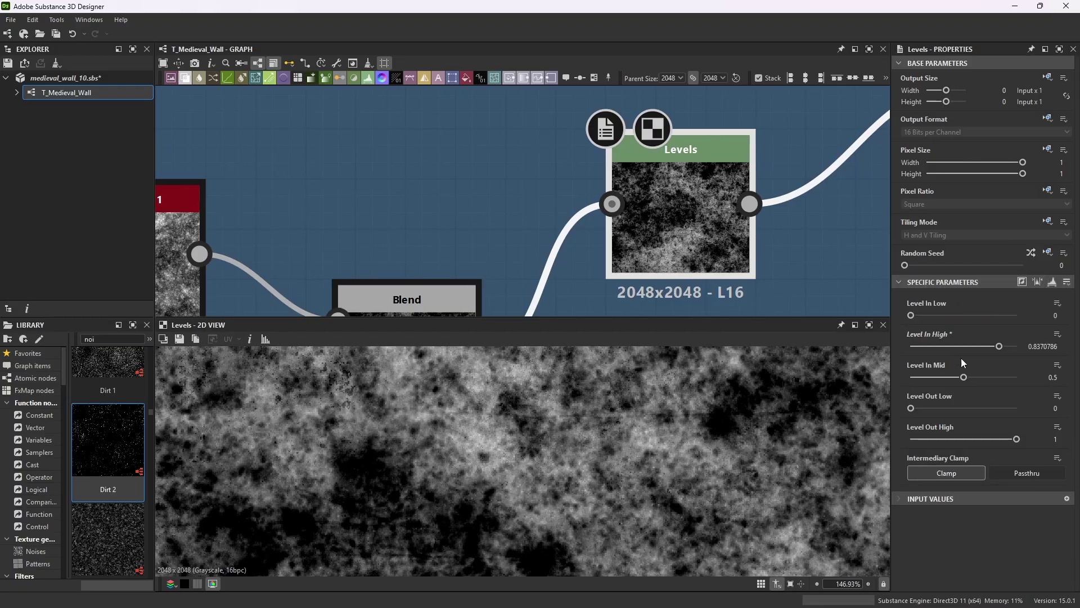
left_click(1052, 281)
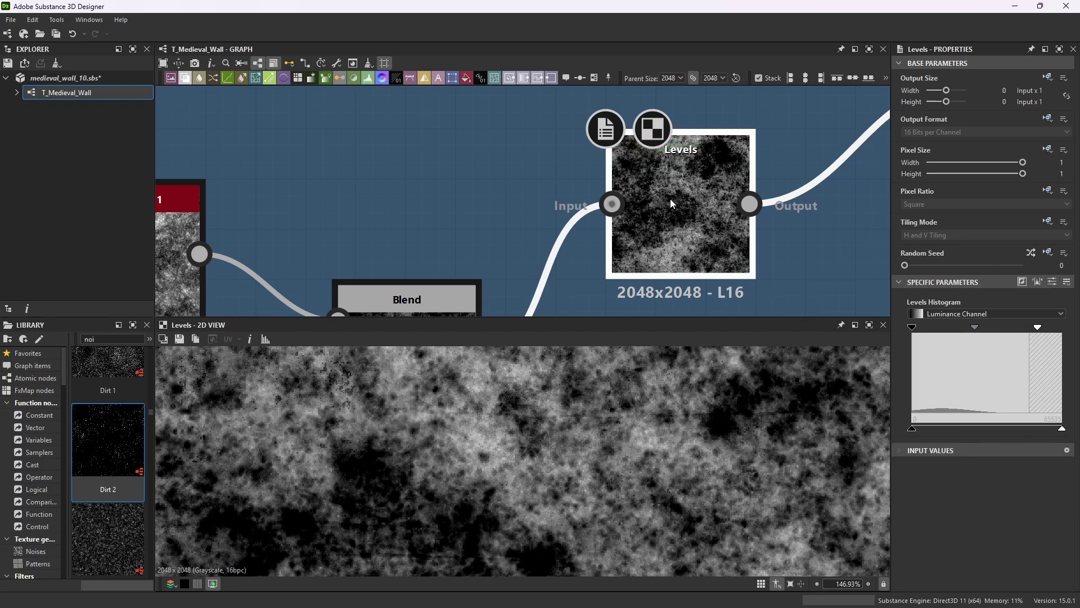
- Follow the Levels mask into the last Stone Details Blend and inspect that Blend's opacity, blending mode and three inputs
scroll(670, 198, "down", 5)
scroll(703, 191, "up", 5)
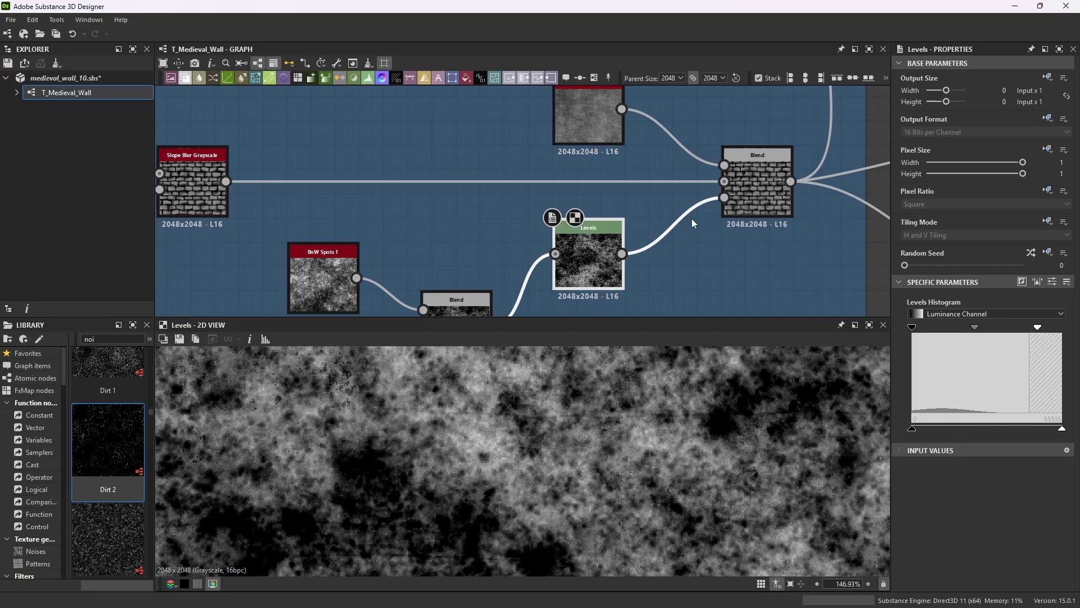
left_click(765, 157)
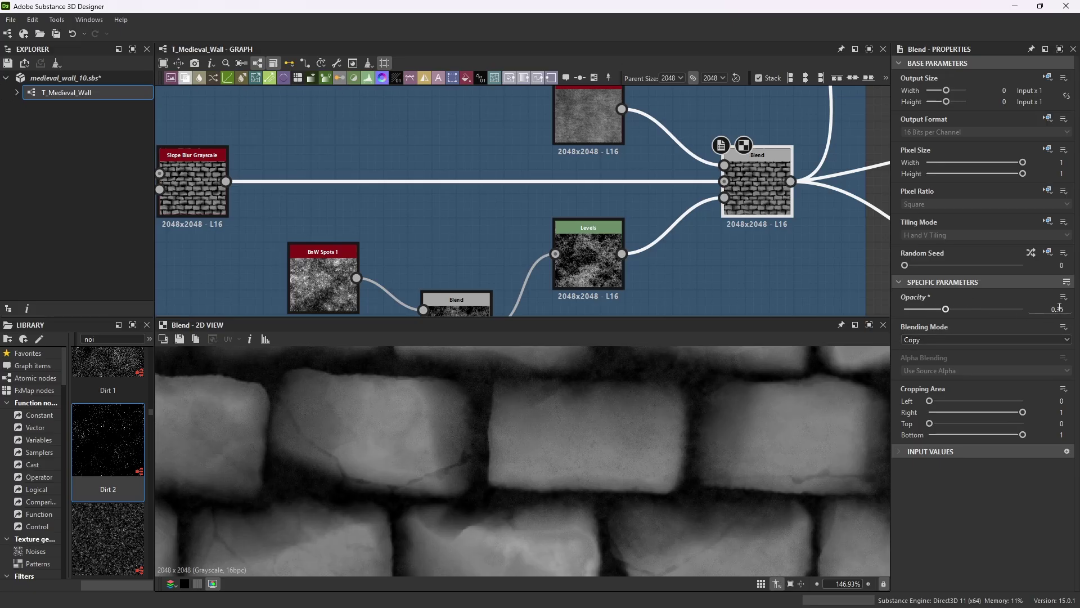
scroll(766, 214, "down", 3)
scroll(758, 209, "up", 3)
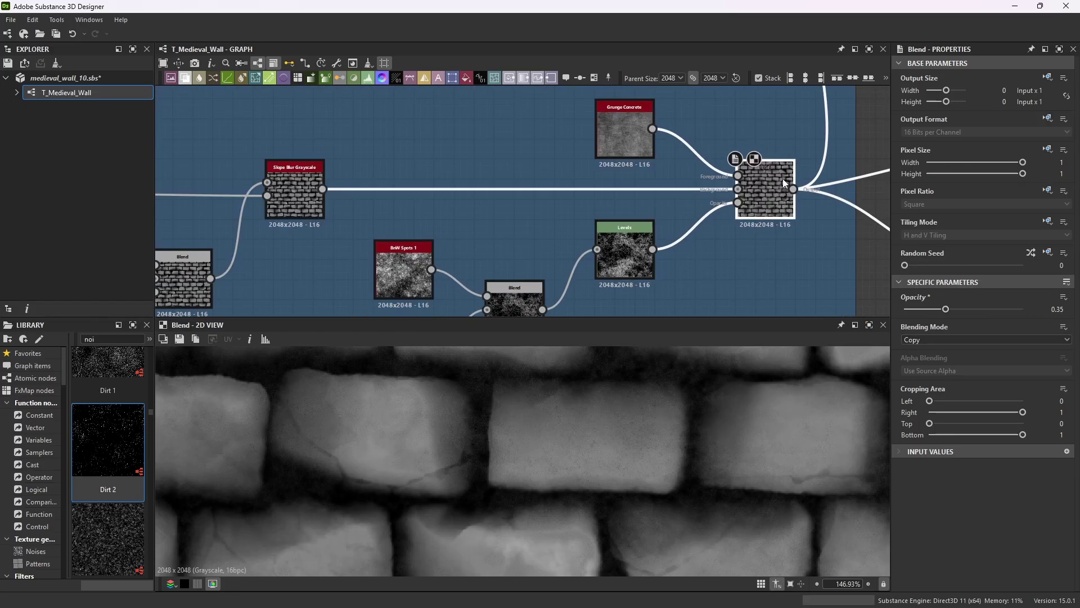
- Look over the Stone Details frame and the whole graph, and find where its last Blend feeds Final Height
scroll(731, 216, "down", 3)
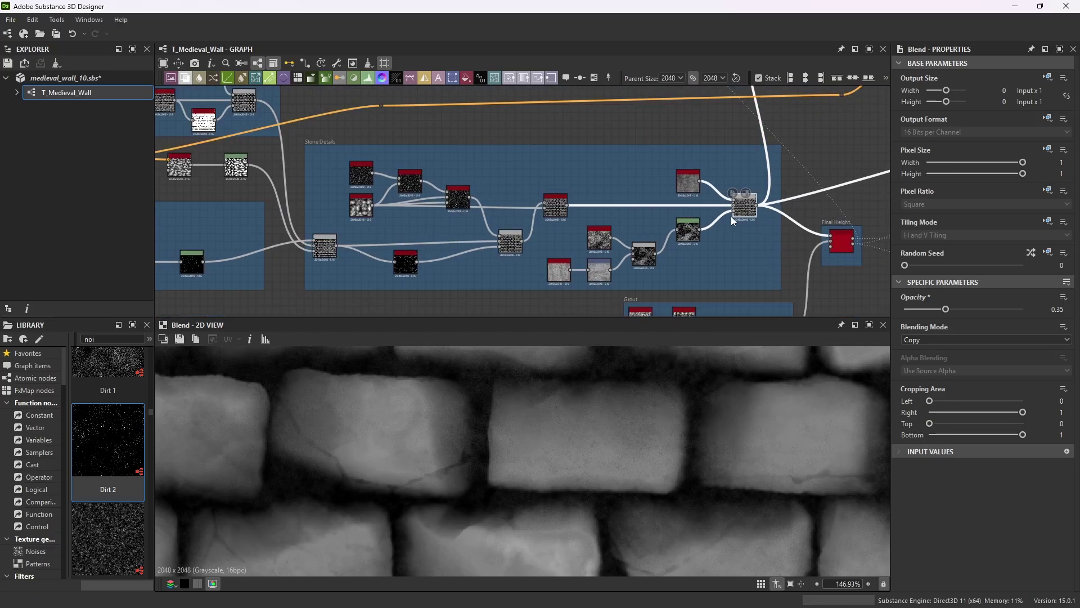
middle_click_drag(730, 216, 423, 181)
scroll(514, 167, "up", 2)
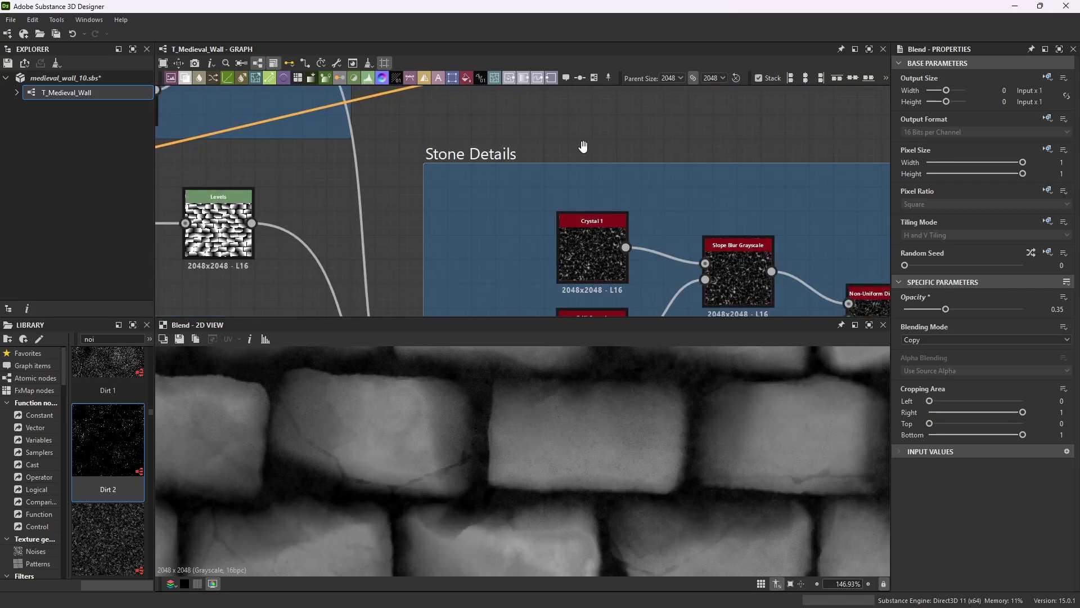
scroll(581, 144, "down", 5)
scroll(585, 154, "down", 2)
scroll(586, 179, "up", 2)
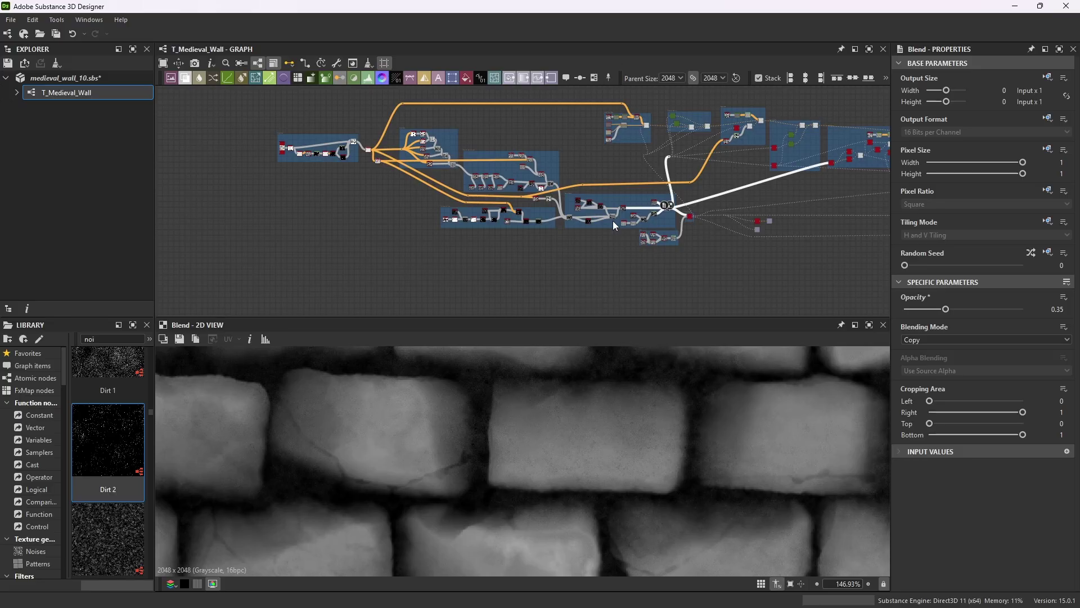
scroll(659, 183, "up", 5)
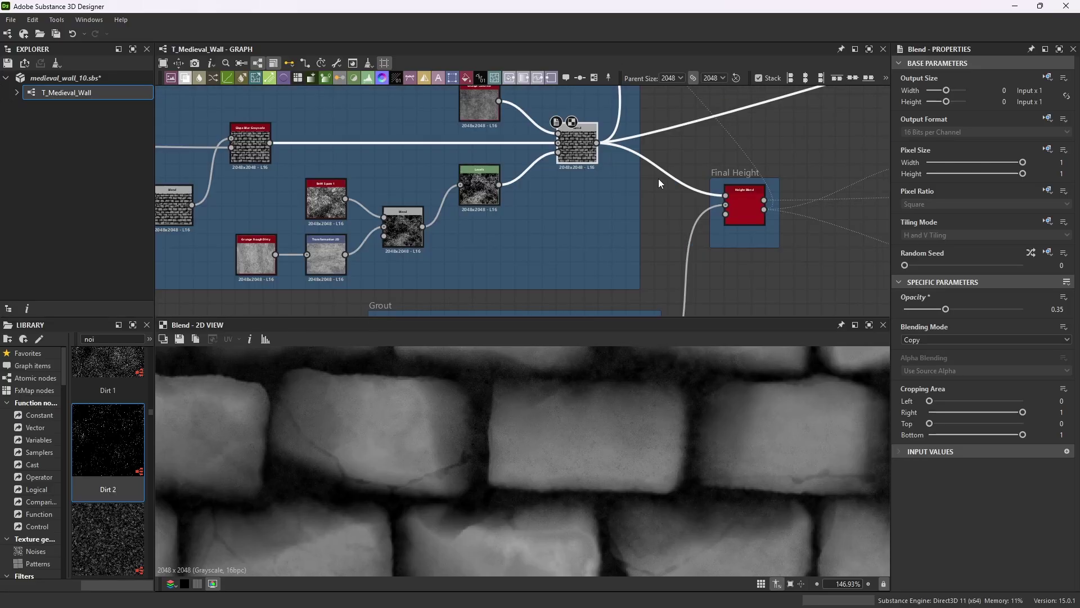
- Compare the Final Height node's blended output with the last Stone Details Blend in the 2D view
double_click(741, 198)
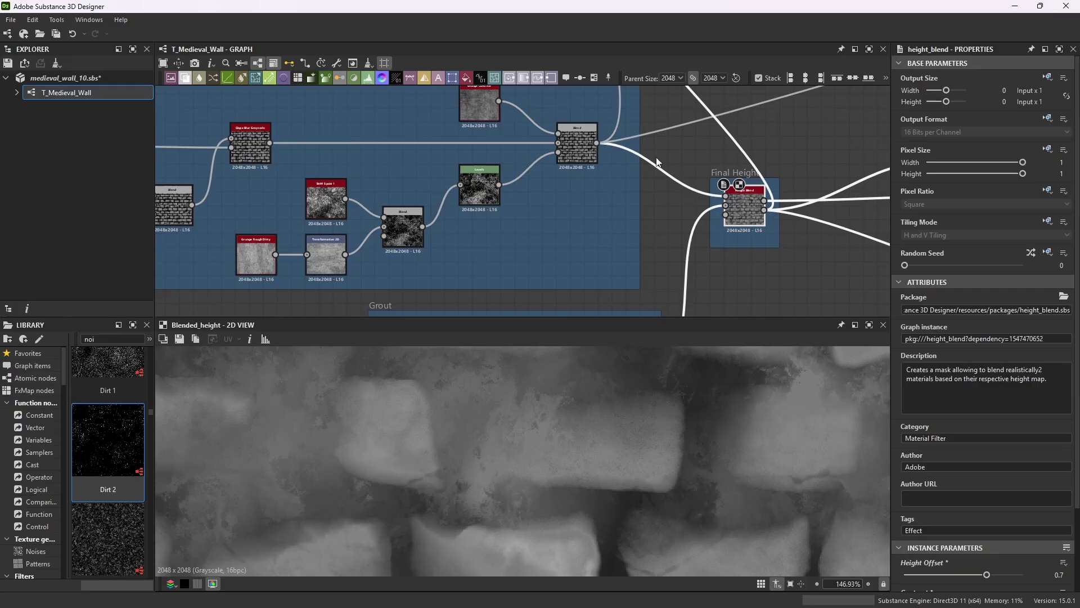
scroll(643, 152, "down", 2)
double_click(597, 149)
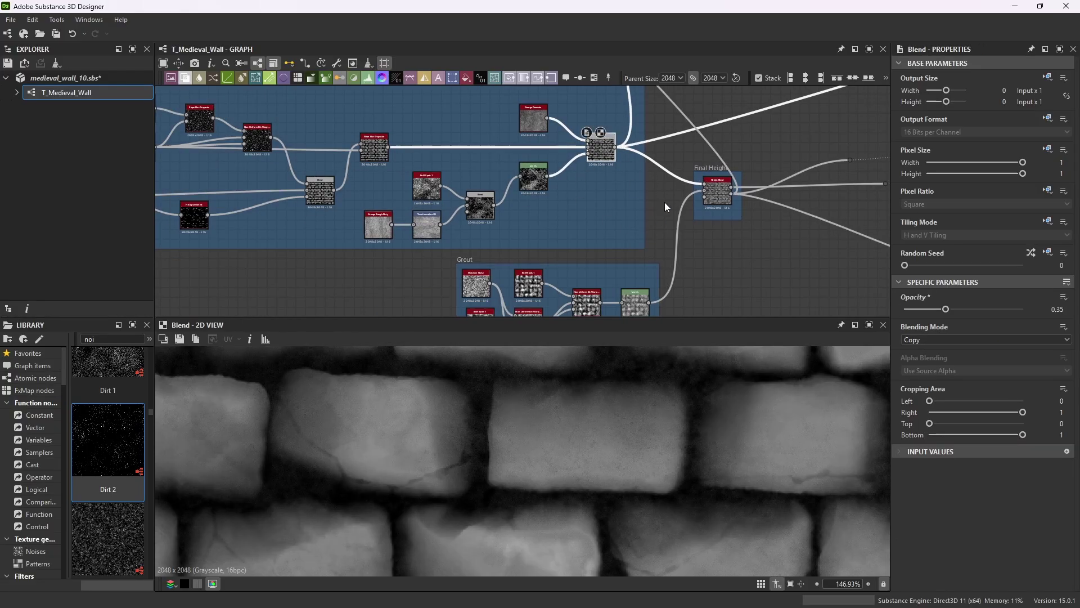
double_click(719, 192)
- Preview the Grout frame's Moisture Noise and the BnW Spots 1 below it, and inspect their instance parameters
middle_click_drag(495, 299, 410, 179)
scroll(565, 211, "up", 4)
double_click(437, 171)
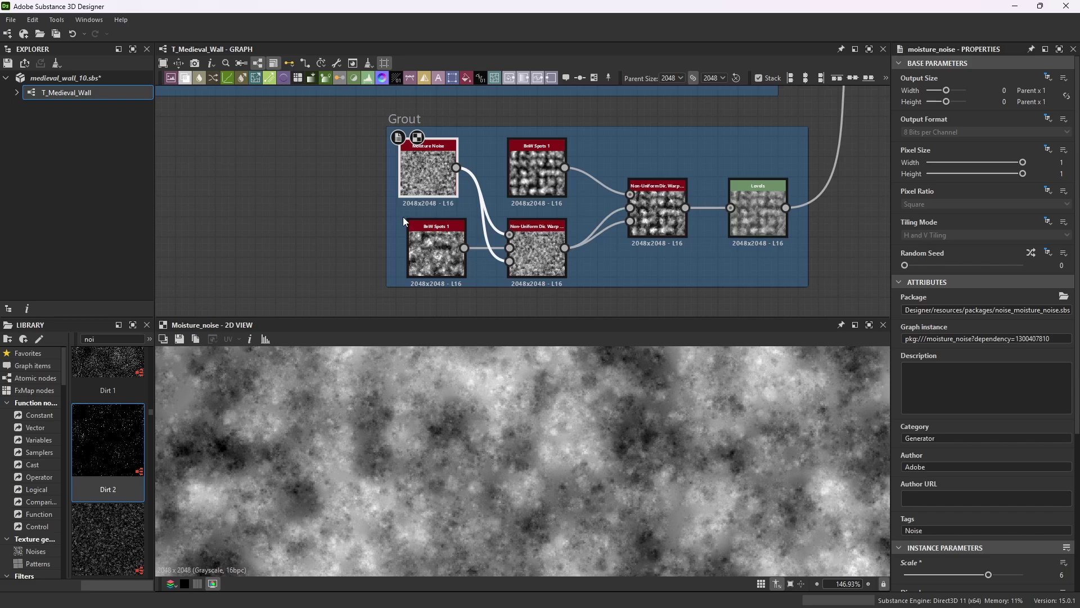
scroll(953, 484, "down", 1)
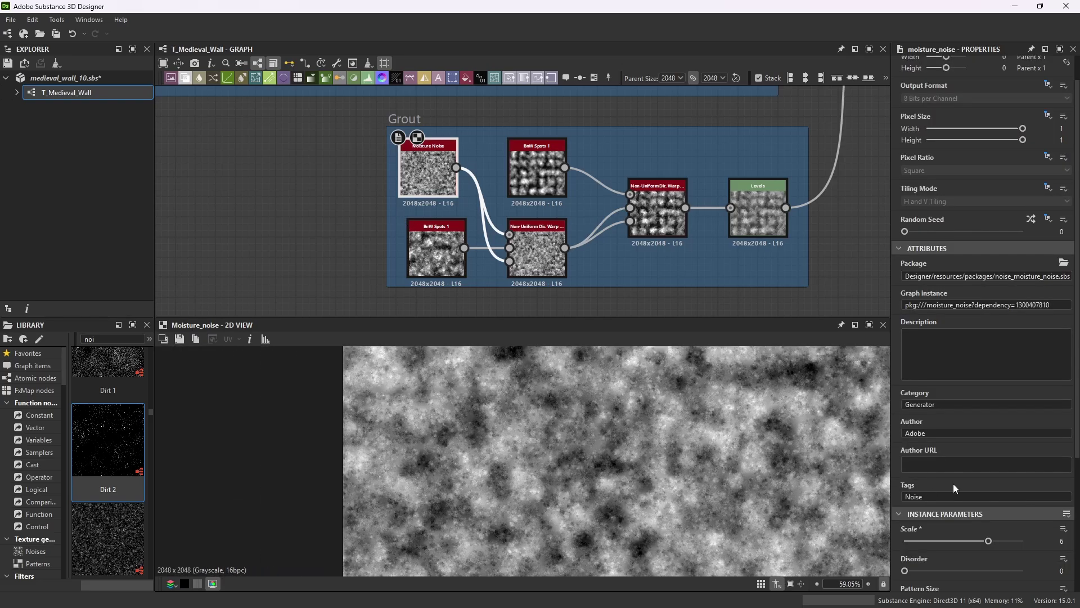
scroll(953, 483, "down", 3)
scroll(630, 427, "down", 3)
scroll(683, 450, "up", 2)
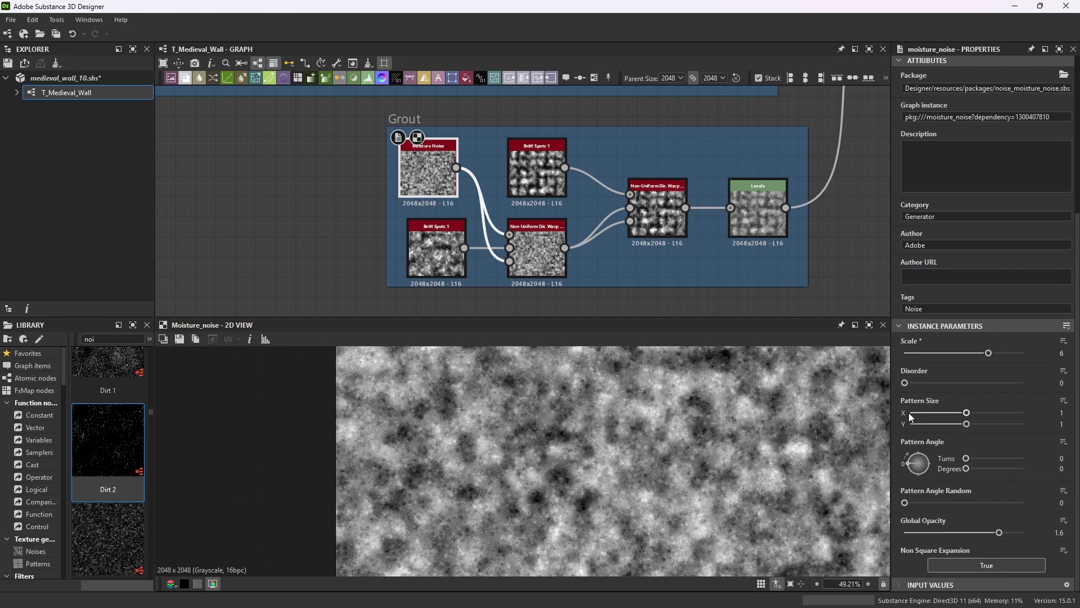
scroll(984, 444, "up", 1)
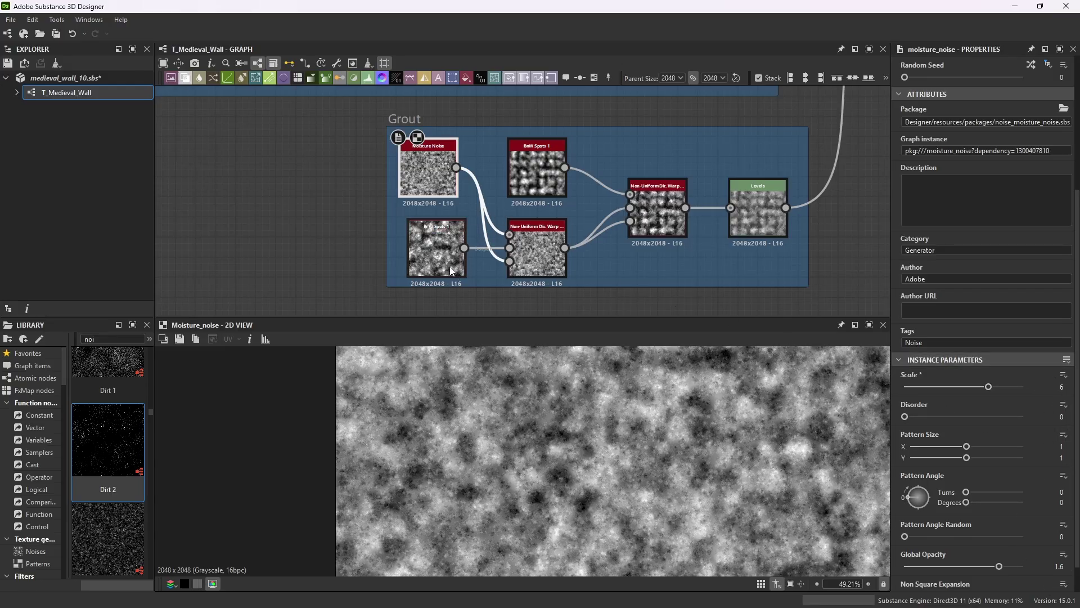
double_click(437, 241)
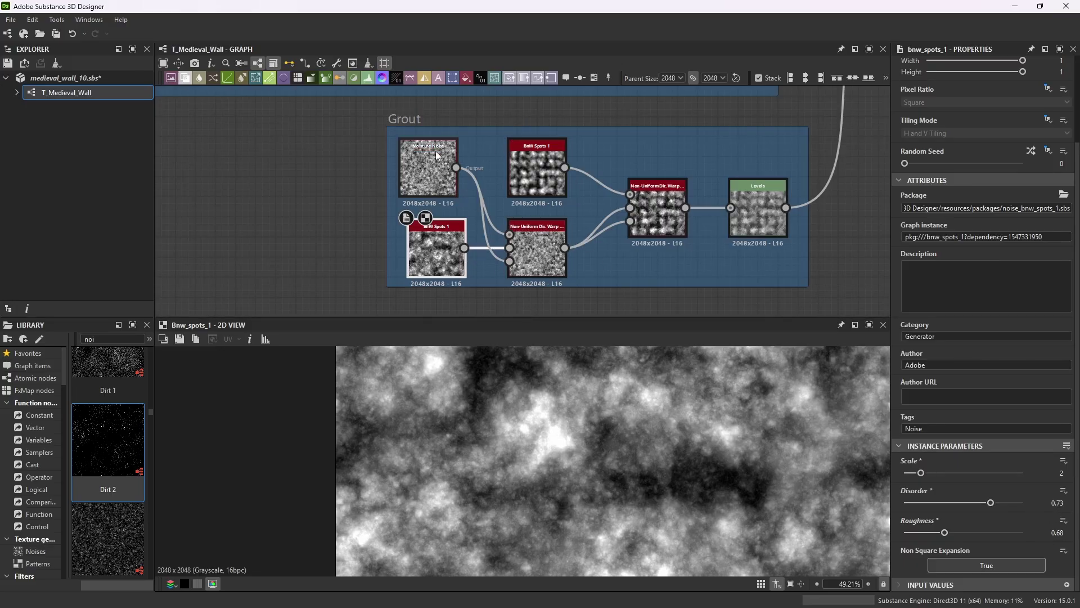
- Inspect the lower Non-Uniform Directional Warp in the Grout frame and the BnW Spots 1 feeding its intensity map
scroll(530, 247, "up", 2)
left_click(530, 247)
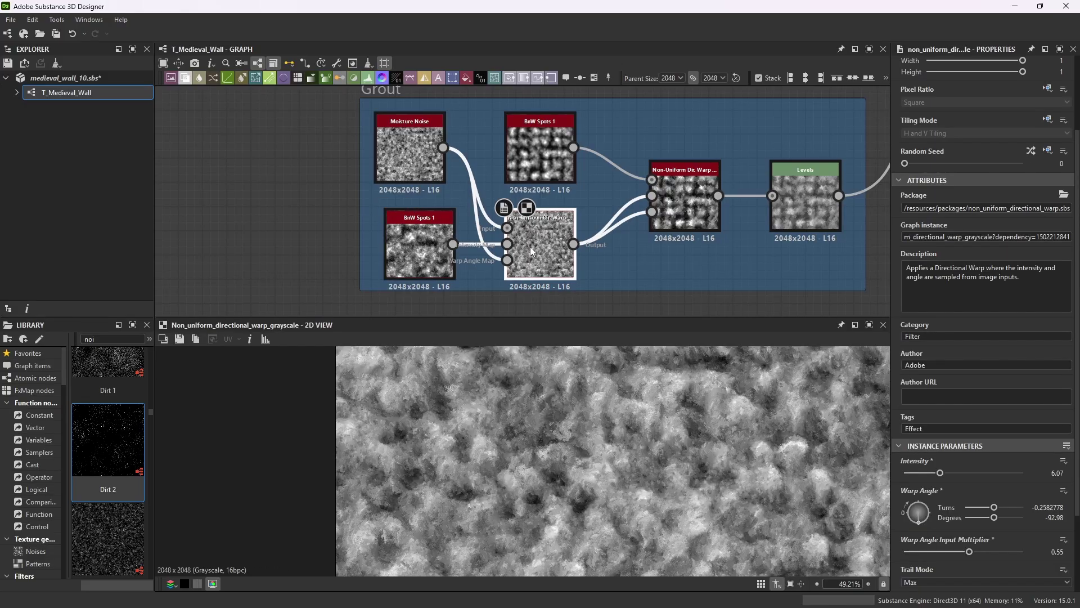
scroll(514, 243, "up", 2)
scroll(514, 243, "down", 3)
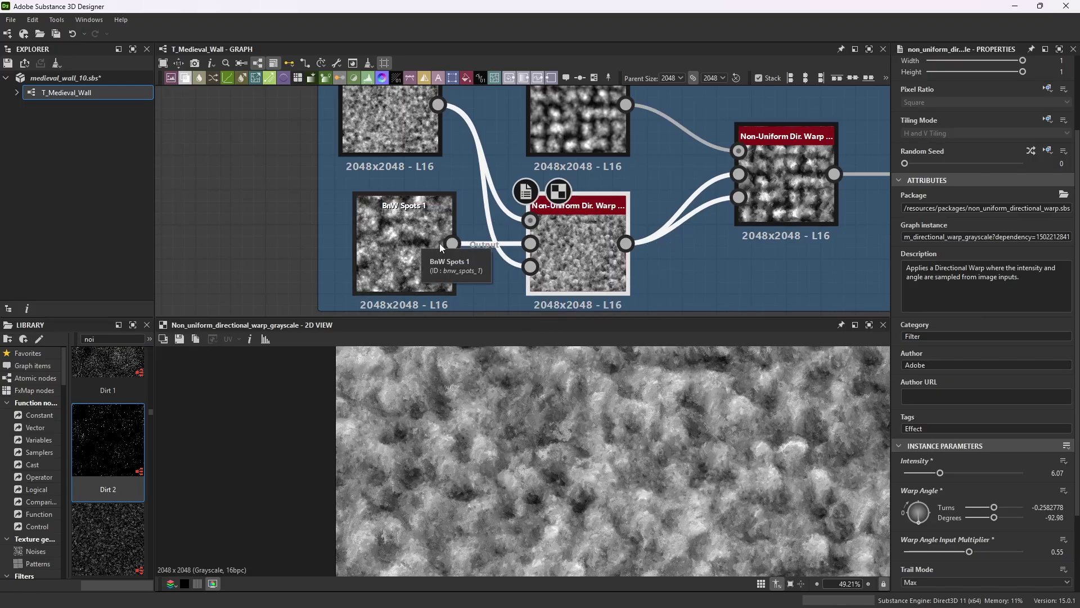
left_click(415, 234)
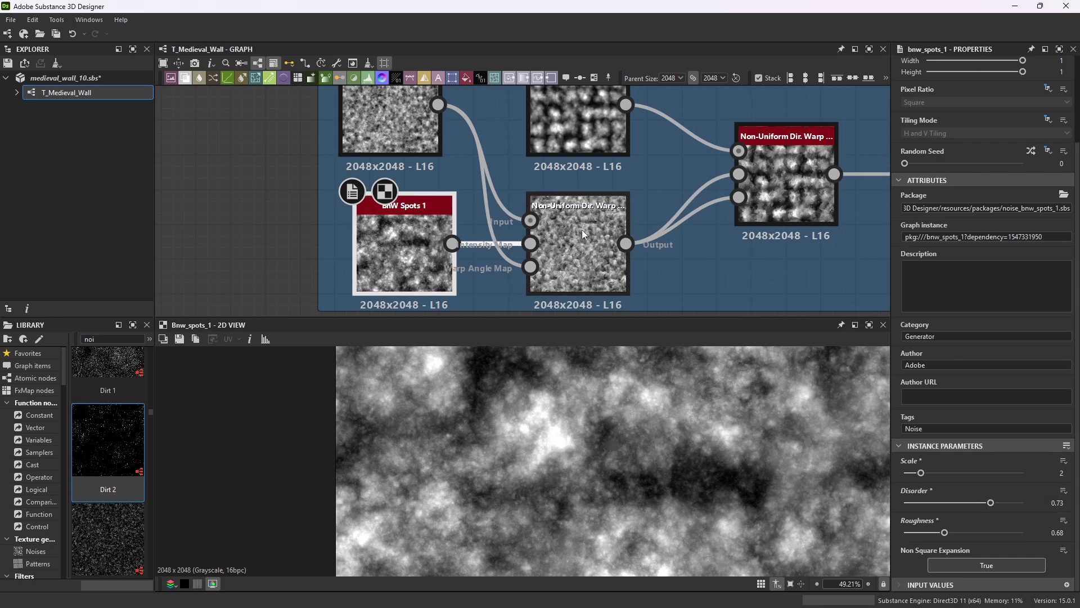
scroll(582, 229, "down", 5)
scroll(467, 152, "up", 1)
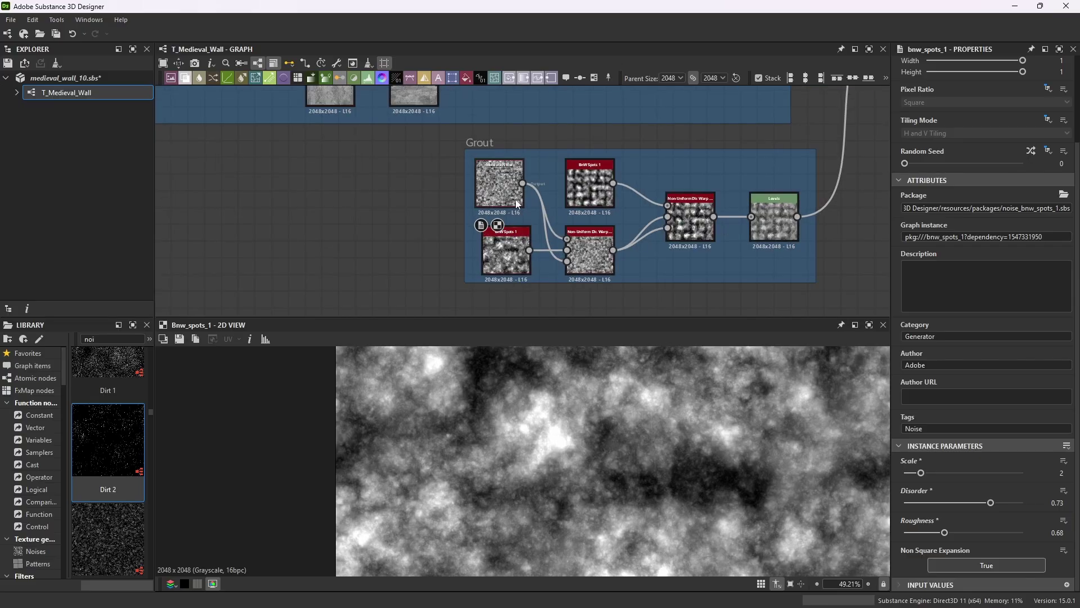
- Examine the lower Non-Uniform Directional Warp's output up close in the 2D view
double_click(593, 251)
scroll(713, 424, "up", 3)
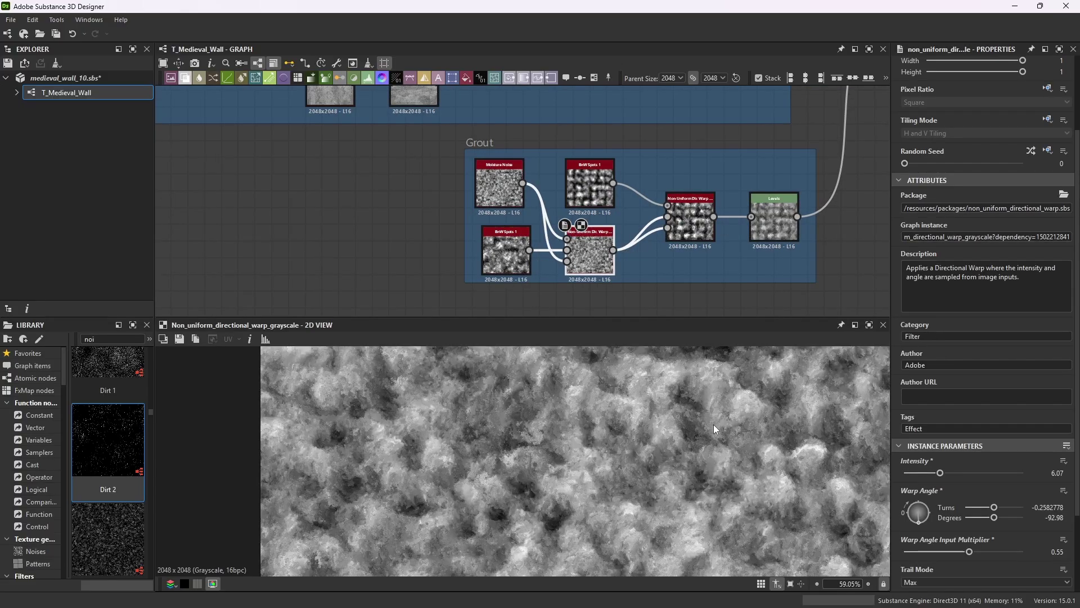
scroll(676, 411, "down", 1)
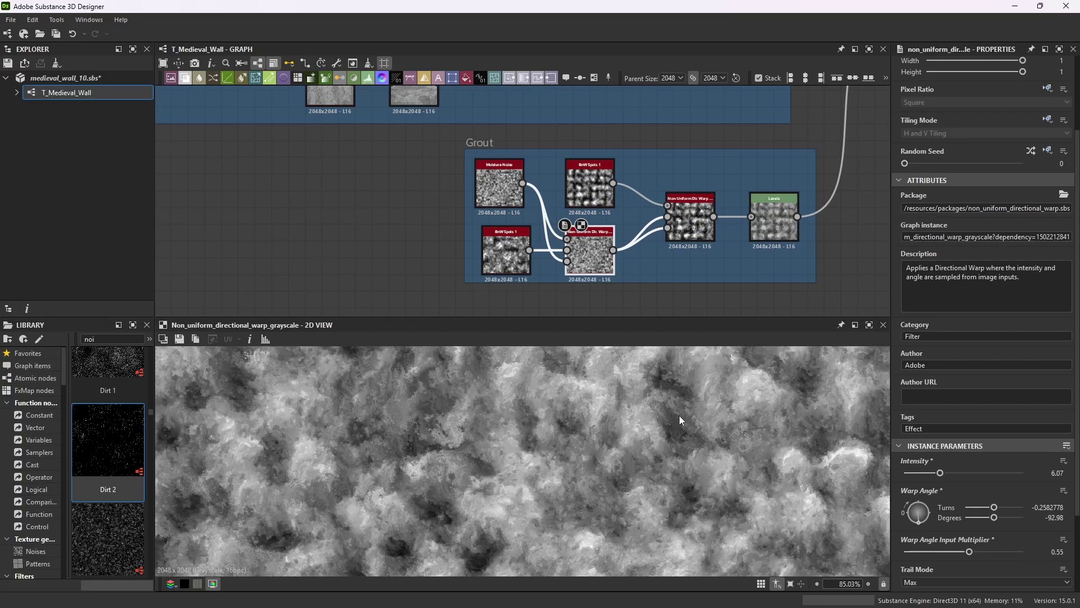
scroll(624, 224, "up", 3)
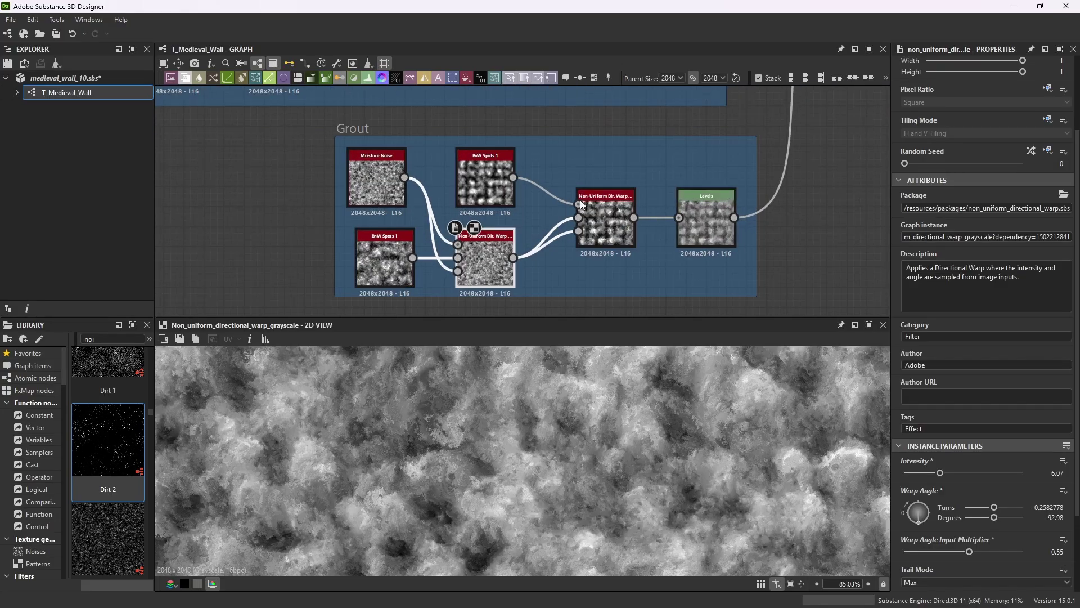
- Preview the Grout frame's upper BnW Spots 1 and inspect its random seed, scale, disorder and roughness
double_click(467, 180)
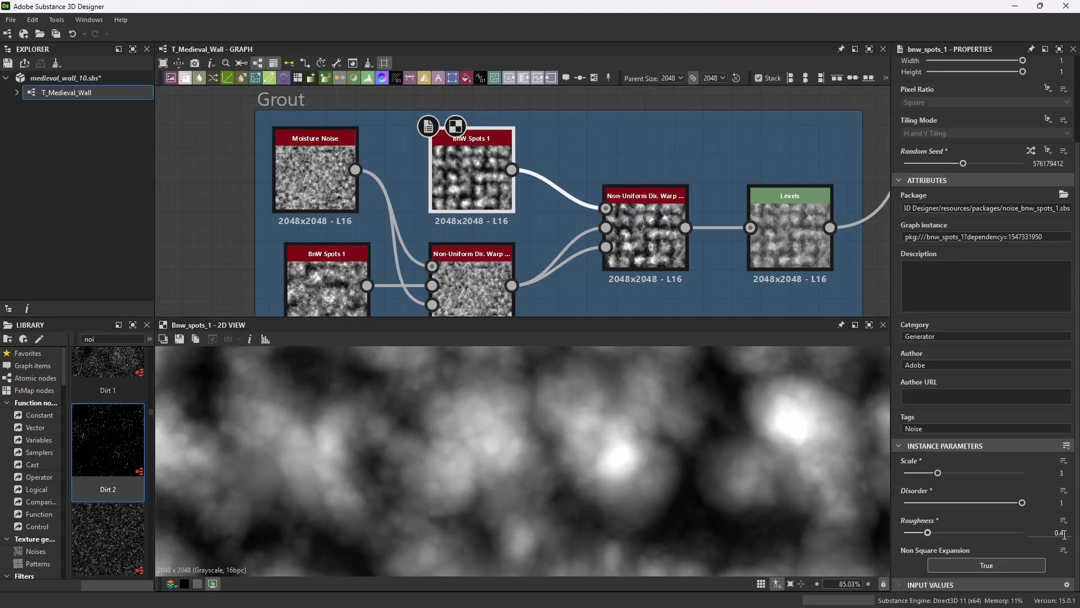
scroll(631, 146, "down", 1)
scroll(641, 191, "up", 1)
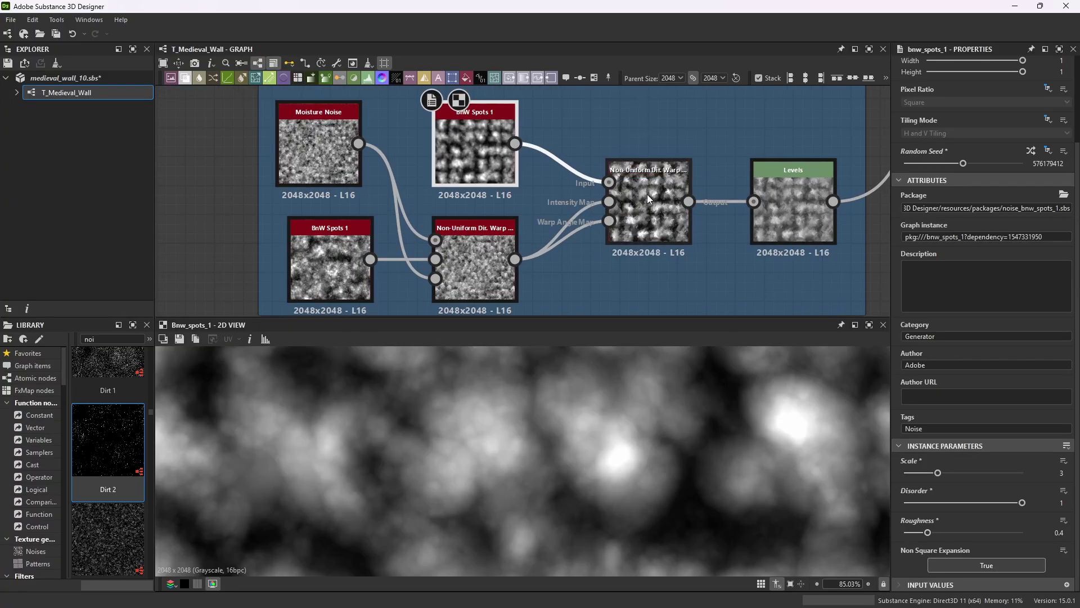
- Preview the lower warp and the second Non-Uniform Directional Warp it drives, and inspect the second warp's intensity and warp angle settings
left_click(486, 261)
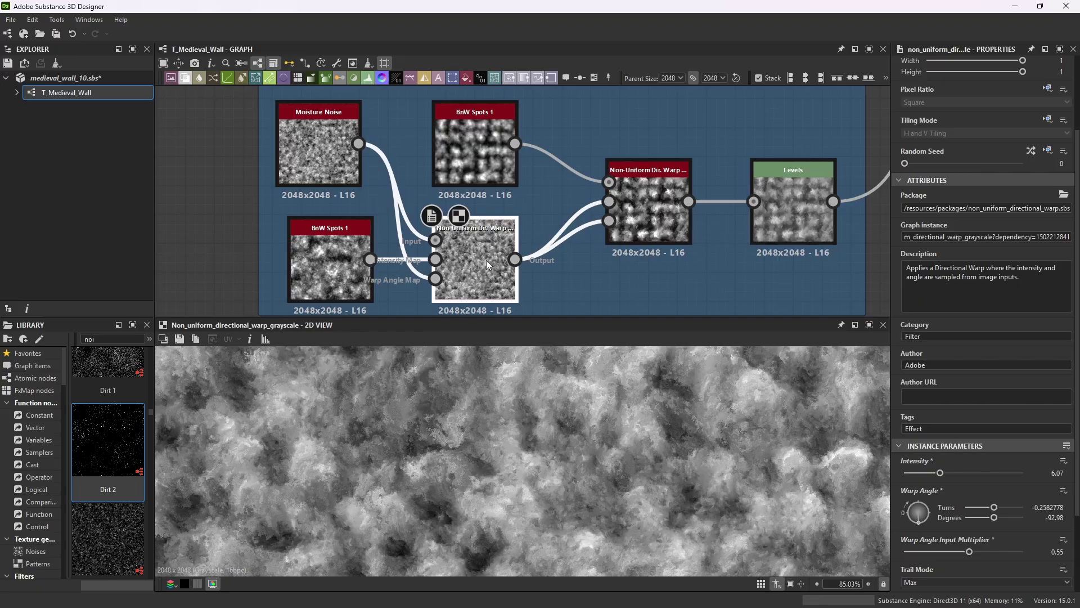
left_click(657, 209)
scroll(665, 417, "down", 5)
scroll(529, 438, "up", 5)
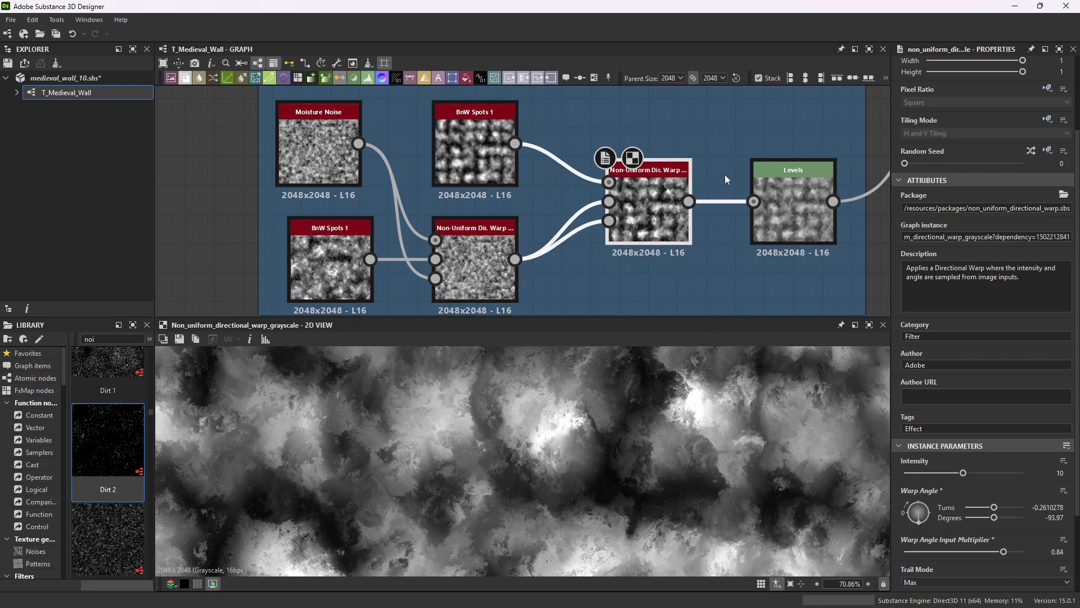
- Preview the Grout frame's Levels node, inspect its numeric level values and return to its histogram
left_click(805, 167)
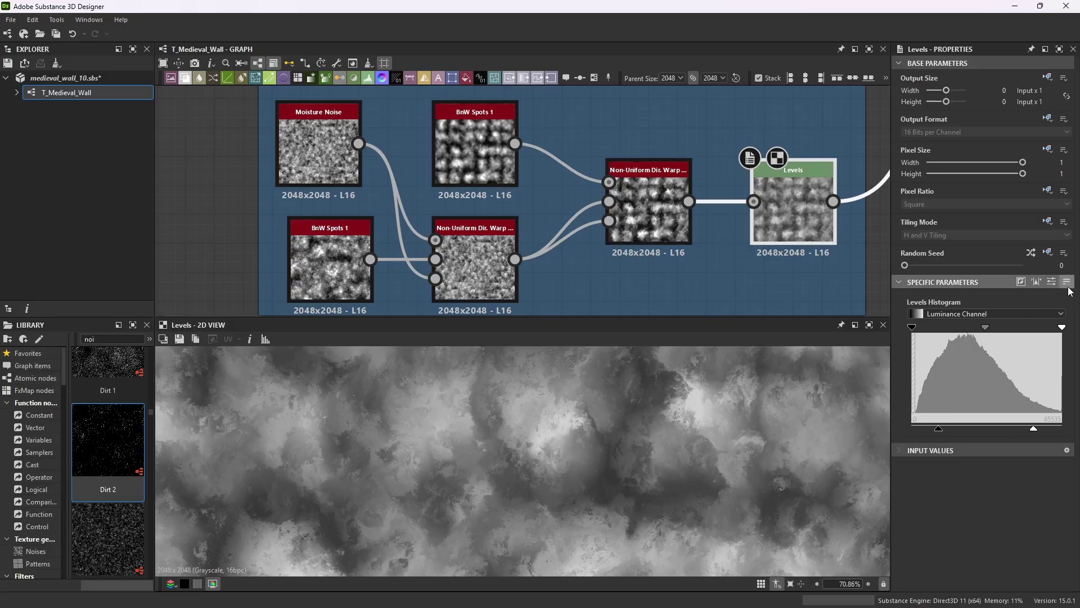
left_click(1052, 282)
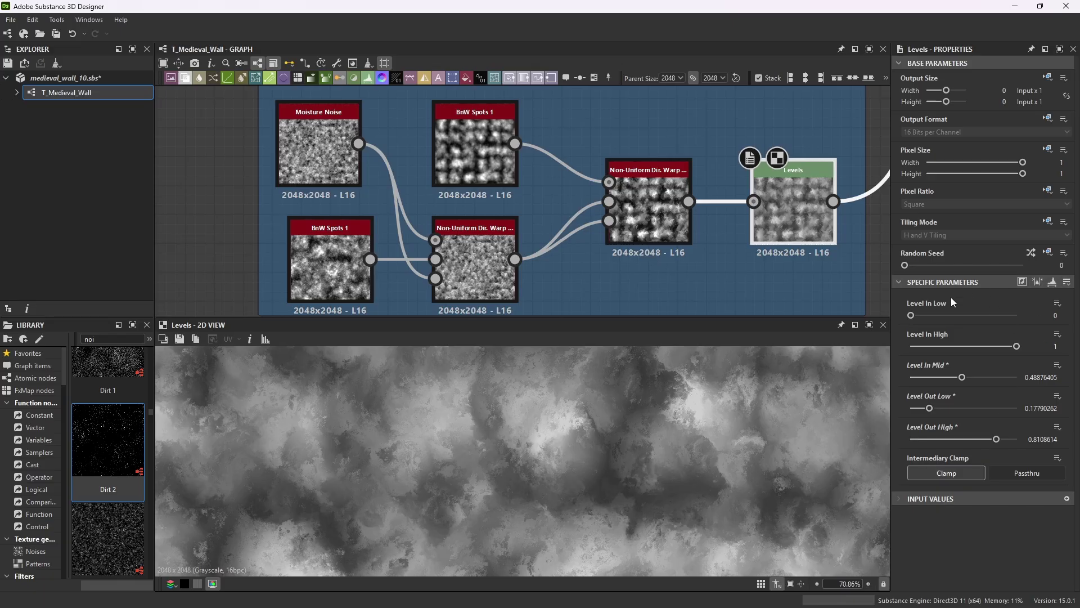
left_click(1053, 283)
- Trace the Grout Levels output and the last Stone Details Blend through the graph to their inputs on Final Height
scroll(684, 241, "down", 4)
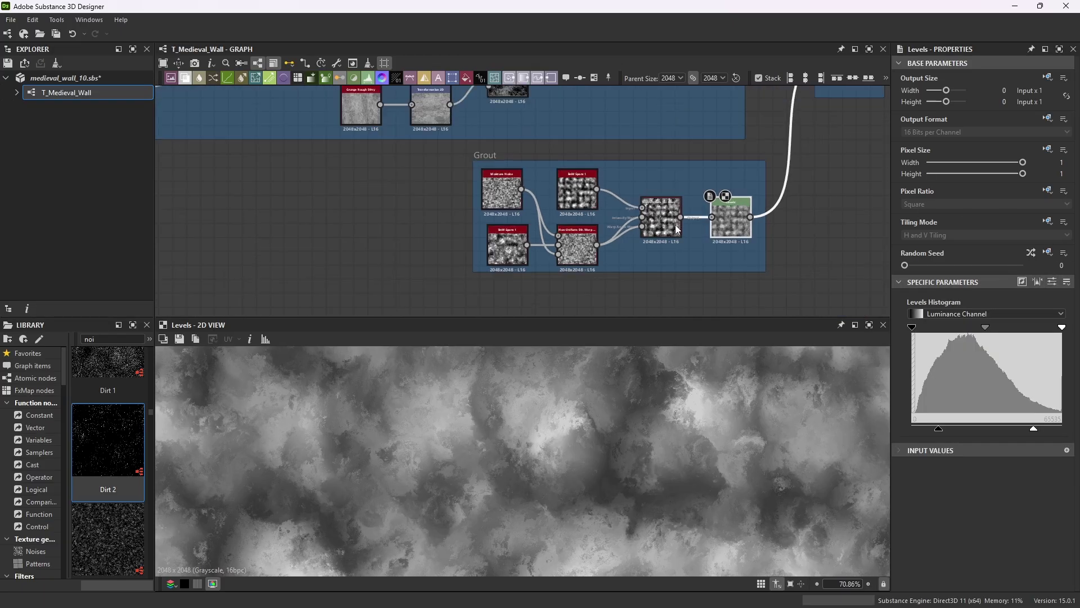
scroll(647, 239, "down", 2)
scroll(518, 235, "down", 2)
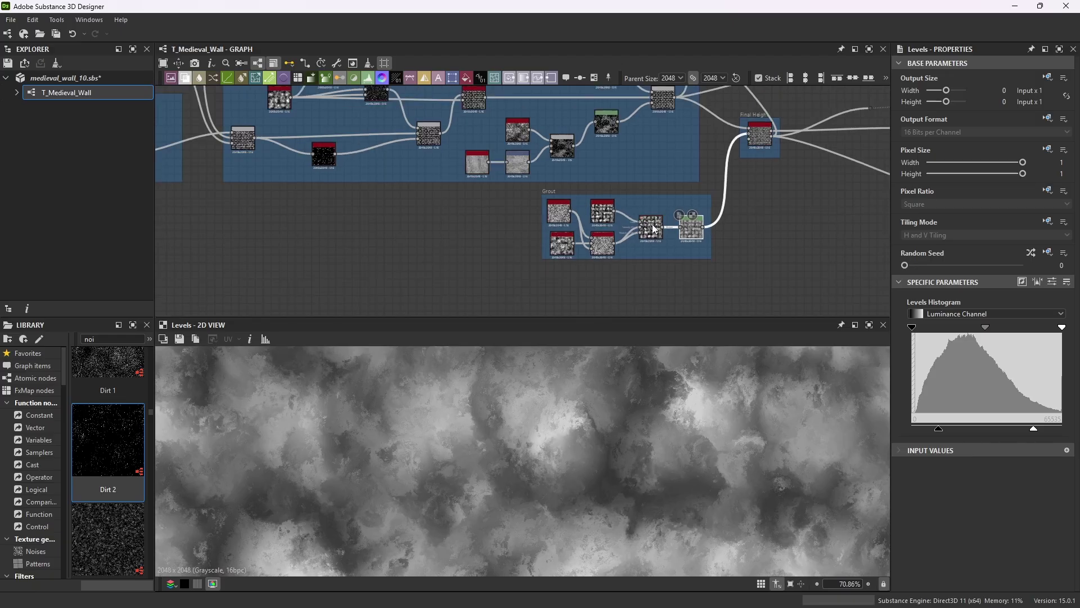
scroll(517, 151, "up", 2)
scroll(701, 193, "down", 3)
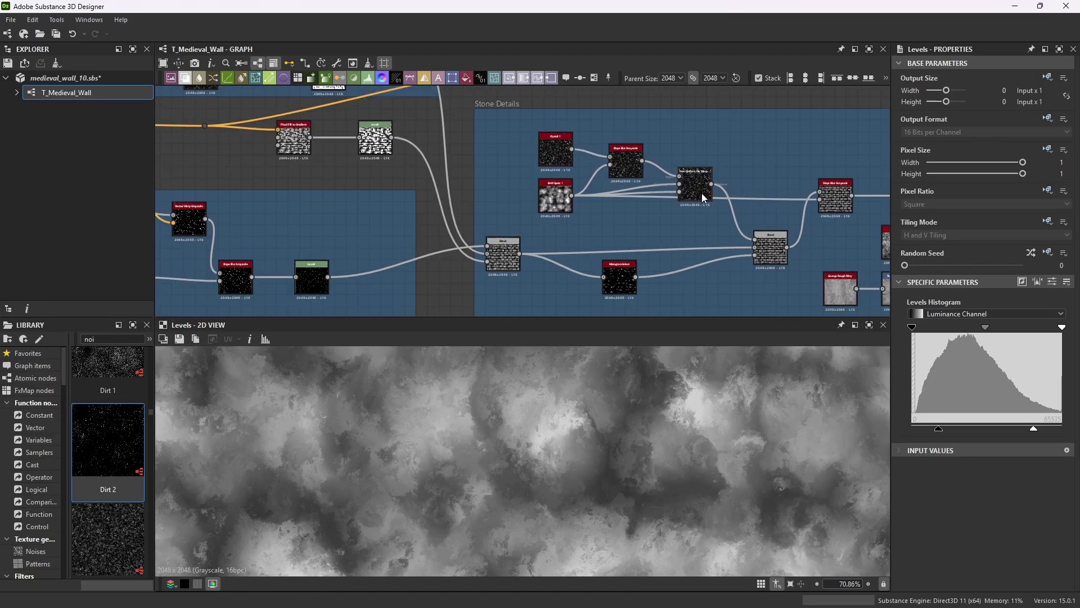
scroll(681, 168, "up", 2)
scroll(835, 187, "down", 3)
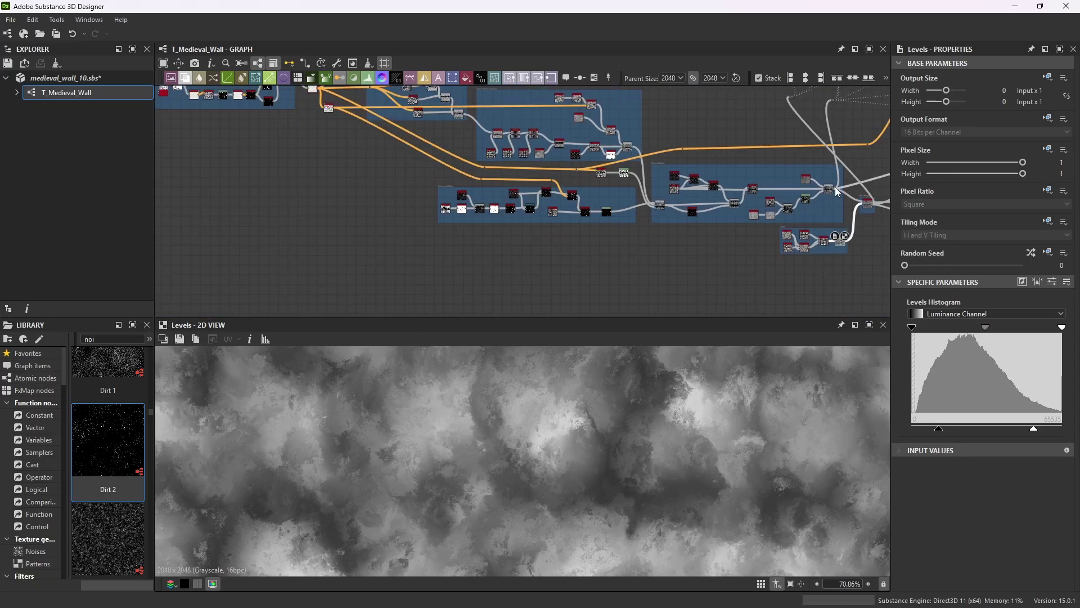
scroll(858, 195, "up", 5)
scroll(767, 185, "down", 3)
scroll(737, 163, "up", 2)
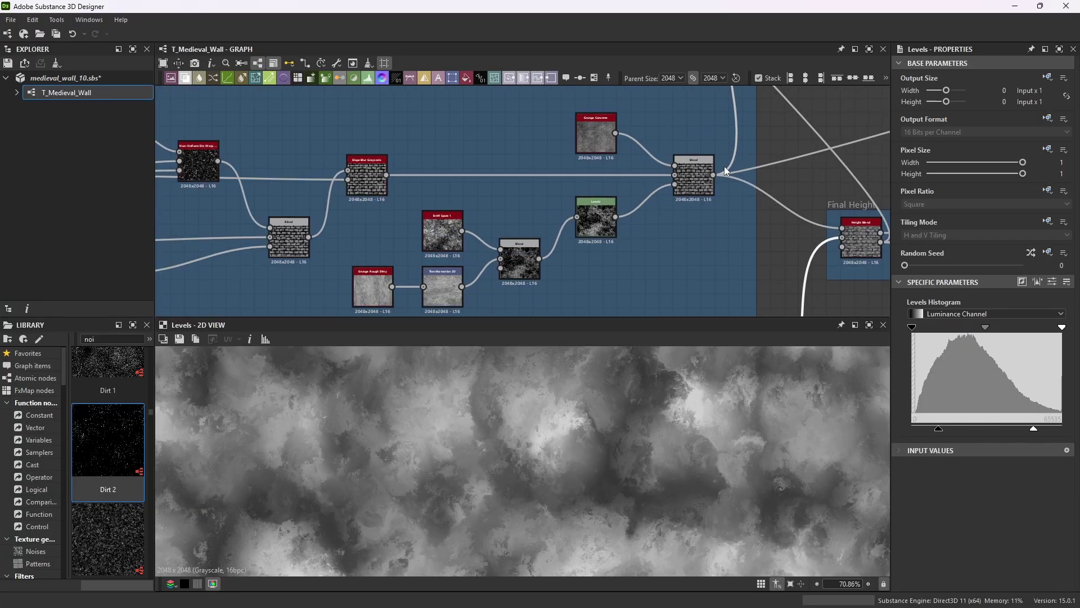
scroll(700, 164, "down", 3)
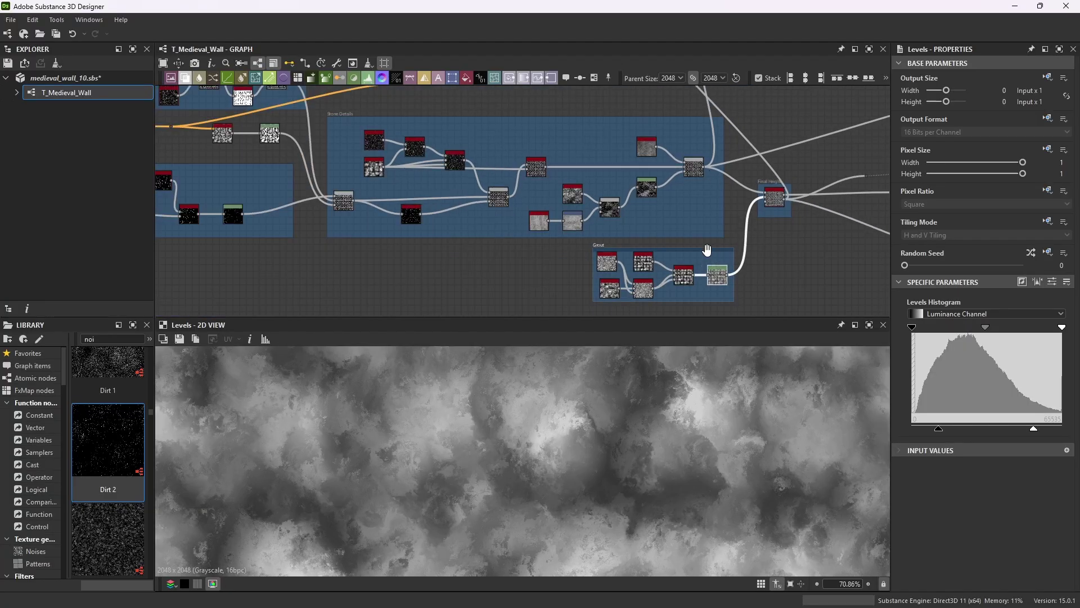
scroll(729, 271, "up", 2)
scroll(780, 167, "up", 2)
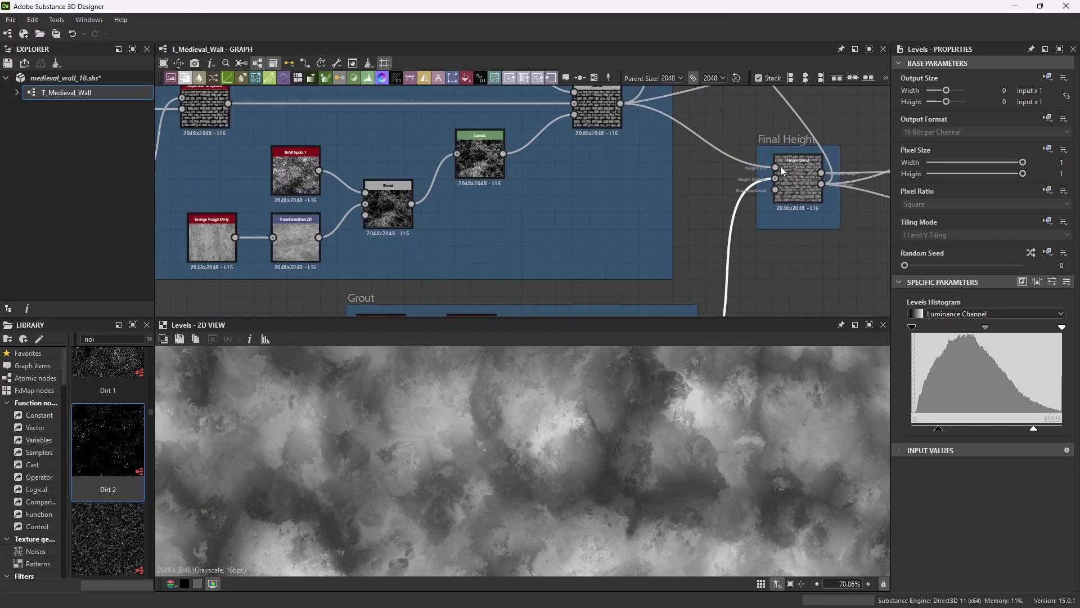
- Preview the Final Height frame's Height Blend and inspect its height offset, contrast, mode and opacity
double_click(805, 165)
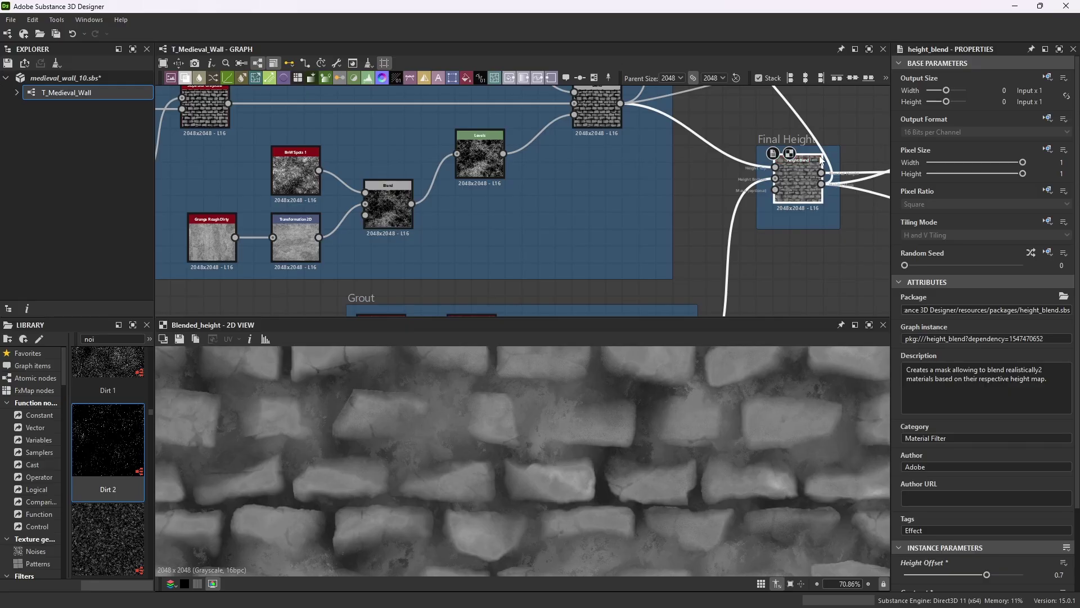
scroll(915, 417, "down", 3)
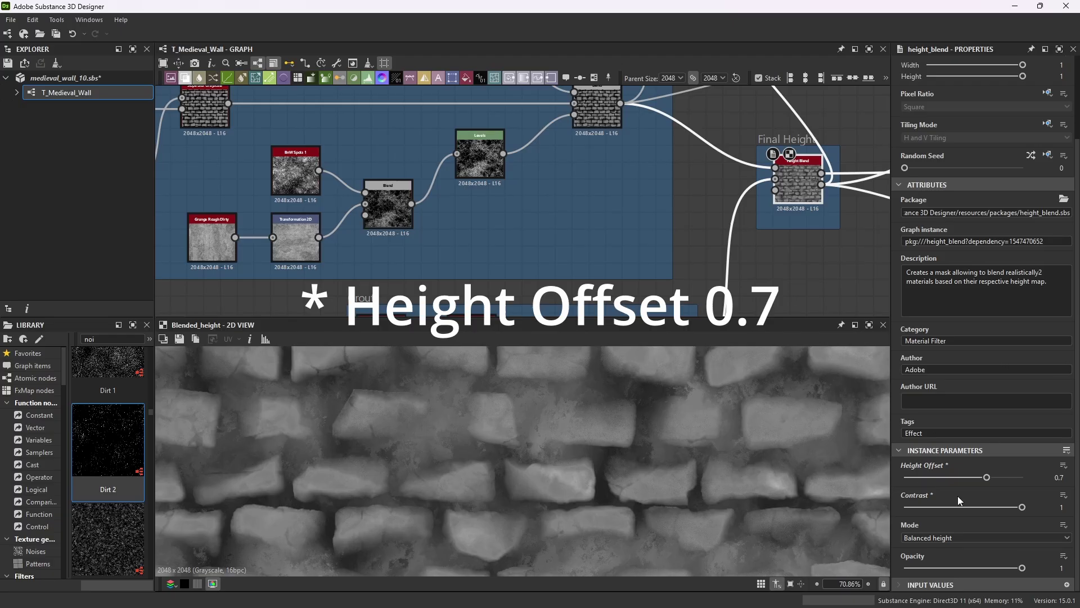
scroll(727, 138, "down", 1)
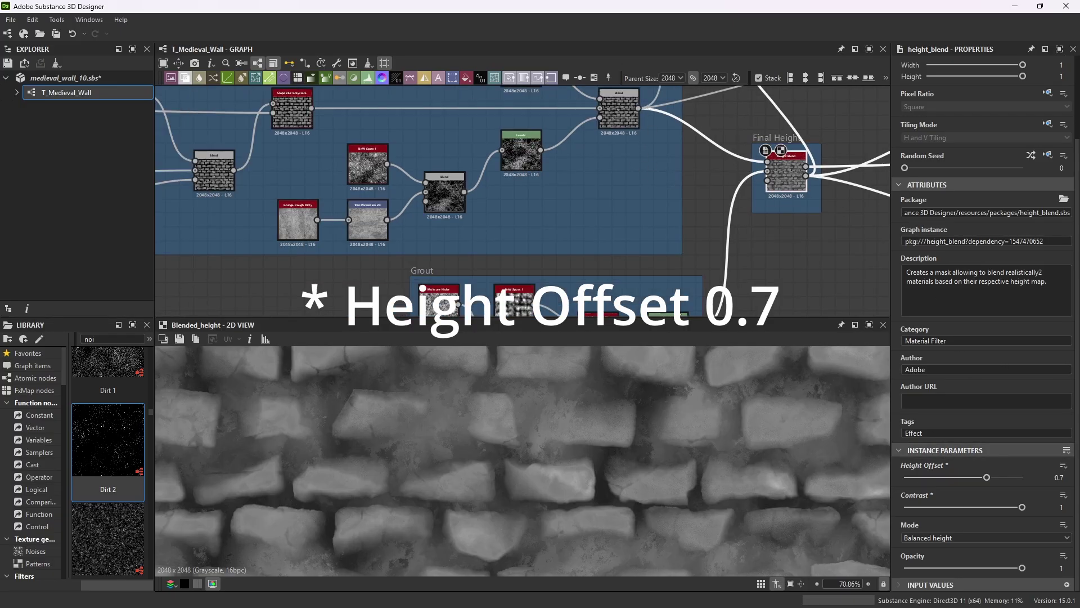
scroll(661, 142, "down", 2)
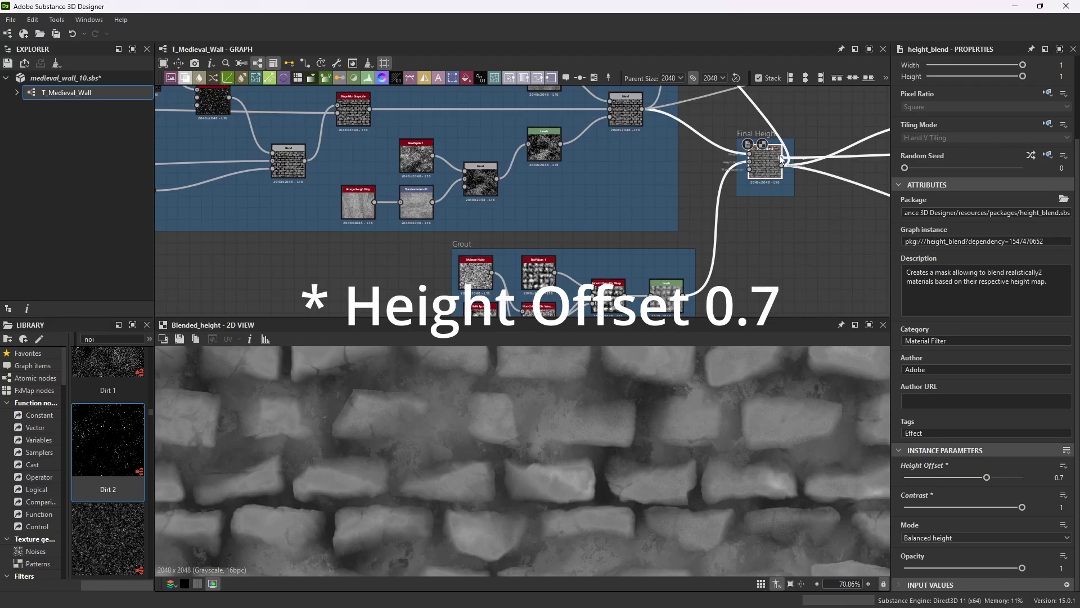
- Compare the last Stone Details Blend and the Grout Levels with the Height Blend's blended height in the 2D view
double_click(635, 107)
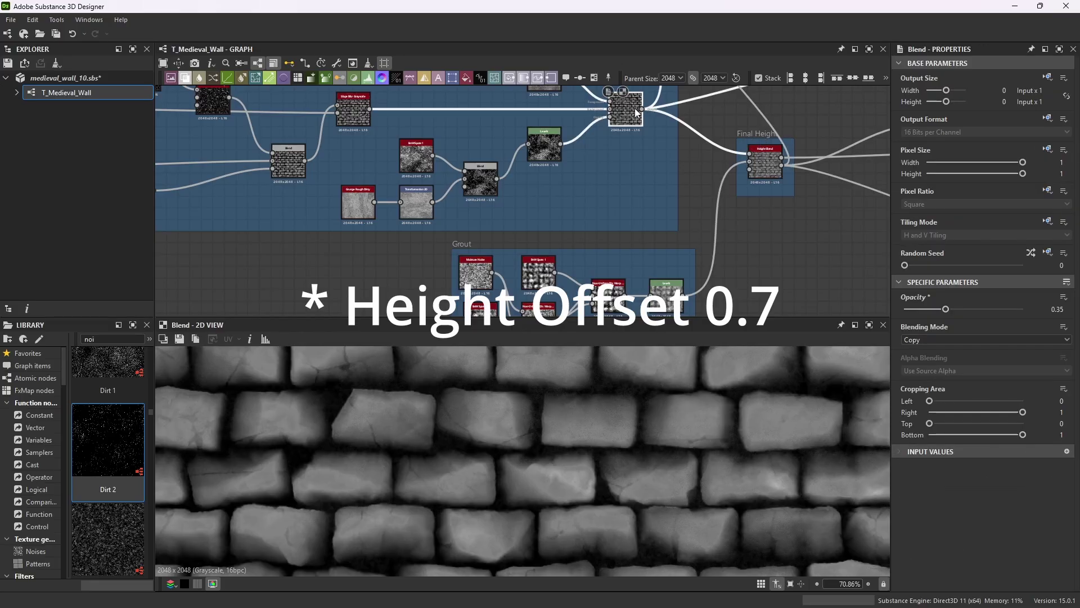
double_click(666, 289)
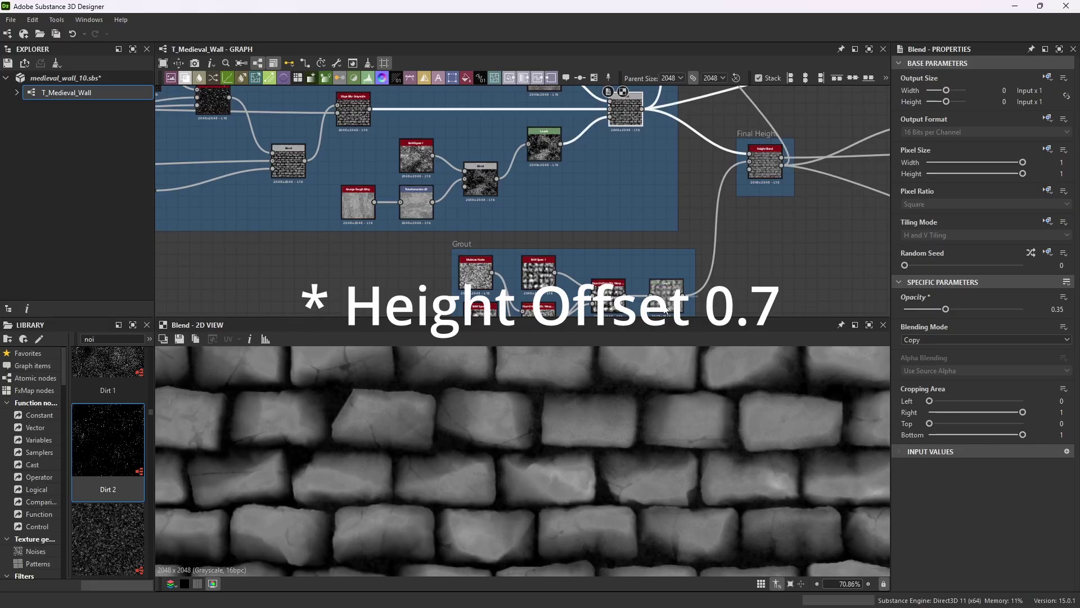
double_click(772, 167)
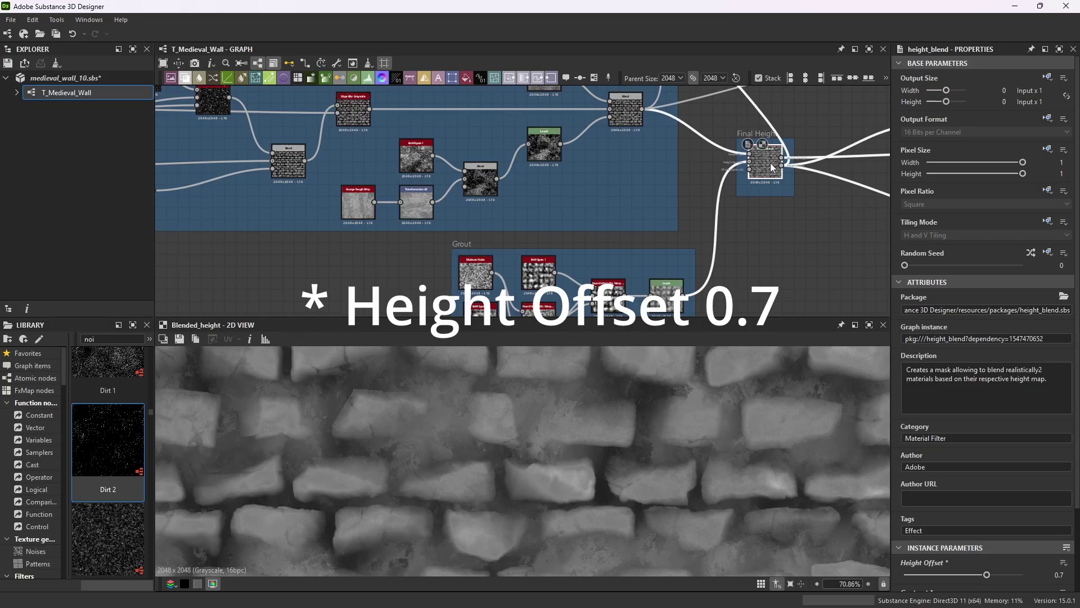
scroll(704, 446, "down", 3)
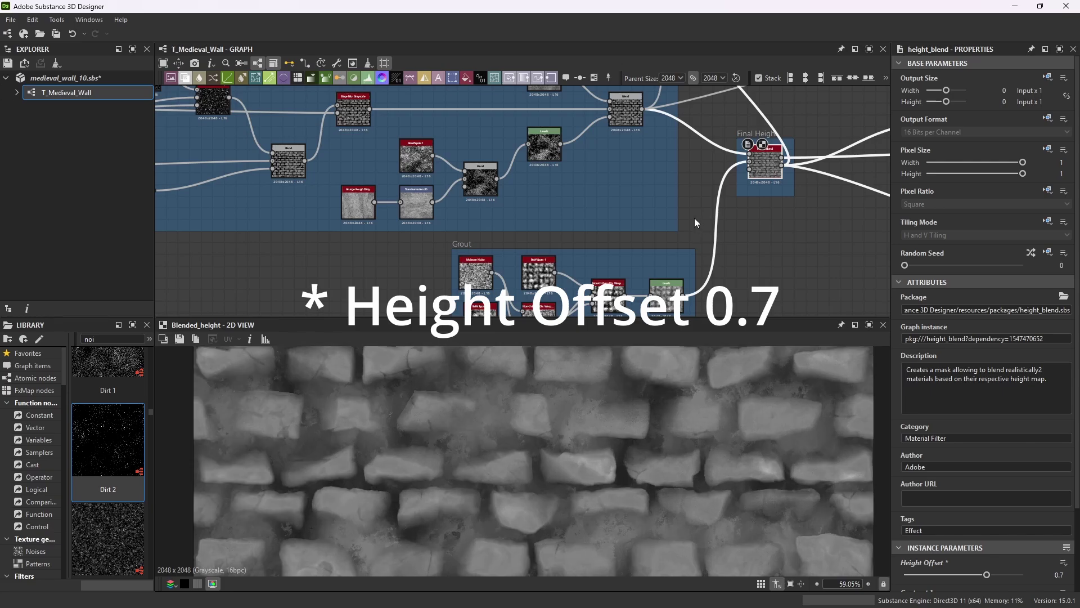
double_click(633, 117)
double_click(764, 168)
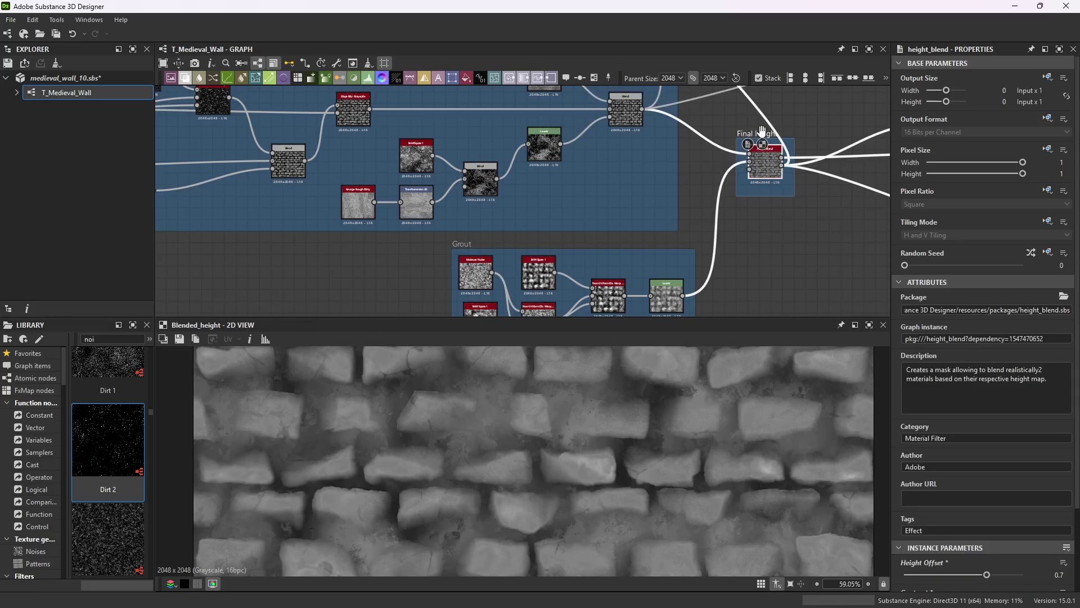
- Examine the Height Blend's top, bottom and mask inputs and its blended height and height mask outputs
scroll(698, 174, "down", 2)
scroll(714, 139, "up", 8)
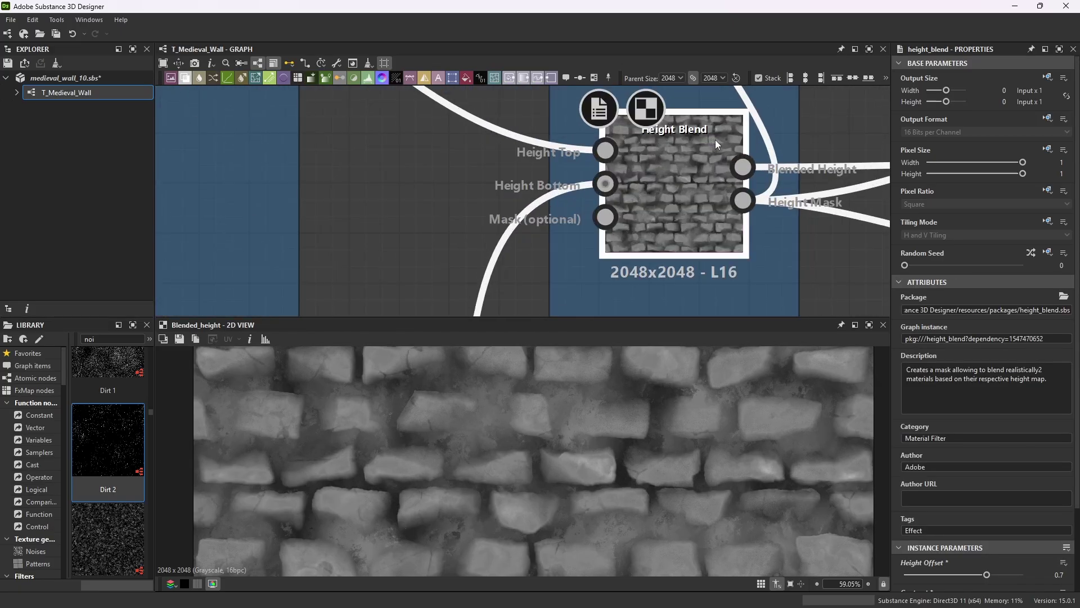
scroll(717, 154, "down", 6)
scroll(689, 165, "up", 2)
scroll(695, 168, "down", 2)
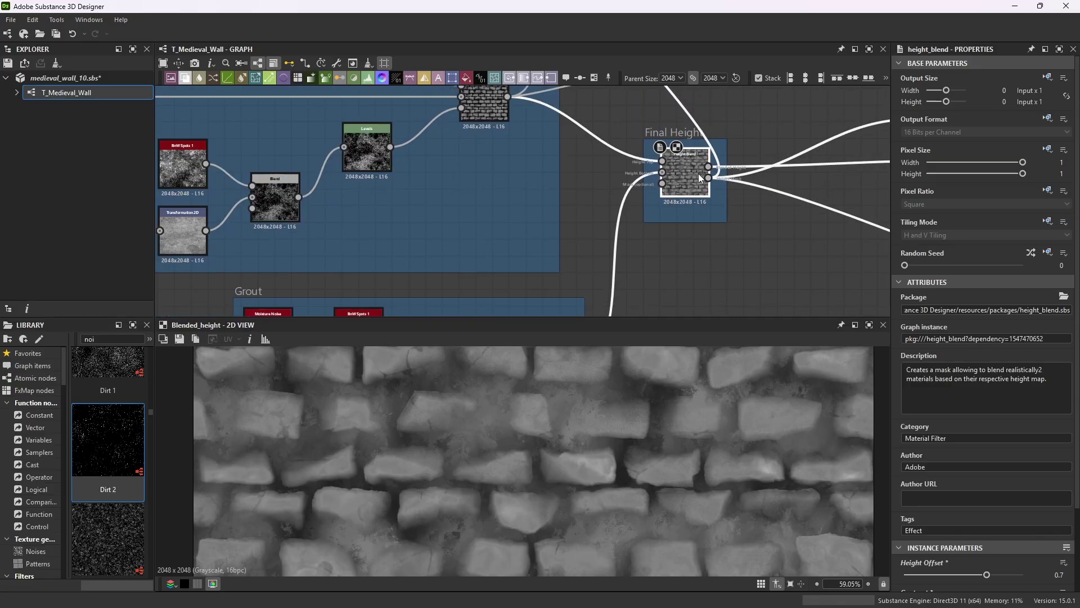
scroll(698, 173, "up", 2)
- Save all open packages and look over the whole T_Medieval_Wall graph
left_click(11, 19)
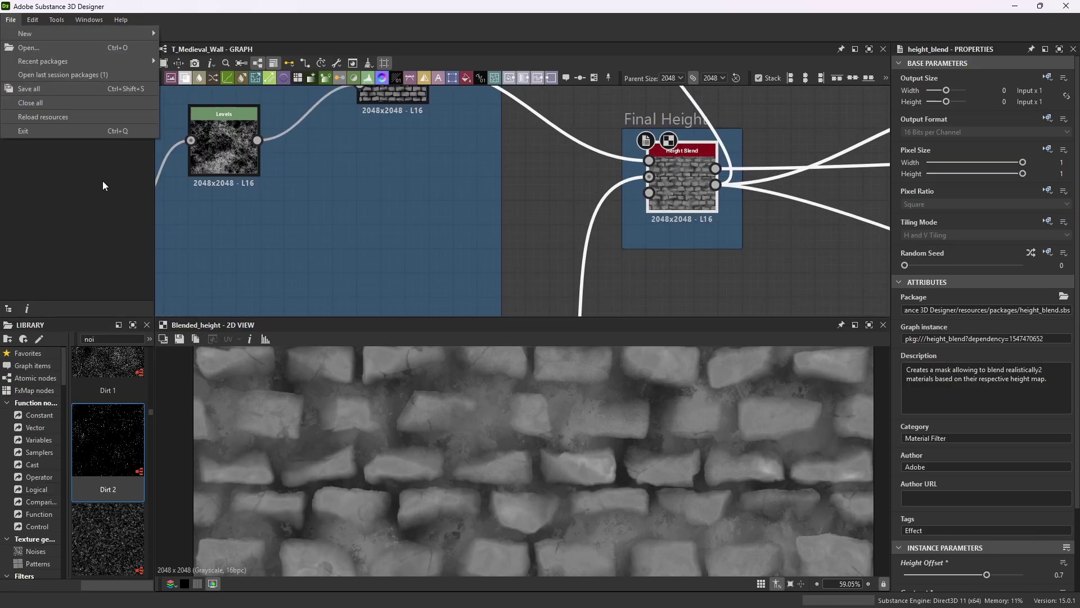
left_click(42, 90)
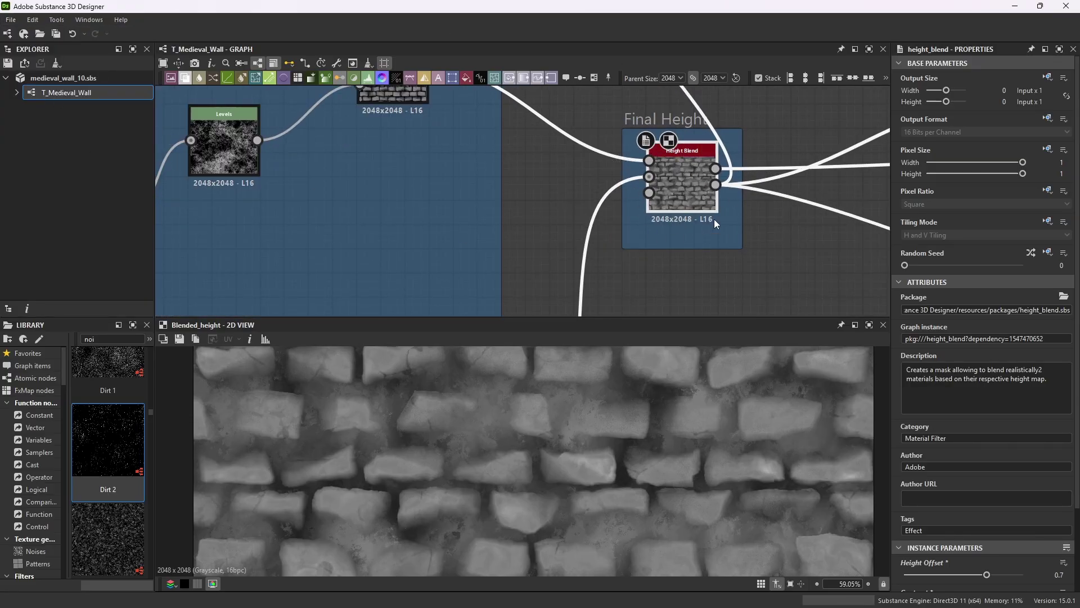
scroll(669, 174, "down", 2)
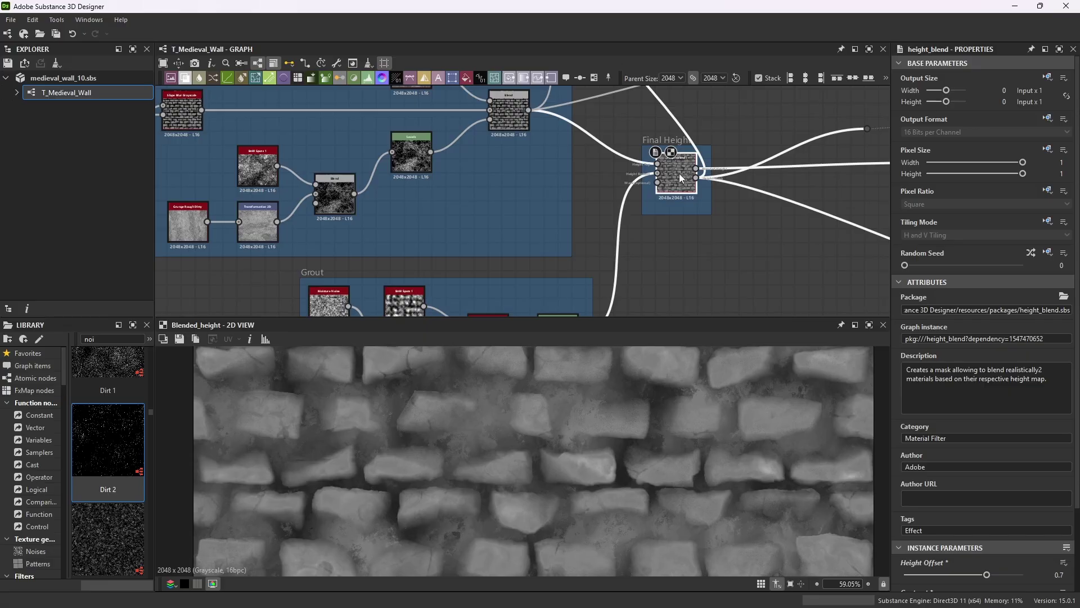
scroll(678, 173, "down", 5)
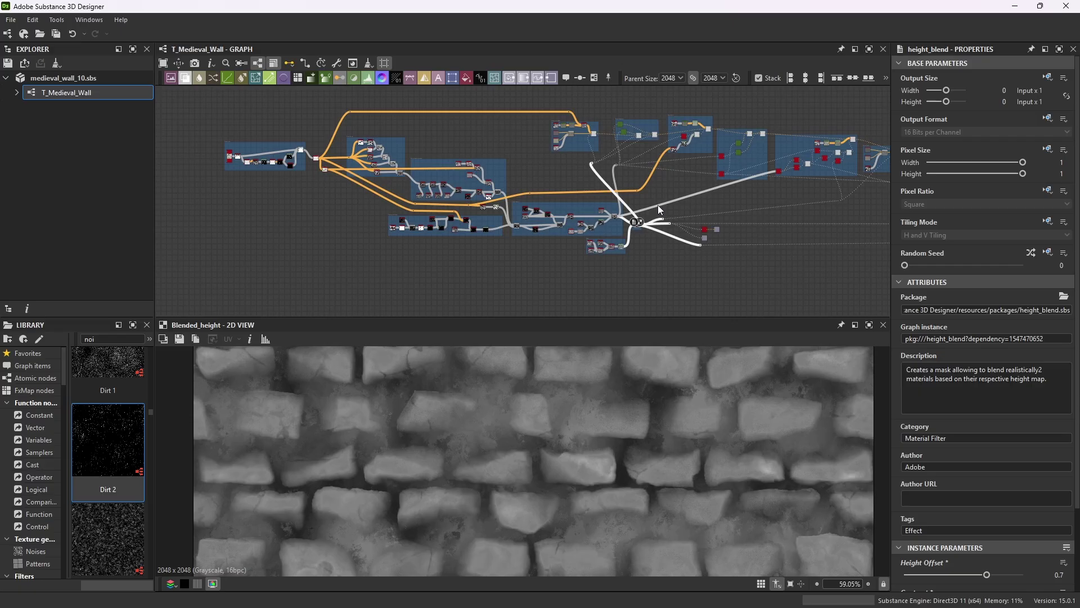
- Preview the Height output node fed by the Final Height frame's Height Blend and inspect its attributes
scroll(653, 194, "up", 5)
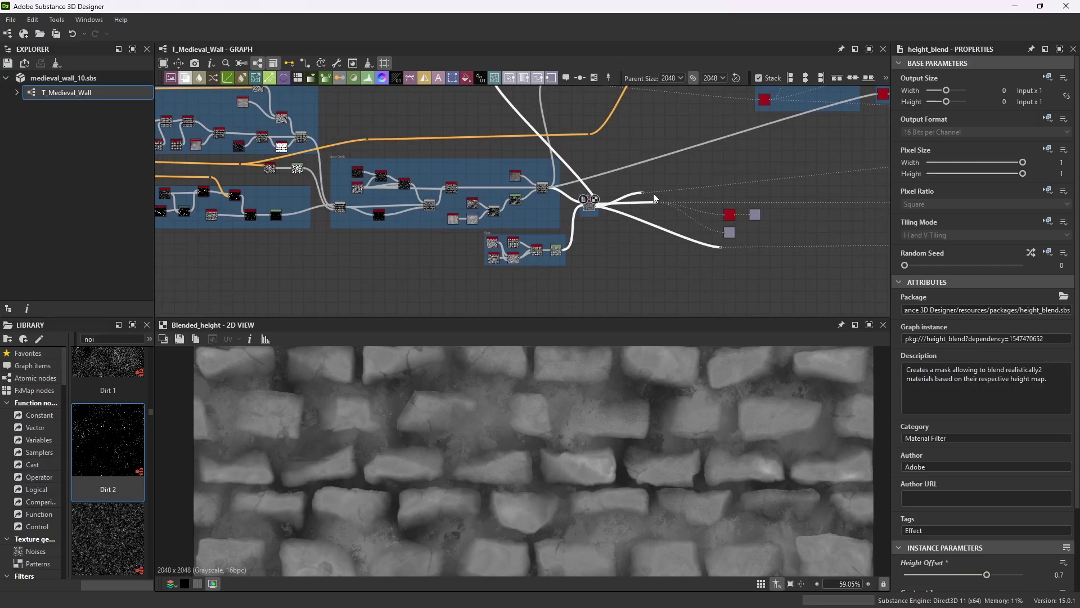
scroll(628, 225, "down", 5)
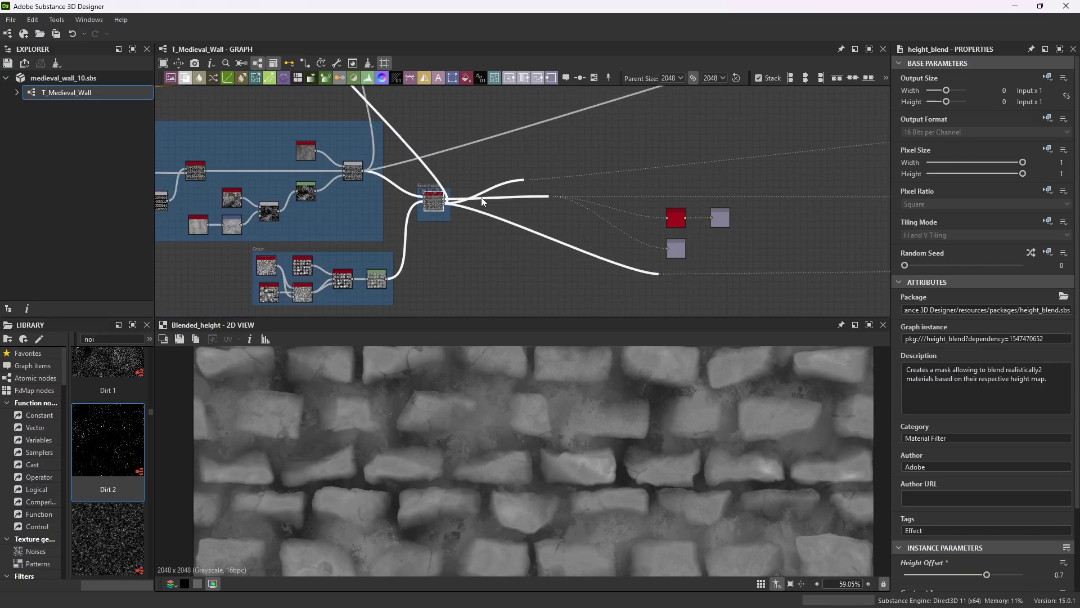
scroll(709, 246, "up", 3)
scroll(709, 246, "up", 1)
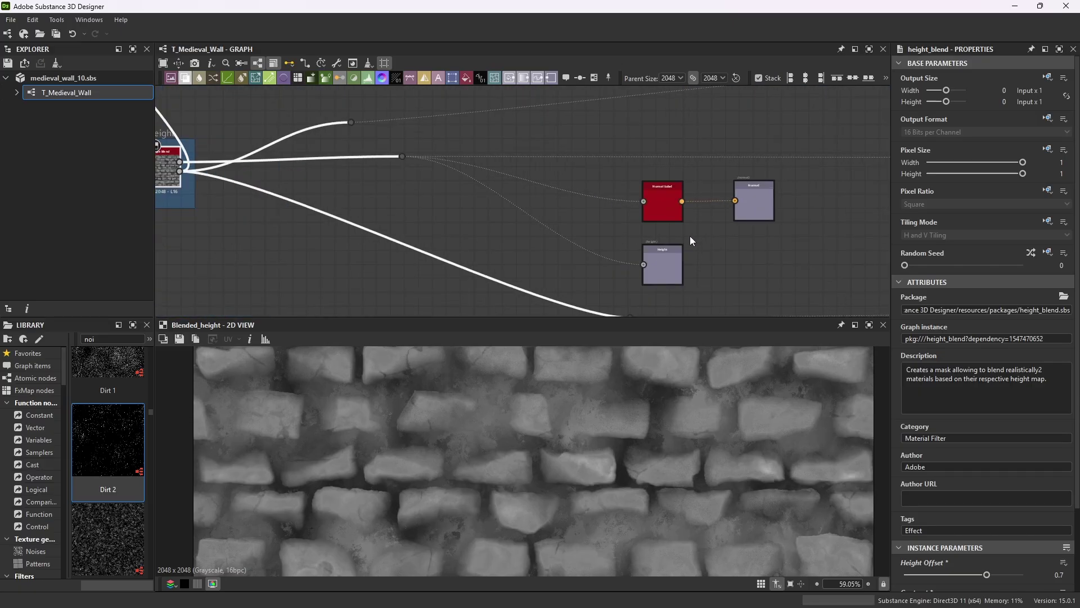
left_click(654, 256)
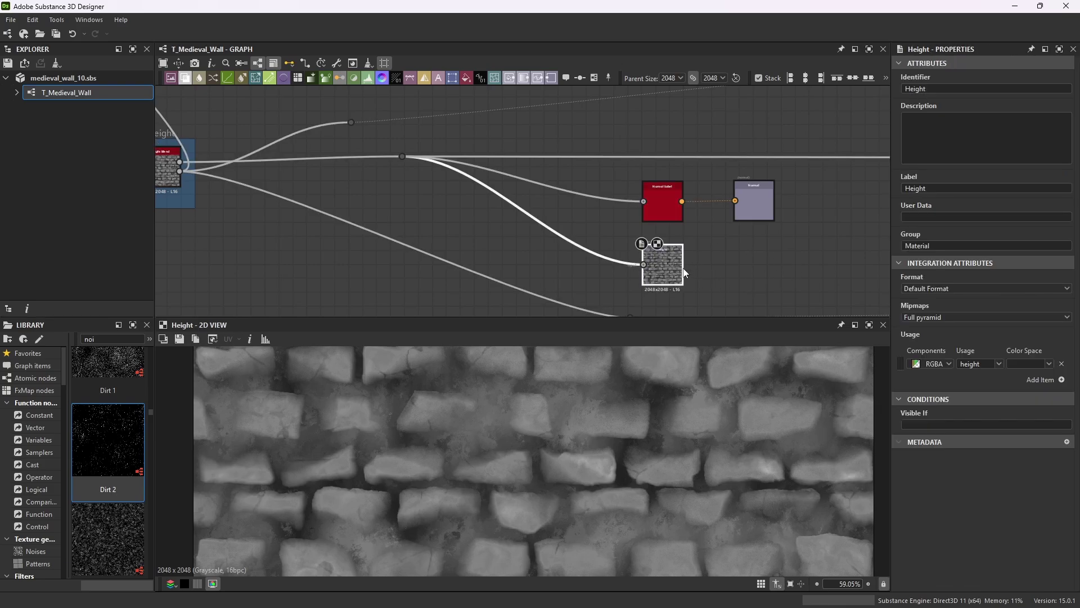
- Preview the Normal Sobel node, inspect its intensity and normal format, and view the connected Normal output
scroll(661, 200, "up", 6)
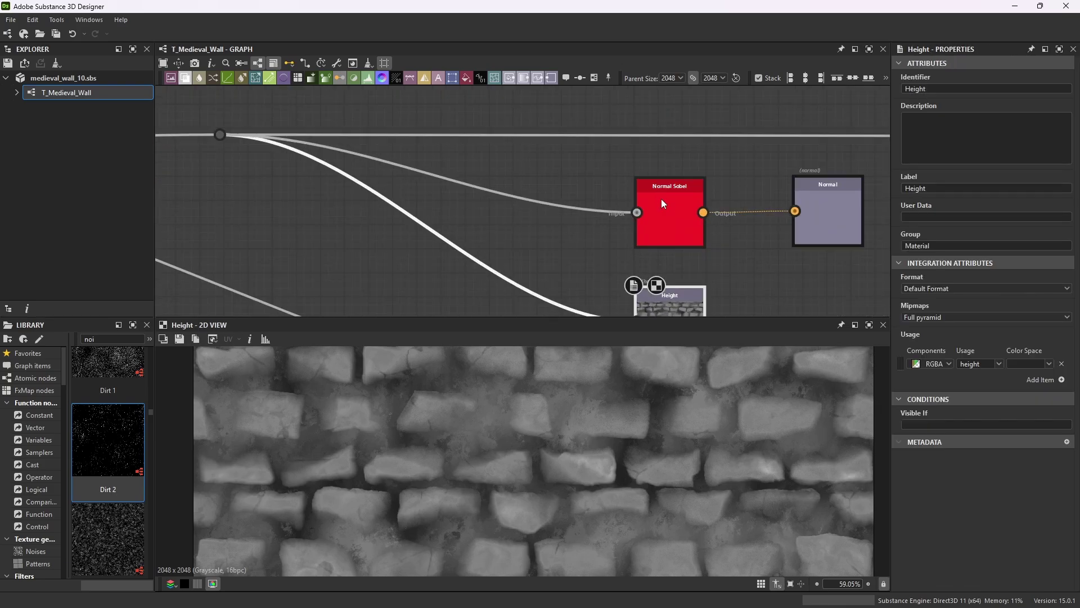
double_click(684, 201)
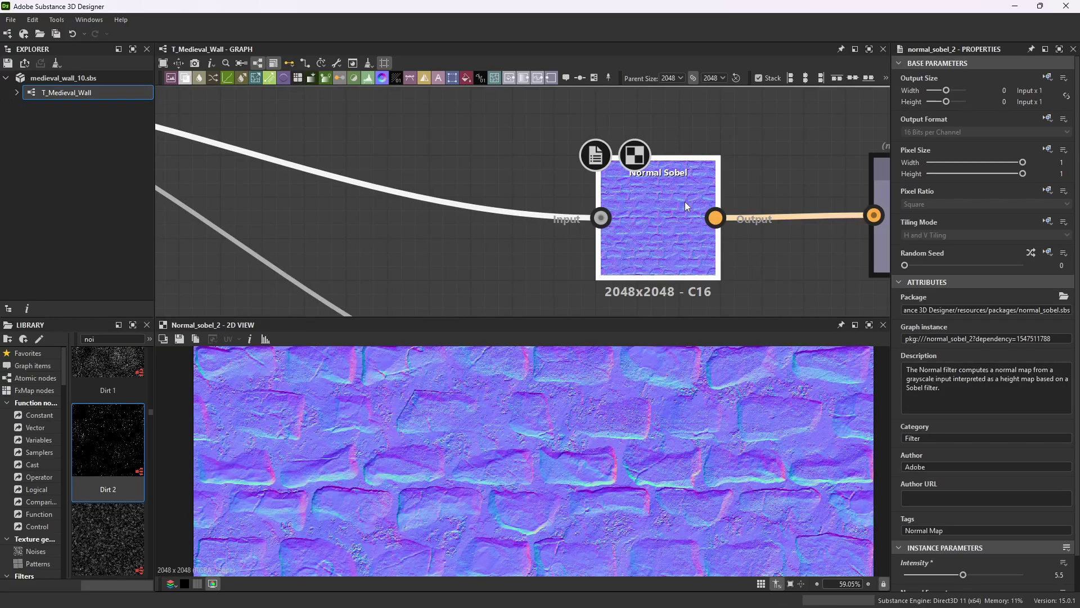
scroll(1008, 450, "down", 2)
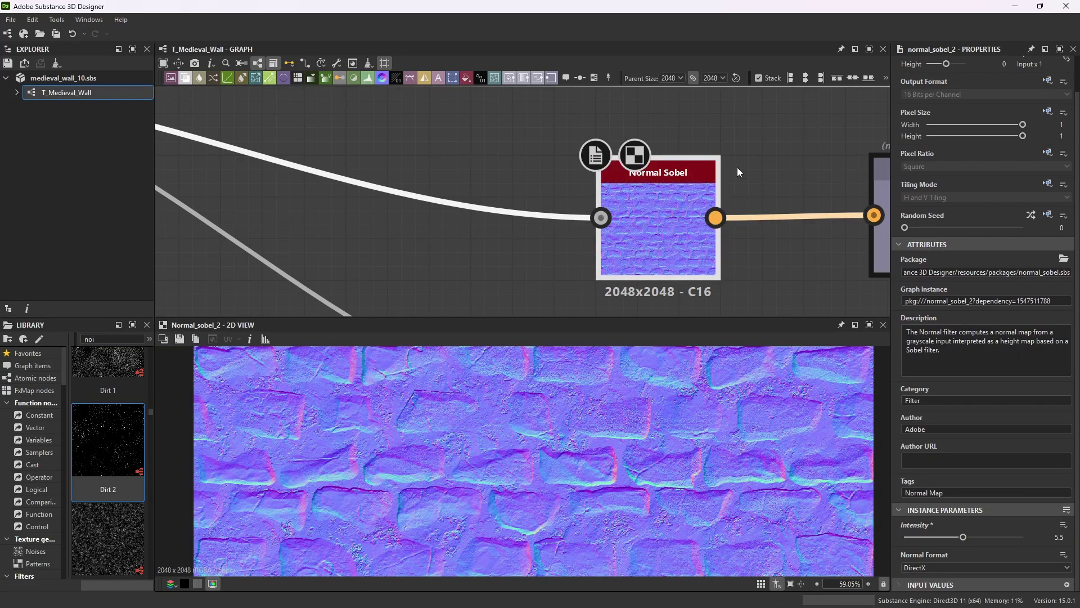
scroll(746, 167, "down", 3)
scroll(767, 137, "up", 2)
double_click(768, 137)
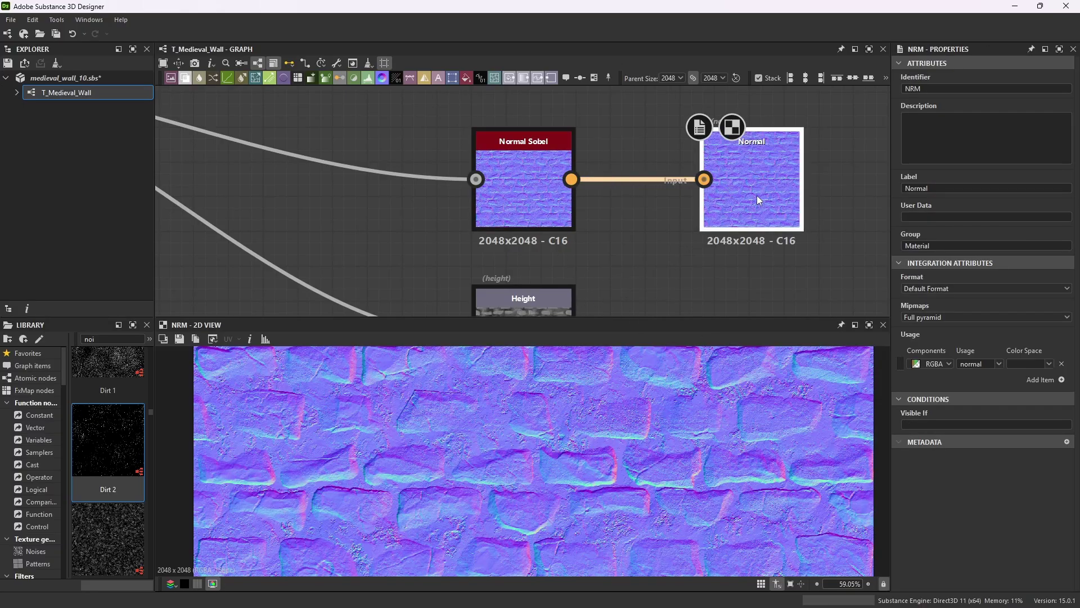
- Preview the Grunge Galvanic Large node in the Stone Color Base frame and examine its instance parameters
scroll(612, 212, "down", 6)
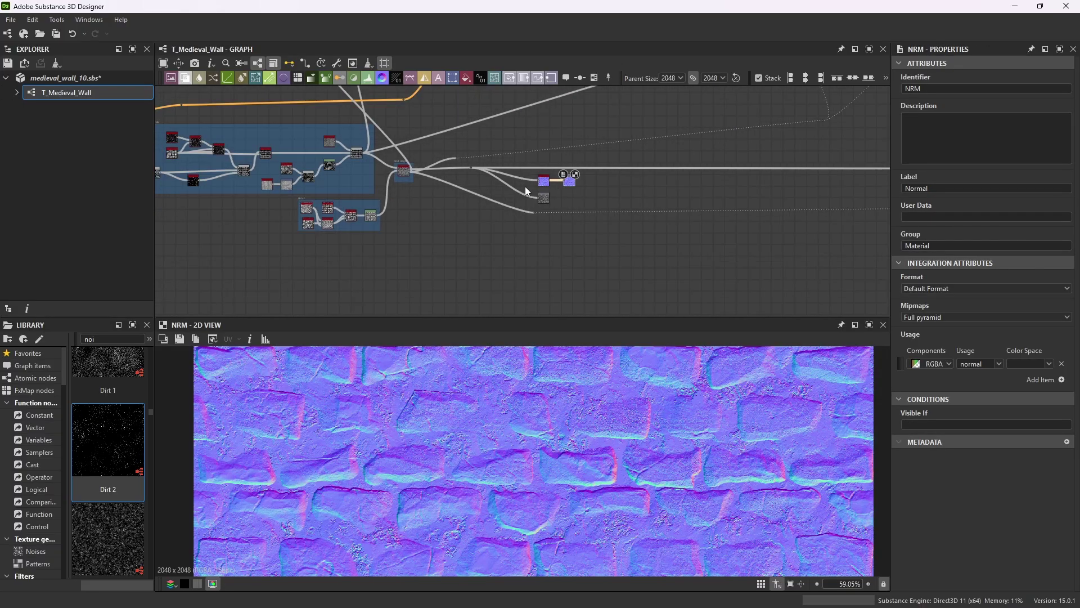
scroll(484, 179, "down", 3)
scroll(411, 118, "up", 6)
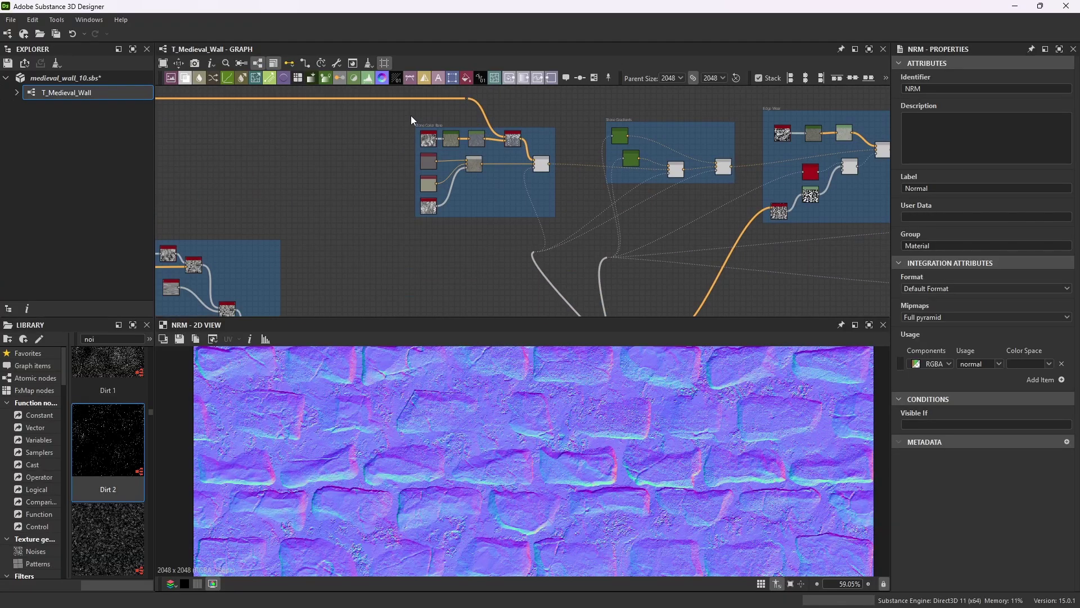
scroll(410, 118, "up", 4)
scroll(478, 185, "down", 3)
scroll(484, 192, "up", 1)
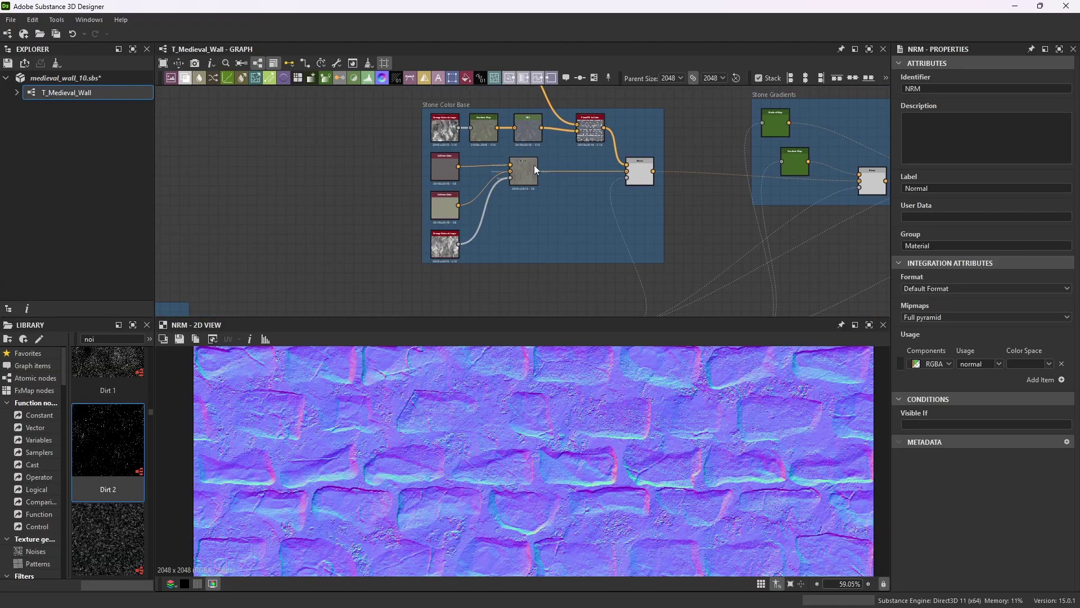
scroll(447, 130, "up", 5)
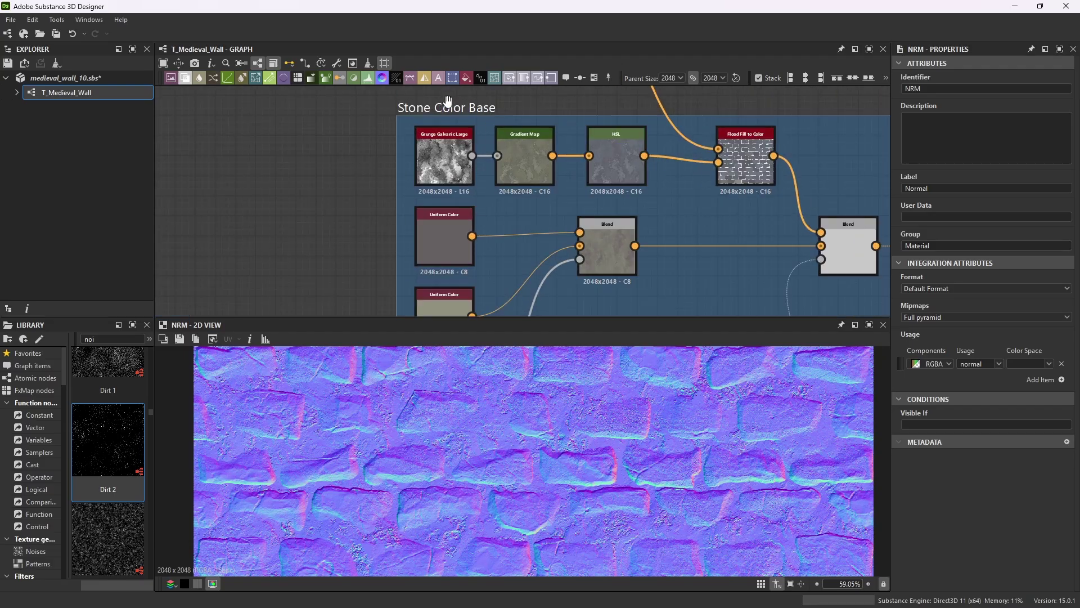
scroll(495, 169, "down", 5)
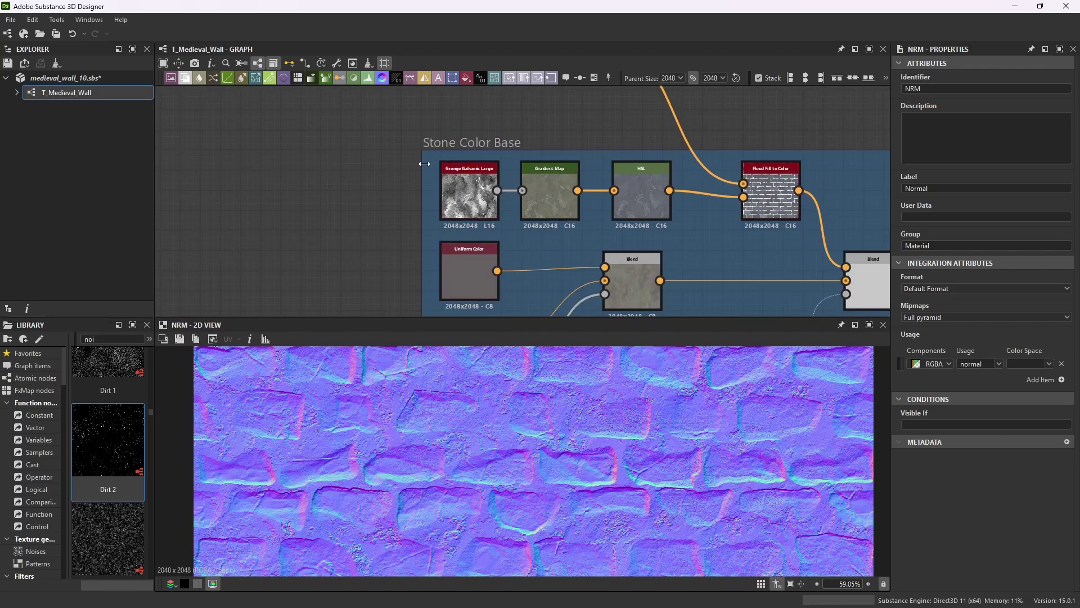
scroll(471, 172, "up", 4)
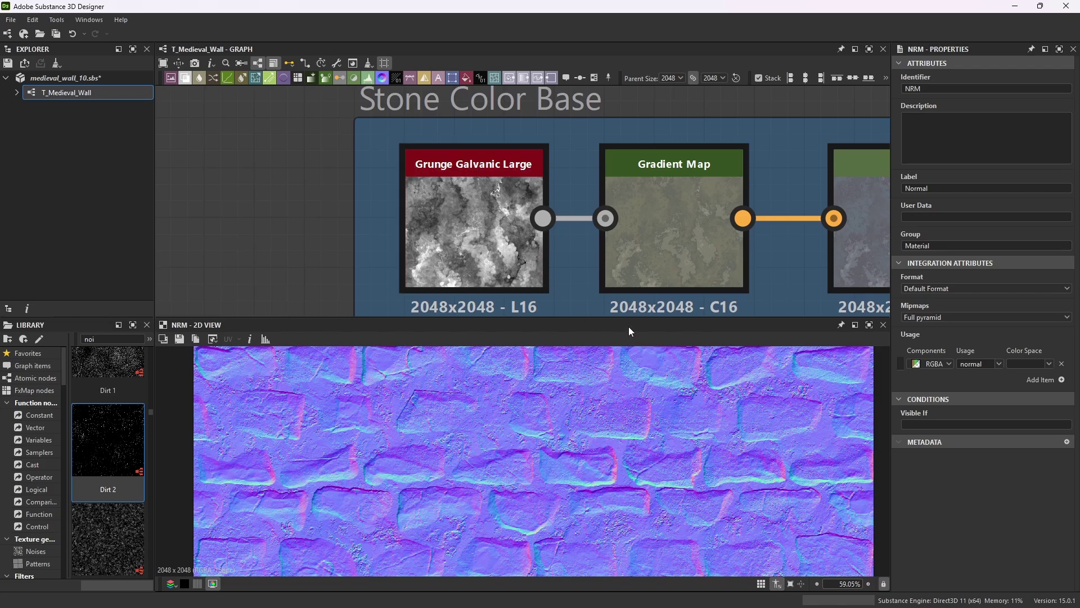
double_click(522, 217)
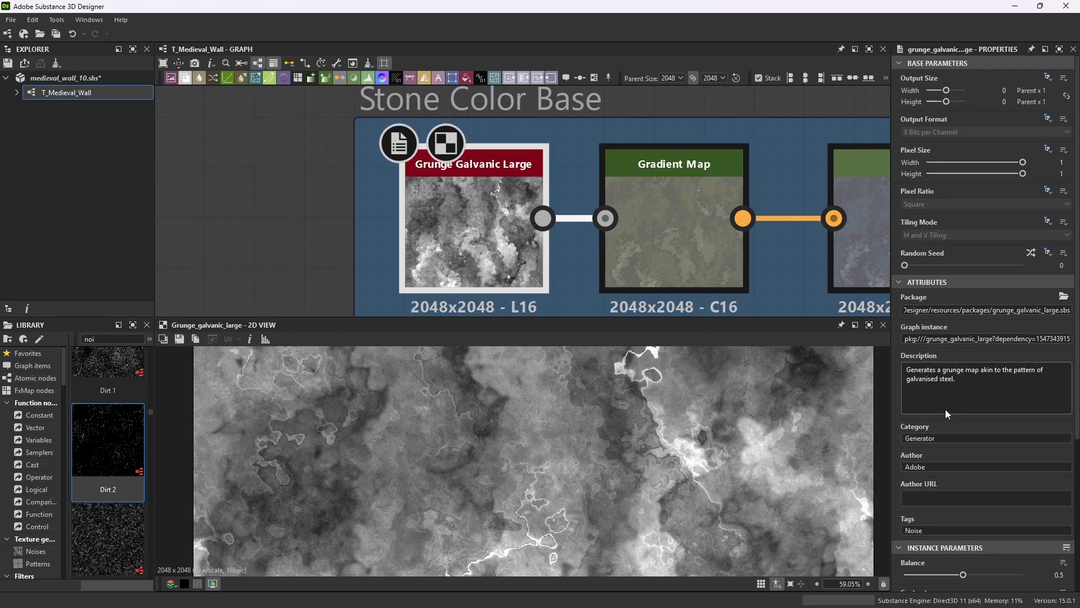
scroll(945, 416, "down", 5)
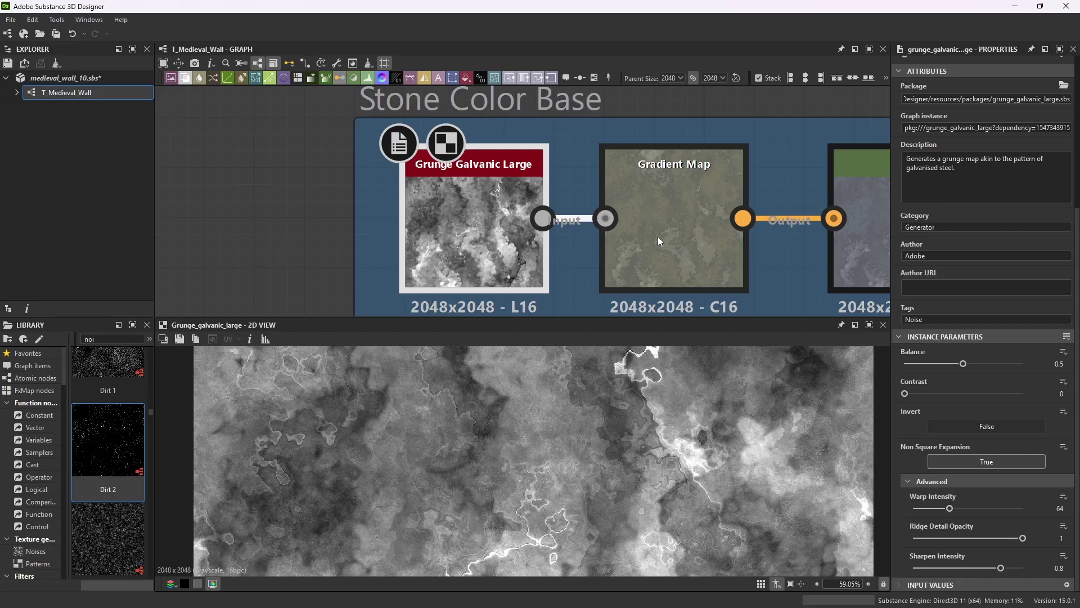
- Preview the Stone Color Base frame's Gradient Map and inspect its color keys in the Gradient Editor
left_click(679, 214)
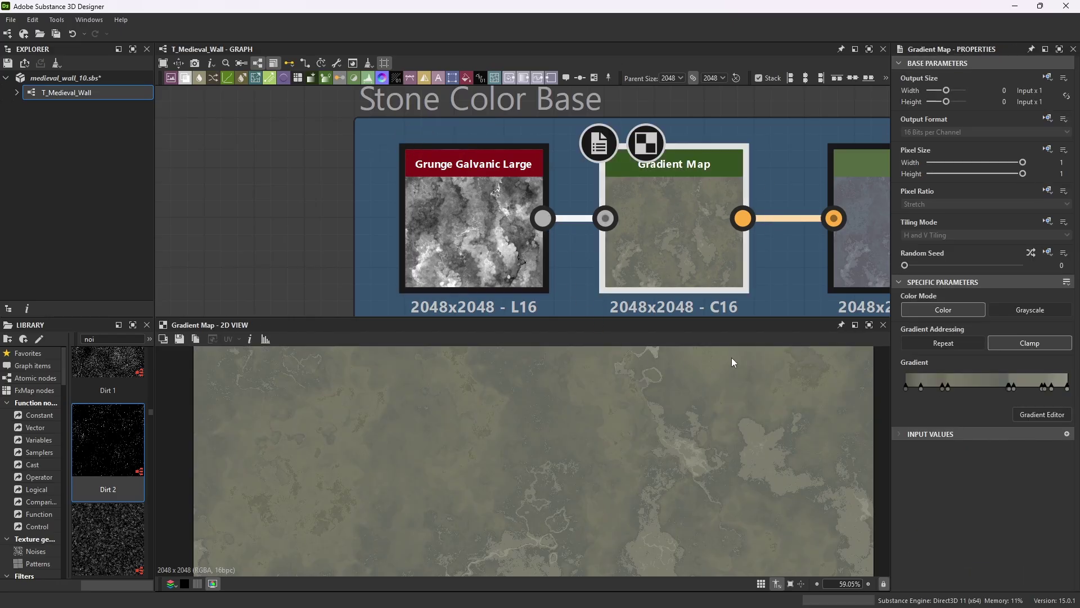
scroll(624, 447, "down", 5)
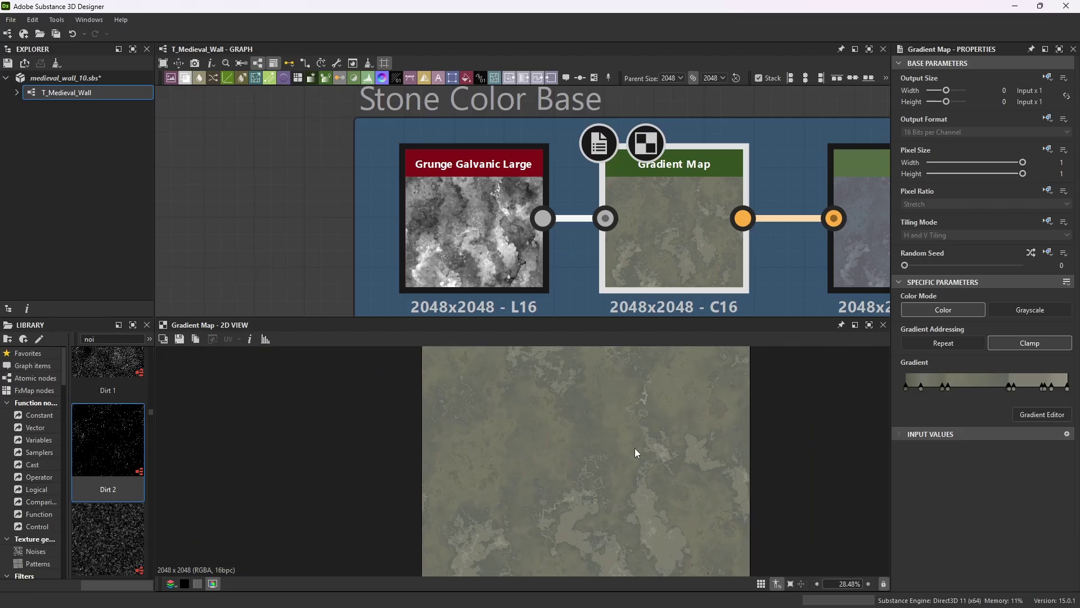
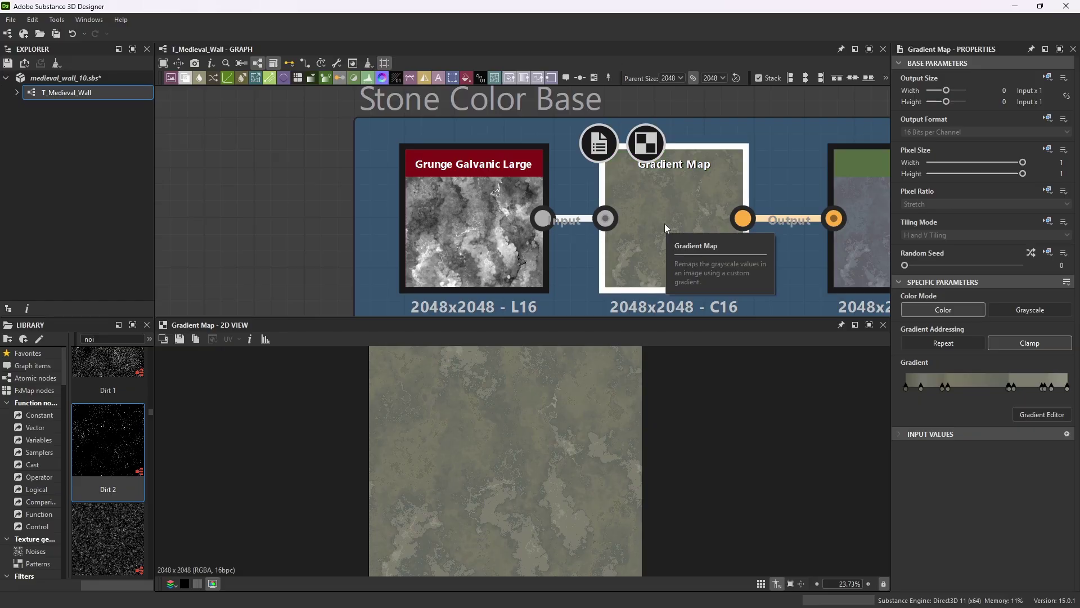
left_click(1039, 414)
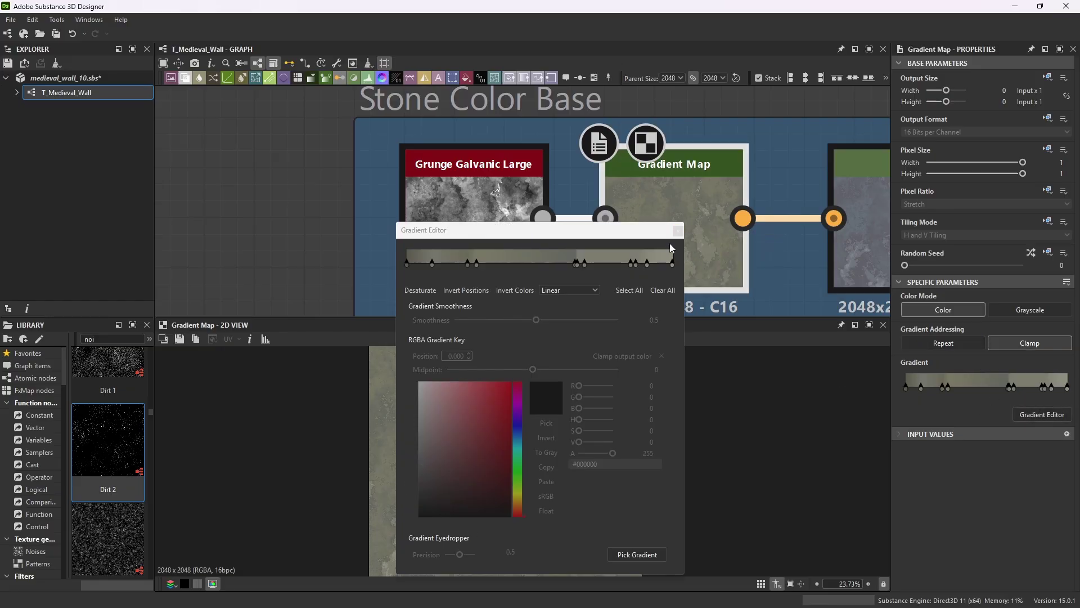
left_click(678, 233)
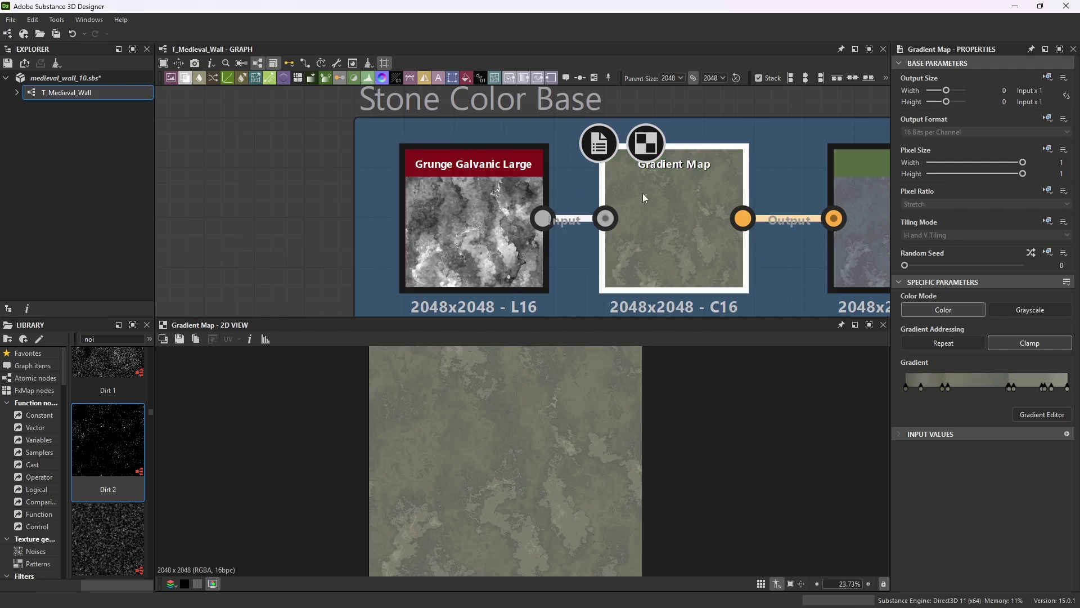
- Inspect the hue, saturation and lightness of the HSL node that follows the Gradient Map
scroll(612, 179, "down", 2)
scroll(624, 171, "up", 2)
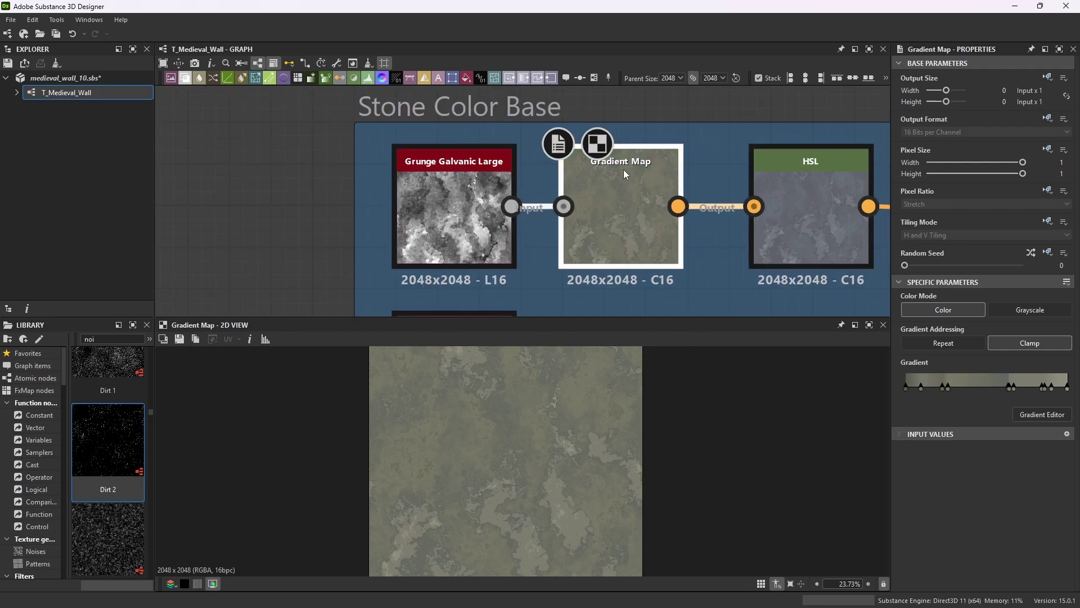
left_click(842, 168)
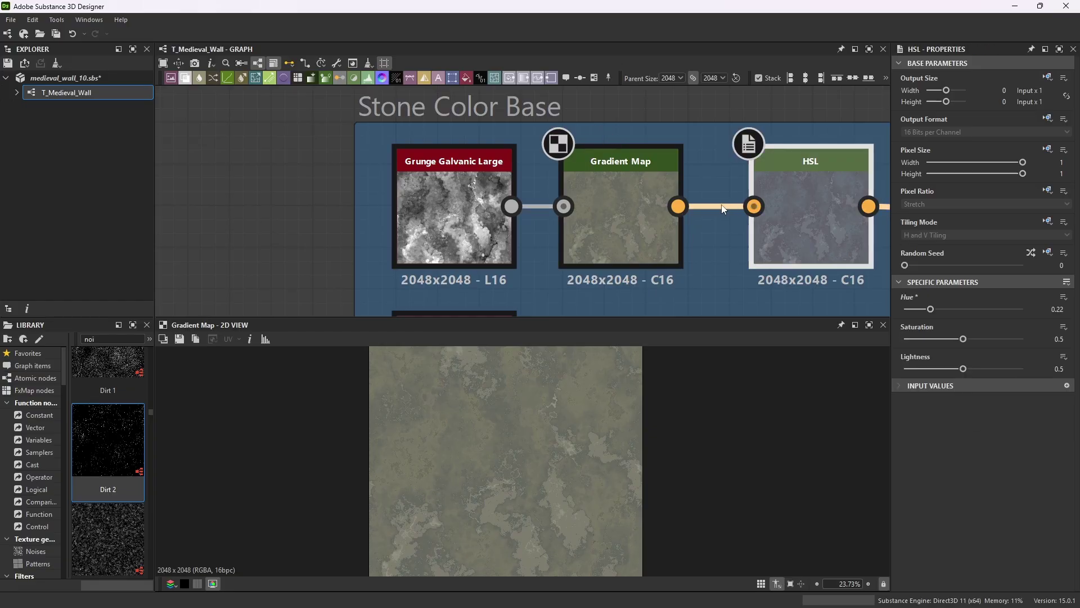
scroll(824, 231, "down", 2)
scroll(710, 190, "up", 2)
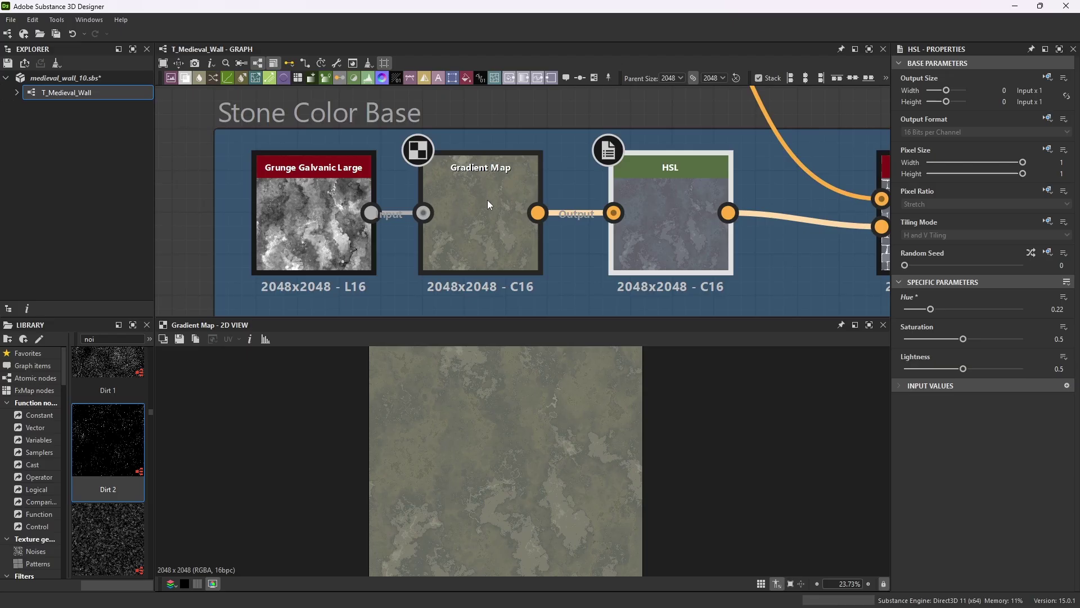
- Select the Flood Fill to Color node and trace its Flood Fill input back to the source Flood Fill node
scroll(623, 220, "down", 2)
scroll(622, 221, "up", 2)
scroll(727, 223, "down", 4)
scroll(707, 205, "up", 4)
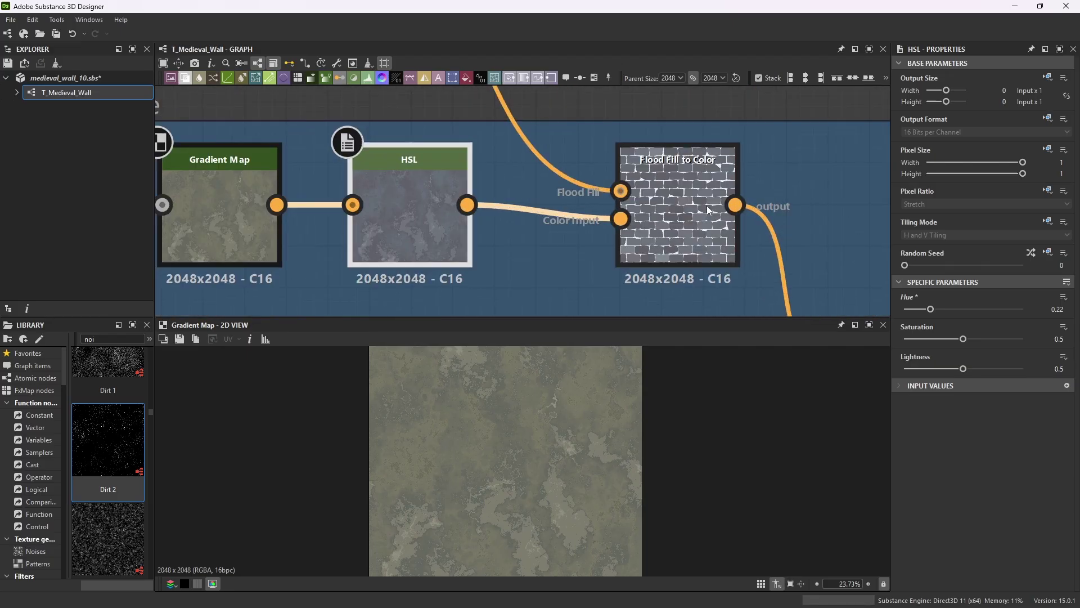
left_click(718, 201)
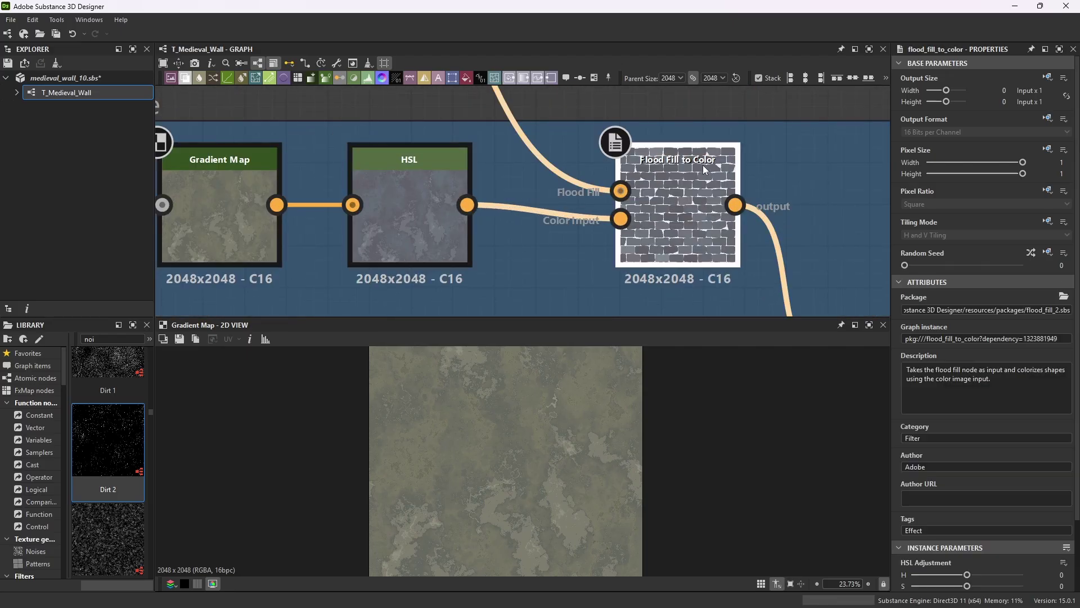
scroll(717, 199, "down", 3)
scroll(548, 178, "down", 5)
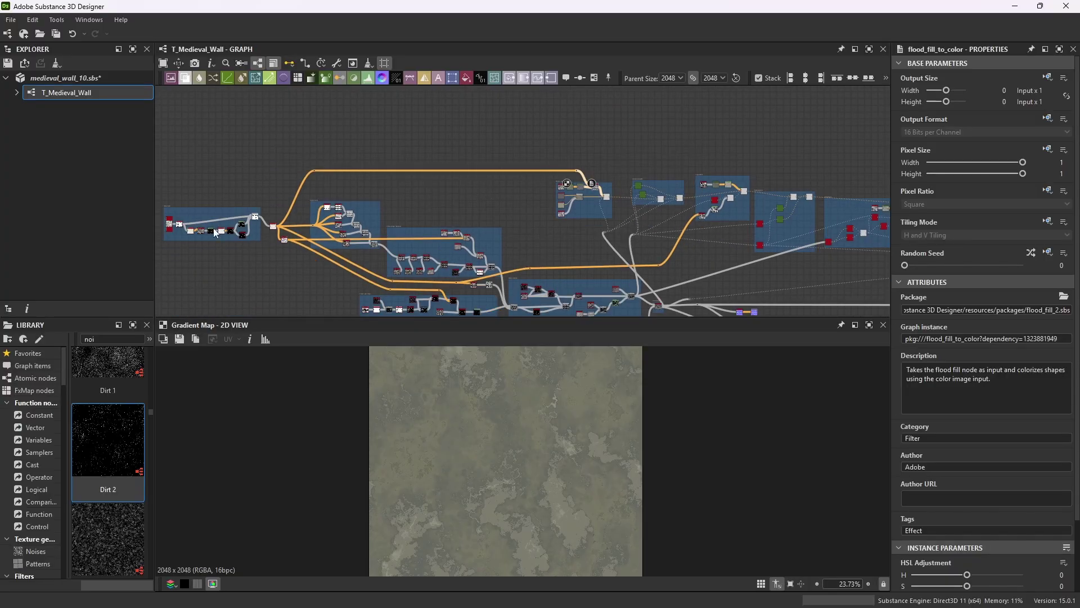
scroll(338, 226, "up", 6)
scroll(442, 198, "up", 3)
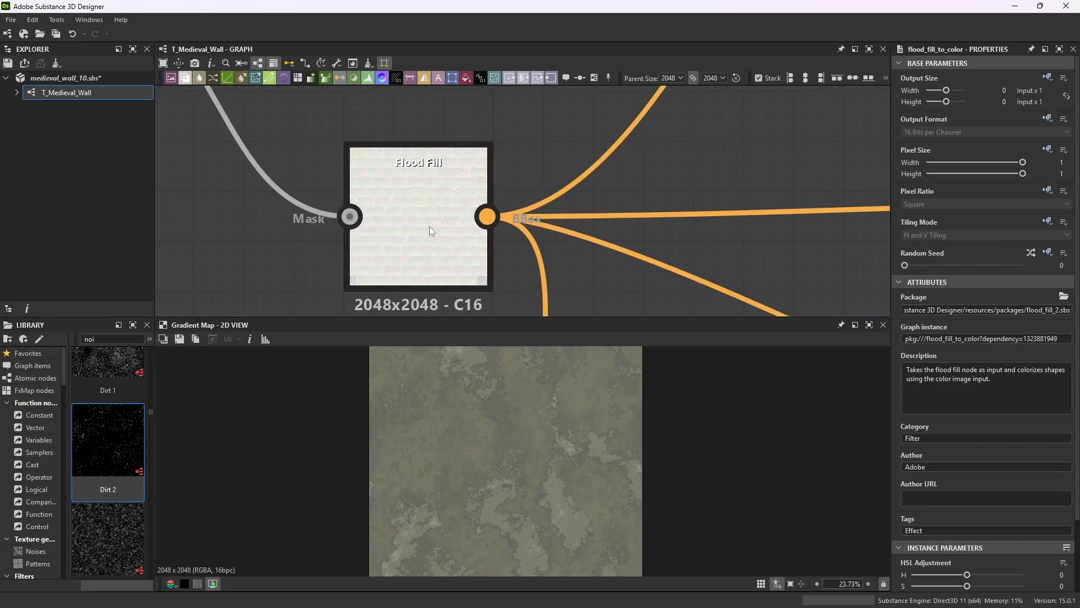
- Preview the Flood Fill to Color node, examine its HSL Adjustment and HSL Random parameters, and follow its output to the Blend
scroll(401, 200, "down", 5)
scroll(701, 183, "up", 5)
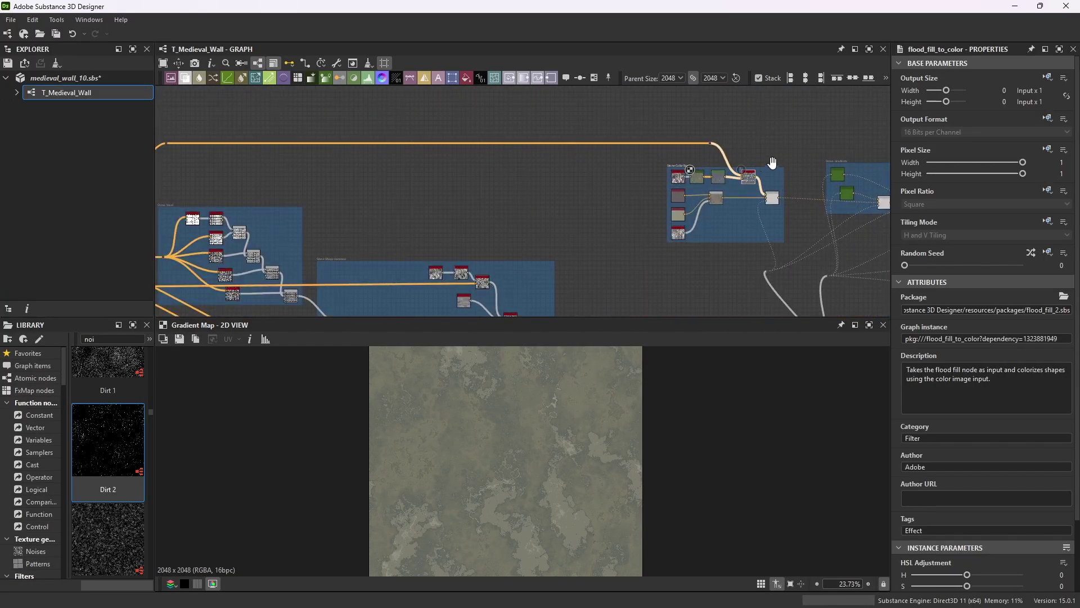
scroll(791, 198, "up", 5)
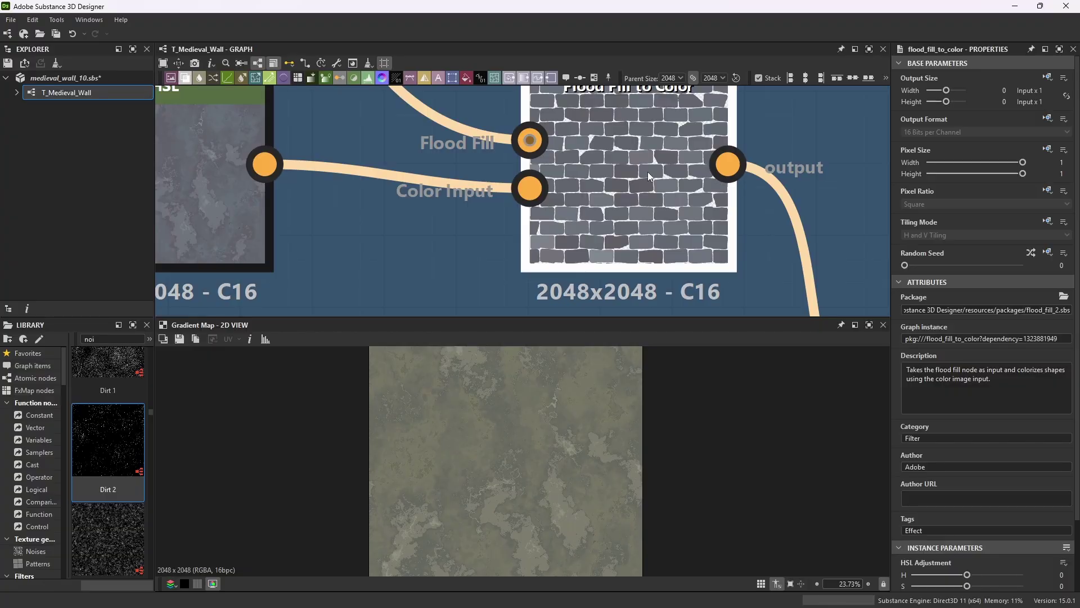
double_click(648, 176)
scroll(648, 176, "down", 3)
scroll(646, 177, "up", 2)
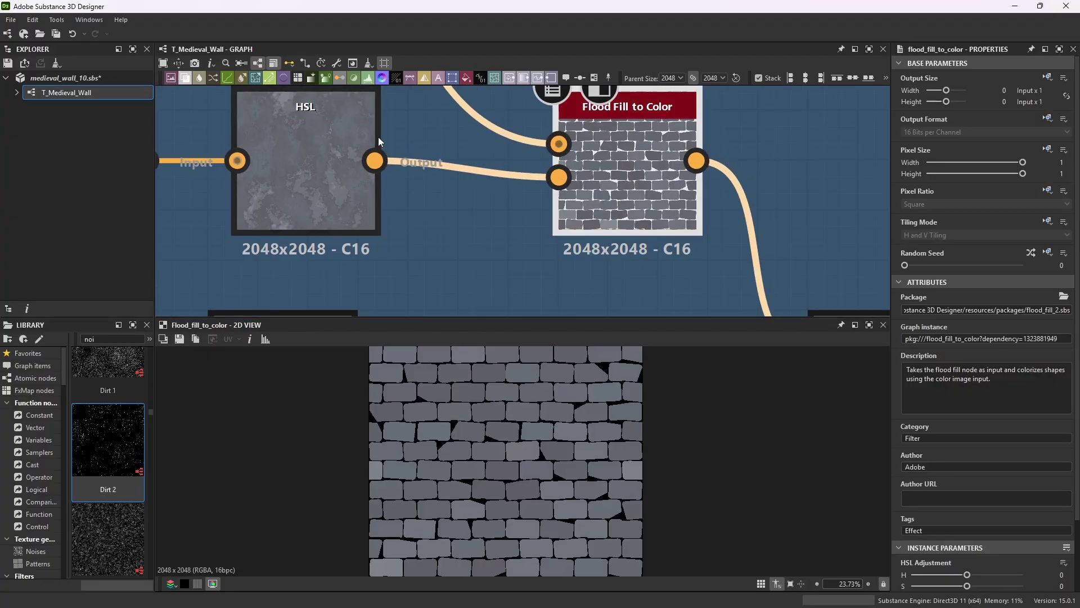
scroll(647, 178, "down", 1)
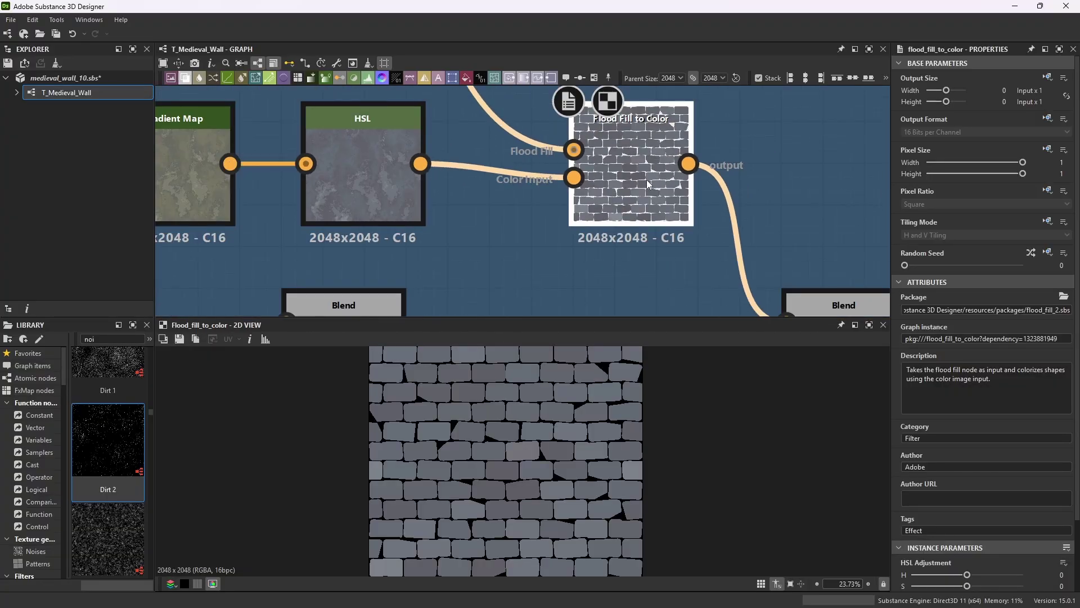
scroll(969, 506, "down", 2)
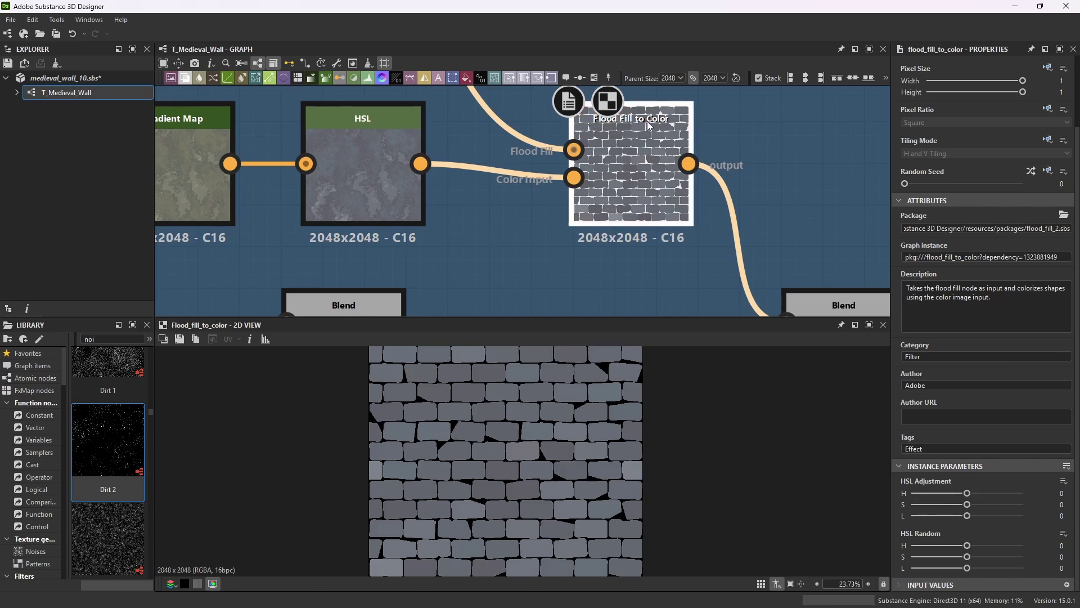
scroll(676, 121, "up", 2)
scroll(647, 196, "down", 4)
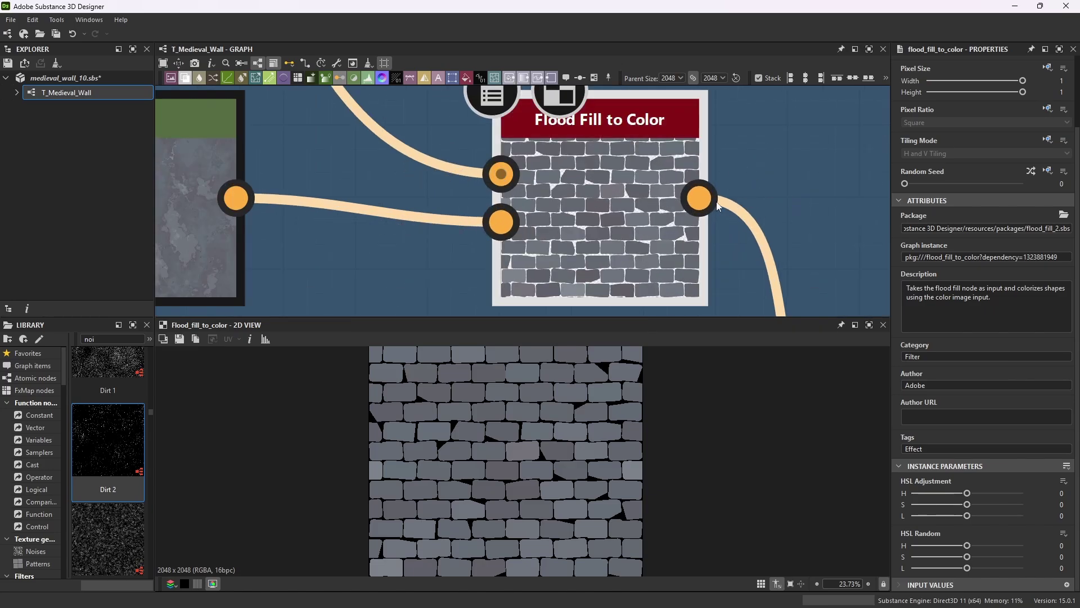
scroll(646, 164, "down", 3)
scroll(675, 169, "up", 4)
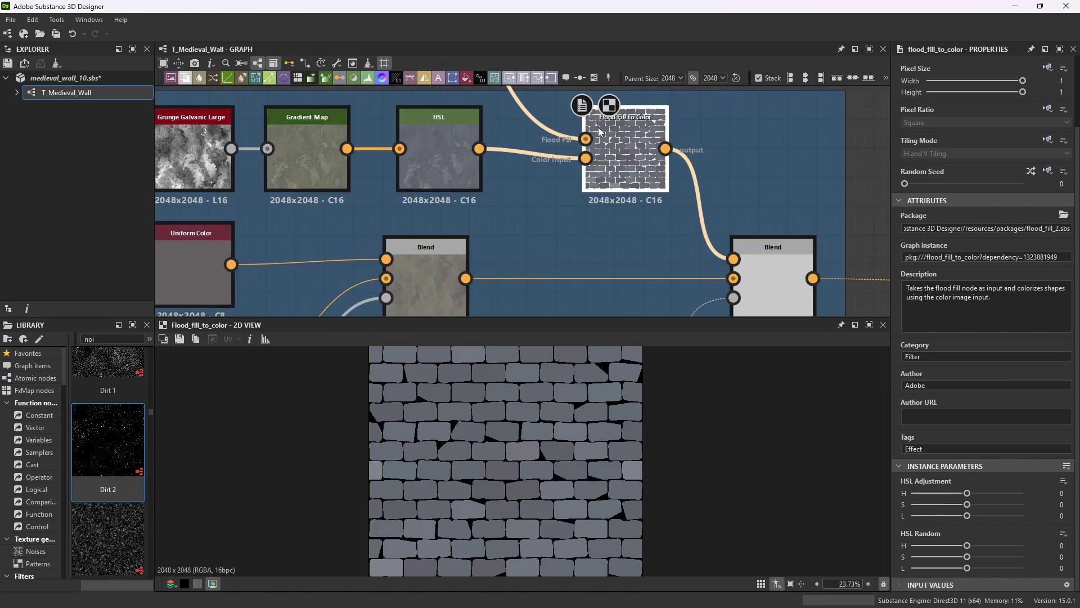
- Inspect the output colors of the two Uniform Color nodes in the Stone Color Base frame with the Color Editor
scroll(623, 226, "down", 3)
scroll(569, 253, "down", 3)
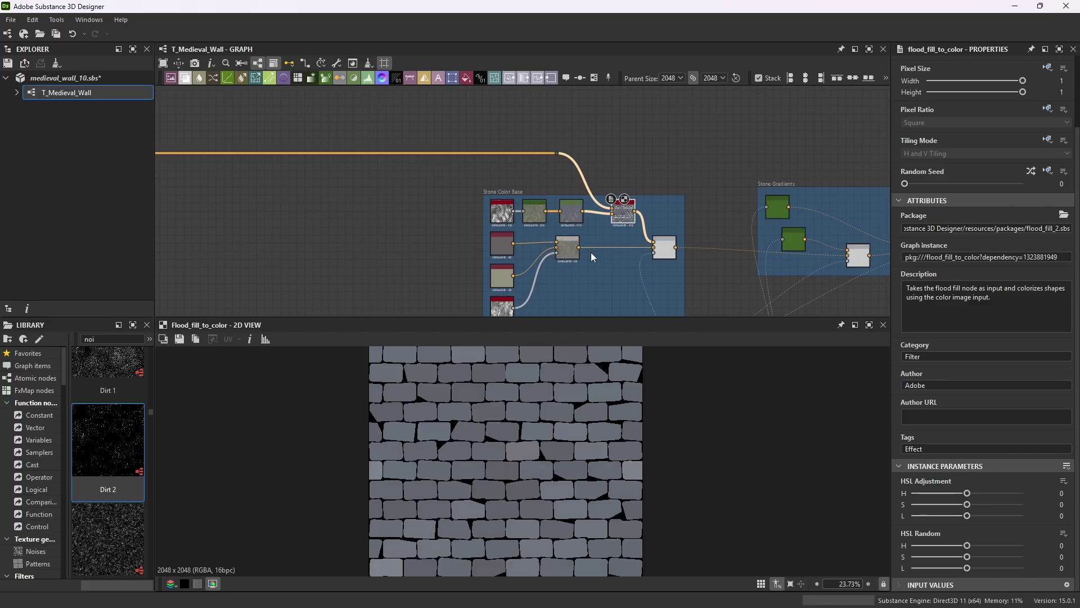
scroll(553, 270, "up", 8)
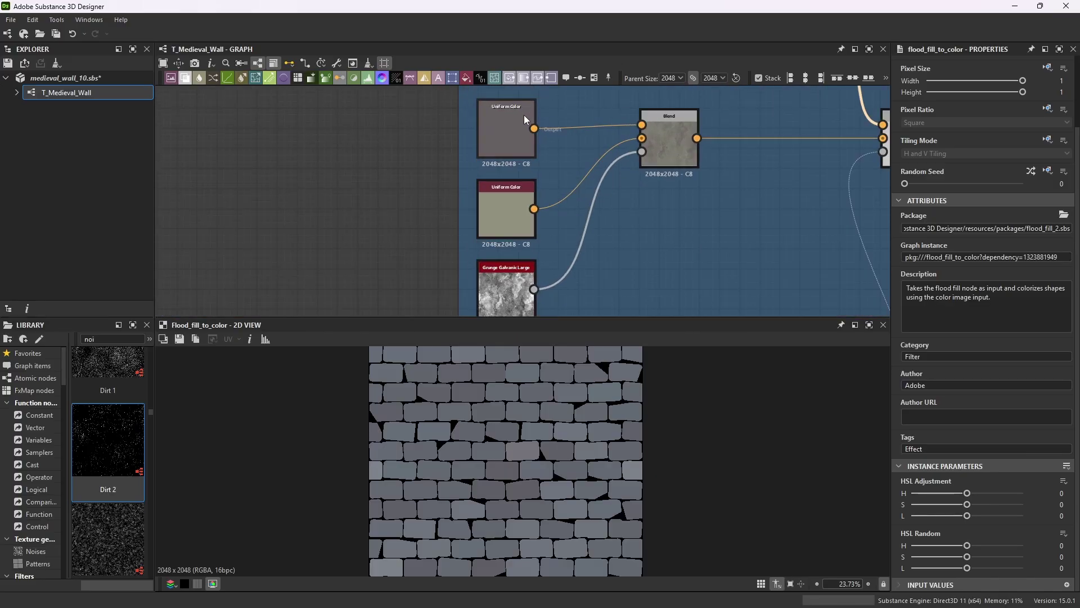
scroll(524, 117, "up", 2)
left_click(516, 149)
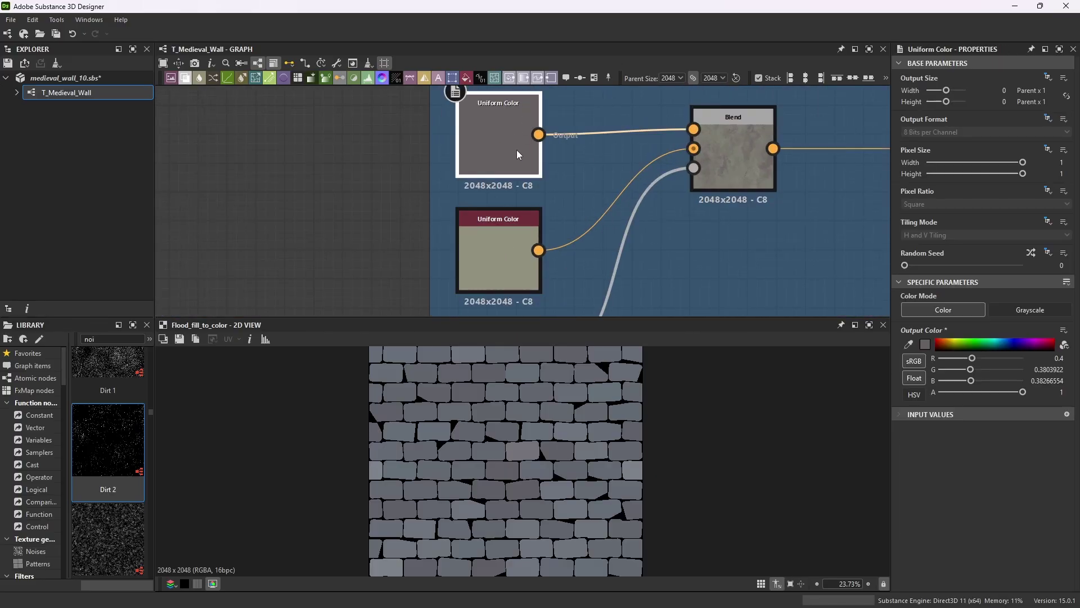
left_click(925, 345)
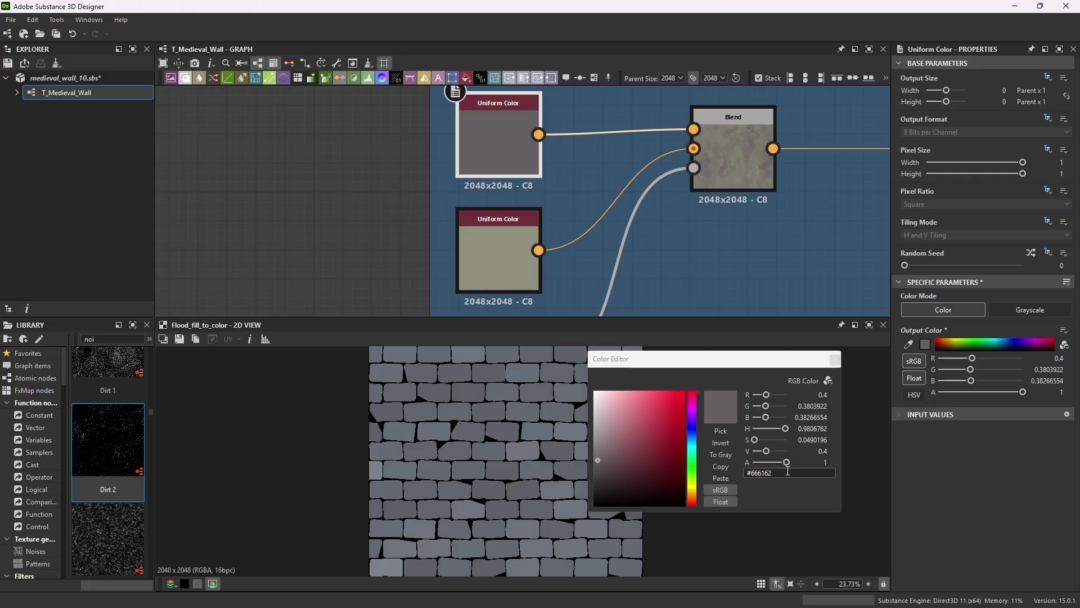
left_click(834, 358)
double_click(499, 250)
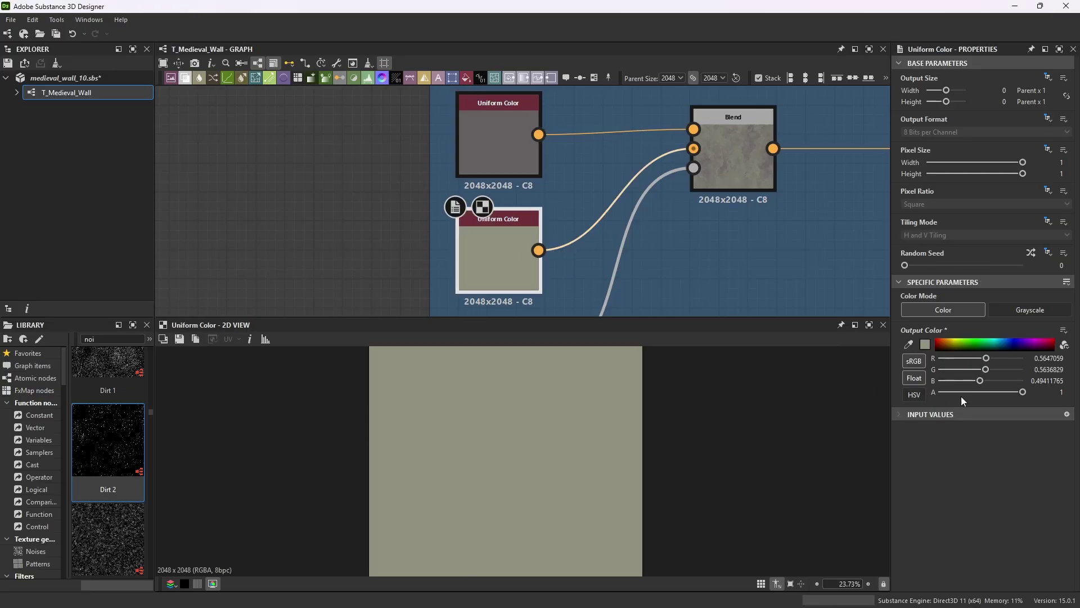
left_click(924, 343)
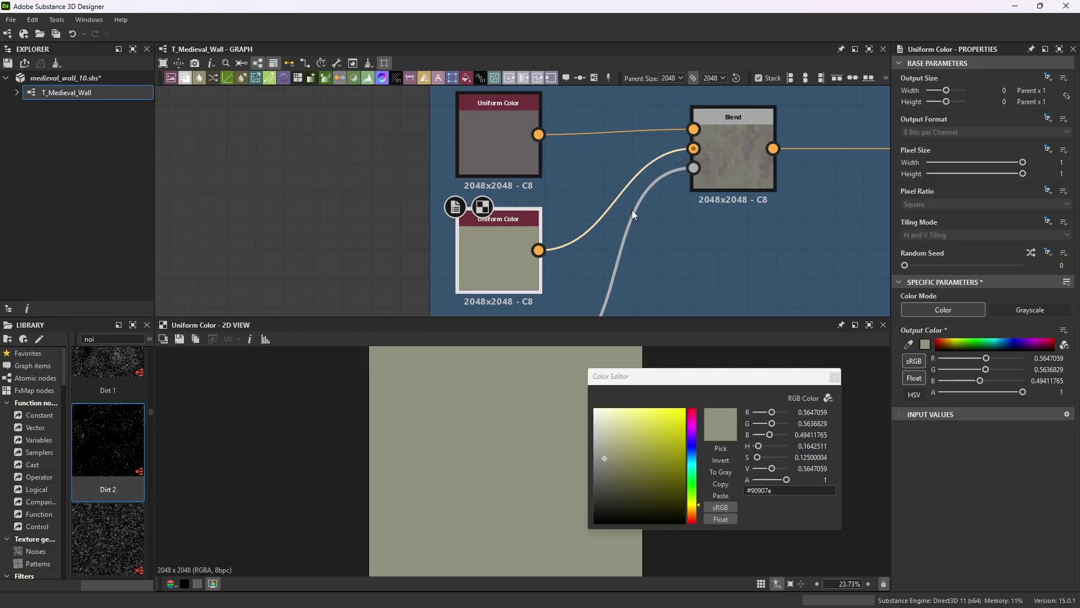
- Preview the Blend of the two Uniform Colors and examine the parameters of the Grunge Galvanic Large node feeding its opacity
double_click(741, 122)
scroll(715, 171, "down", 3)
scroll(606, 249, "up", 6)
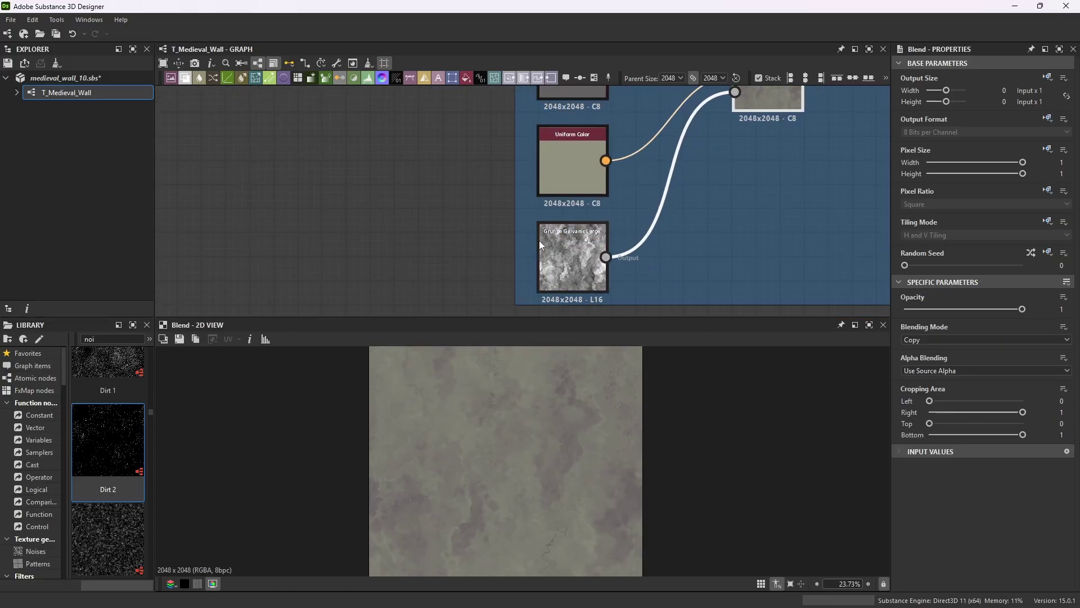
double_click(606, 249)
scroll(980, 434, "down", 3)
scroll(979, 434, "down", 3)
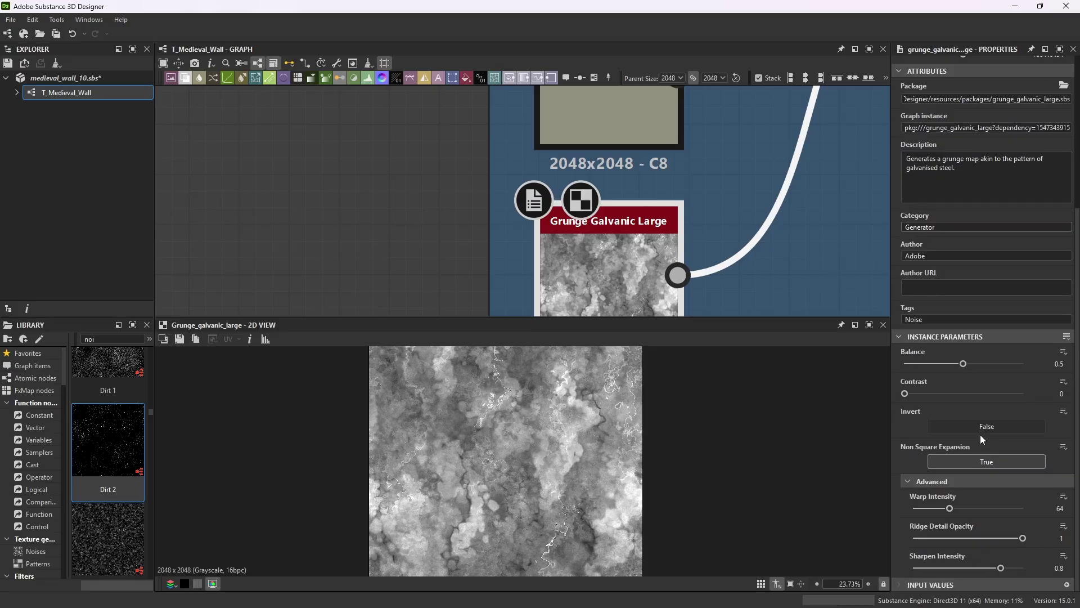
scroll(572, 279, "down", 3)
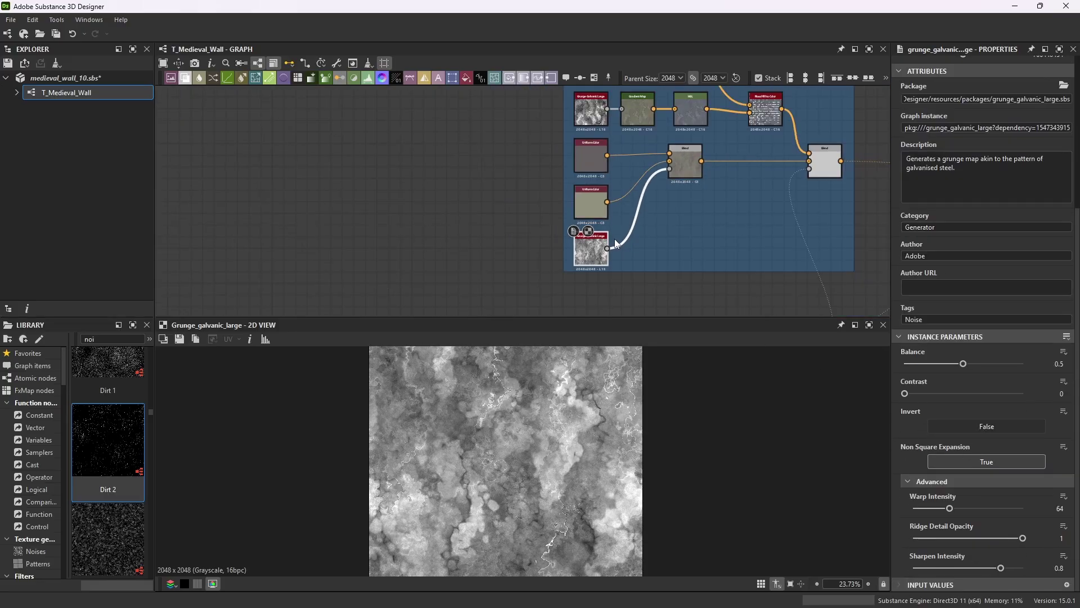
scroll(683, 143, "up", 4)
double_click(706, 184)
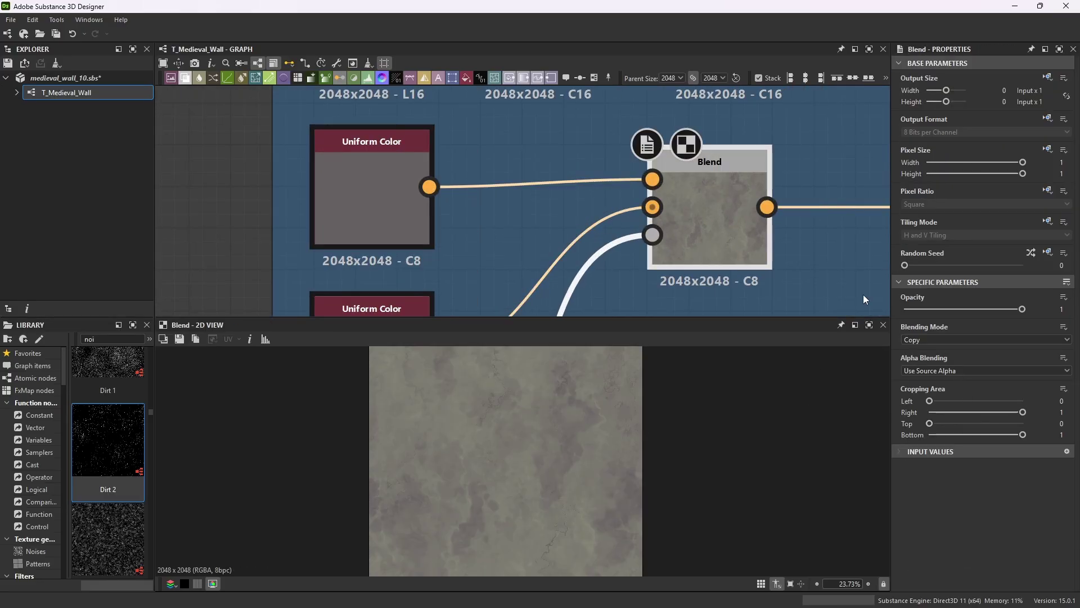
- Preview the Stone Color Base frame's final Blend node and inspect its opacity and blending mode
scroll(657, 231, "down", 3)
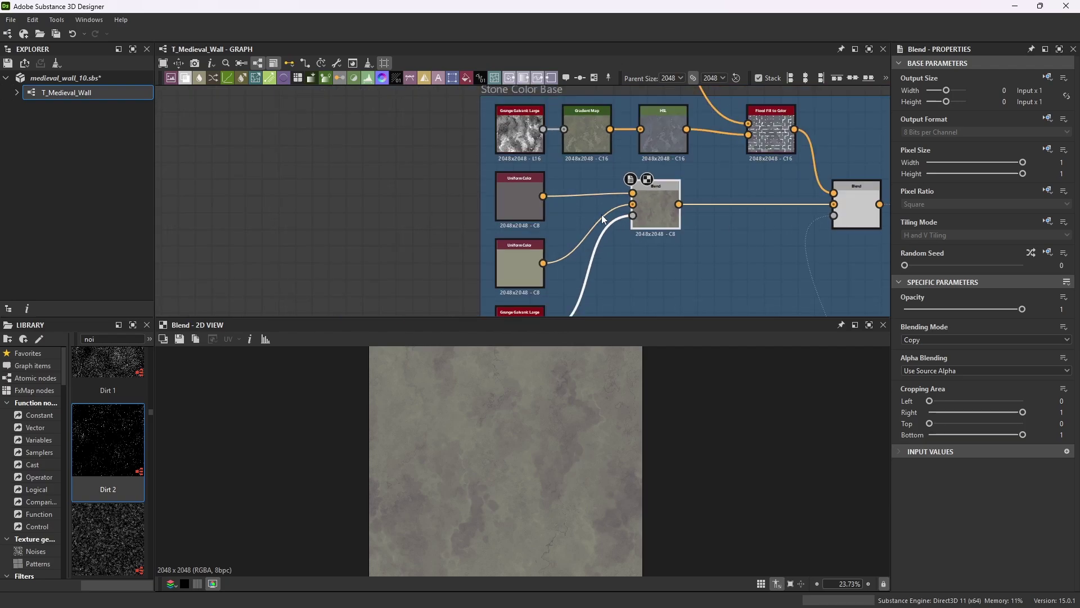
scroll(668, 202, "down", 3)
scroll(548, 222, "up", 2)
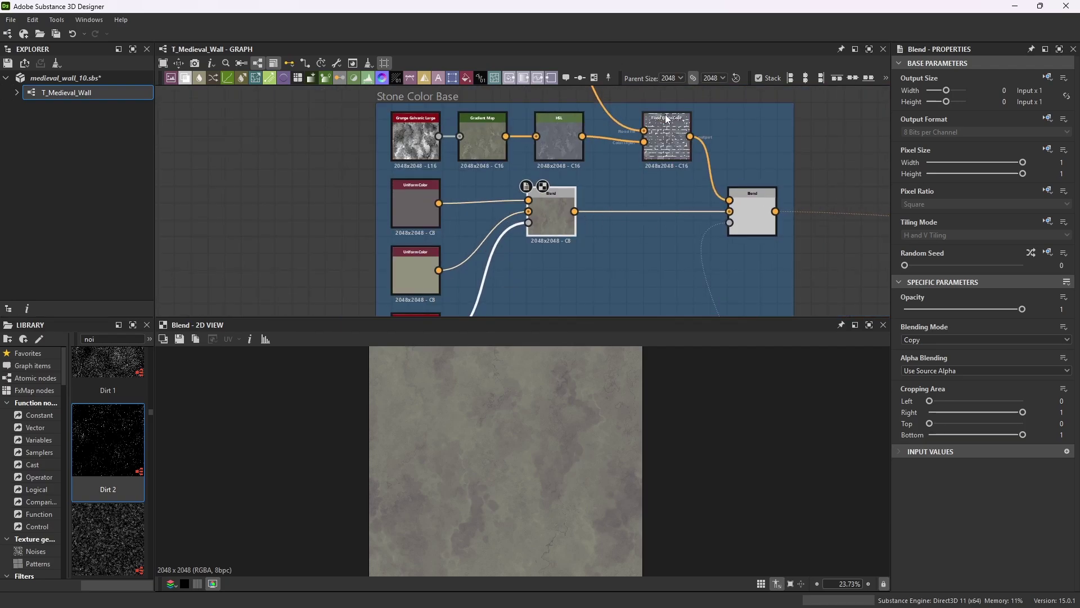
scroll(754, 205, "up", 2)
left_click(757, 192)
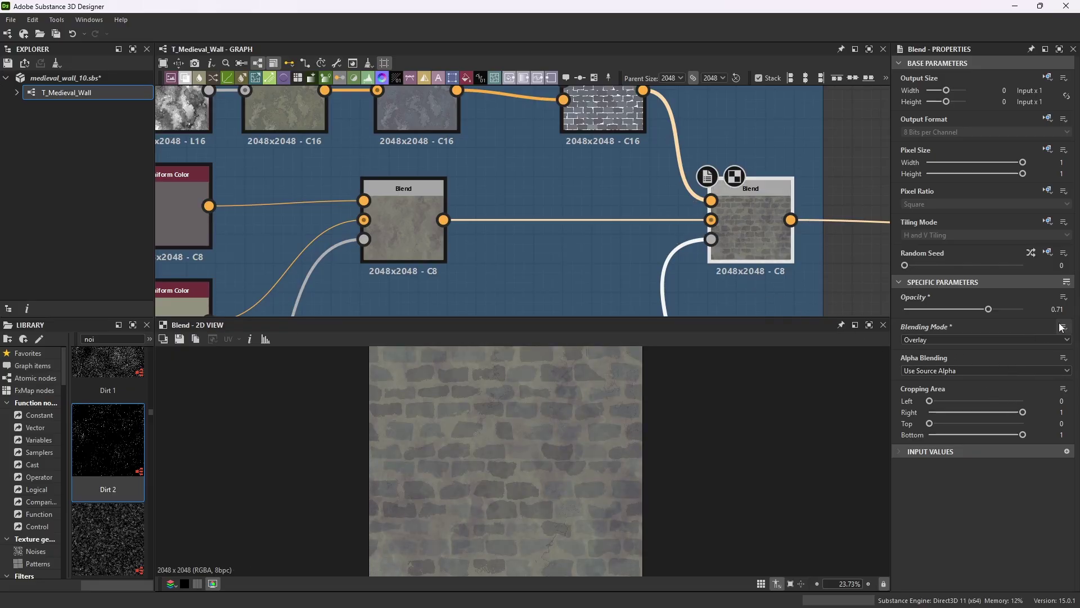
- Trace the final Blend's opacity input back to the Height Mask output of the Height Blend node in the Final Height frame
scroll(742, 181, "down", 6)
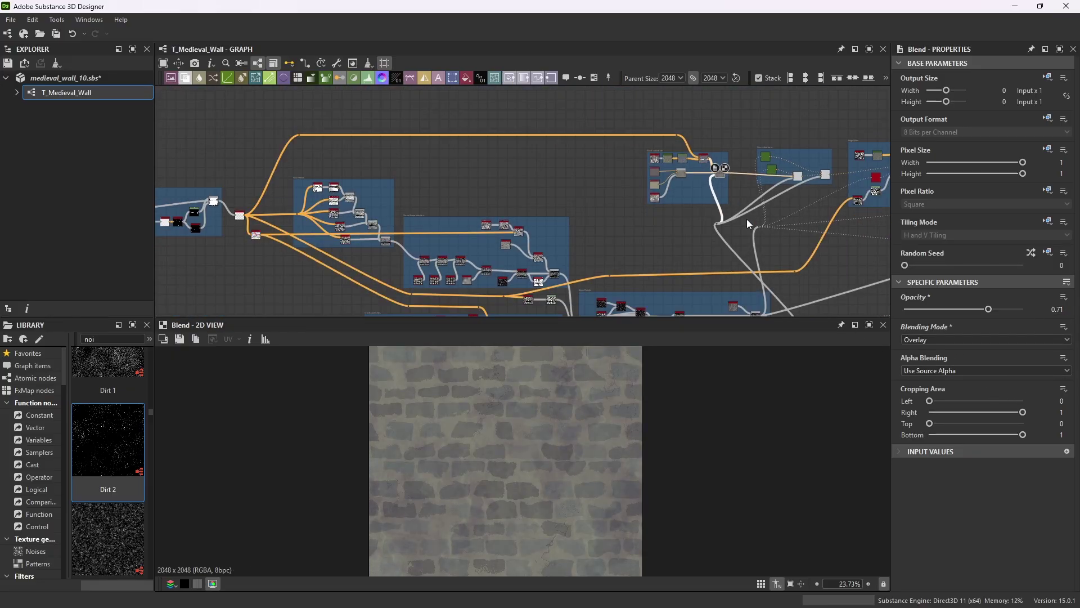
scroll(738, 186, "up", 3)
scroll(757, 186, "down", 3)
scroll(723, 184, "up", 2)
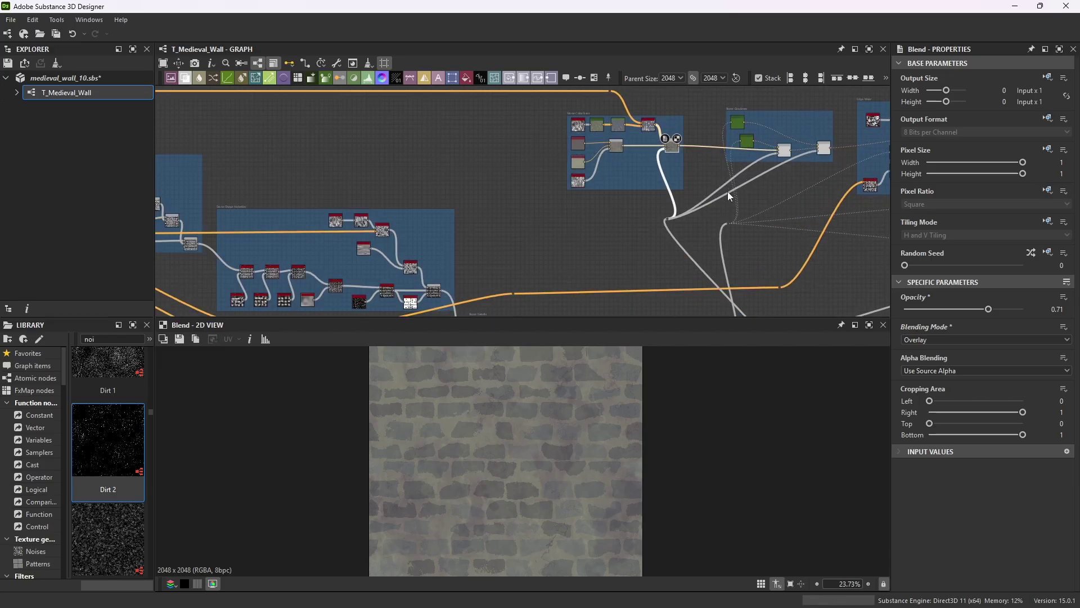
scroll(708, 172, "down", 2)
scroll(705, 207, "up", 6)
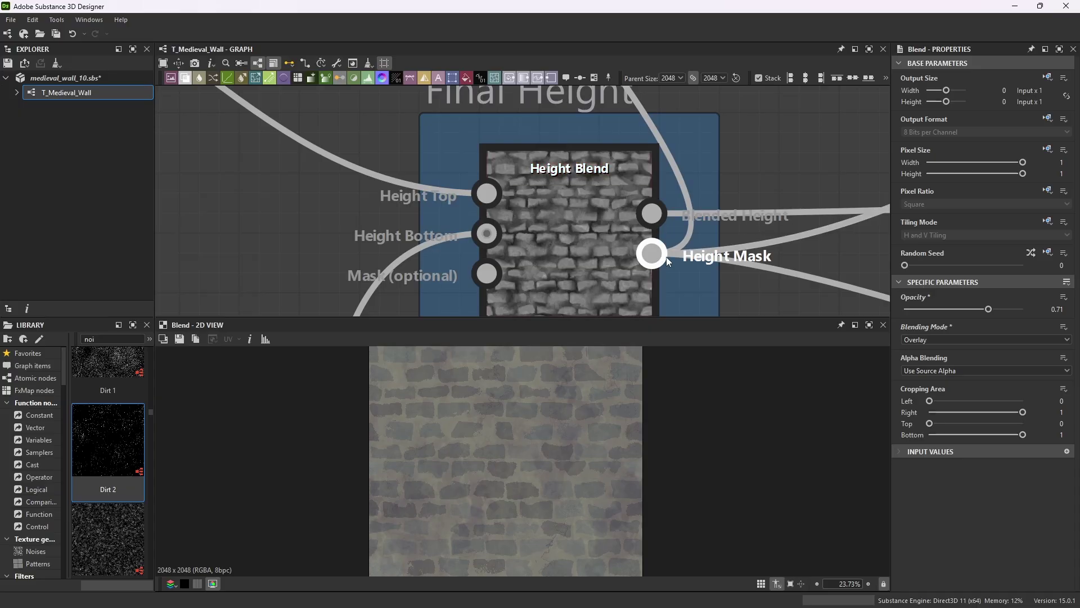
scroll(666, 252, "down", 6)
scroll(657, 222, "up", 6)
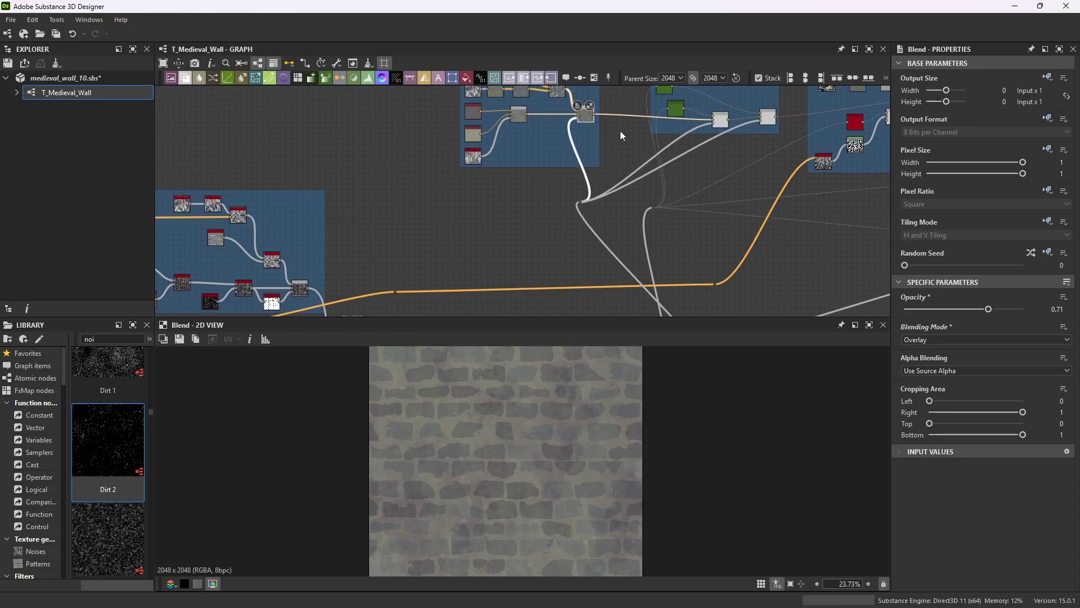
scroll(608, 149, "up", 2)
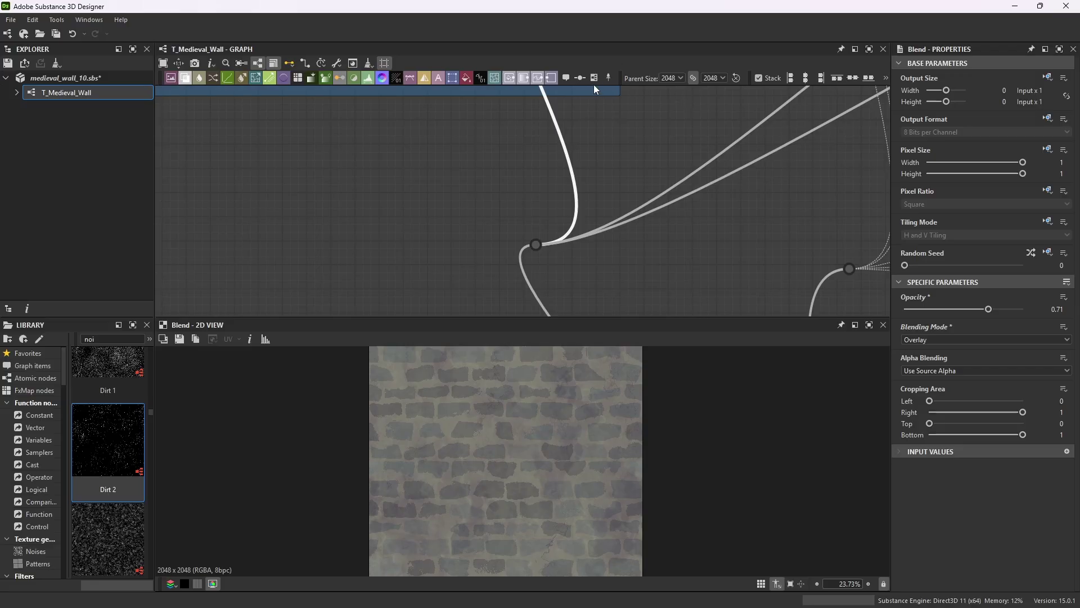
scroll(606, 195, "down", 5)
scroll(595, 212, "up", 2)
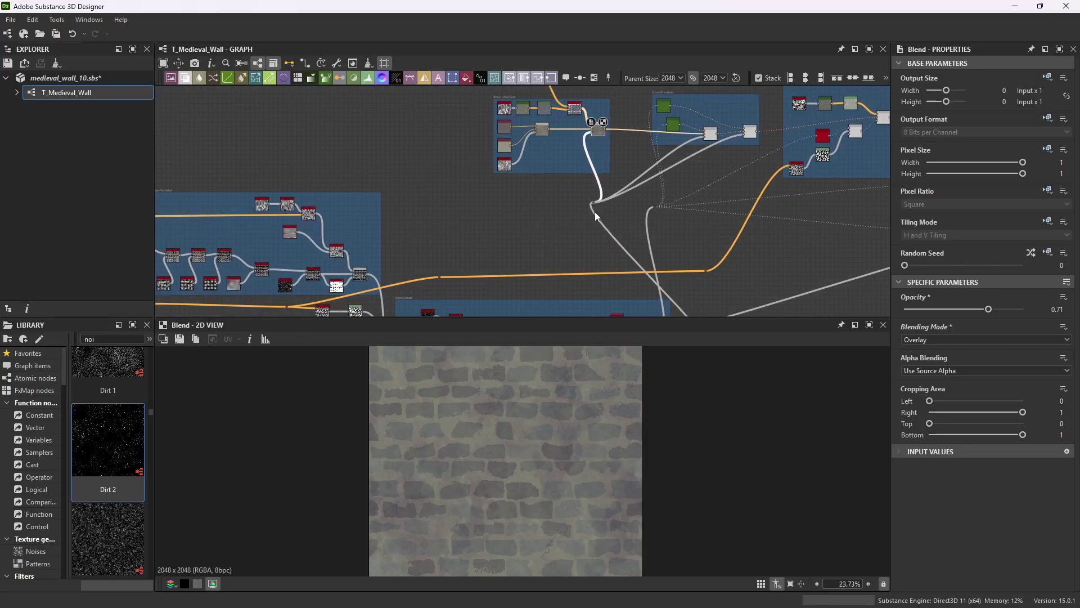
scroll(600, 141, "up", 5)
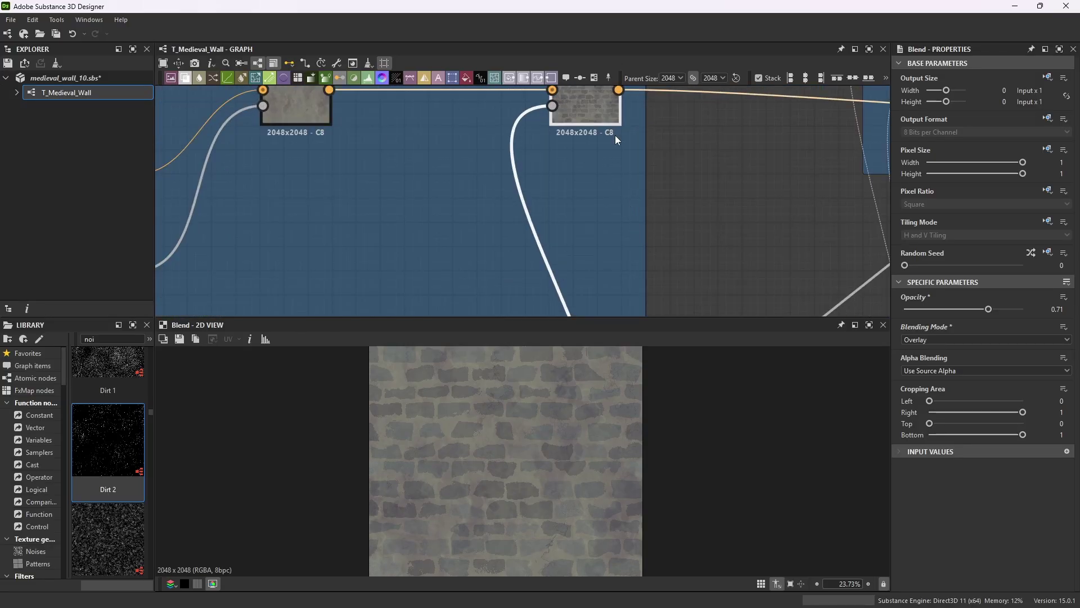
scroll(616, 136, "down", 5)
- Examine the inputs of the final Stone Color Base Blend and inspect its blended stone colors close up in the 2D view
scroll(617, 121, "up", 6)
scroll(598, 113, "up", 5)
scroll(604, 186, "down", 3)
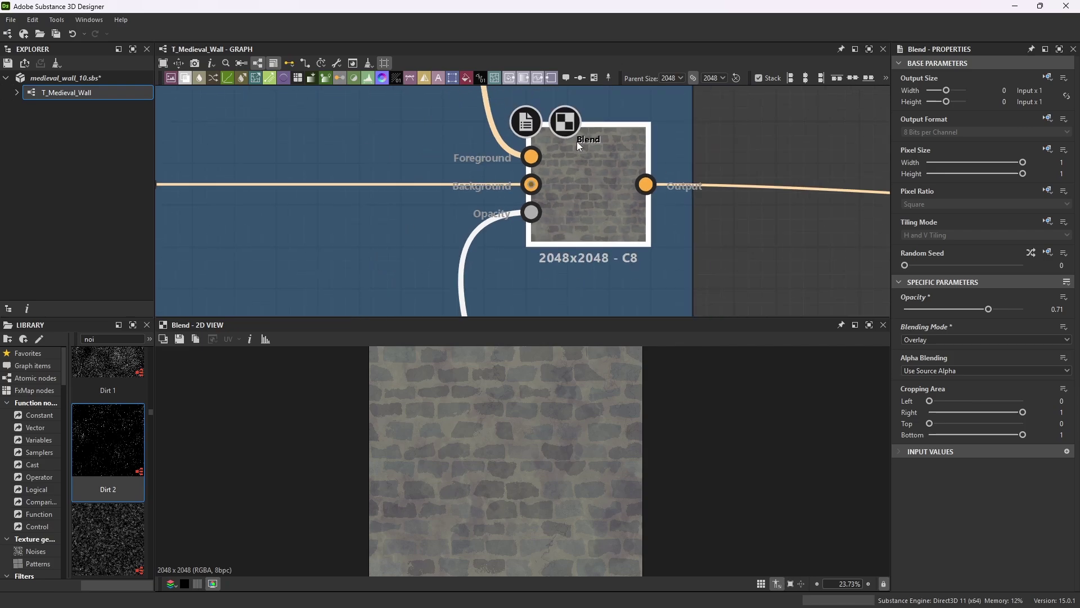
middle_click_drag(576, 141, 603, 166)
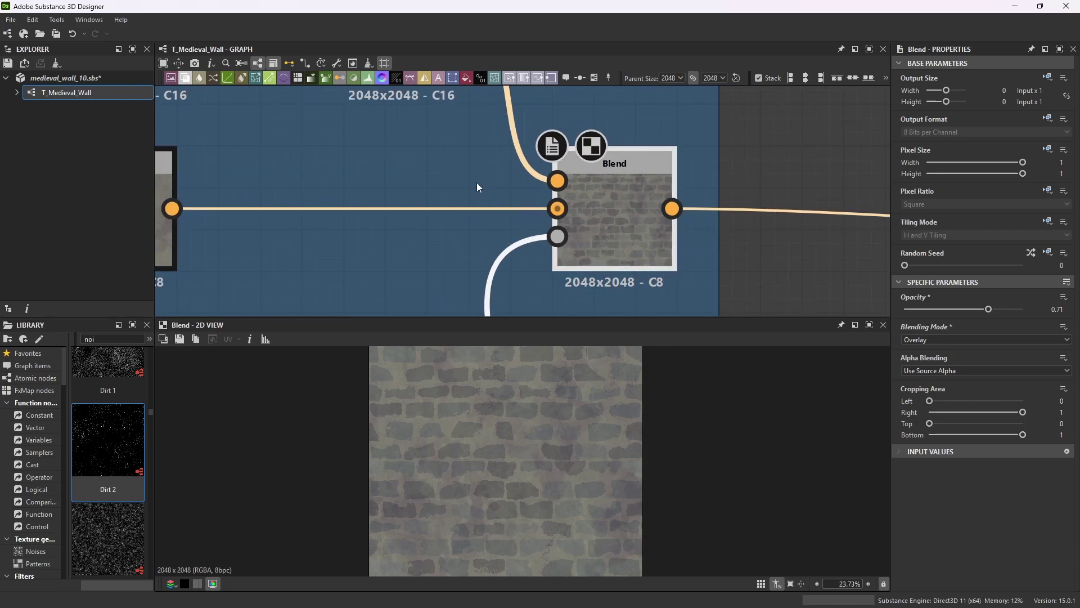
middle_click_drag(643, 199, 573, 193)
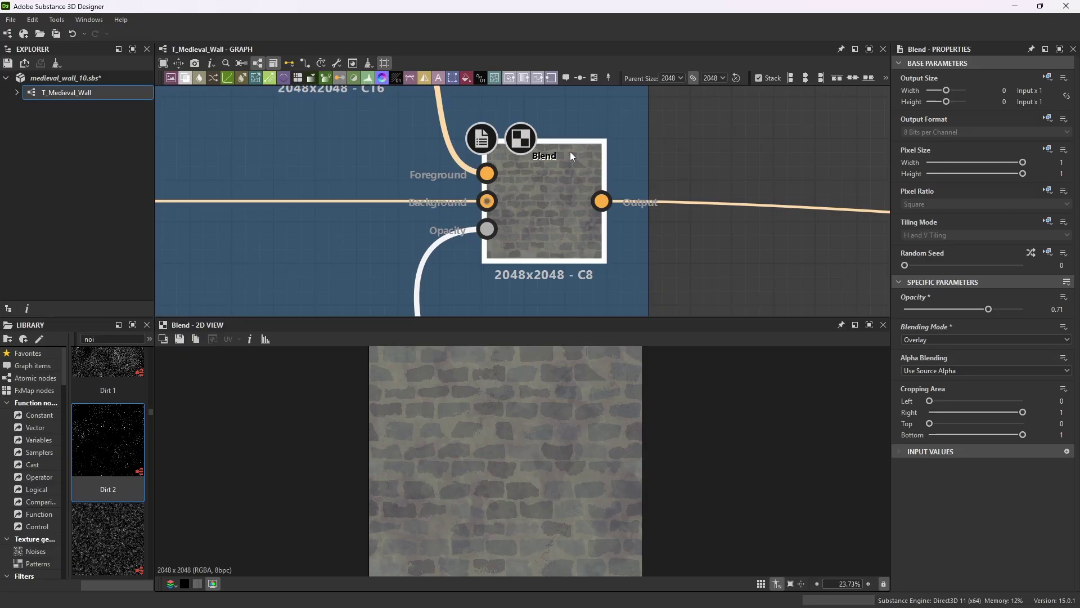
scroll(570, 409, "up", 8)
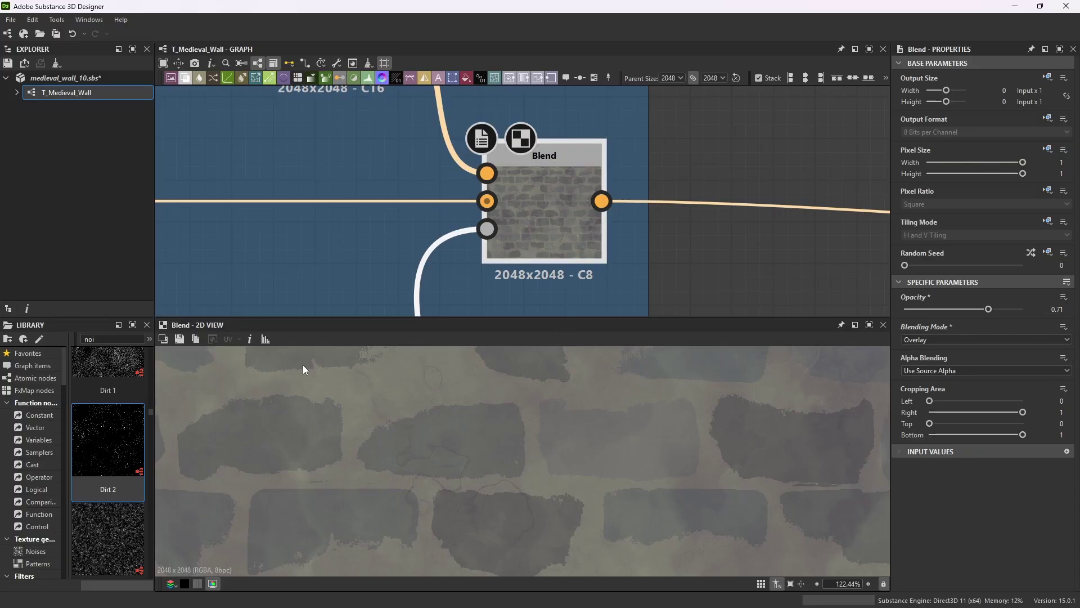
- Preview the lower Gradient Map and both Blend nodes in the Stone Gradients frame
scroll(529, 201, "down", 10)
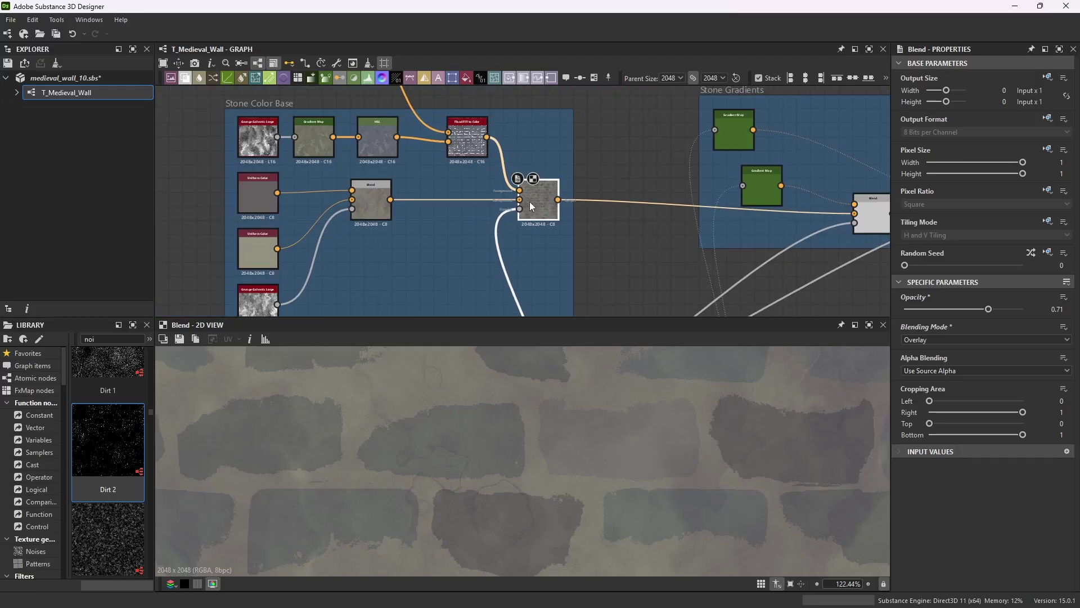
scroll(369, 136, "up", 3)
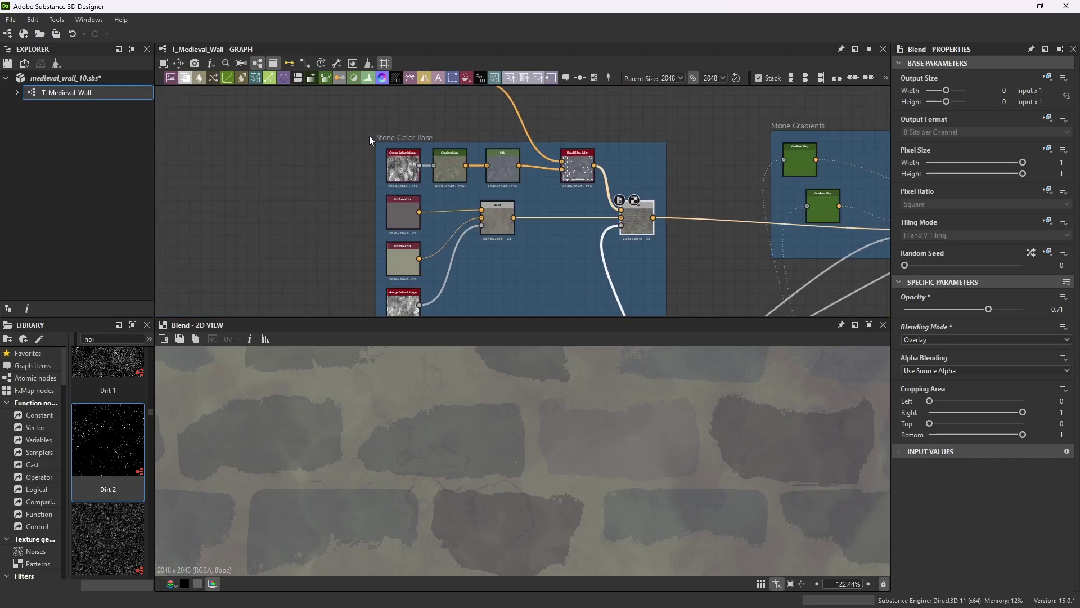
scroll(741, 167, "down", 2)
scroll(742, 167, "up", 3)
scroll(742, 168, "down", 1)
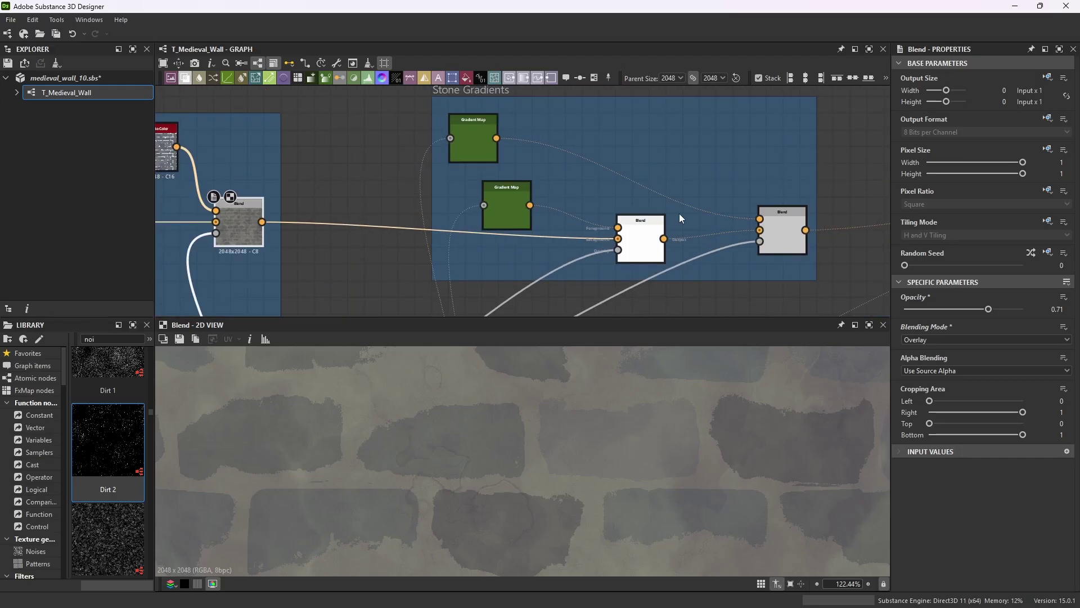
scroll(560, 171, "up", 1)
left_click(494, 142)
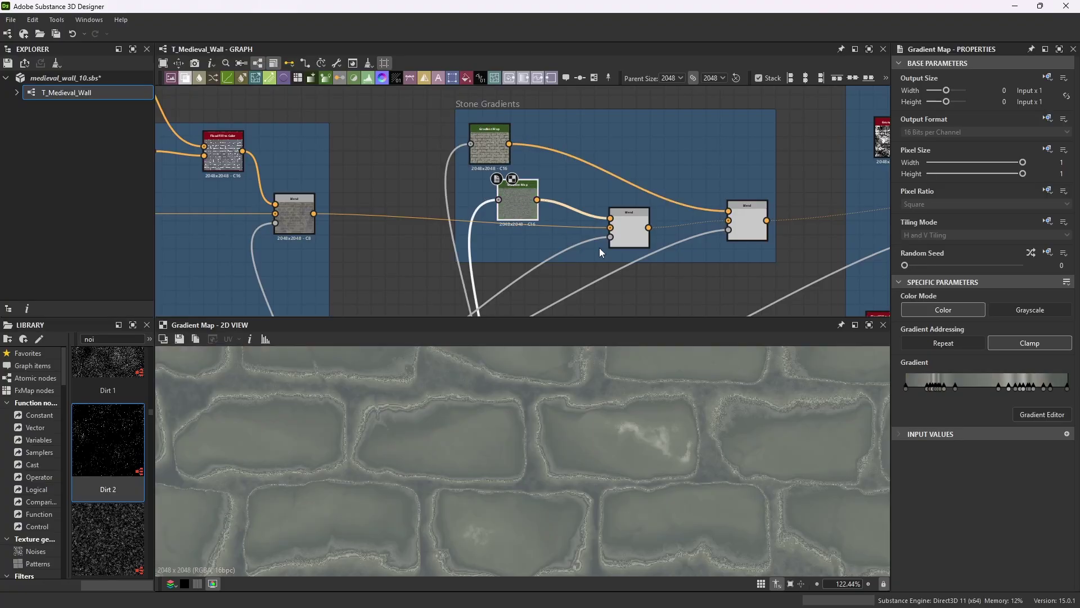
left_click(627, 230)
left_click(754, 239)
scroll(605, 199, "down", 3)
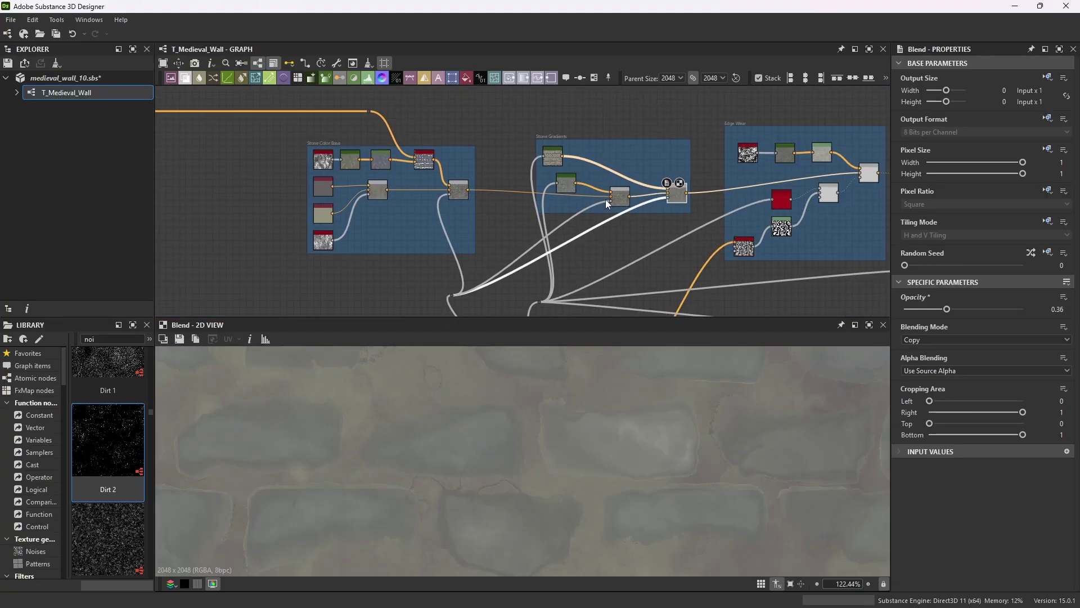
- Trace the Stone Gradients frame's incoming connections back to the last Blend in Stone Details and the Height Blend in Final Height
scroll(579, 241, "up", 1)
scroll(579, 240, "down", 1)
scroll(583, 248, "up", 1)
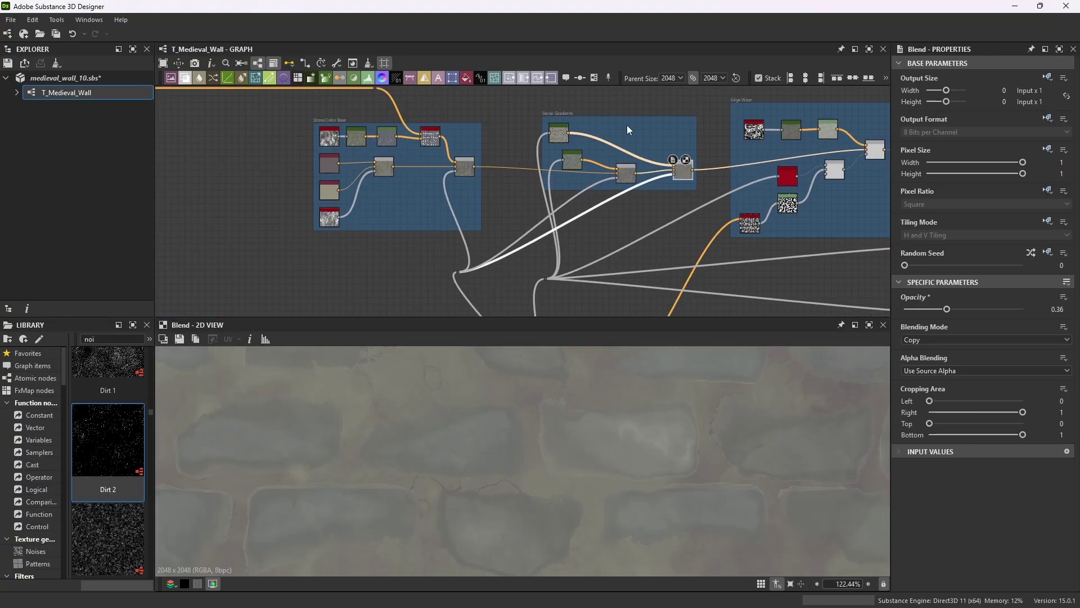
scroll(563, 245, "down", 3)
scroll(562, 298, "up", 5)
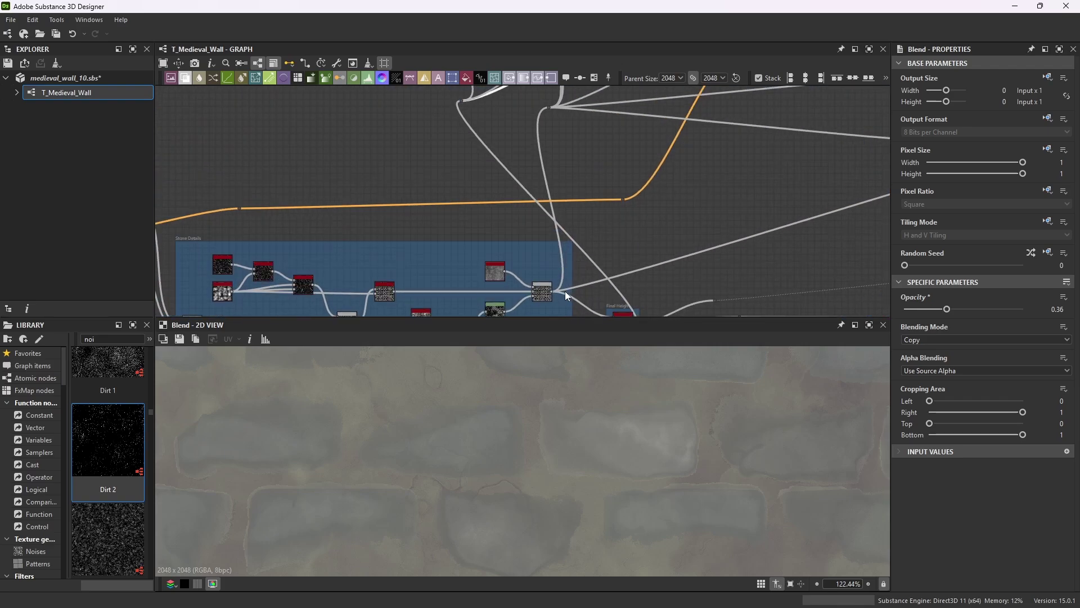
scroll(555, 288, "up", 4)
scroll(530, 296, "down", 3)
scroll(565, 264, "up", 3)
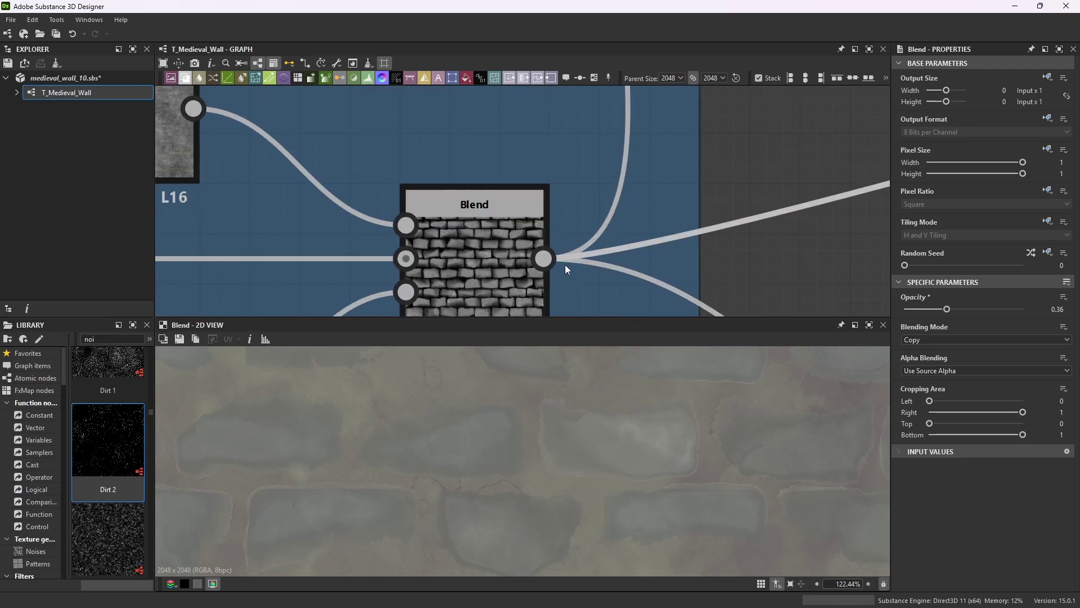
scroll(548, 216, "down", 3)
scroll(537, 208, "up", 3)
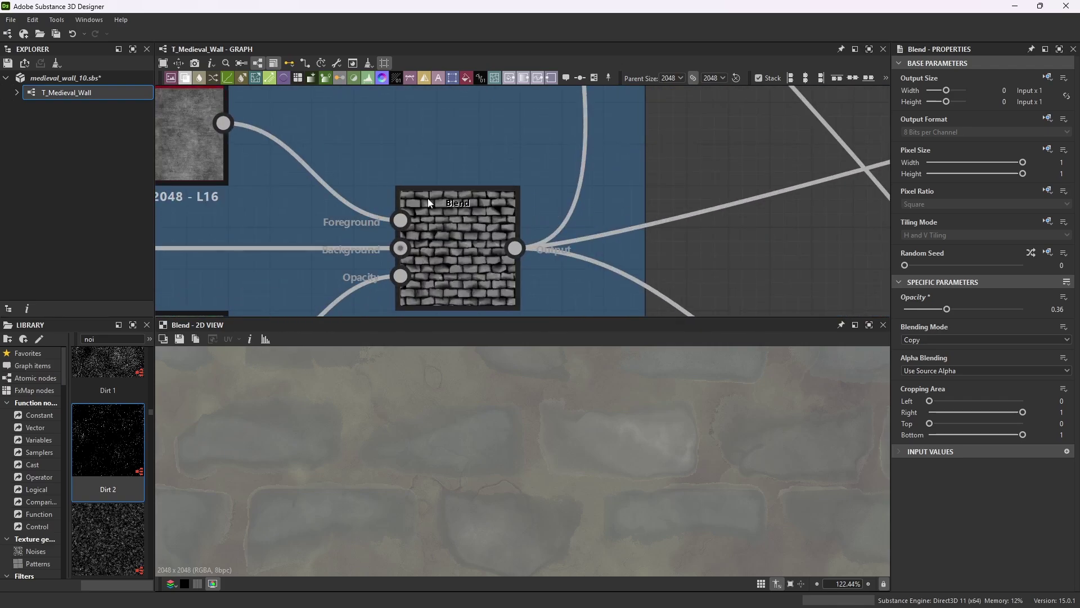
scroll(595, 229, "down", 5)
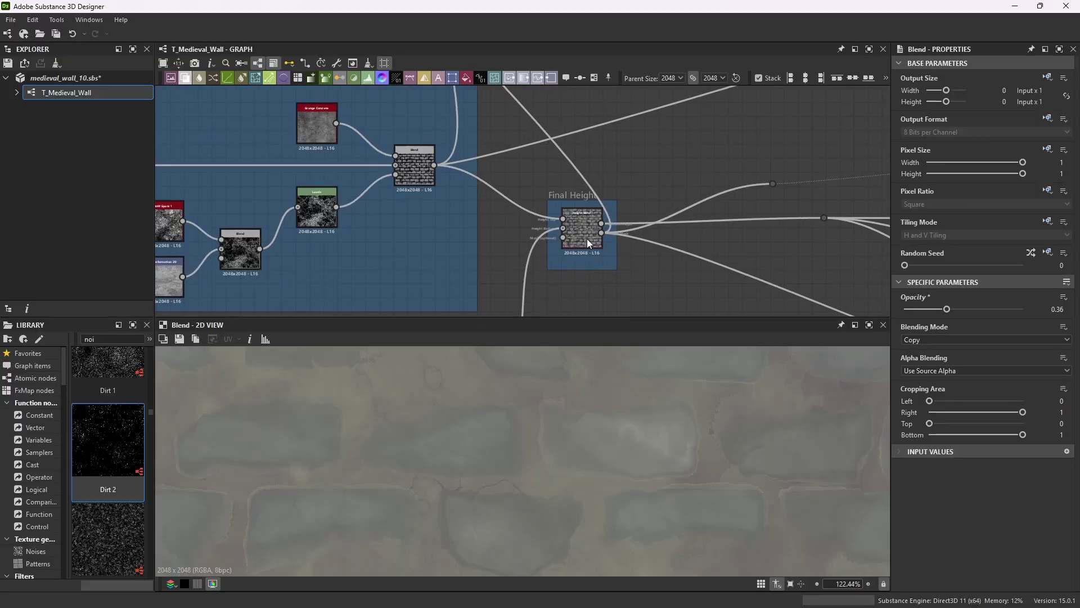
scroll(608, 219, "down", 3)
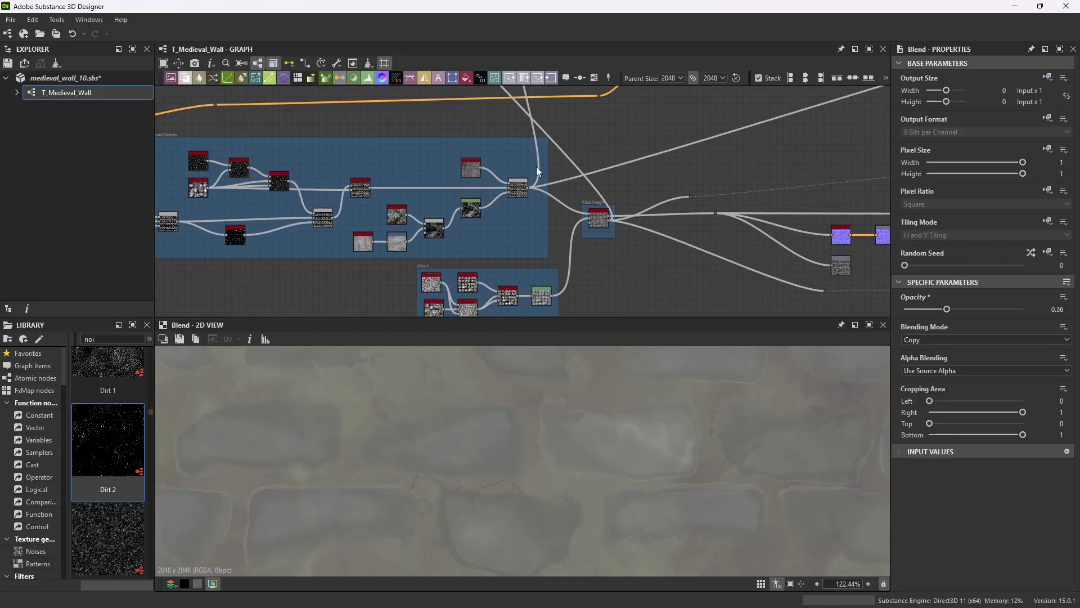
- Trace the output of the last Stone Details Blend forward to the Gradient Maps in the Stone Gradients frame
scroll(537, 170, "up", 5)
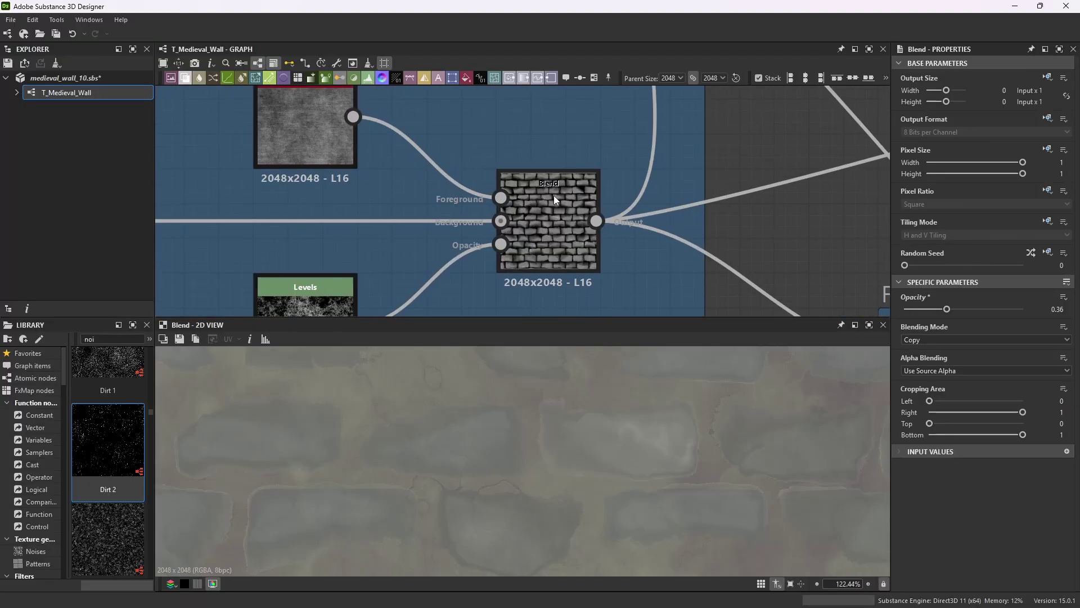
scroll(553, 197, "down", 6)
scroll(560, 215, "up", 8)
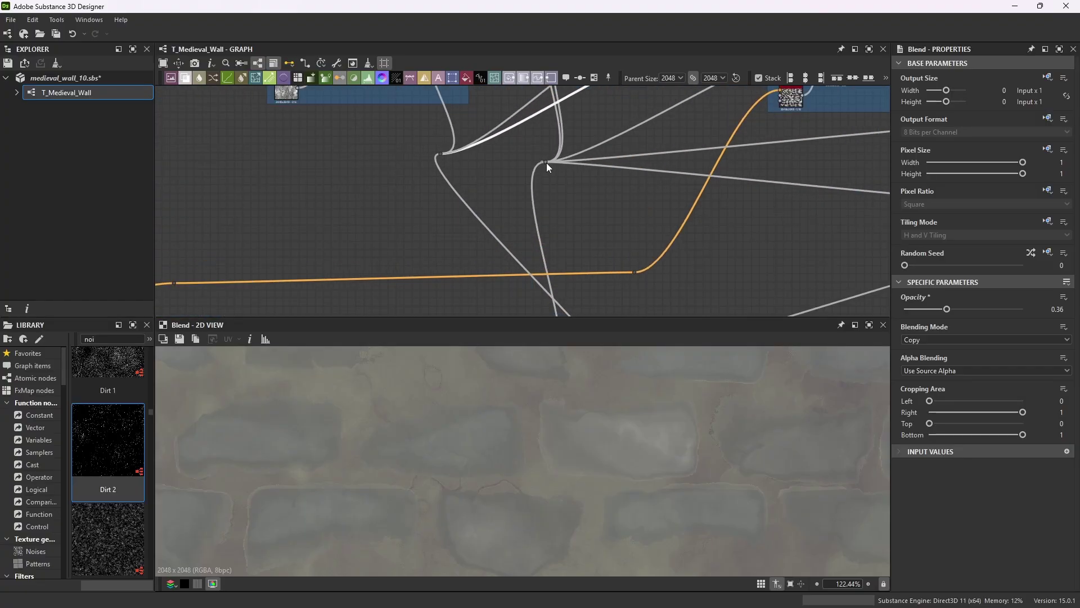
scroll(548, 164, "down", 6)
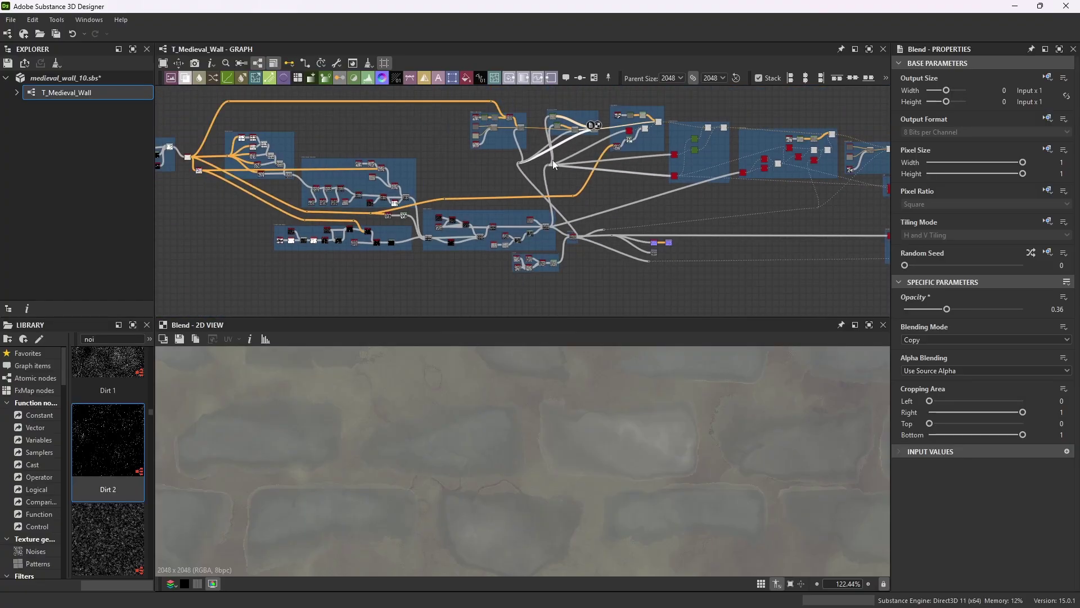
scroll(586, 132, "up", 4)
scroll(531, 120, "up", 3)
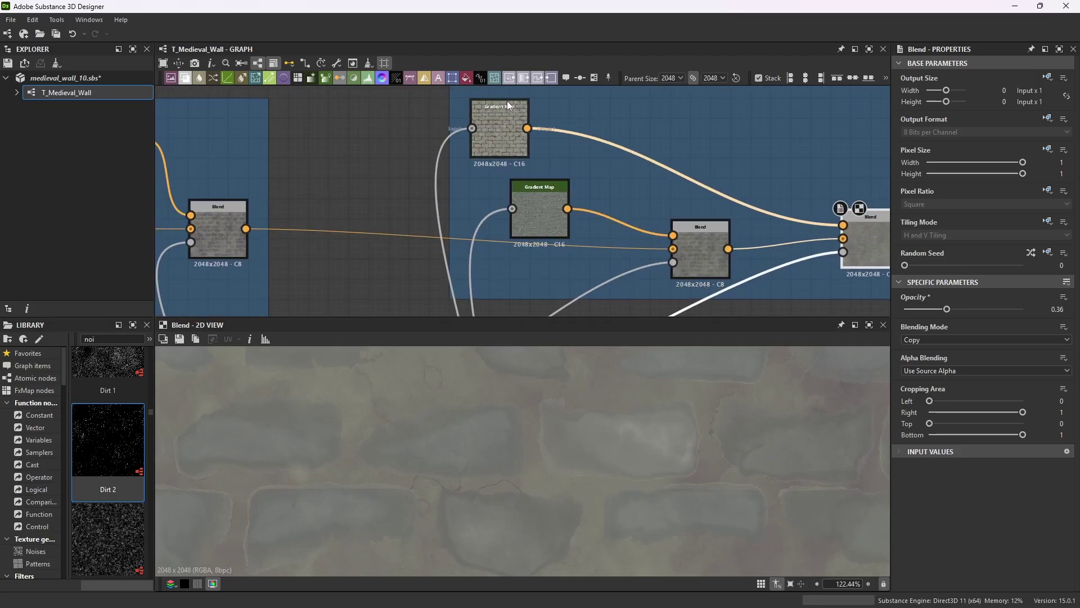
scroll(521, 163, "down", 3)
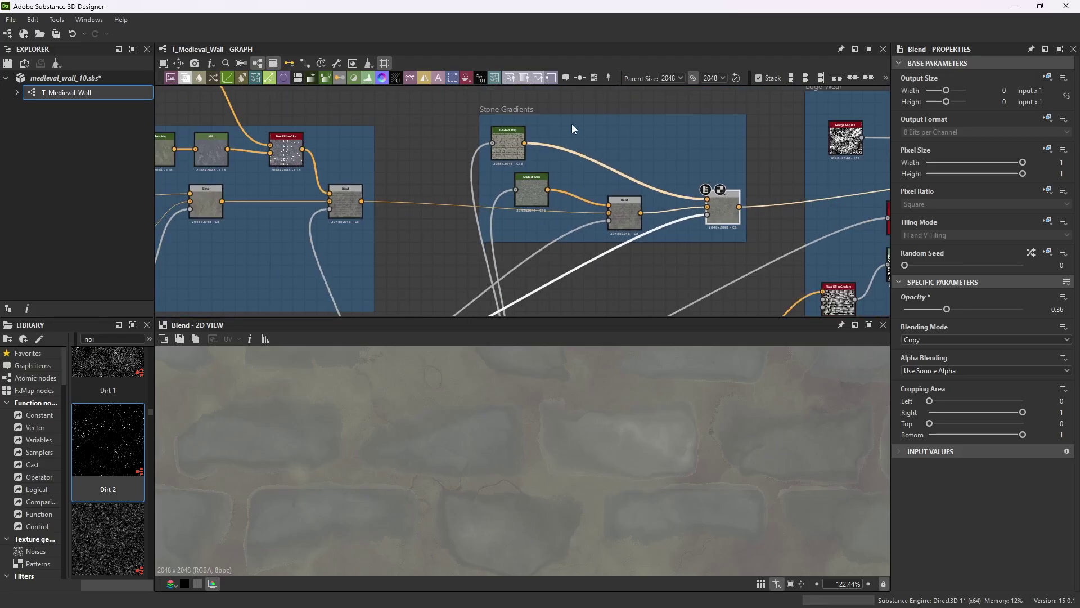
- Preview the upper and lower Gradient Maps in the Stone Gradients frame and inspect their gradient settings
scroll(571, 124, "up", 3)
double_click(533, 151)
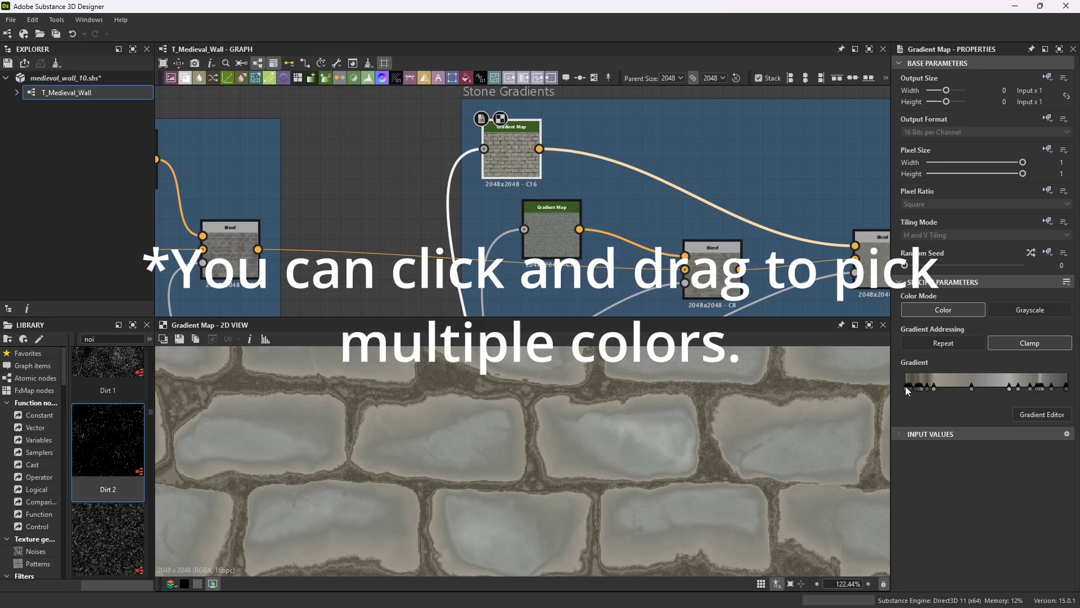
left_click(556, 228)
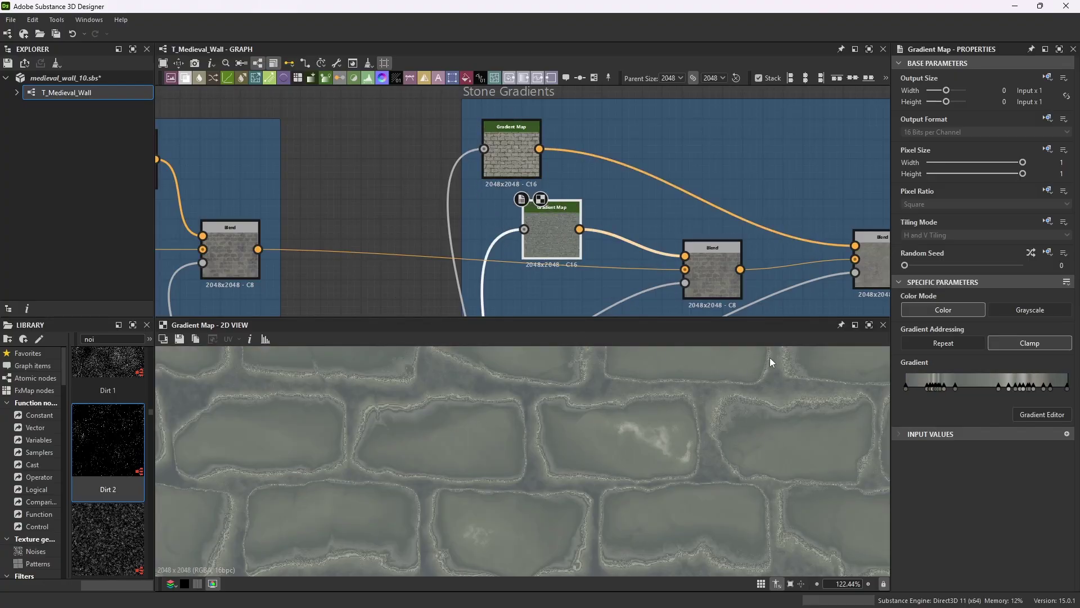
- Trace the lower Gradient Map's input back to the last Stone Details Blend and check the Height Blend in Final Height
scroll(566, 205, "down", 5)
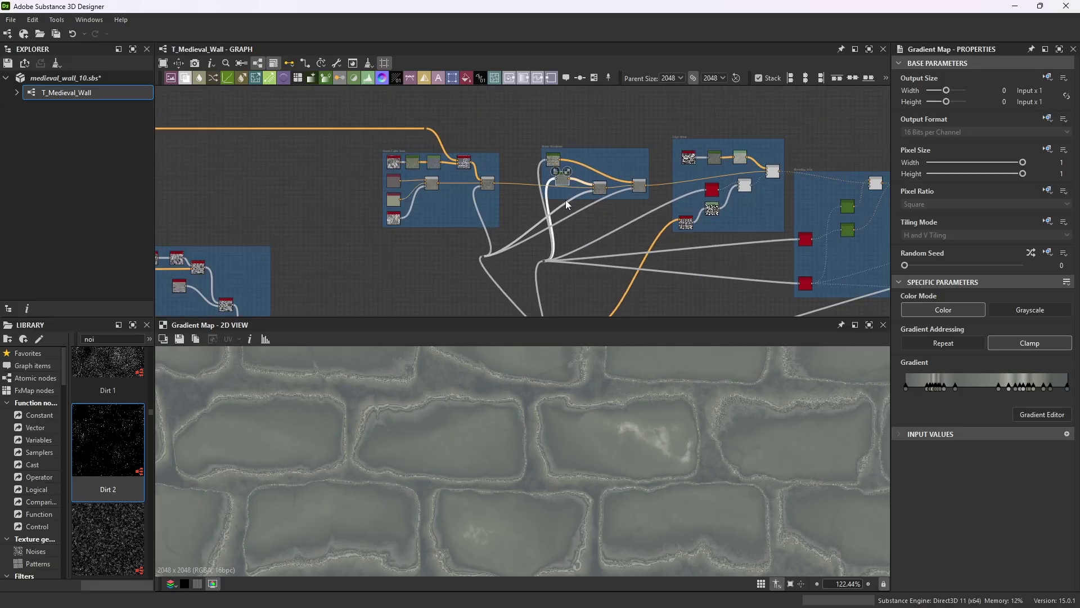
scroll(566, 205, "down", 2)
scroll(557, 219, "up", 10)
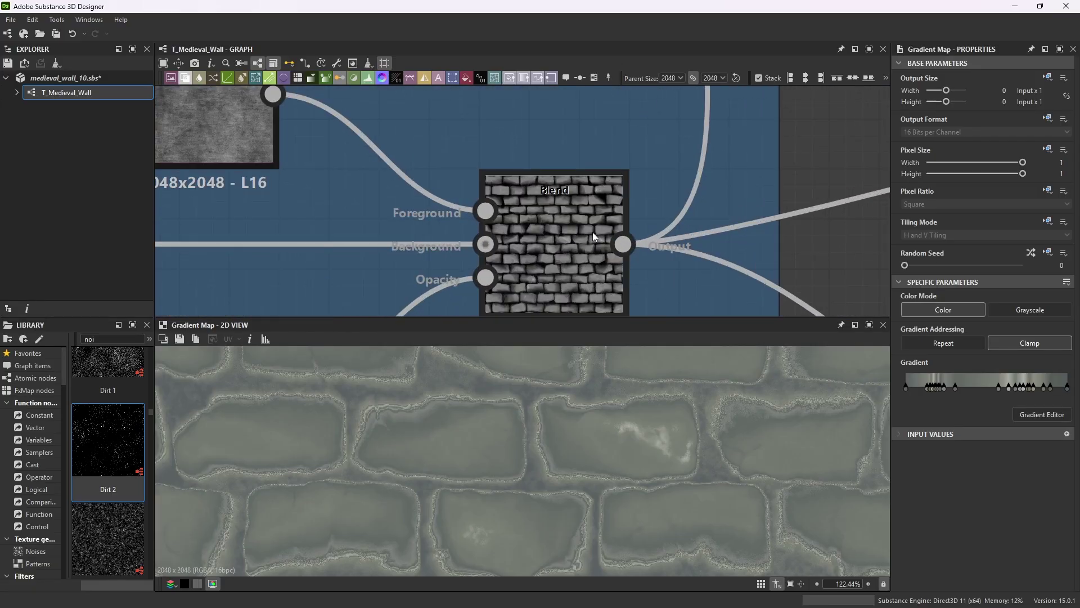
scroll(518, 157, "down", 7)
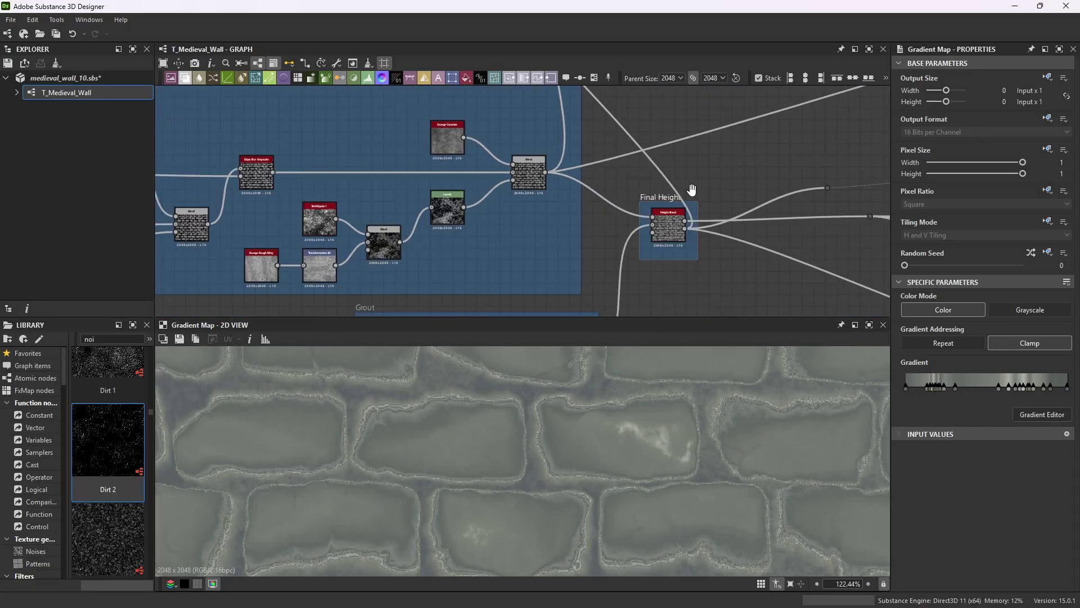
scroll(592, 219, "down", 10)
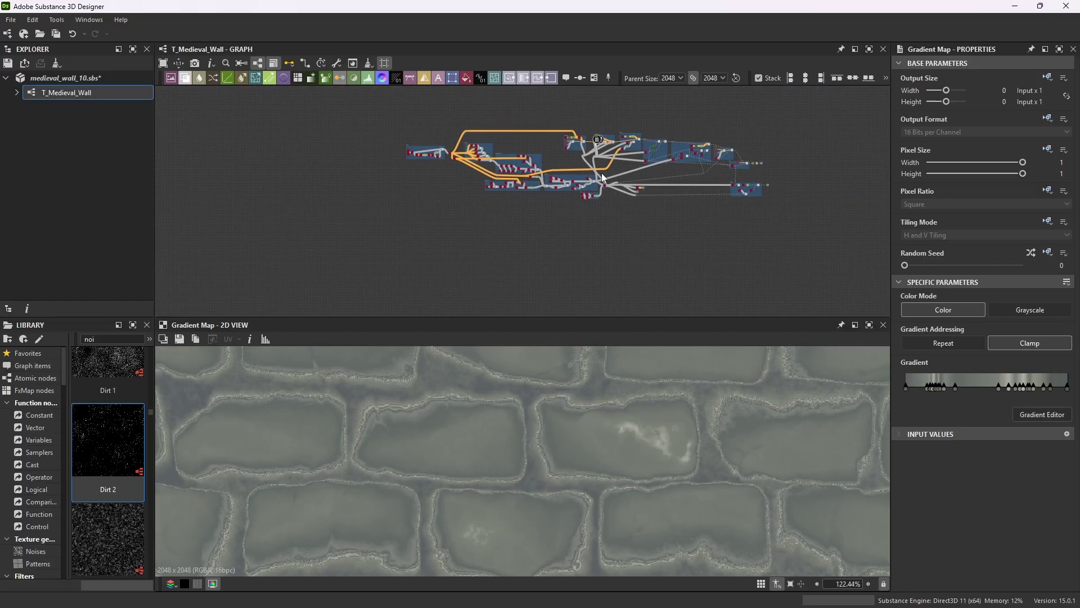
- Follow the final Stone Color Base Blend into the first Stone Gradients Blend and preview that first Blend
scroll(602, 178, "up", 10)
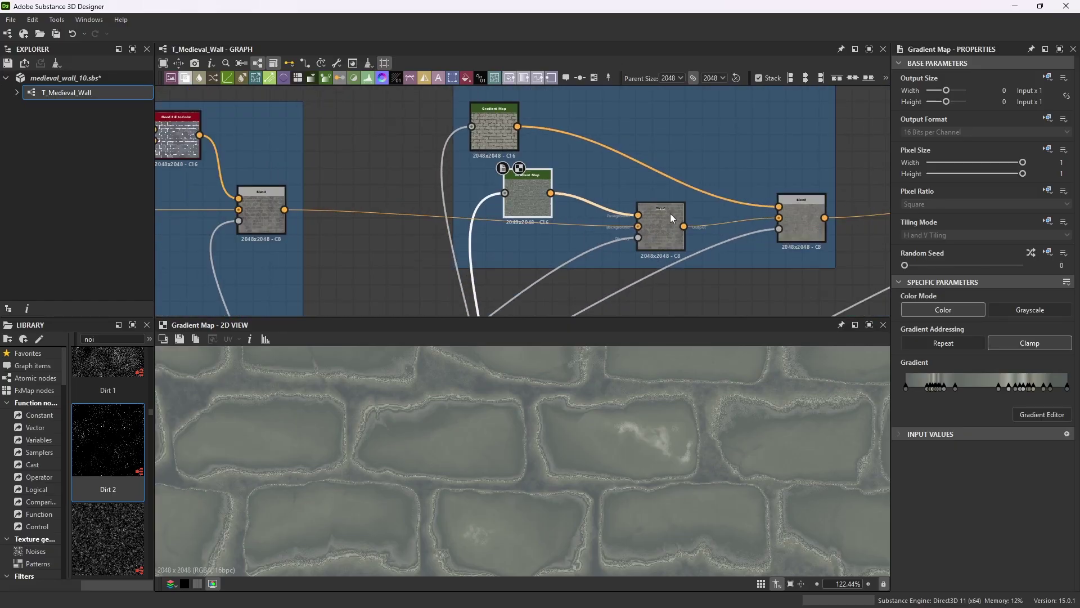
scroll(670, 213, "up", 1)
scroll(562, 141, "down", 3)
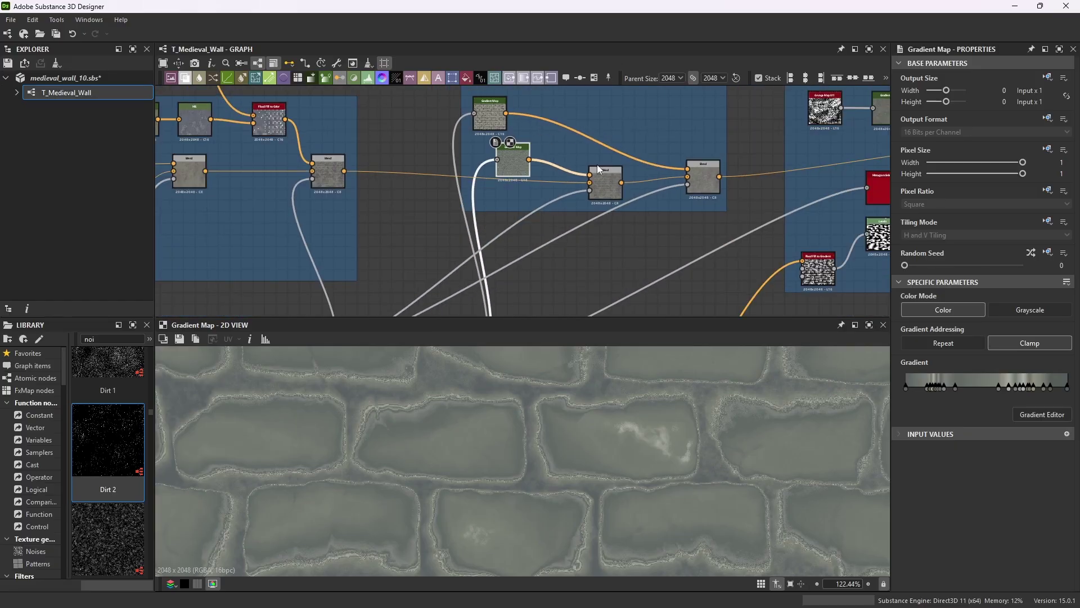
scroll(569, 179, "down", 4)
scroll(535, 168, "up", 4)
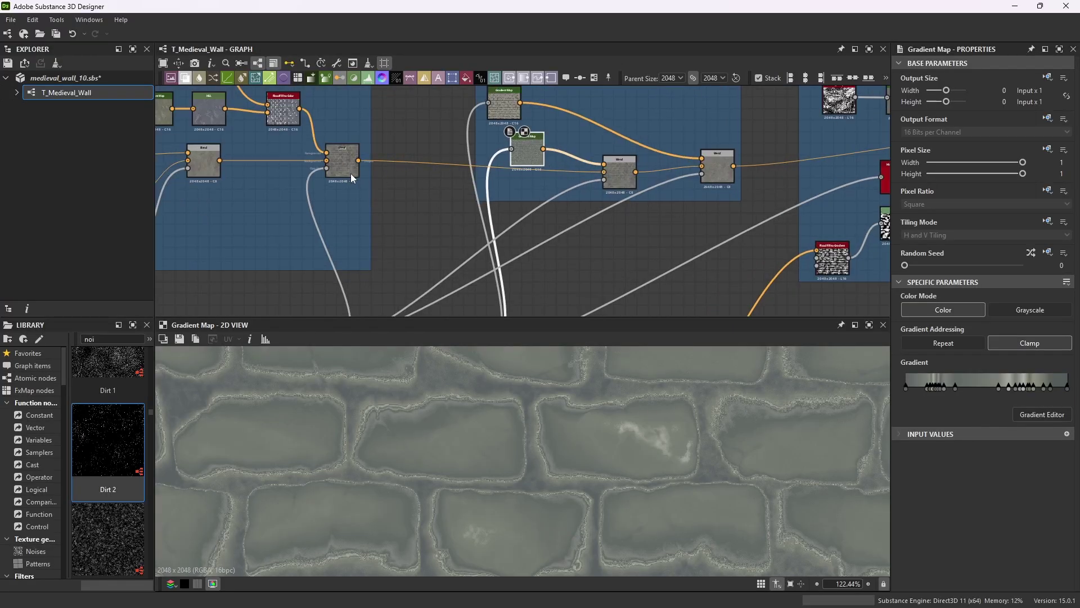
scroll(453, 237, "down", 2)
scroll(403, 207, "up", 4)
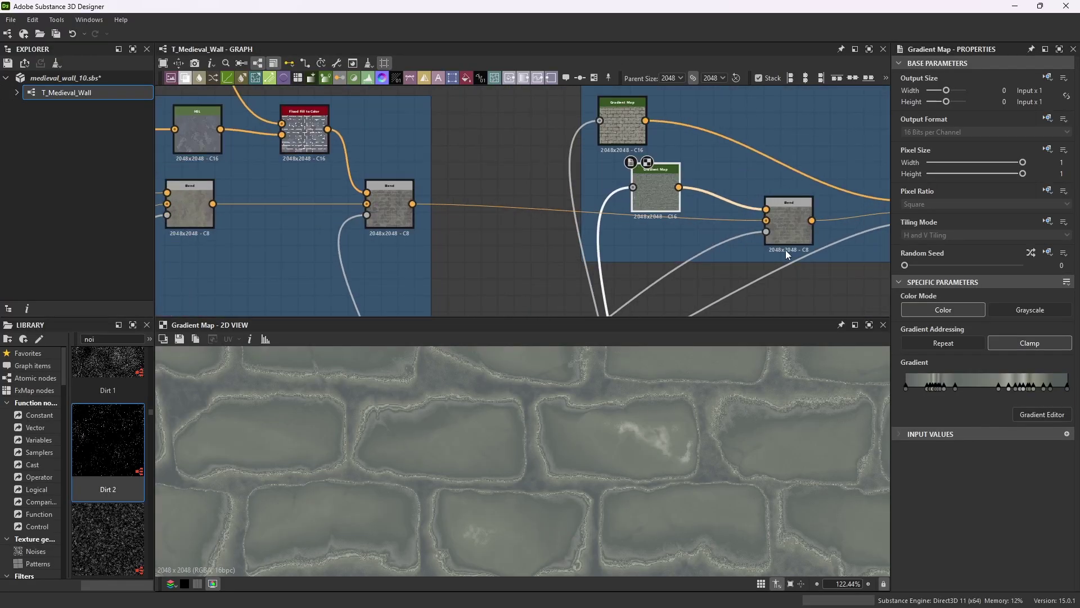
double_click(749, 225)
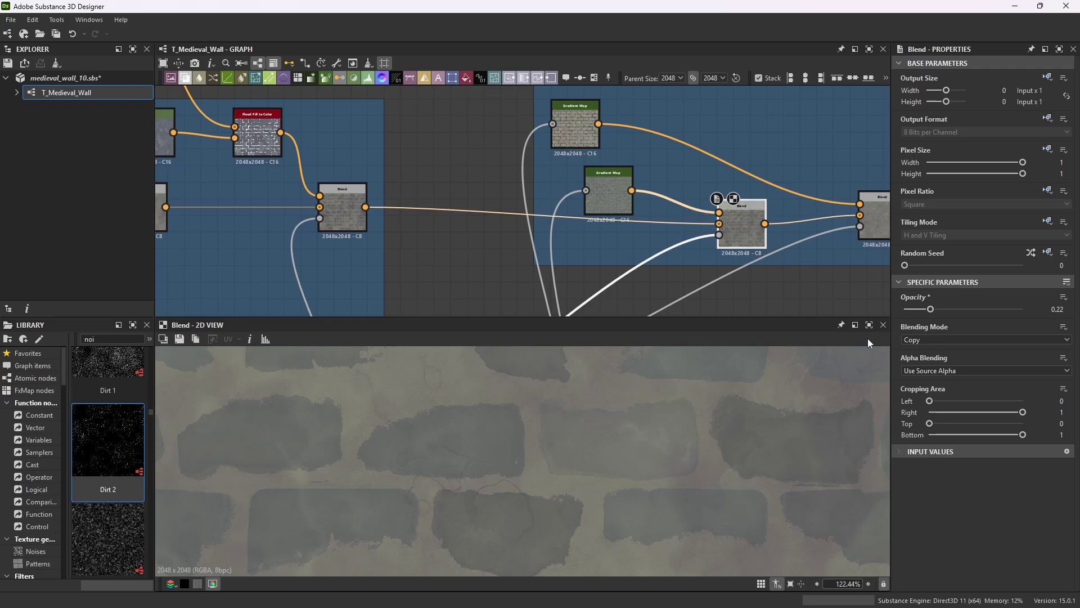
- Examine the first Stone Gradients Blend's mask connection and its result in the 2D view
scroll(715, 196, "down", 3)
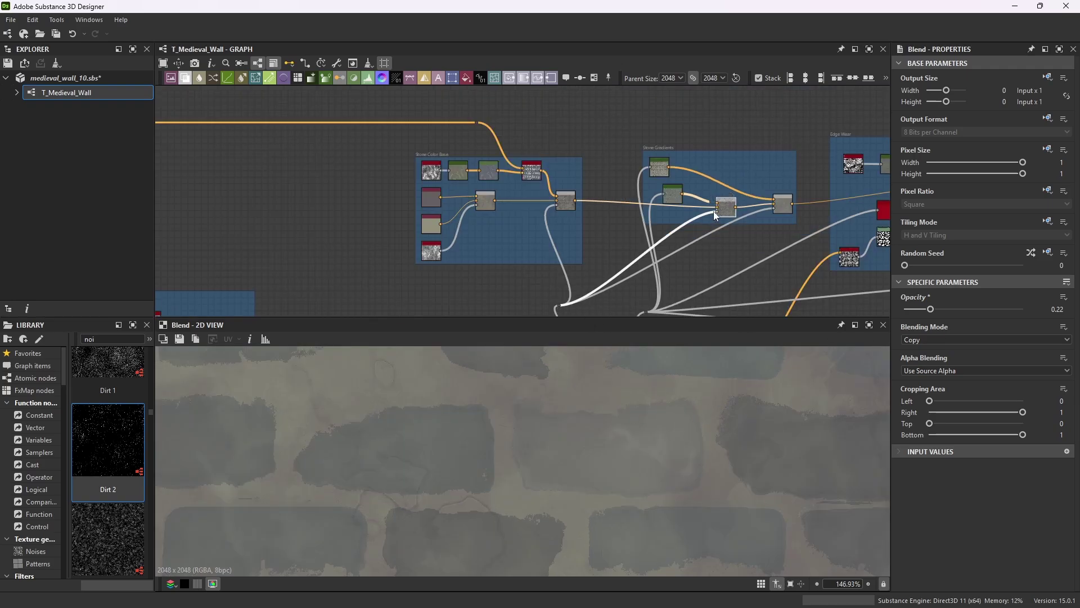
scroll(715, 209, "up", 4)
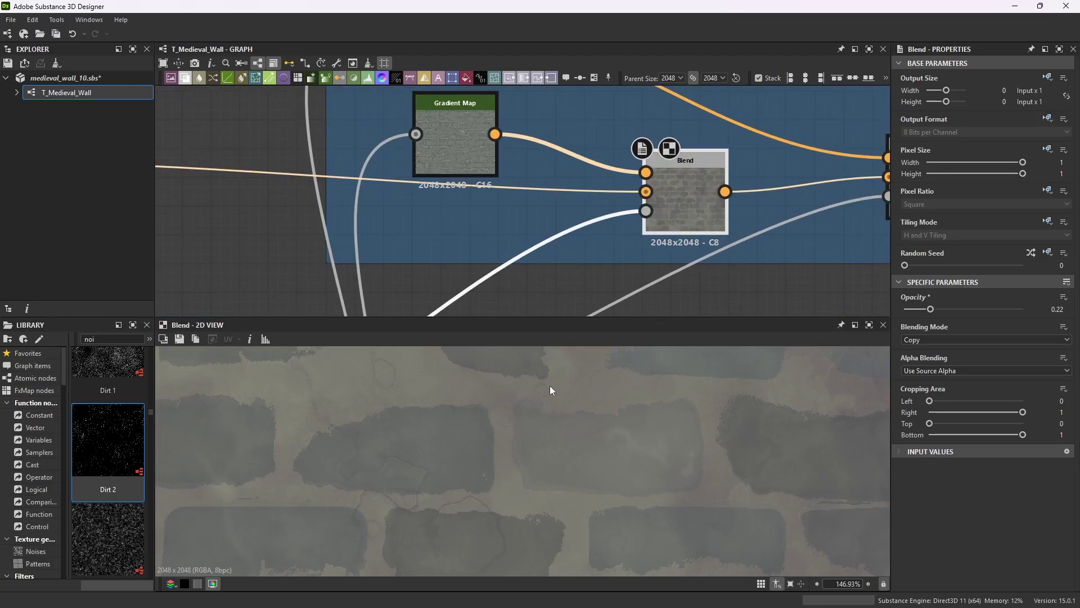
scroll(594, 191, "down", 4)
scroll(586, 155, "up", 1)
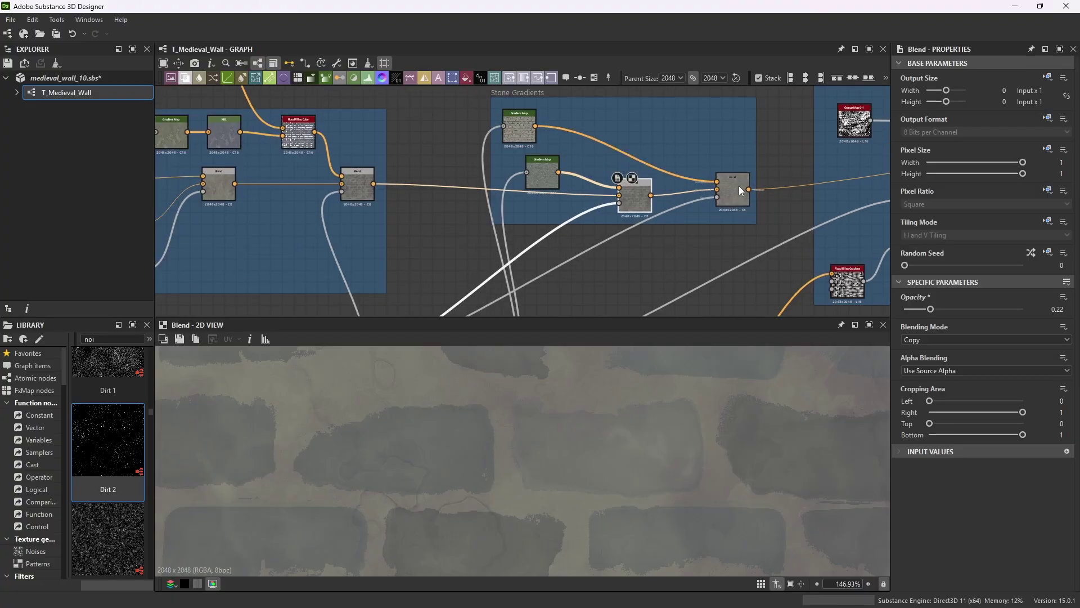
scroll(748, 186, "up", 2)
scroll(673, 169, "down", 2)
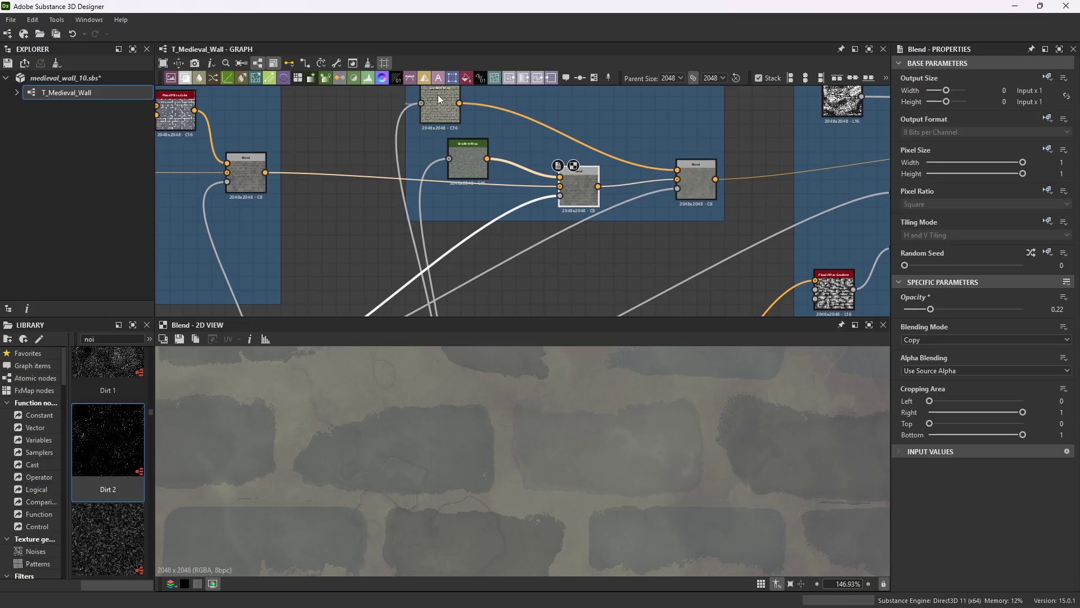
- Examine the final Stone Gradients Blend's inputs and inspect its result in the maximized 2D view, restoring the layout when done
scroll(693, 179, "down", 5)
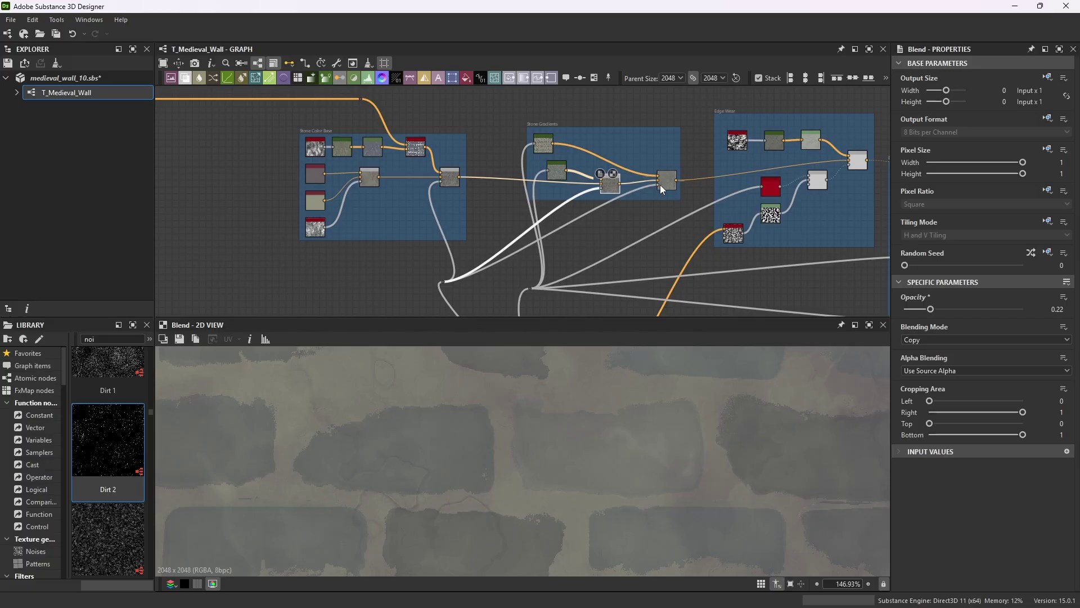
scroll(657, 185, "up", 5)
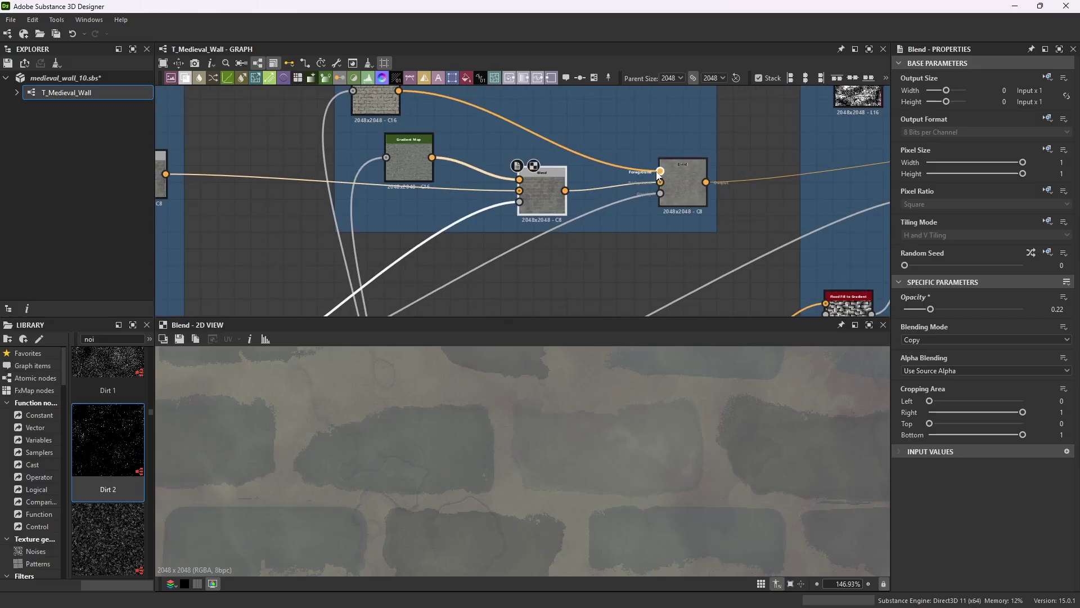
scroll(684, 184, "up", 4)
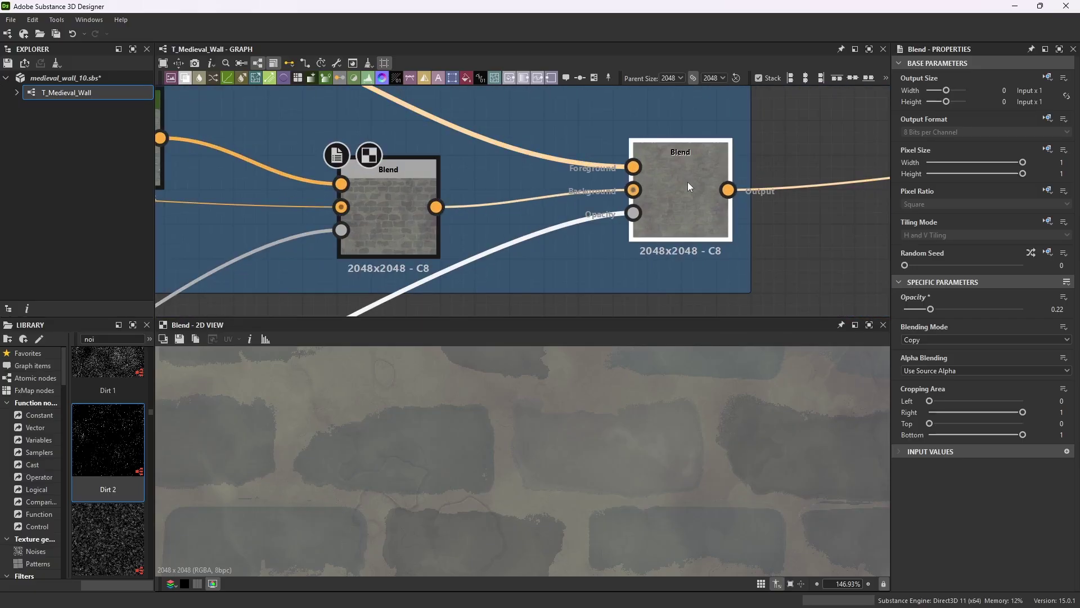
double_click(688, 181)
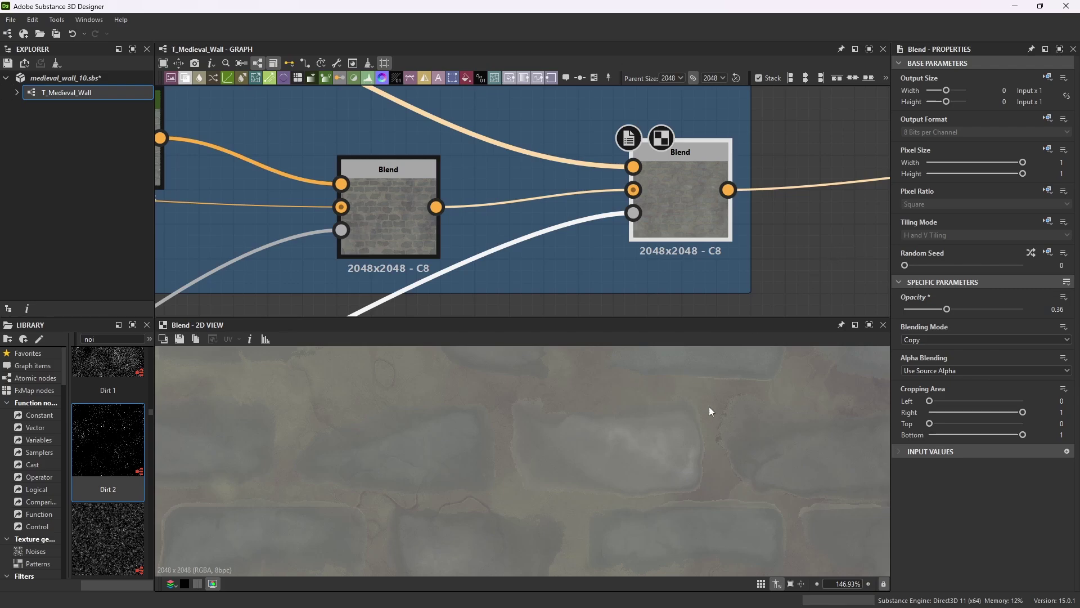
middle_click_drag(644, 431, 711, 450)
scroll(735, 419, "down", 2)
left_click(868, 325)
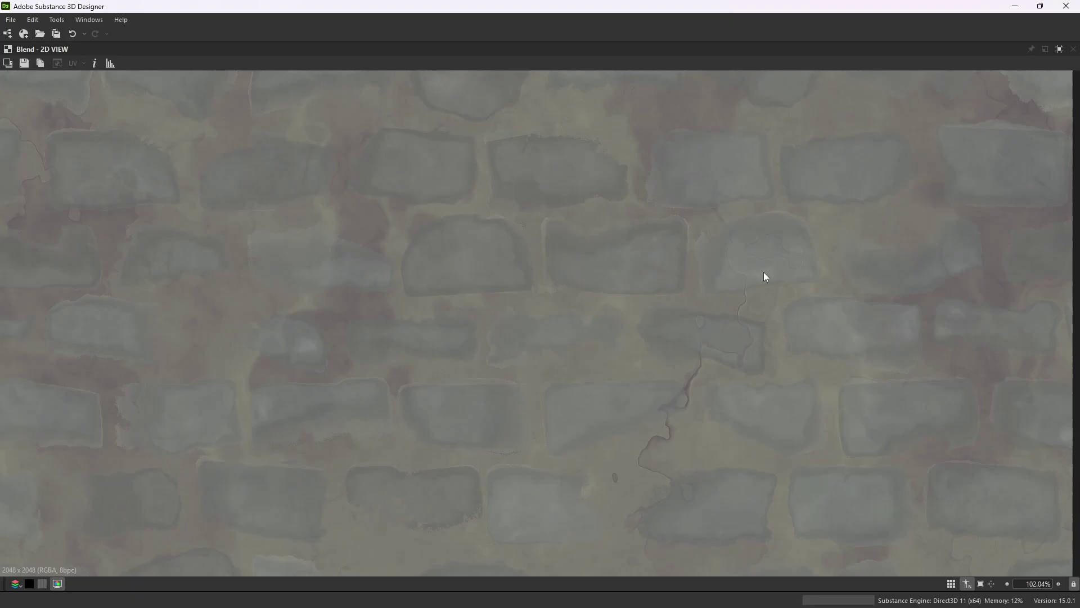
scroll(726, 283, "down", 3)
left_click(1059, 49)
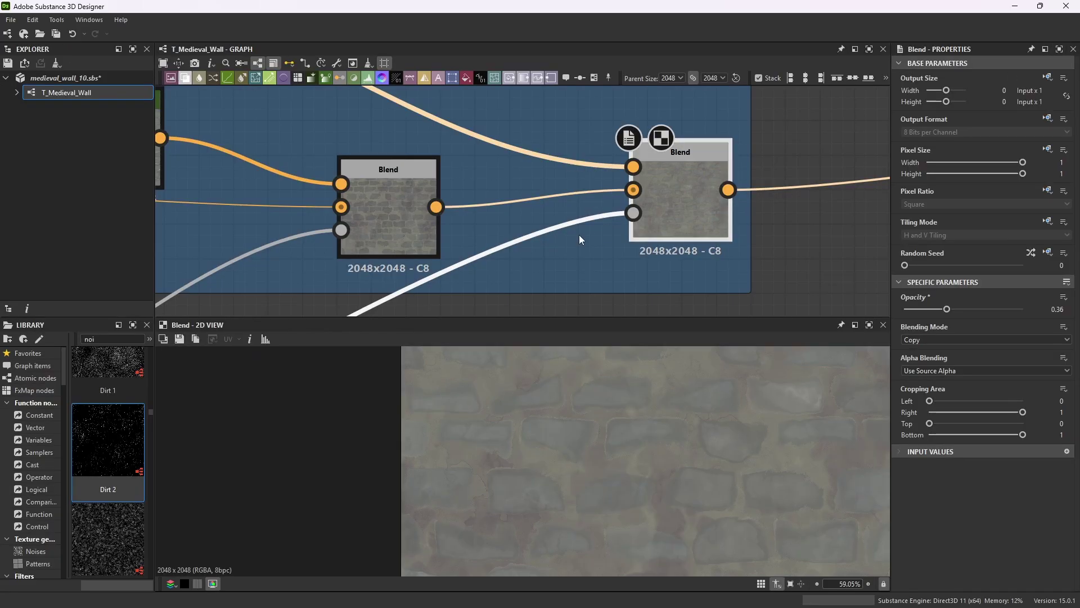
- Follow the final Stone Gradients Blend's output into the Edge Wear frame and examine how its last Blend is connected
scroll(579, 235, "down", 5)
scroll(631, 179, "up", 4)
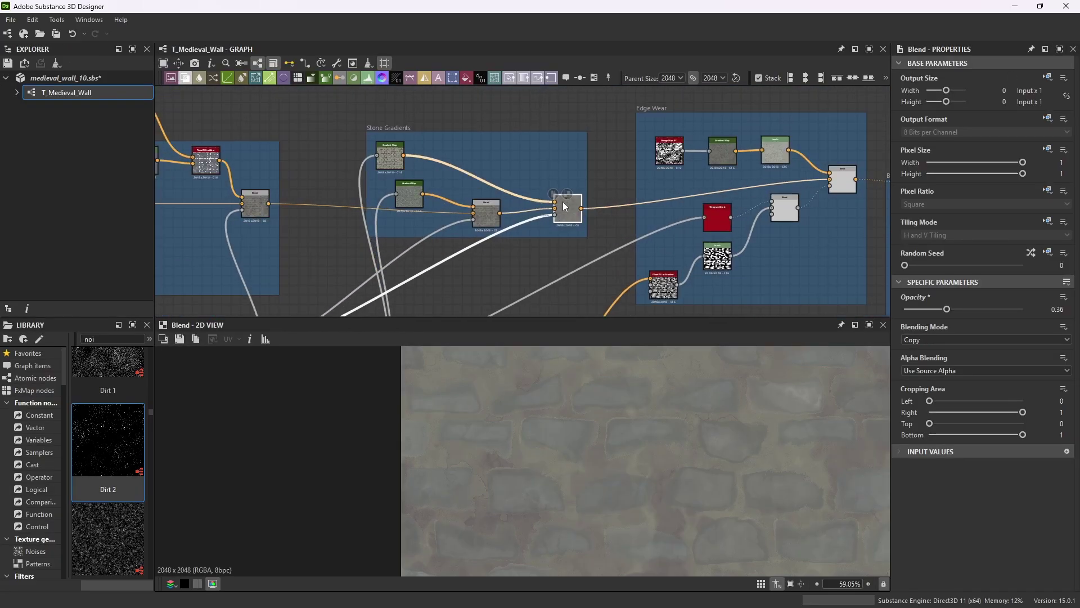
scroll(622, 211, "down", 3)
scroll(662, 203, "up", 4)
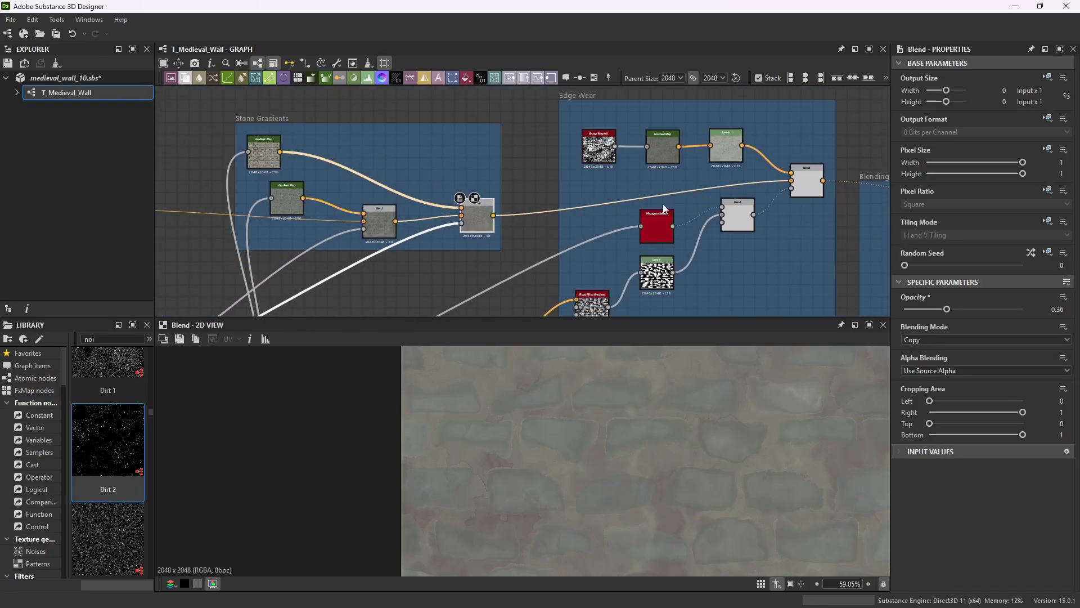
scroll(827, 177, "up", 3)
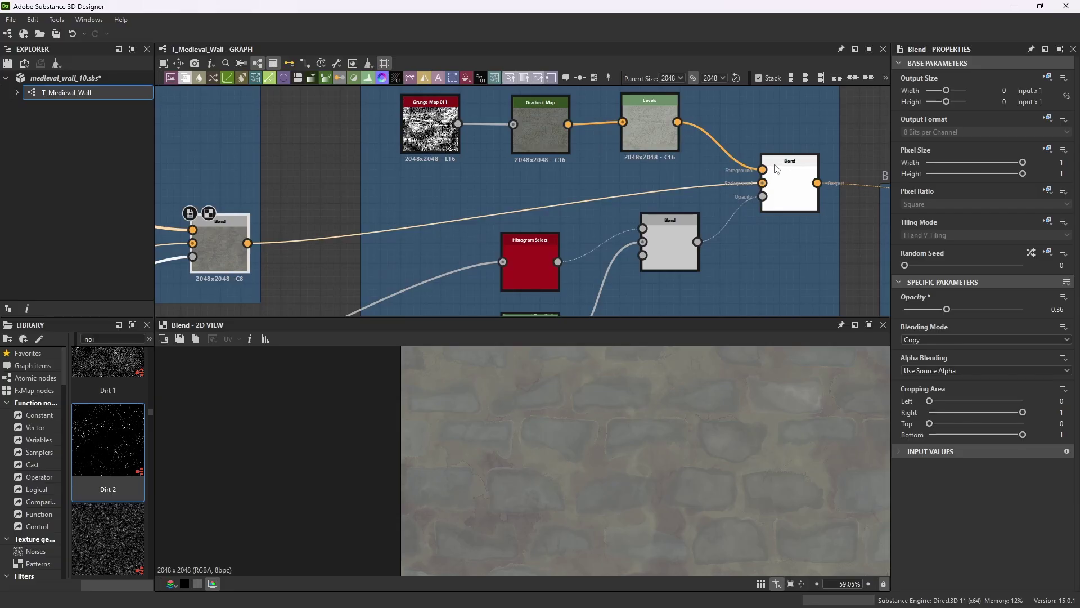
scroll(777, 175, "down", 3)
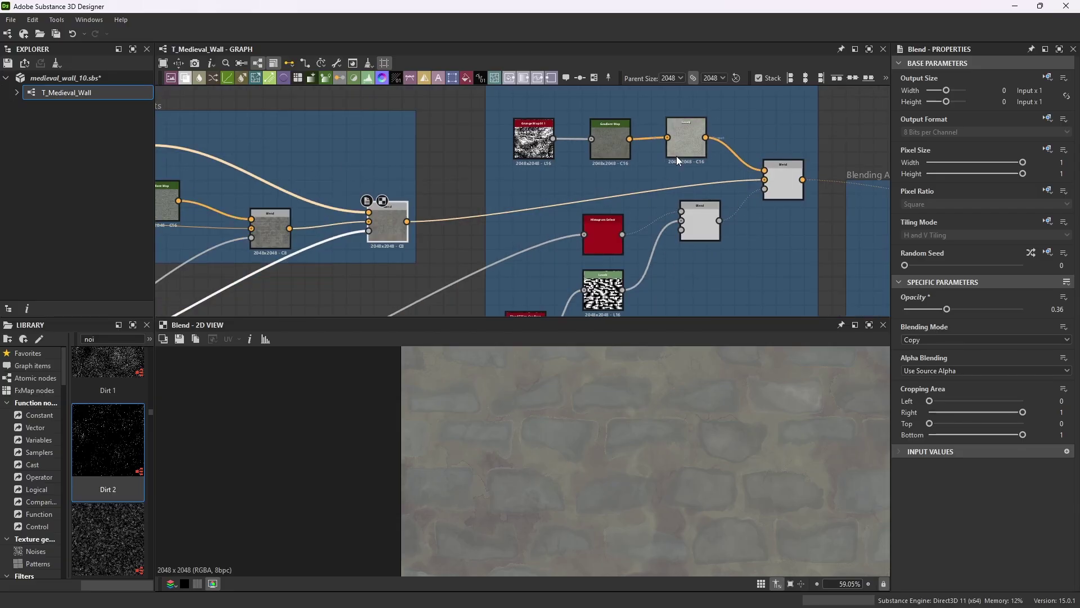
- Preview the Grunge Map 011, Gradient Map and Levels nodes in the Edge Wear frame one after another
scroll(600, 100, "up", 5)
left_click(441, 208)
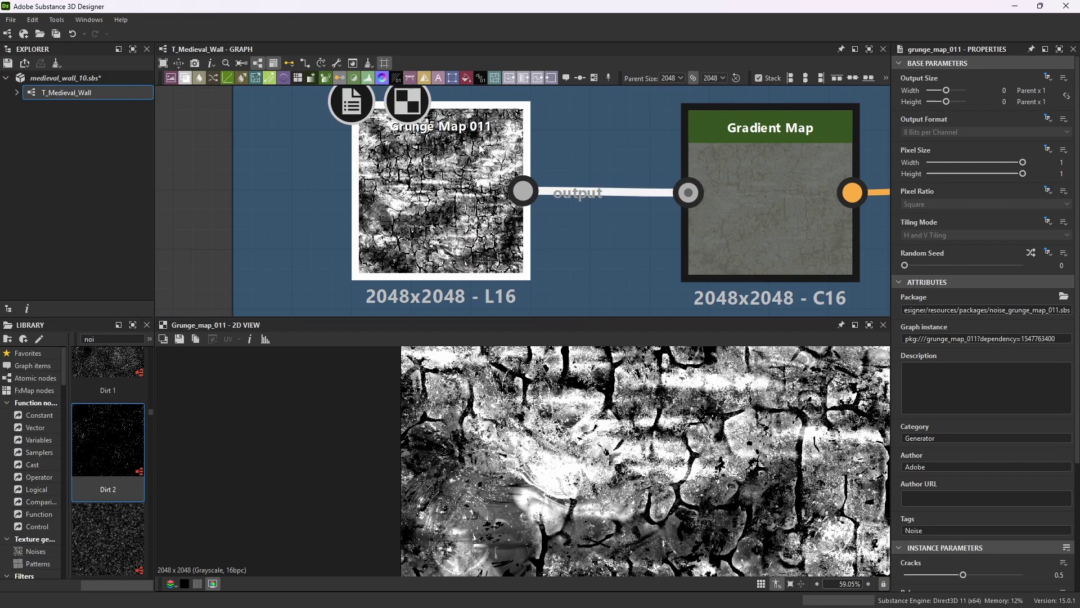
scroll(581, 221, "down", 4)
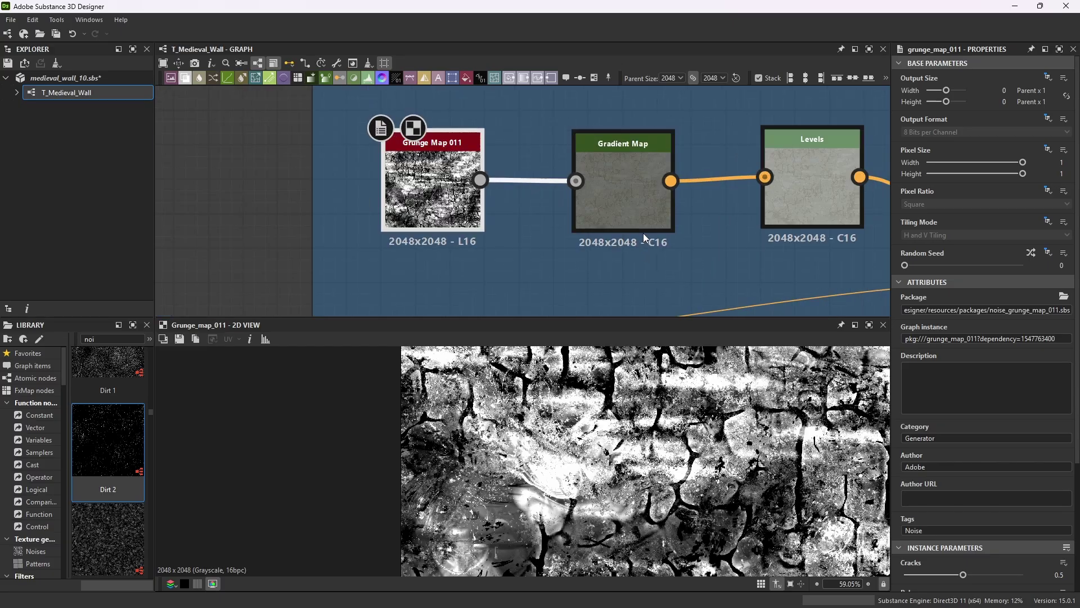
scroll(633, 194, "up", 3)
left_click(633, 194)
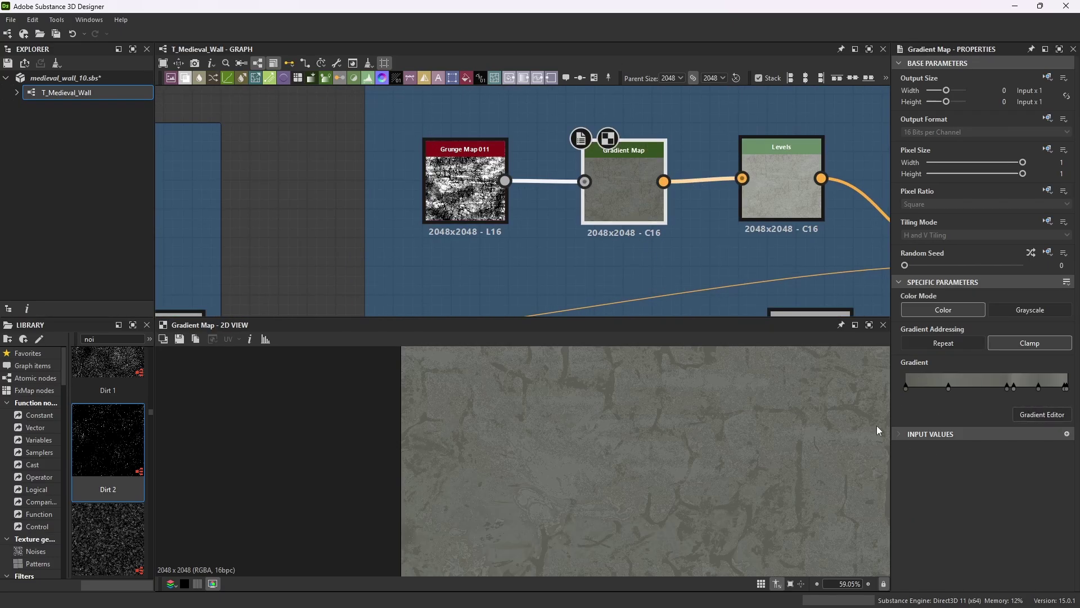
middle_click_drag(787, 190, 597, 147)
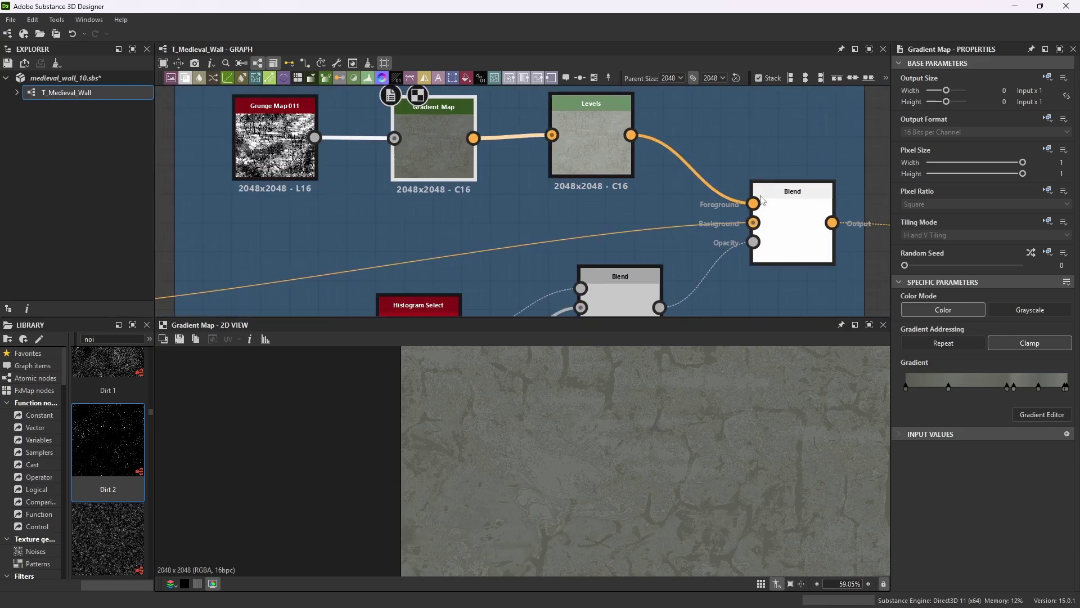
left_click(598, 147)
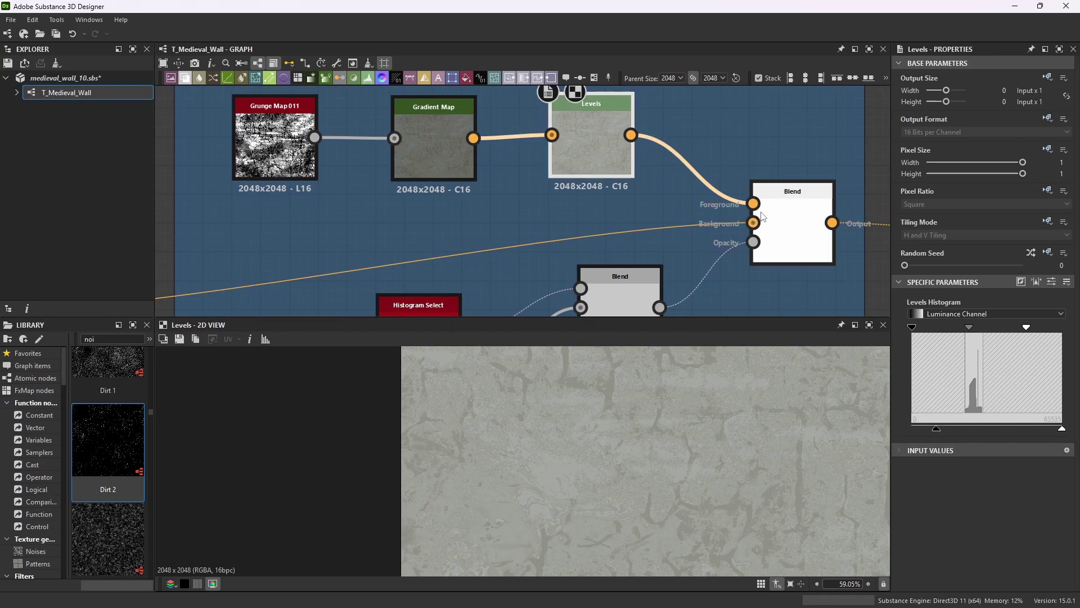
- Preview the Edge Wear frame's final Blend and trace the flood fill connection from the graph's start to the Edge Wear frame
left_click(793, 219)
scroll(764, 155, "down", 3)
scroll(761, 165, "down", 8)
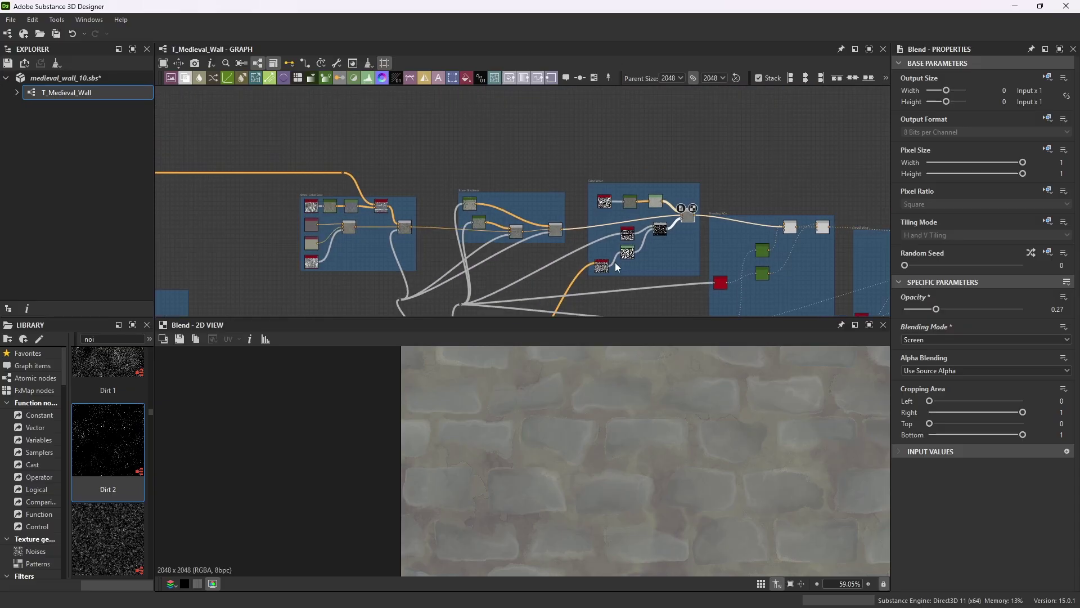
middle_click_drag(558, 299, 736, 247)
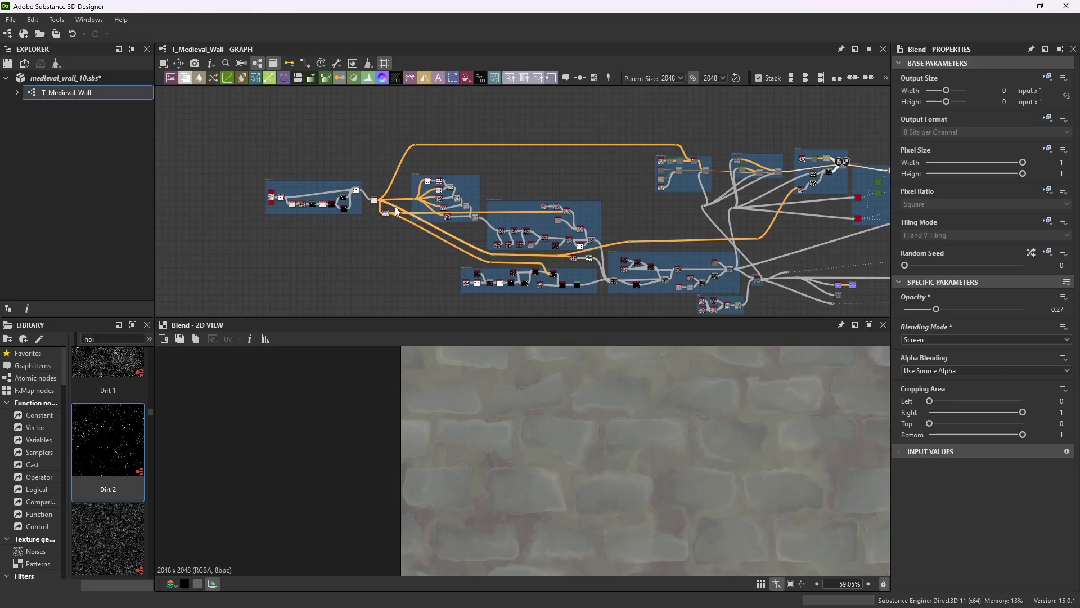
scroll(379, 200, "up", 12)
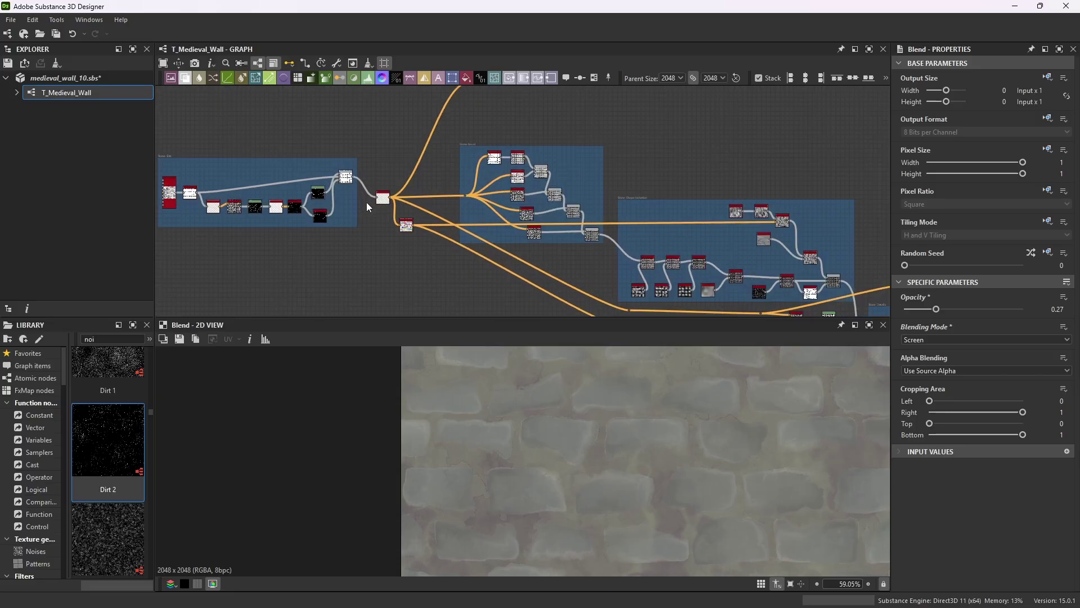
scroll(415, 211, "down", 10)
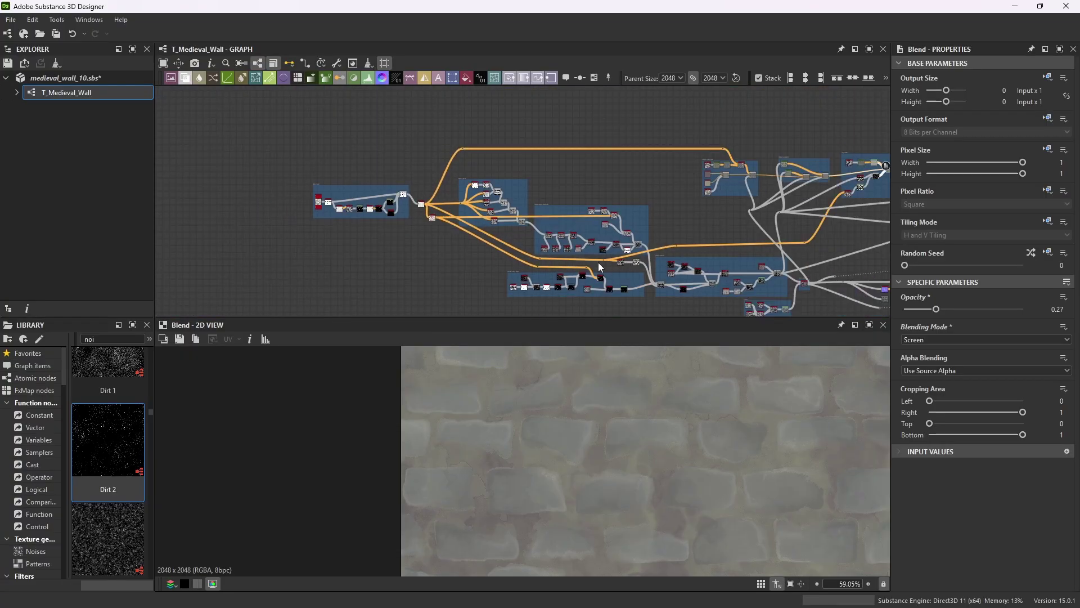
scroll(838, 206, "up", 8)
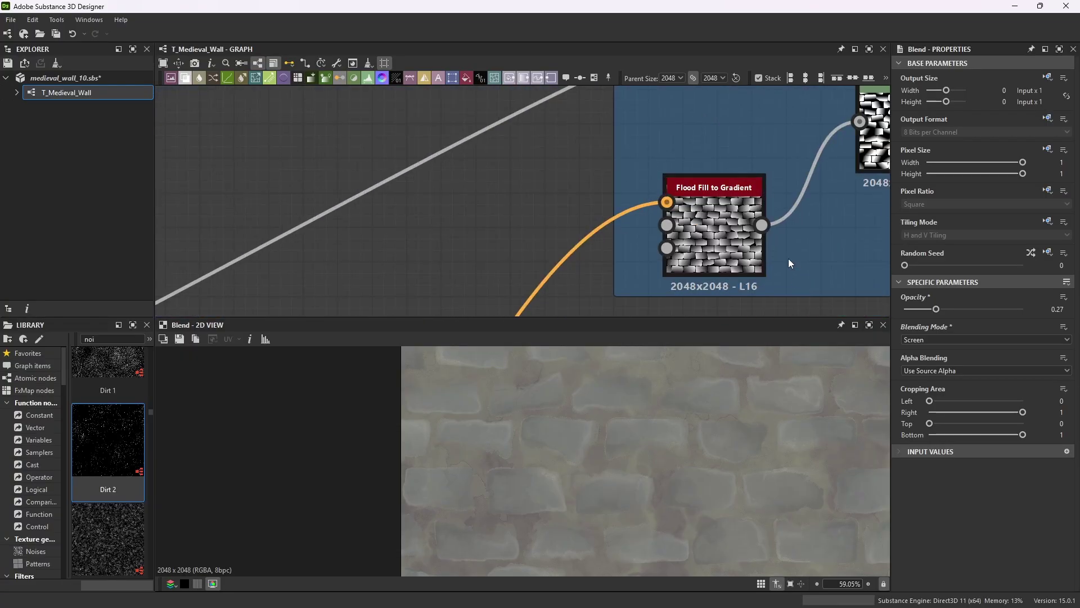
- Examine the Flood Fill input and the instance parameters of the Edge Wear frame's Flood Fill to Gradient node
scroll(712, 217, "down", 3)
scroll(715, 219, "up", 5)
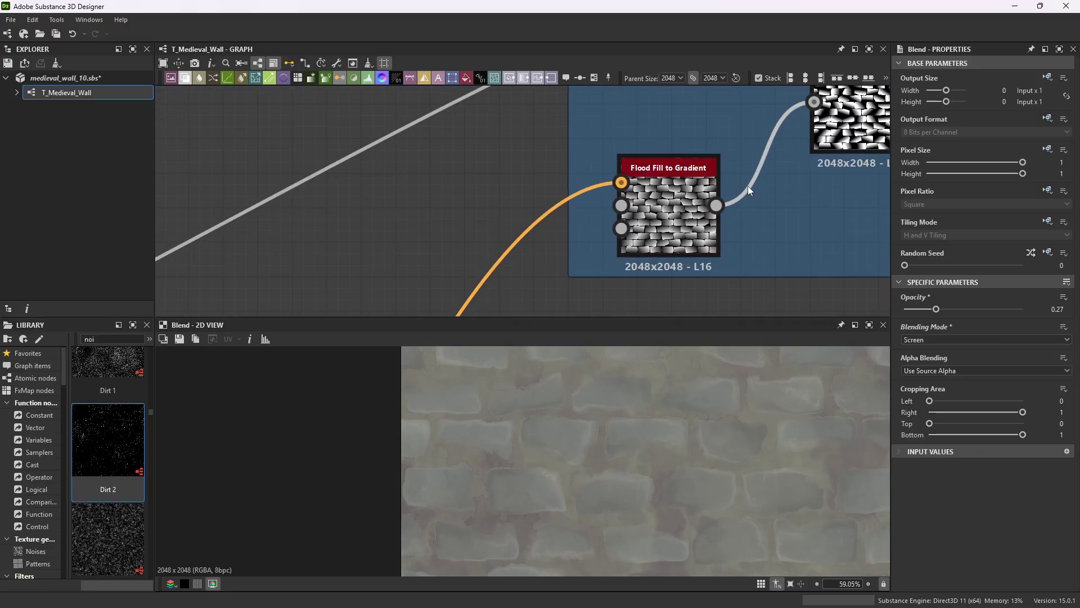
scroll(675, 203, "up", 3)
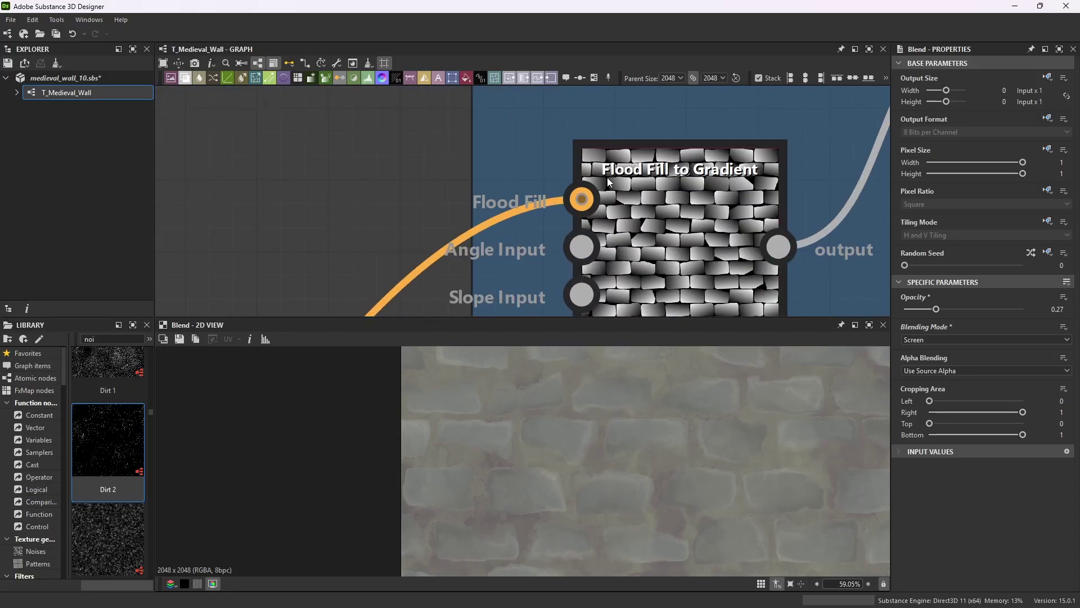
scroll(674, 207, "down", 3)
scroll(665, 170, "up", 1)
left_click(665, 170)
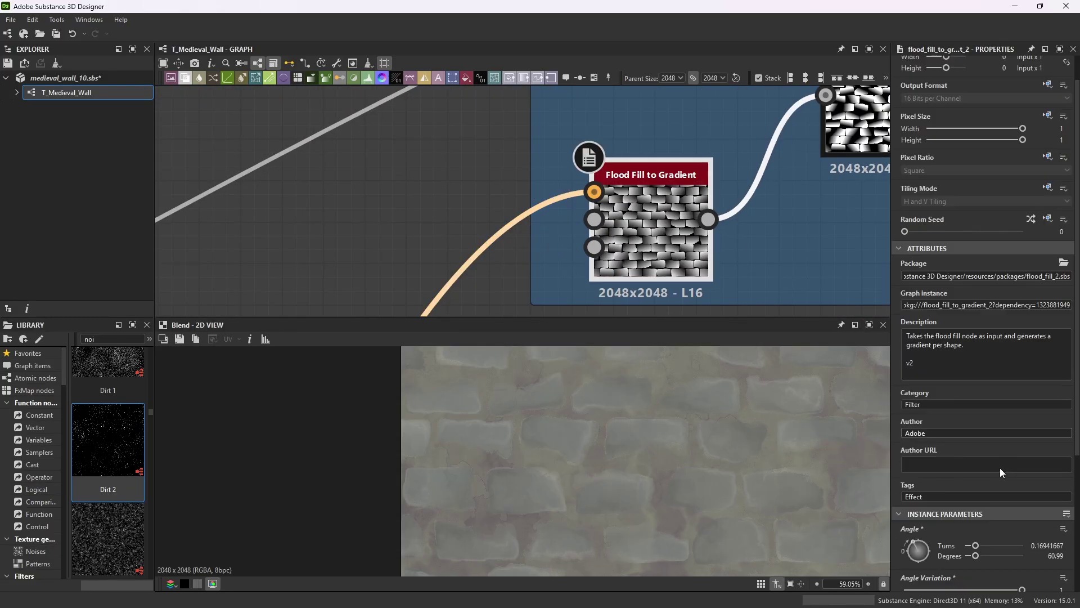
scroll(1000, 467, "down", 5)
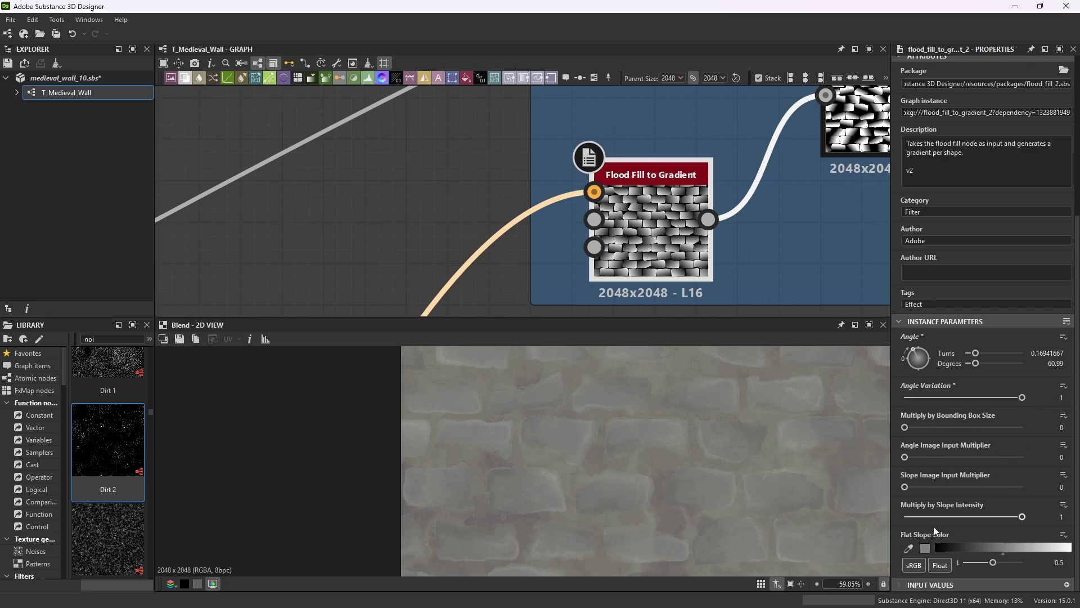
- Preview the Levels node fed by Flood Fill to Gradient and show its level settings as numeric sliders instead of the histogram
scroll(625, 166, "down", 8)
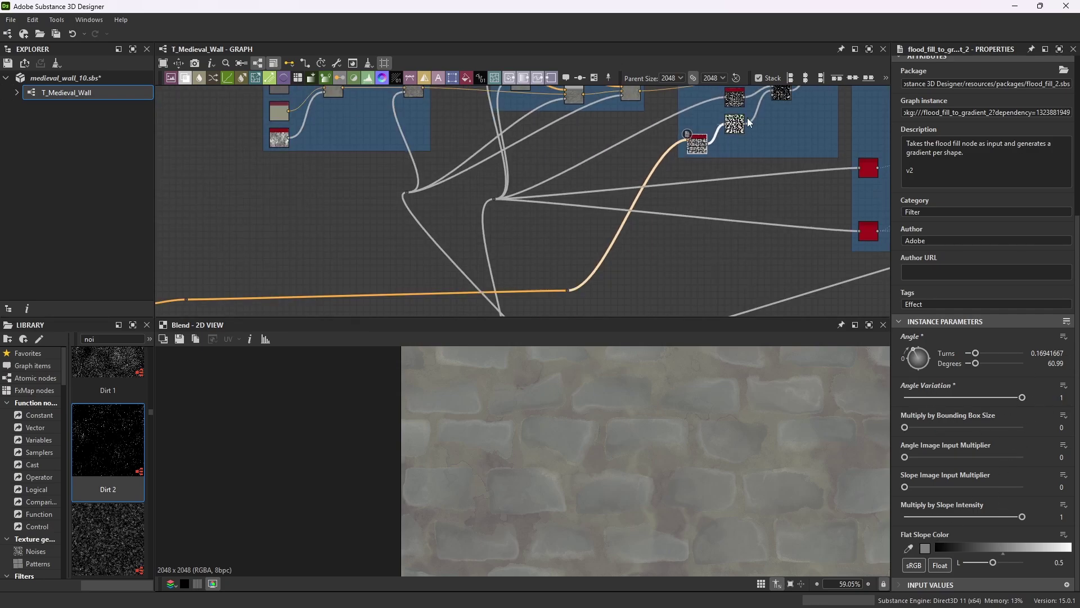
scroll(748, 90, "up", 4)
scroll(699, 188, "up", 3)
scroll(713, 186, "down", 3)
scroll(713, 185, "up", 3)
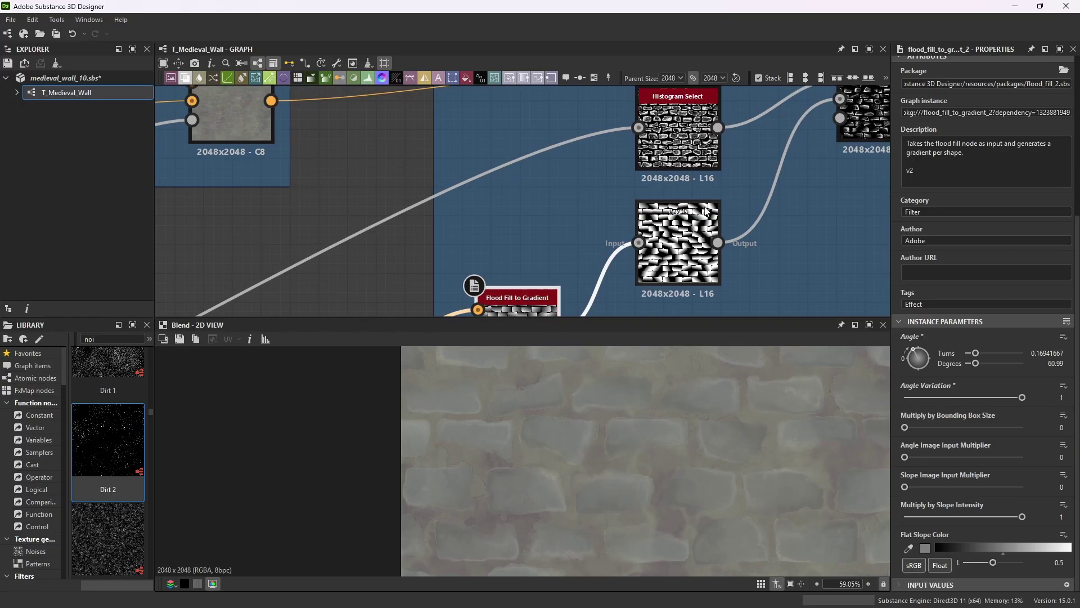
left_click(703, 230)
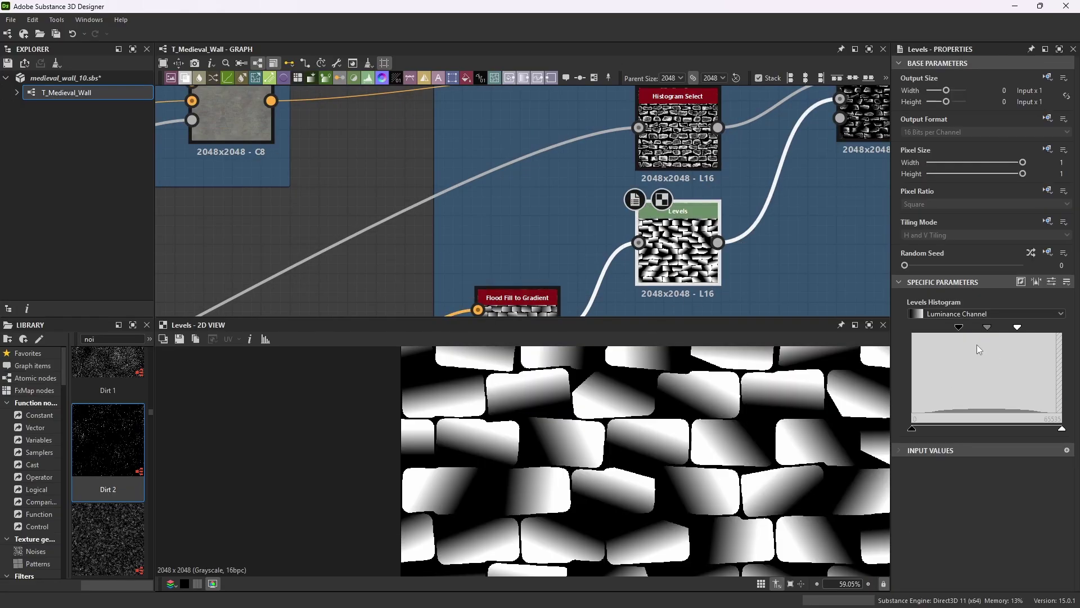
left_click(1052, 281)
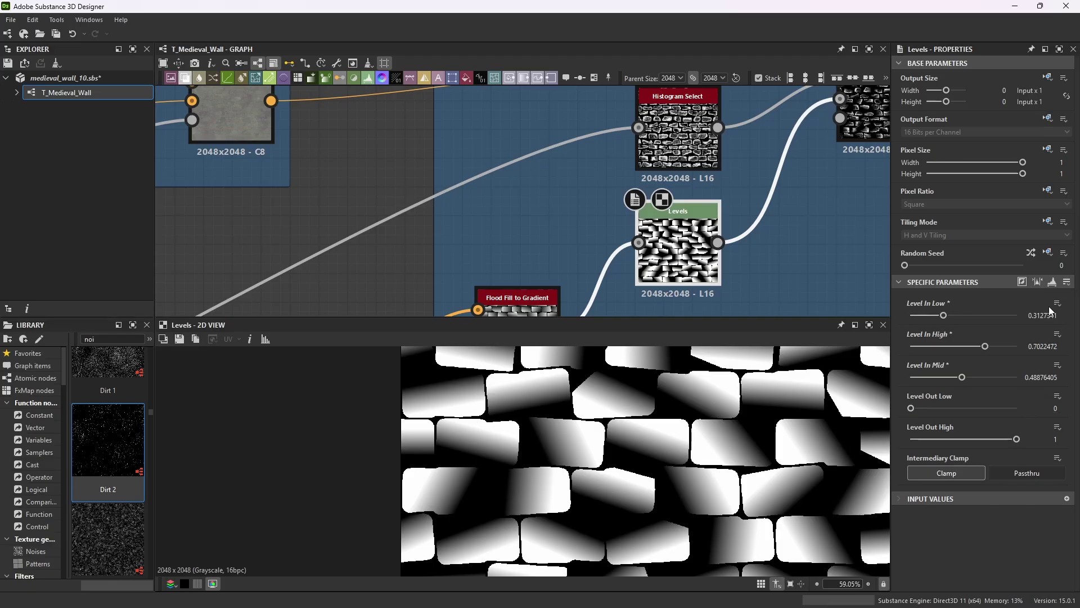
- Switch the Levels node's parameters to the histogram display and look over the Blend node it feeds
left_click(1051, 282)
scroll(785, 122, "down", 3)
scroll(785, 122, "up", 1)
scroll(727, 172, "up", 2)
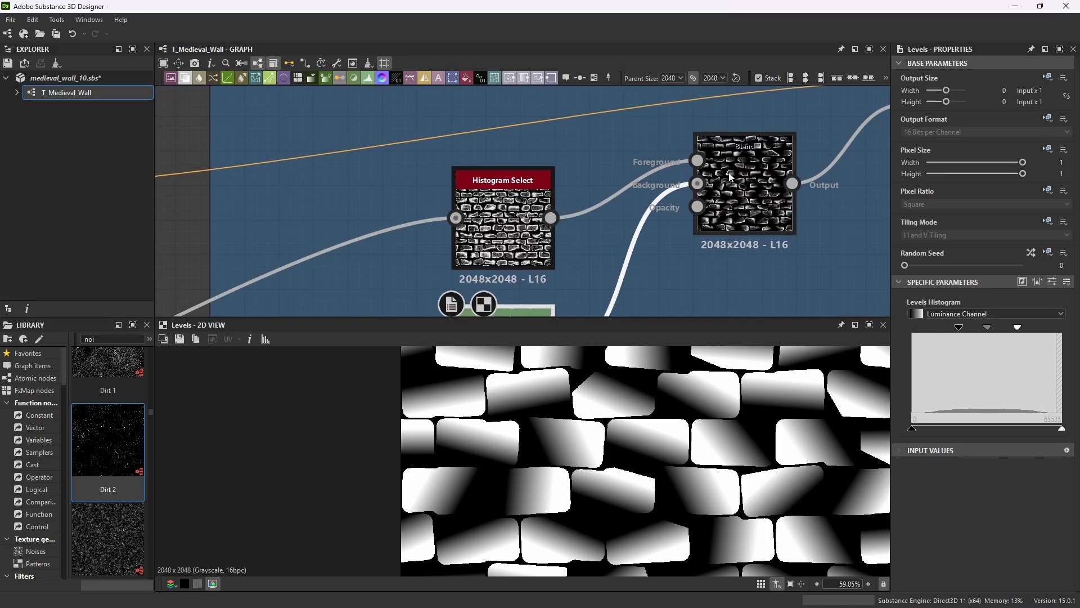
scroll(728, 172, "down", 2)
scroll(666, 213, "up", 2)
scroll(565, 188, "down", 4)
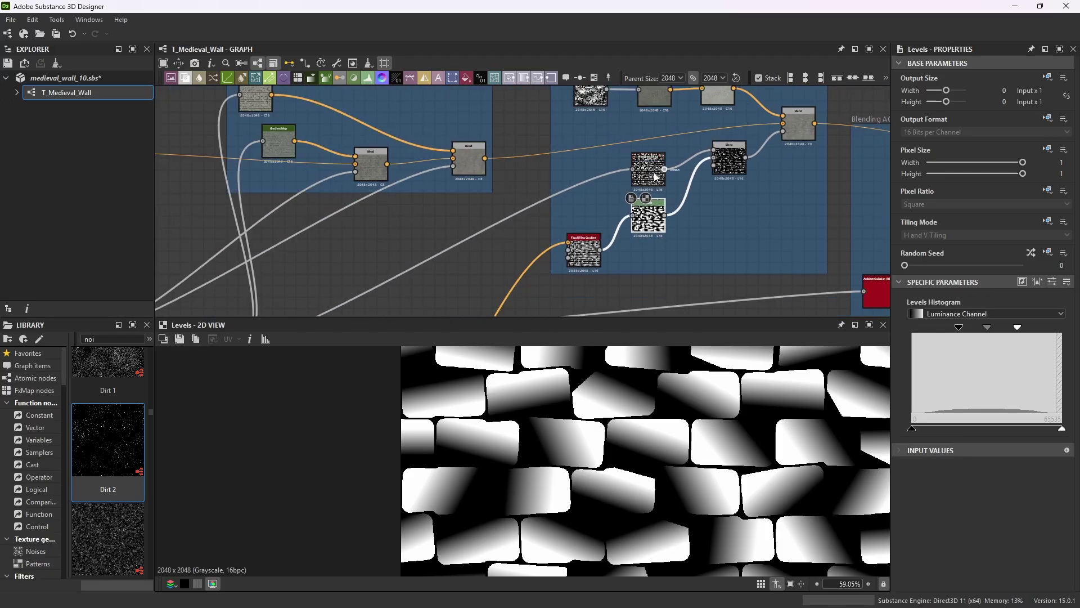
- Select the Histogram Select node and trace its input connection back to the Blend node that supplies the stone height
left_click(653, 155)
scroll(498, 227, "down", 5)
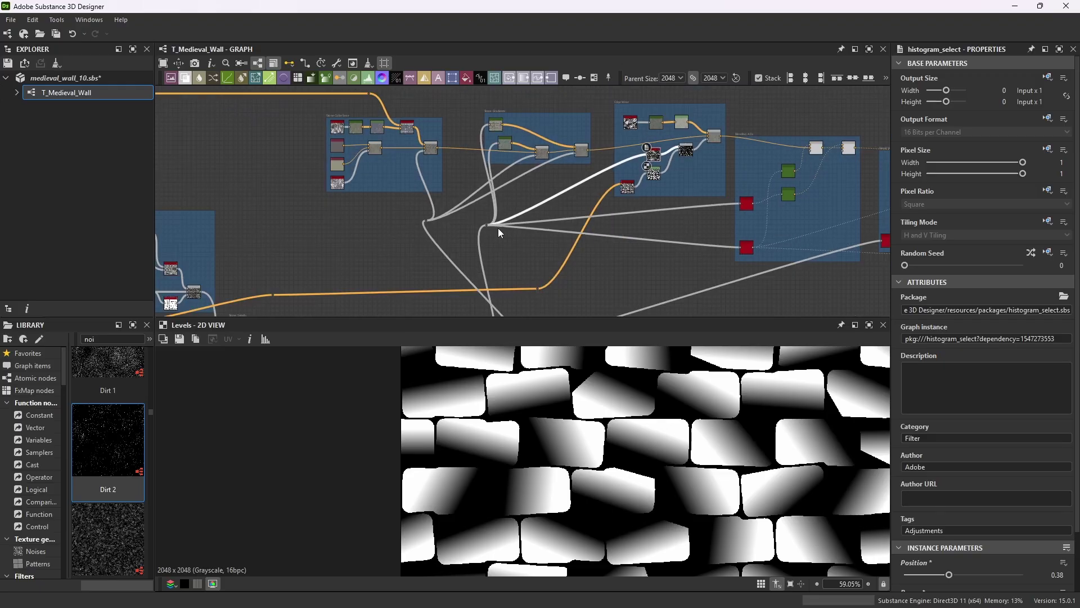
scroll(506, 261, "up", 2)
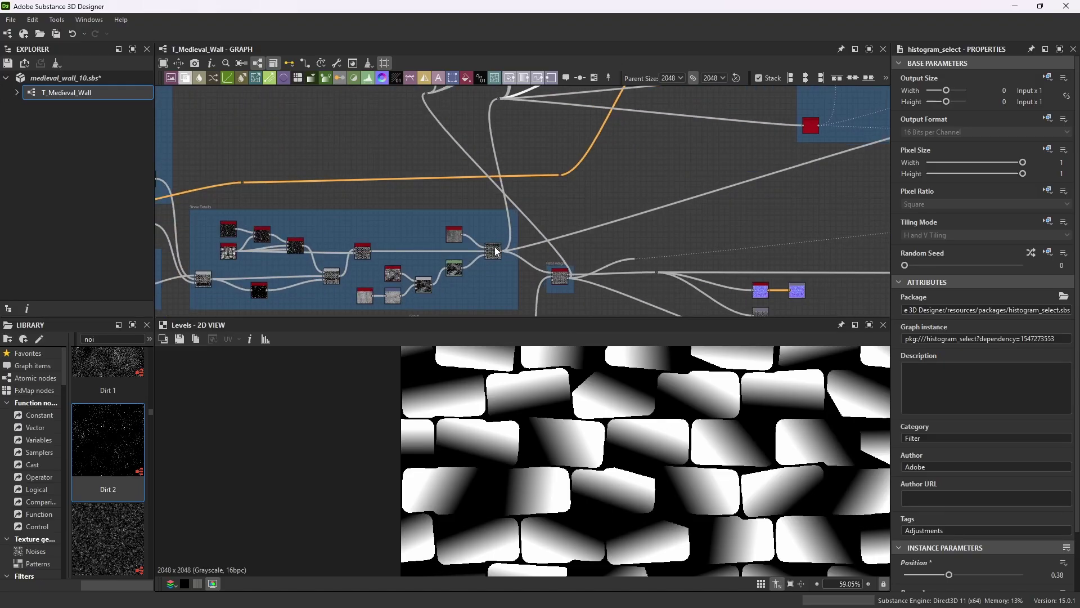
scroll(501, 241, "up", 5)
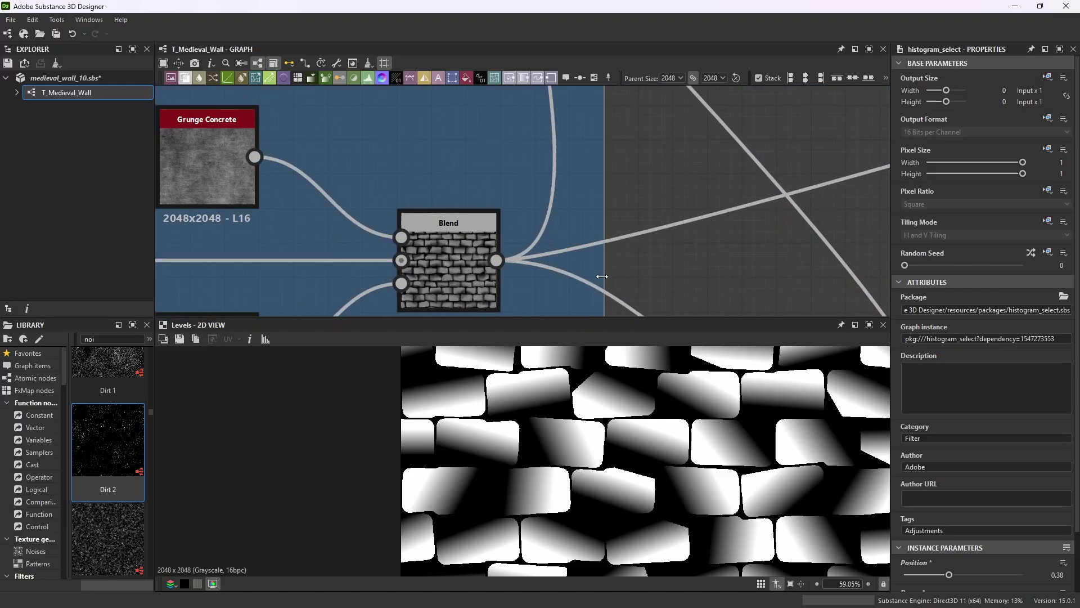
scroll(464, 269, "down", 5)
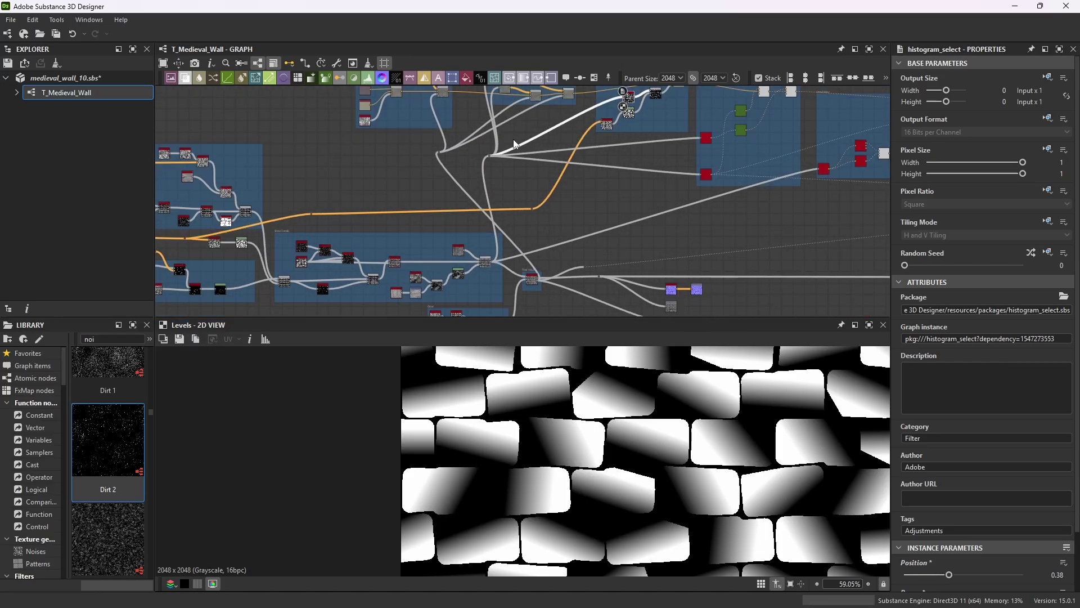
scroll(513, 139, "up", 3)
scroll(628, 127, "down", 4)
scroll(701, 109, "up", 6)
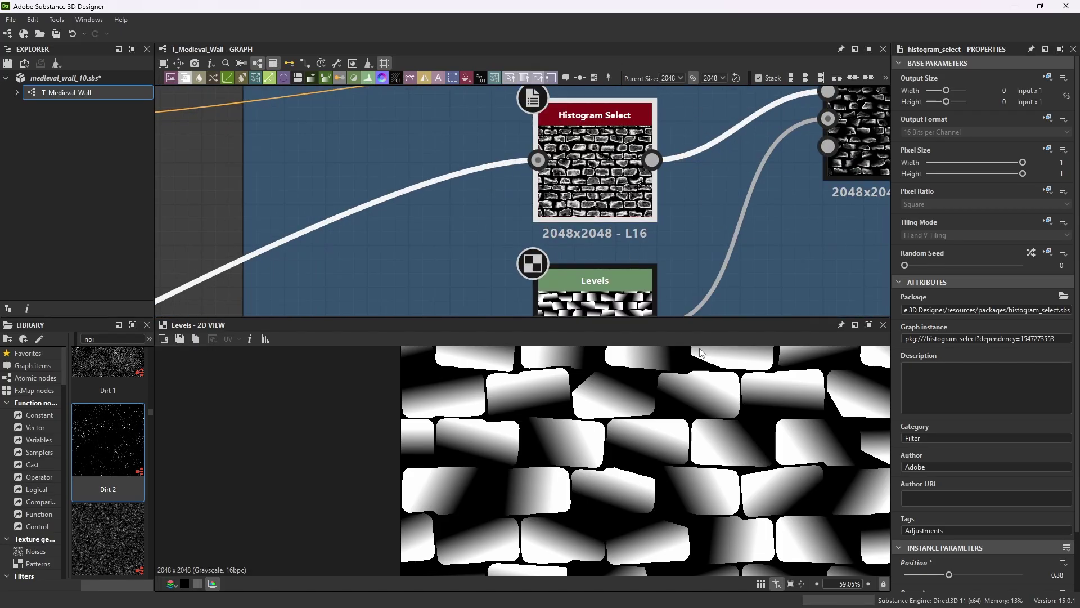
- Preview the Histogram Select output in the 2D view and examine its Position, Range and Contrast parameters
double_click(634, 145)
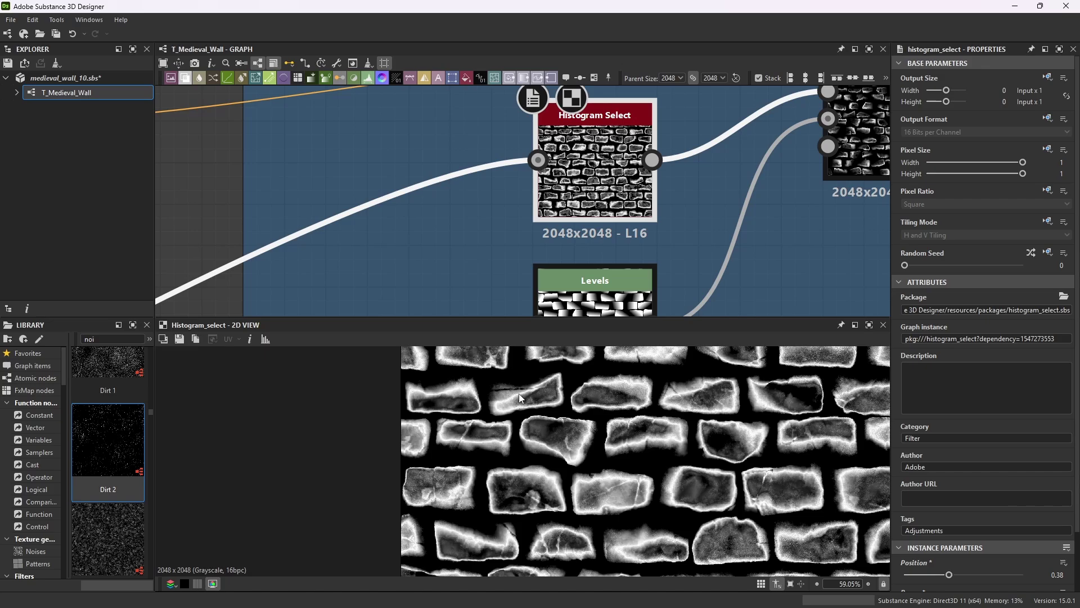
scroll(965, 506, "down", 2)
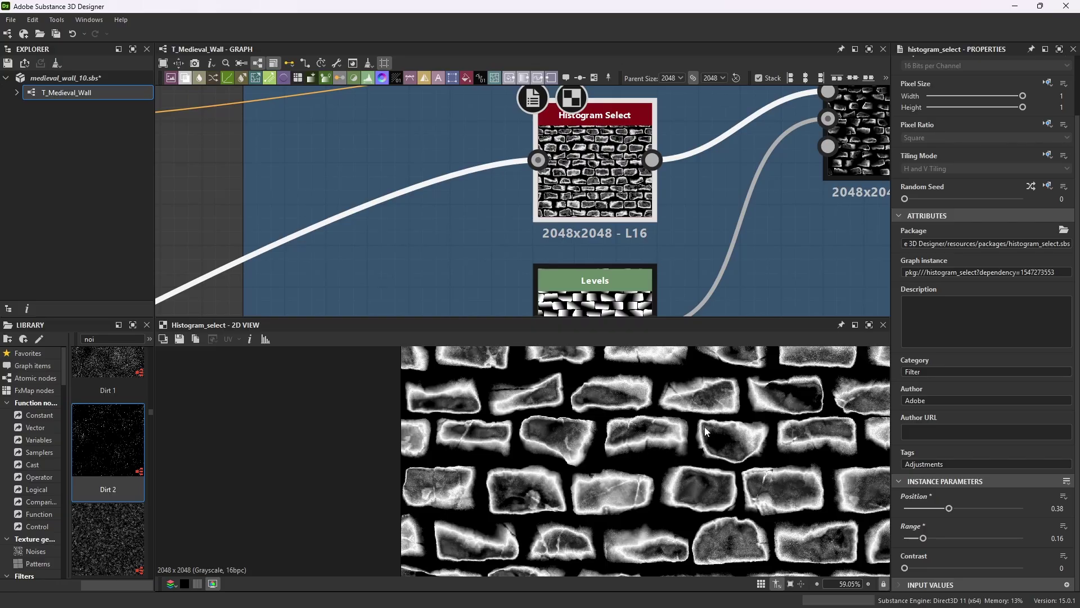
scroll(688, 313, "down", 3)
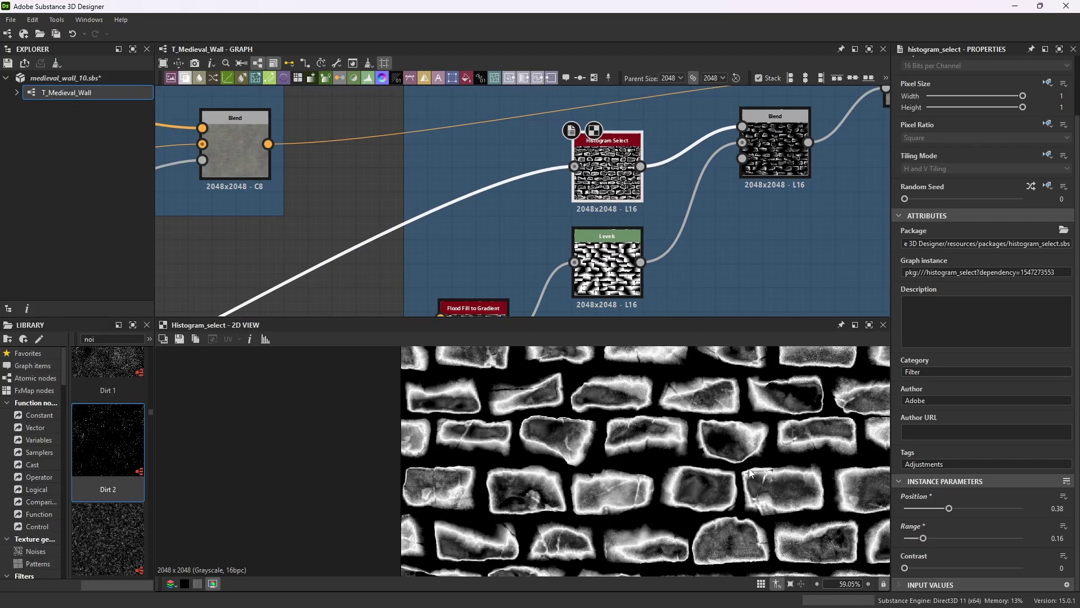
- Preview the Levels mask and the grayscale Blend that combines it with the Histogram Select, checking its blending mode
left_click(627, 236)
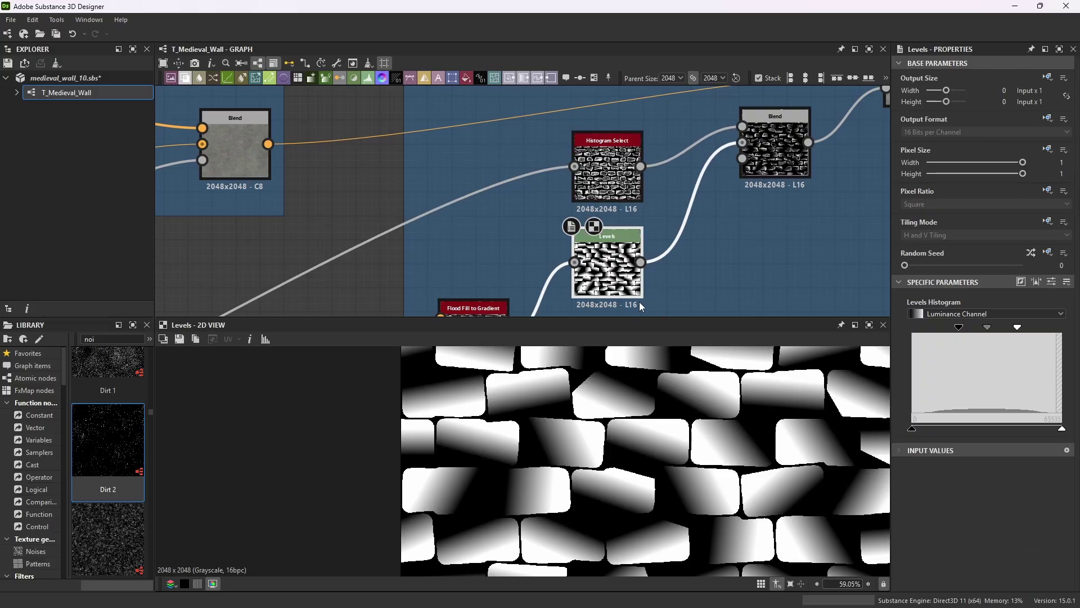
scroll(730, 167, "down", 3)
scroll(708, 165, "up", 8)
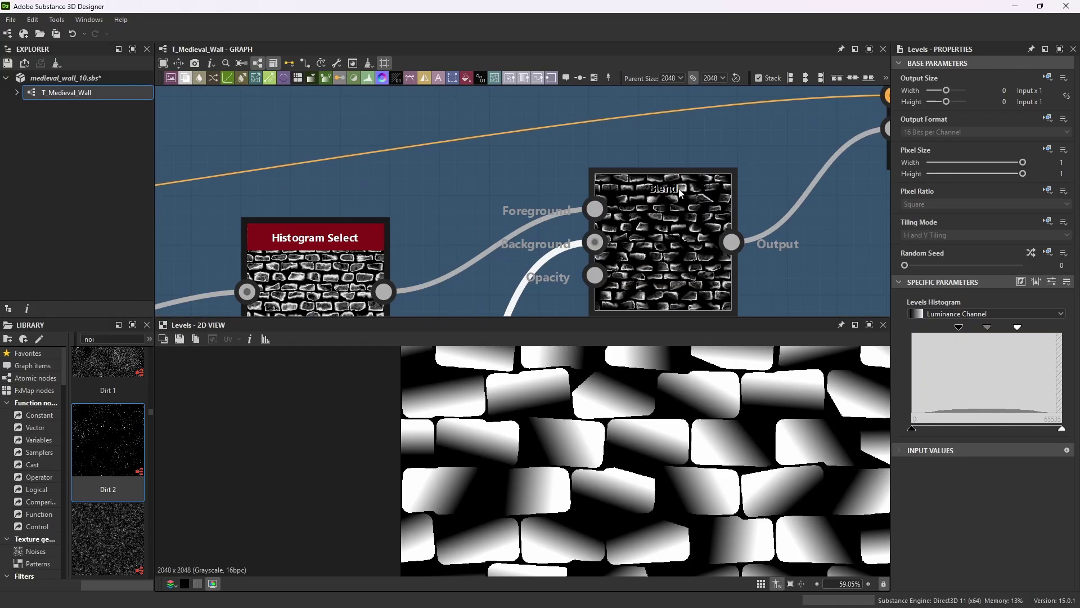
left_click(668, 187)
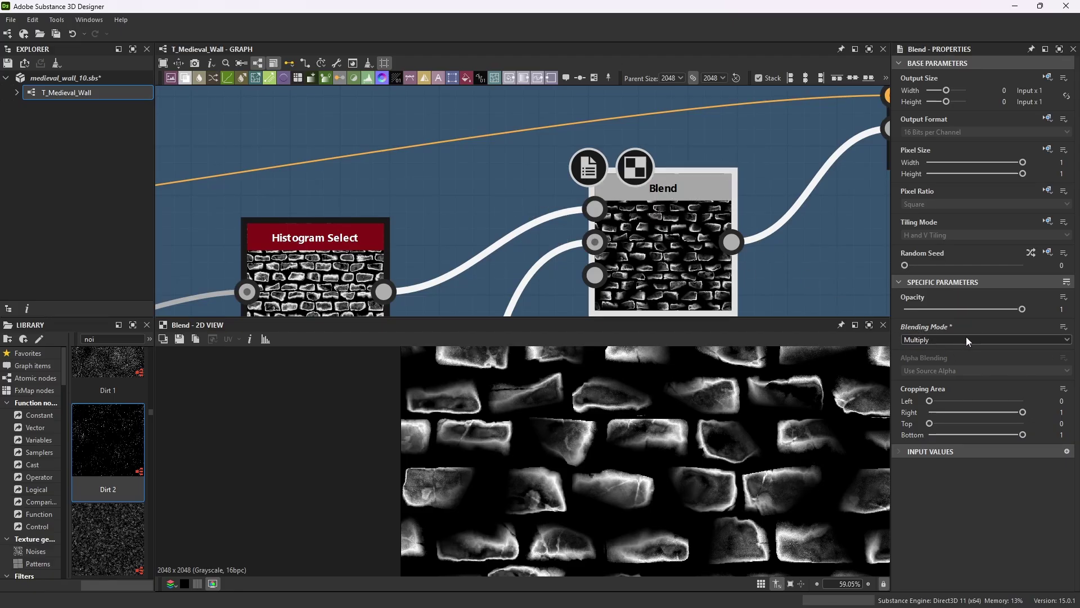
scroll(574, 148, "down", 2)
scroll(566, 169, "down", 1)
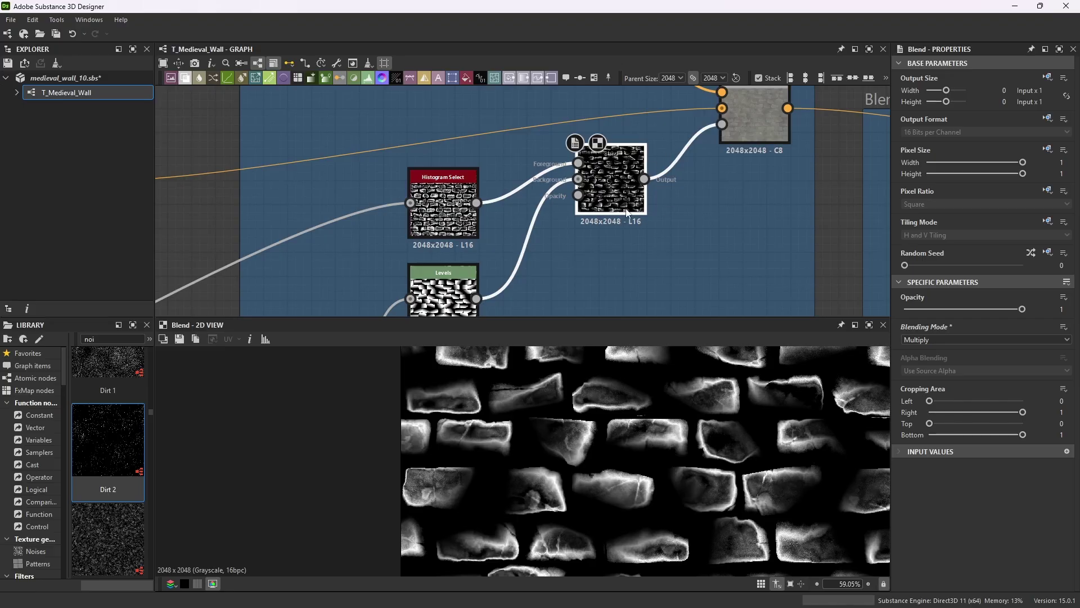
- Preview the final color Blend of the Edge Wear frame, checking its opacity and blending mode and the stone edges up close
scroll(647, 156, "down", 2)
scroll(645, 158, "up", 1)
scroll(646, 157, "up", 2)
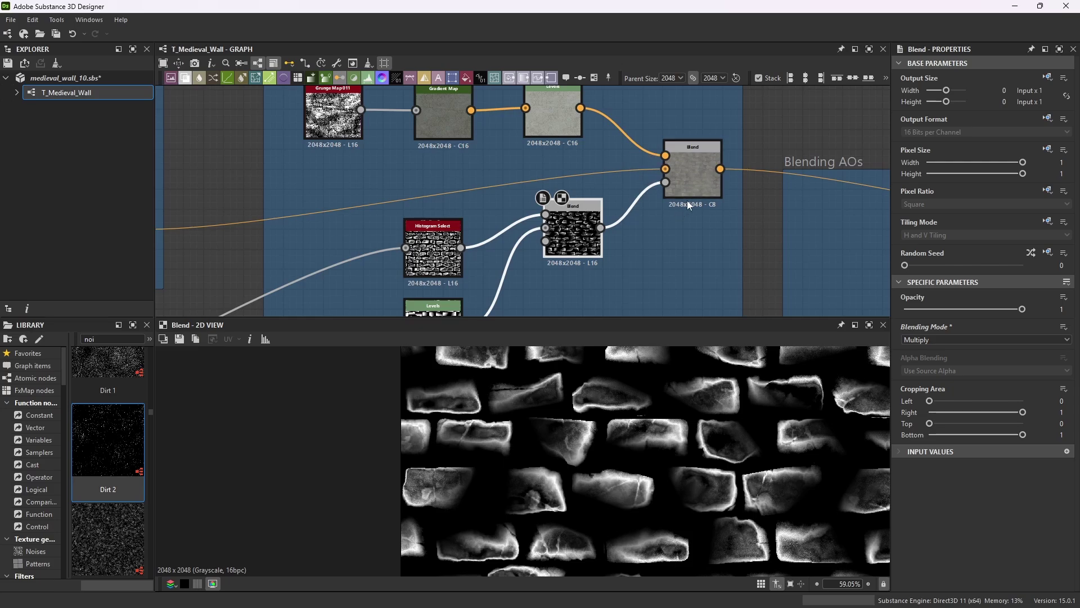
scroll(696, 191, "down", 1)
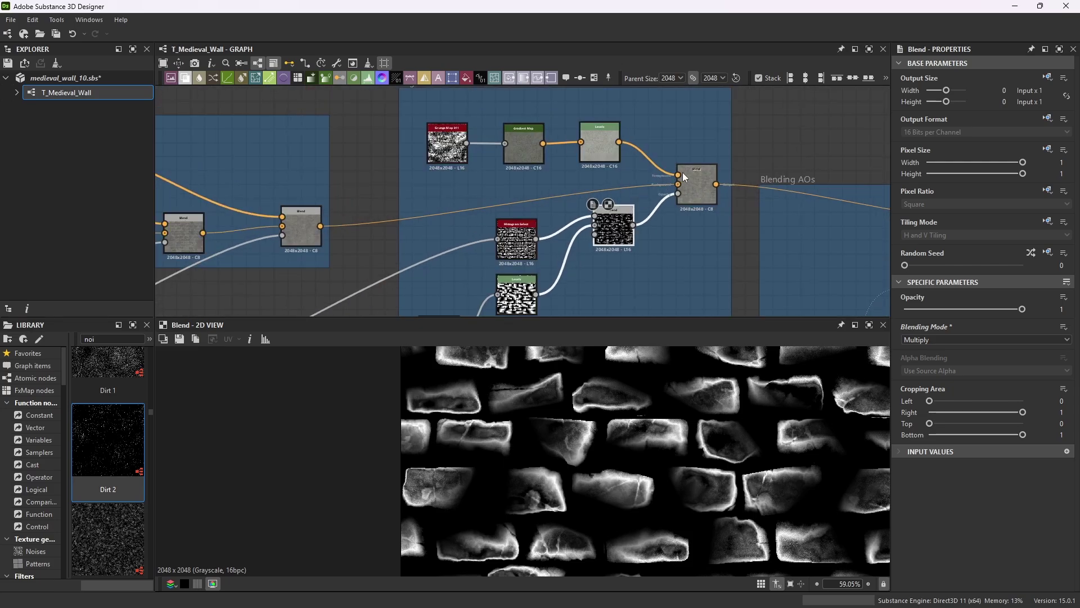
scroll(693, 187, "up", 1)
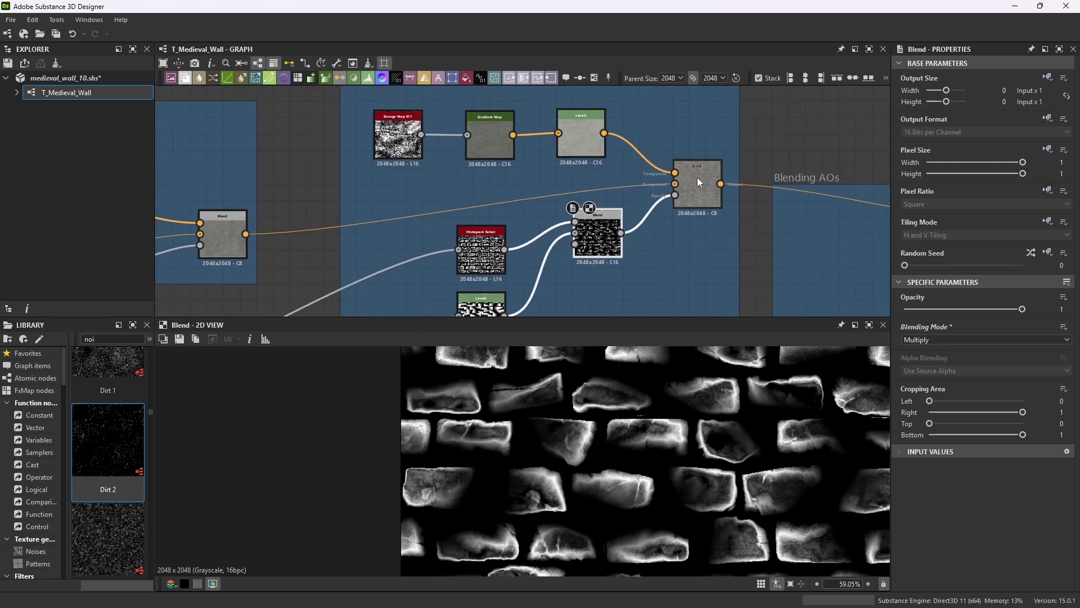
double_click(697, 178)
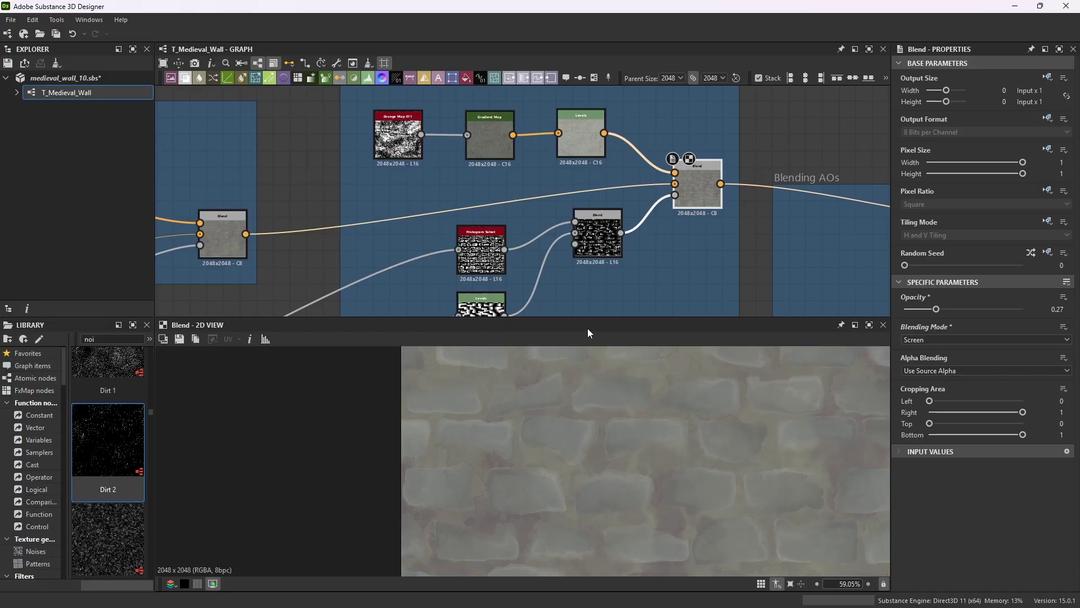
scroll(704, 202, "up", 1)
scroll(703, 202, "up", 2)
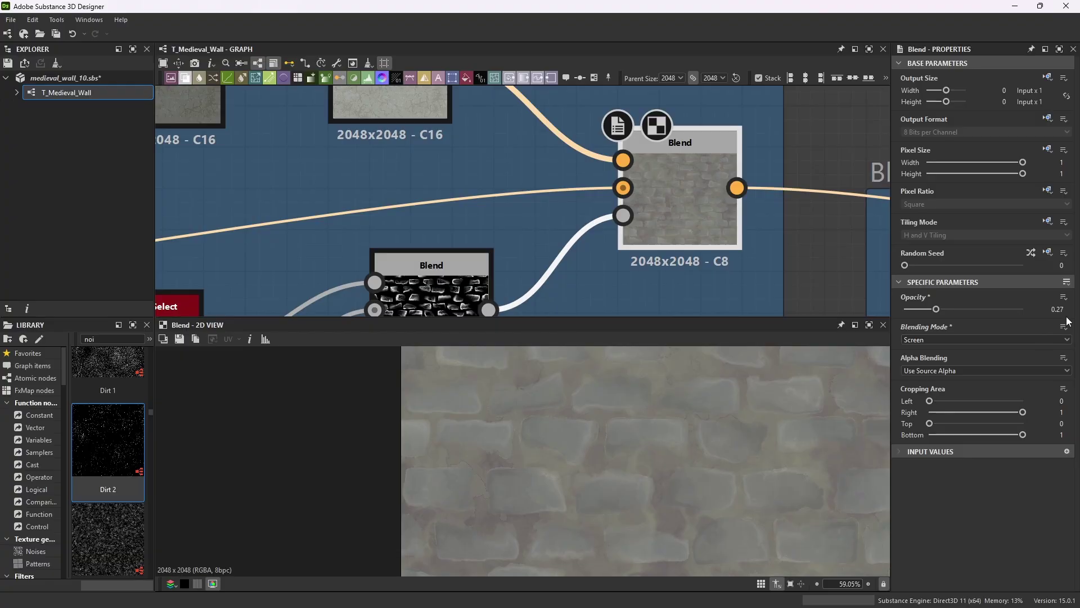
scroll(769, 360, "up", 5)
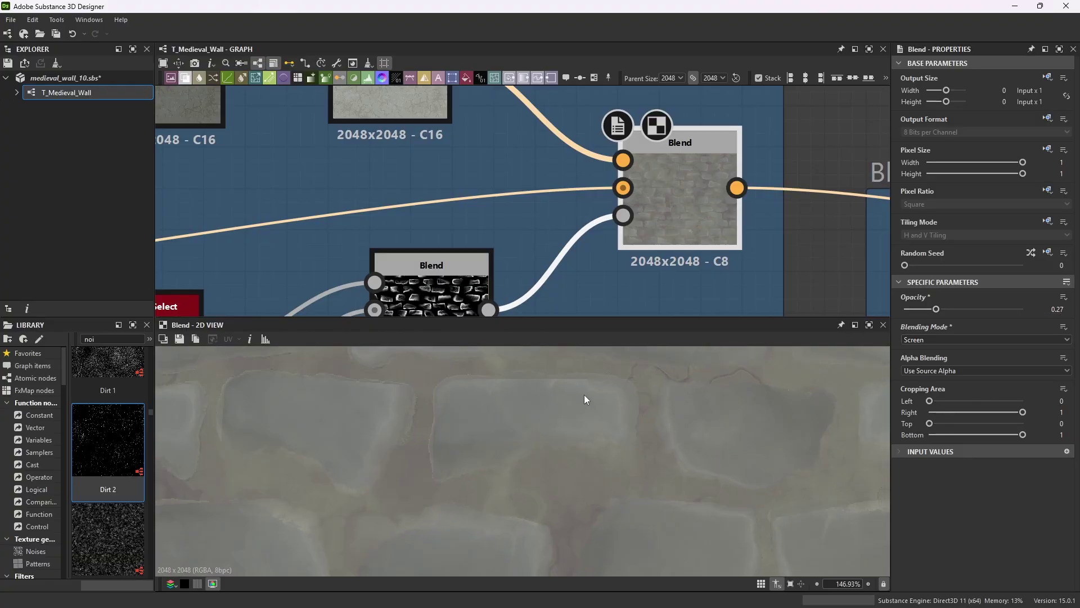
scroll(603, 222, "down", 3)
- Preview the color Levels node feeding the foreground of the final Edge Wear Blend and look over the frame's nodes
left_click(543, 181)
scroll(652, 215, "up", 3)
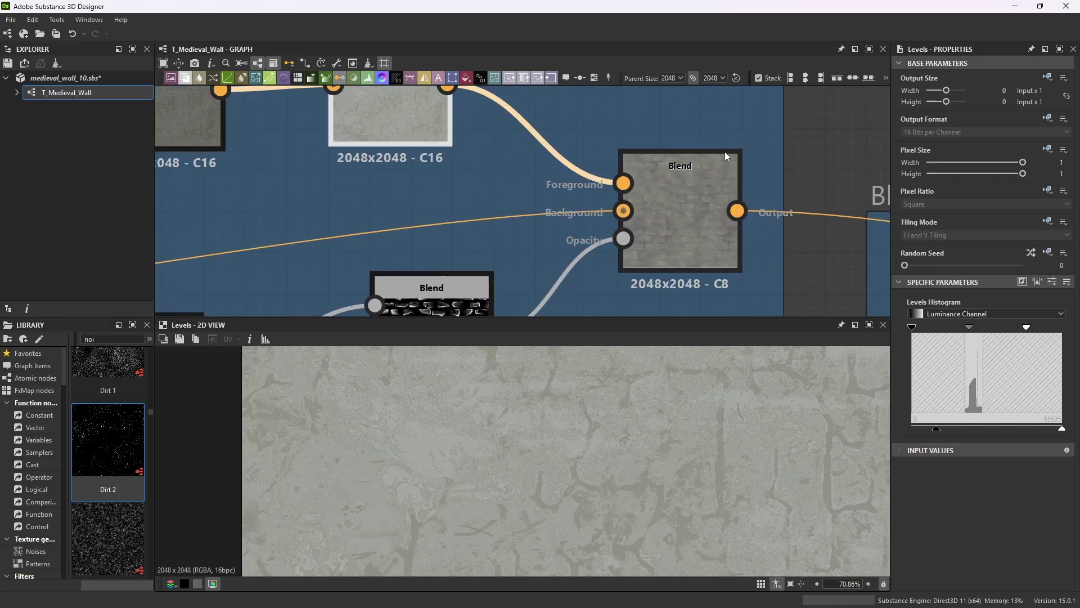
scroll(726, 156, "down", 5)
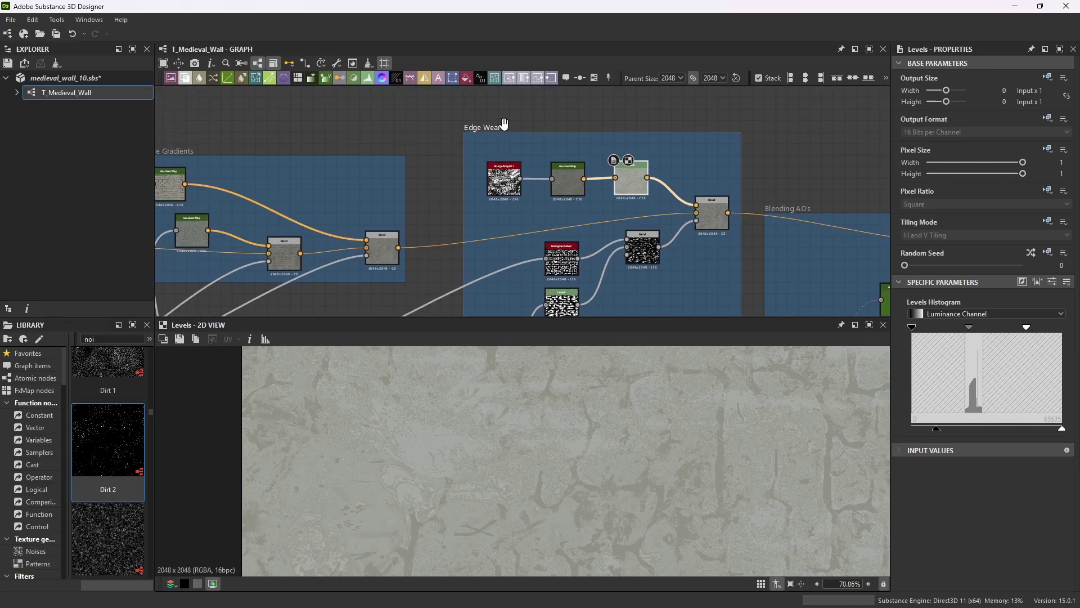
scroll(504, 123, "down", 5)
scroll(613, 165, "up", 3)
scroll(613, 165, "down", 1)
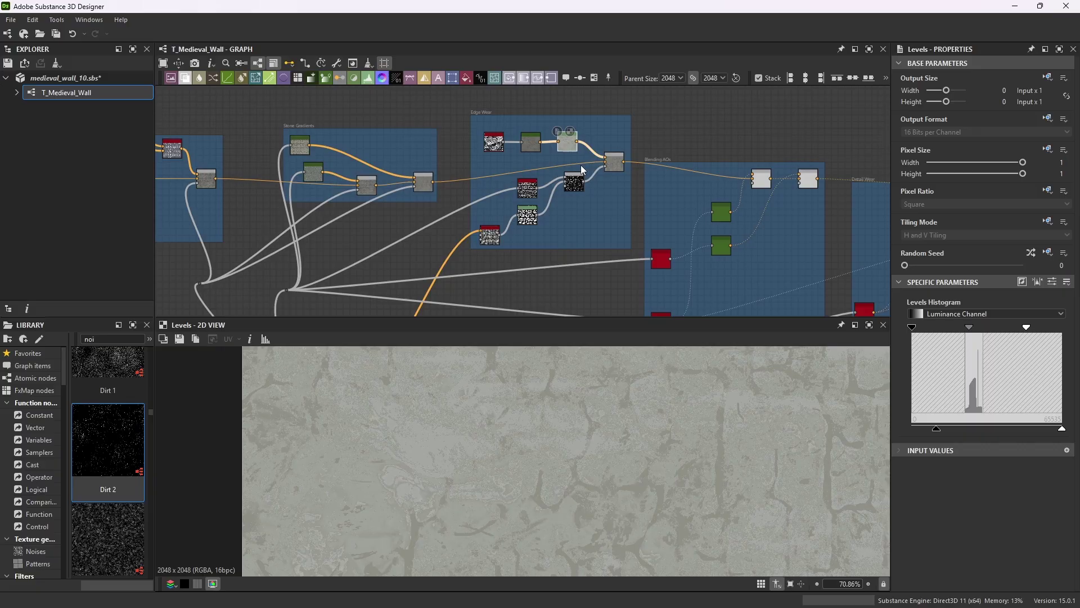
- Preview the final Edge Wear Blend in a maximized 2D view, examine the whole texture, and restore the window layout
left_click(612, 160)
double_click(617, 164)
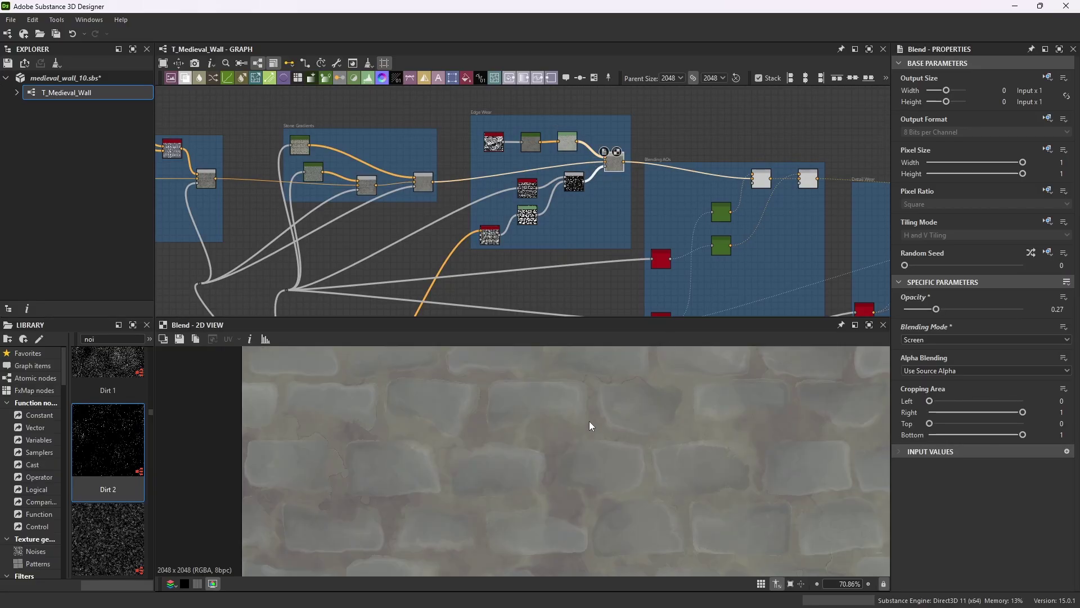
left_click(870, 325)
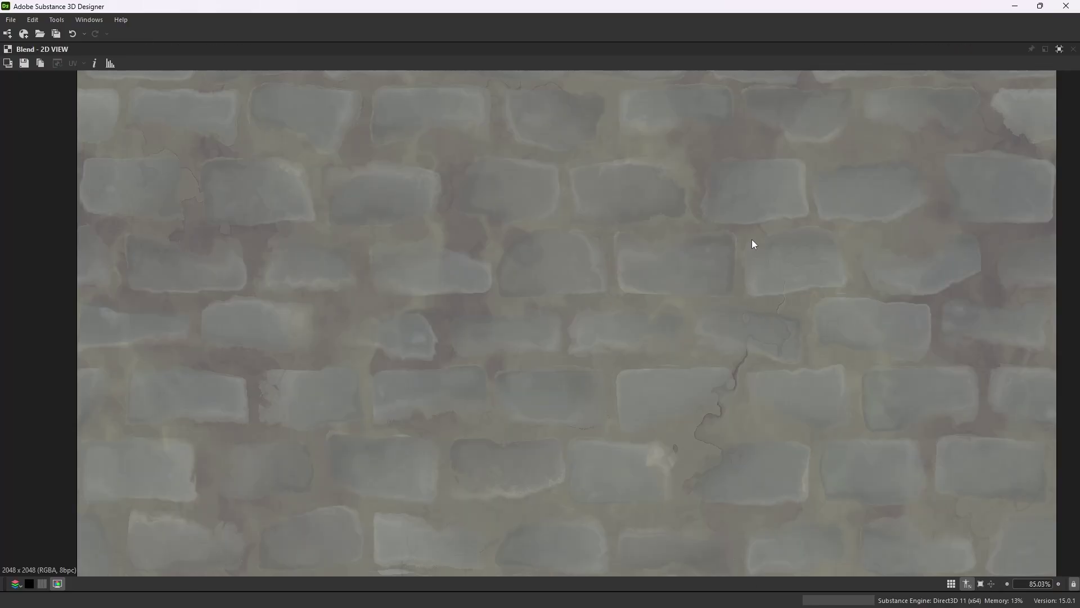
scroll(589, 338, "down", 5)
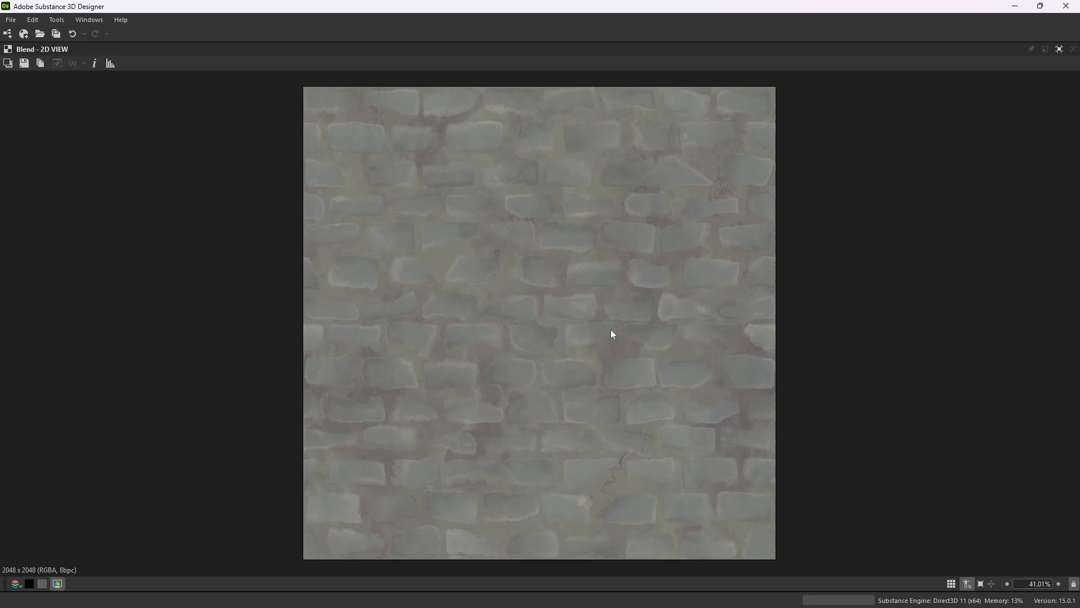
left_click(1059, 49)
- Preview the two color Blend nodes in the Blending AOs frame and check their blending mode and opacity
scroll(625, 117, "up", 3)
left_click(629, 117)
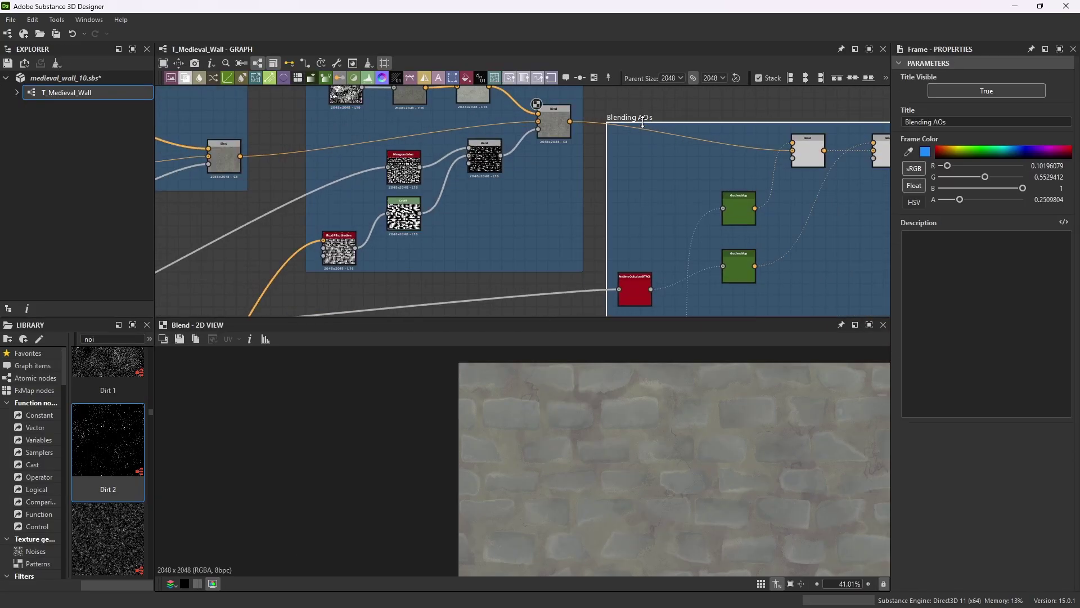
scroll(629, 117, "down", 2)
scroll(760, 153, "up", 2)
left_click(725, 143)
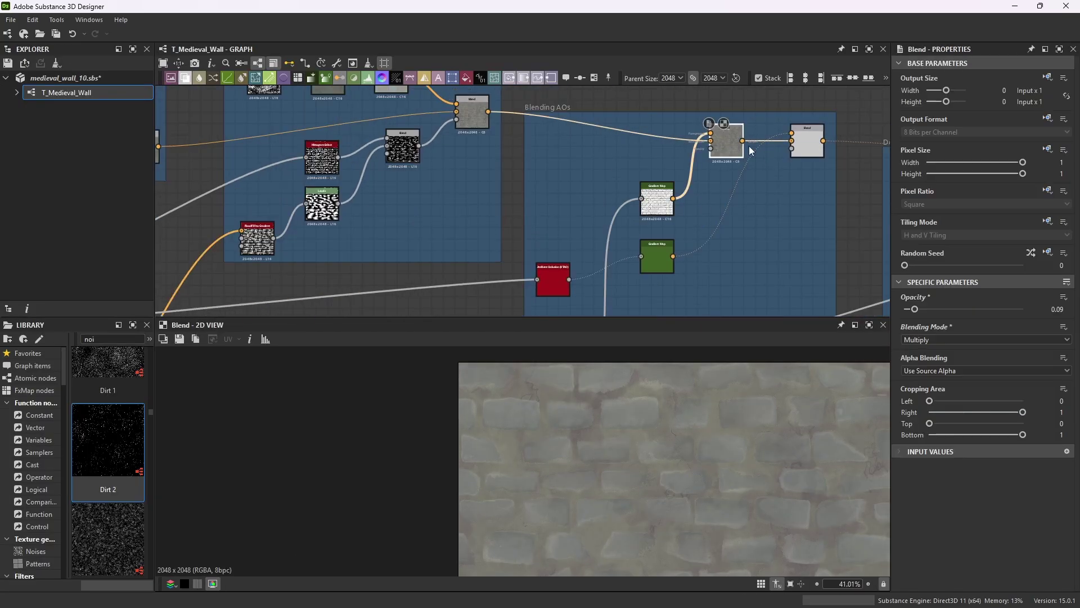
left_click(810, 144)
left_click(726, 143)
scroll(630, 245, "down", 3)
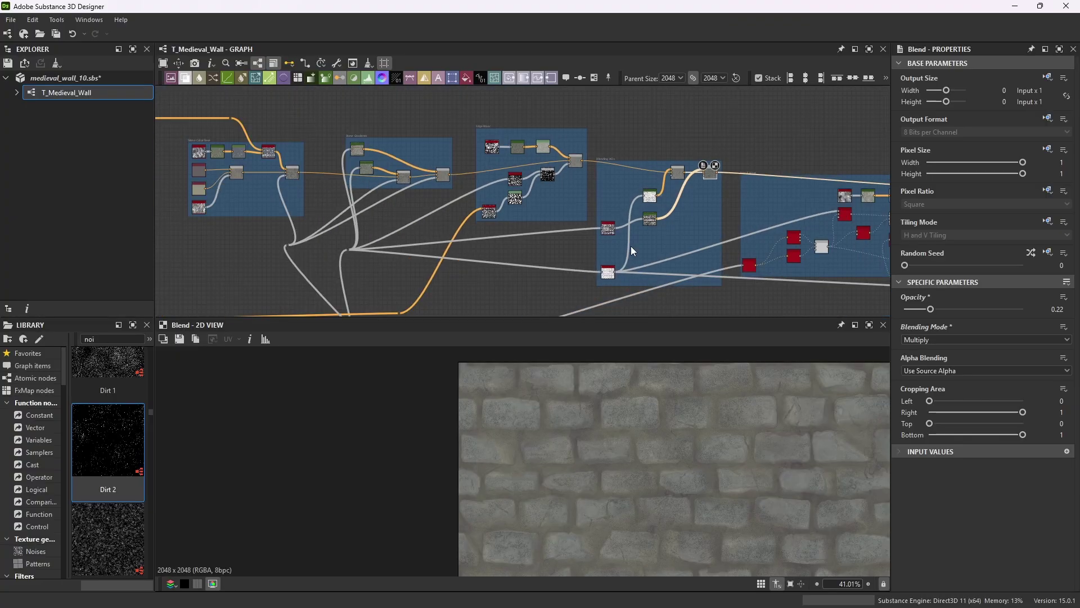
- Select the Ambient Occlusion (HBAO) node and trace the height input of both ambient occlusion nodes back to its source Blend
scroll(630, 265, "up", 3)
scroll(629, 266, "up", 2)
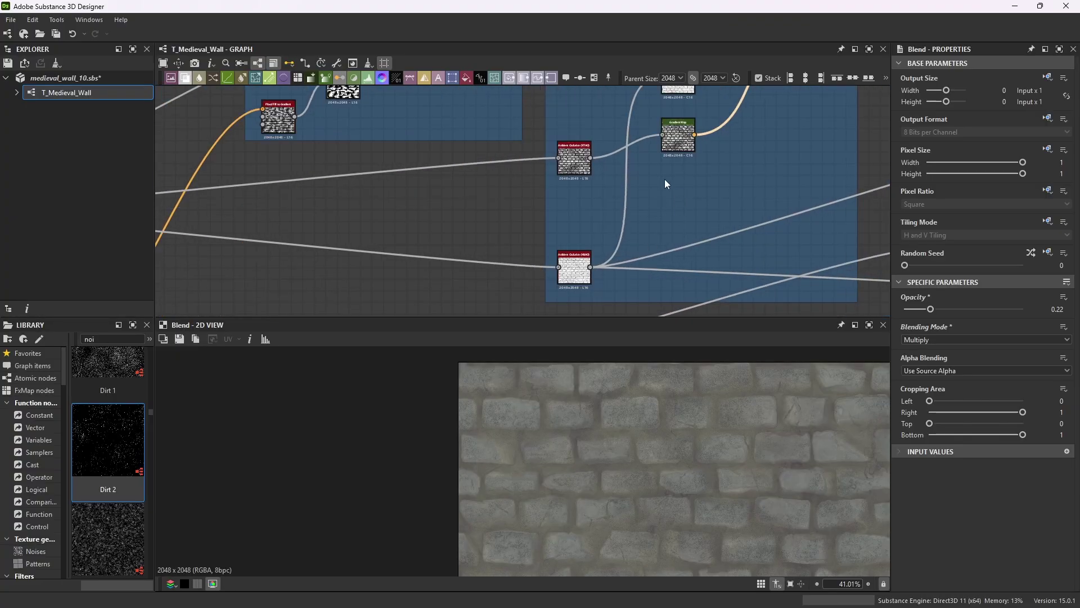
scroll(594, 232, "down", 1)
left_click(618, 232)
scroll(644, 195, "down", 2)
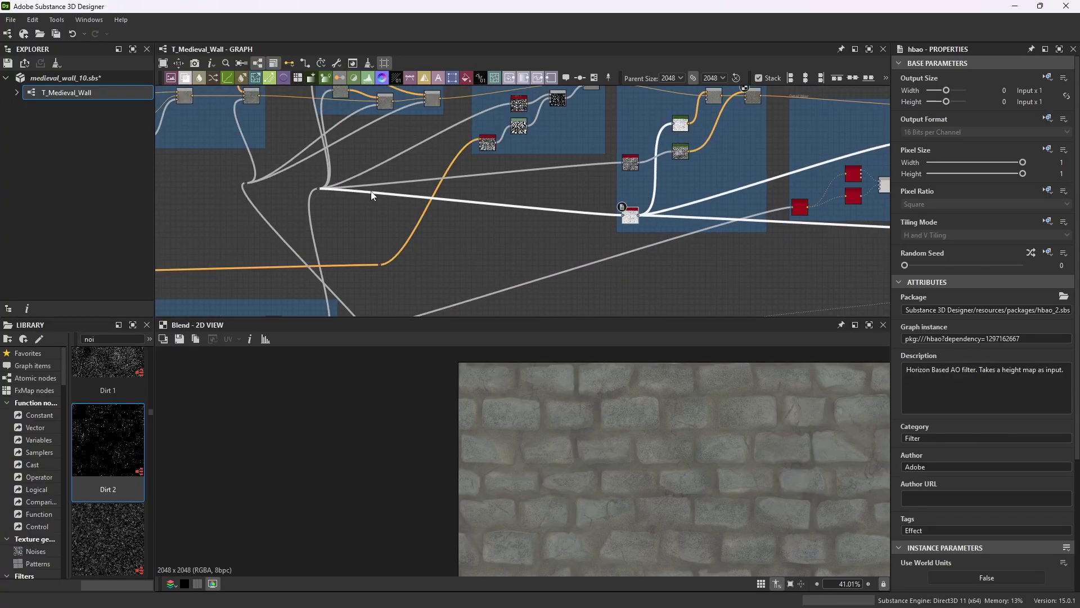
scroll(392, 172, "down", 2)
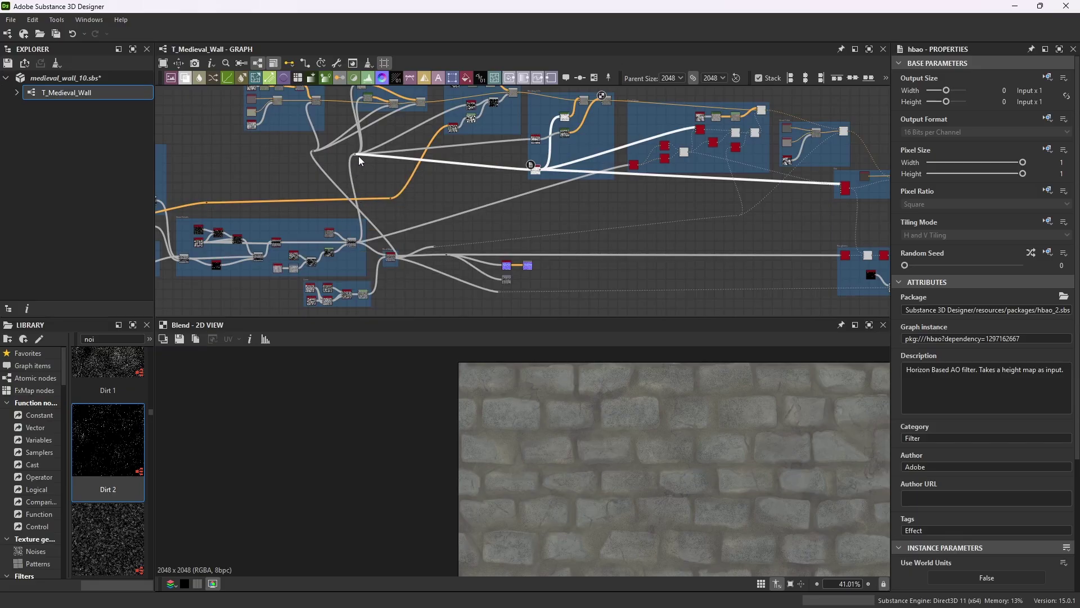
scroll(382, 259, "up", 4)
scroll(407, 251, "down", 5)
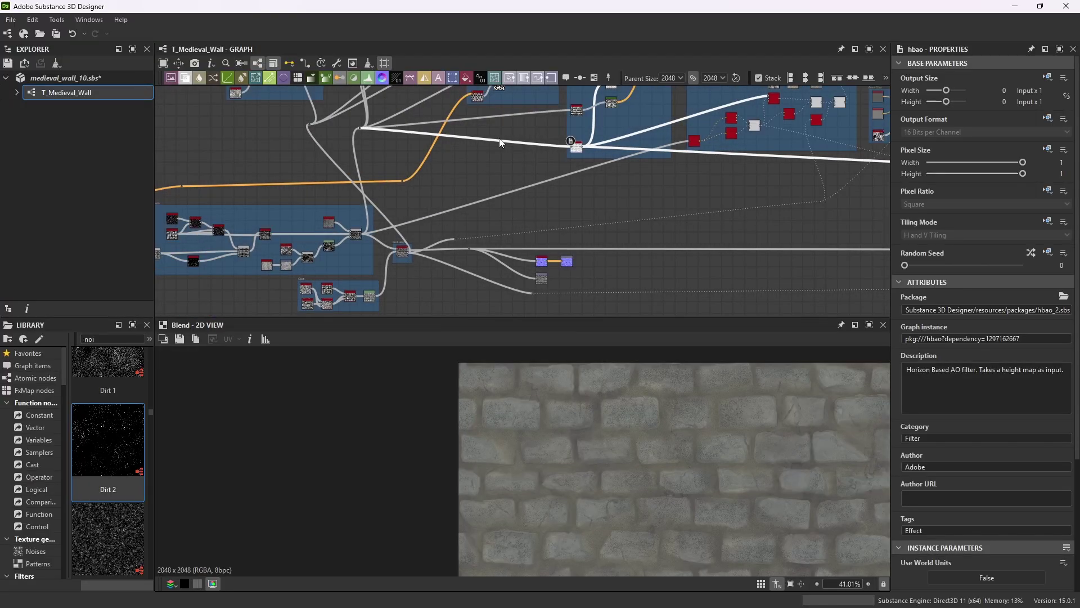
scroll(491, 160, "up", 6)
scroll(538, 138, "up", 4)
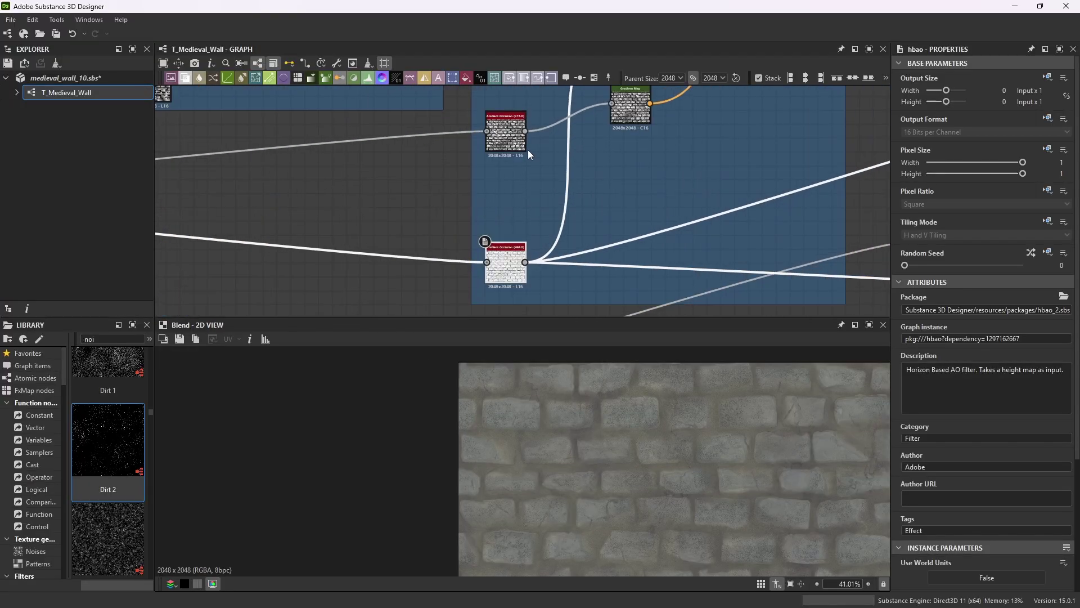
scroll(515, 134, "down", 7)
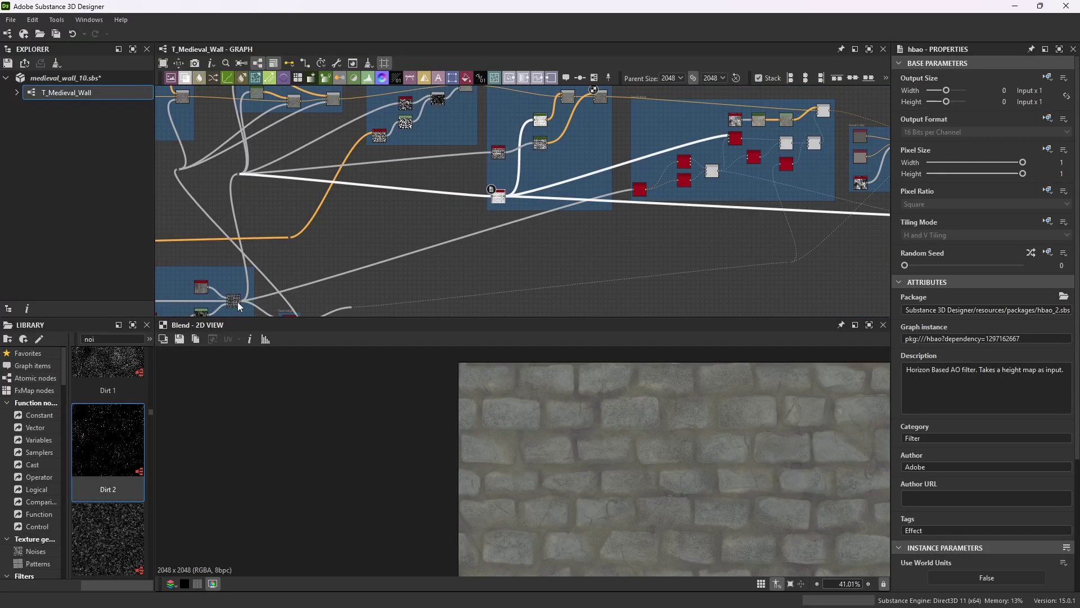
- Follow the connections from the source height Blend back to the ambient occlusion nodes in the Blending AOs frame
scroll(299, 258, "up", 5)
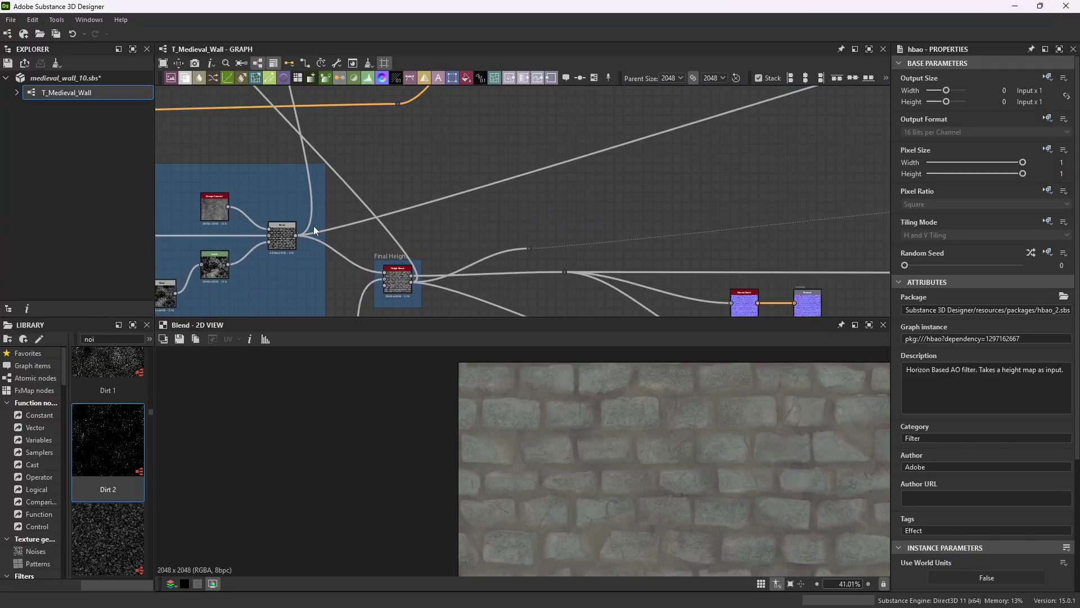
scroll(305, 238, "down", 4)
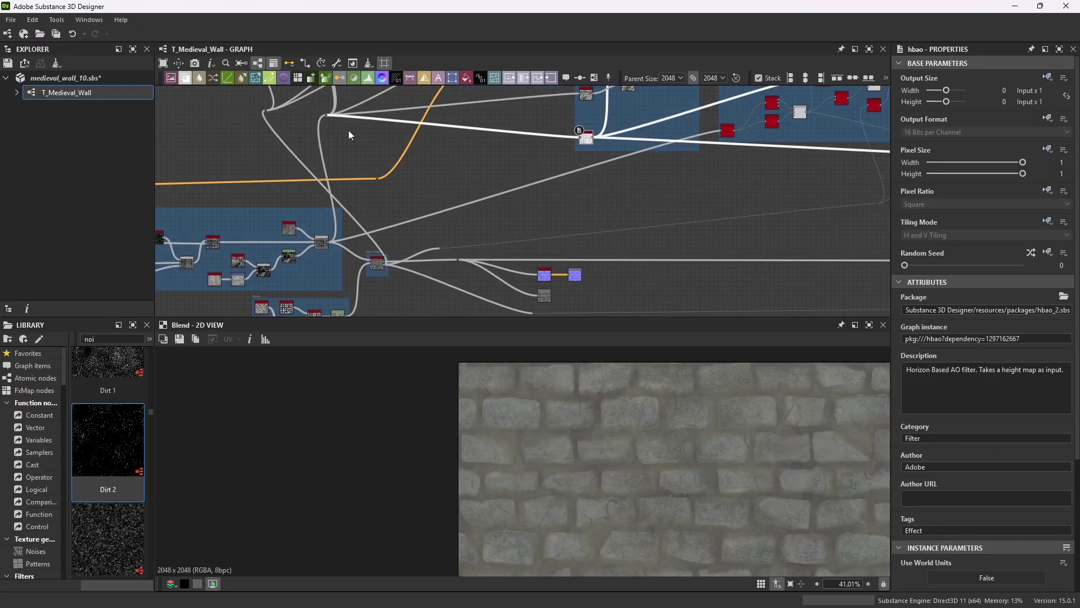
middle_click_drag(349, 135, 262, 201)
scroll(501, 147, "up", 4)
scroll(514, 214, "down", 2)
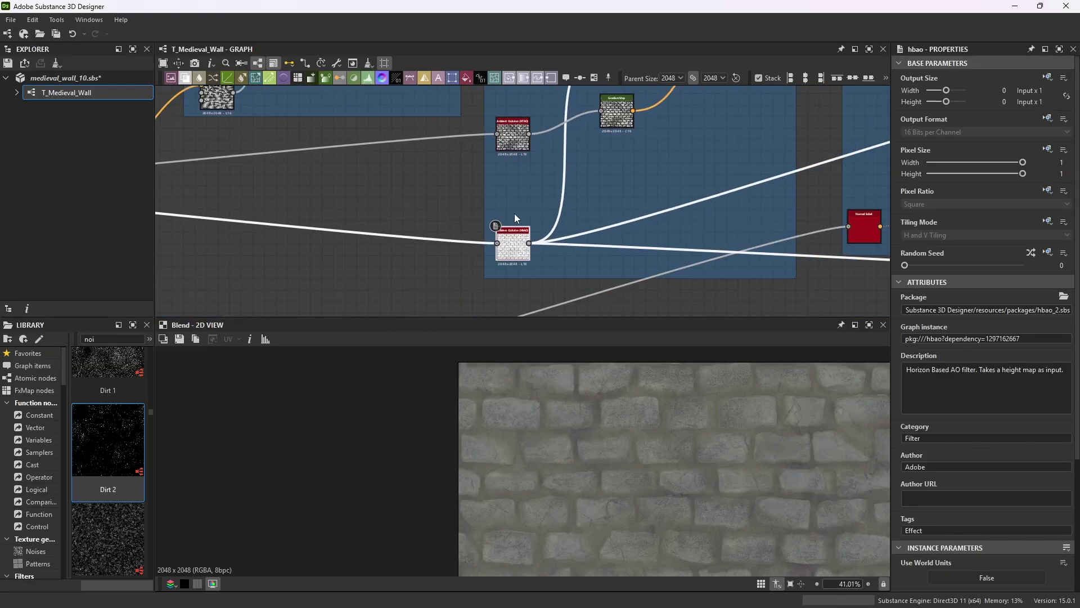
- Preview the Ambient Occlusion (RTAO) node and review its instance parameters
scroll(516, 146, "up", 6)
left_click(521, 194)
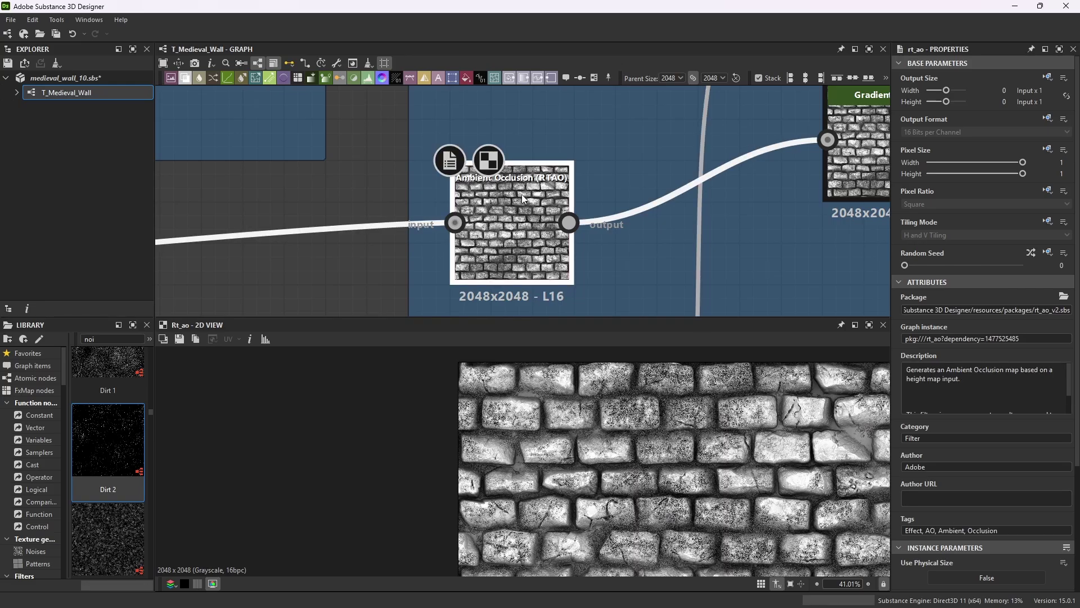
scroll(988, 471, "down", 3)
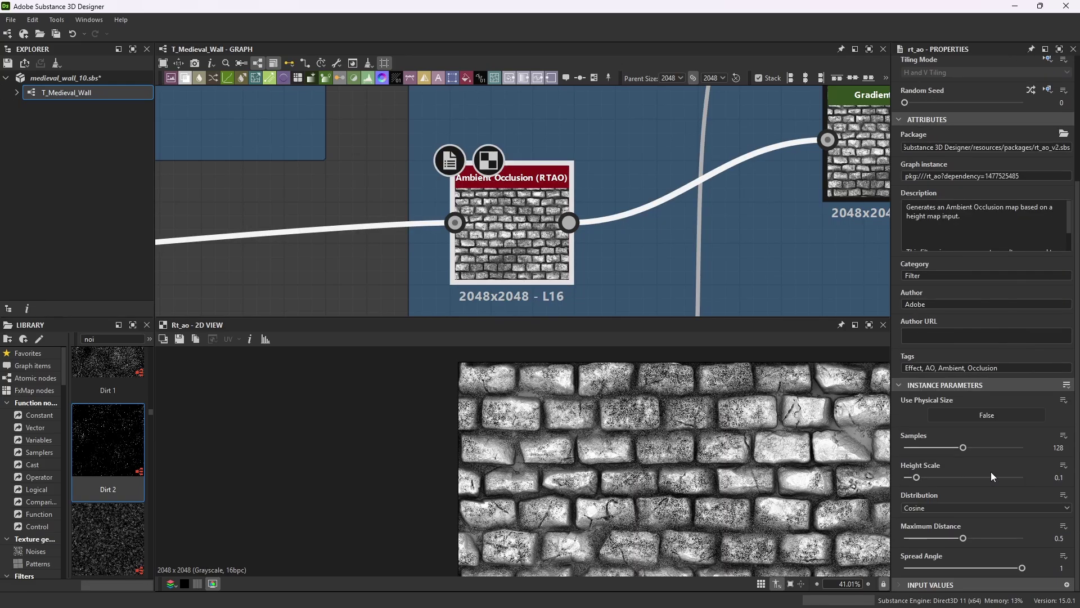
scroll(562, 226, "down", 5)
scroll(559, 261, "up", 3)
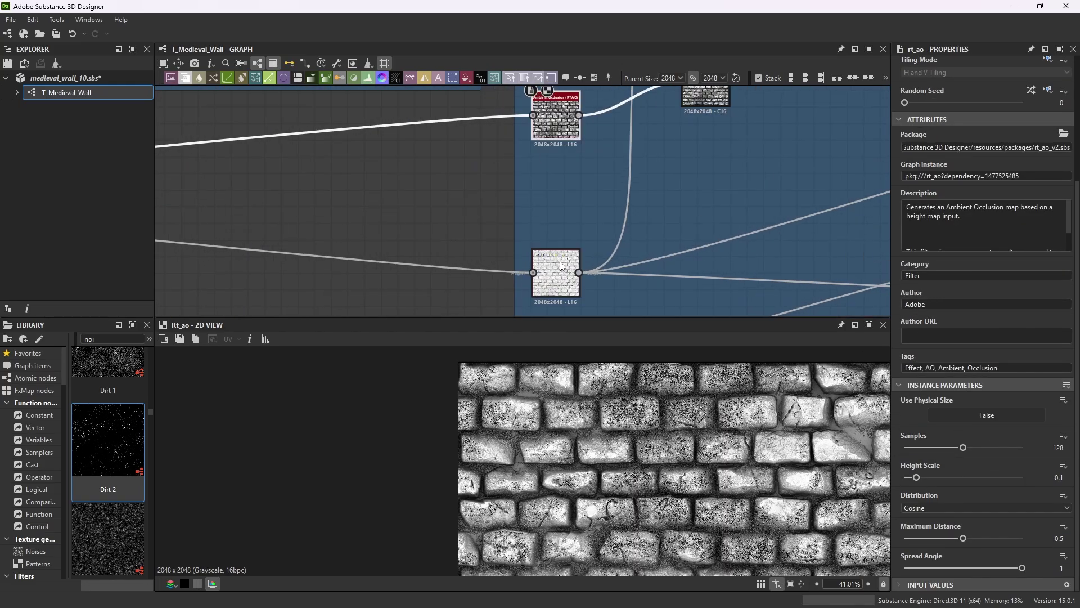
- Preview the Ambient Occlusion (HBAO) node and check its height depth, radius and quality settings
left_click(558, 261)
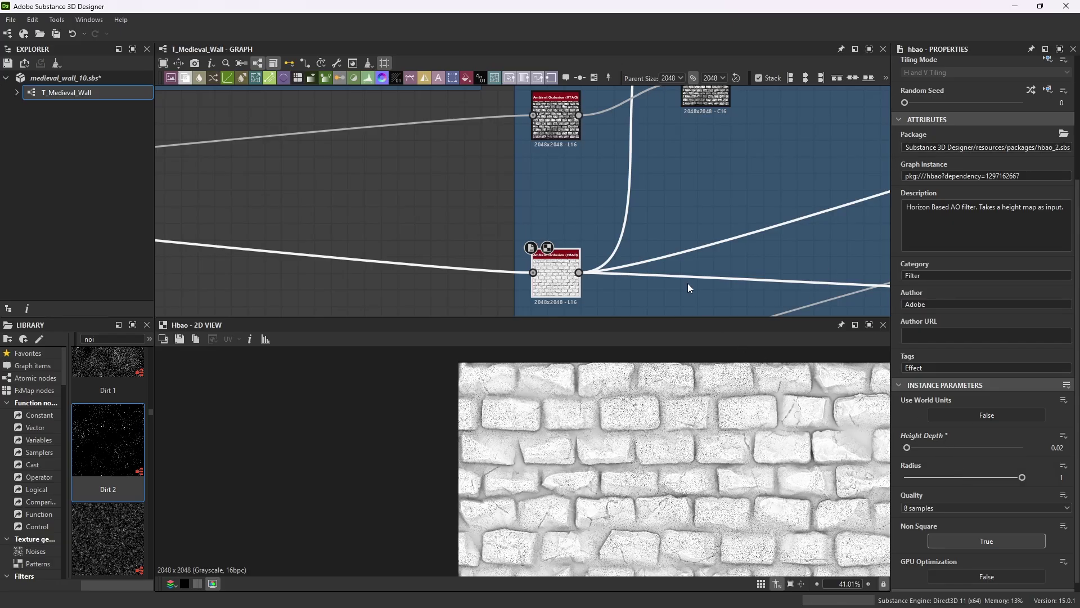
scroll(689, 287, "down", 3)
scroll(686, 205, "down", 2)
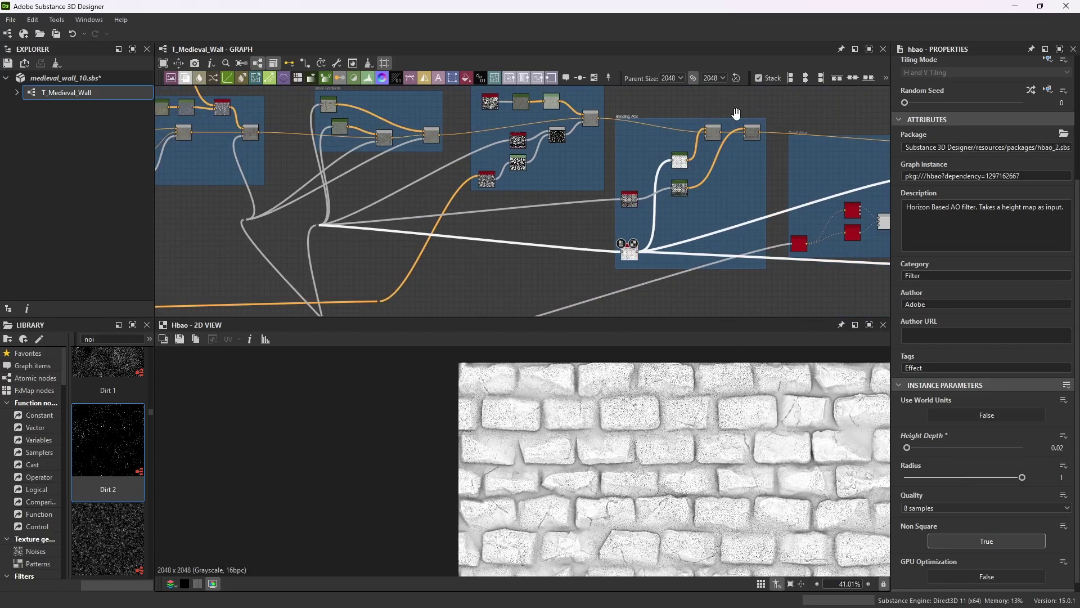
- Preview both Gradient Map nodes in the Blending AOs frame and compare the two ambient occlusion maps
scroll(685, 206, "up", 3)
scroll(643, 231, "up", 1)
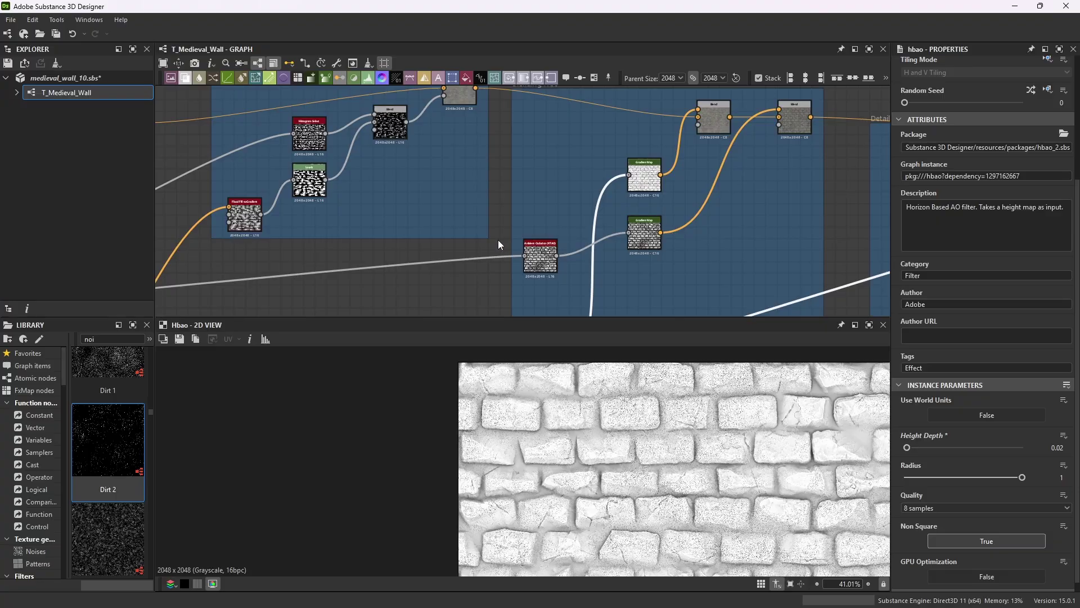
scroll(644, 232, "down", 2)
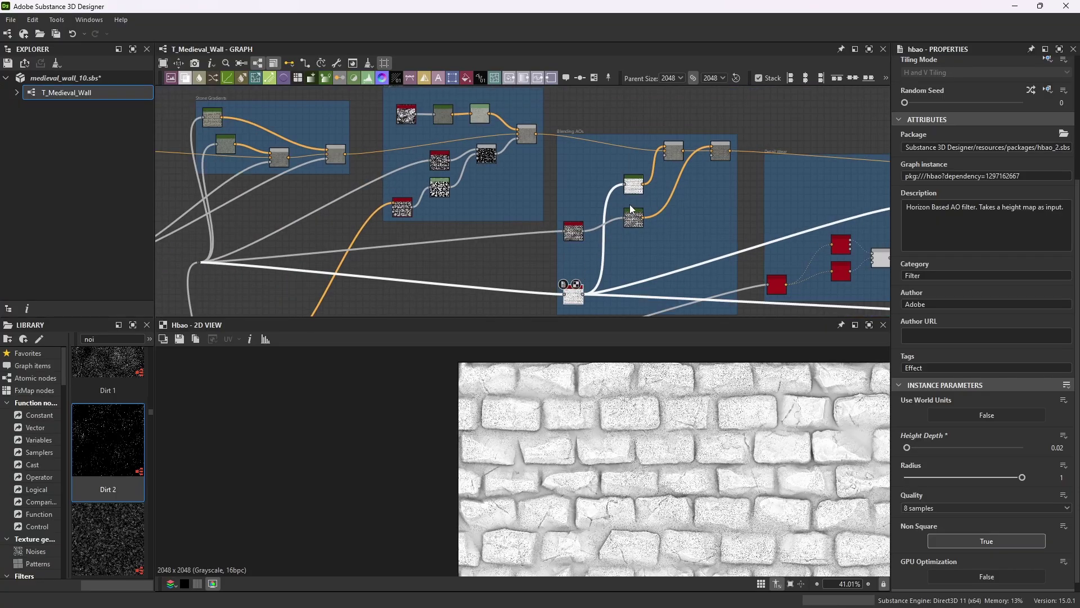
scroll(602, 223, "up", 2)
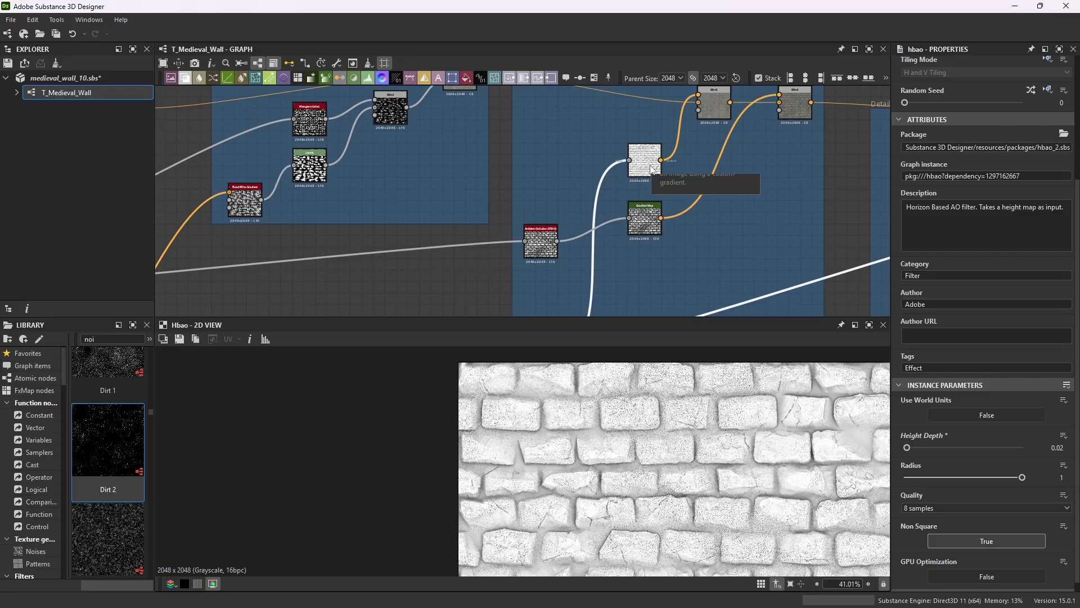
left_click(647, 180)
left_click(650, 222)
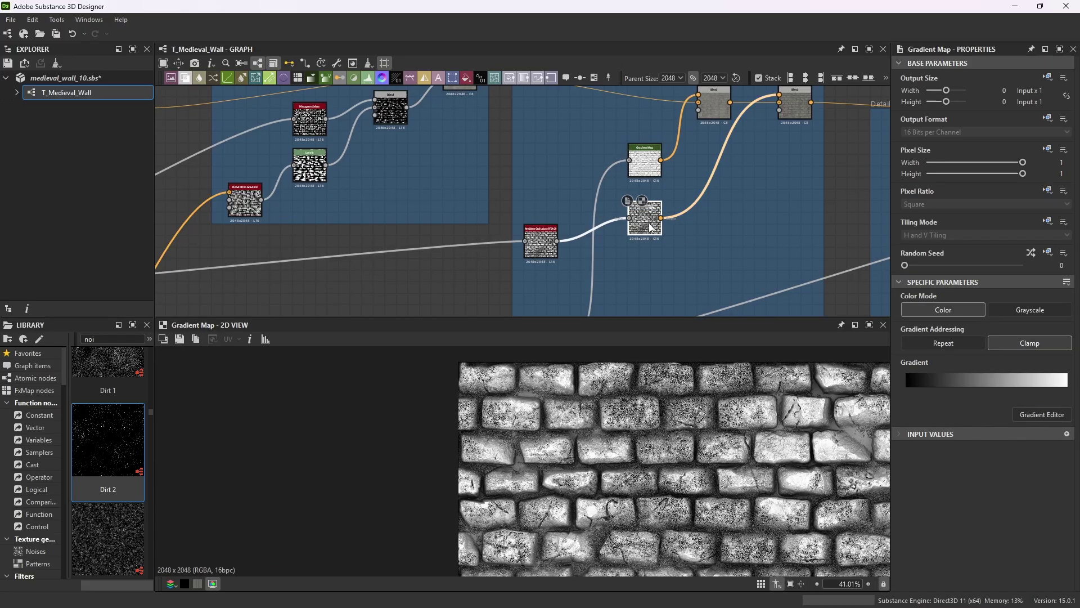
left_click(646, 163)
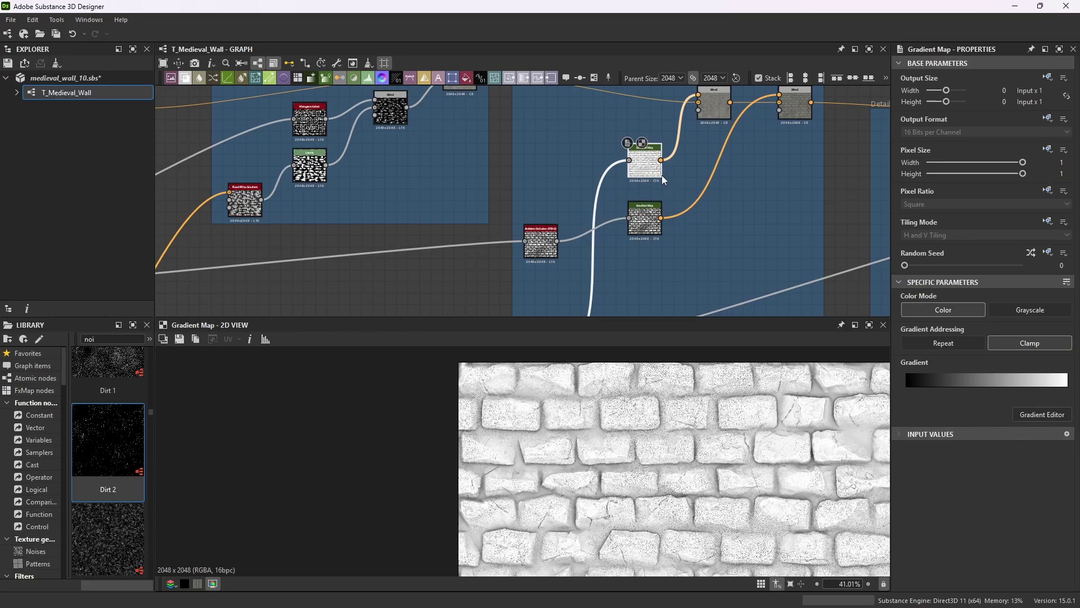
- Compare the first Blend in the Blending AOs frame with the preceding Edge Wear Blend in the 2D view
scroll(597, 210, "down", 3)
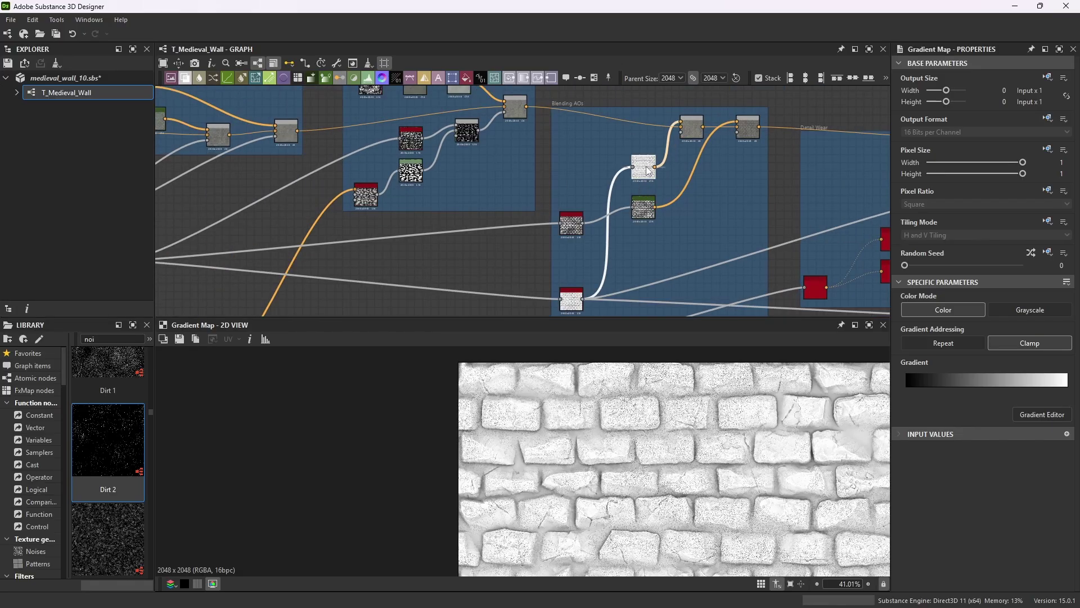
scroll(617, 203, "up", 3)
scroll(703, 115, "down", 3)
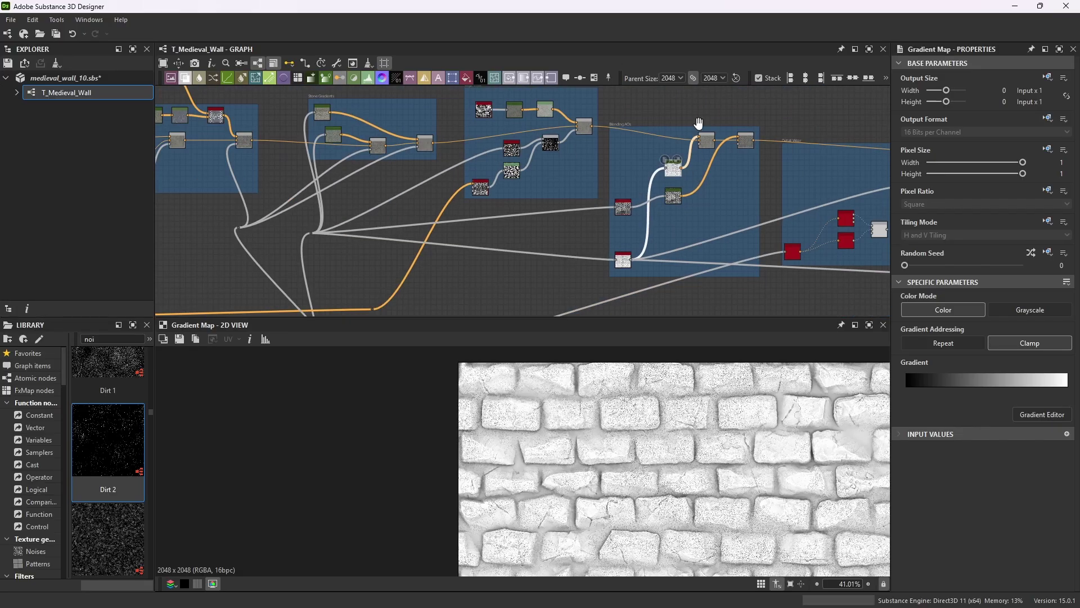
scroll(713, 165, "up", 5)
left_click(713, 163)
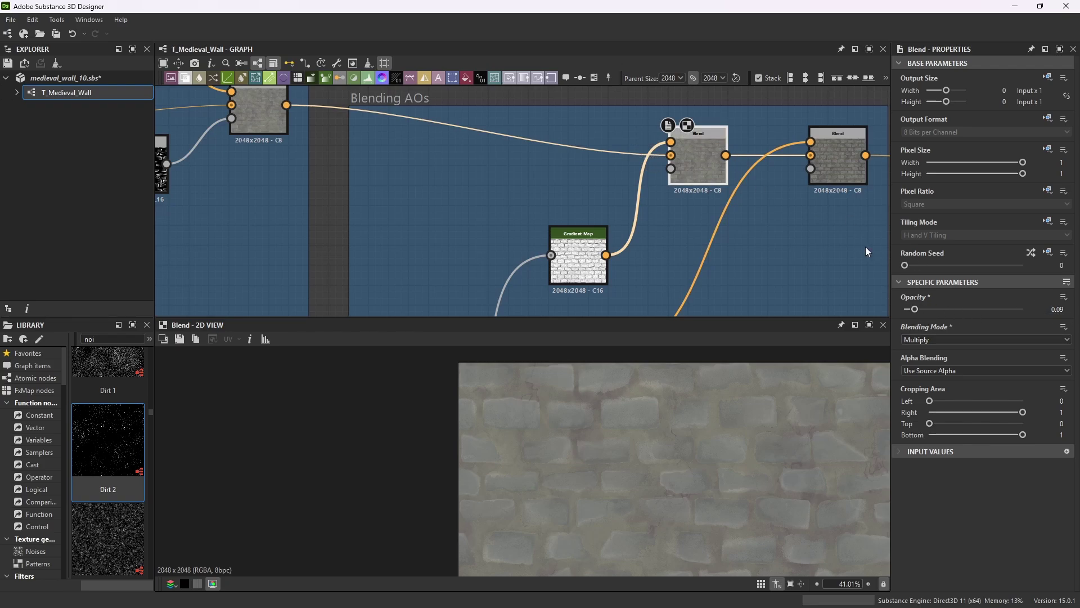
left_click(254, 115)
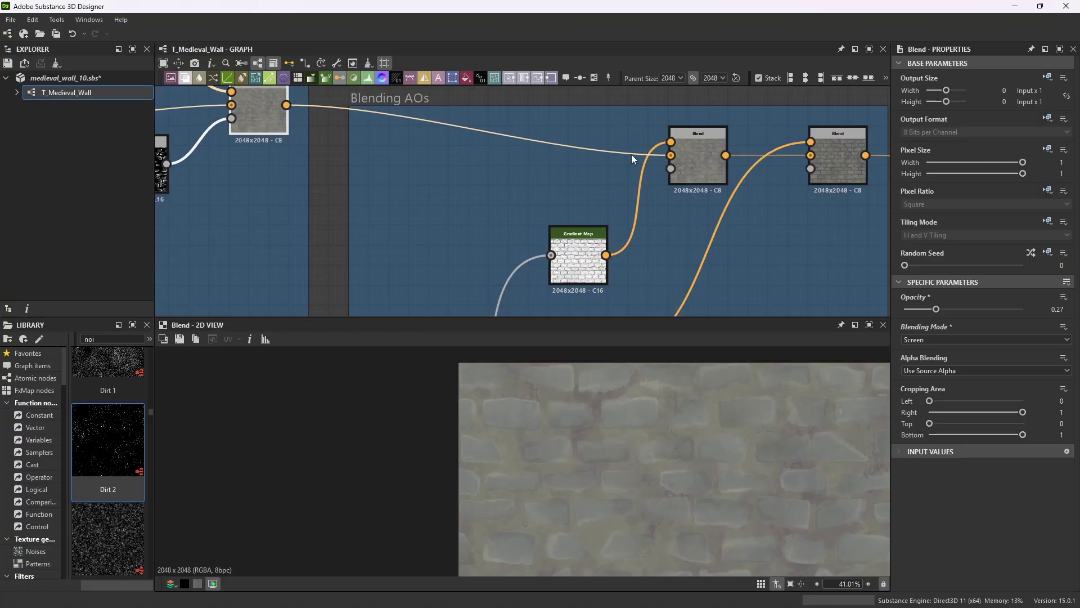
left_click(694, 167)
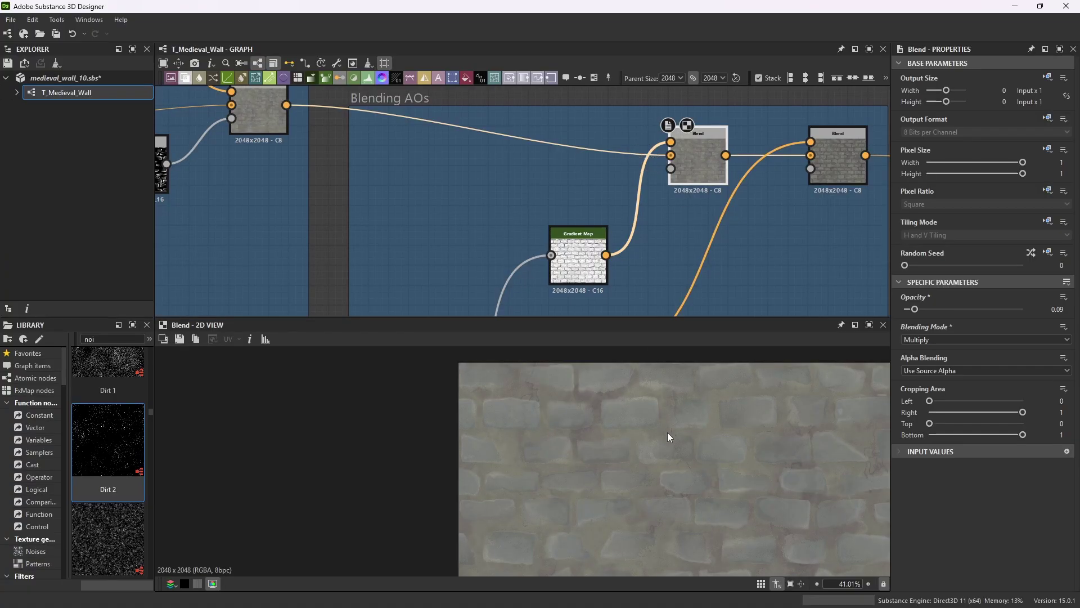
- Locate the Ambient Occlusion (RTAO) node and preview the Gradient Map it feeds
scroll(644, 202, "down", 4)
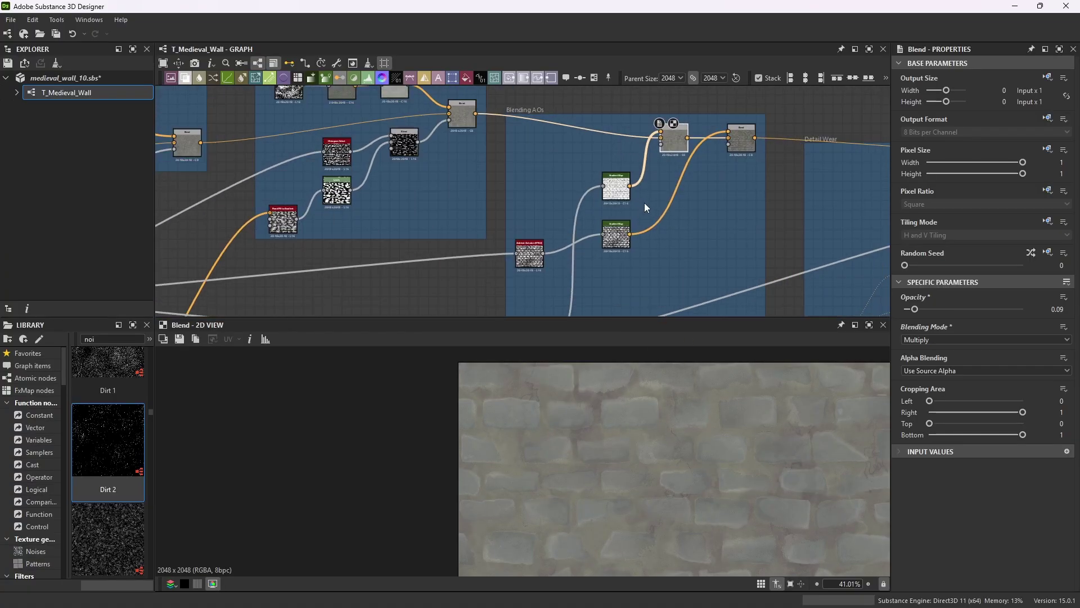
scroll(636, 231, "down", 2)
scroll(660, 215, "up", 2)
scroll(661, 215, "down", 2)
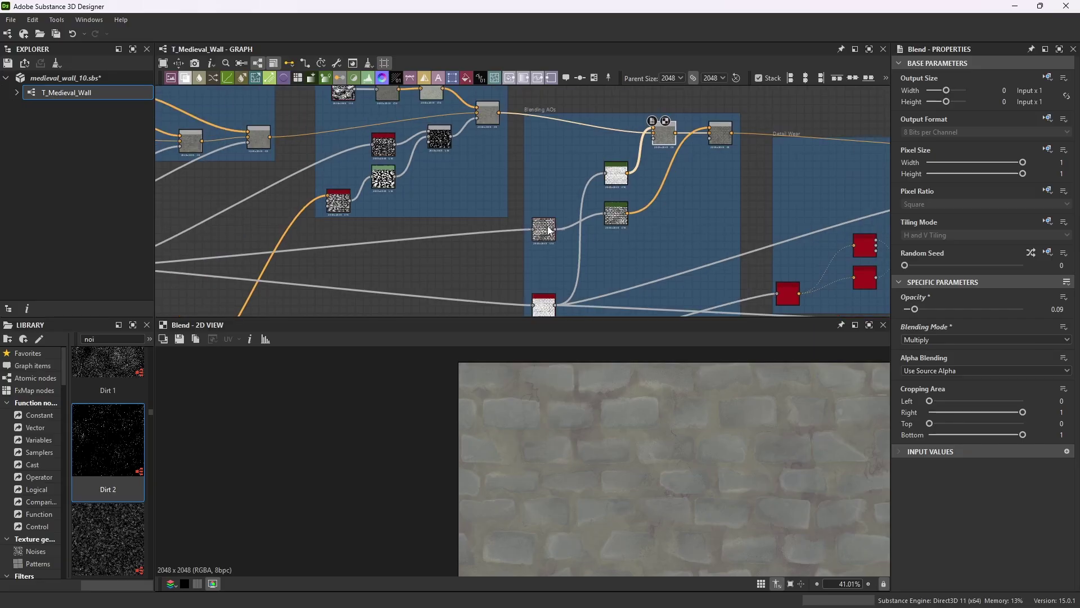
scroll(539, 225, "up", 5)
scroll(522, 221, "up", 2)
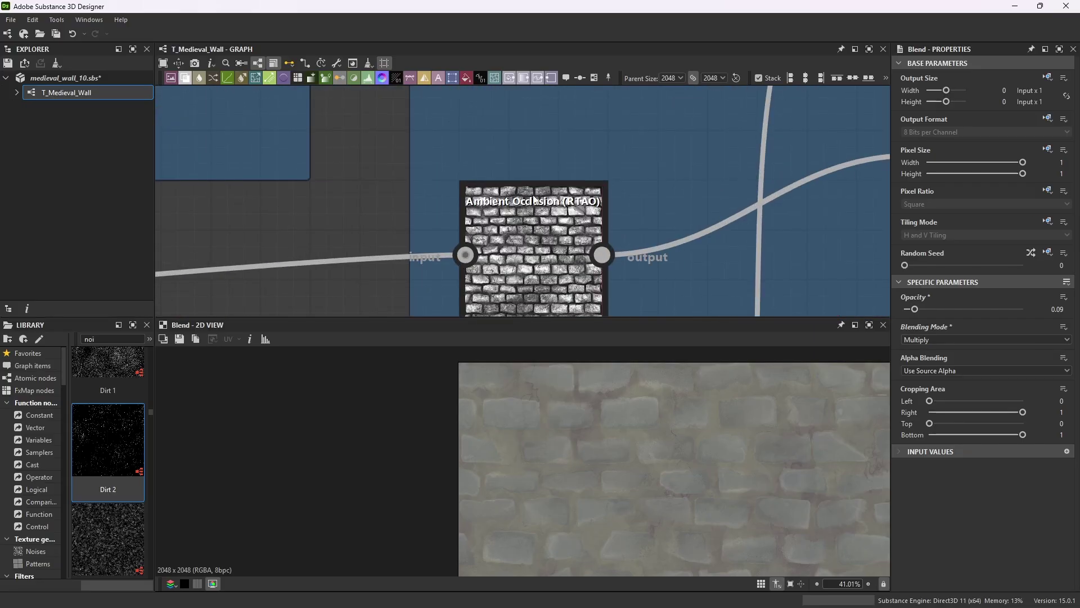
scroll(652, 199, "down", 3)
scroll(688, 188, "up", 3)
left_click(689, 188)
scroll(662, 190, "down", 2)
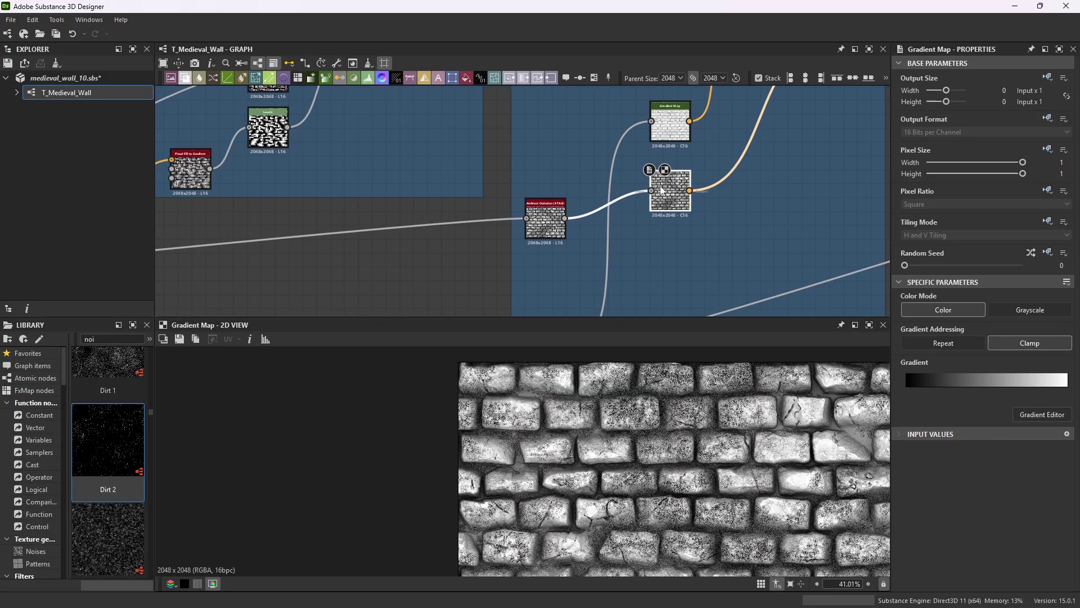
- Preview the second Blend in the Blending AOs frame and compare it with the first one
scroll(661, 190, "down", 3)
scroll(739, 153, "up", 4)
left_click(725, 155)
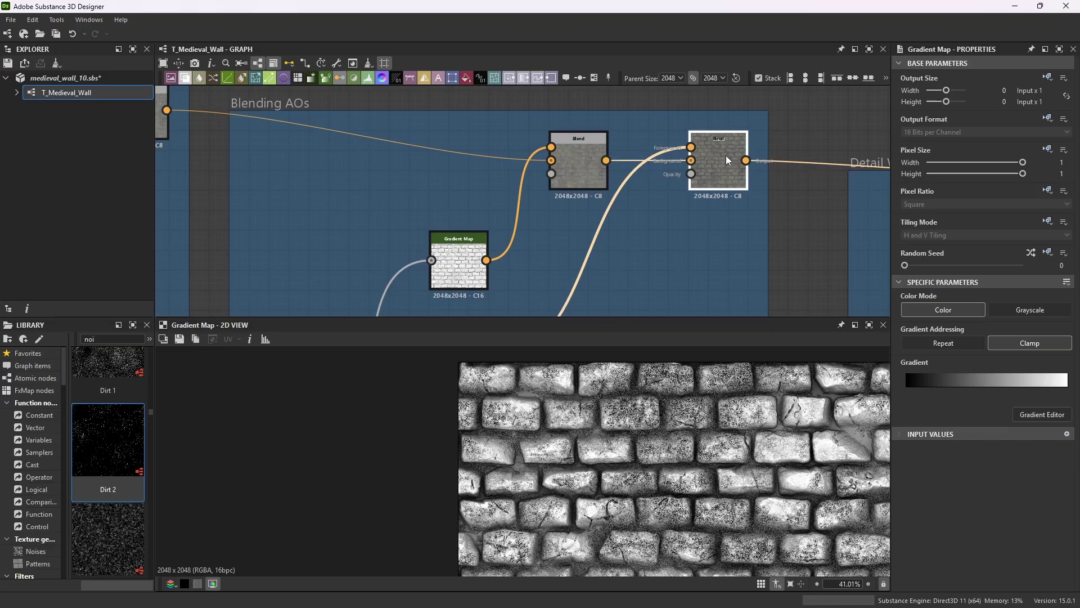
scroll(725, 155, "up", 2)
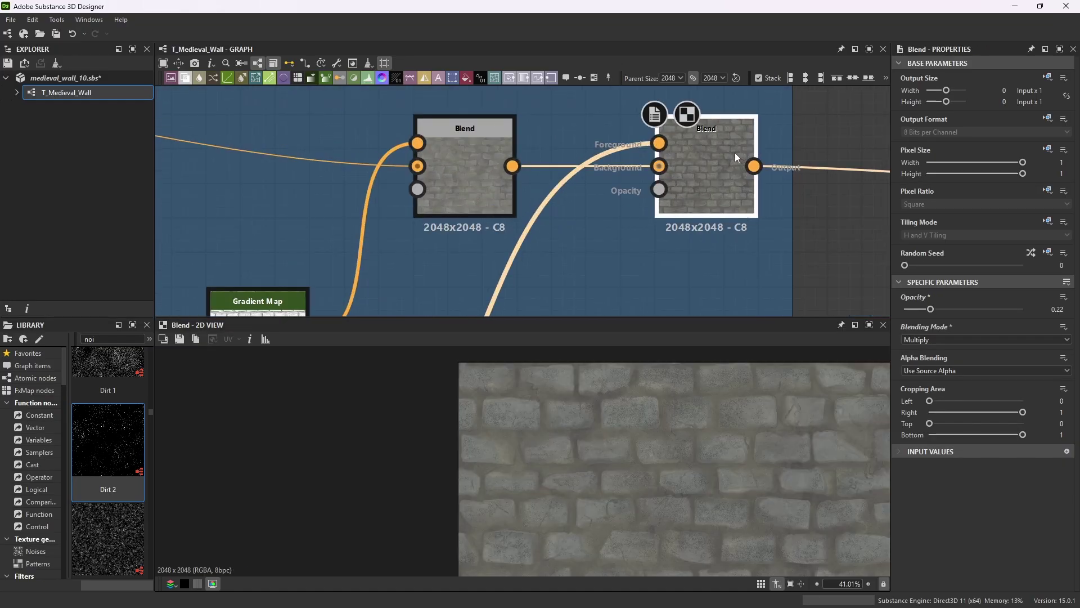
left_click(461, 180)
left_click(704, 193)
- Examine the fine ambient occlusion detail on the bricks of the second Blend's texture up close
scroll(627, 411, "up", 5)
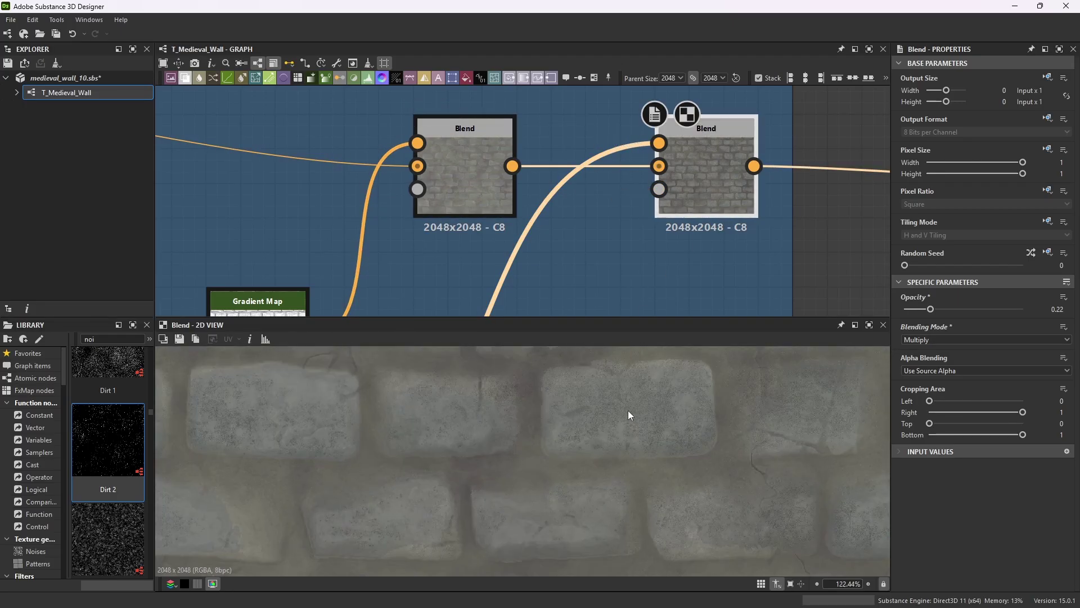
scroll(627, 410, "up", 3)
scroll(534, 408, "up", 2)
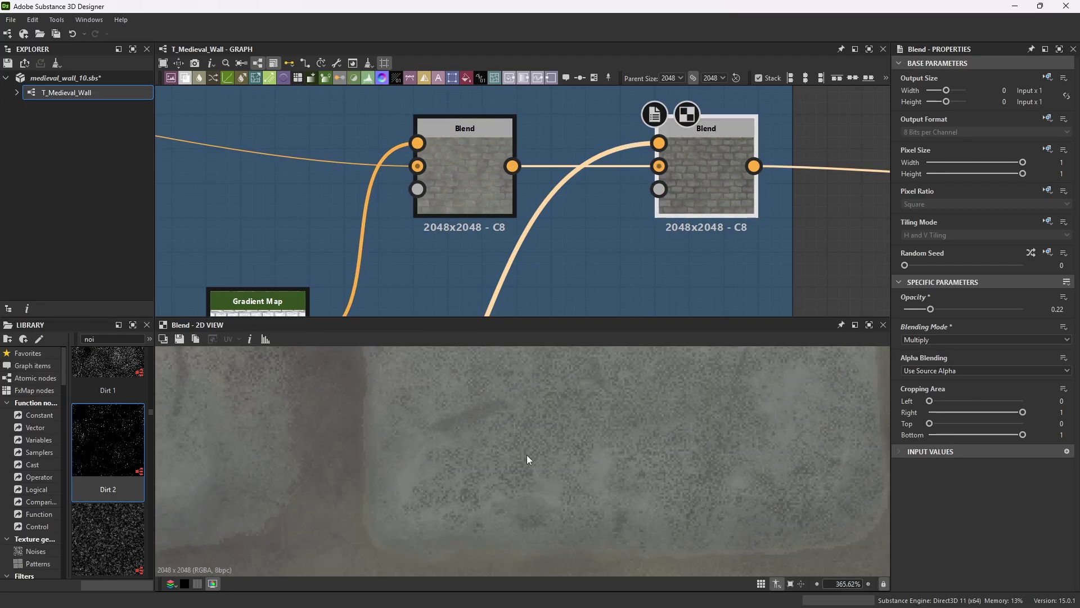
scroll(649, 377, "down", 4)
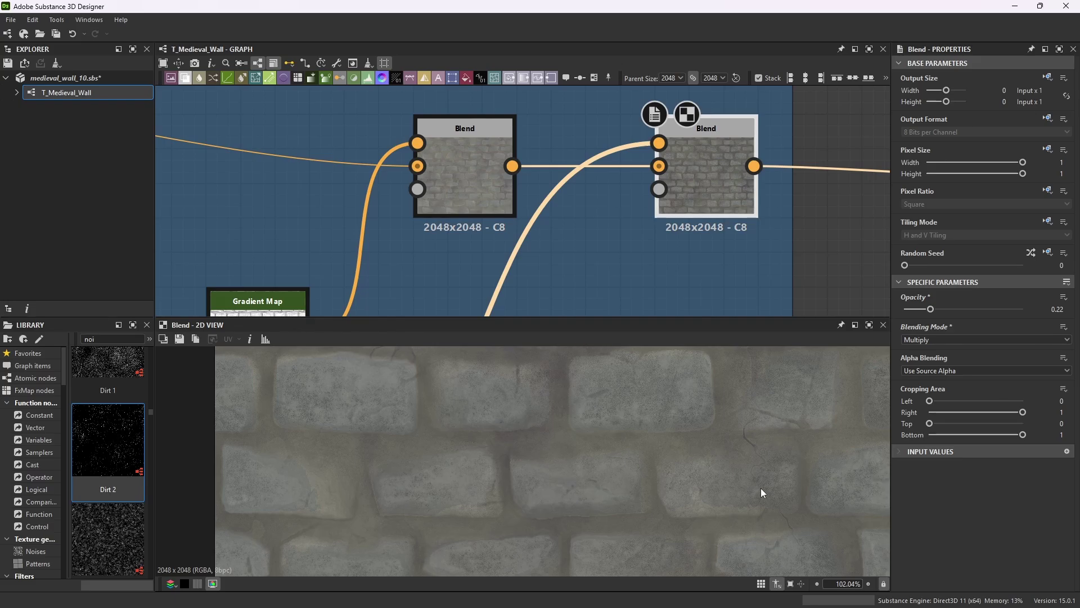
scroll(650, 442, "down", 2)
- Review the Blending AOs chain from the ambient occlusion nodes through the Gradient Maps to the two Blends
scroll(558, 158, "down", 6)
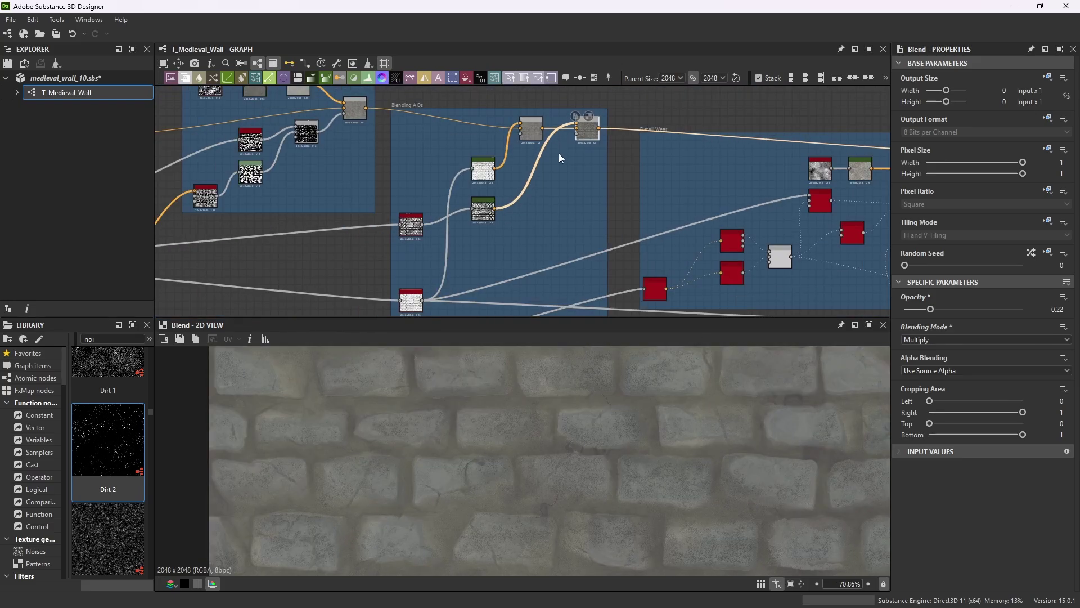
scroll(559, 158, "up", 4)
middle_click_drag(555, 163, 529, 117)
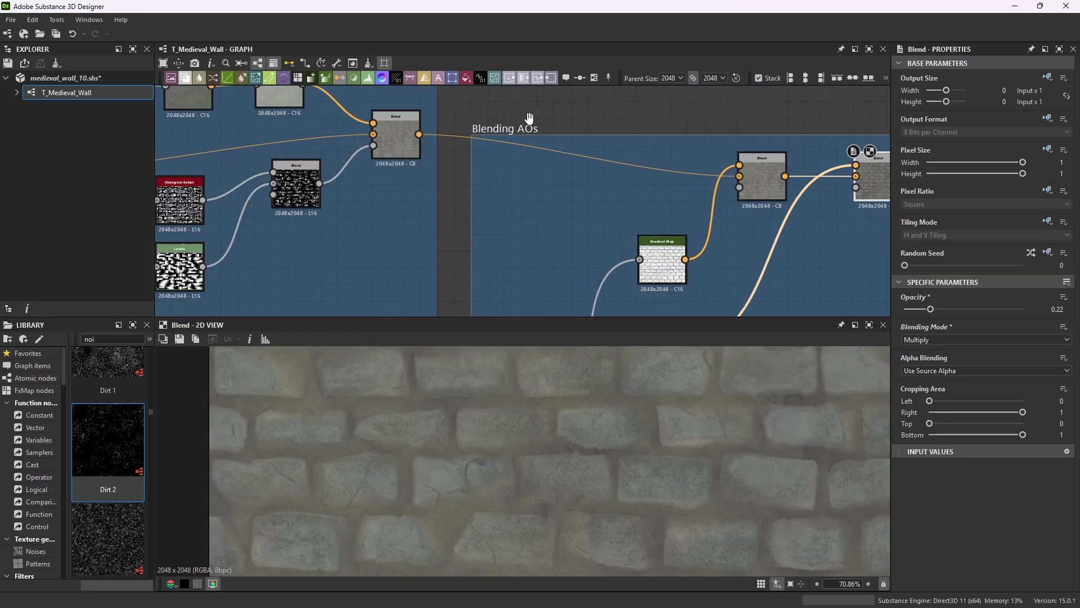
scroll(532, 258, "down", 3)
scroll(537, 258, "up", 2)
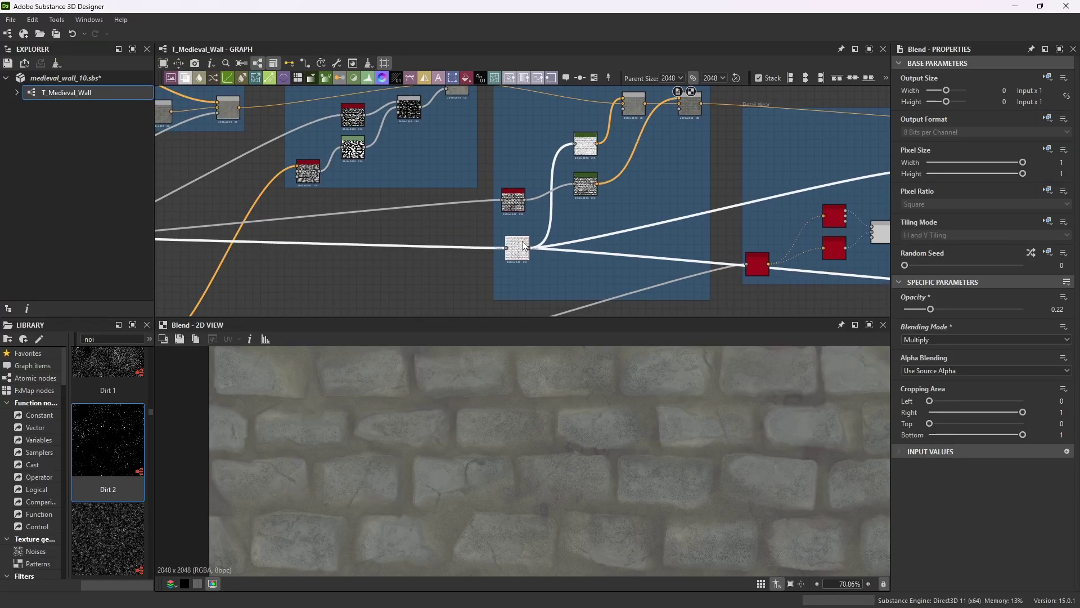
scroll(523, 243, "up", 4)
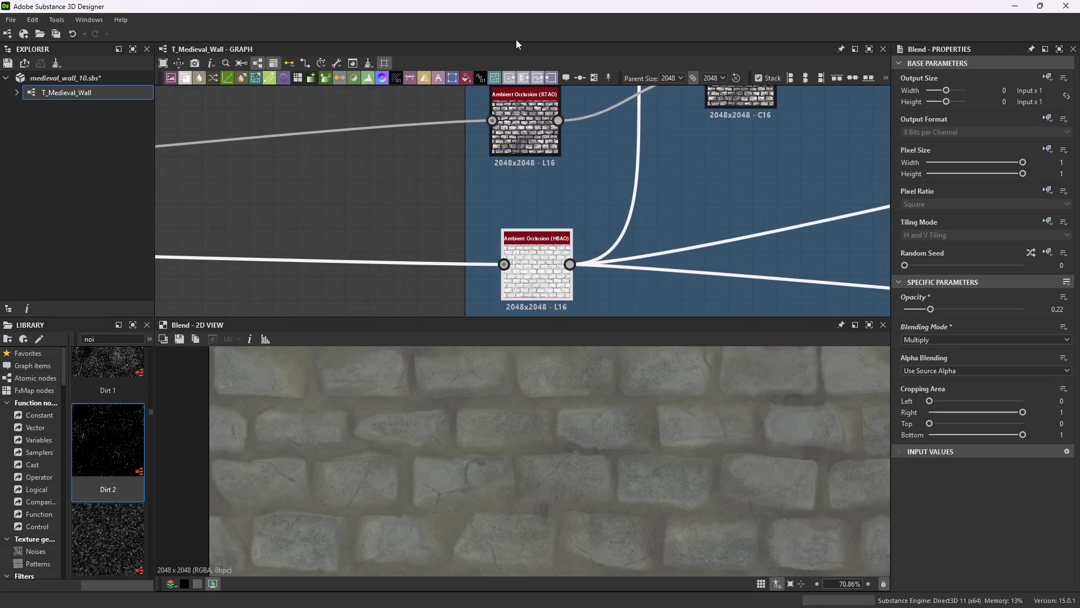
scroll(540, 242, "down", 2)
middle_click_drag(657, 132, 659, 191)
scroll(659, 190, "up", 4)
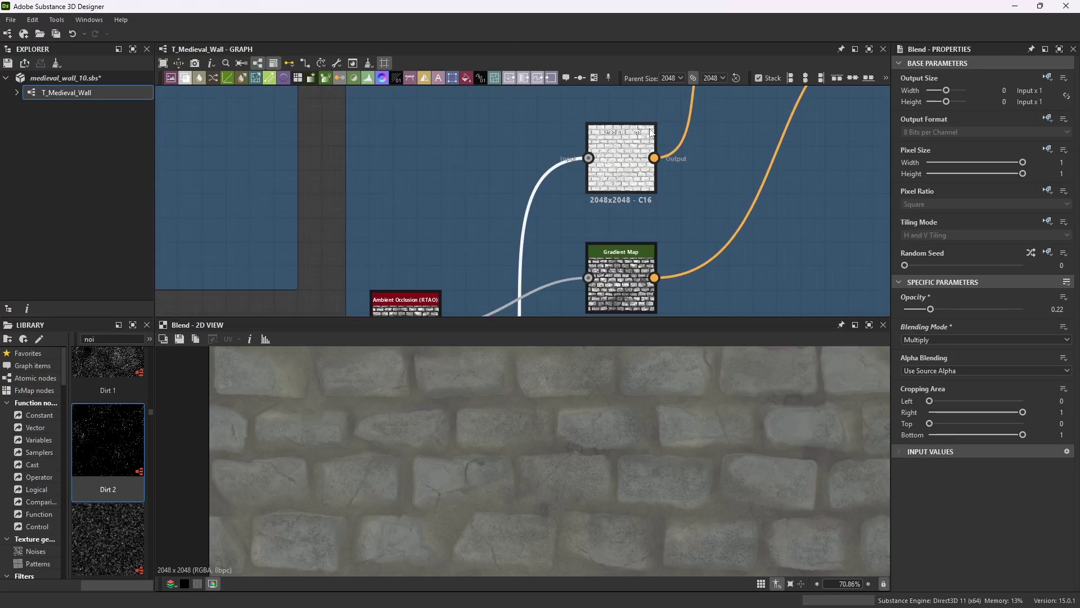
scroll(647, 214, "down", 3)
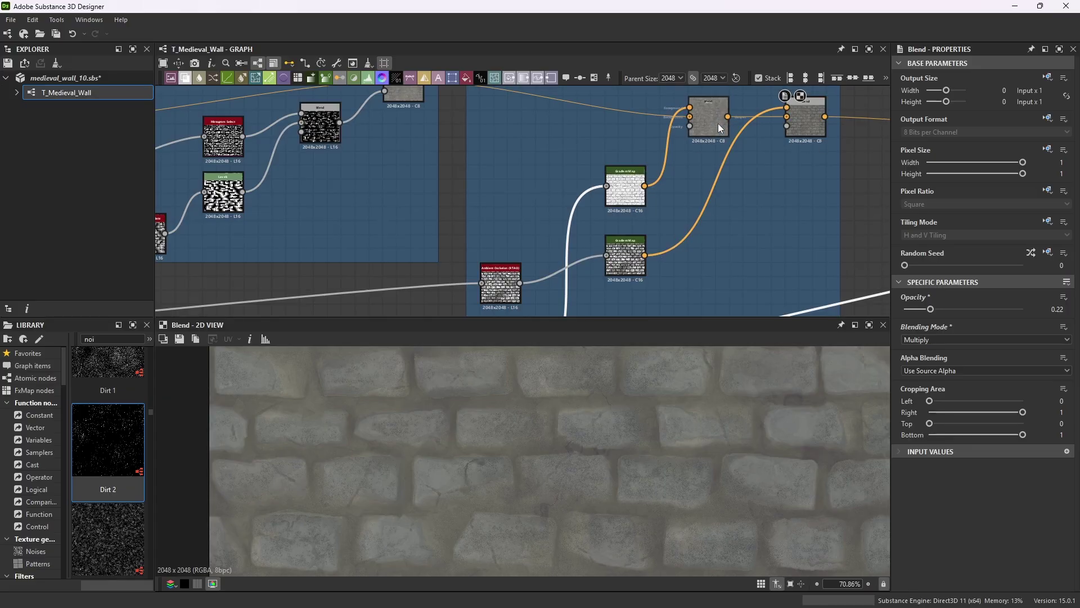
- Preview the final Blend of the Detail Wear frame and inspect the connection entering that frame
scroll(718, 168, "down", 4)
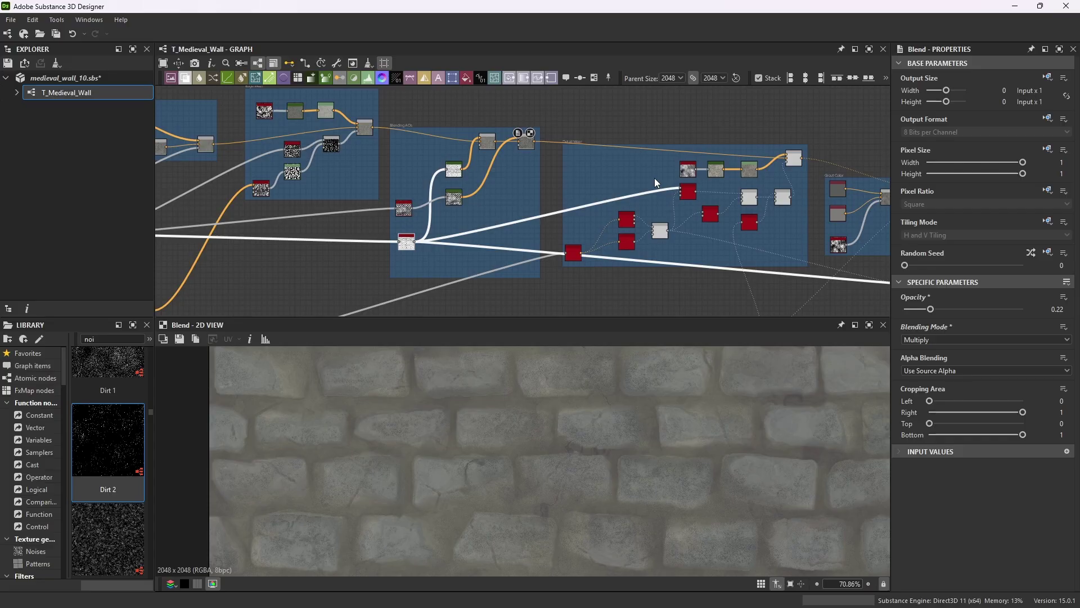
left_click(526, 142)
scroll(590, 152, "up", 5)
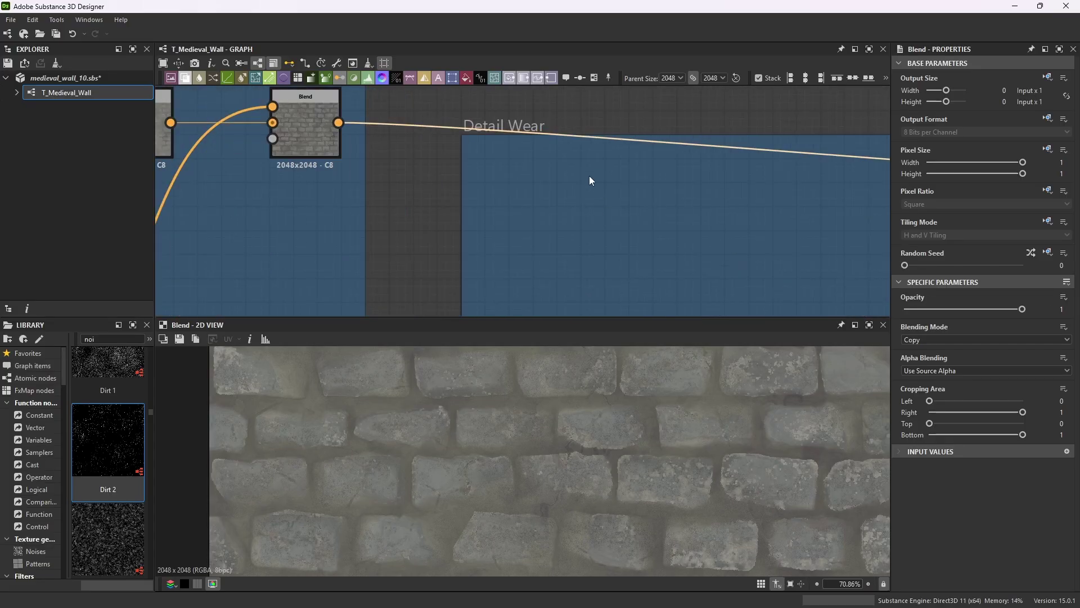
- Move the Normal Sobel node down so it straddles the lower edge of the Detail Wear frame
scroll(520, 127, "down", 5)
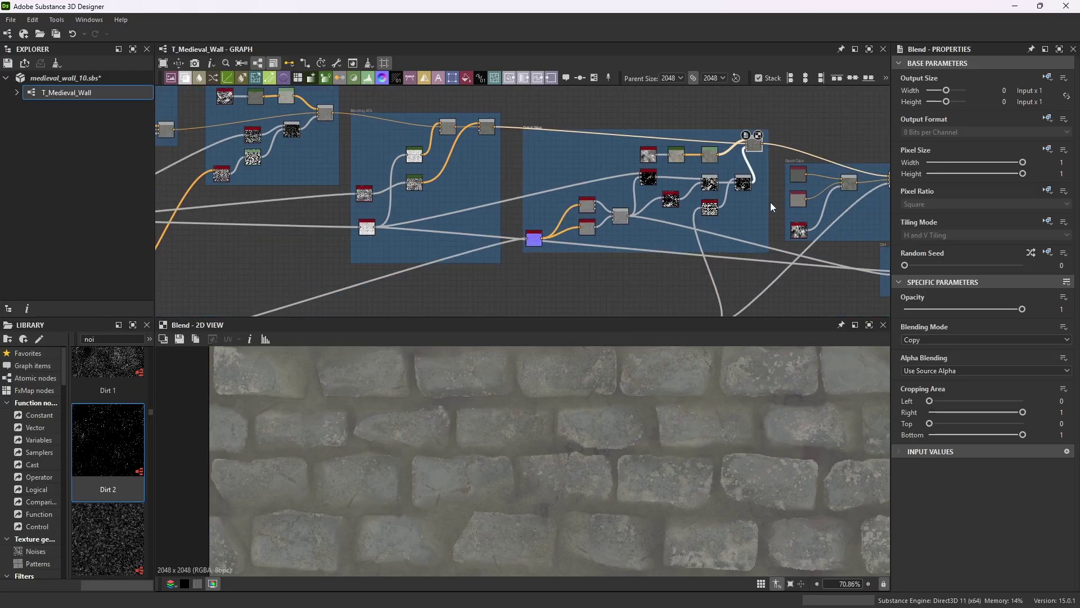
scroll(667, 217, "down", 2)
scroll(515, 215, "up", 2)
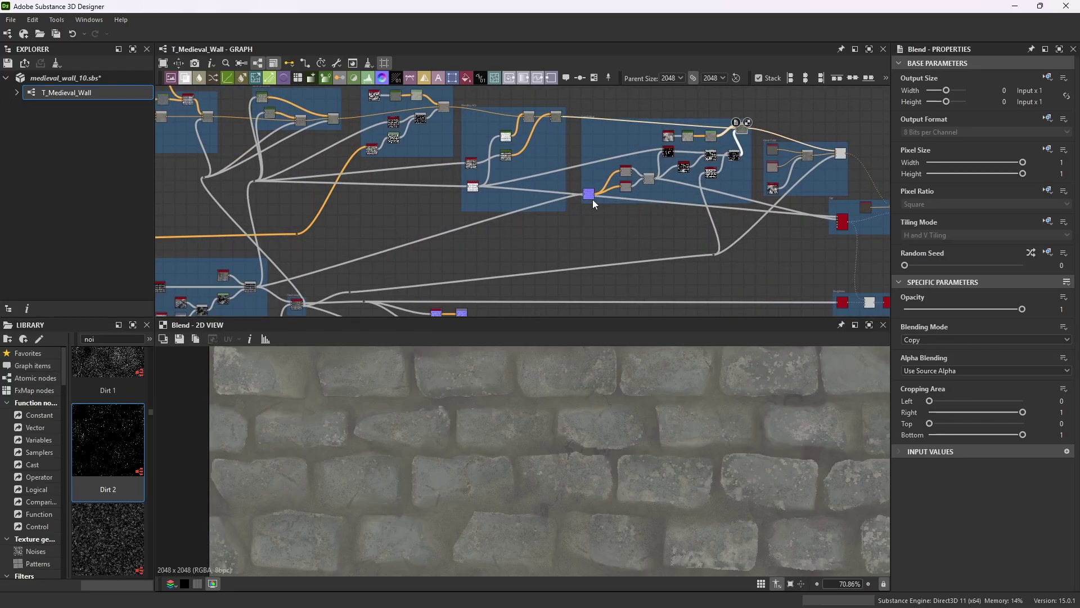
scroll(592, 199, "up", 2)
scroll(586, 204, "up", 2)
left_click_drag(589, 197, 588, 239)
scroll(589, 238, "up", 3)
scroll(578, 218, "down", 3)
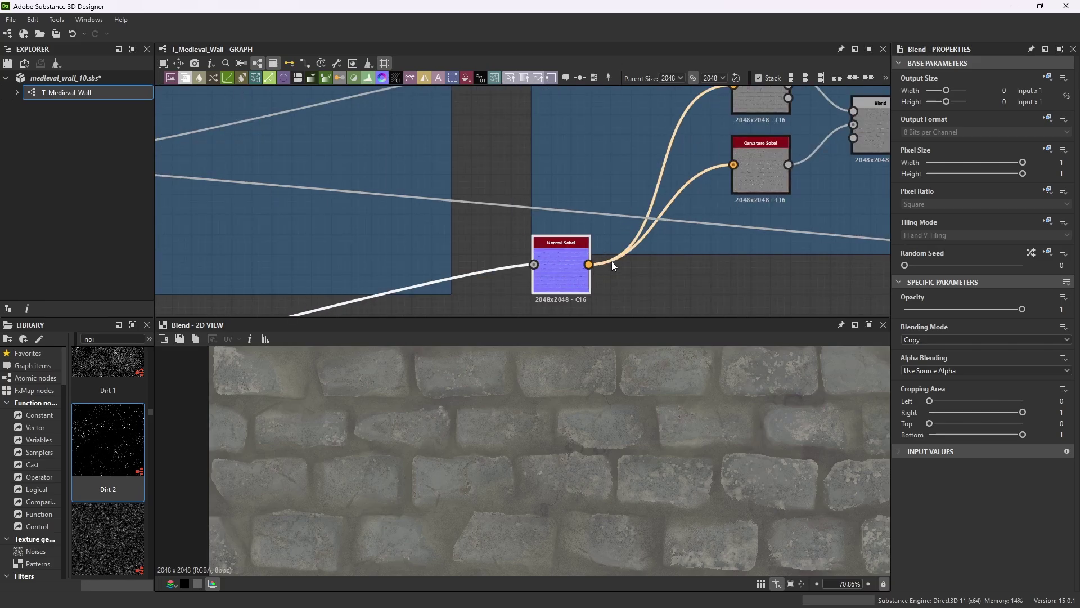
- Trace the Normal Sobel node's input back to the brick height Blend and preview the node's normal map
scroll(586, 188, "down", 6)
scroll(408, 264, "up", 3)
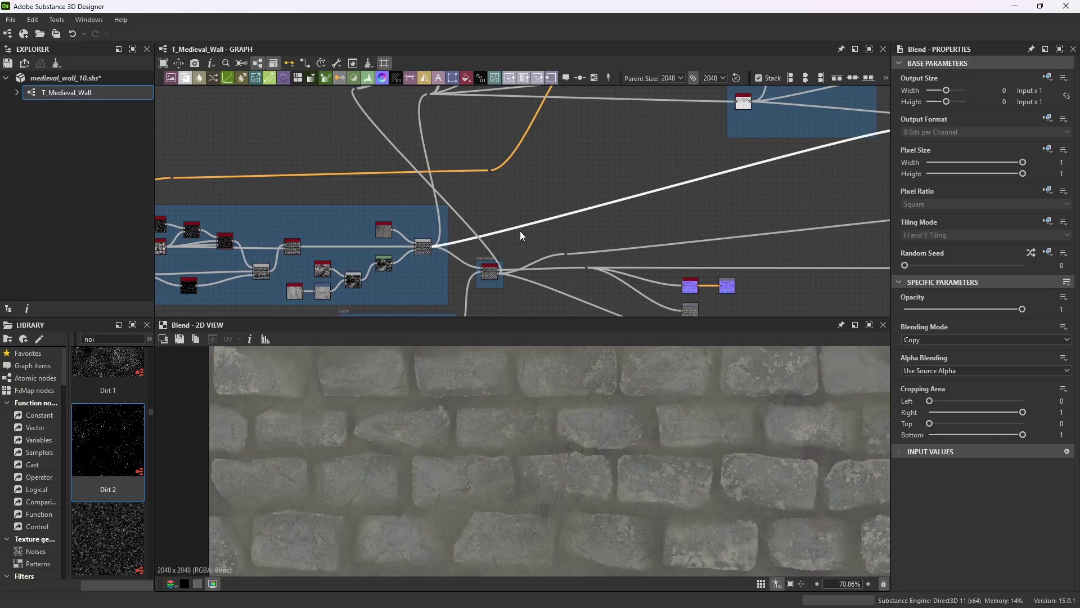
scroll(520, 235, "up", 1)
scroll(405, 258, "up", 4)
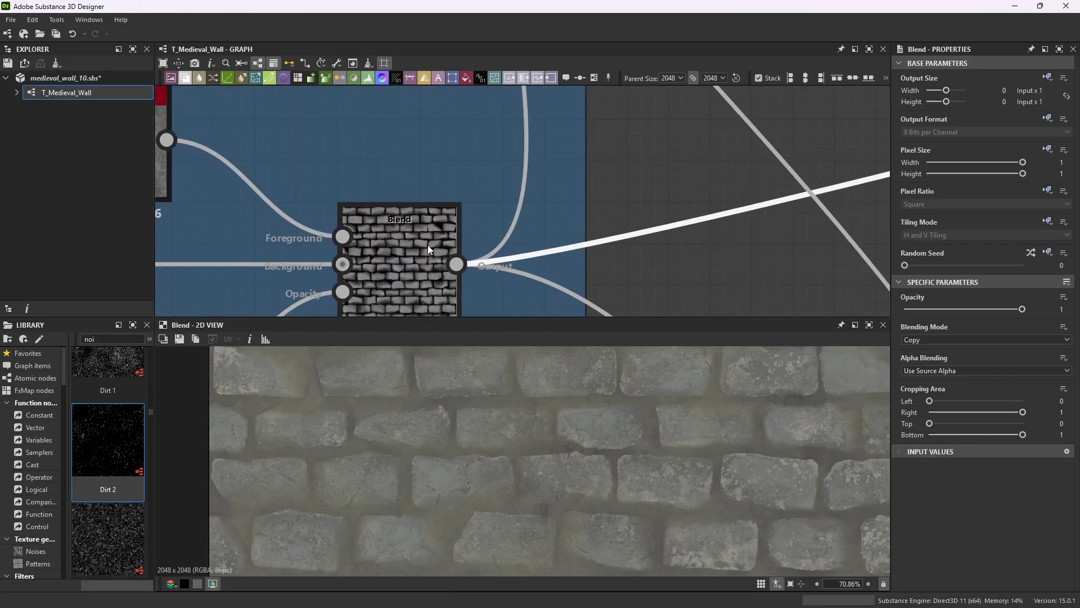
scroll(430, 245, "down", 6)
scroll(626, 176, "up", 4)
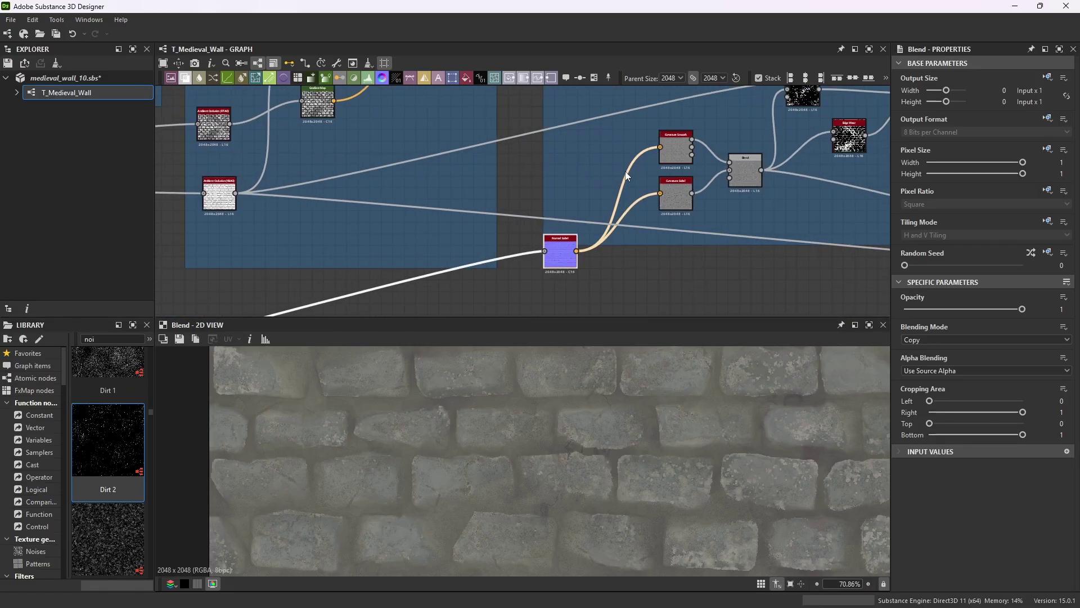
scroll(582, 246, "up", 4)
left_click(560, 222)
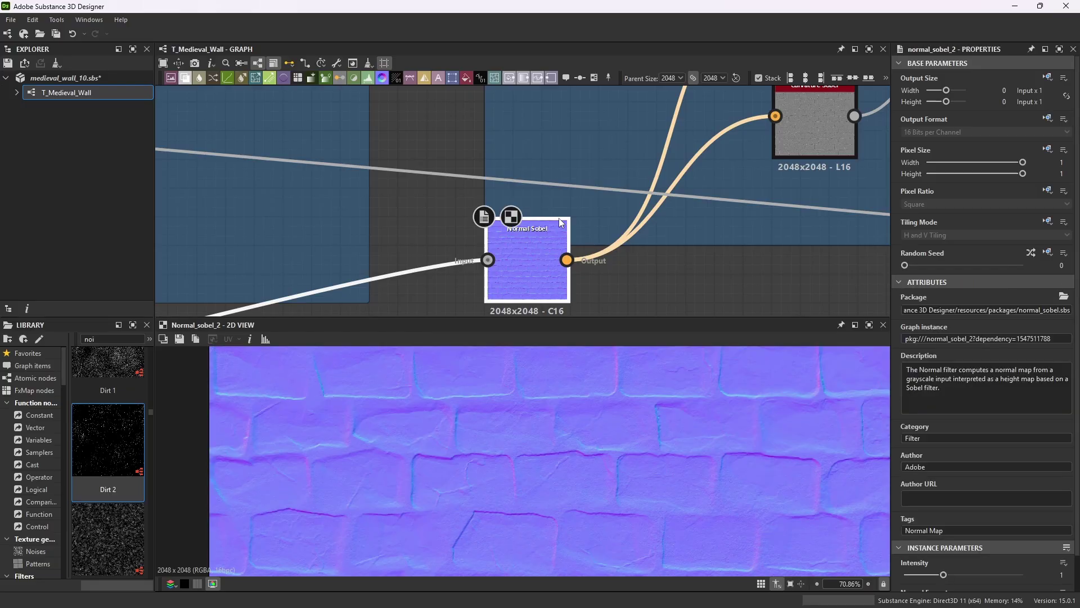
scroll(600, 188, "down", 4)
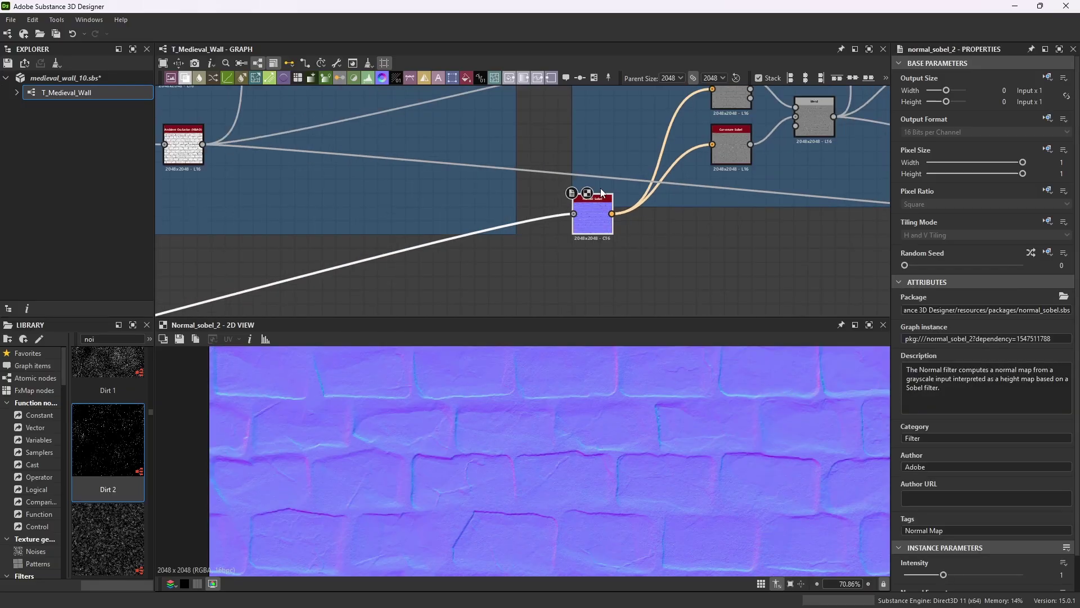
scroll(497, 272, "up", 2)
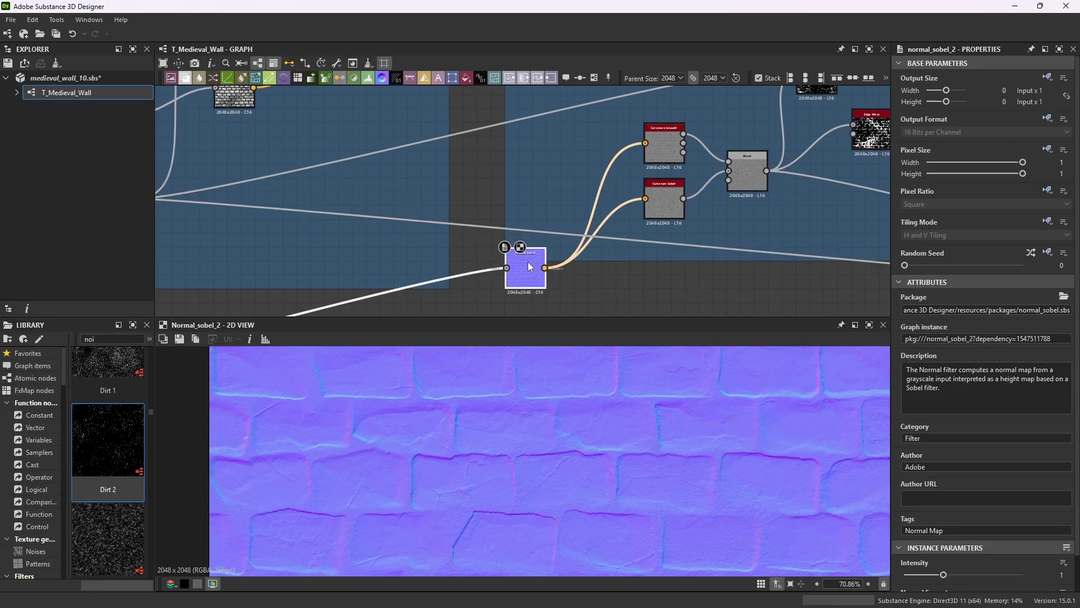
- Preview and compare the Curvature Smooth and Curvature Sobel maps, along with the Blend that combines them
scroll(628, 163, "up", 3)
left_click(638, 140)
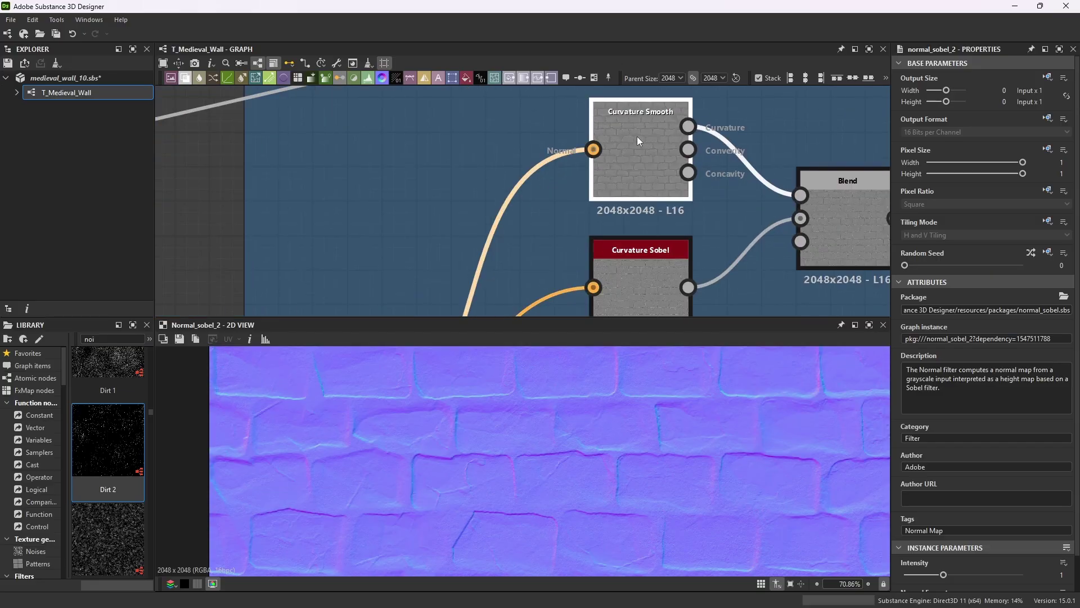
scroll(984, 516, "down", 1)
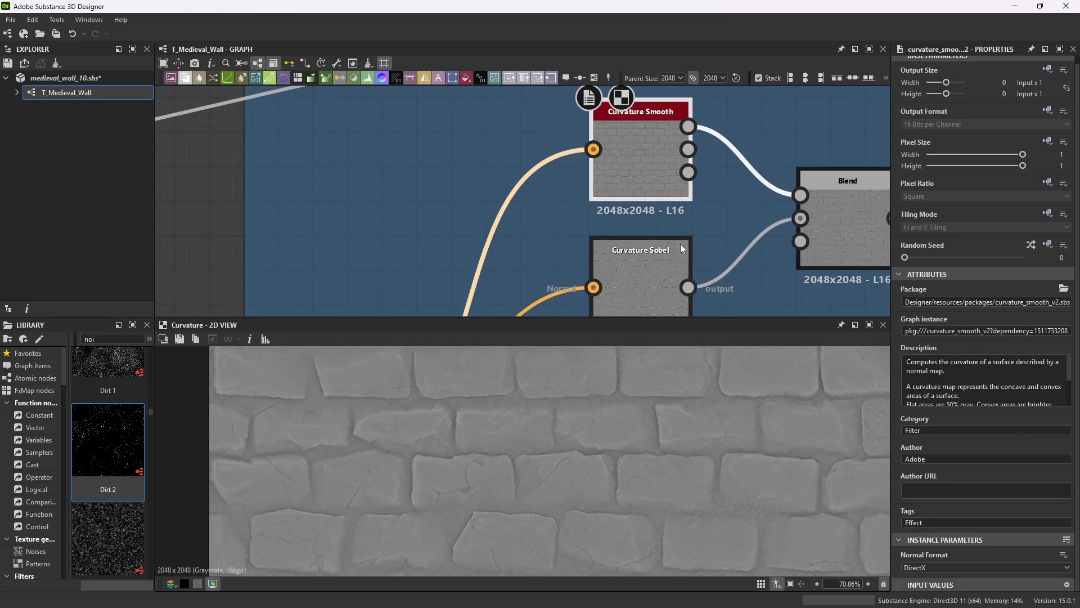
scroll(680, 244, "down", 2)
left_click(647, 249)
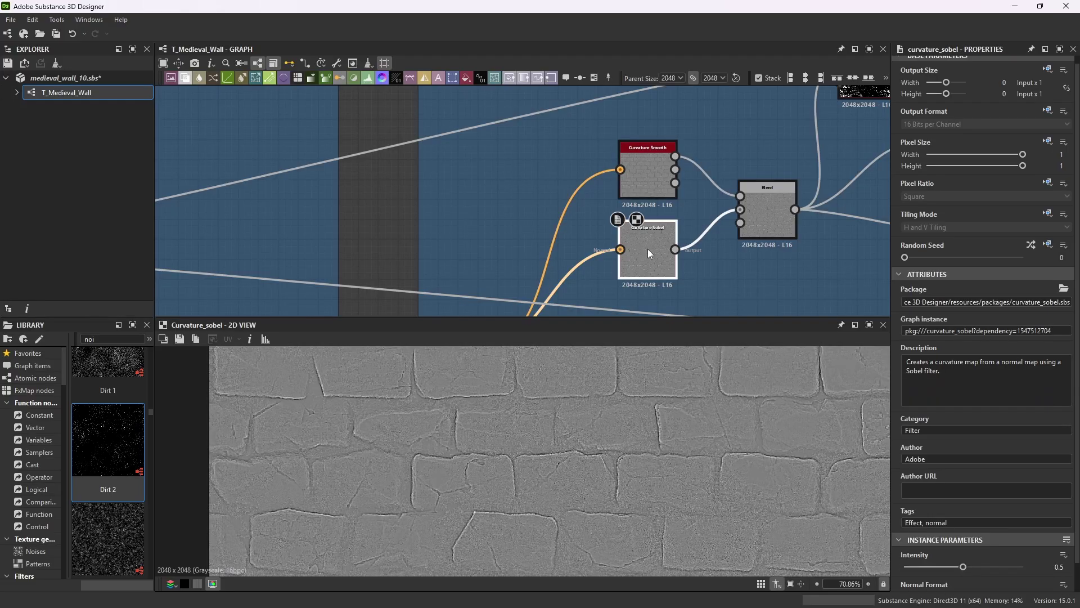
left_click(635, 177)
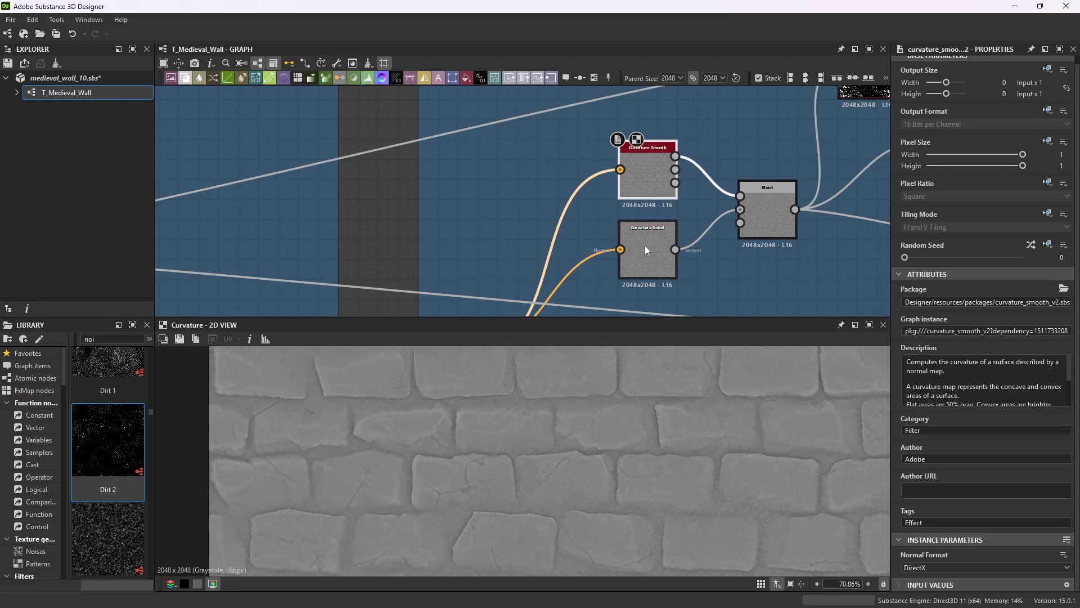
left_click(653, 248)
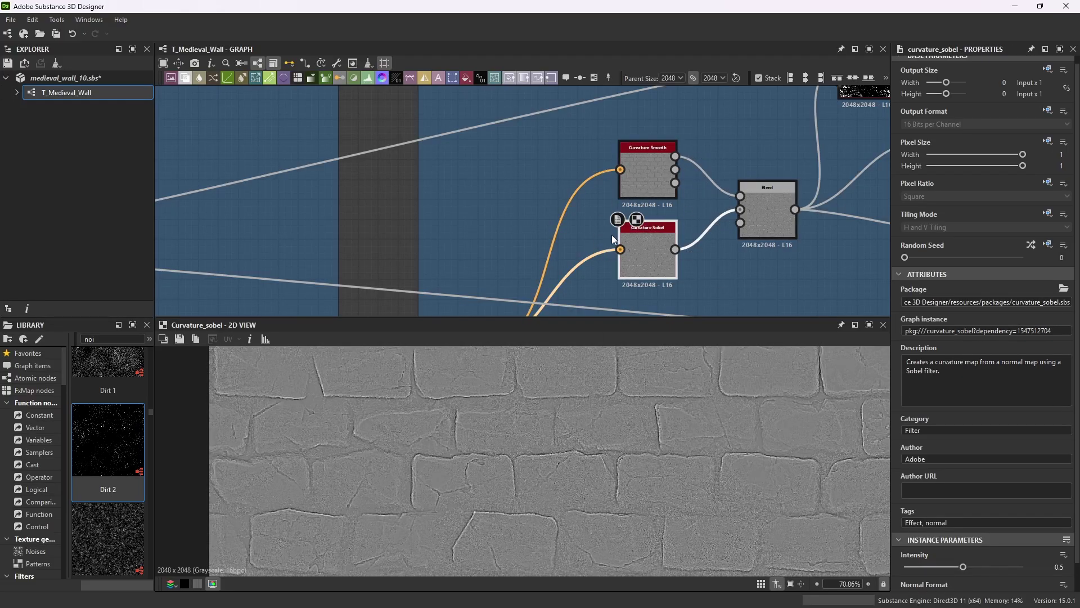
left_click(764, 207)
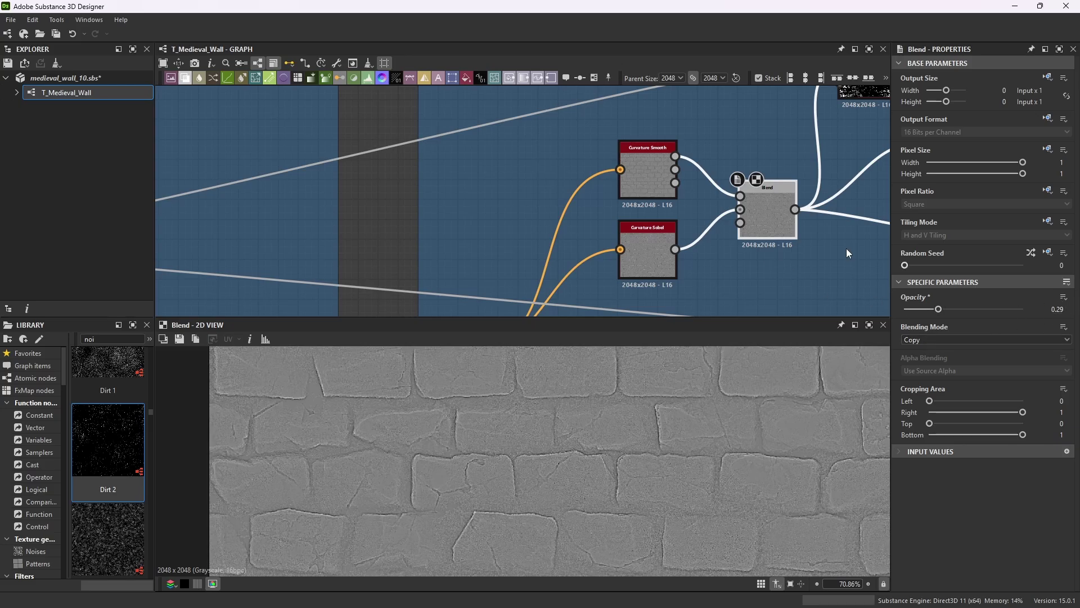
scroll(666, 200, "down", 3)
scroll(647, 217, "up", 1)
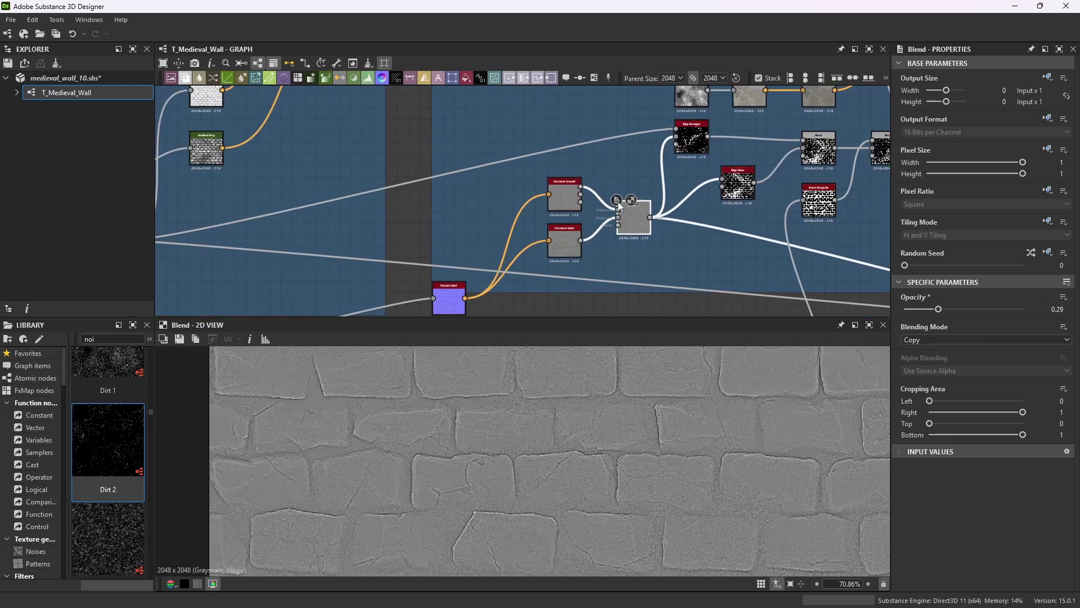
- Save the medieval_wall_10 package
left_click(11, 19)
left_click(34, 113)
- Preview the mask of the Edge Damages node in the Detail Wear frame
scroll(663, 229, "down", 2)
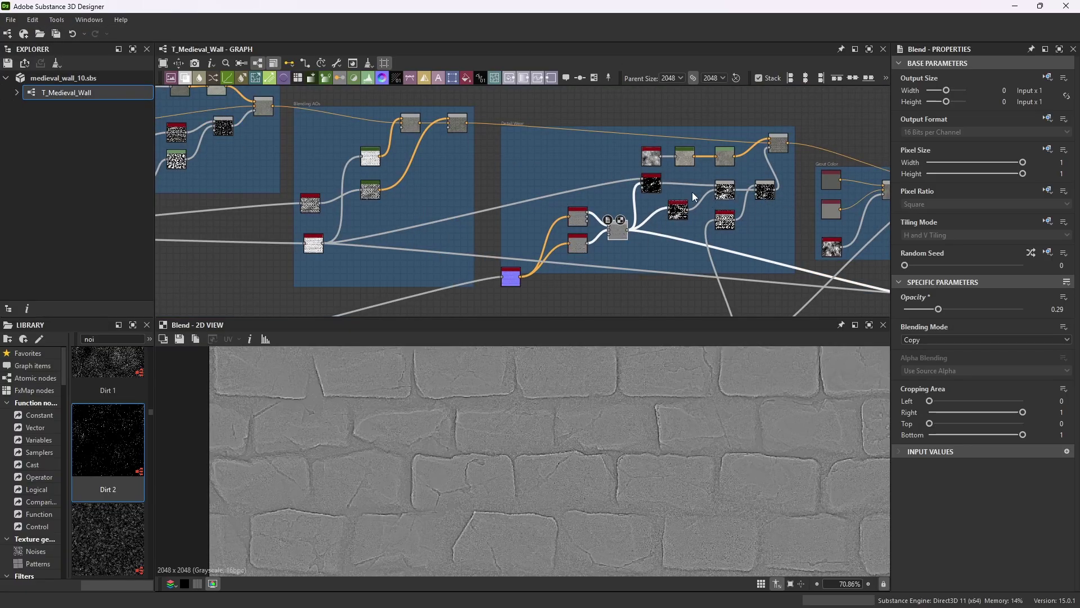
scroll(693, 197, "up", 5)
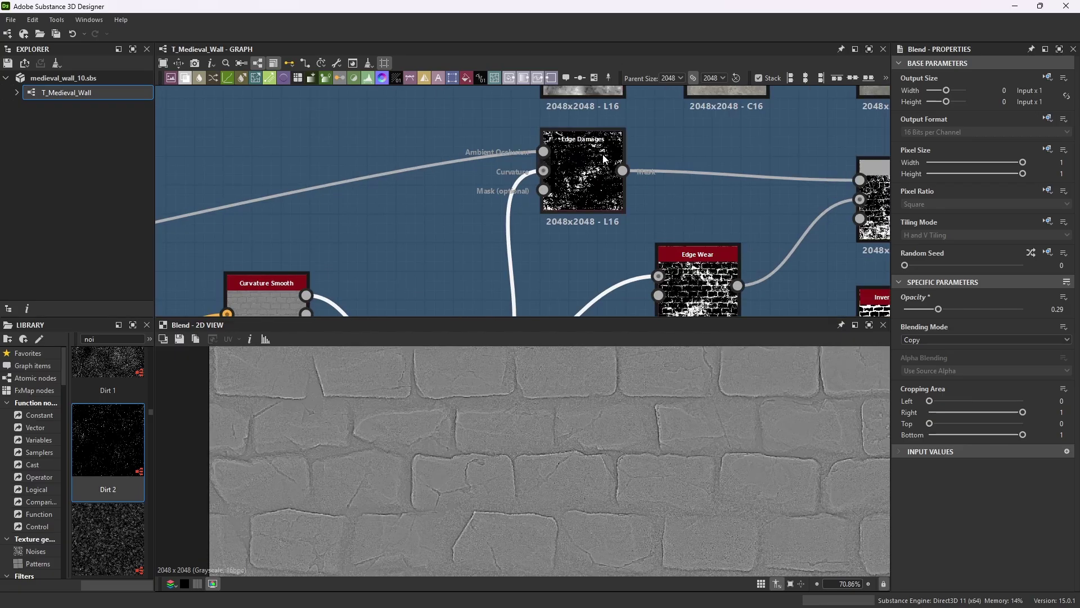
double_click(592, 164)
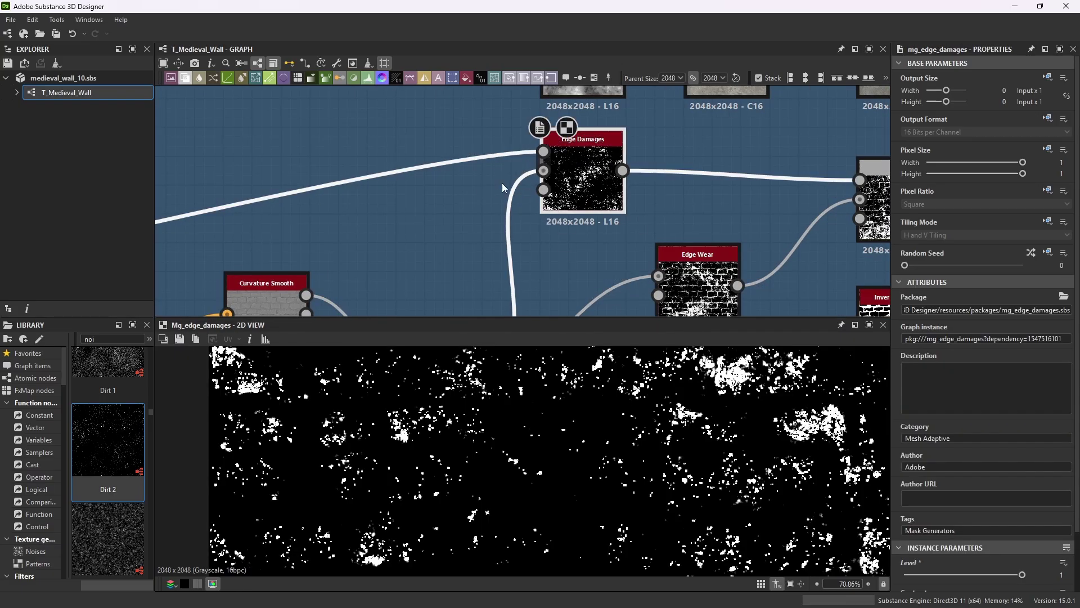
- Trace the Edge Damages inputs back to the curvature Blend and the Ambient Occlusion (HBAO) node
scroll(541, 227, "down", 2)
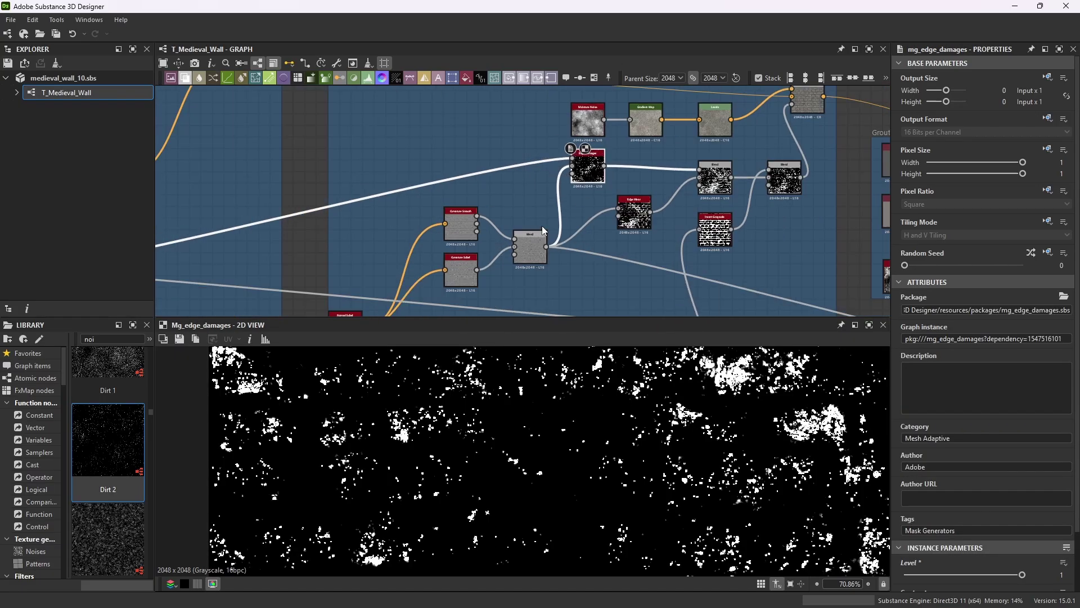
scroll(631, 164, "down", 3)
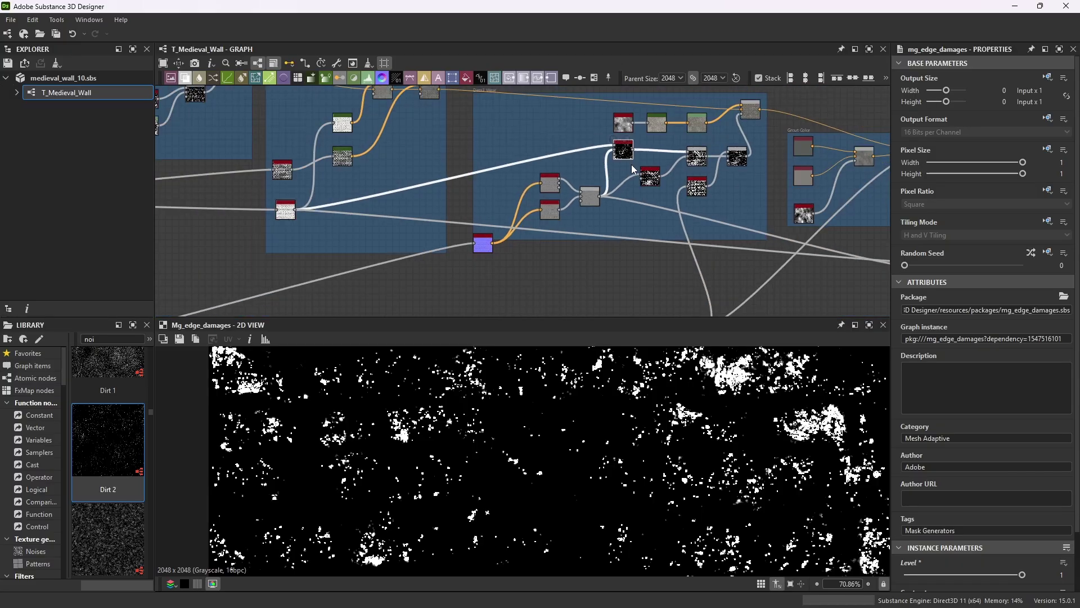
scroll(622, 126, "up", 2)
scroll(627, 165, "up", 4)
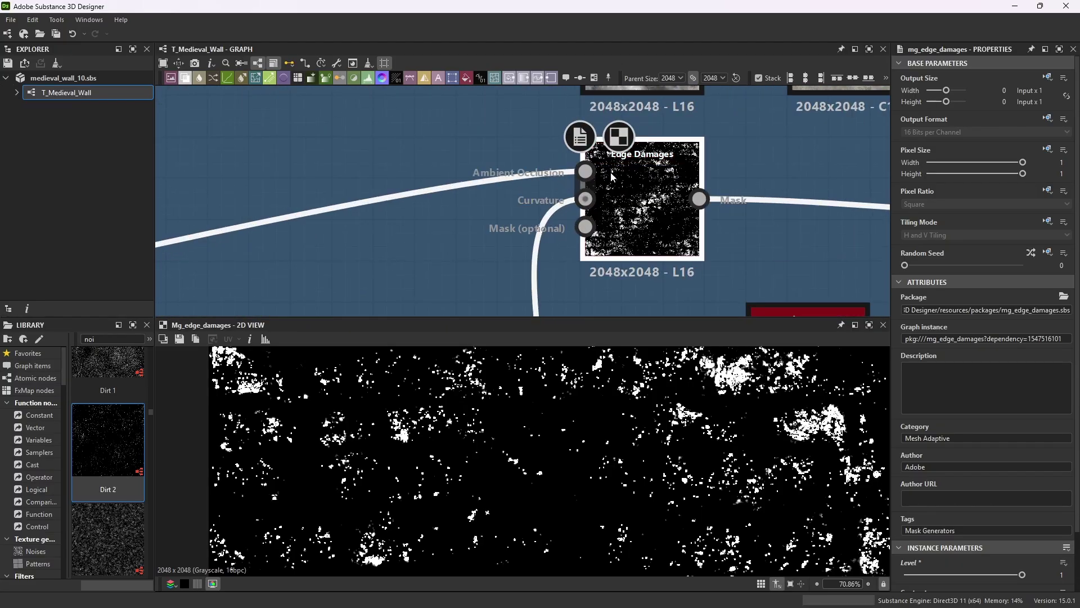
scroll(629, 179, "down", 3)
scroll(299, 229, "up", 4)
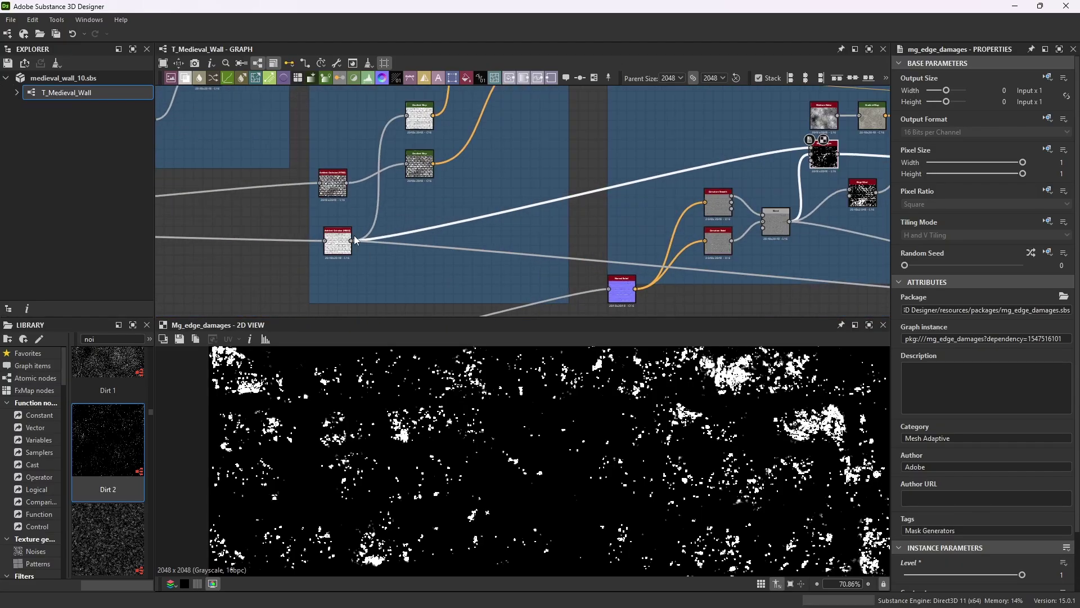
scroll(298, 229, "up", 3)
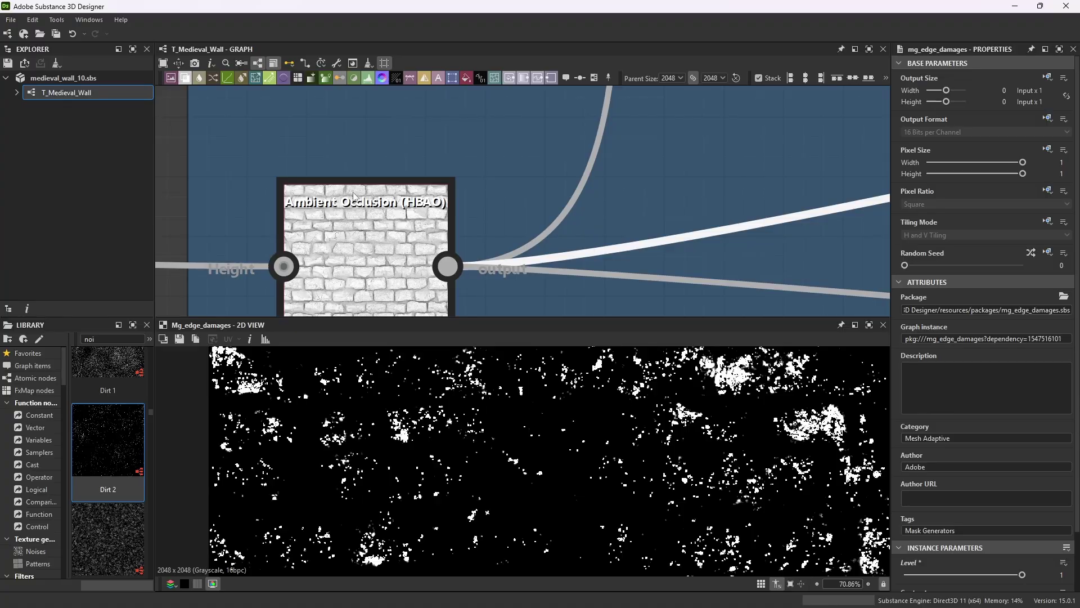
scroll(352, 195, "down", 5)
scroll(686, 163, "up", 4)
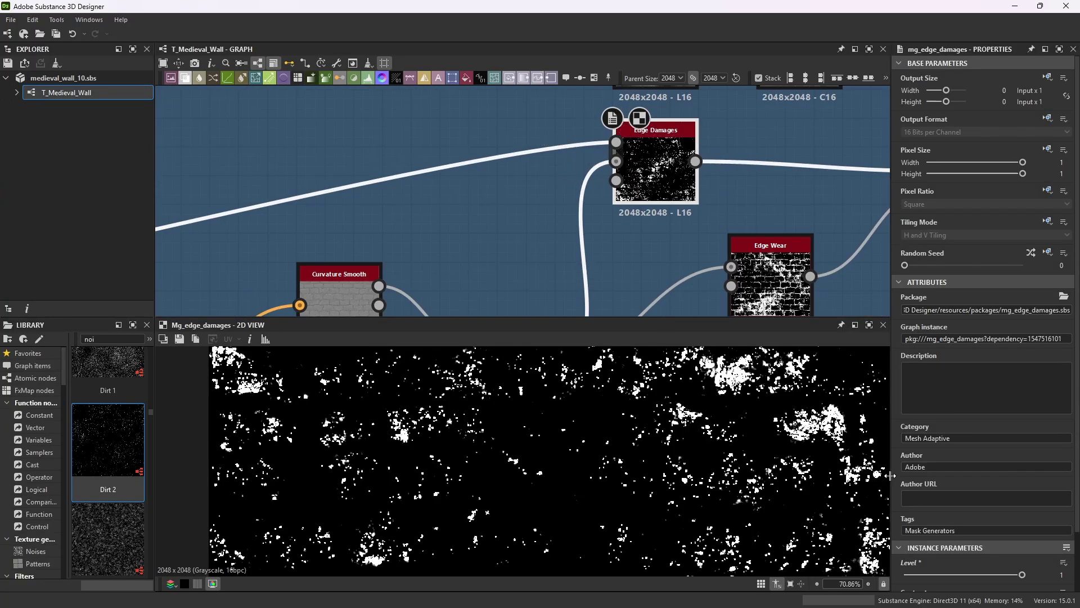
- Review the Edge Damages instance parameters and examine its mask both as a whole and up close
scroll(958, 471, "down", 2)
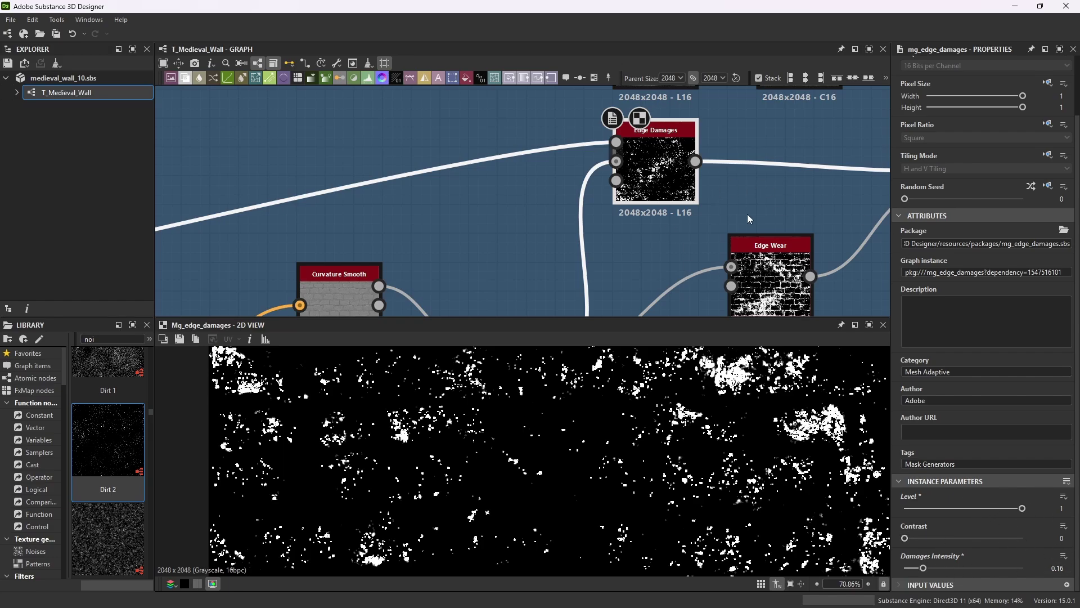
scroll(523, 483, "down", 7)
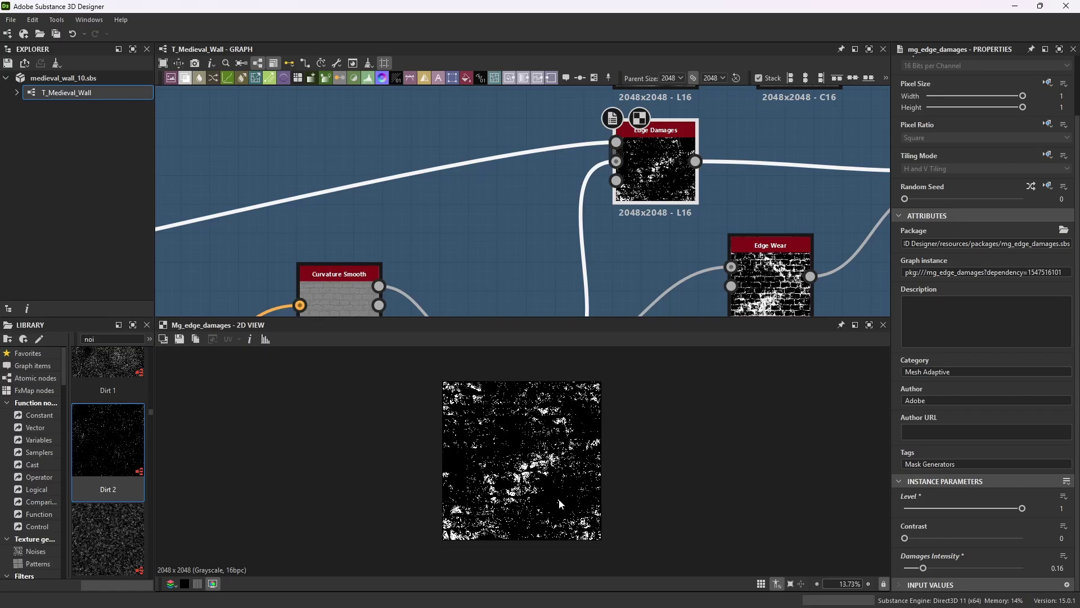
scroll(523, 484, "up", 5)
scroll(670, 148, "down", 3)
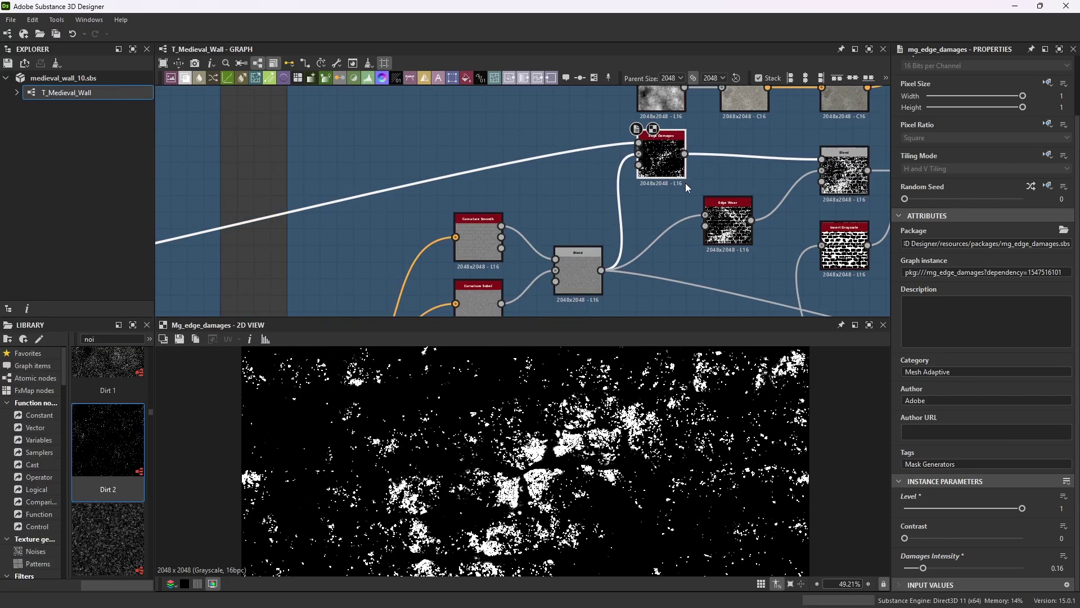
- Preview the curvature Blend that feeds the Edge Damages and Edge Wear nodes again
scroll(577, 256, "up", 3)
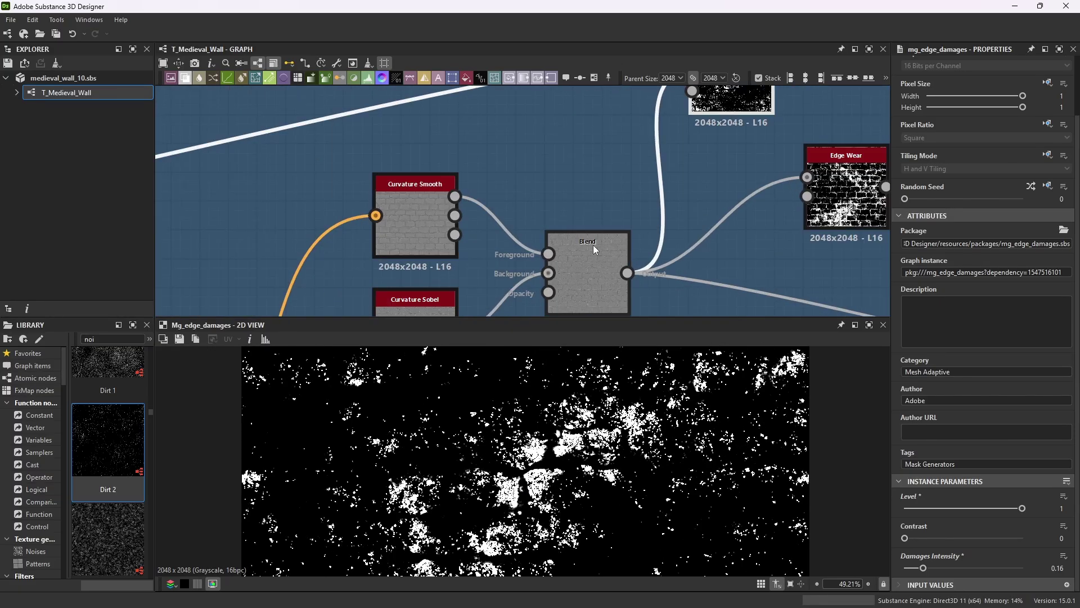
left_click(615, 259)
scroll(613, 254, "down", 3)
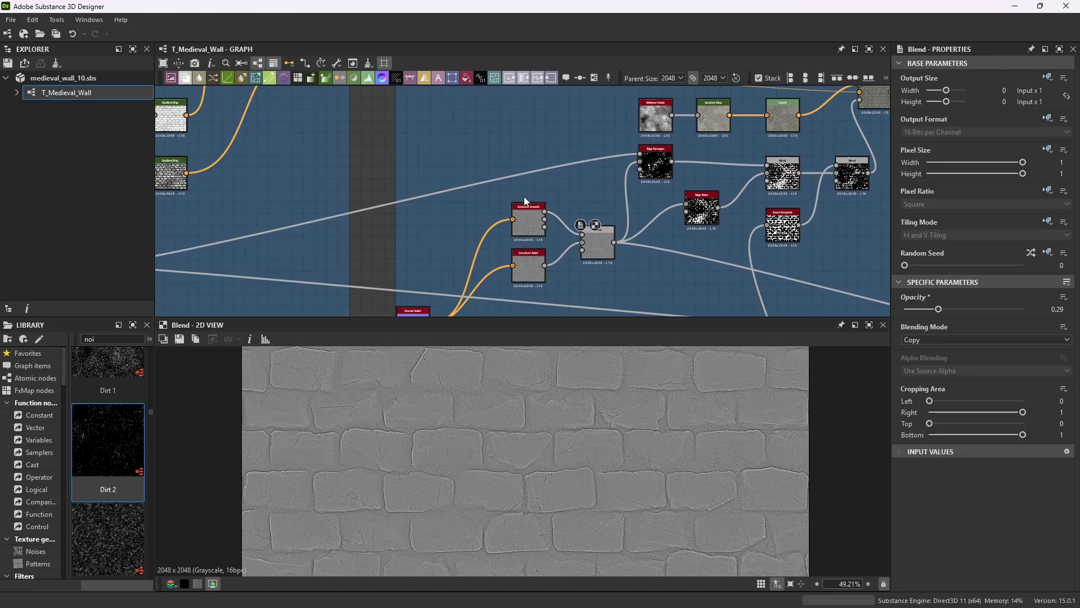
- Preview the Edge Wear node's mask and review its instance parameters
scroll(736, 234, "up", 3)
left_click(637, 191)
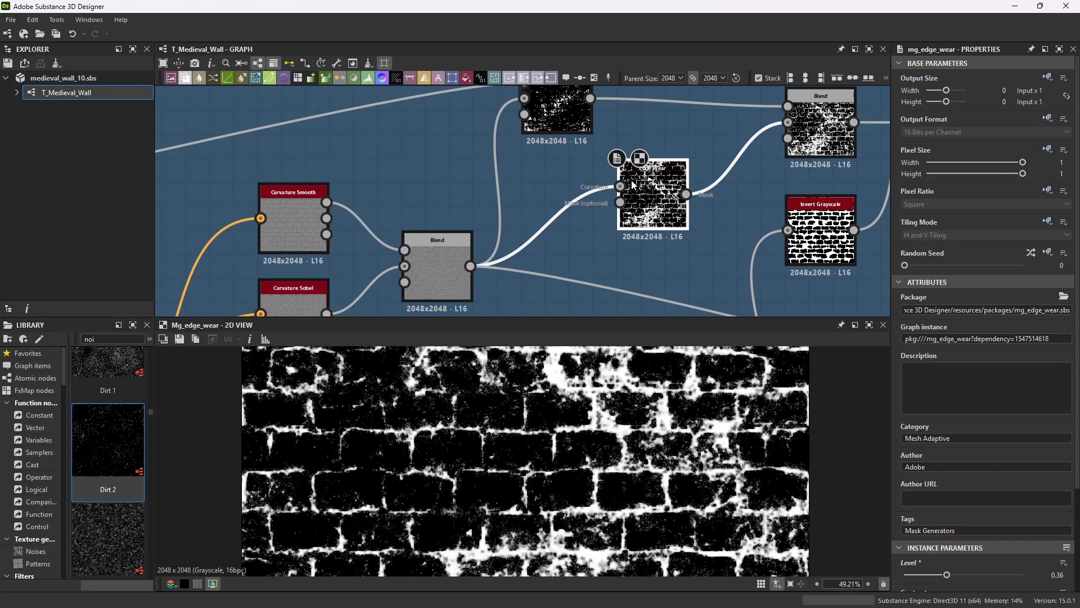
scroll(1029, 538, "down", 3)
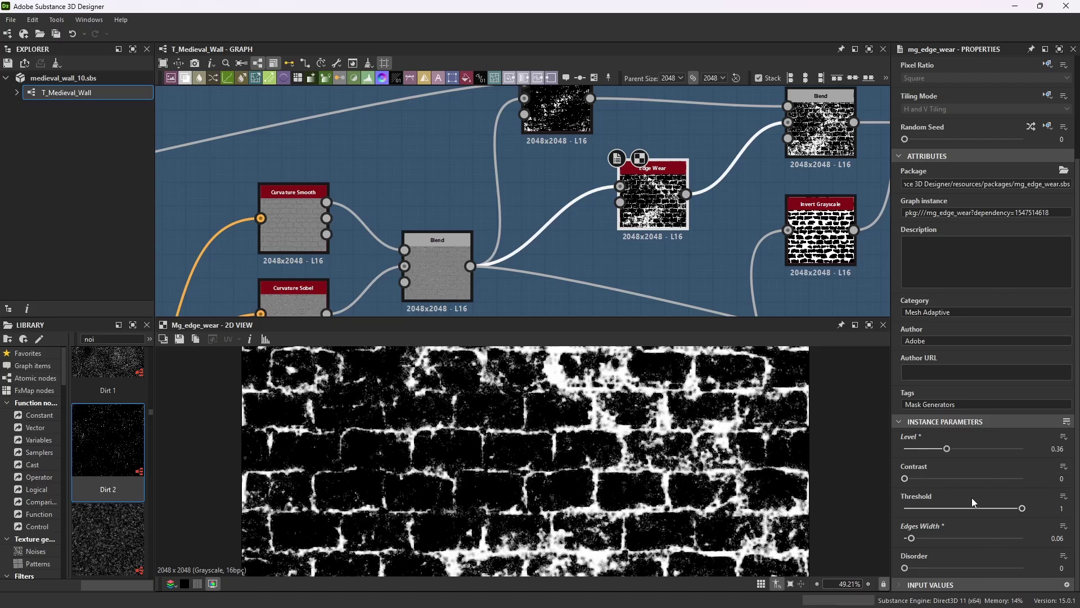
scroll(697, 205, "down", 5)
scroll(521, 110, "up", 4)
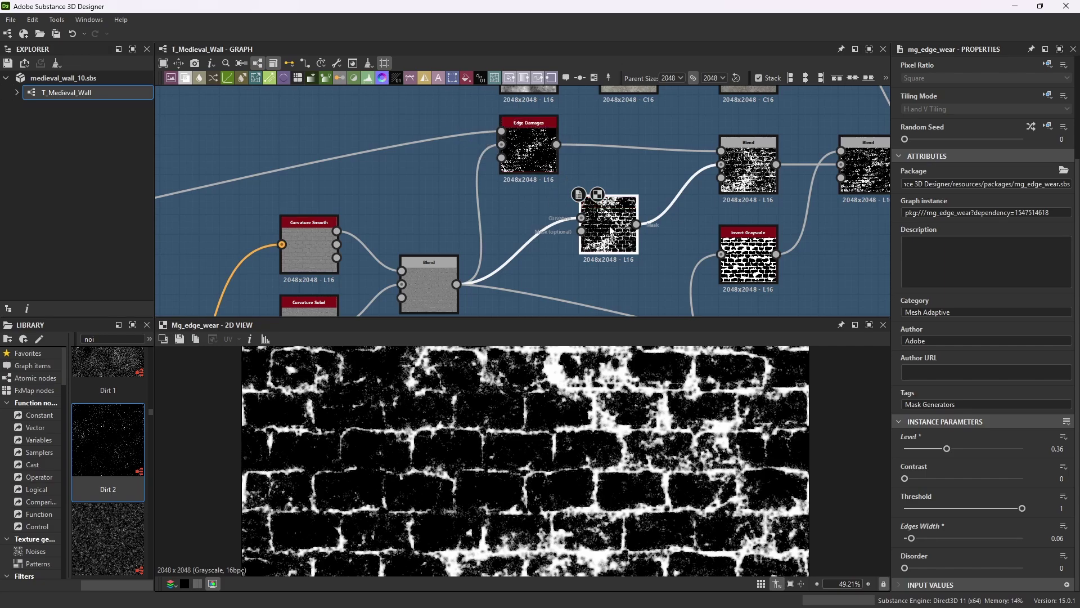
- Preview the Blend that combines the Edge Damages and Edge Wear masks
left_click(748, 169)
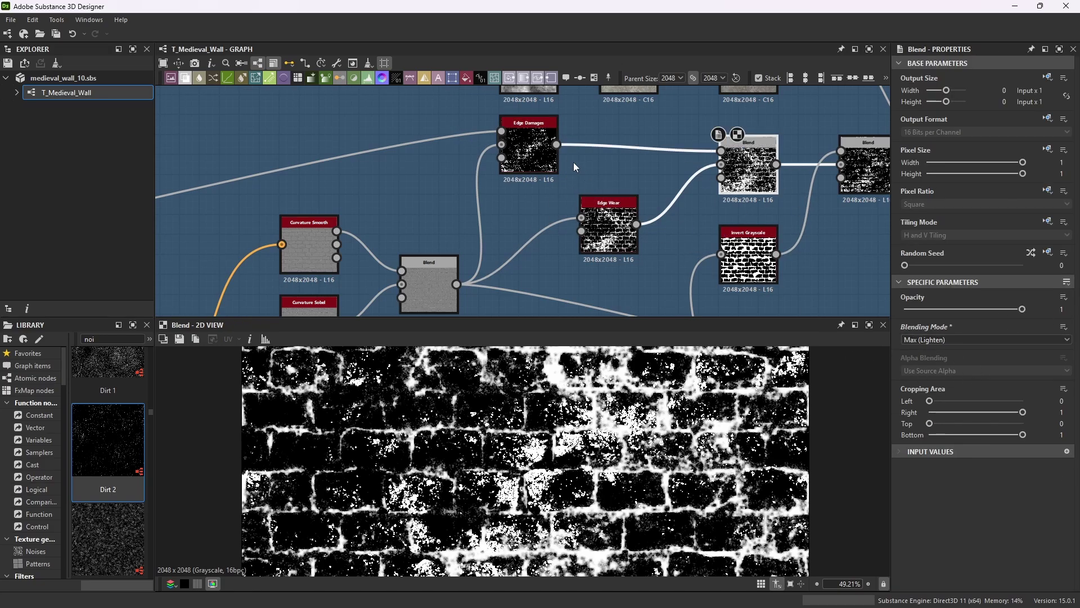
scroll(771, 197, "down", 5)
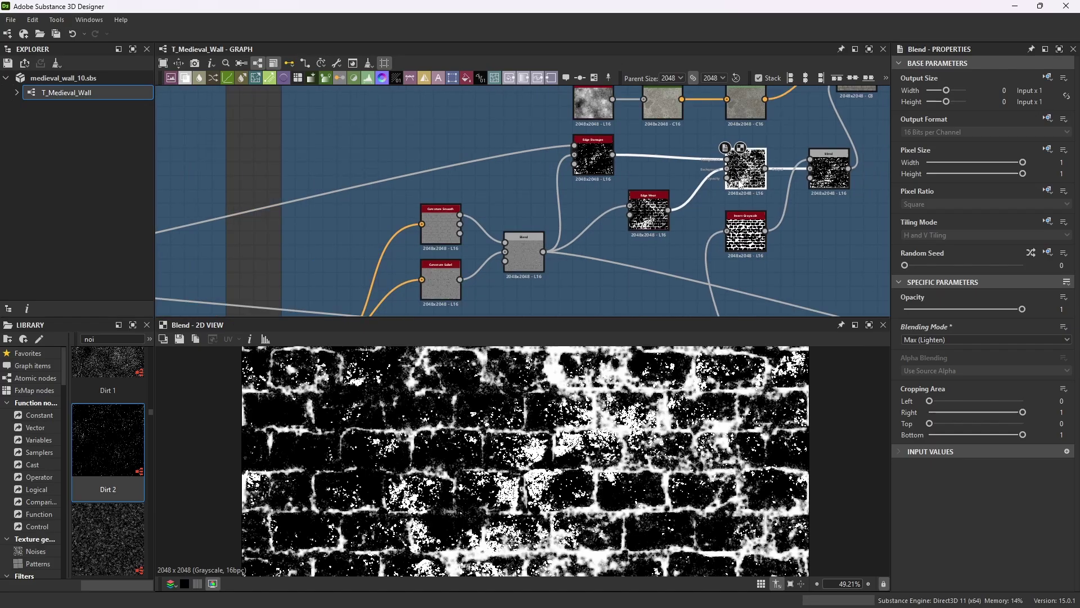
- Examine the foreground and background inputs of the Blend that combines Edge Damages and Edge Wear
scroll(769, 195, "down", 2)
scroll(779, 215, "up", 8)
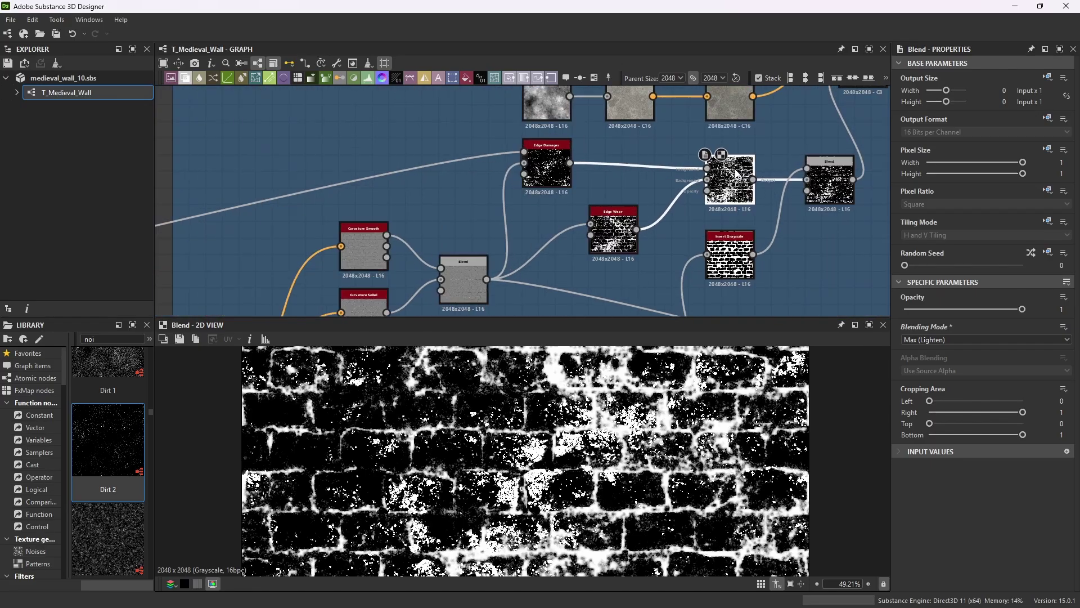
scroll(809, 207, "up", 2)
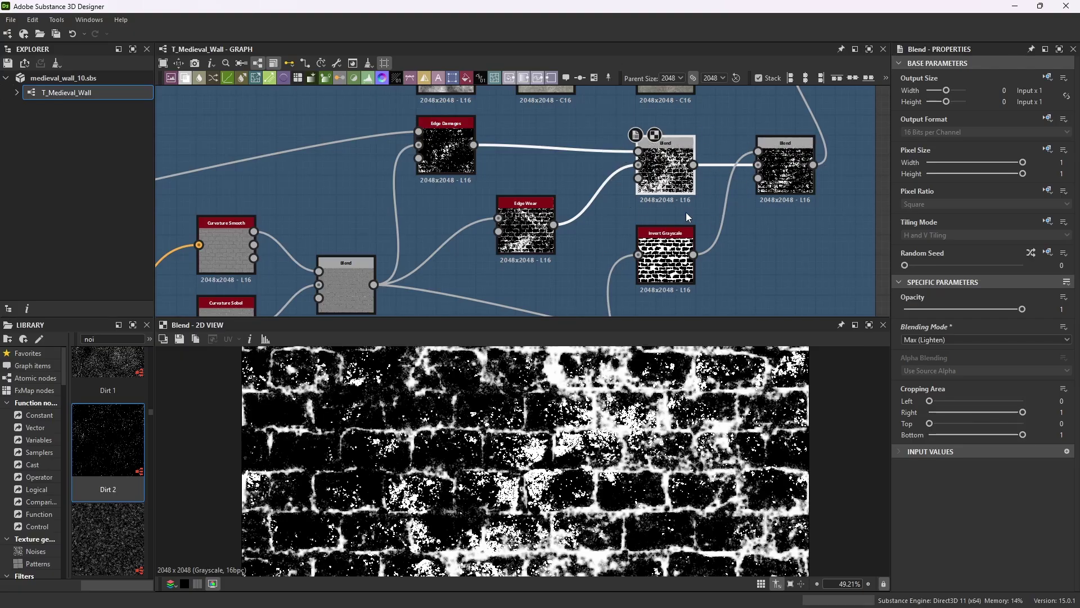
scroll(667, 156, "up", 4)
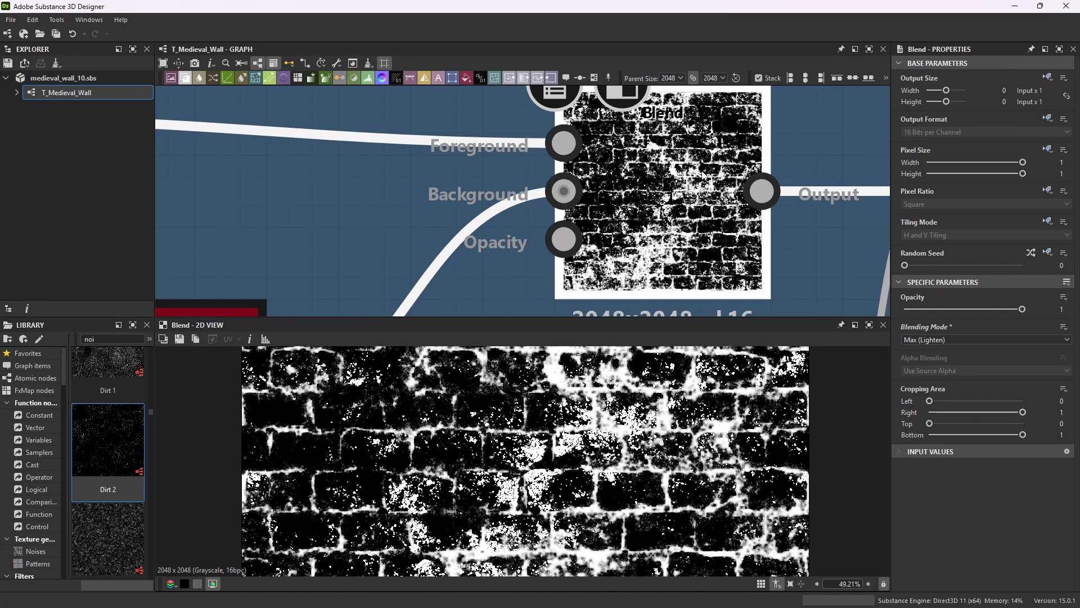
scroll(705, 115, "down", 4)
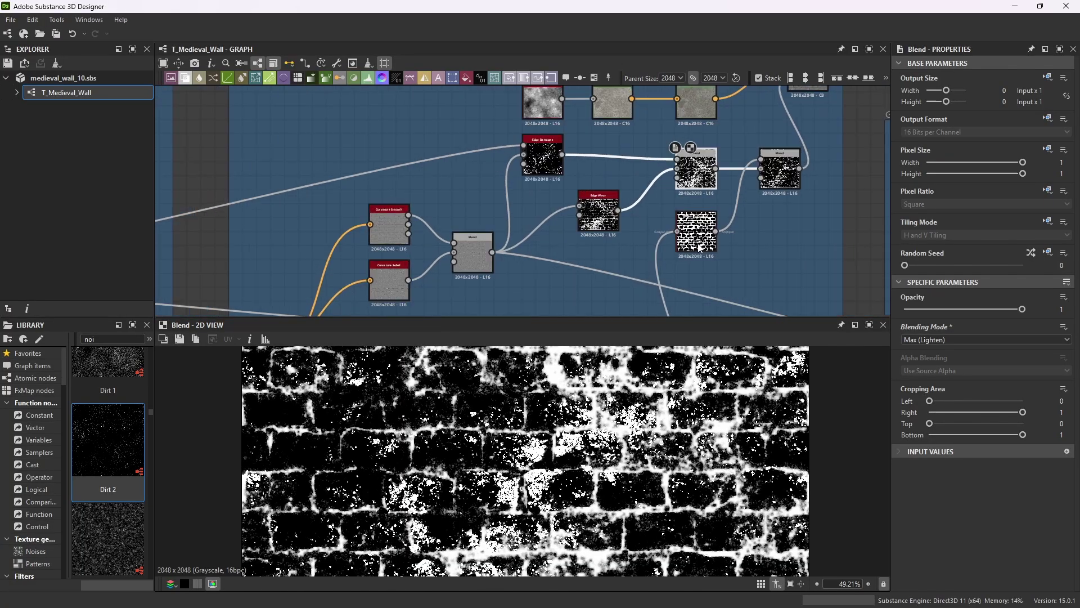
- Trace the Invert Grayscale node's input back to the Height Mask output of the Final Height frame's Height Blend
scroll(697, 225, "up", 2)
scroll(701, 242, "down", 8)
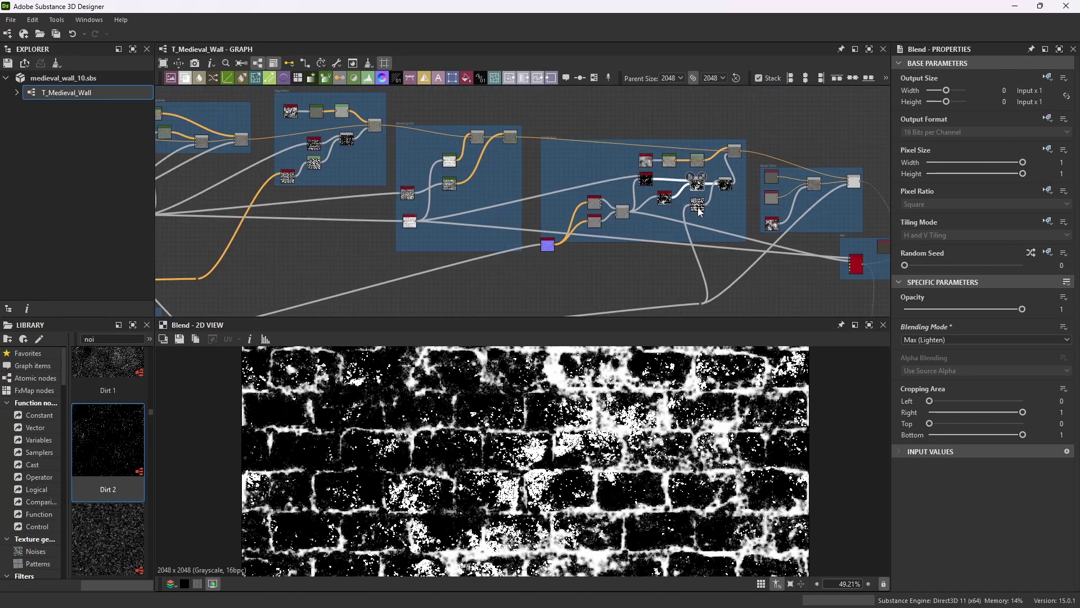
scroll(392, 290, "up", 5)
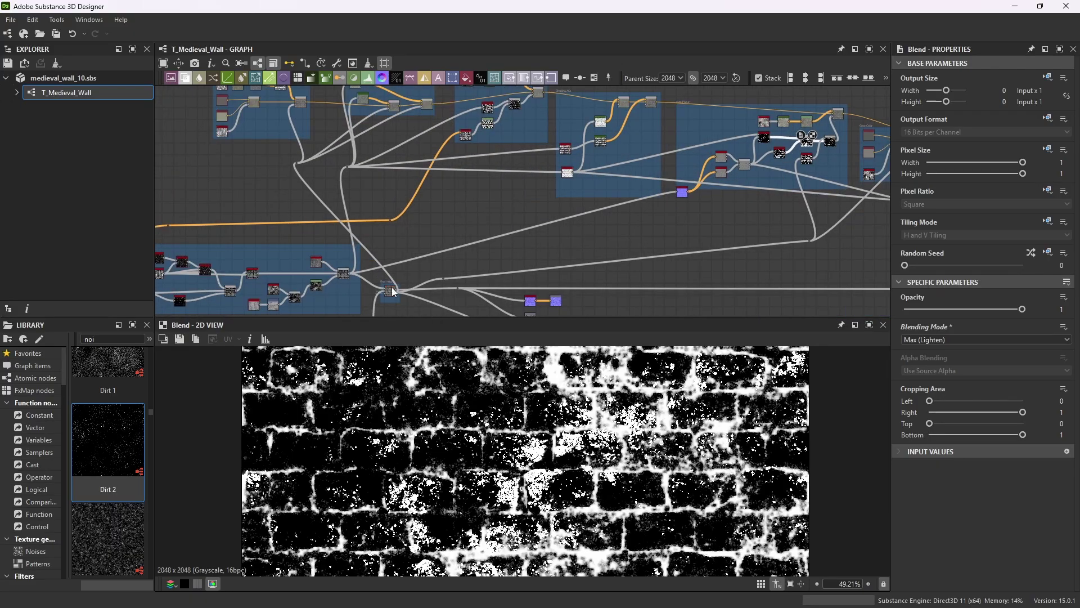
scroll(393, 298, "up", 2)
scroll(450, 272, "down", 2)
scroll(467, 266, "up", 4)
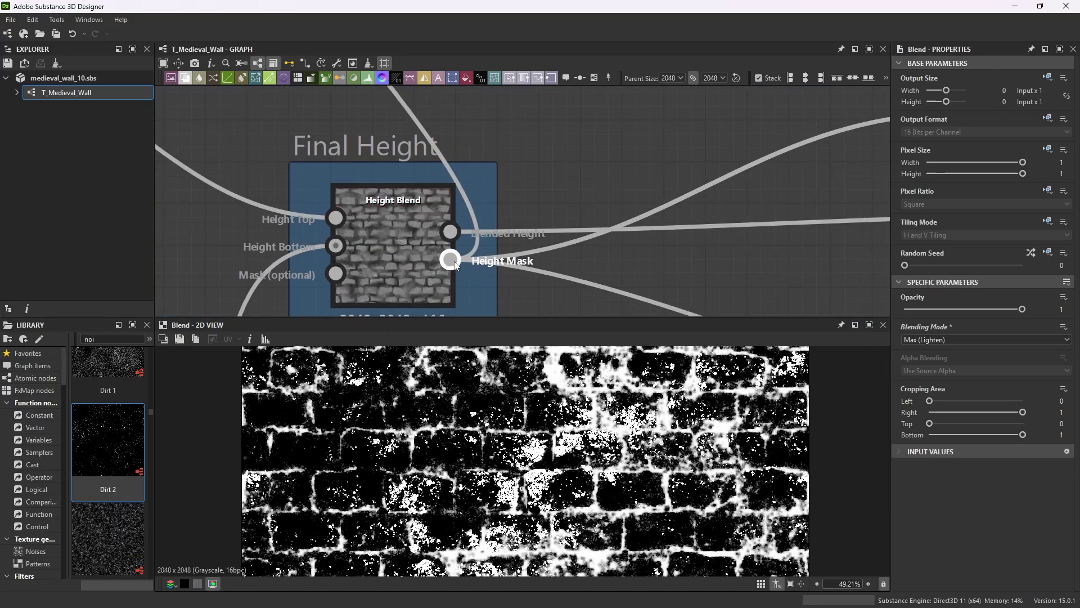
scroll(462, 263, "down", 3)
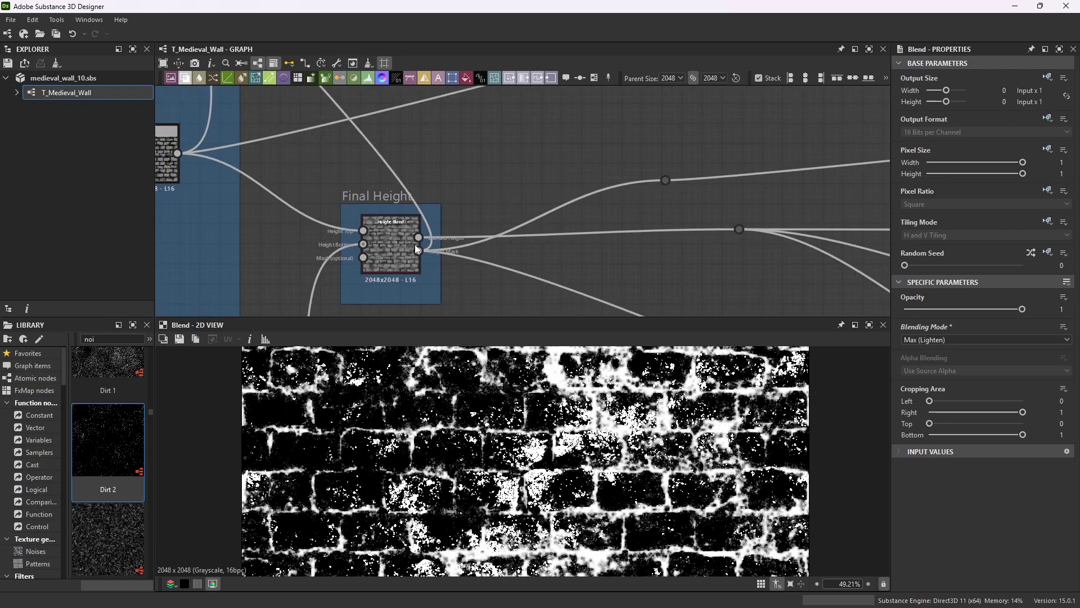
scroll(658, 200, "down", 8)
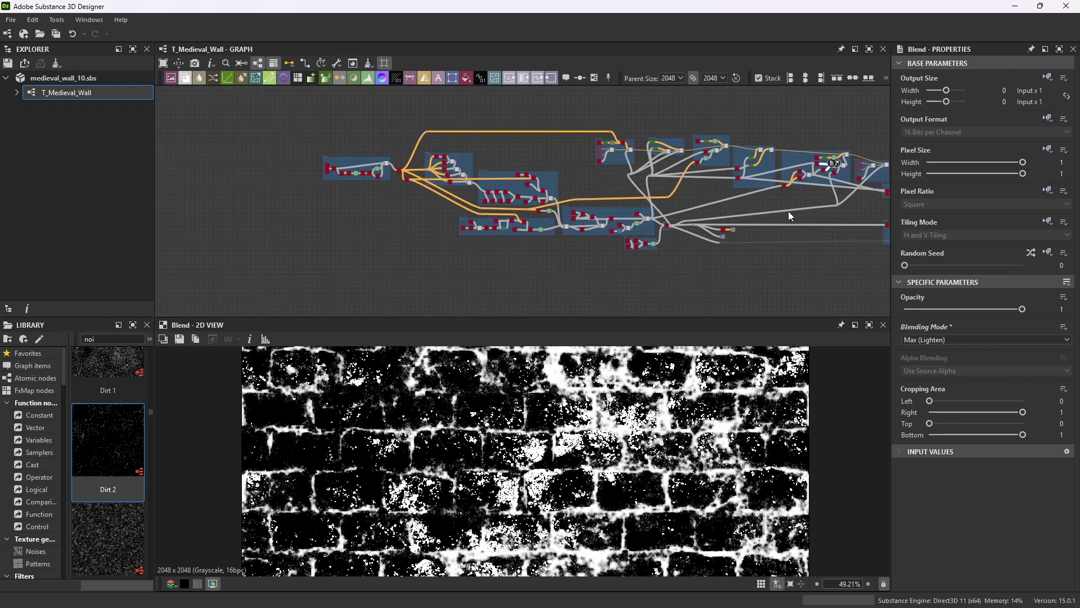
scroll(858, 191, "up", 6)
scroll(779, 213, "down", 1)
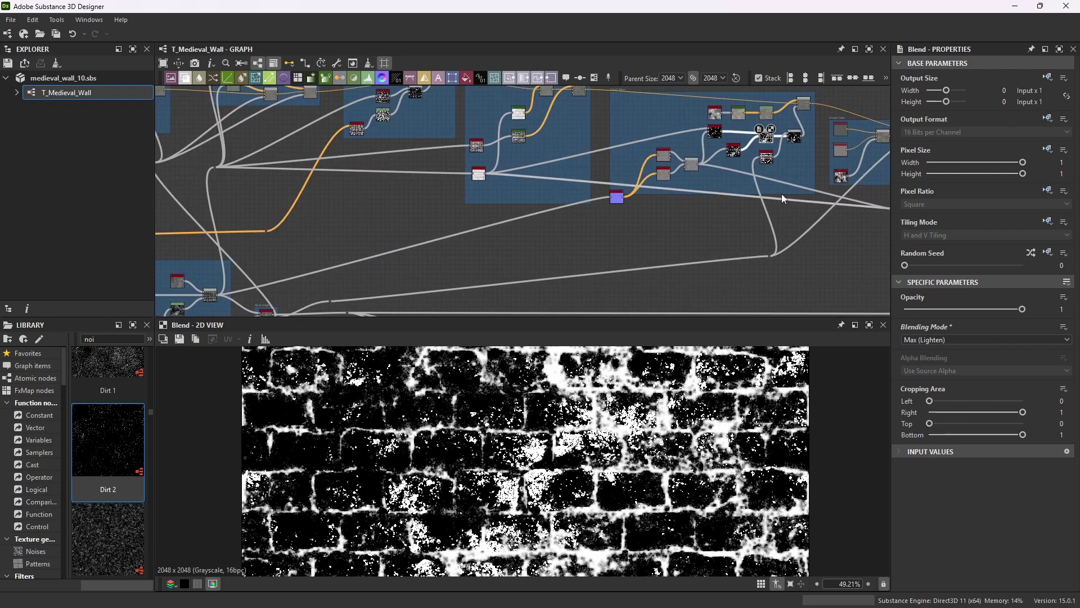
- Preview the Invert Grayscale node's mask in the Detail Wear frame
scroll(781, 146, "up", 6)
scroll(706, 135, "down", 2)
scroll(752, 213, "up", 3)
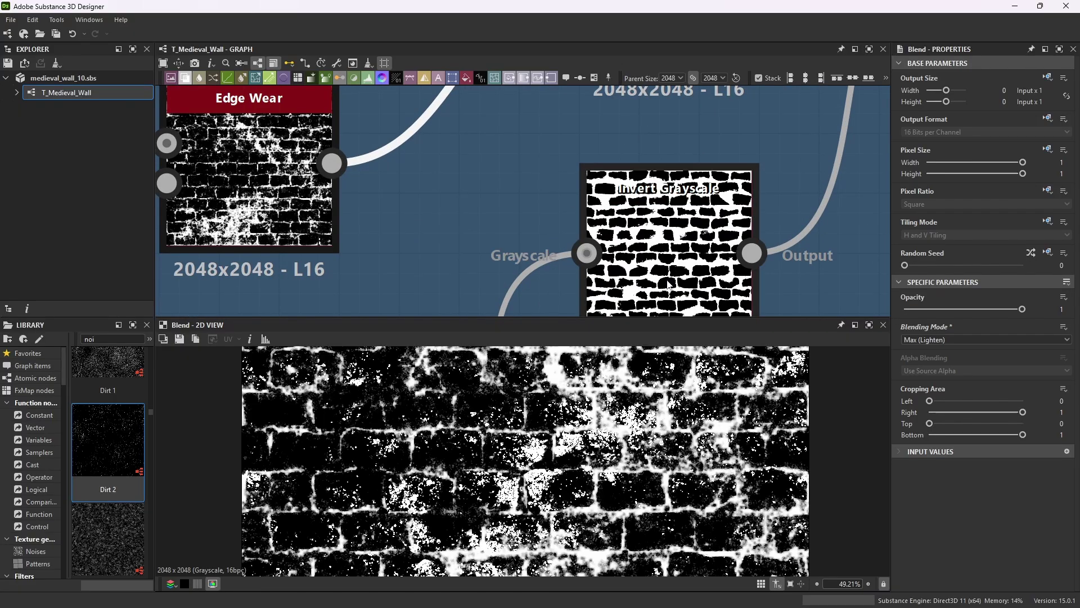
left_click(693, 213)
scroll(693, 213, "down", 5)
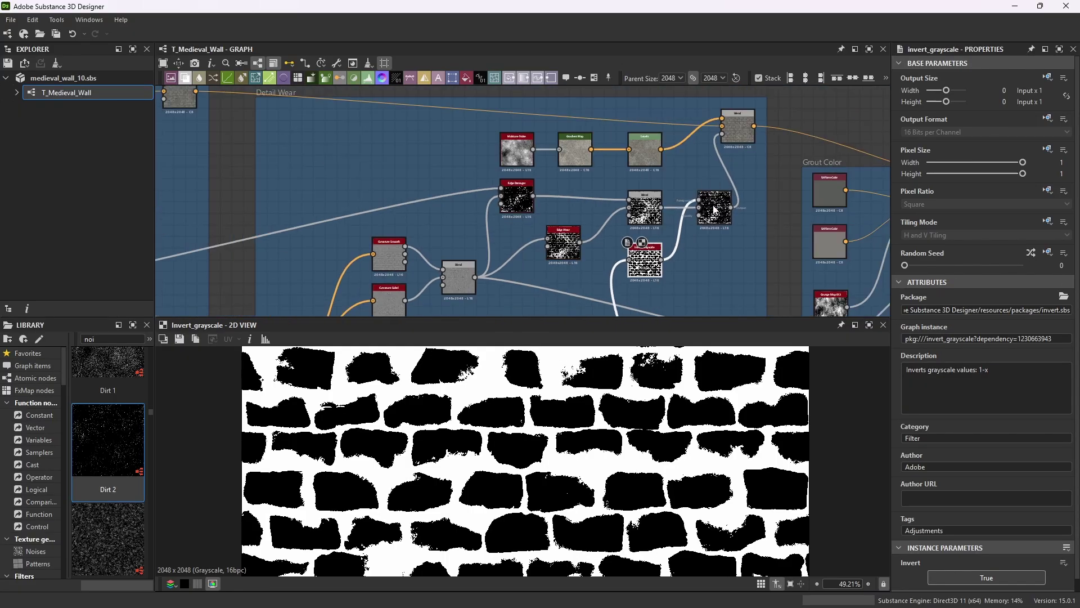
- Preview the Subtract Blend that combines the edge masks with the inverted height mask and examine it up close
scroll(543, 290, "up", 2)
left_click(738, 167)
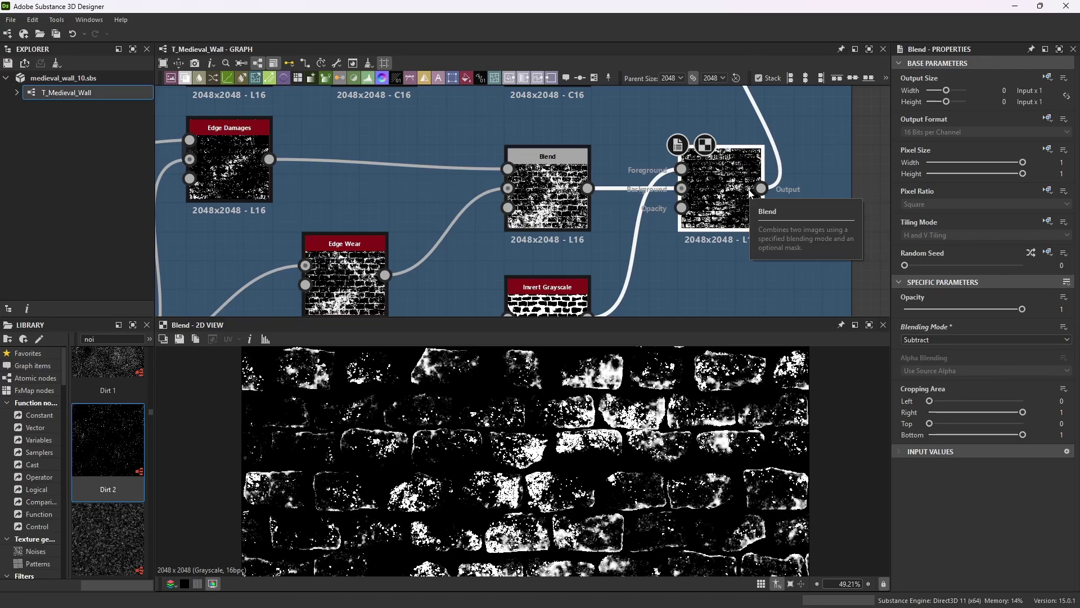
scroll(607, 416, "up", 5)
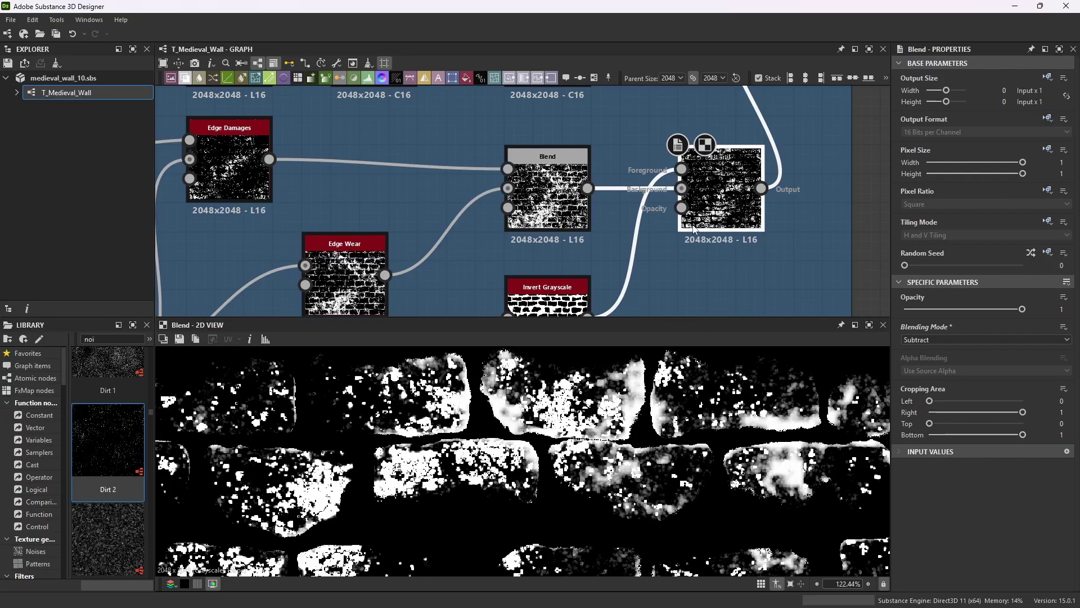
- Preview the Detail Wear frame's Moisture Noise node and review its instance parameters
scroll(694, 229, "down", 5)
scroll(697, 236, "up", 3)
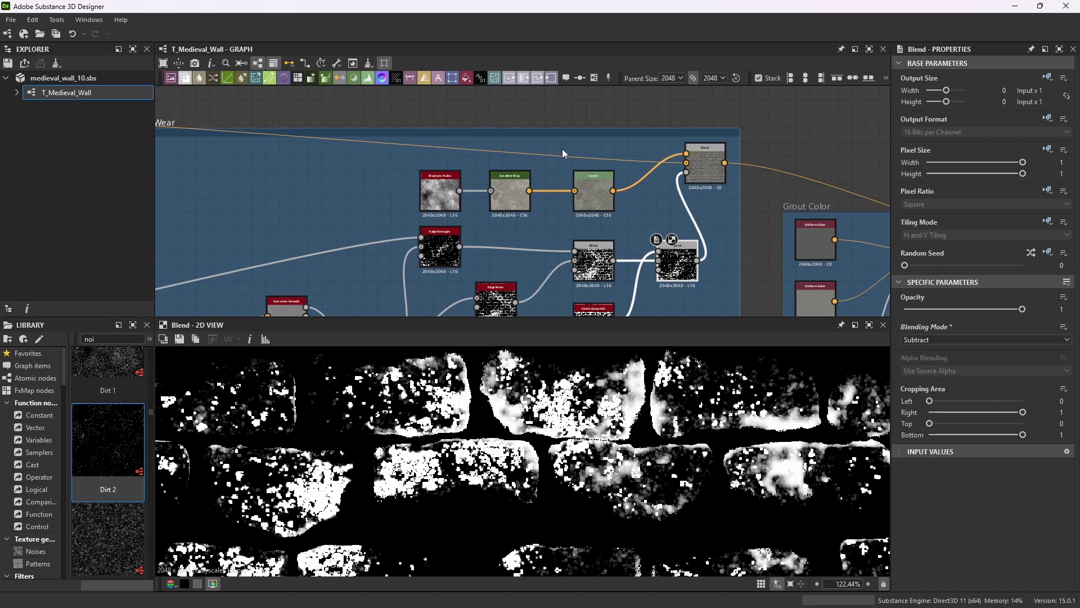
scroll(703, 165, "down", 3)
middle_click_drag(387, 138, 395, 186)
scroll(395, 186, "down", 3)
scroll(550, 105, "up", 5)
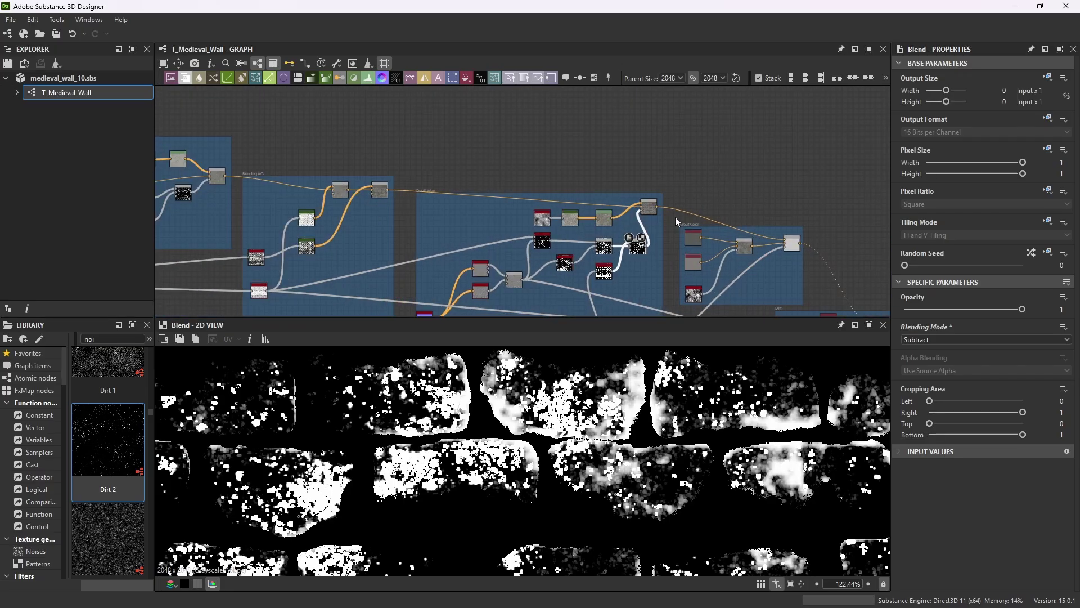
scroll(462, 184, "up", 2)
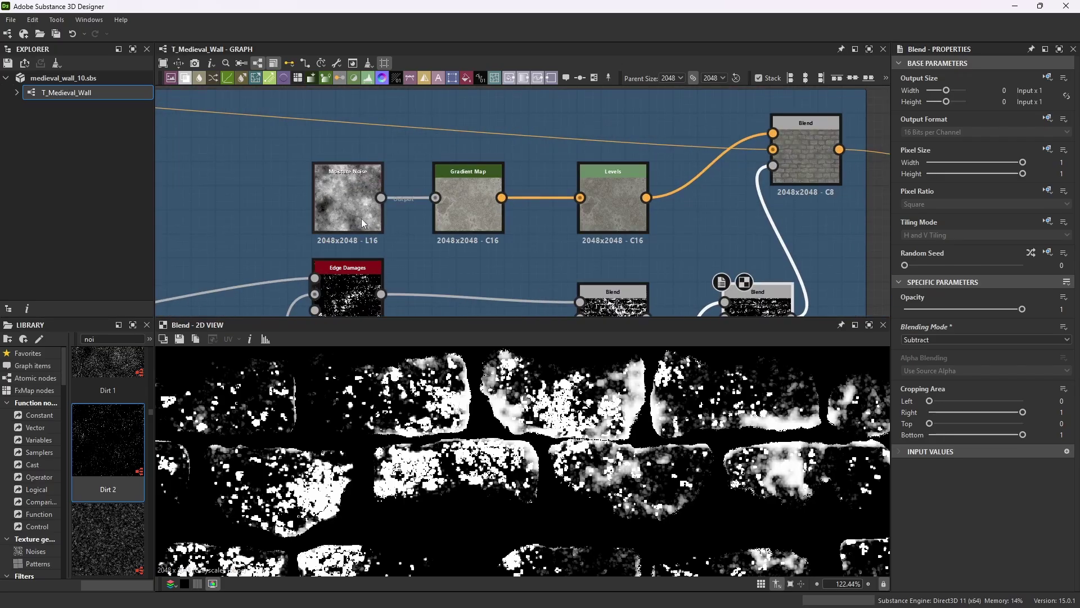
left_click(347, 203)
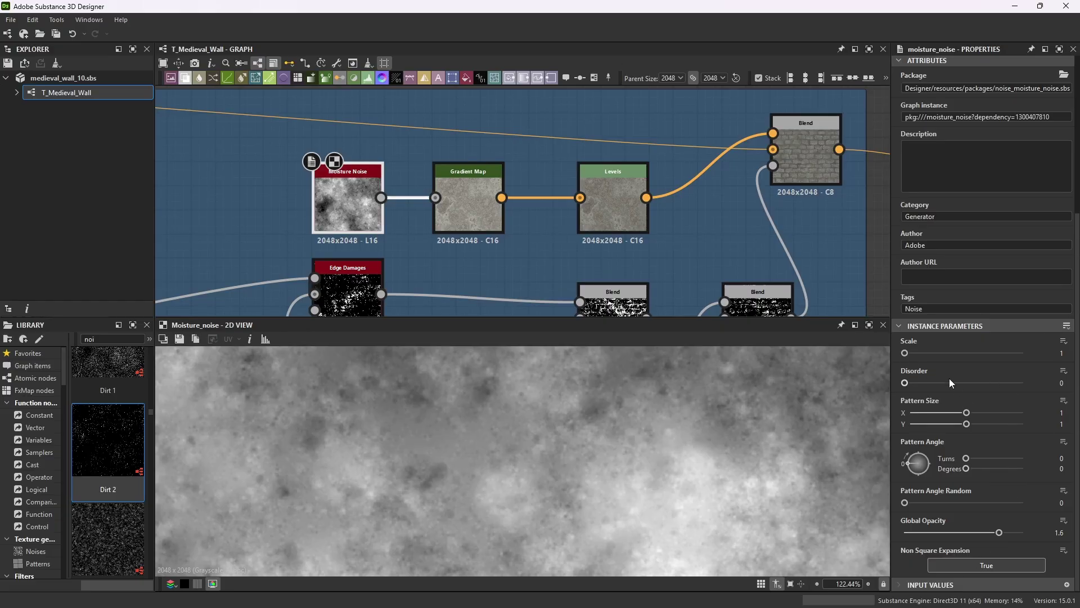
- Preview the Gradient Map and the Levels node after it, reviewing the Levels settings as both numeric values and histogram
left_click(472, 206)
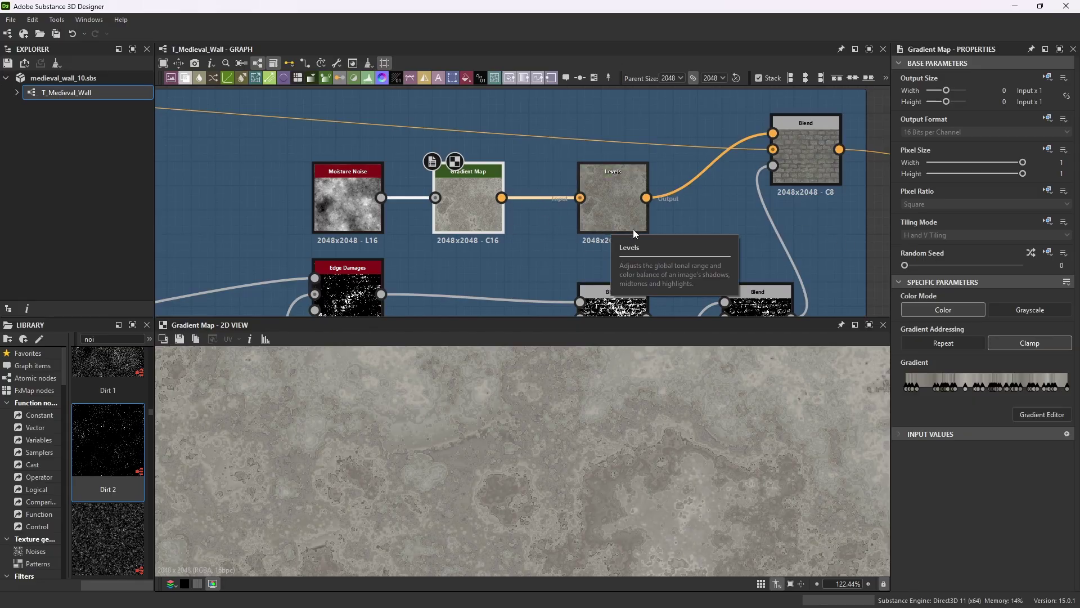
left_click(615, 199)
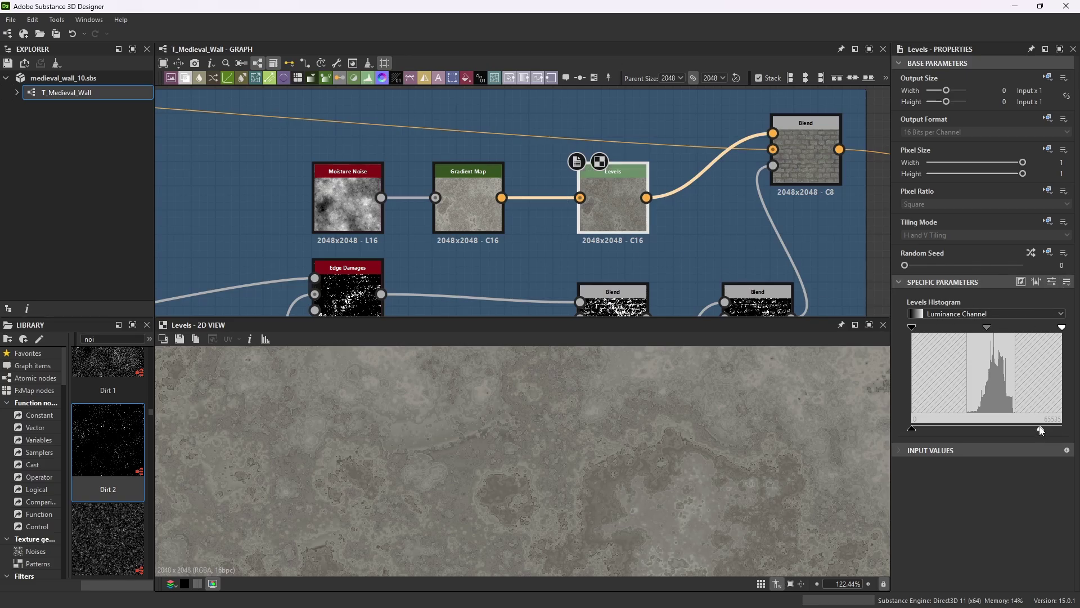
left_click(1051, 282)
scroll(1023, 428, "down", 2)
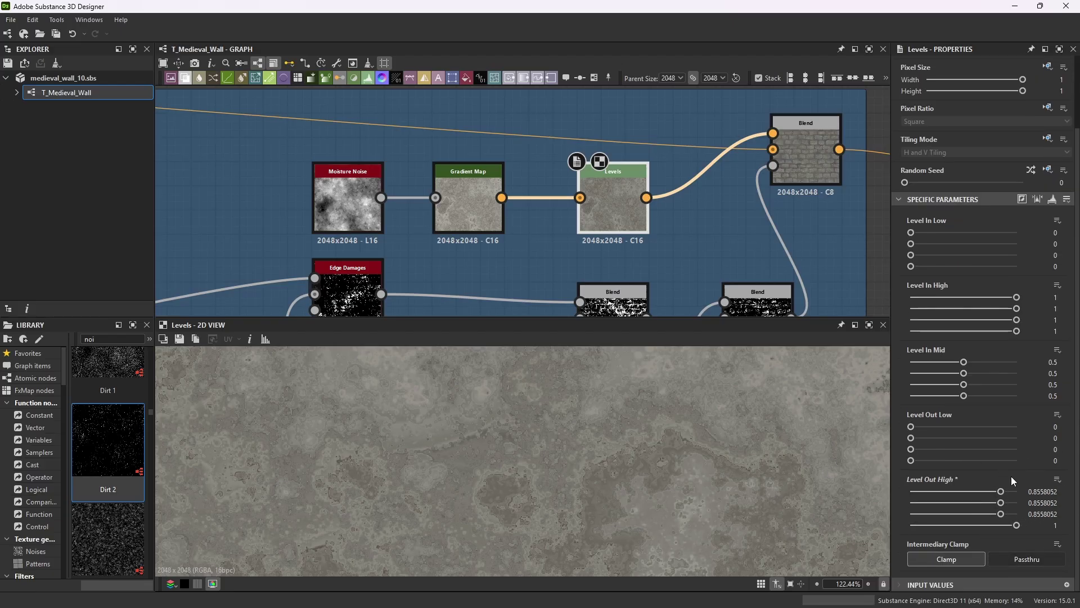
left_click(1052, 199)
scroll(609, 218, "down", 2)
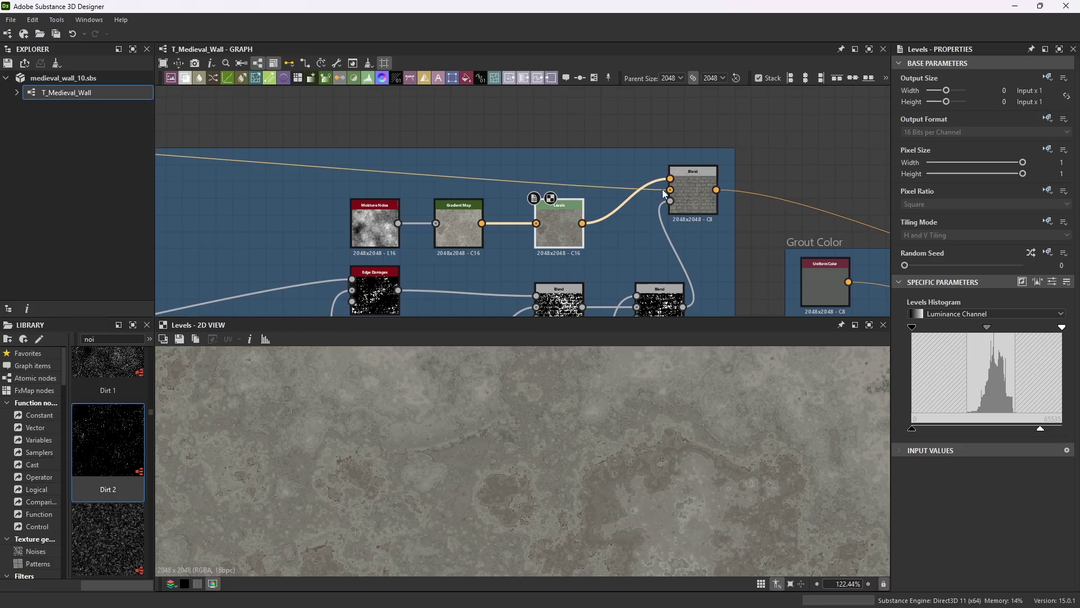
- Preview the Detail Wear frame's final color Blend and examine the worn bricks up close and from farther out
scroll(689, 183, "up", 2)
left_click(694, 194)
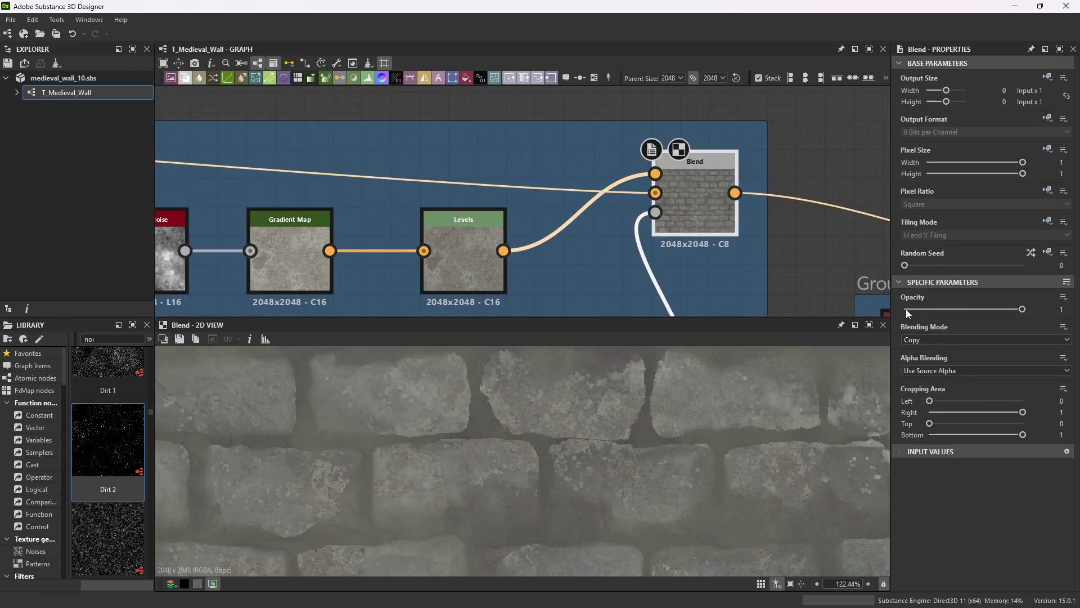
scroll(744, 184, "down", 3)
scroll(730, 415, "down", 4)
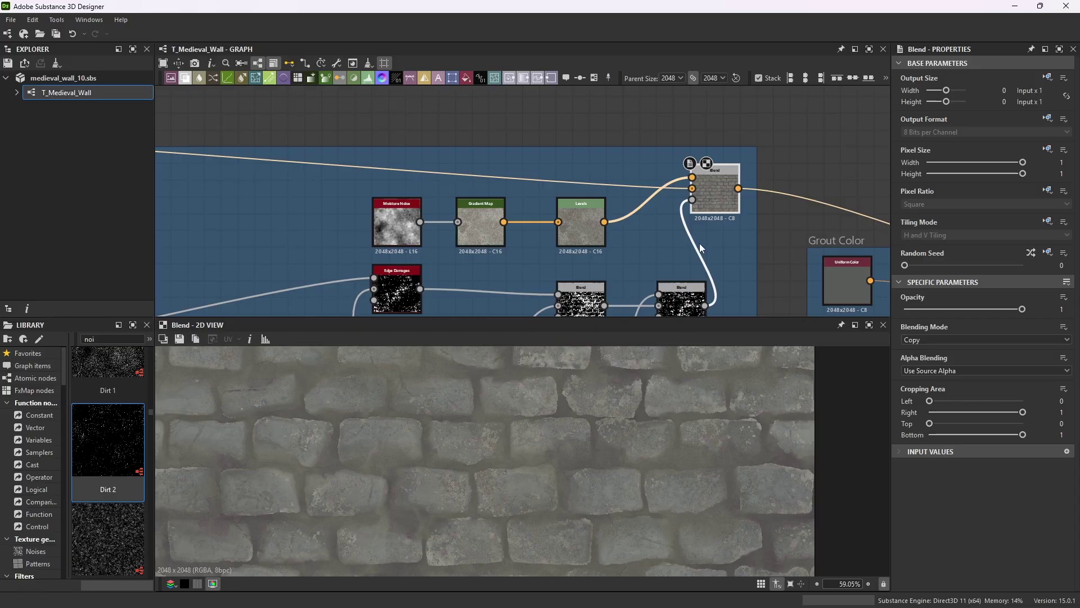
scroll(720, 420, "up", 4)
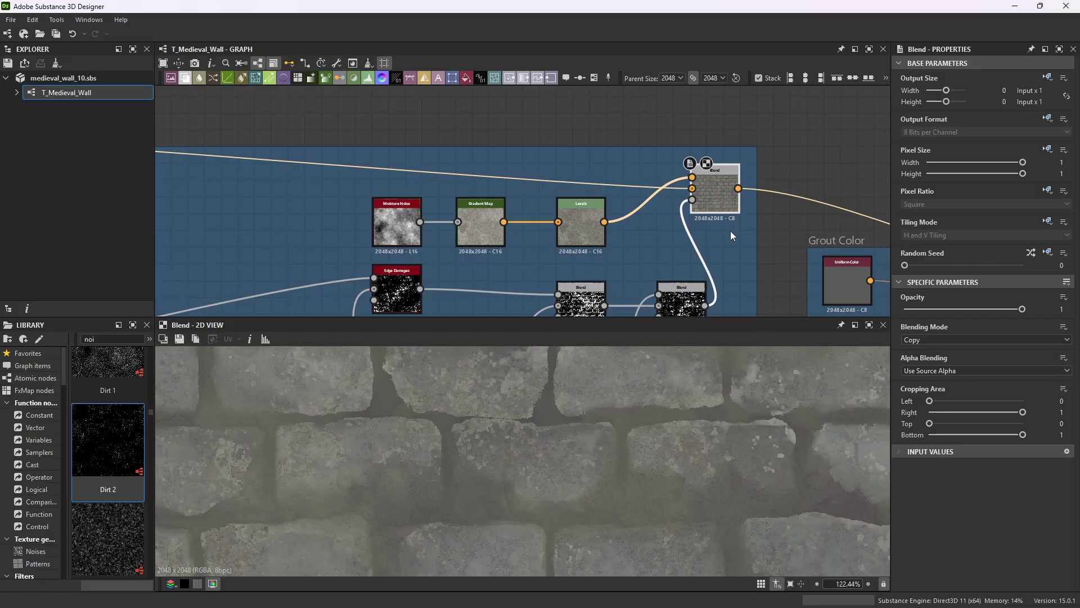
scroll(738, 239, "down", 4)
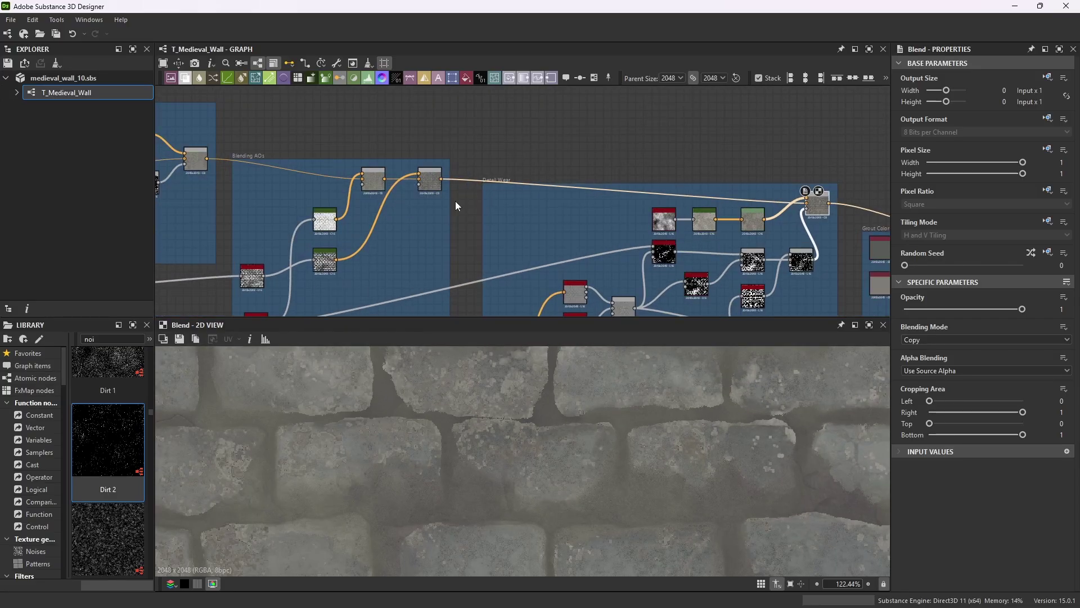
- Compare the last Blending AOs Blend with the final Detail Wear Blend to see the color before and after the wear
left_click(432, 184)
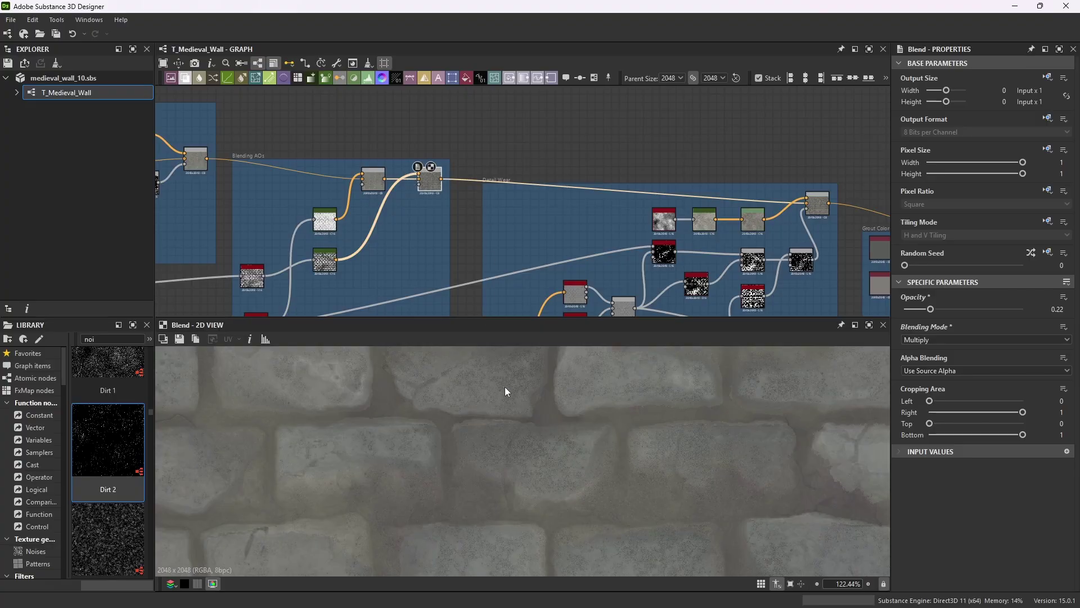
left_click(819, 204)
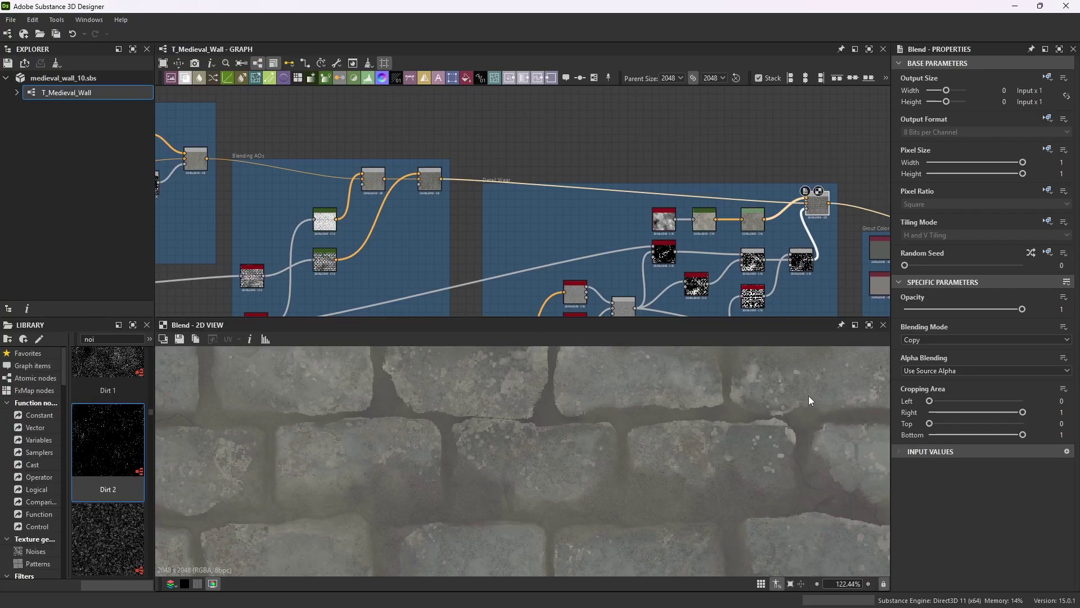
scroll(351, 478, "down", 5)
scroll(494, 417, "up", 5)
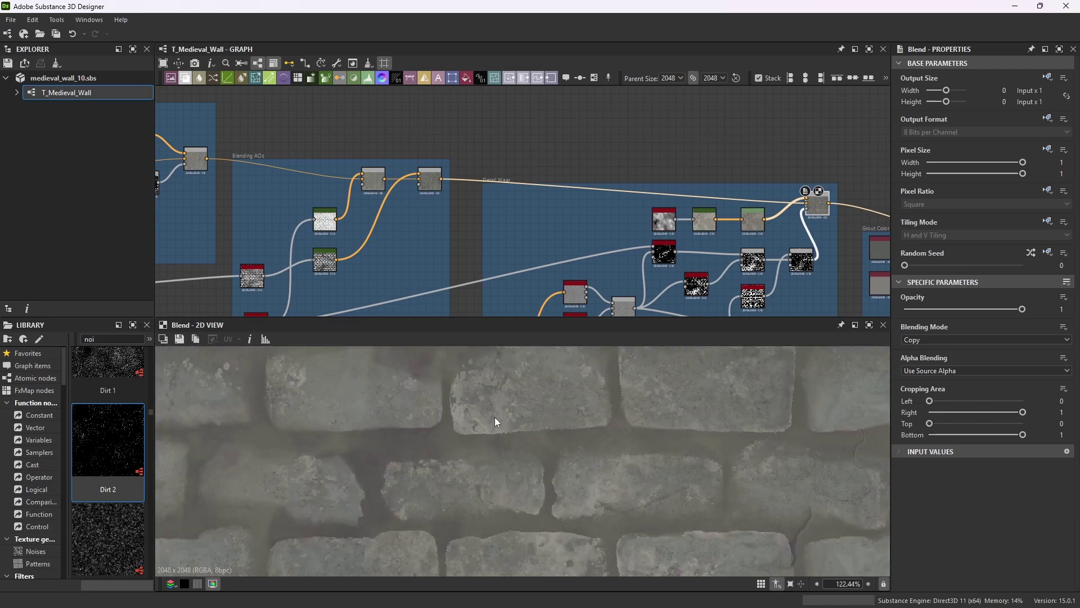
- Inspect the final Detail Wear Blend in a maximized 2D view, both up close and as a whole, and restore the layout
left_click(869, 324)
scroll(518, 292, "up", 5)
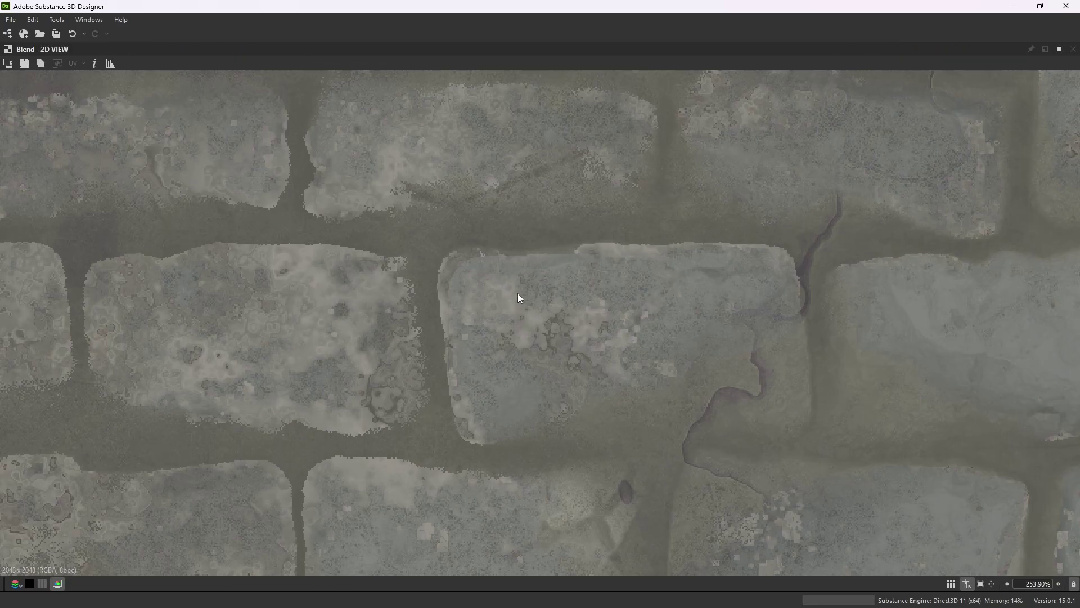
scroll(703, 281, "down", 8)
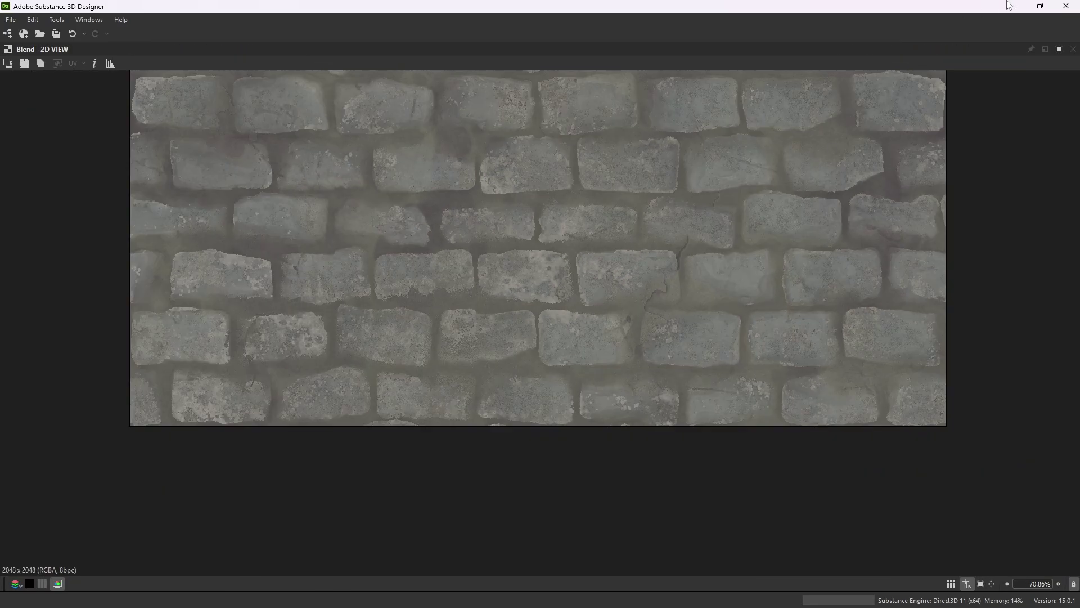
left_click(1059, 49)
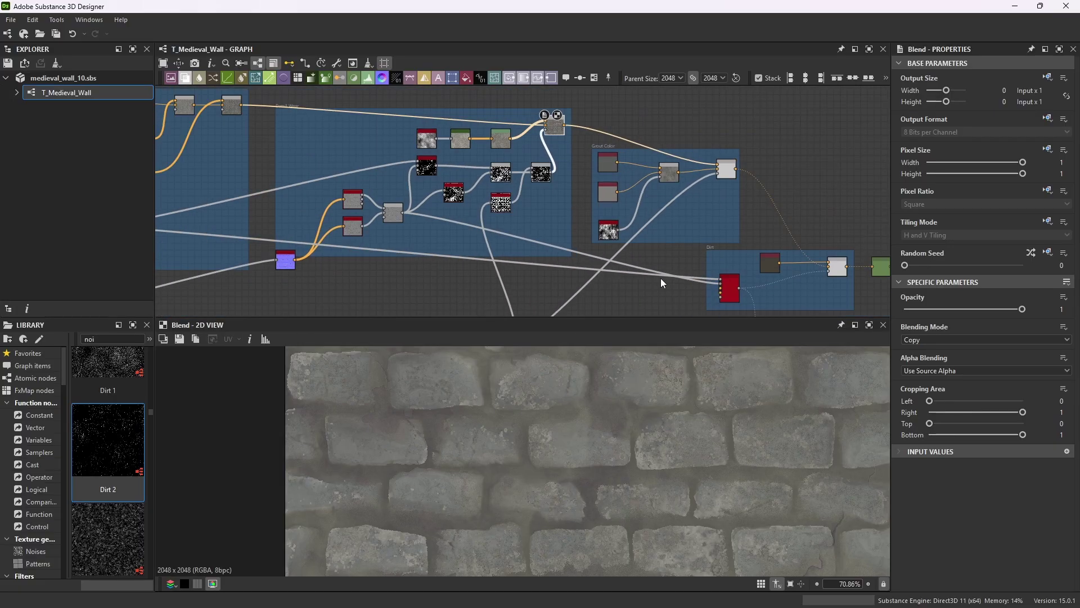
- Examine the two Uniform Color nodes in the Grout Color frame and check each one's color values in the Color Editor
scroll(725, 201, "up", 1)
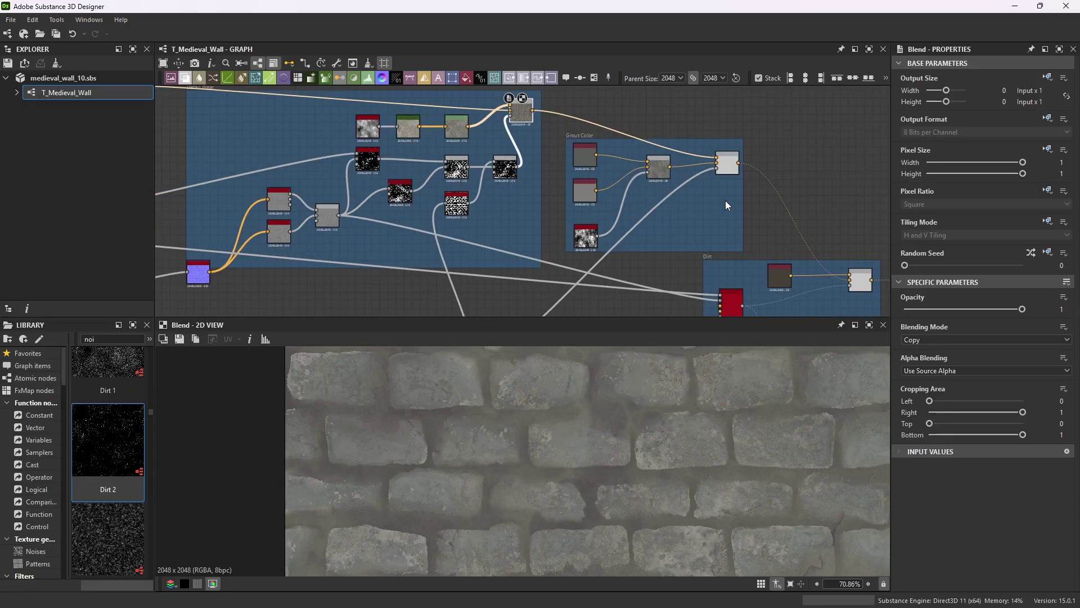
scroll(578, 157, "up", 5)
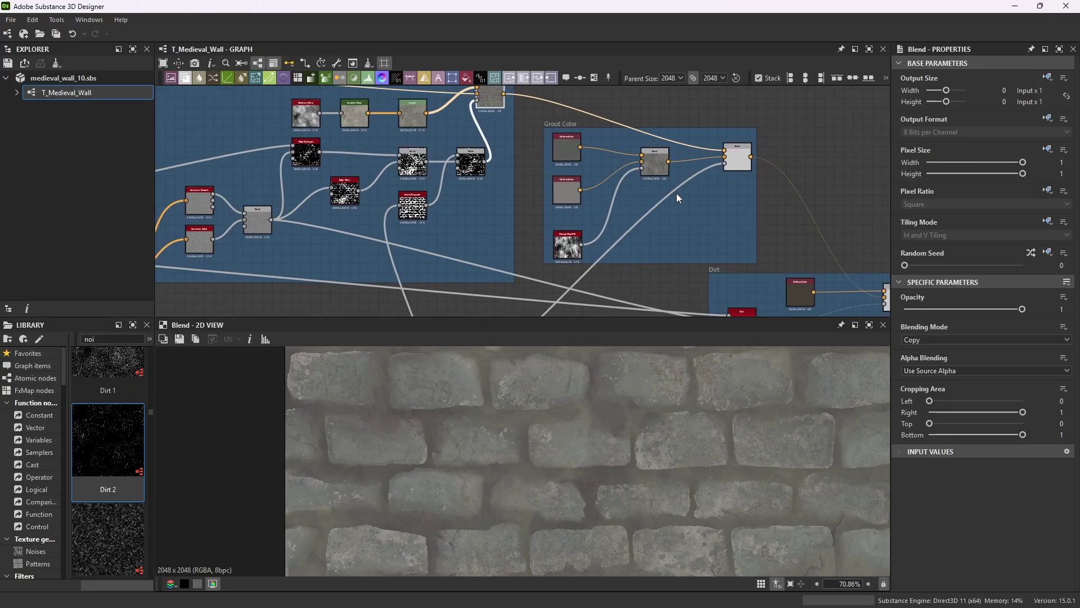
scroll(556, 119, "down", 4)
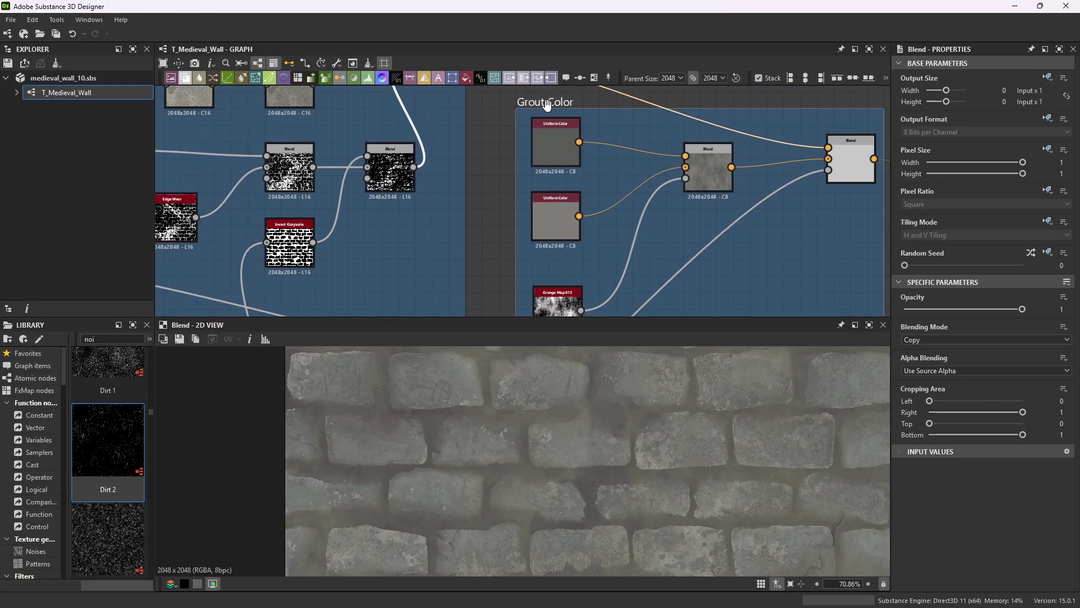
scroll(556, 146, "up", 2)
left_click(556, 147)
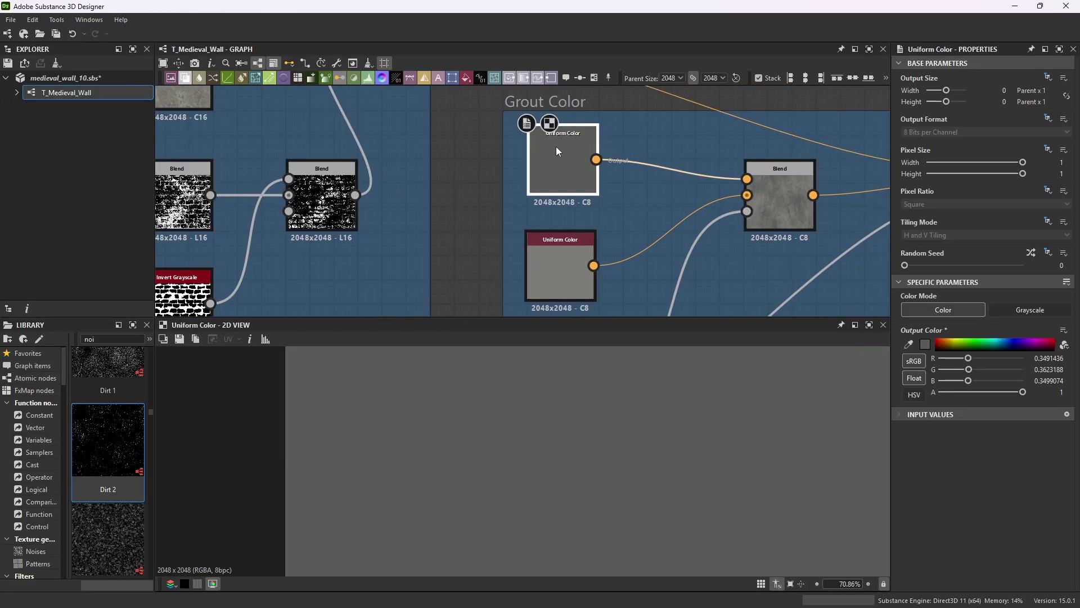
left_click(925, 345)
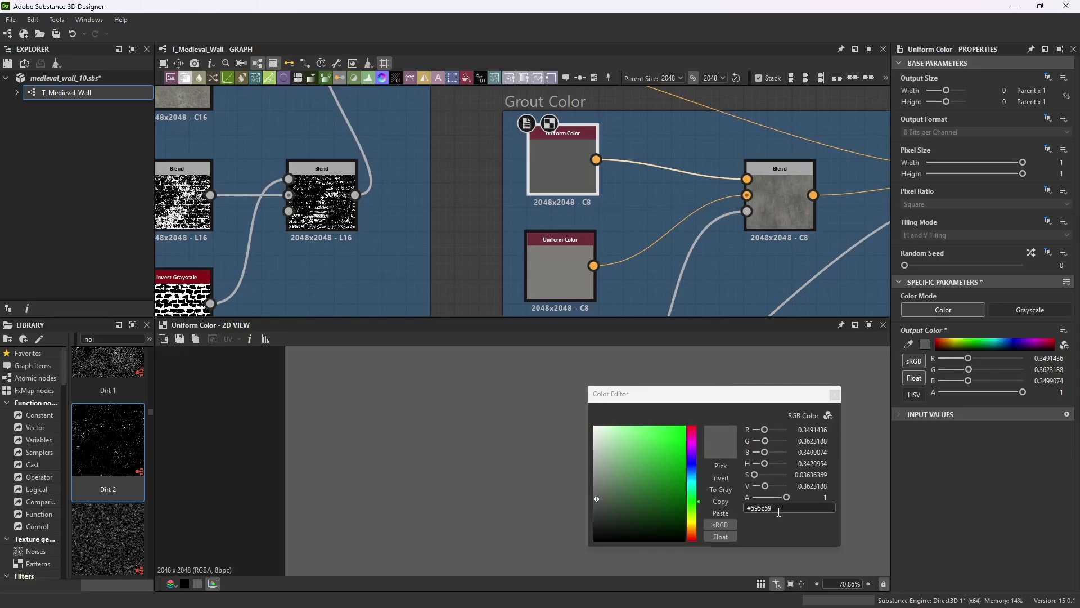
left_click(558, 261)
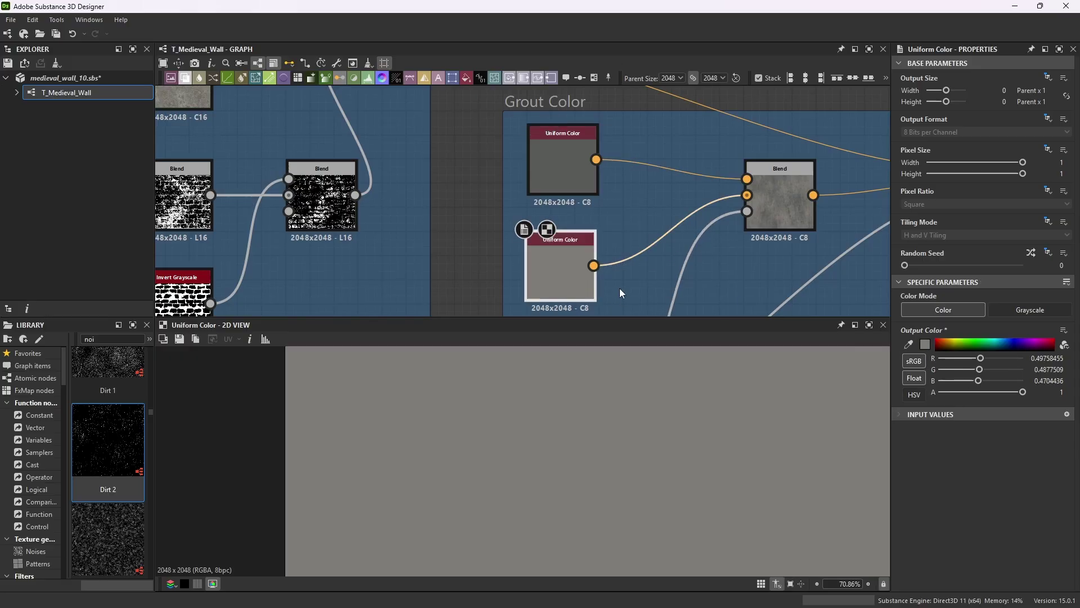
left_click(925, 345)
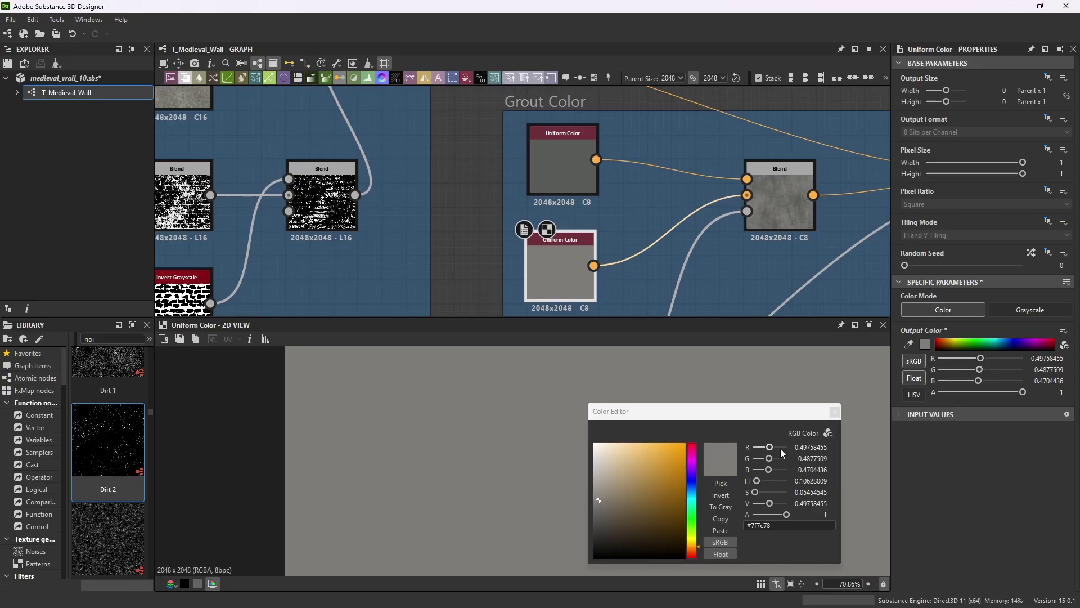
- Preview the Grout Color frame's Grunge Map 013 and review its instance parameters
scroll(658, 213, "down", 4)
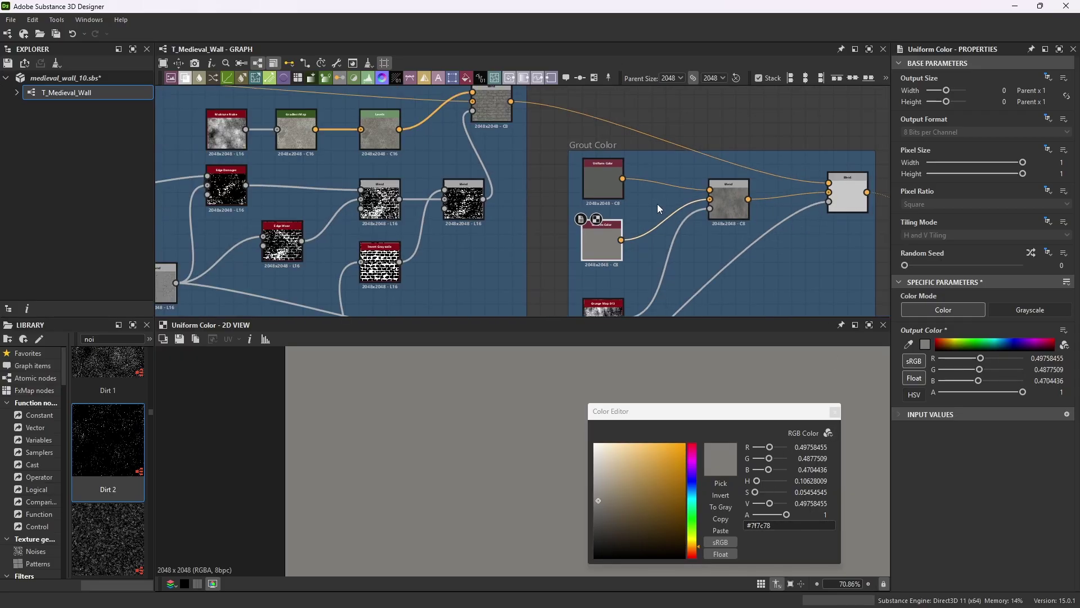
left_click(629, 279)
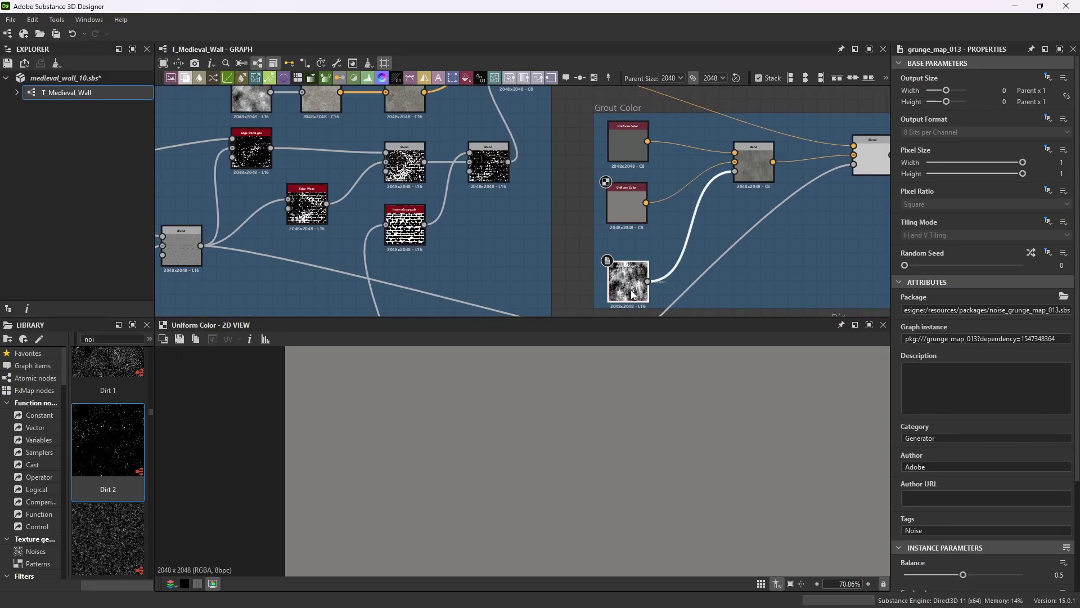
double_click(627, 280)
scroll(626, 281, "up", 4)
scroll(624, 278, "up", 2)
scroll(1007, 452, "down", 3)
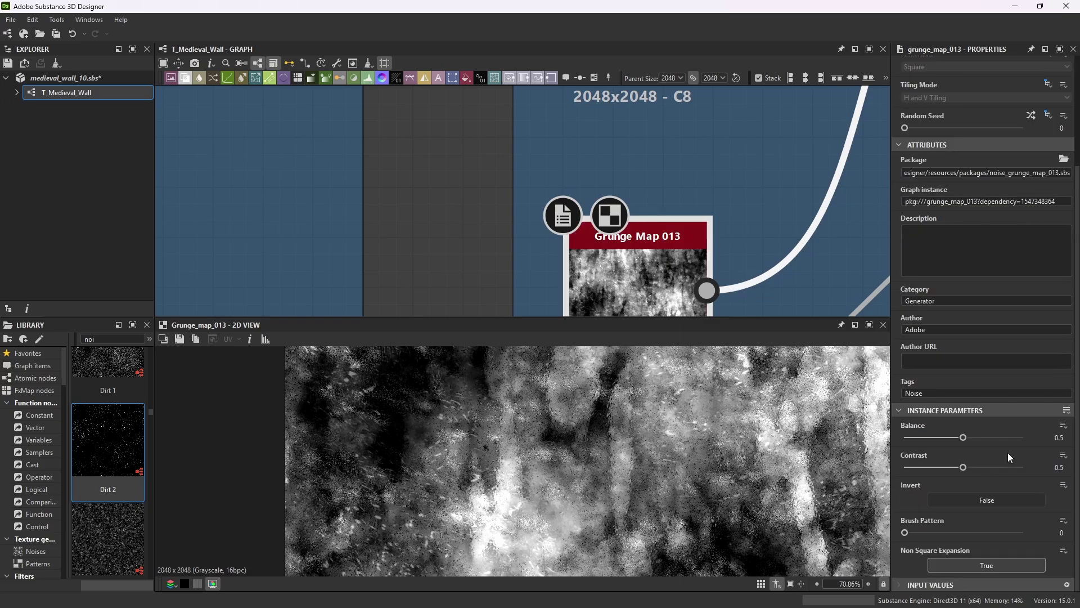
- Preview the Blend that mixes the two grout colors through the grunge map, viewing the whole texture
scroll(622, 210, "down", 5)
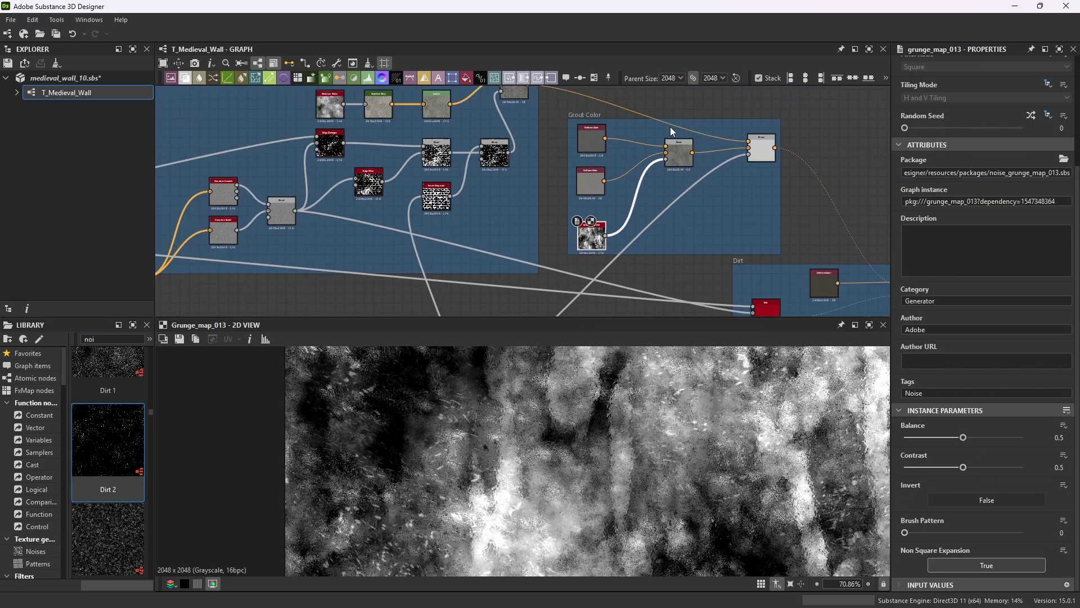
scroll(670, 171, "up", 3)
double_click(694, 172)
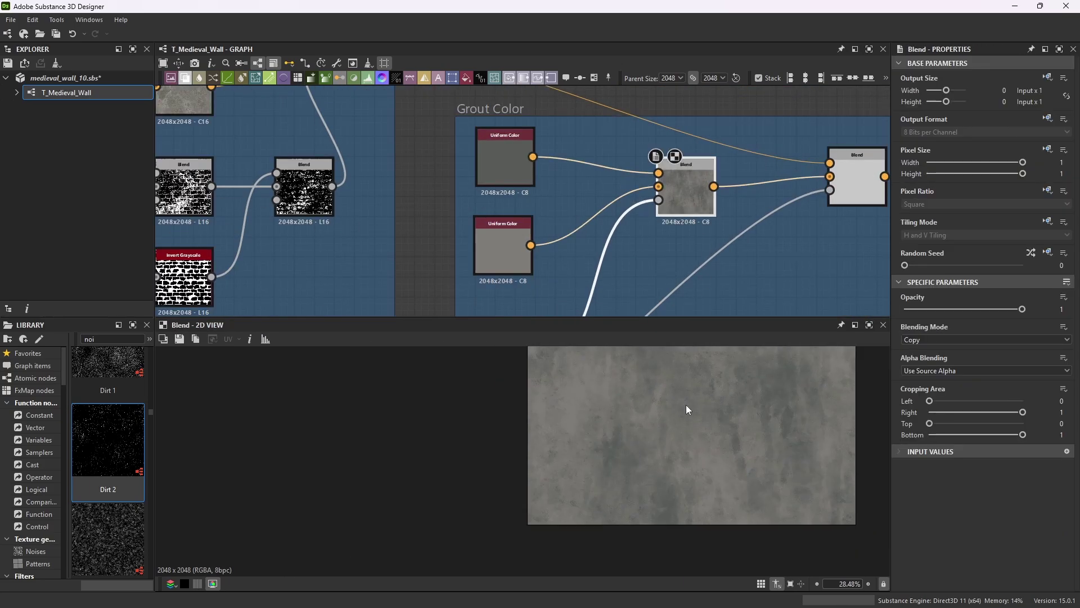
scroll(747, 426, "down", 1)
scroll(539, 450, "up", 1)
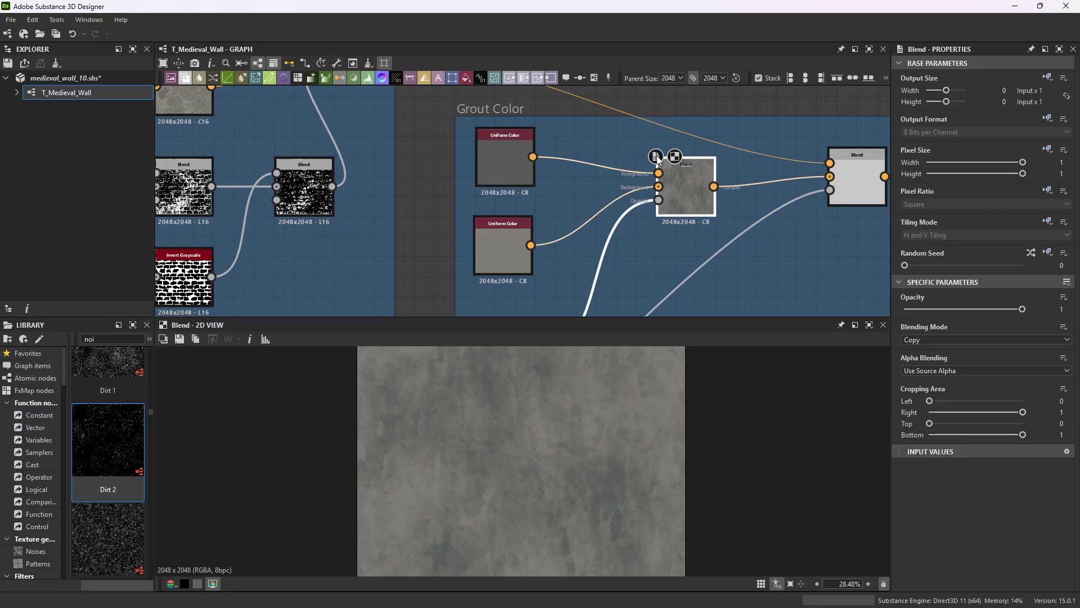
- Preview the Grout Color frame's last Blend, which combines the worn brick color with the grout color
scroll(640, 160, "down", 4)
scroll(641, 160, "up", 1)
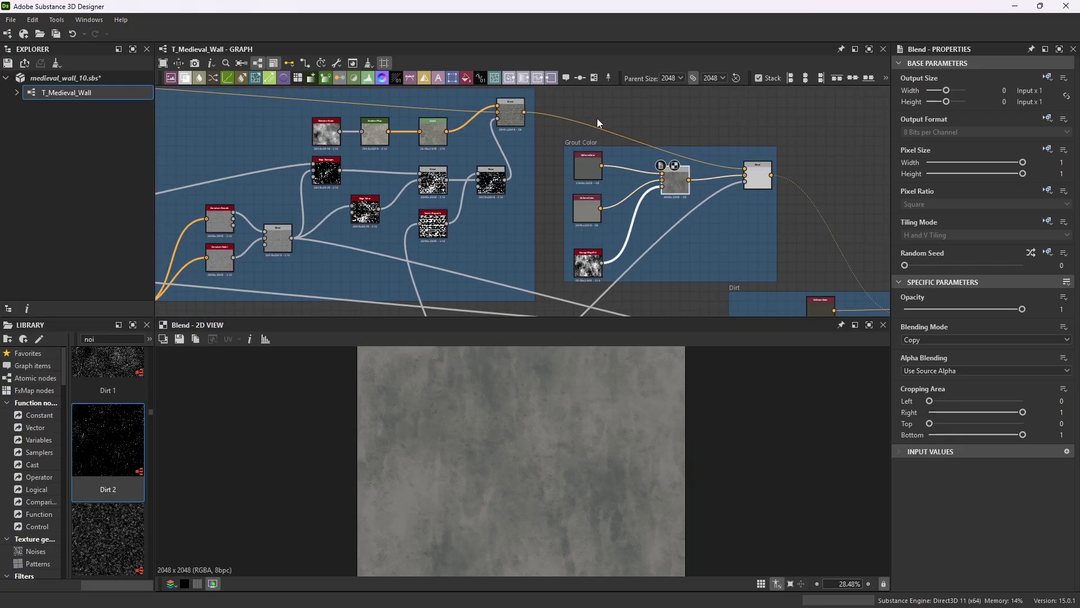
scroll(736, 169, "up", 2)
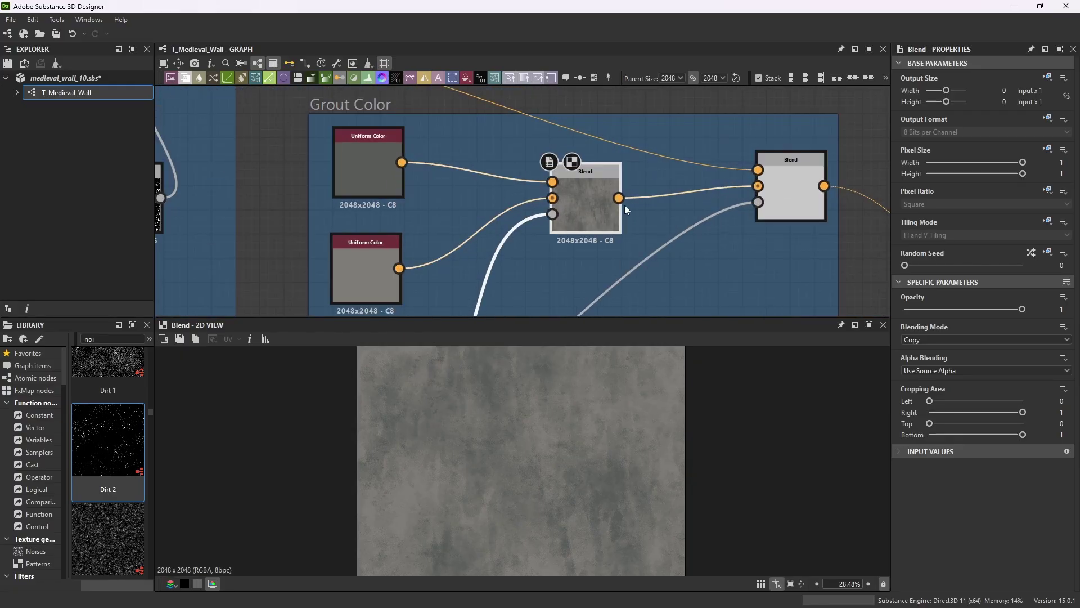
double_click(787, 191)
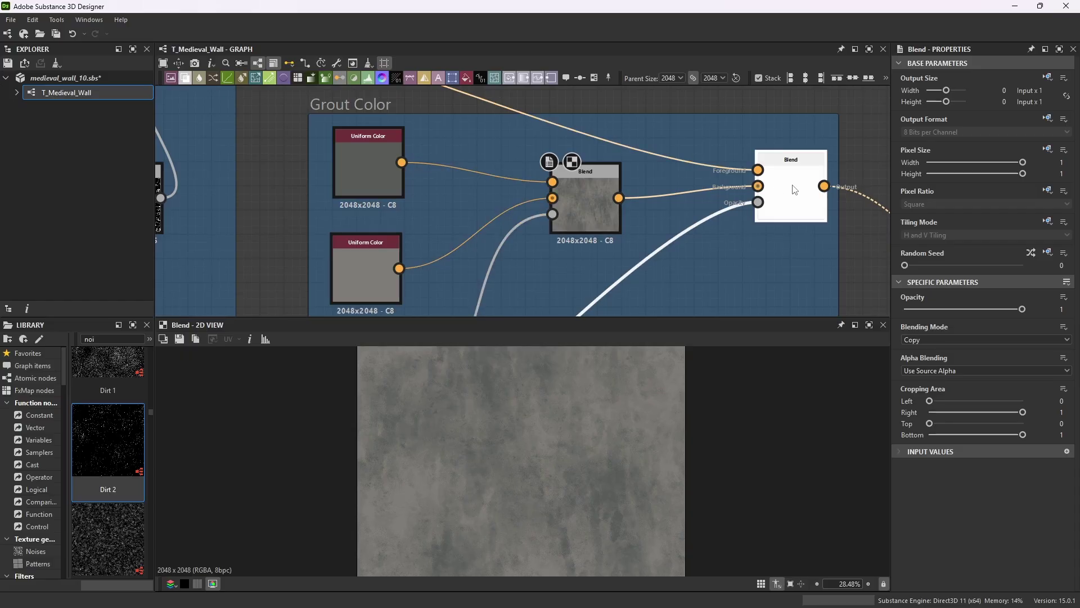
- Trace the last grout Blend's opacity input back to the Height Blend node in the Final Height frame
scroll(742, 141, "down", 4)
scroll(647, 248, "down", 2)
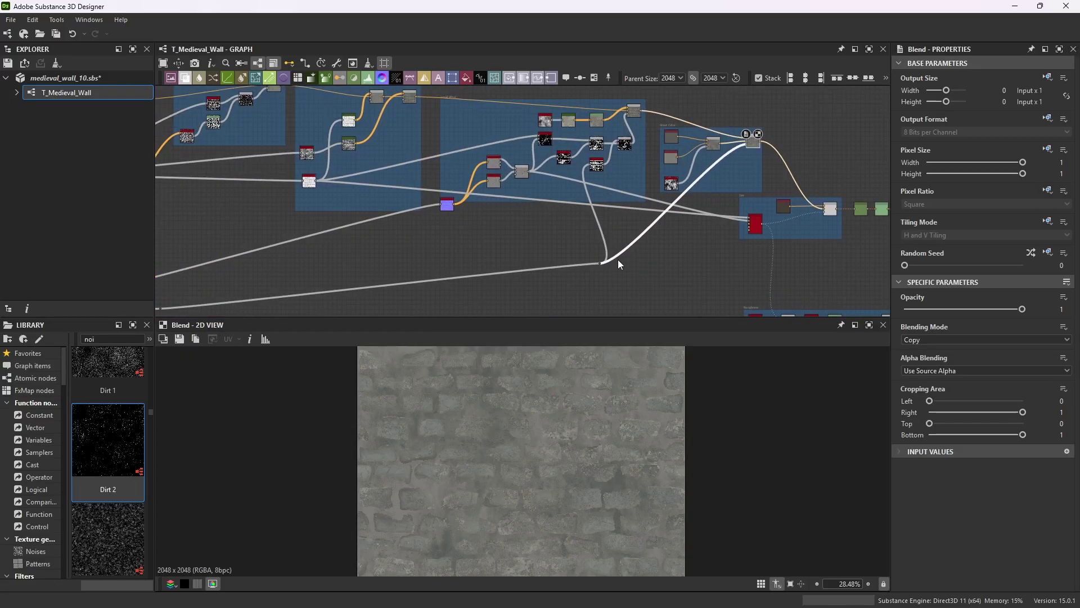
scroll(746, 137, "down", 2)
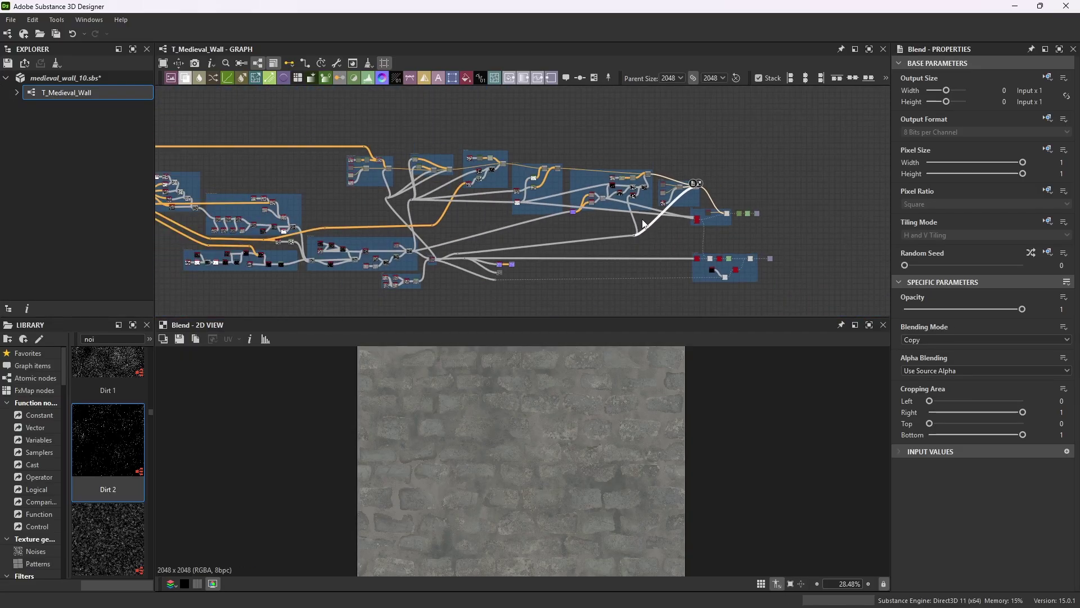
scroll(451, 275, "up", 3)
scroll(332, 252, "up", 4)
scroll(354, 217, "down", 1)
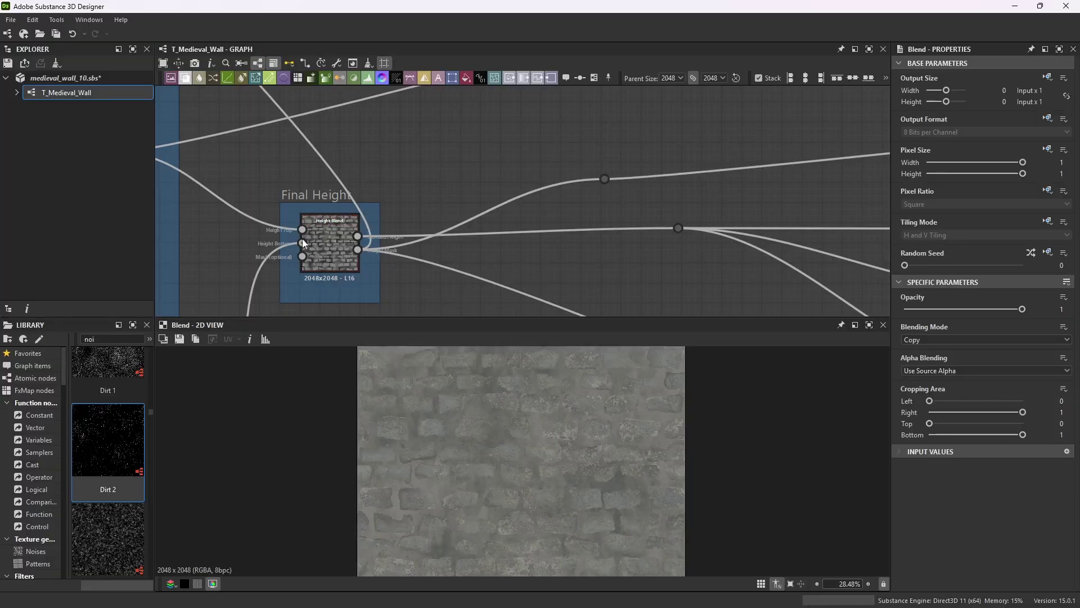
scroll(304, 236, "up", 3)
scroll(359, 223, "down", 3)
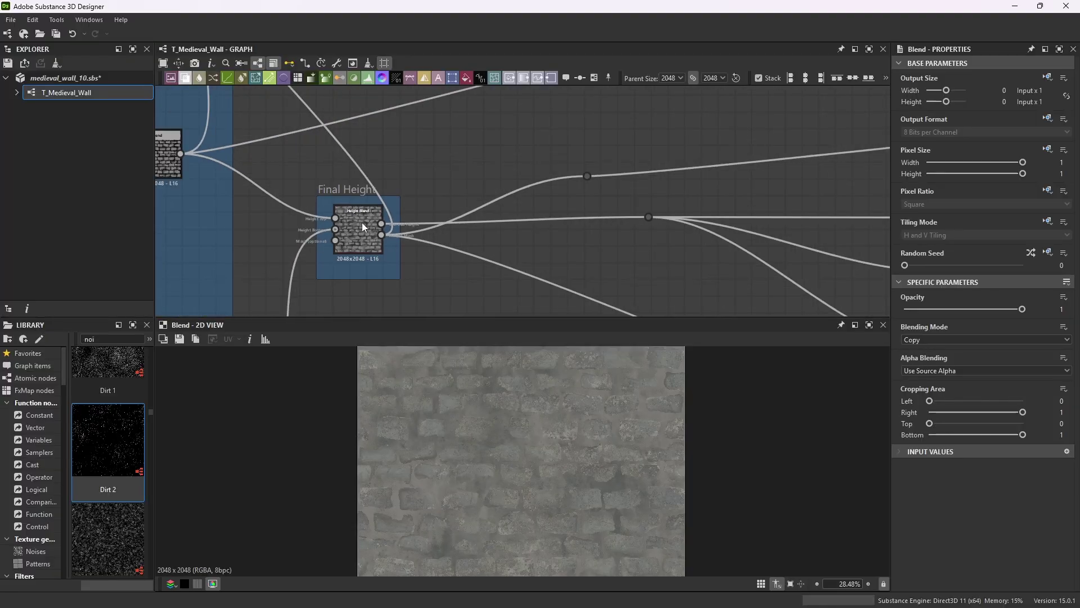
scroll(578, 173, "down", 5)
scroll(718, 133, "up", 3)
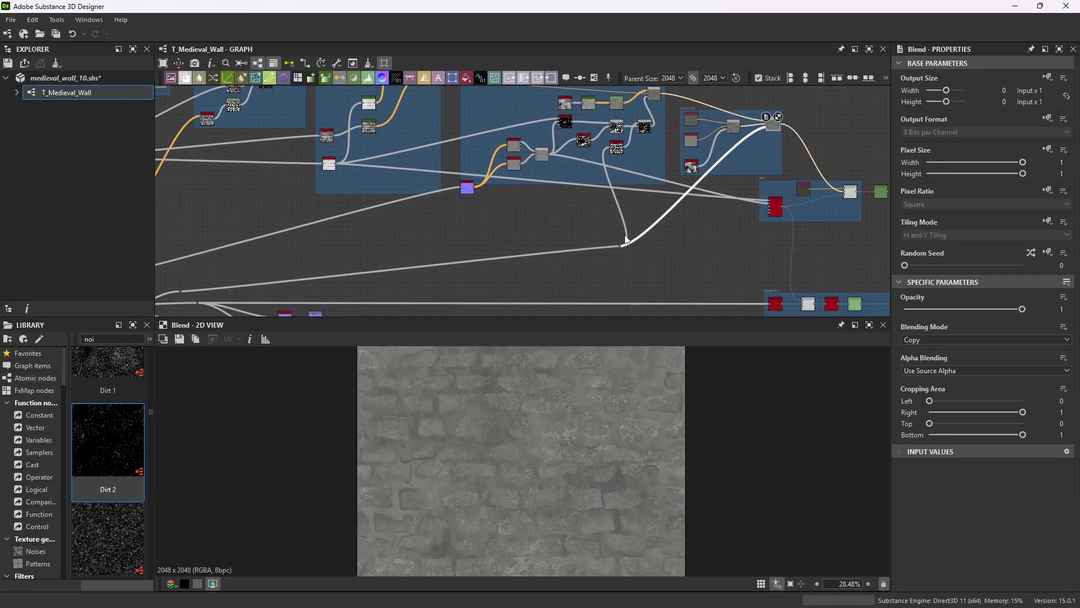
- Inspect the combined brick and grout color in a maximized 2D view, up close and as a whole, and restore the layout
scroll(735, 151, "up", 6)
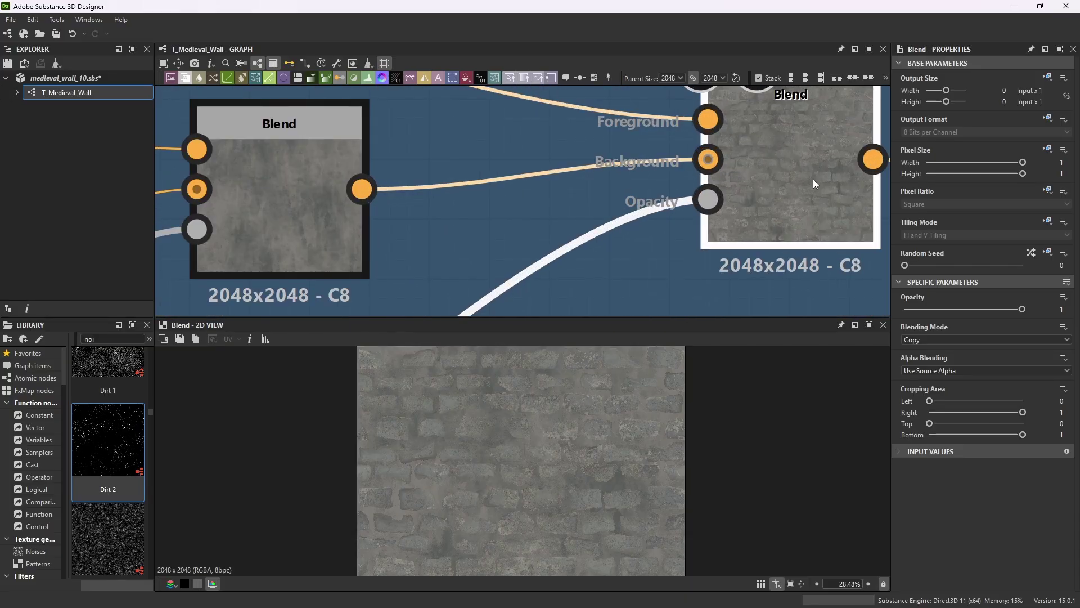
scroll(535, 394, "up", 5)
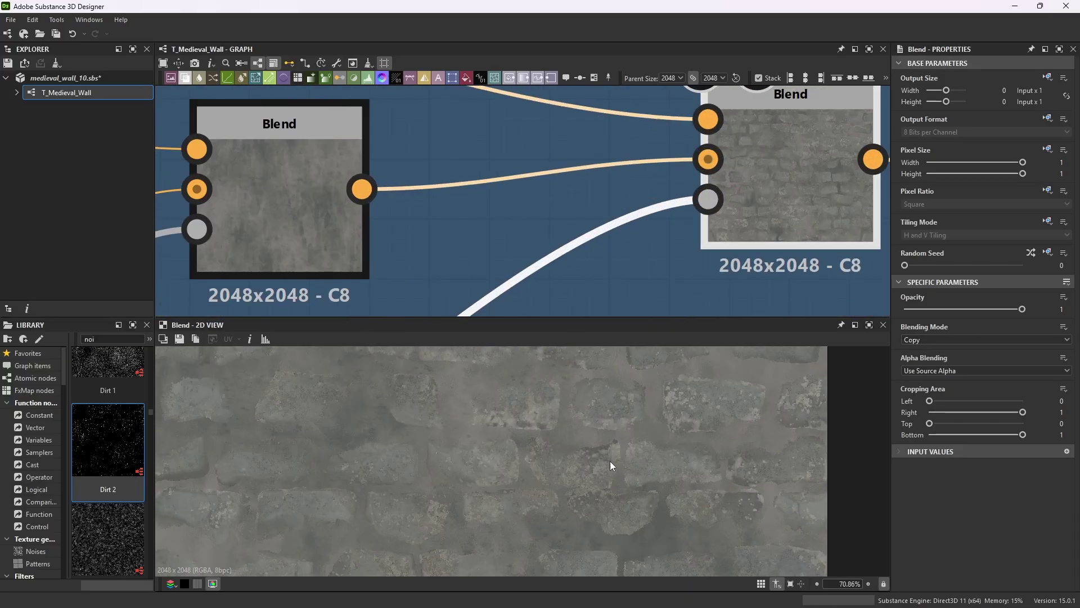
left_click(869, 324)
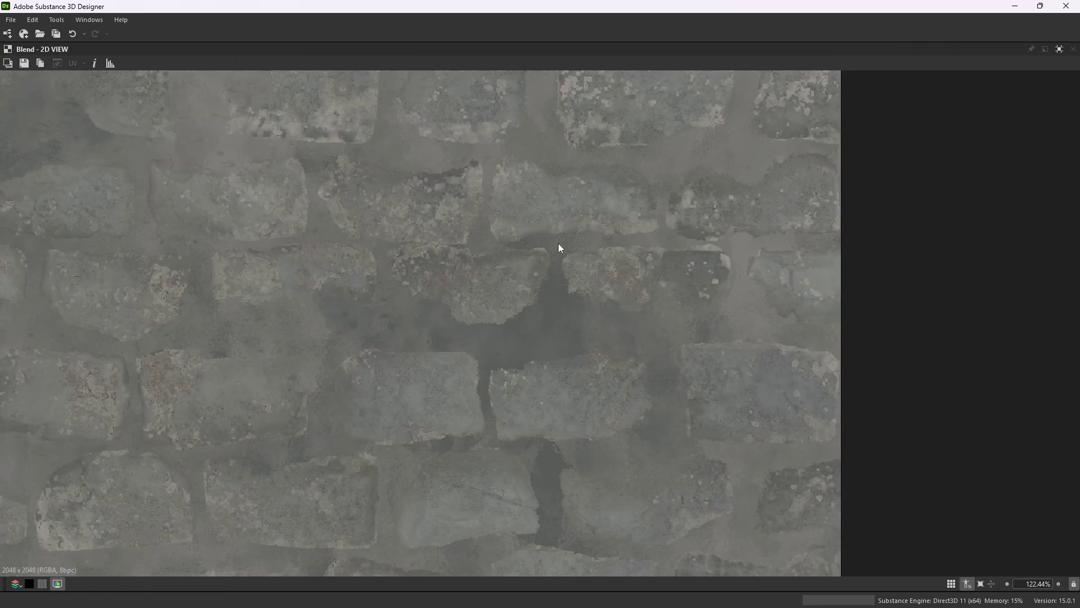
scroll(463, 273, "down", 3)
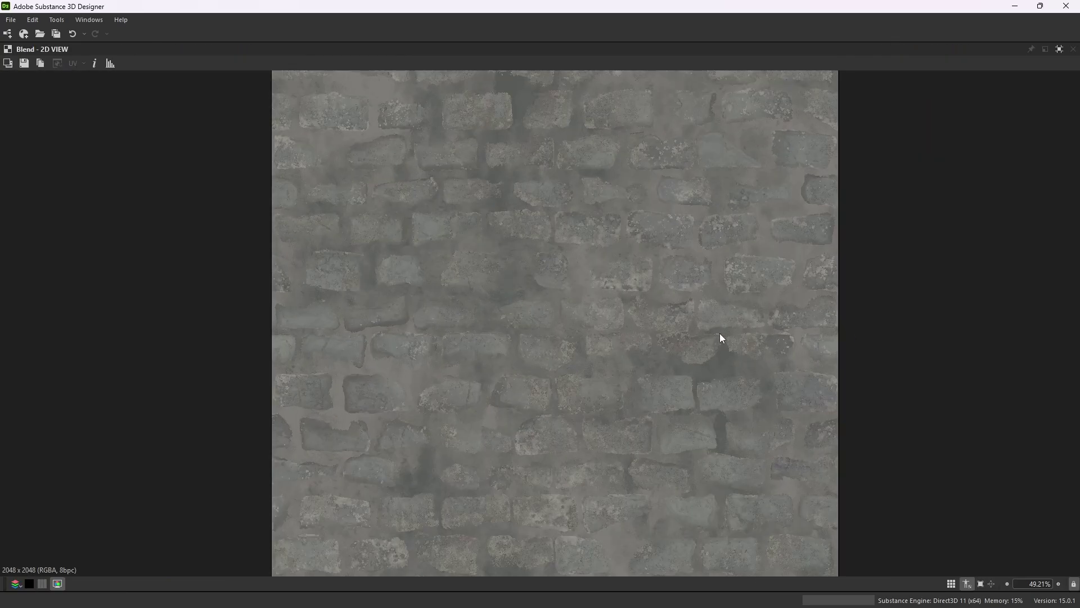
scroll(600, 384, "up", 4)
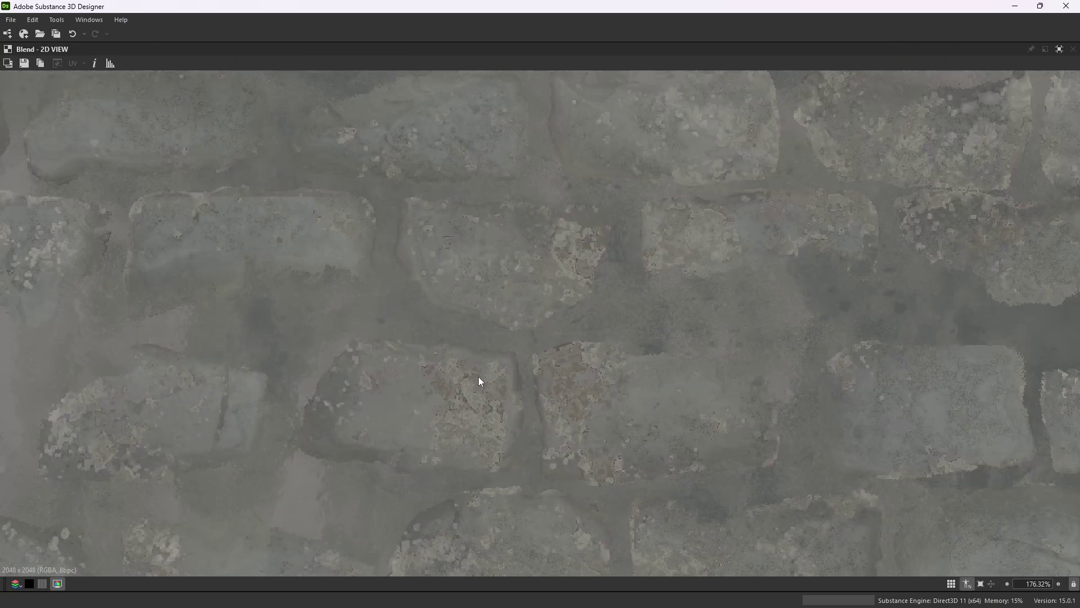
left_click(1059, 49)
- Save the medieval_wall_10.sbs package
scroll(639, 172, "down", 6)
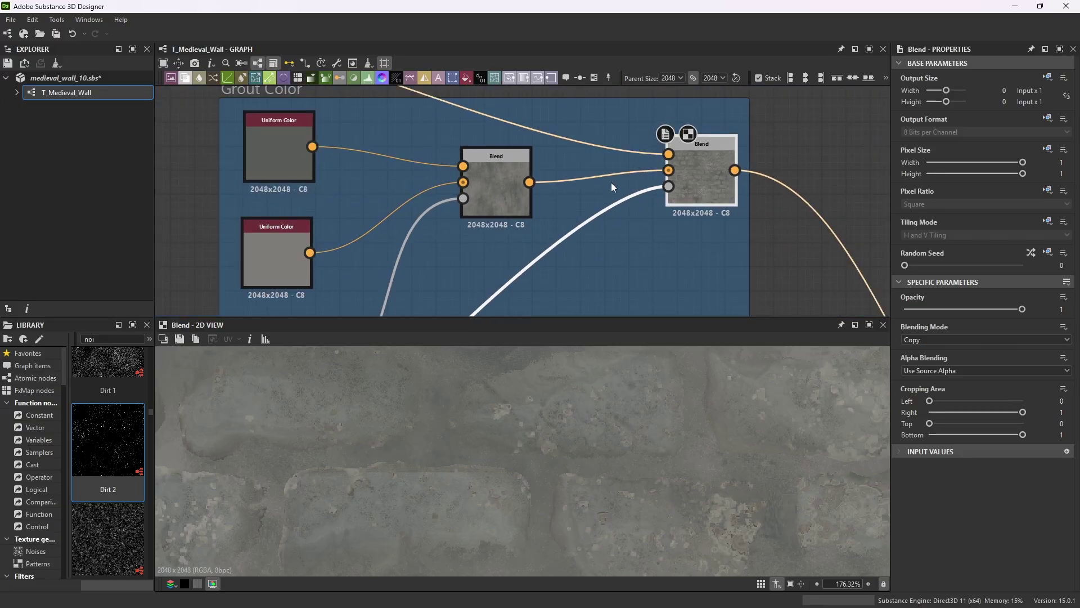
scroll(702, 271, "up", 1)
scroll(702, 271, "up", 1)
key("ctrl+s")
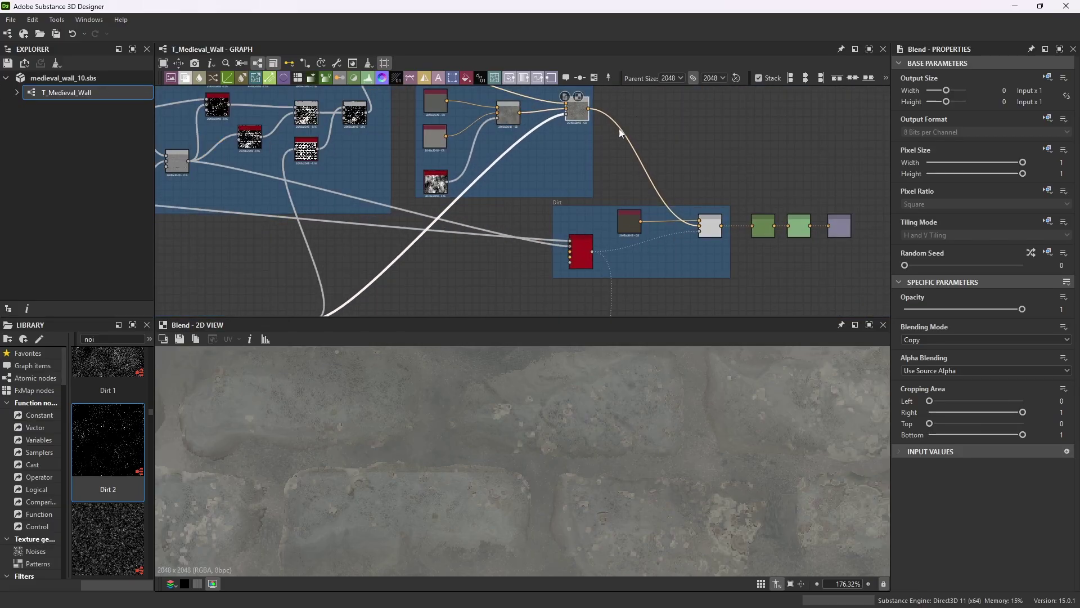
- Review the Dirt node's instance parameters and its Ambient Occlusion and Curvature inputs in the Dirt frame
scroll(600, 235, "up", 2)
scroll(599, 235, "up", 4)
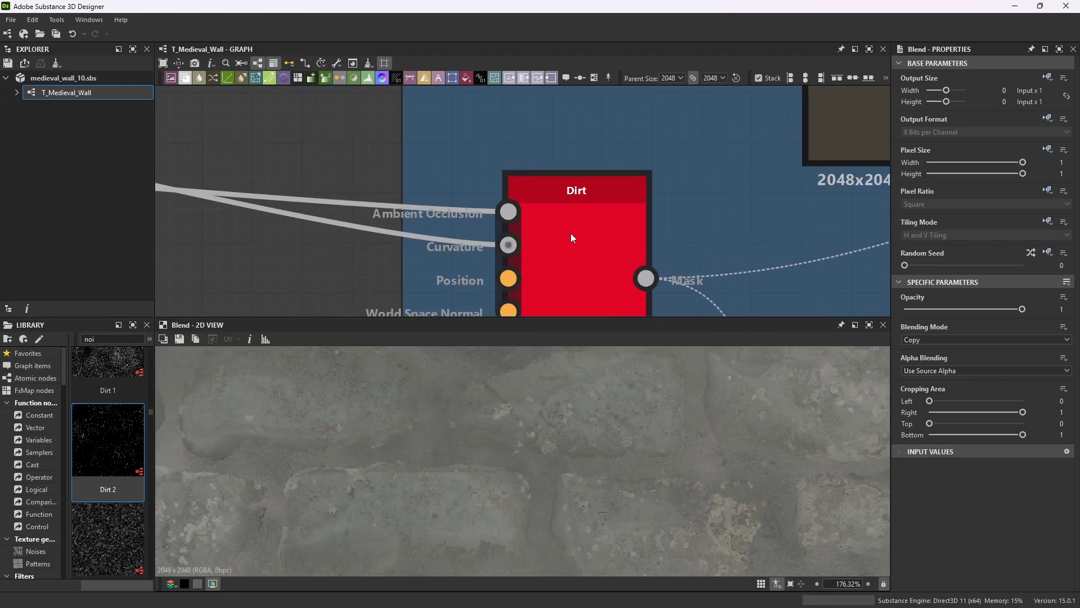
scroll(557, 187, "down", 3)
scroll(558, 206, "up", 1)
left_click(573, 177)
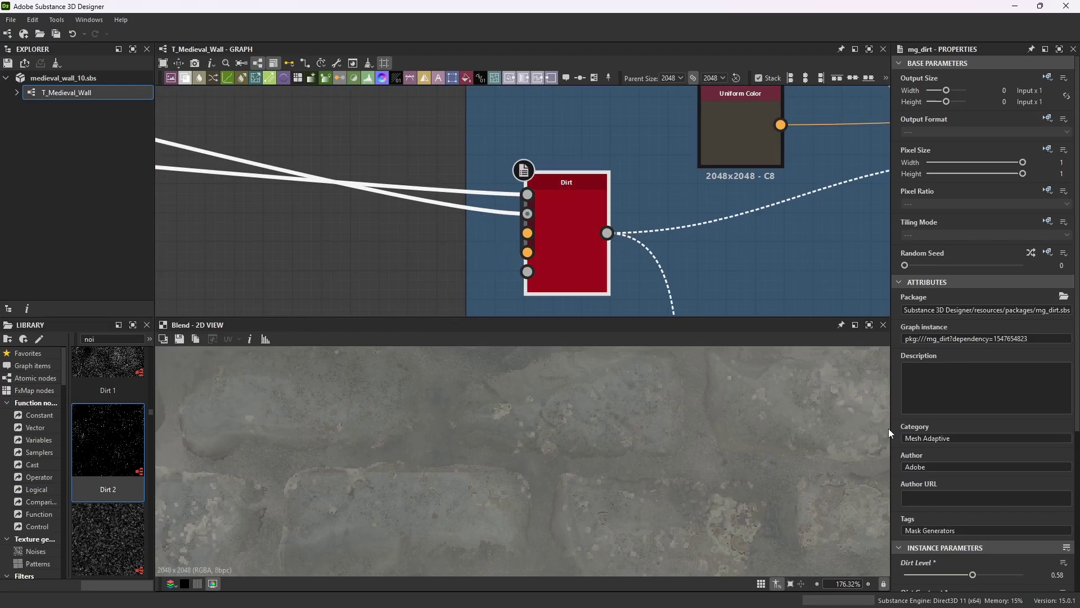
scroll(970, 531, "down", 3)
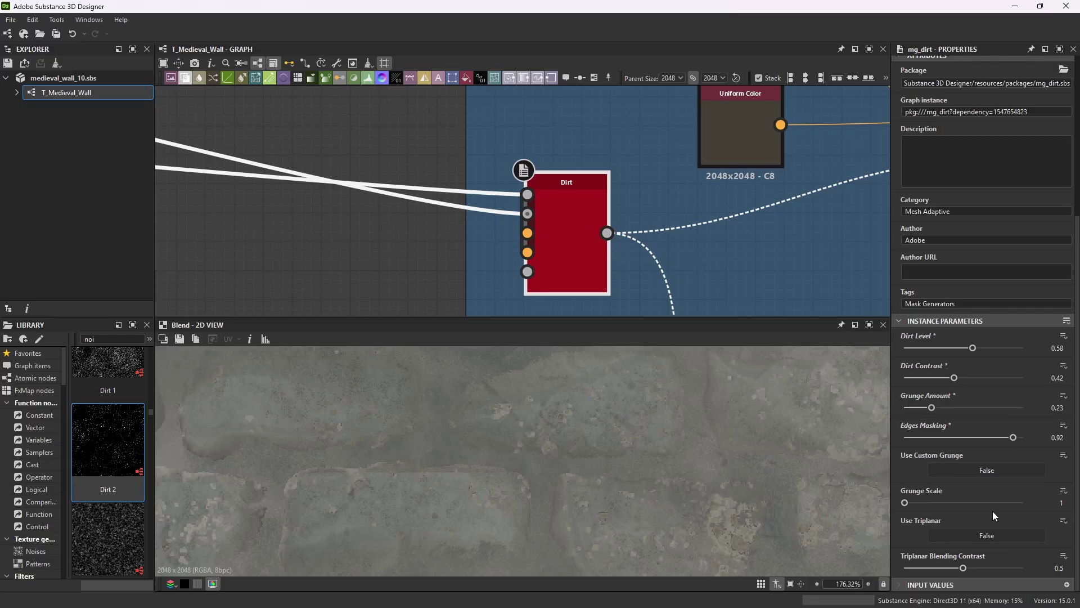
scroll(518, 194, "up", 3)
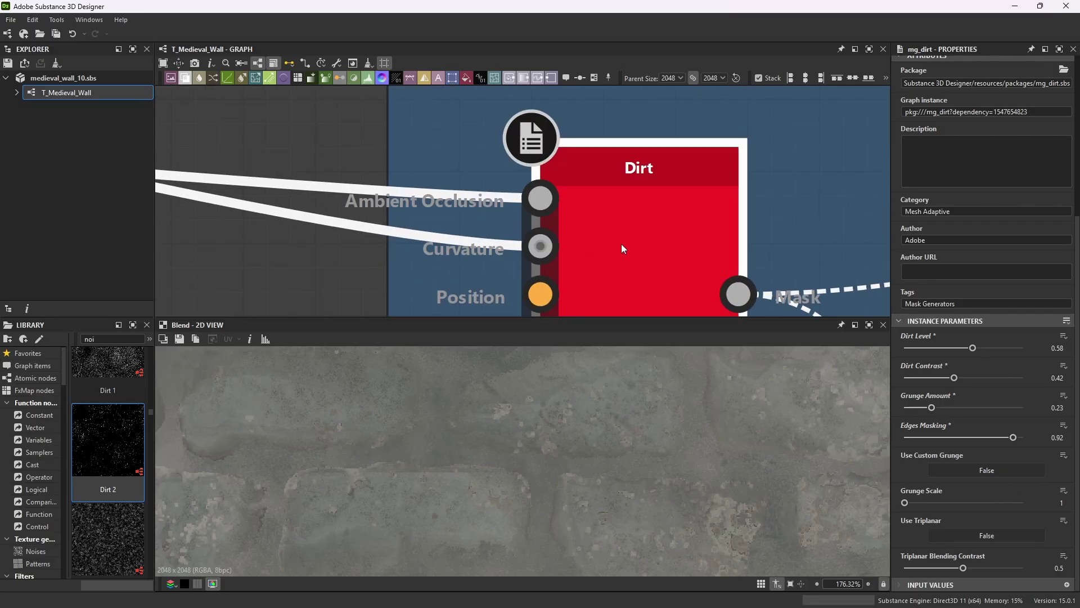
- Trace the Dirt node's input connections back to the curvature Blend in the Detail Wear frame and the earlier ambient occlusion node
scroll(613, 242, "down", 5)
scroll(595, 262, "down", 3)
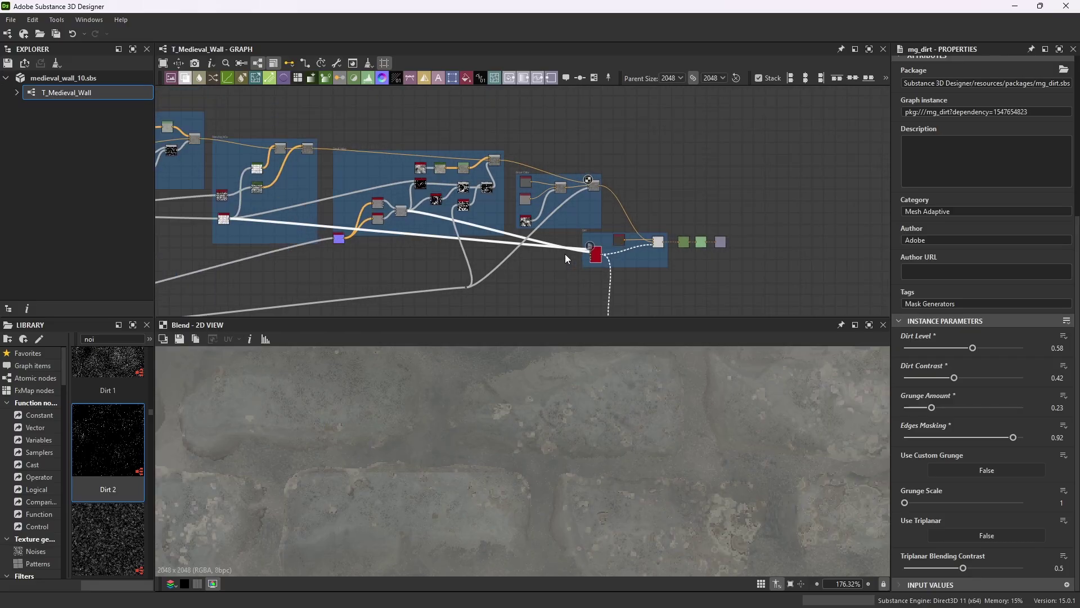
scroll(582, 269, "up", 3)
scroll(337, 190, "down", 2)
scroll(393, 211, "up", 6)
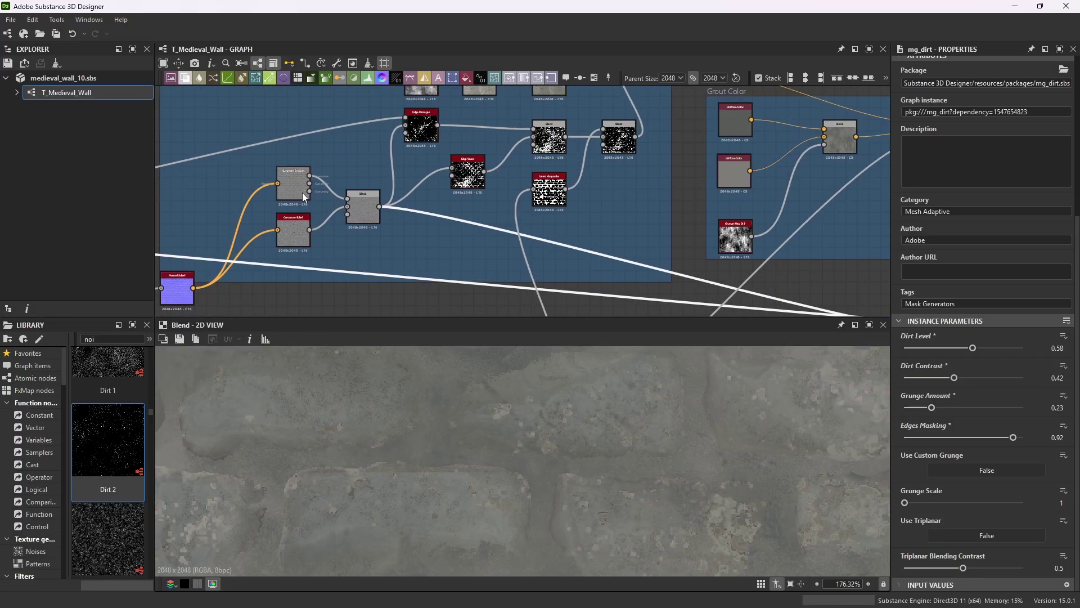
scroll(406, 185, "down", 7)
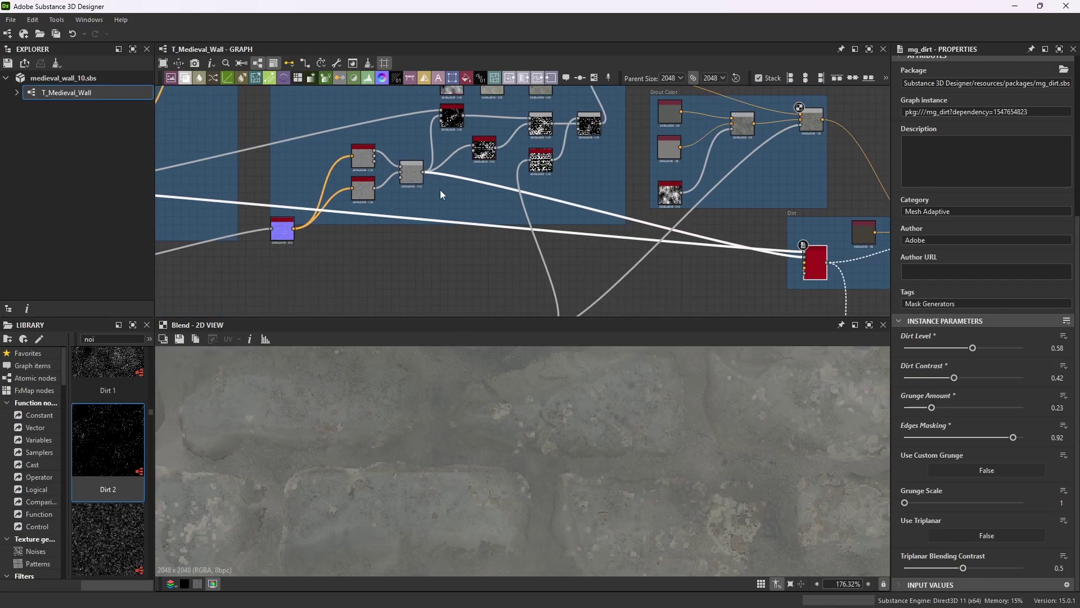
- Follow the Dirt node's Curvature and Ambient Occlusion connections between the Dirt frame and the Ambient Occlusion (HBAO) node
scroll(695, 250, "up", 8)
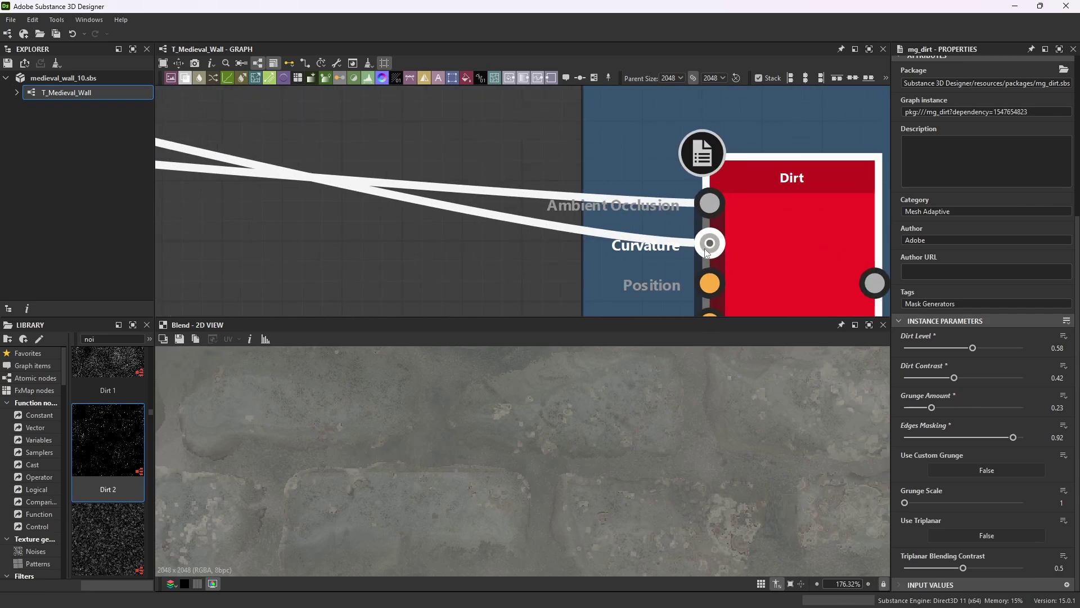
scroll(708, 248, "down", 3)
scroll(703, 236, "down", 4)
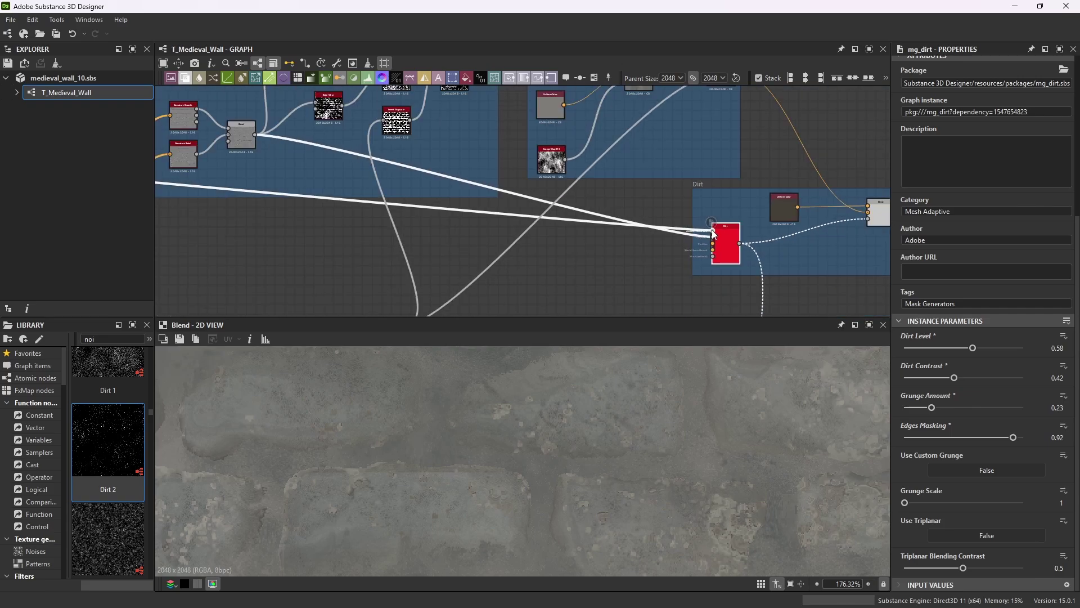
scroll(259, 189, "up", 7)
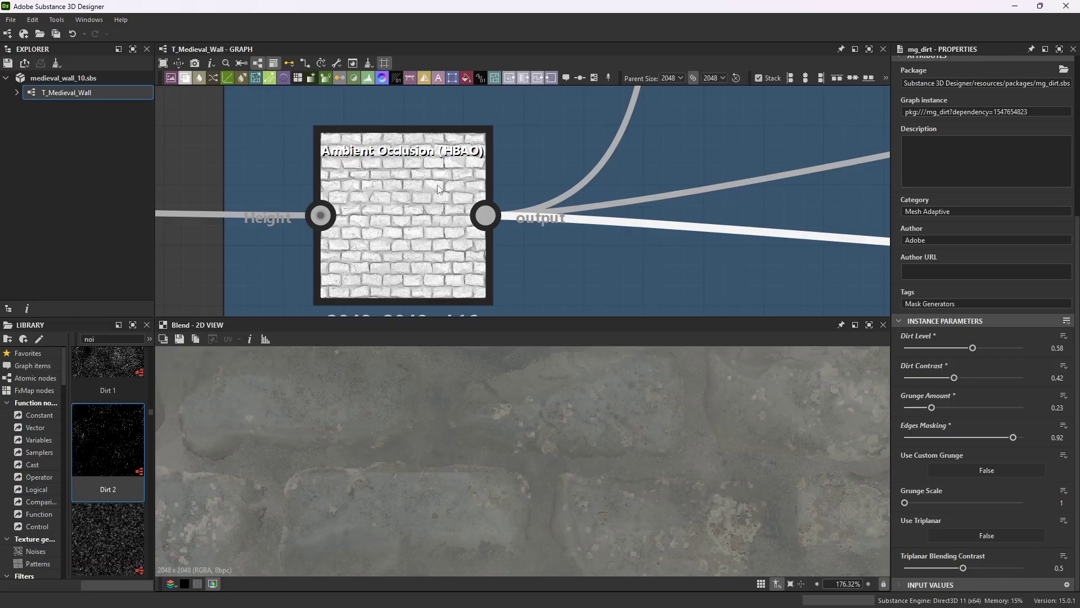
scroll(439, 189, "down", 6)
scroll(670, 216, "up", 5)
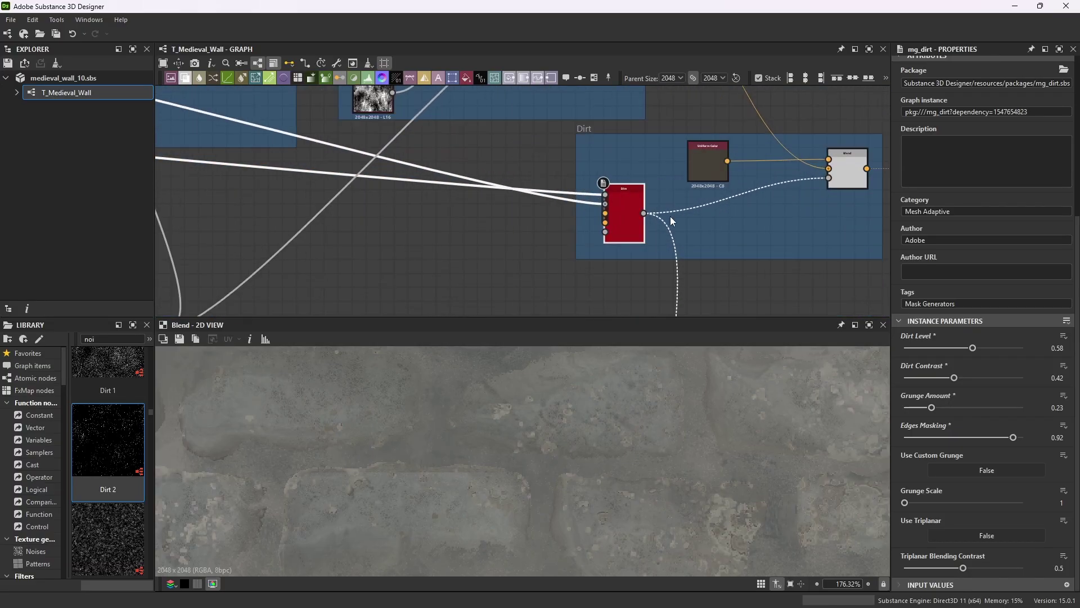
- Preview the Dirt node's mask in the 2D view, as a whole and up close
double_click(637, 212)
scroll(699, 442, "down", 6)
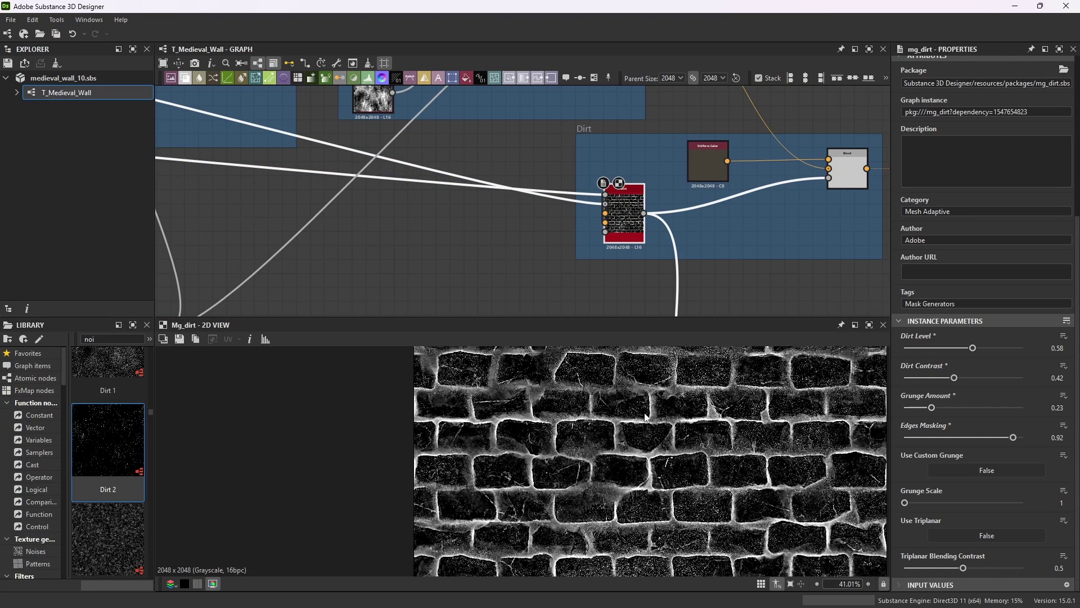
scroll(717, 493, "up", 4)
scroll(733, 216, "down", 3)
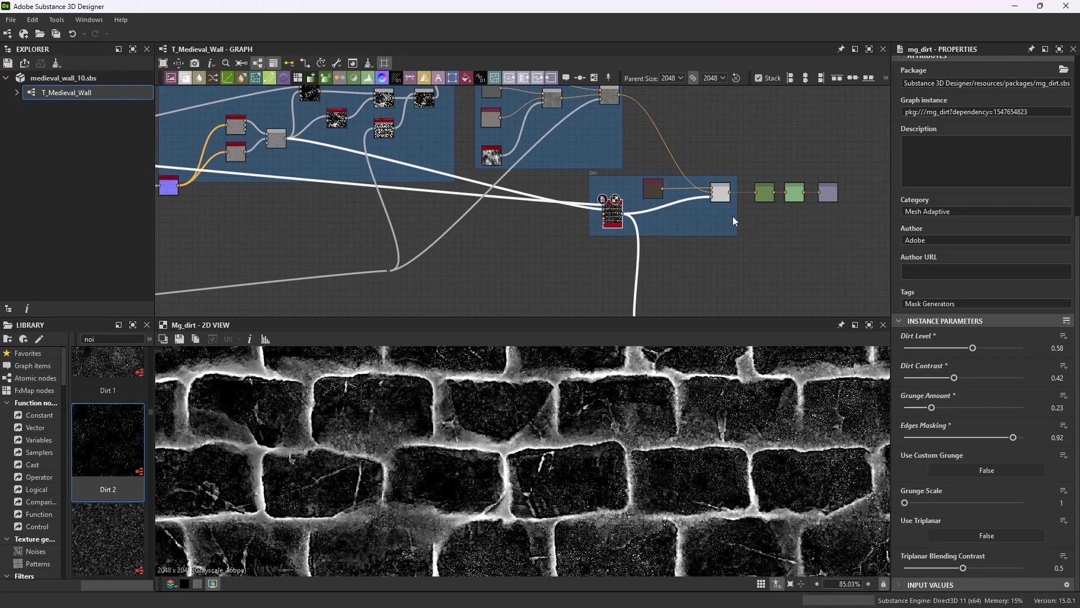
- Preview the Dirt frame's Uniform Color node, inspect its output color in the Color Editor, and close the editor
scroll(613, 149, "up", 3)
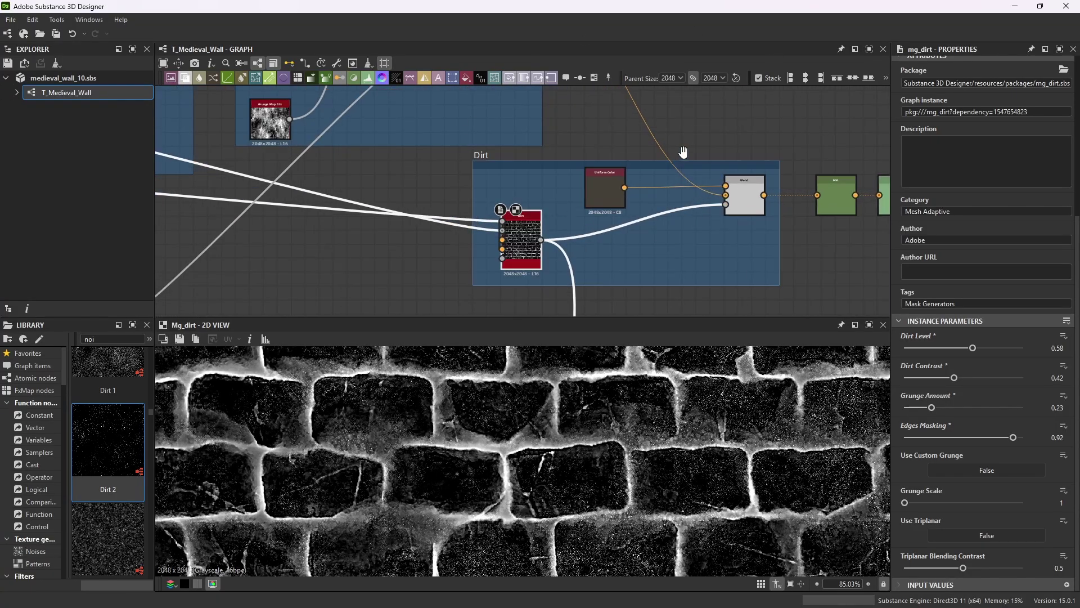
left_click(613, 199)
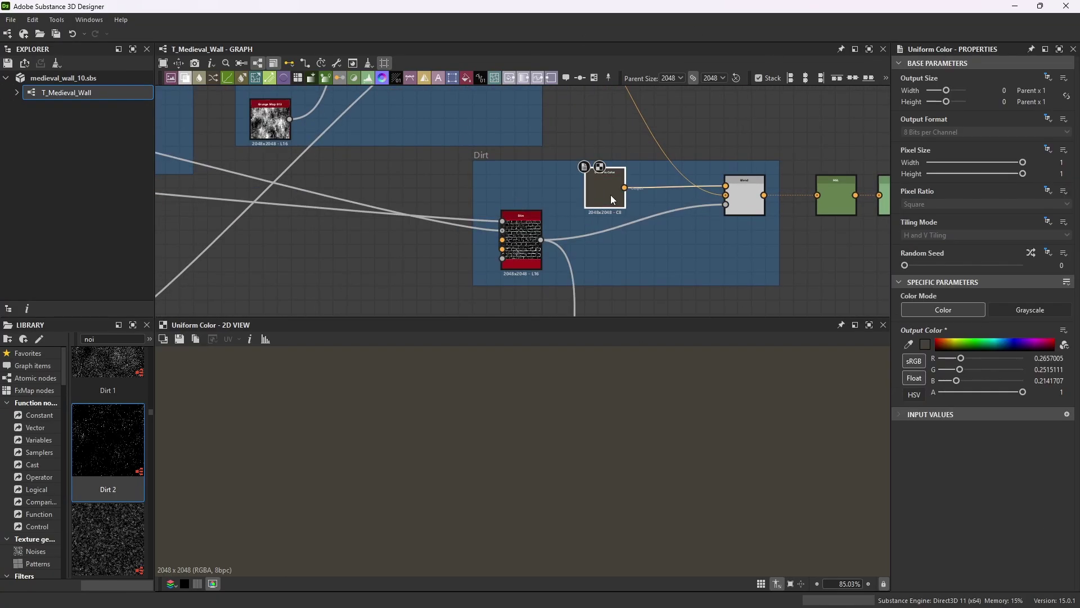
left_click(924, 349)
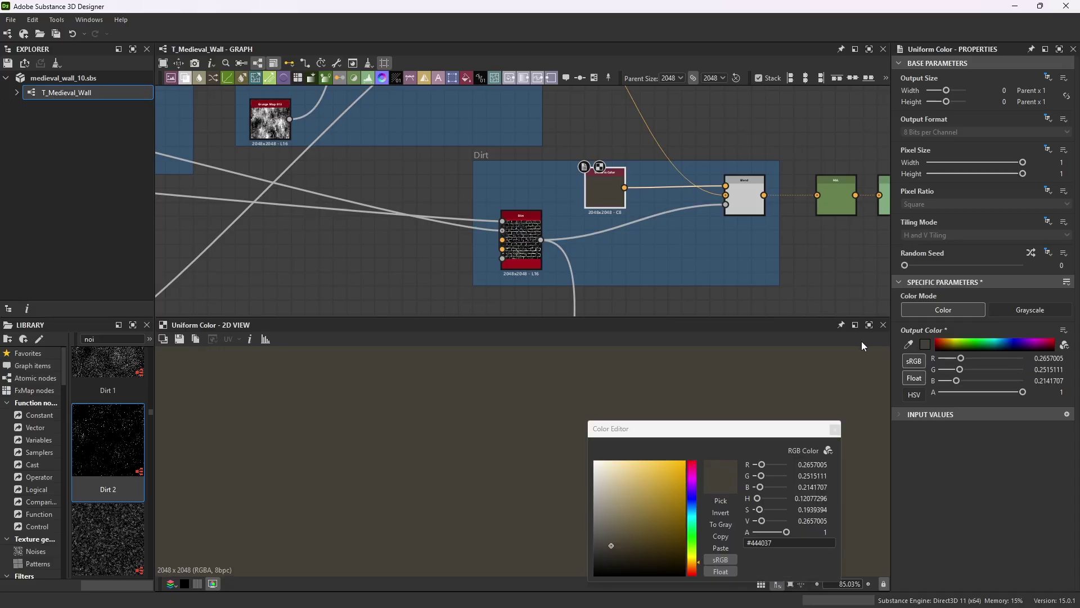
left_click_drag(748, 437, 825, 195)
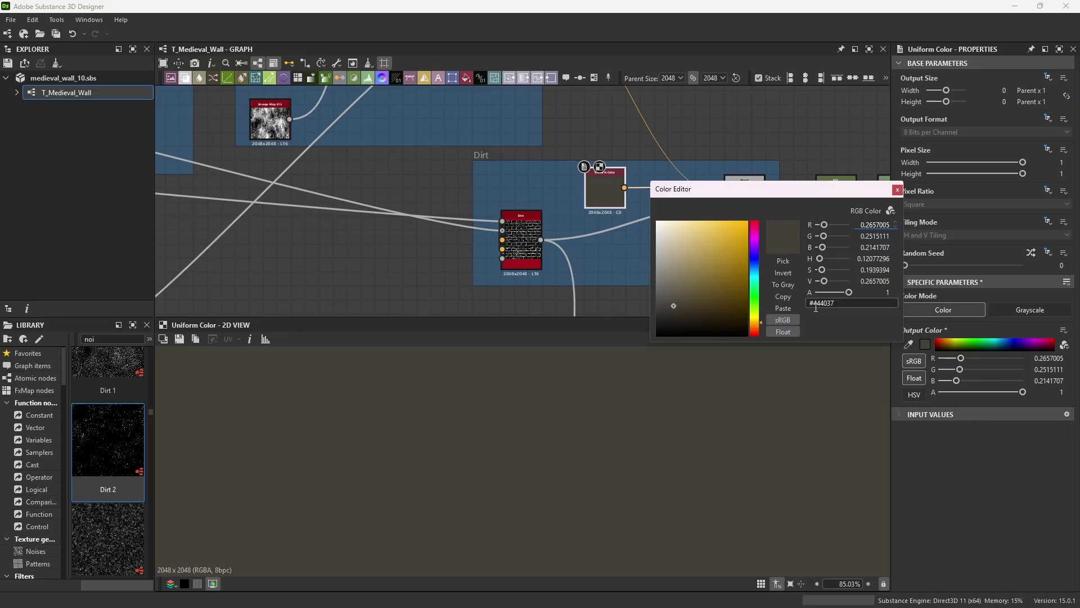
left_click(897, 189)
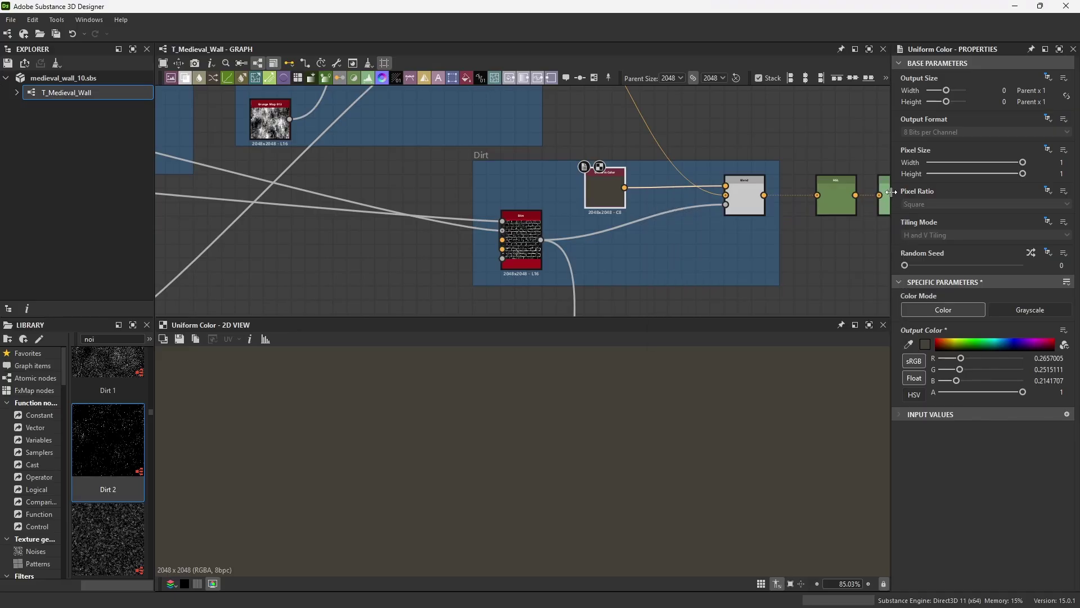
- Preview the Dirt frame's Blend result in the 2D view and review its opacity setting
scroll(738, 187, "down", 3)
scroll(734, 216, "up", 4)
double_click(737, 194)
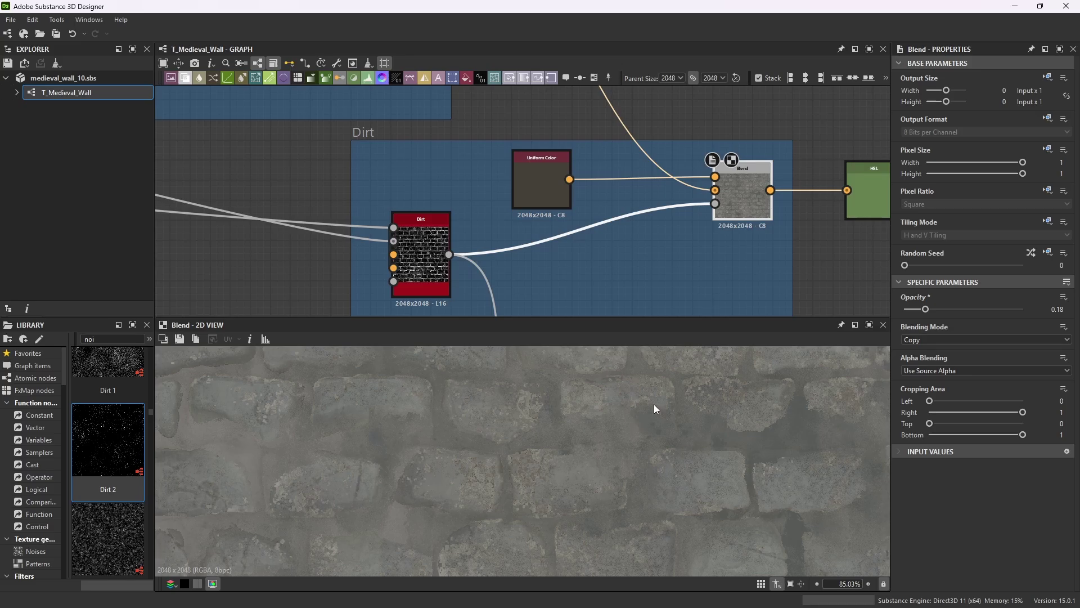
scroll(631, 241, "down", 3)
scroll(751, 526, "up", 1)
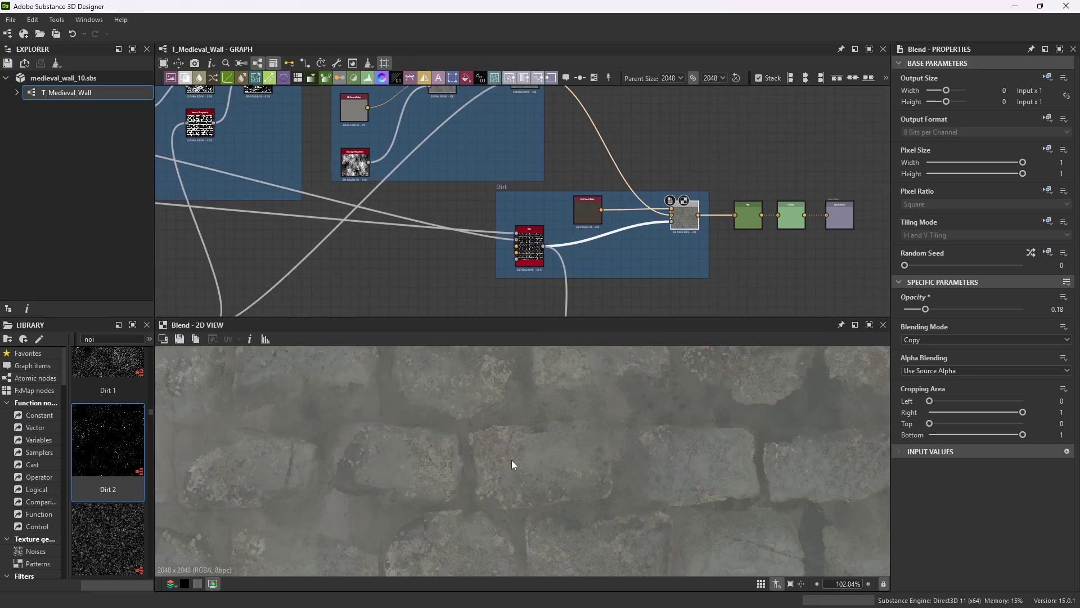
scroll(590, 445, "down", 4)
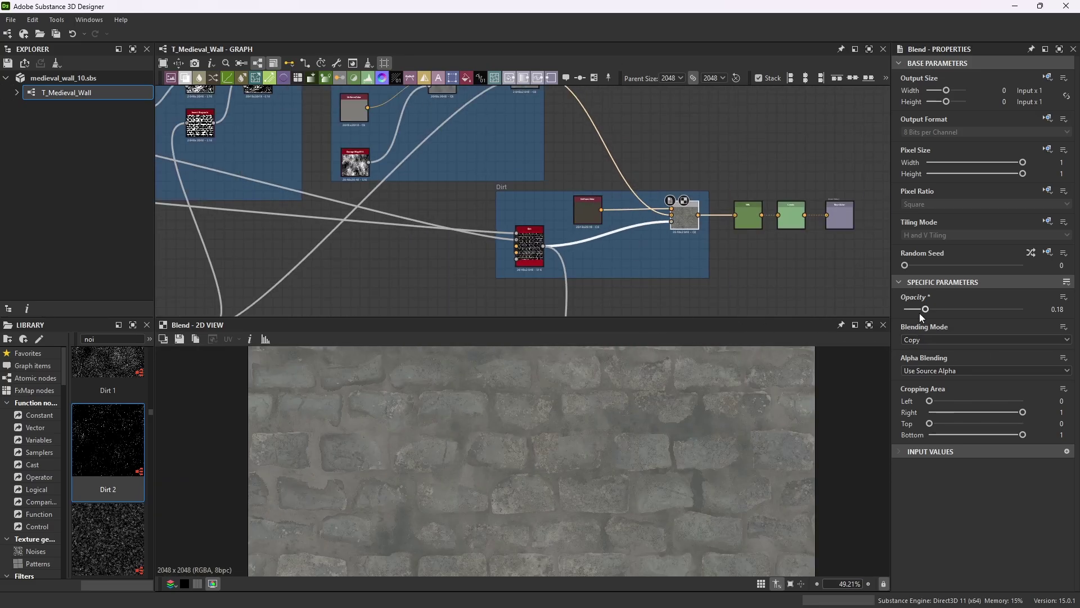
scroll(603, 244, "down", 1)
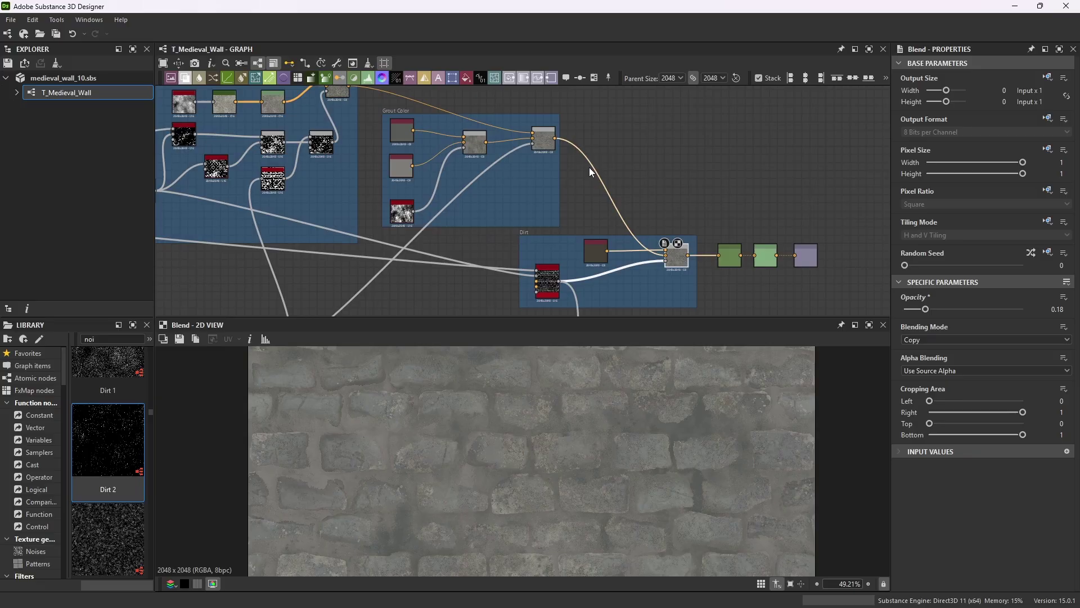
- Compare the Grout Color frame's final Blend with the Dirt frame's Blend in the 2D view, overall and up close
left_click(542, 143)
left_click(681, 260)
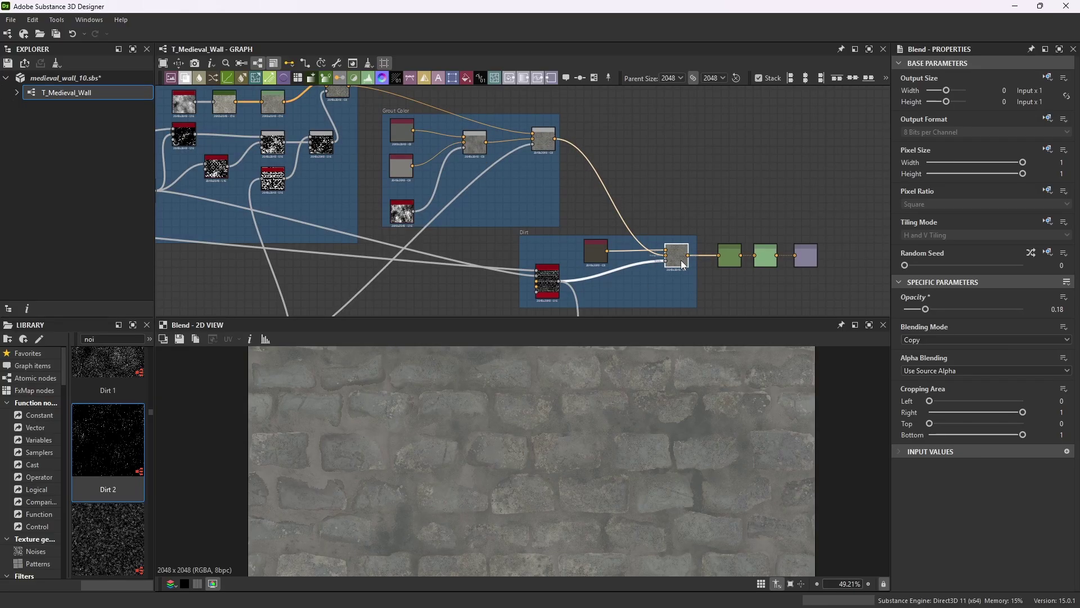
scroll(535, 442, "up", 8)
scroll(547, 425, "down", 2)
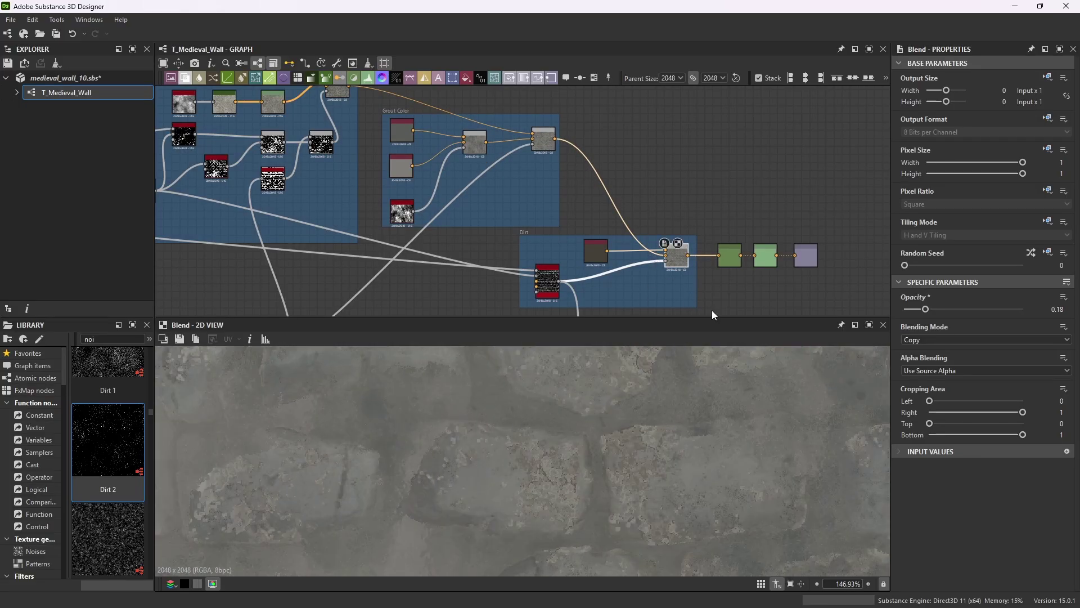
left_click(544, 142)
left_click(674, 259)
scroll(738, 218, "up", 5)
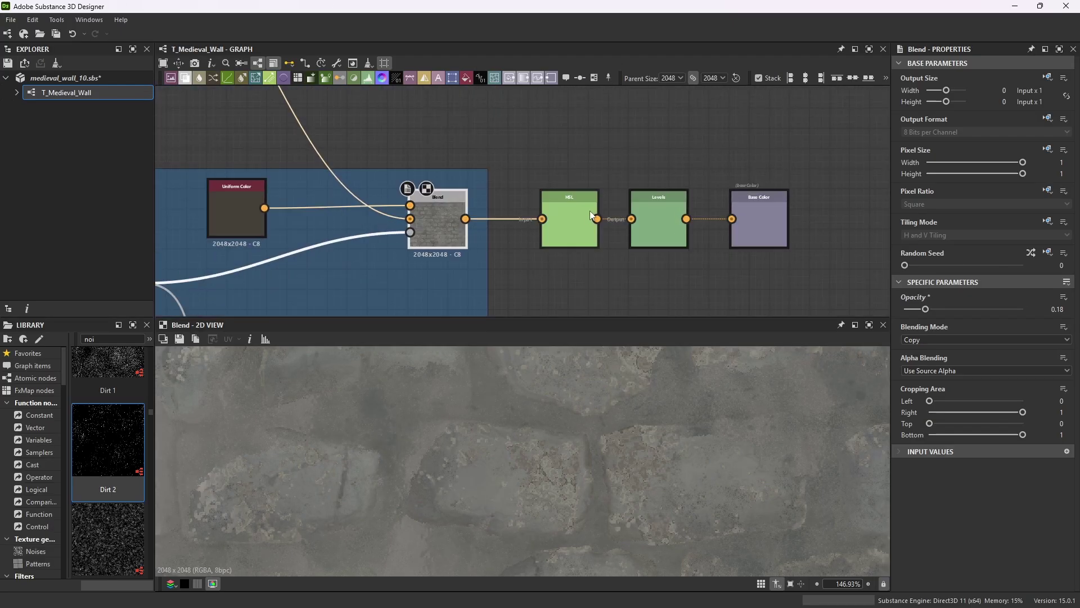
- Preview the HSL, Levels and Base Color output nodes that follow the Dirt frame's Blend
left_click(560, 228)
left_click(658, 230)
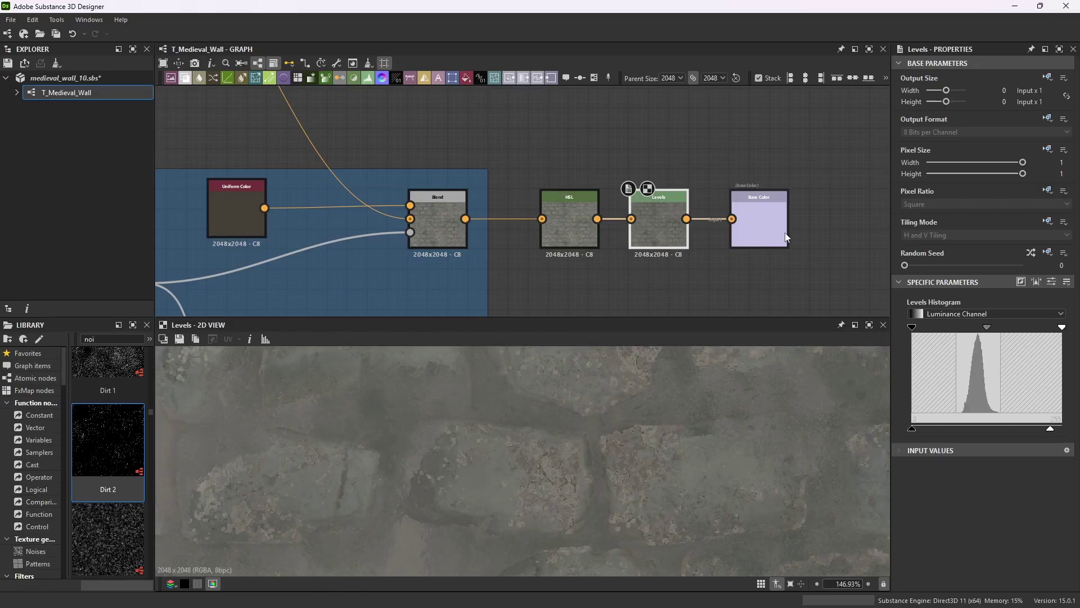
left_click(777, 231)
left_click(569, 275)
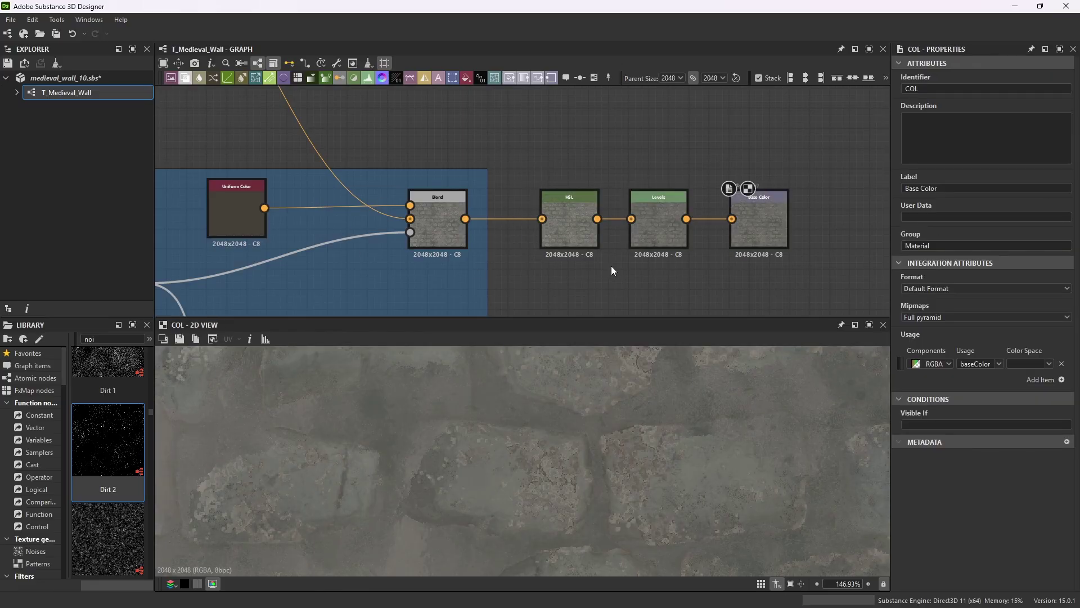
- Review the HSL parameters, the Base Color output and the Levels node, showing the Levels values as sliders instead of the histogram
left_click(575, 227)
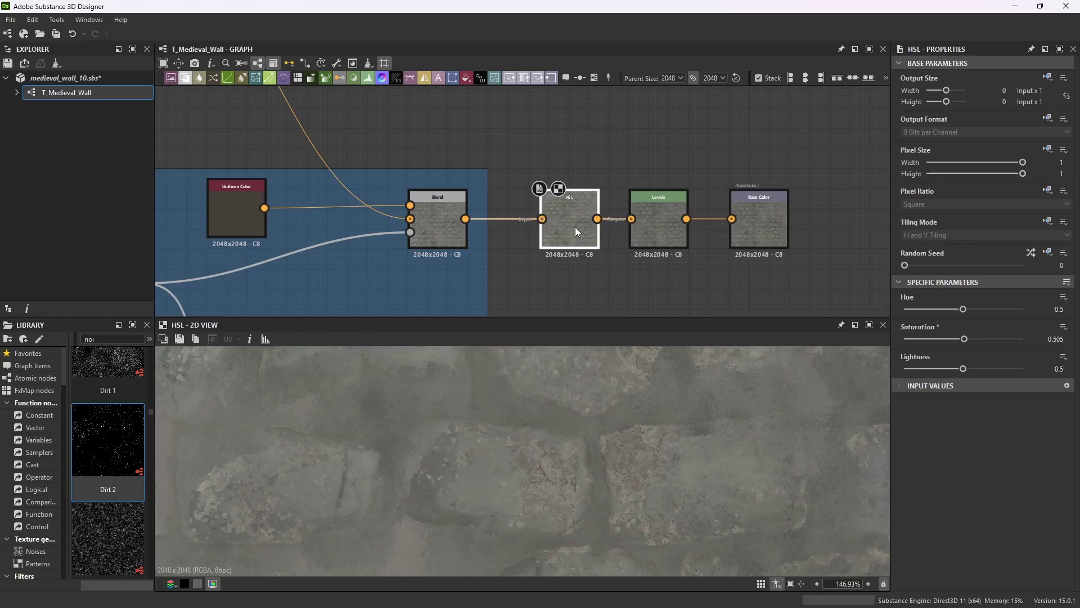
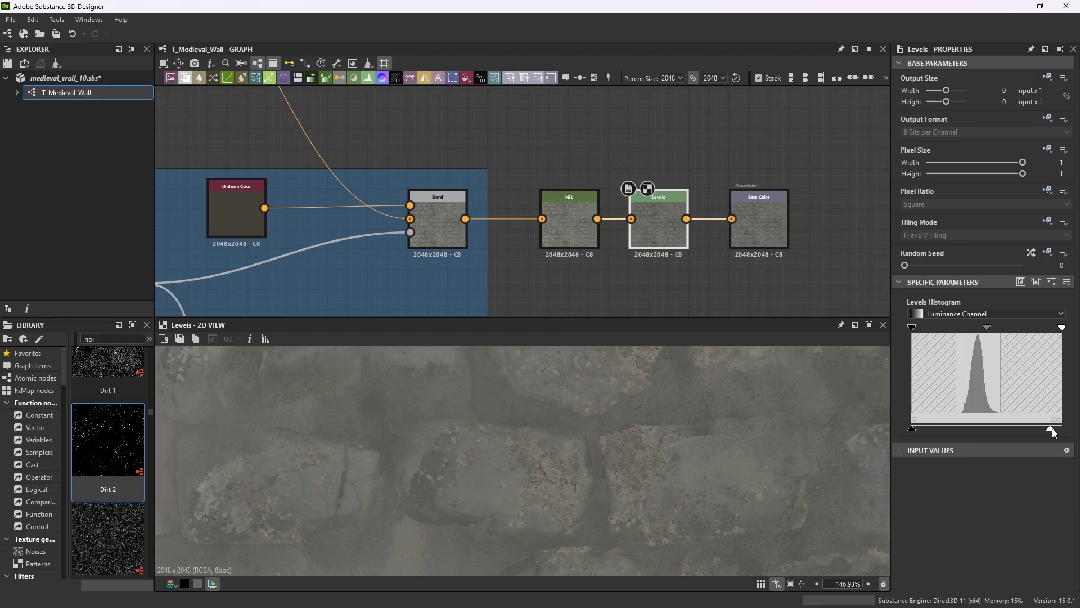
left_click(767, 207)
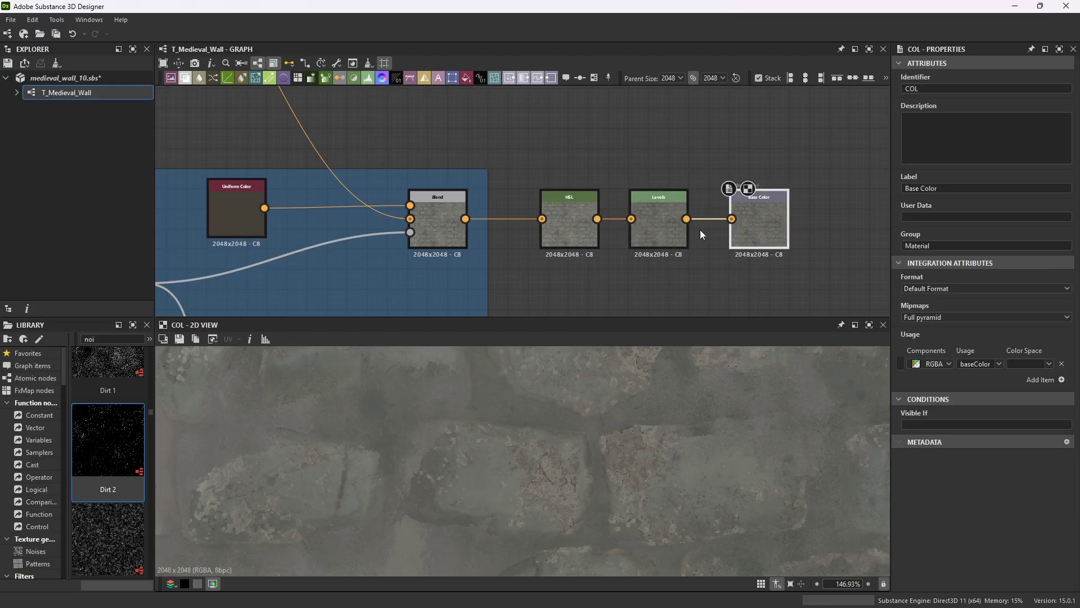
left_click(673, 217)
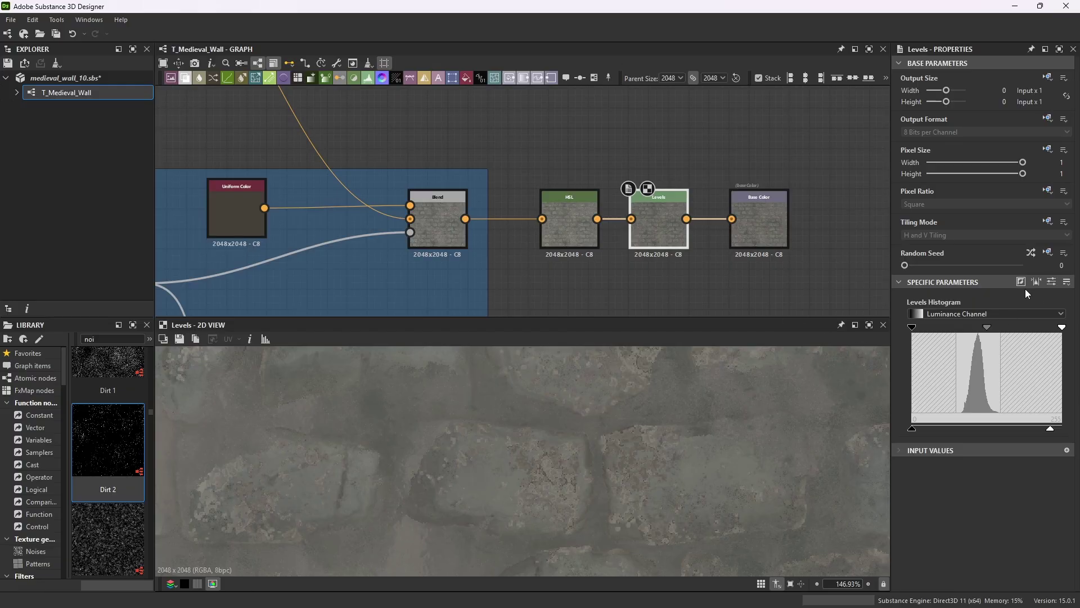
left_click(1048, 284)
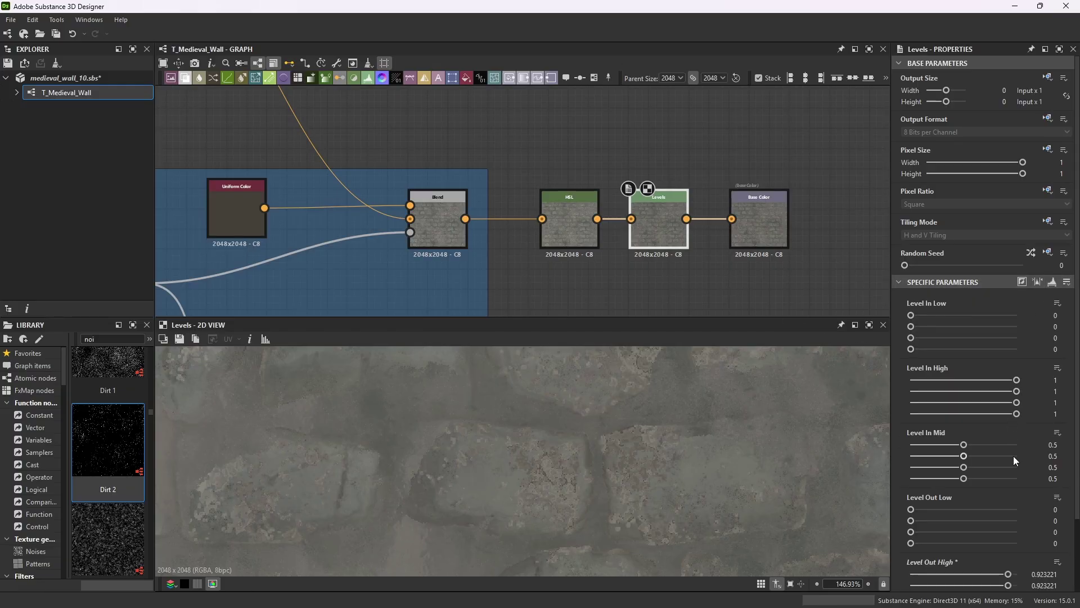
scroll(1013, 455, "down", 3)
scroll(672, 186, "down", 1)
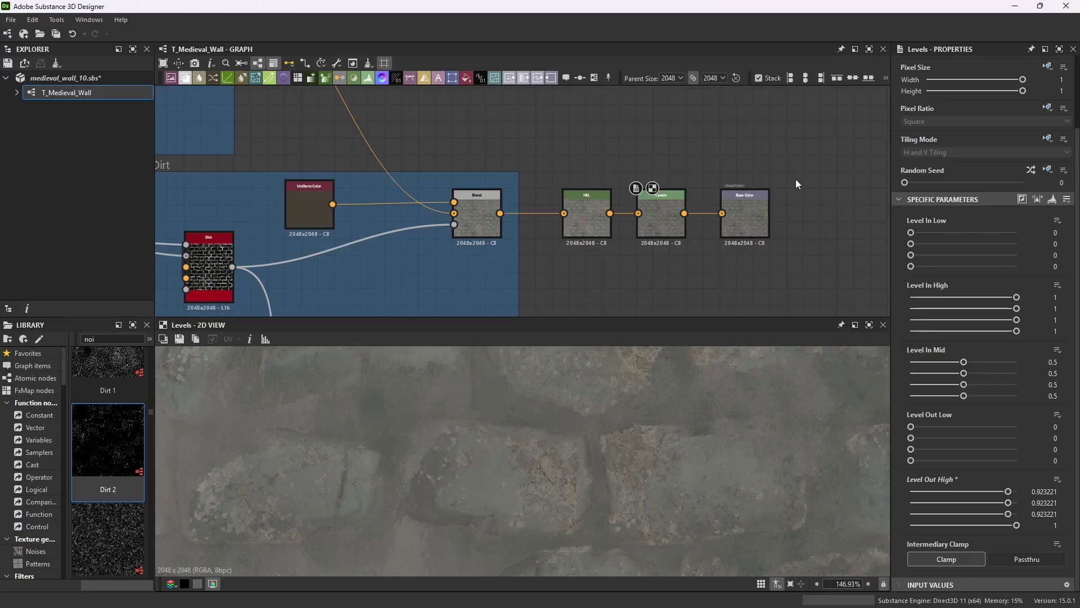
- Survey the graph from the base color chain to the Roughness frame and preview the Roughness output in the 2D view
scroll(739, 177, "down", 2)
scroll(739, 177, "down", 2)
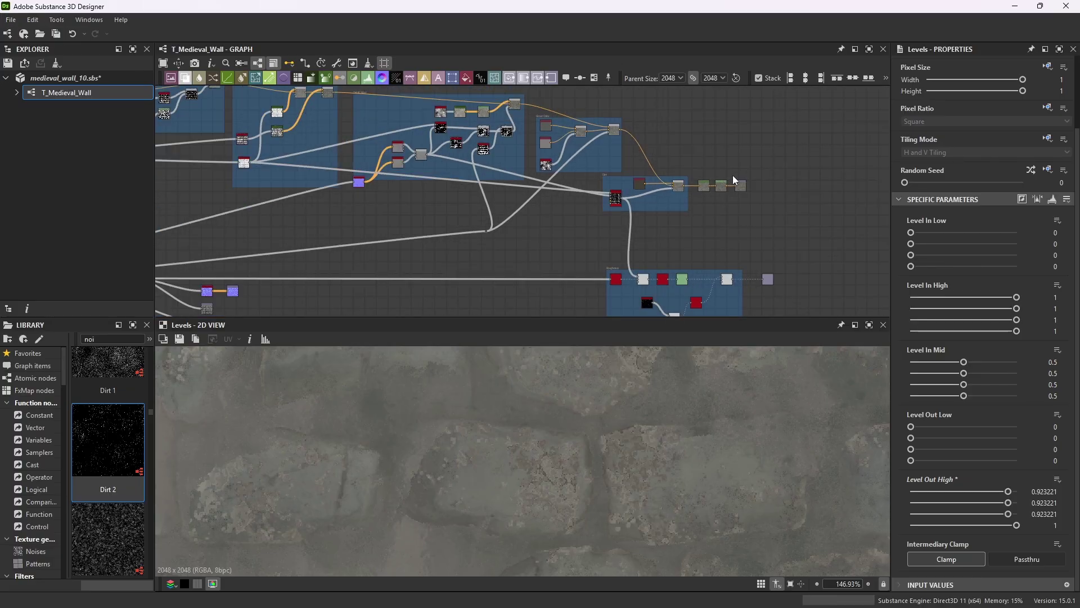
scroll(733, 177, "down", 2)
scroll(350, 268, "up", 5)
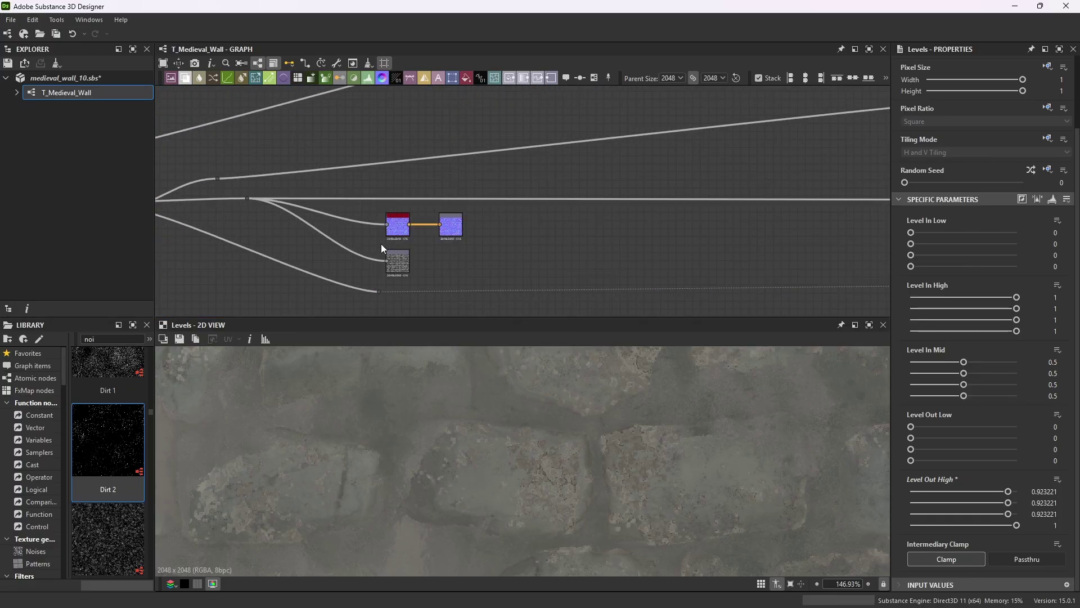
scroll(431, 262, "down", 5)
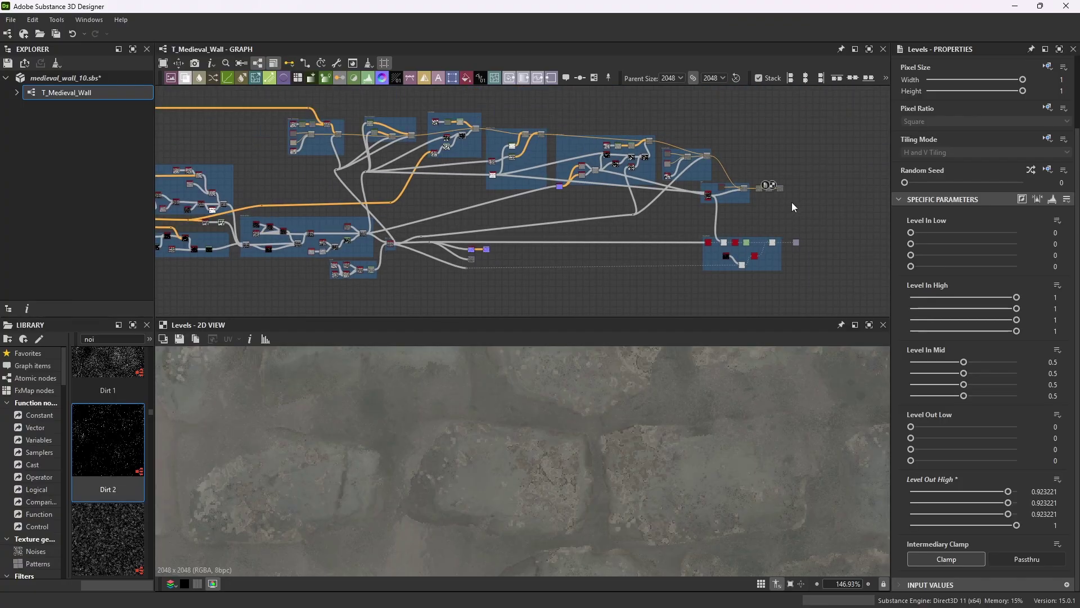
scroll(792, 201, "up", 5)
scroll(677, 149, "down", 4)
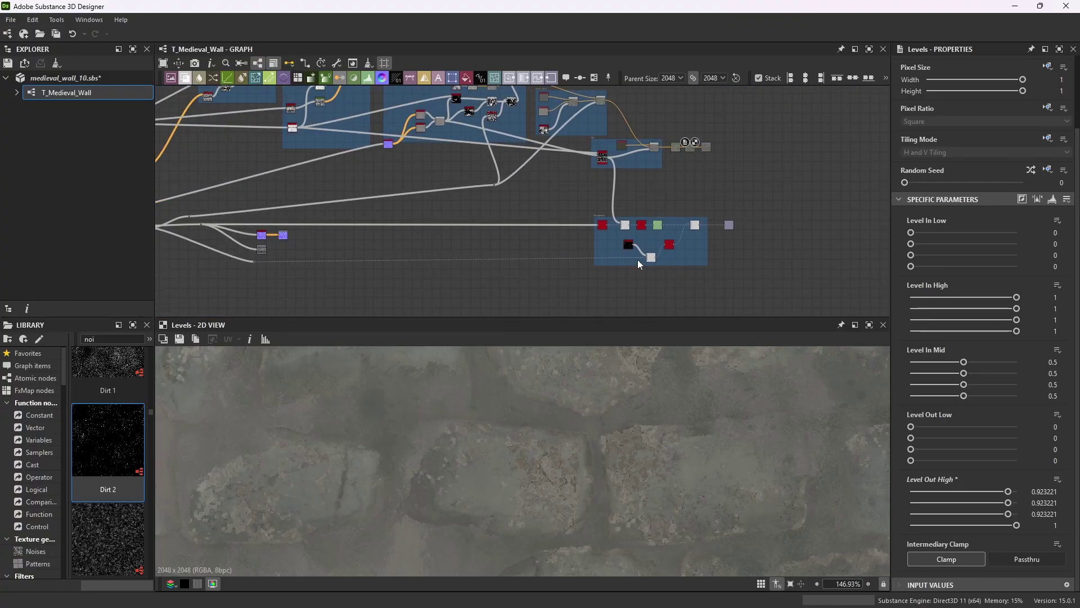
scroll(638, 264, "up", 4)
double_click(811, 192)
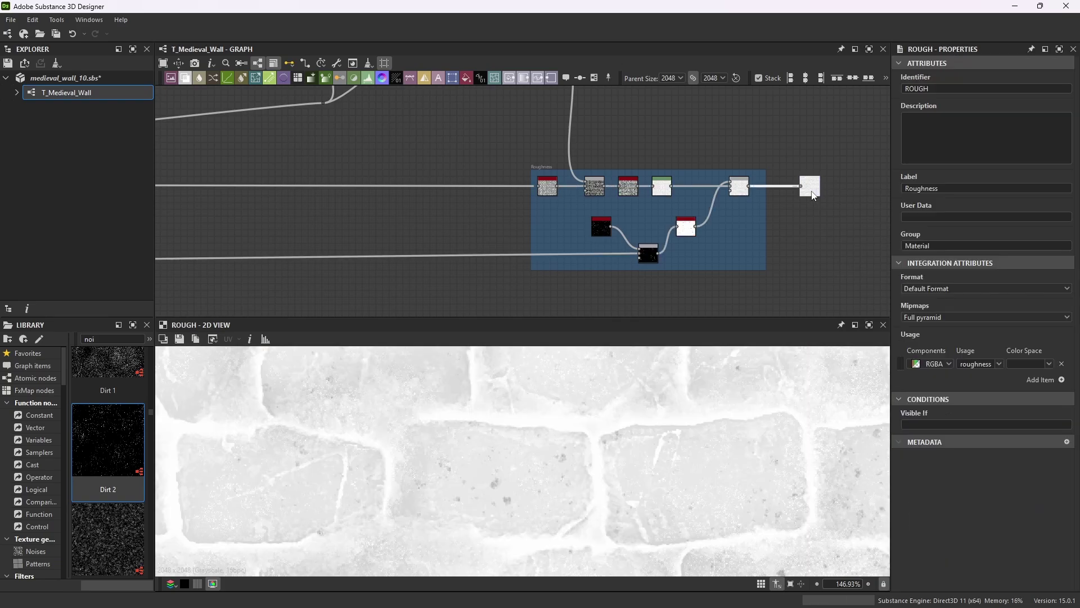
- Trace the Roughness frame's Invert Grayscale input back to the Height Blend node in the Final Height frame
scroll(718, 218, "down", 3)
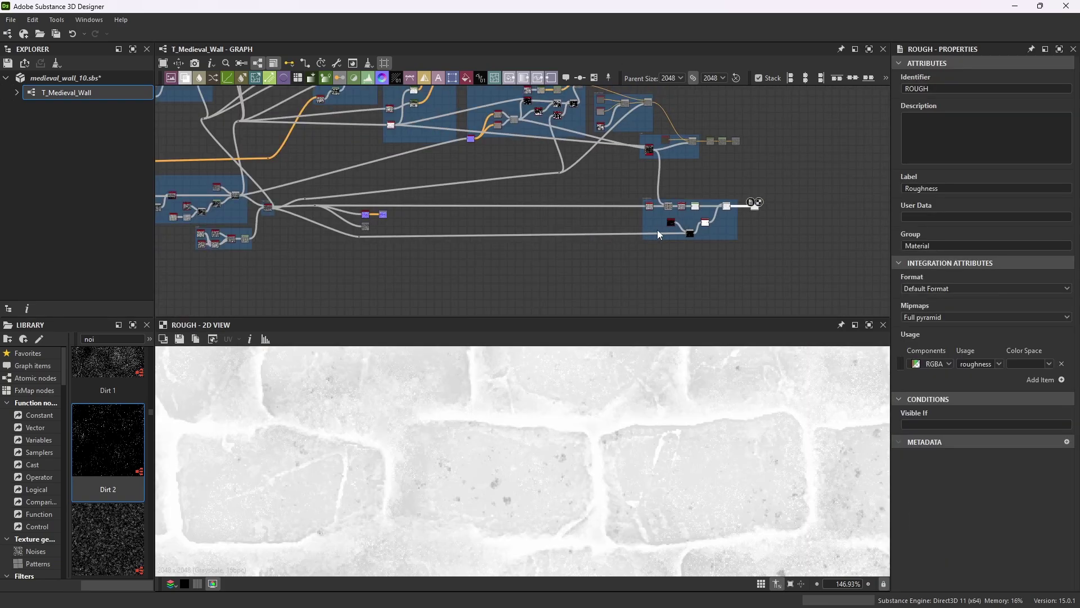
scroll(659, 233, "up", 3)
scroll(635, 185, "up", 3)
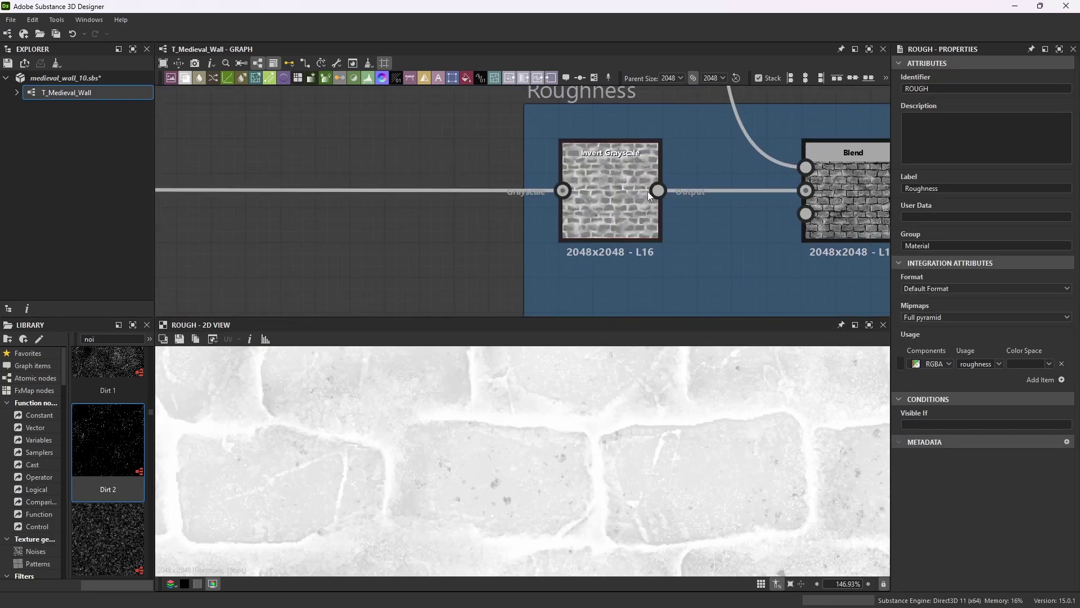
scroll(647, 192, "down", 5)
scroll(264, 197, "up", 5)
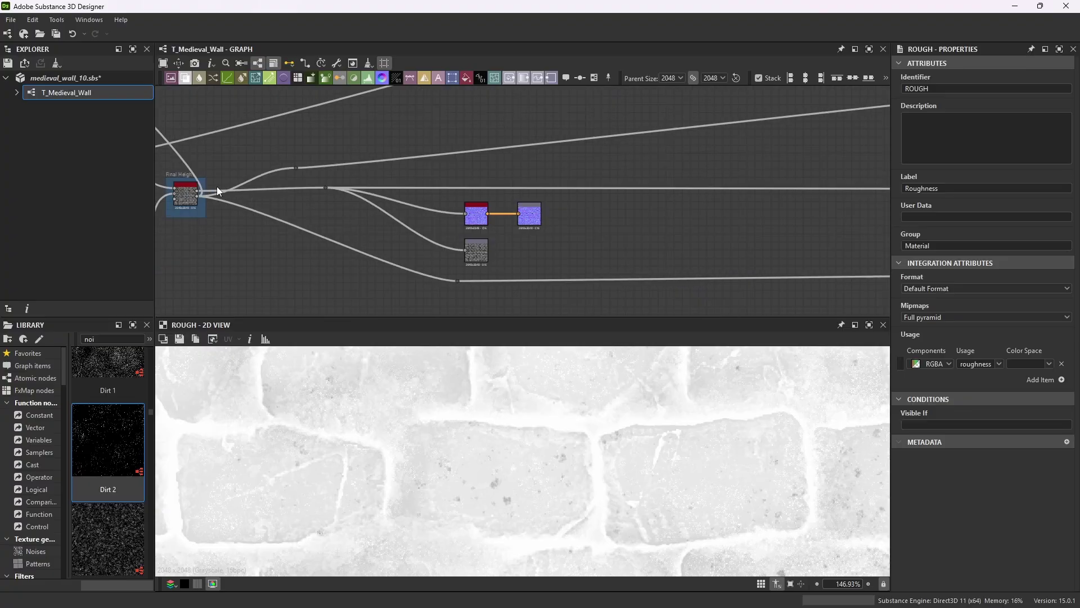
middle_click_drag(244, 209, 433, 262)
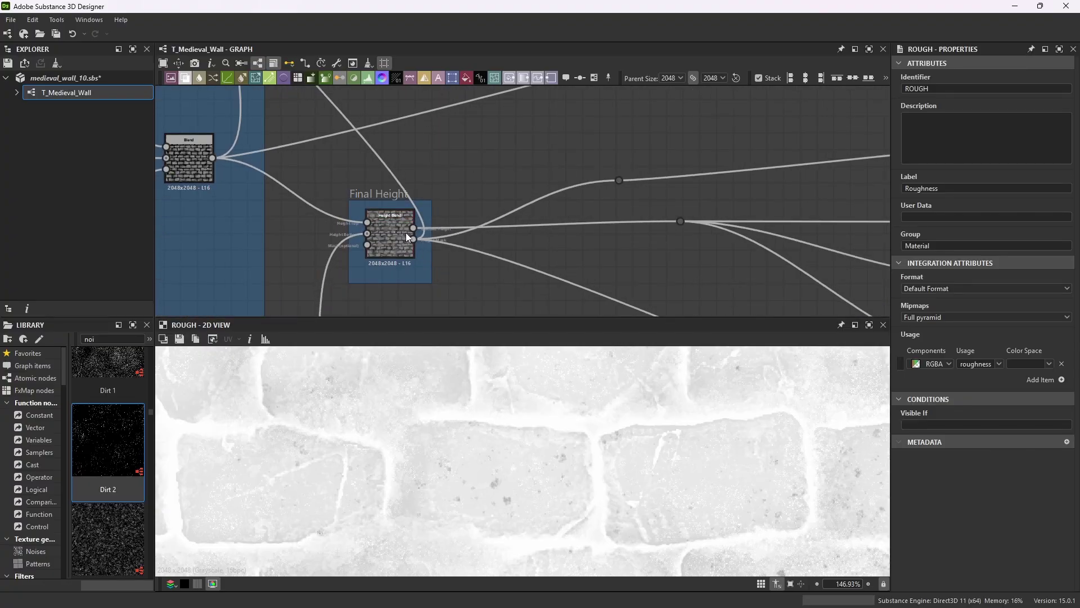
- Follow the link from the Final Height frame to the Roughness frame and preview its first Invert Grayscale node
scroll(407, 232, "down", 4)
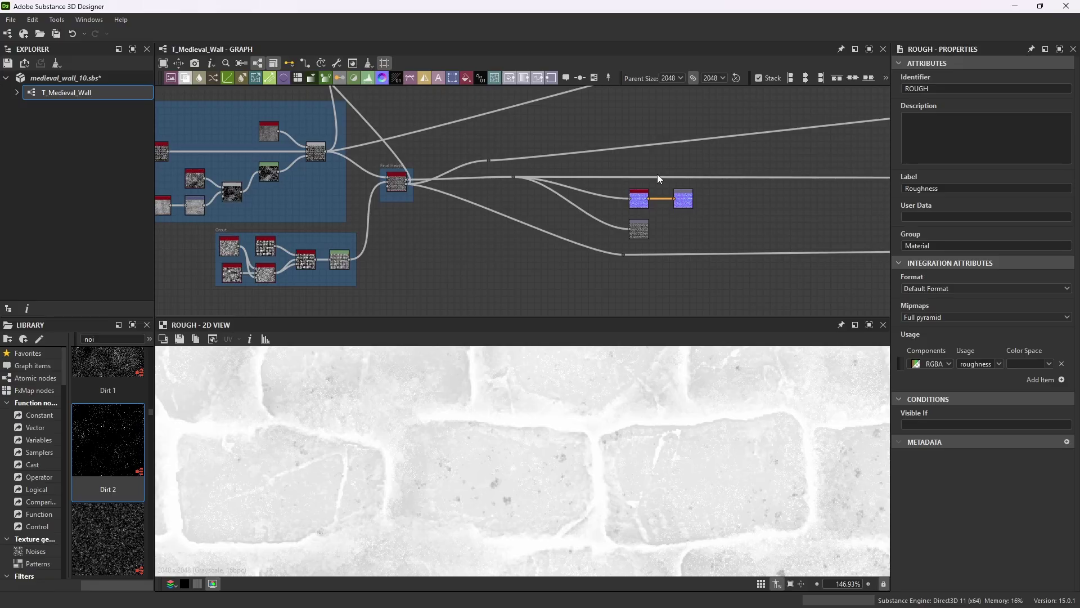
scroll(657, 174, "down", 6)
scroll(813, 198, "up", 10)
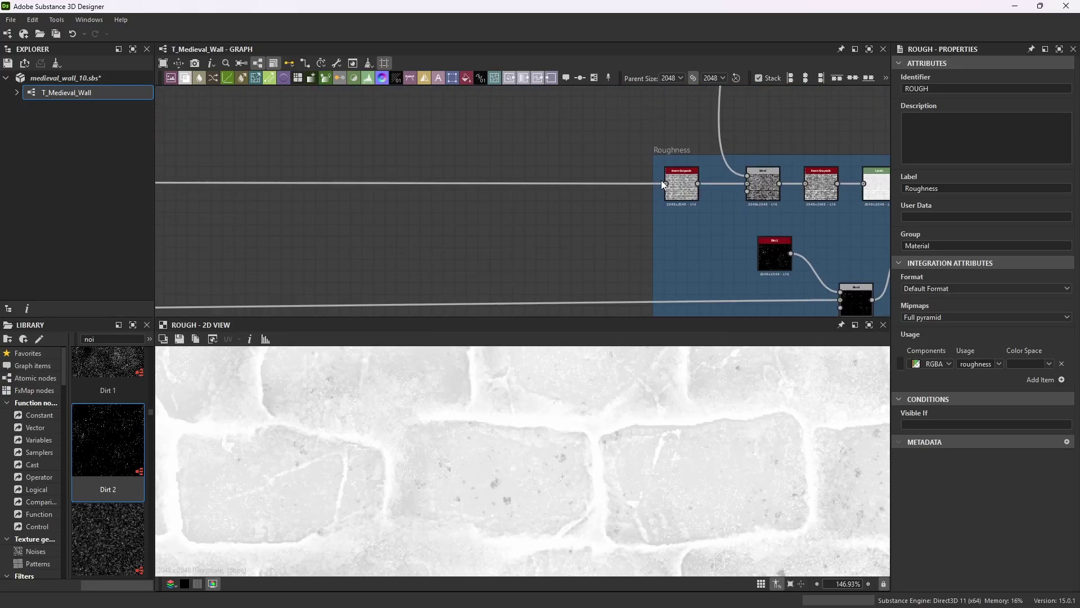
scroll(661, 183, "up", 2)
double_click(645, 167)
scroll(616, 167, "down", 3)
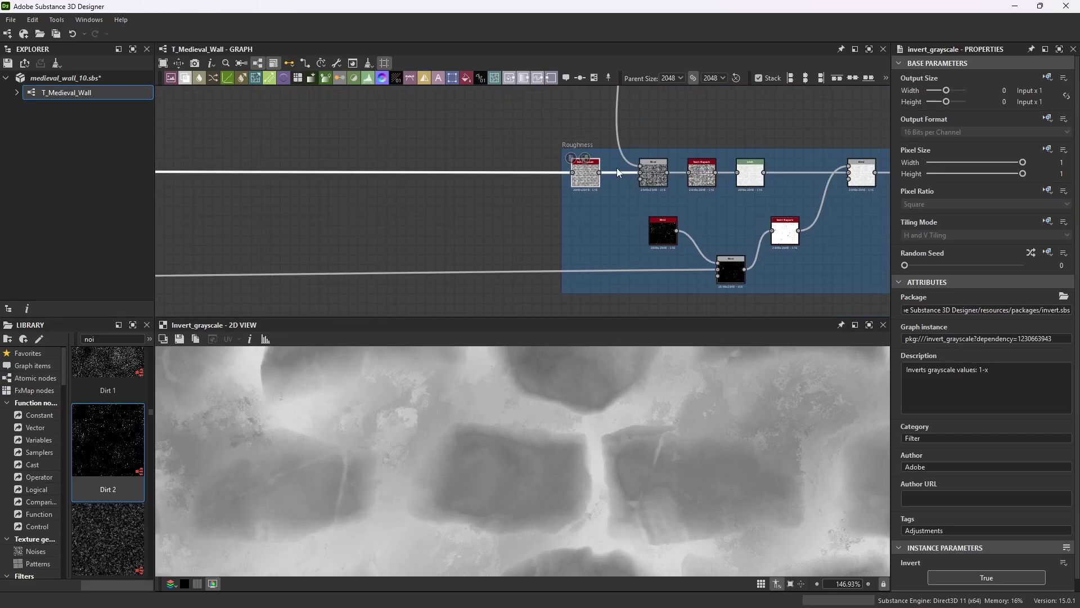
scroll(562, 220, "up", 3)
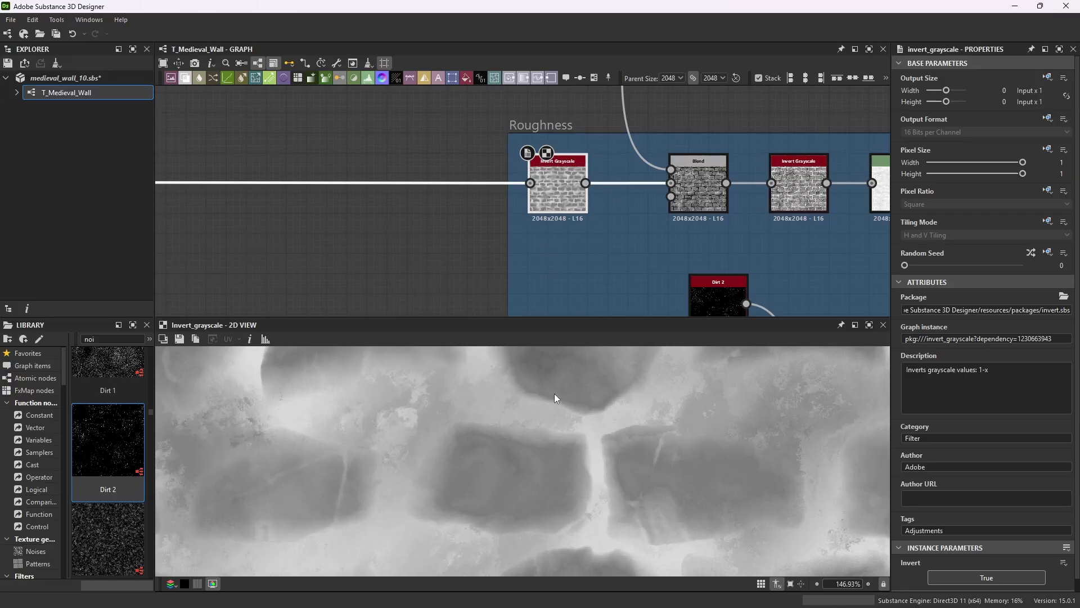
- Trace the Foreground input of the Roughness frame's first Blend back to the Dirt node's Mask output
scroll(654, 180, "down", 3)
scroll(577, 243, "up", 2)
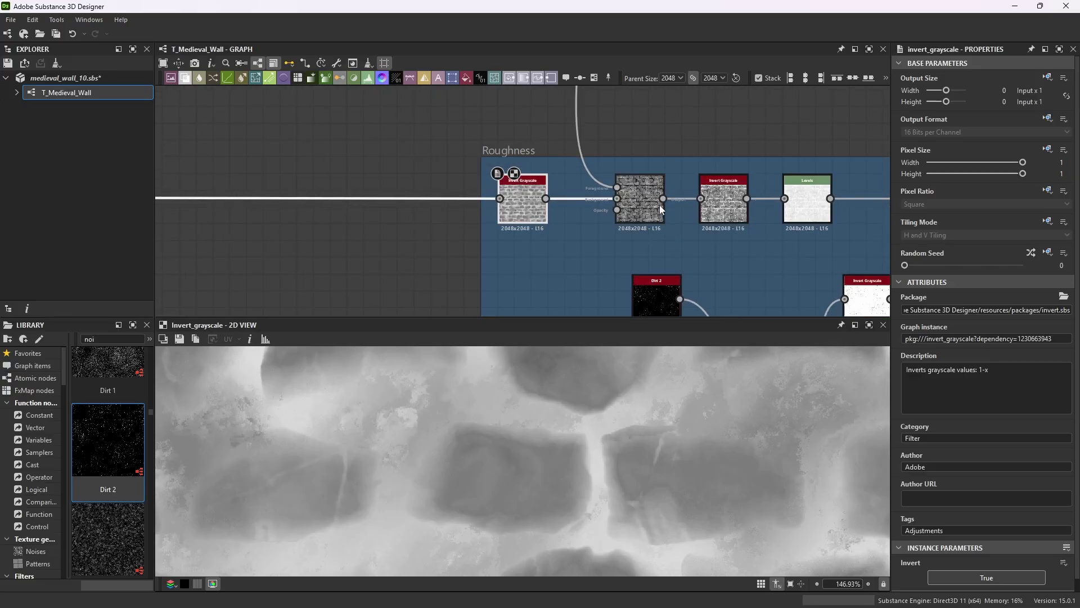
scroll(629, 172, "down", 2)
scroll(650, 247, "up", 4)
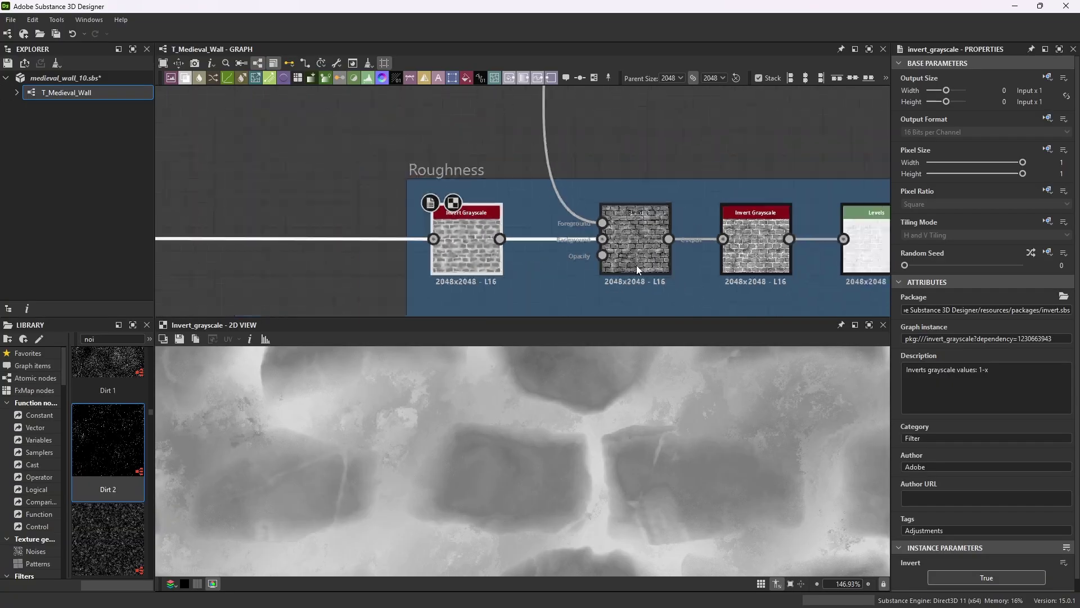
scroll(637, 265, "down", 3)
scroll(599, 170, "up", 5)
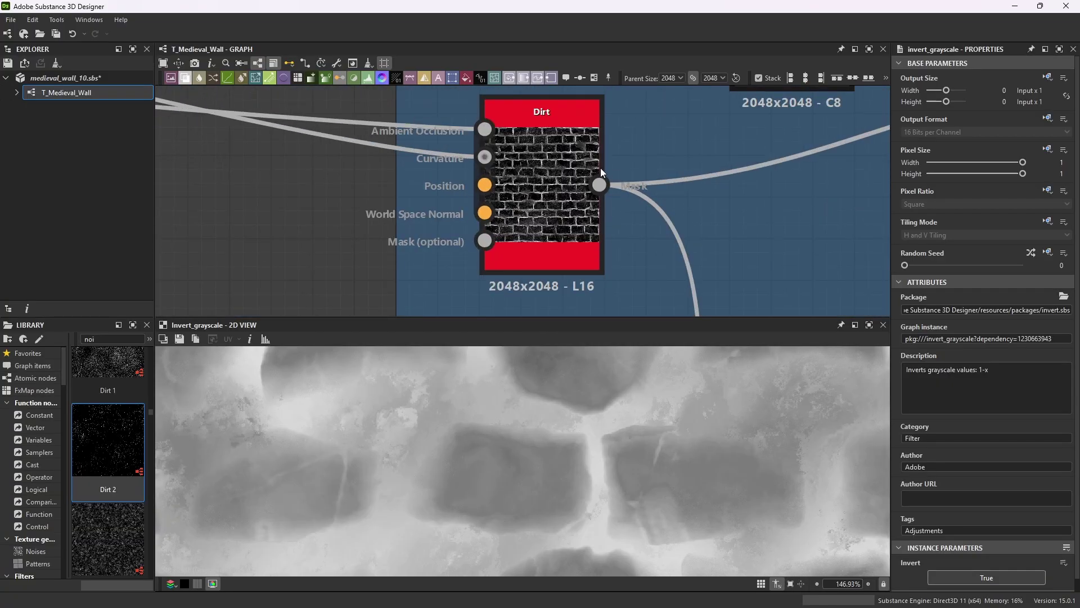
scroll(580, 147, "down", 4)
scroll(606, 221, "up", 3)
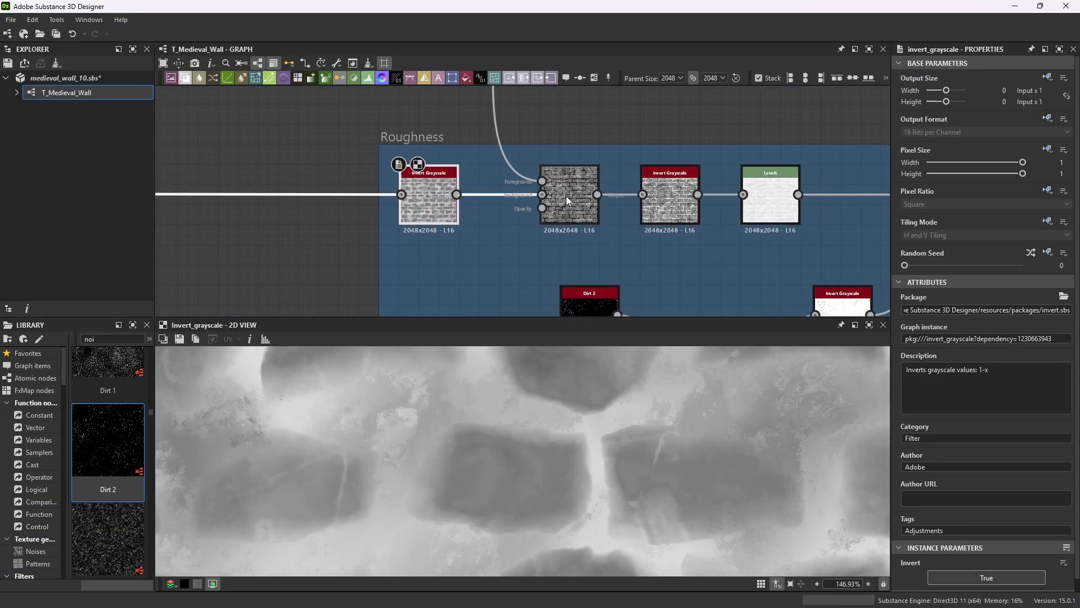
- Compare the Roughness frame's first Blend with the Invert Grayscale feeding it, and check the Blend's blending mode
double_click(575, 194)
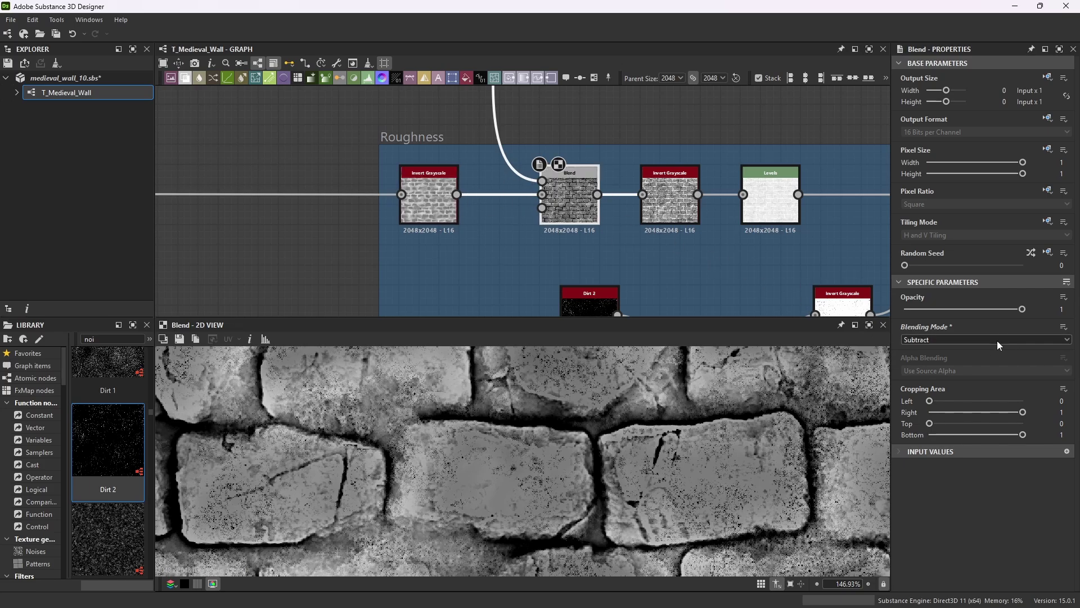
double_click(428, 190)
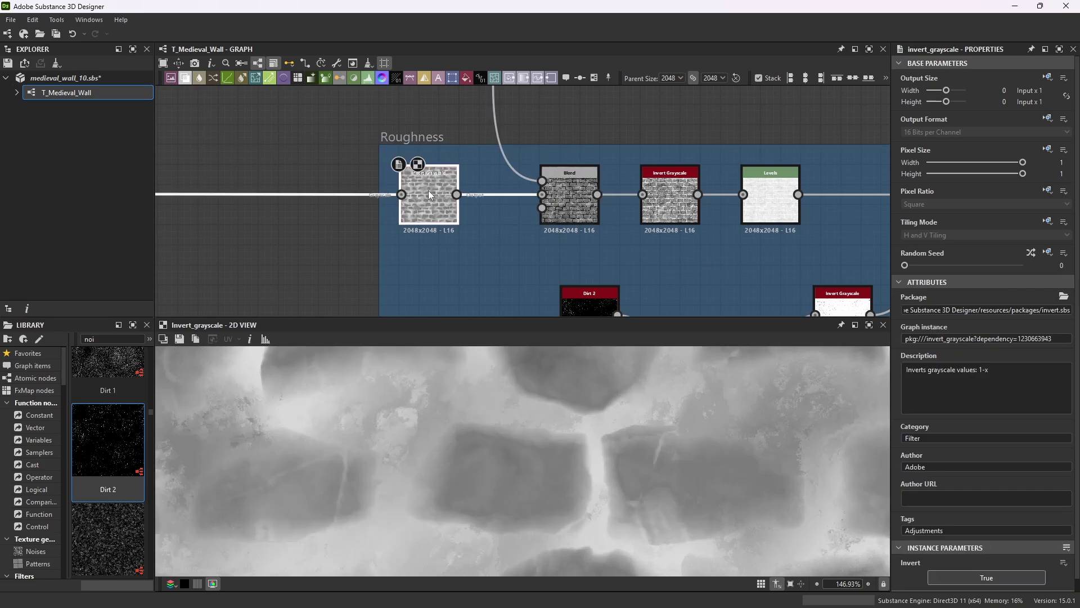
scroll(1008, 492, "down", 1)
double_click(572, 198)
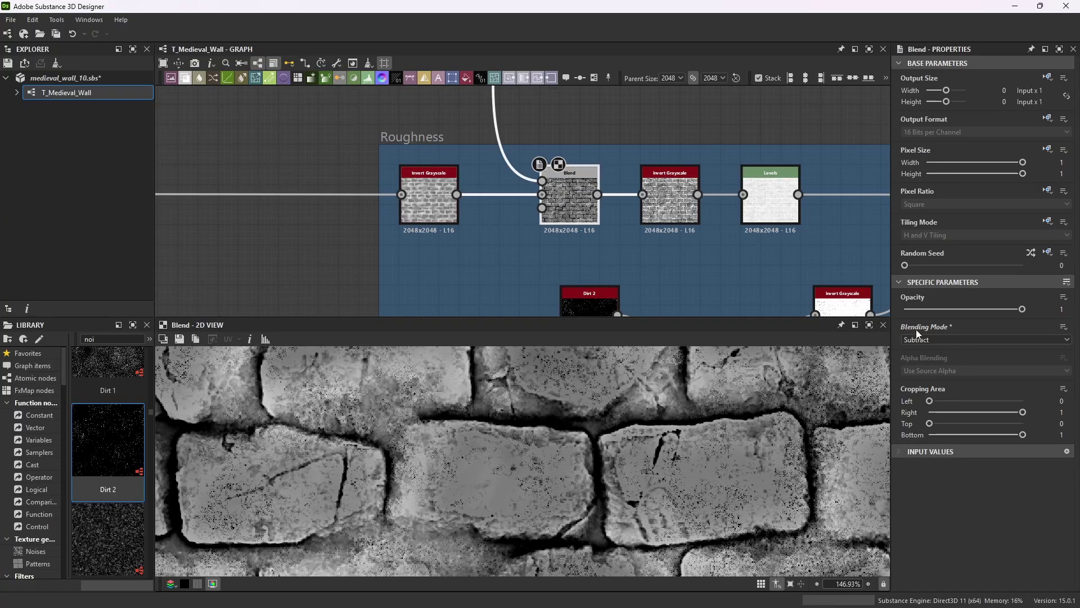
scroll(709, 414, "down", 2)
scroll(708, 409, "up", 2)
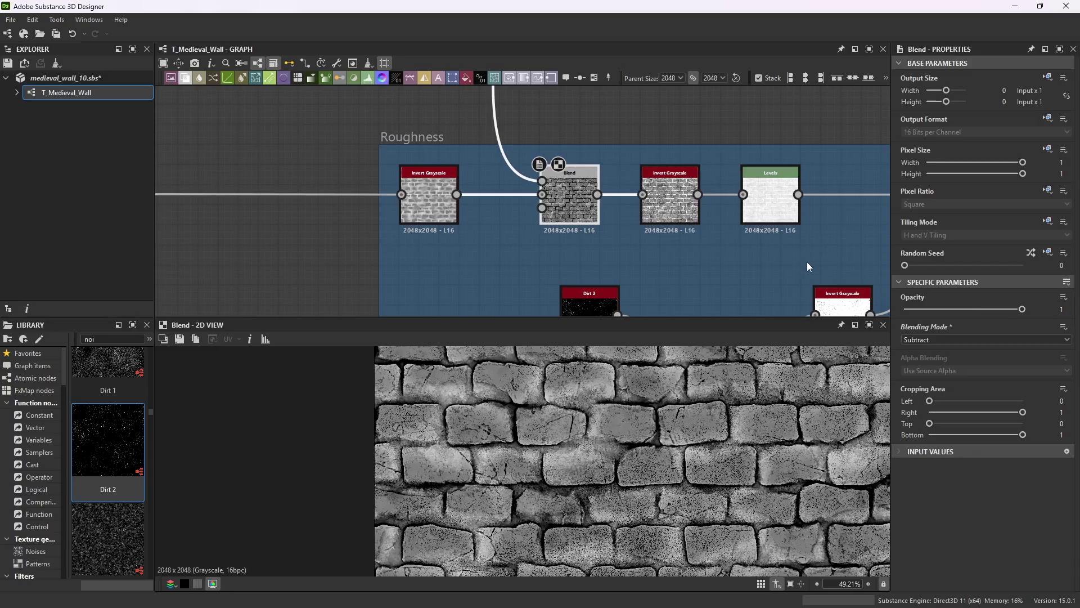
- Preview the second Invert Grayscale and the Levels node, checking the Levels values as sliders before returning to the histogram
left_click(681, 197)
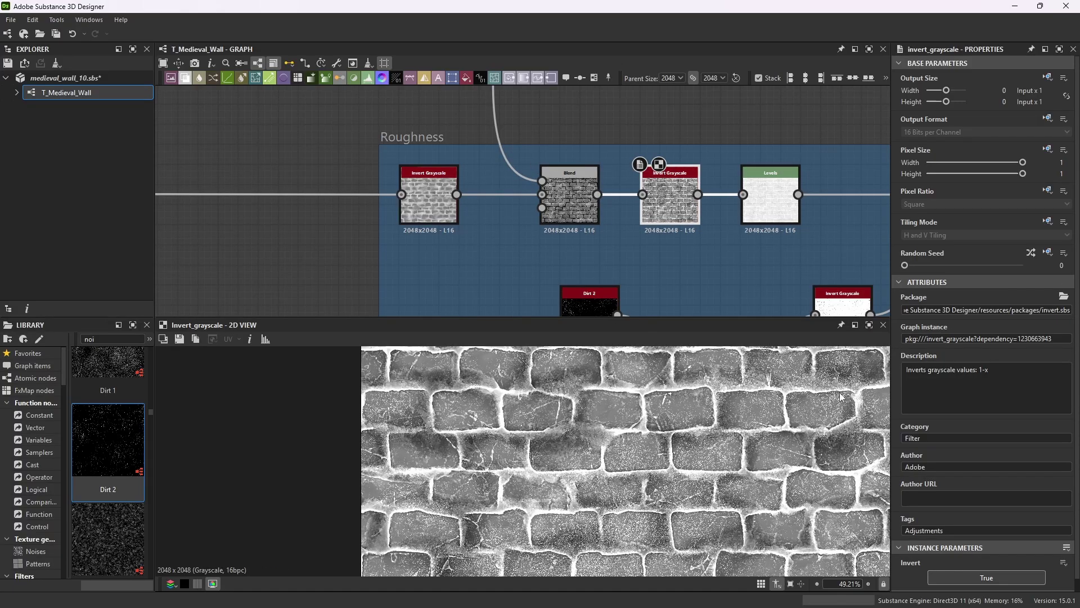
scroll(588, 160, "down", 3)
scroll(626, 176, "up", 1)
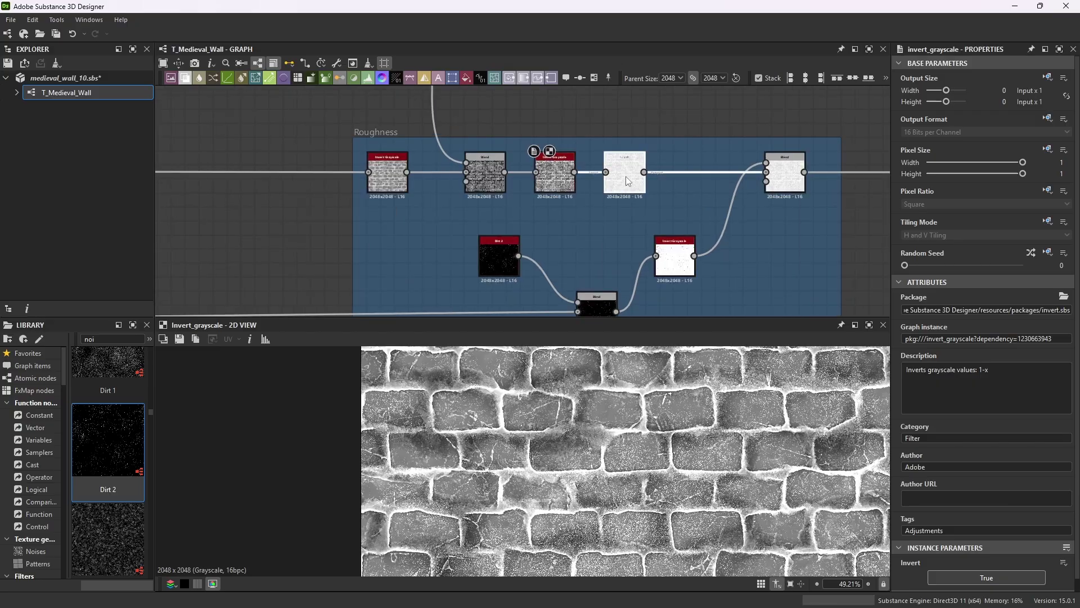
left_click(626, 176)
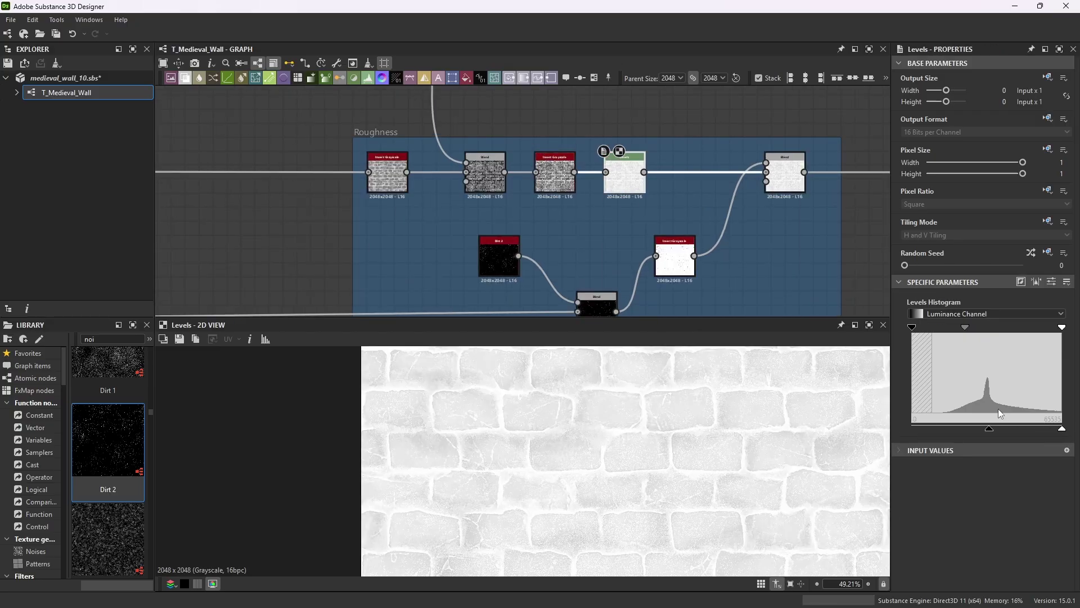
left_click(1052, 282)
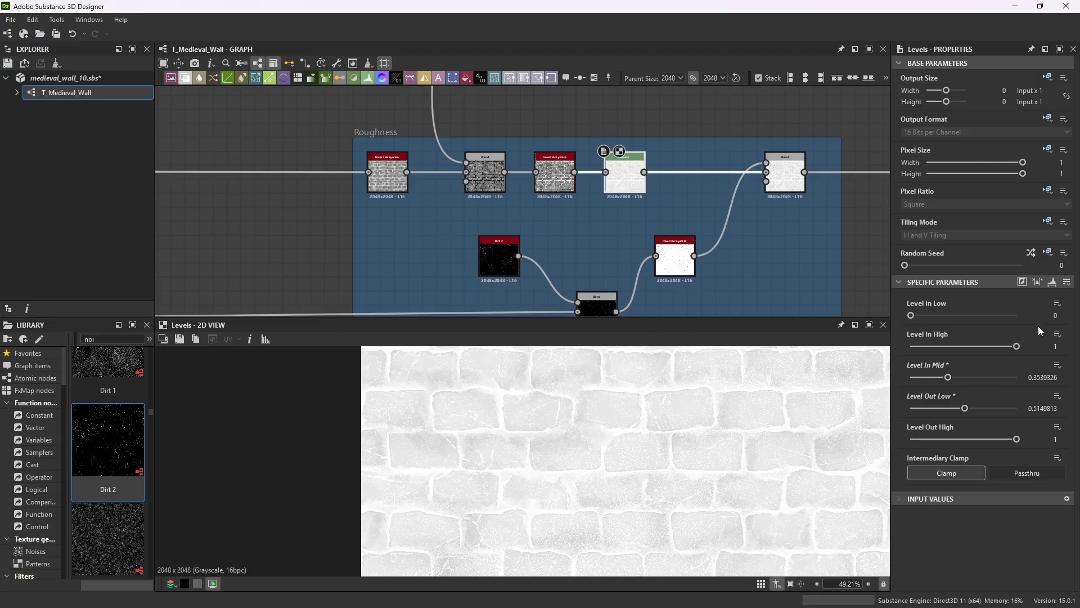
left_click(1052, 282)
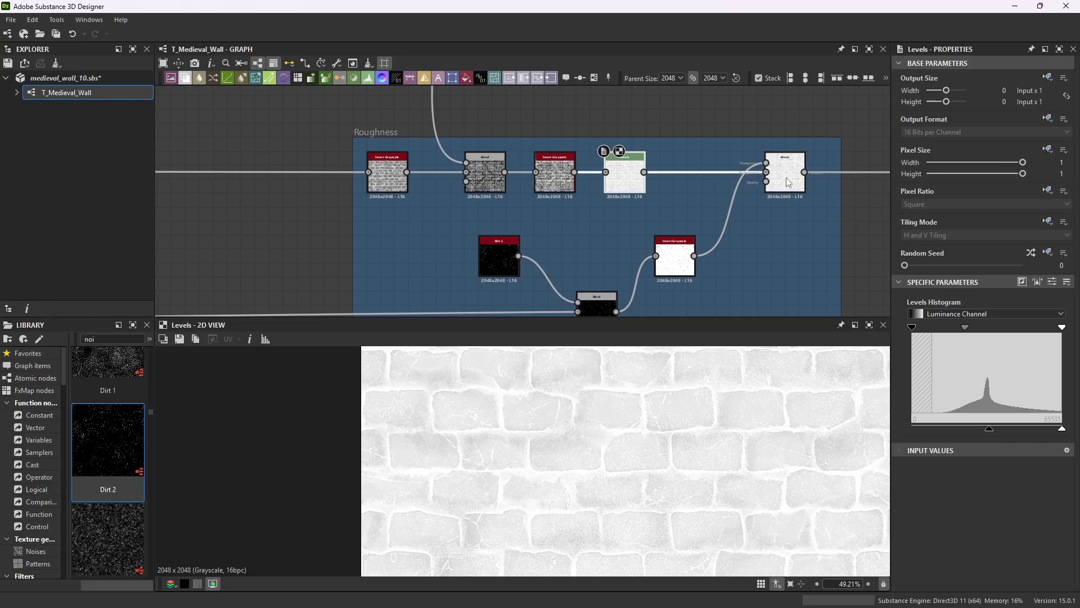
- Survey the lower branch of the Roughness frame and preview the Blend node fed by Dirt 2
scroll(573, 162, "down", 3)
scroll(673, 233, "up", 2)
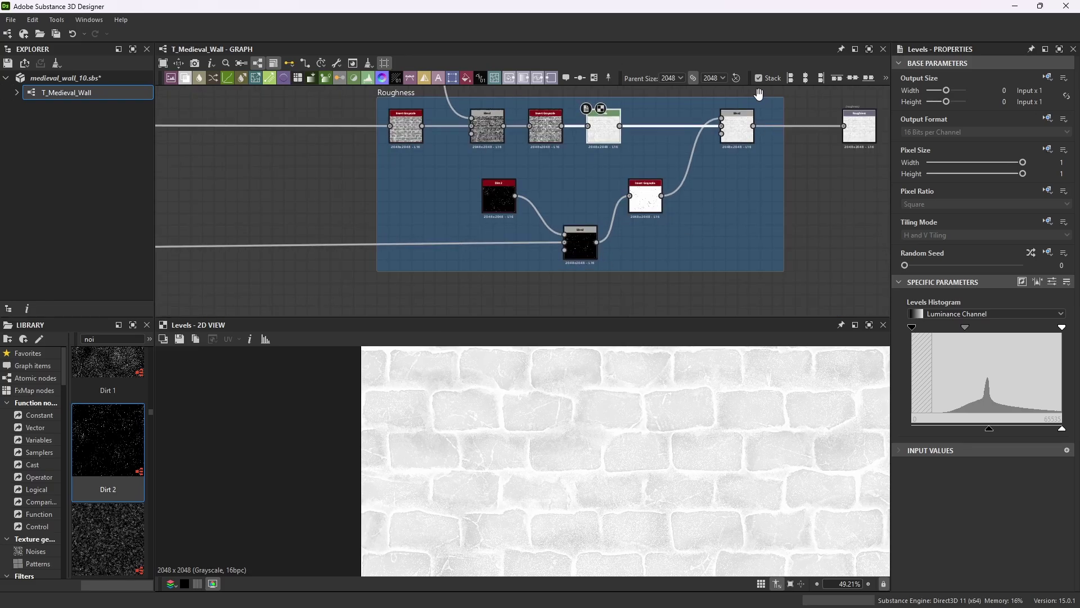
scroll(551, 215, "up", 3)
scroll(568, 223, "down", 3)
scroll(475, 212, "up", 3)
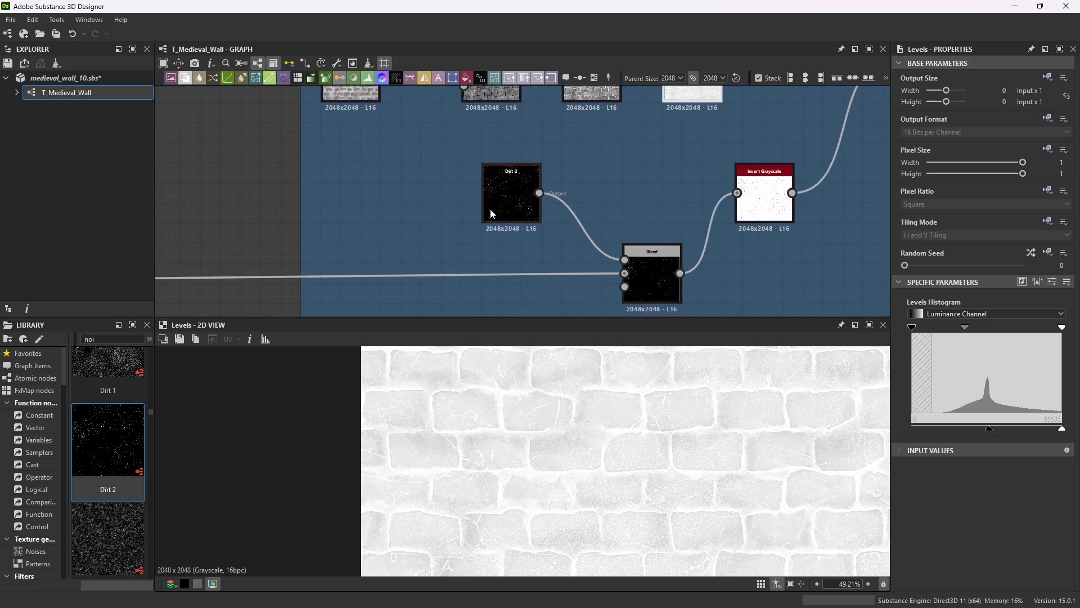
left_click(652, 265)
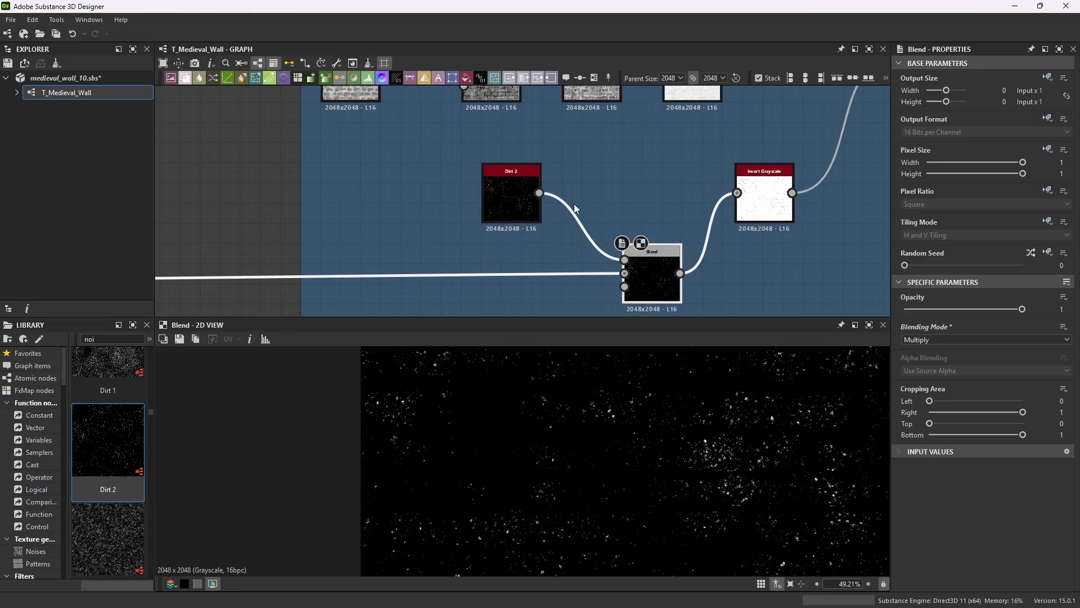
- Preview the Dirt 2 noise in the 2D view and review its instance parameters
left_click(527, 210)
scroll(608, 202, "down", 3)
scroll(599, 198, "up", 3)
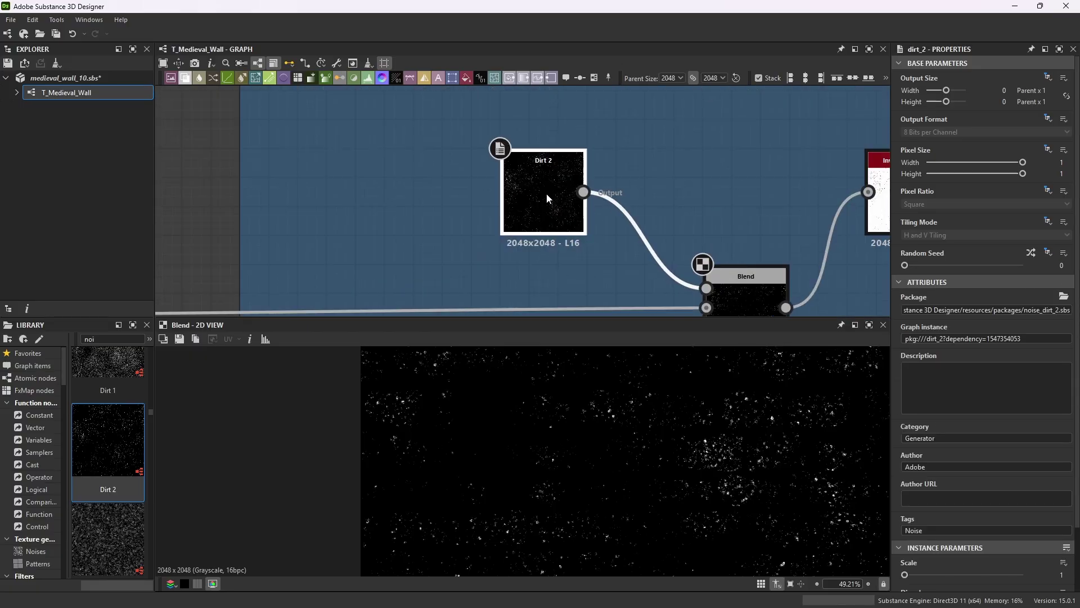
double_click(544, 198)
scroll(949, 458, "down", 2)
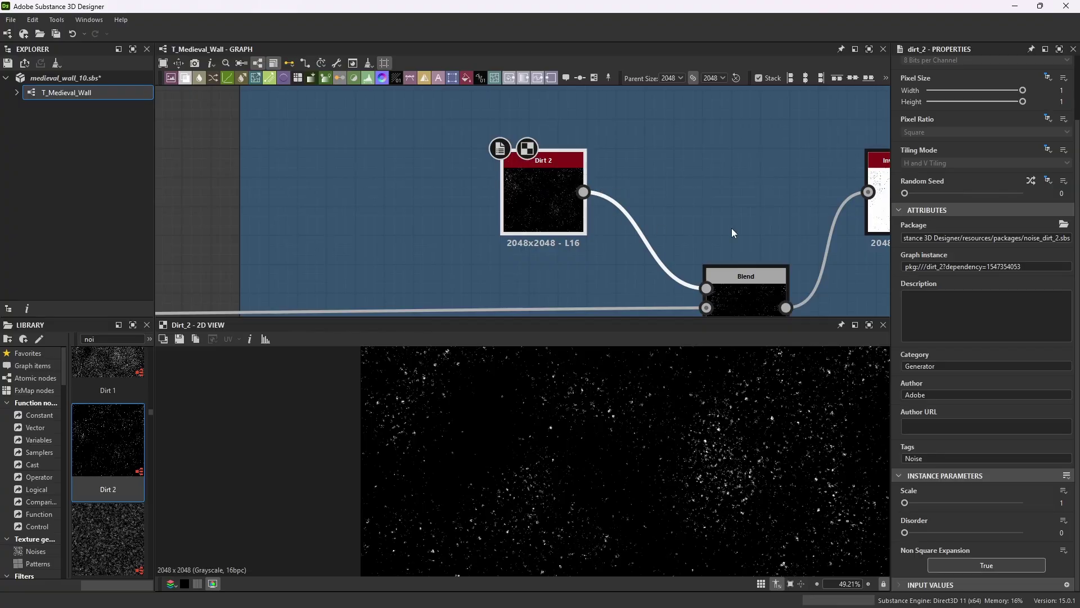
- Trace the lower Blend's Background link back to the Height Mask output of the Height Blend node
scroll(458, 220, "down", 5)
scroll(262, 234, "up", 3)
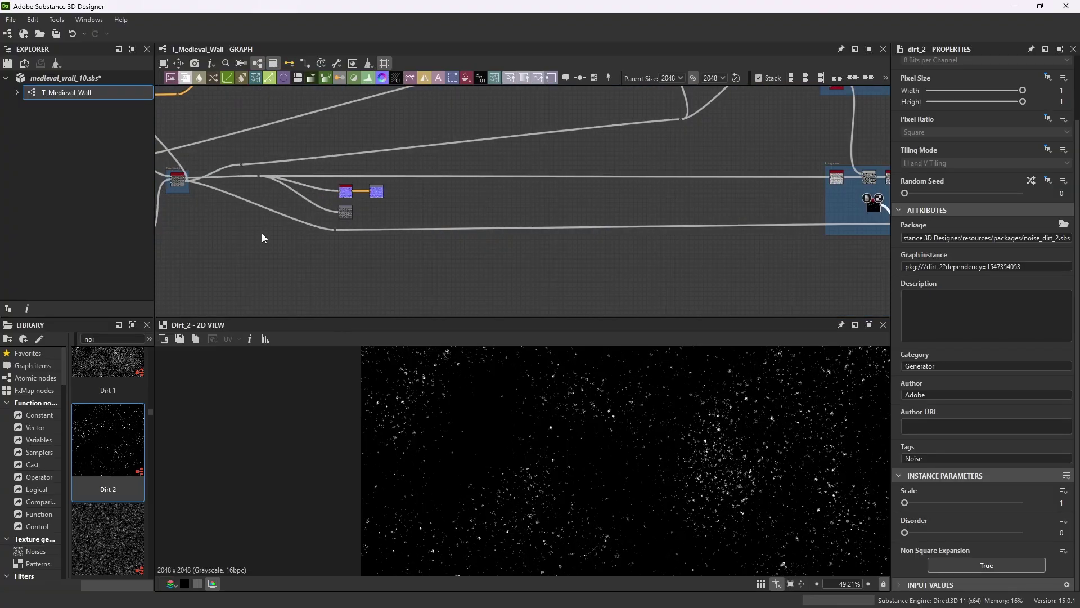
scroll(162, 180, "up", 4)
scroll(195, 175, "up", 4)
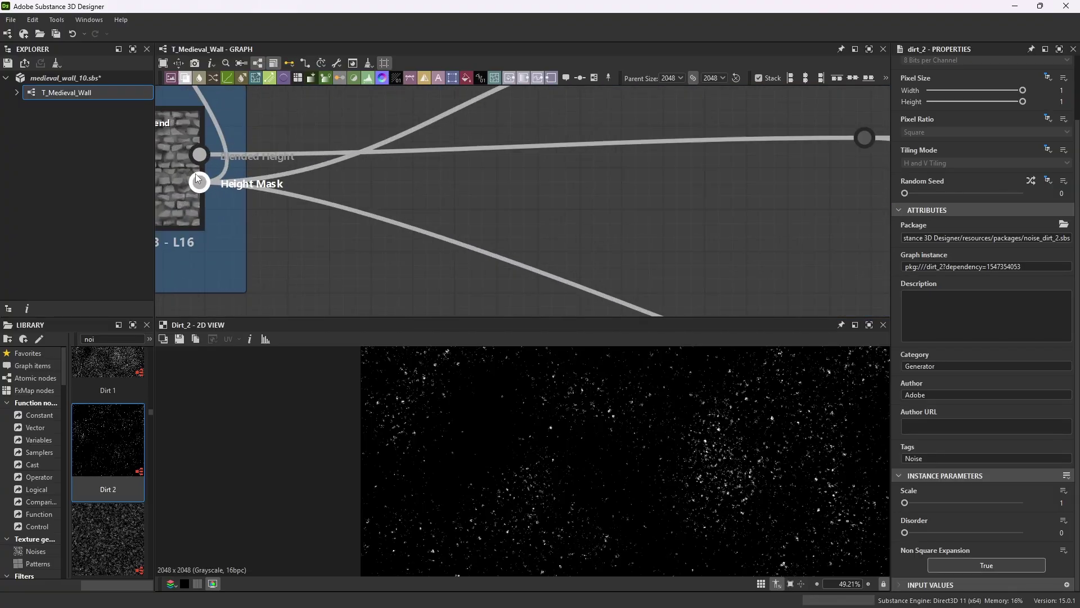
scroll(191, 179, "down", 4)
scroll(185, 183, "up", 1)
scroll(191, 185, "up", 2)
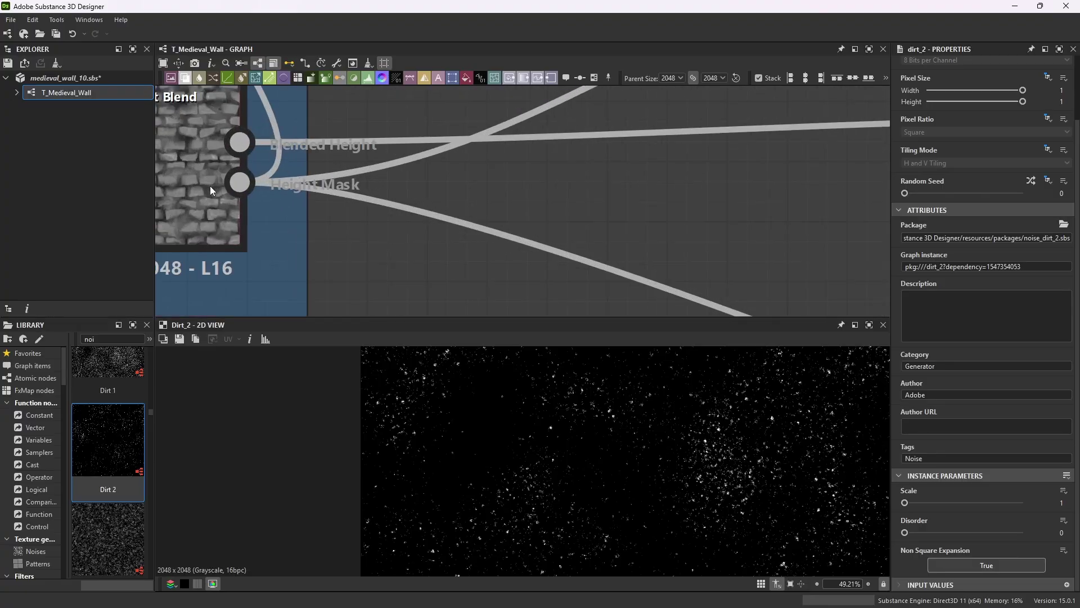
scroll(242, 177, "down", 6)
scroll(431, 173, "down", 2)
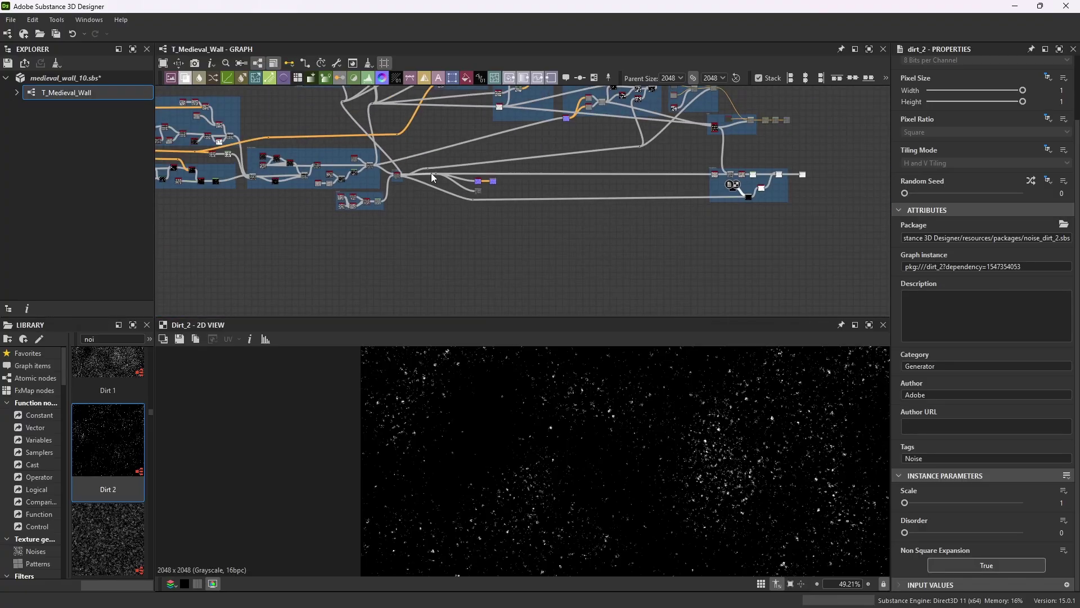
- Preview the lower Blend's masked dirt result and examine its specks up close in the 2D view
scroll(757, 192, "up", 8)
double_click(727, 183)
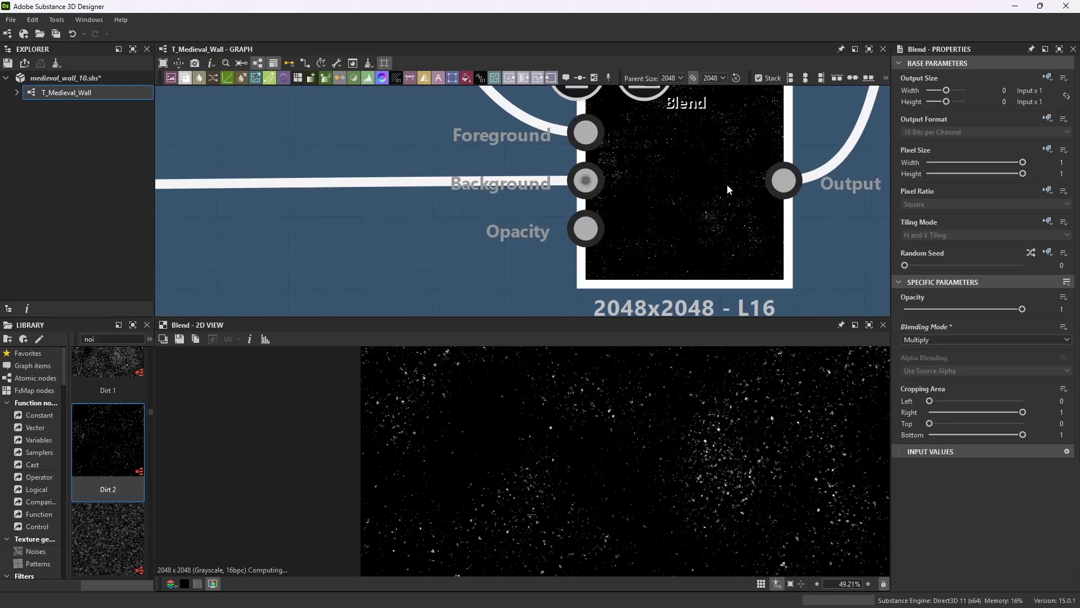
scroll(642, 444, "up", 3)
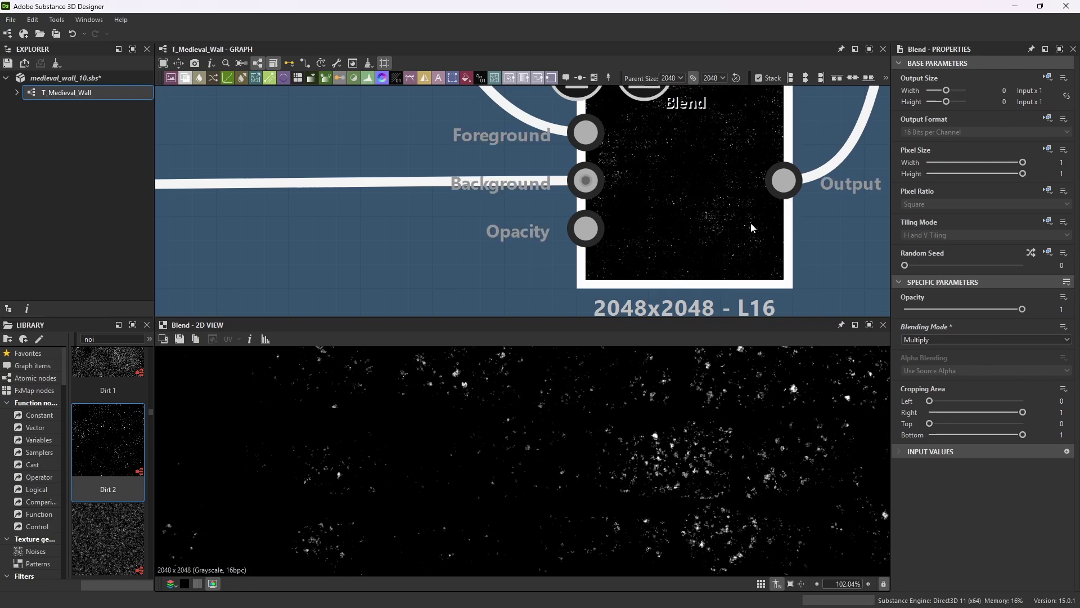
scroll(657, 222, "down", 5)
scroll(575, 173, "up", 1)
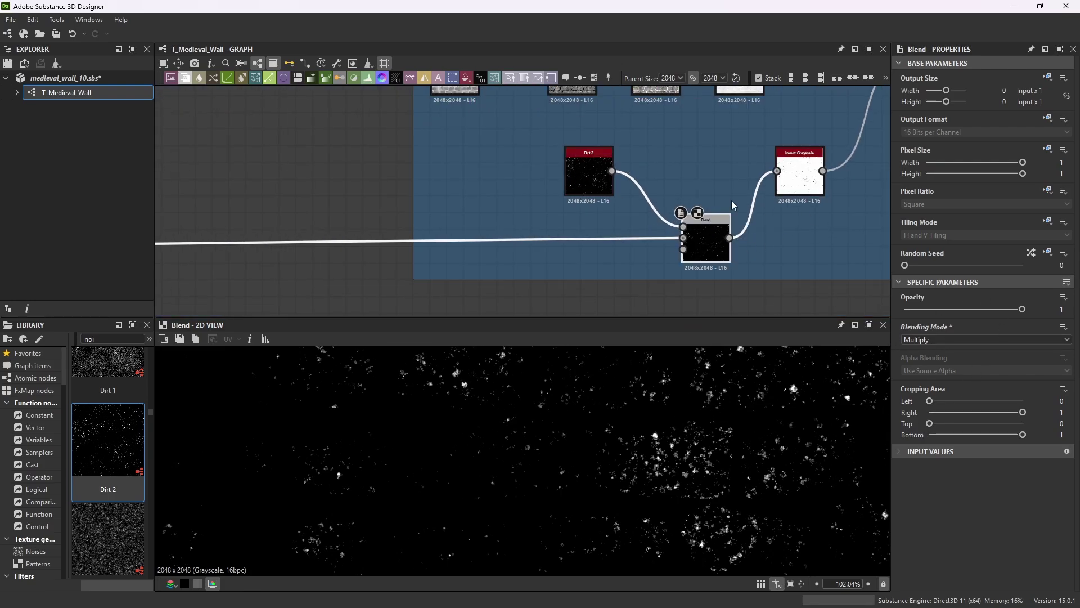
- Recheck the highlighted link between the lower Blend in the Roughness frame and the Final Height frame
scroll(508, 226, "down", 5)
scroll(199, 244, "up", 3)
scroll(200, 244, "down", 5)
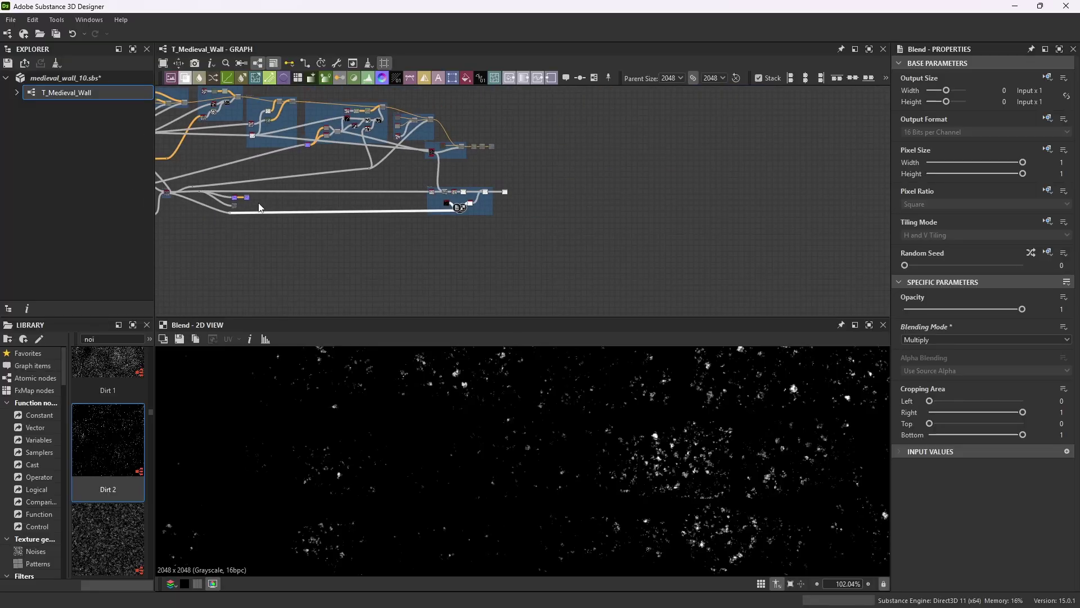
scroll(171, 186, "up", 4)
scroll(302, 211, "down", 5)
scroll(224, 222, "up", 2)
scroll(357, 184, "up", 8)
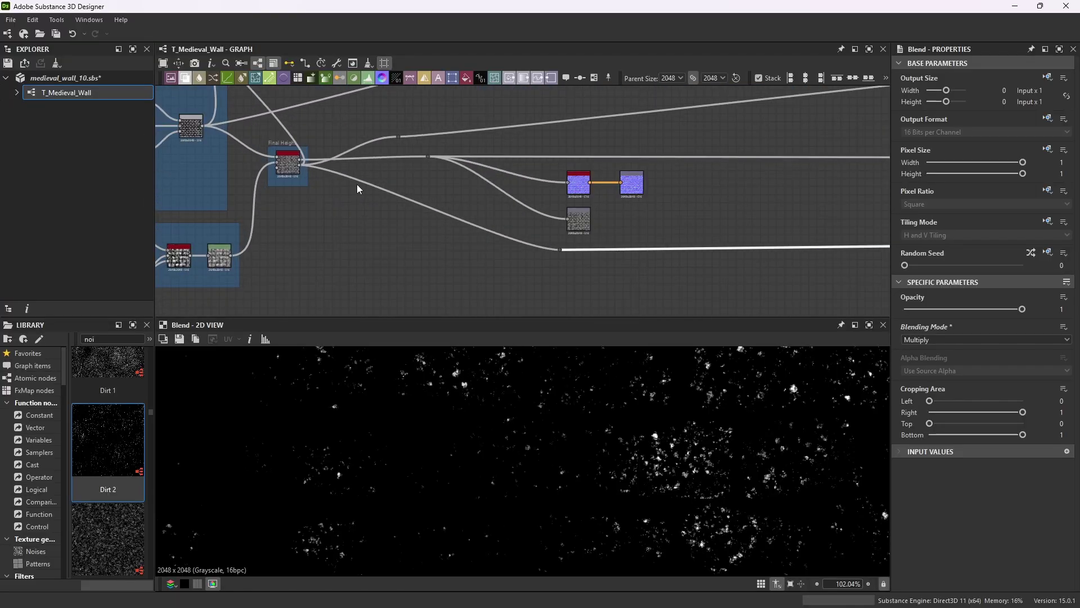
scroll(303, 193, "down", 7)
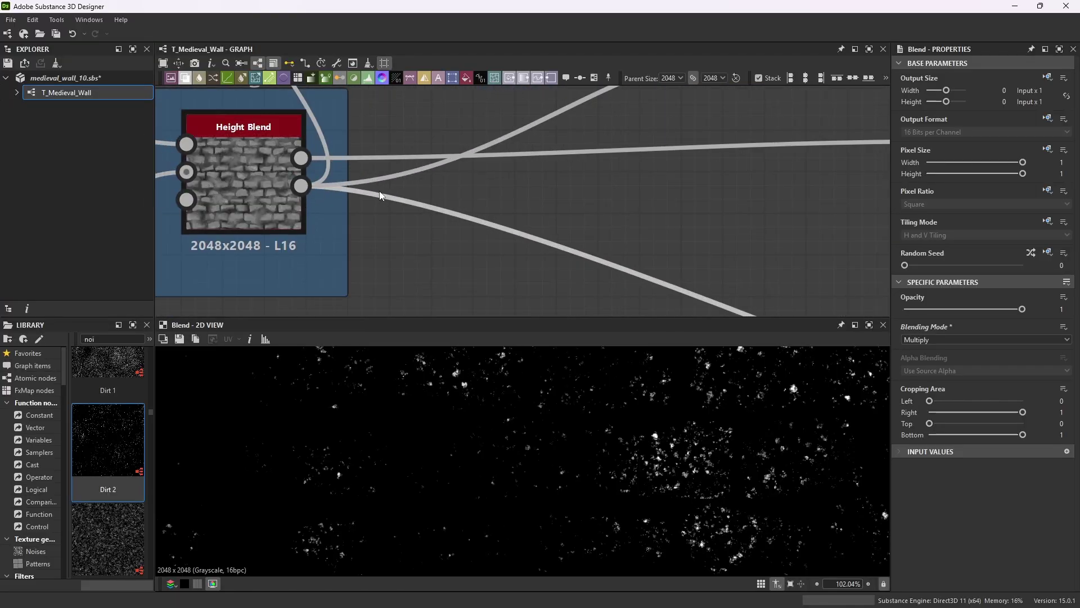
- Return to the Roughness frame and preview the Invert Grayscale node that follows the lower Blend
scroll(619, 200, "up", 5)
scroll(618, 201, "up", 4)
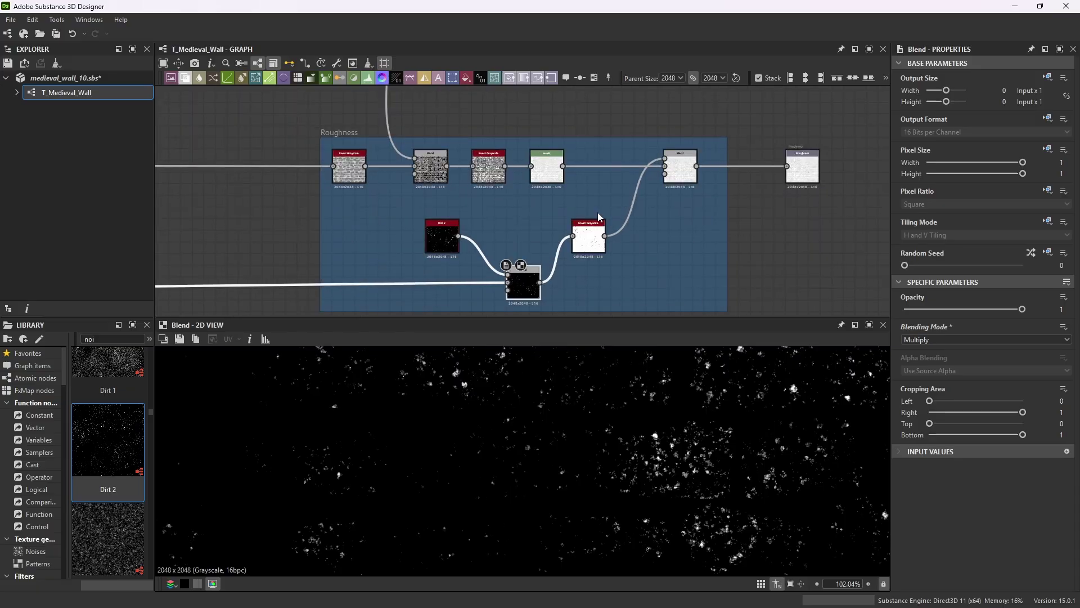
scroll(569, 200, "down", 2)
scroll(522, 278, "up", 3)
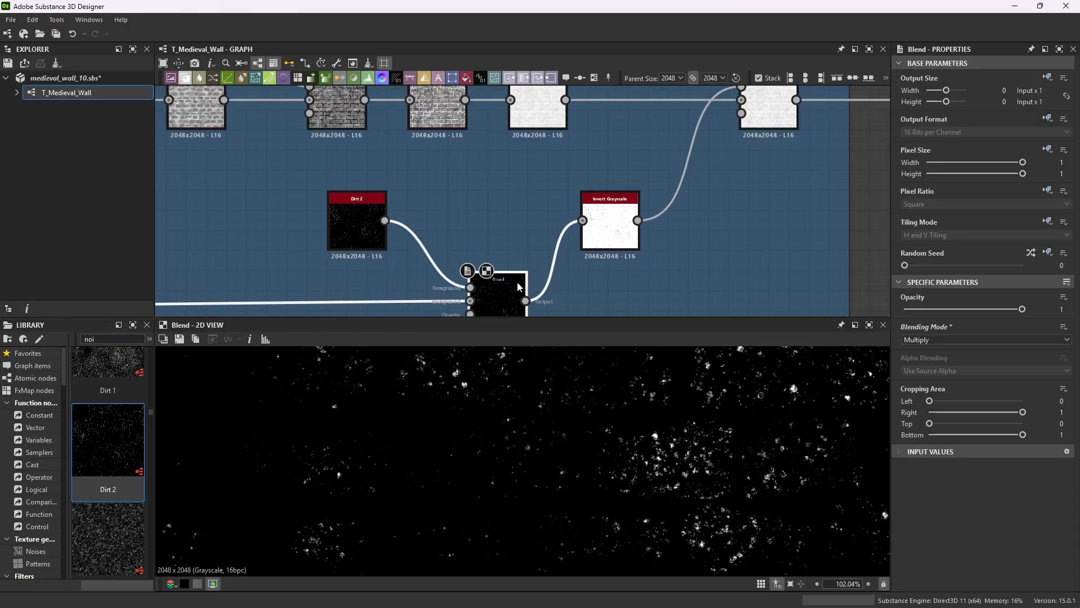
double_click(614, 231)
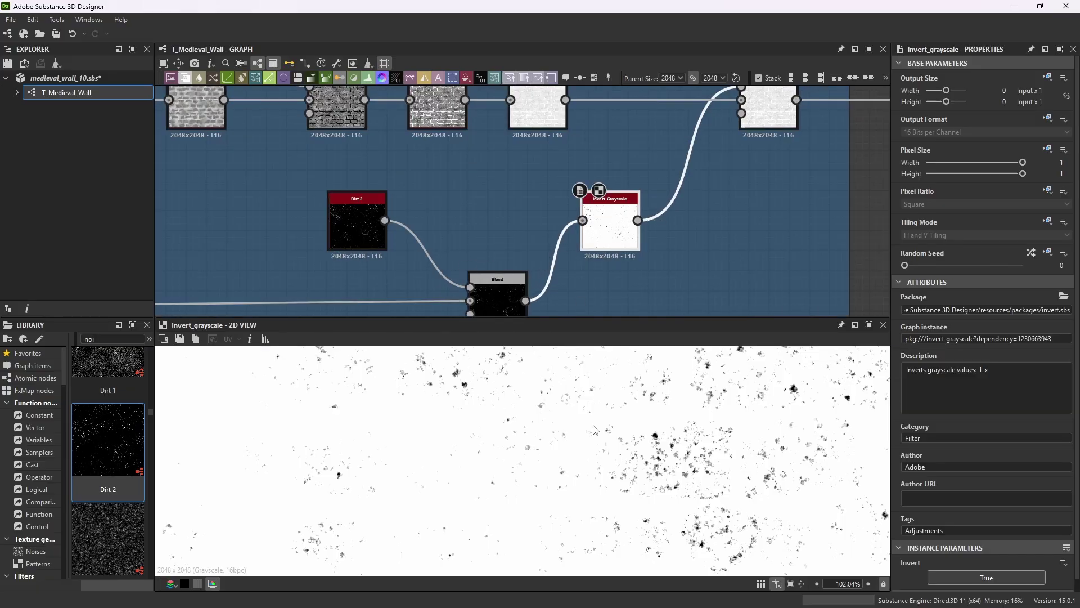
- Preview the final Blend at the end of the Roughness frame and the Roughness output node it feeds
scroll(632, 266, "down", 2)
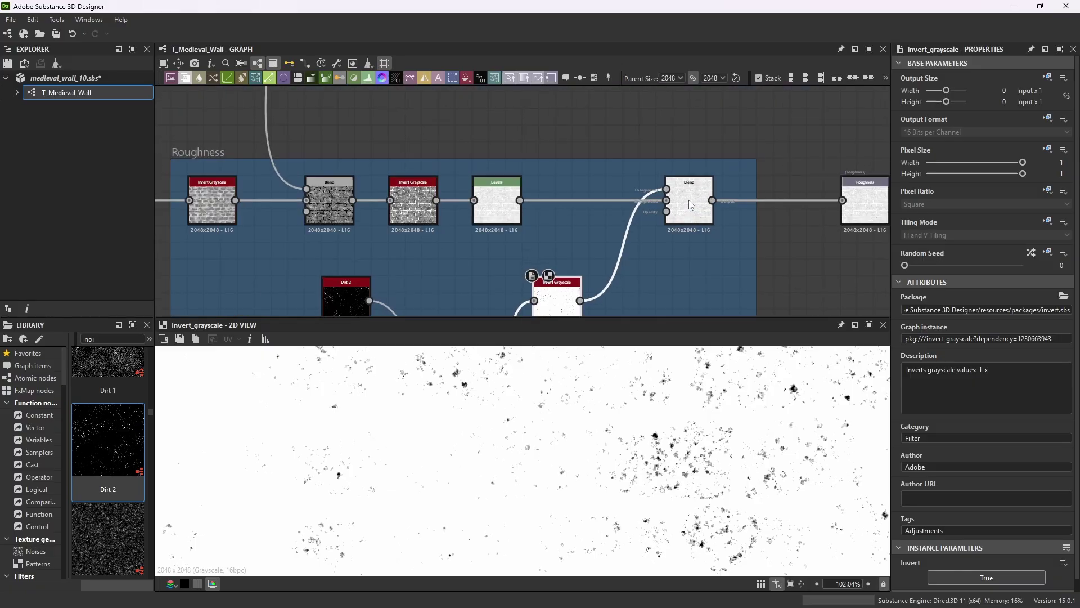
scroll(630, 212, "up", 4)
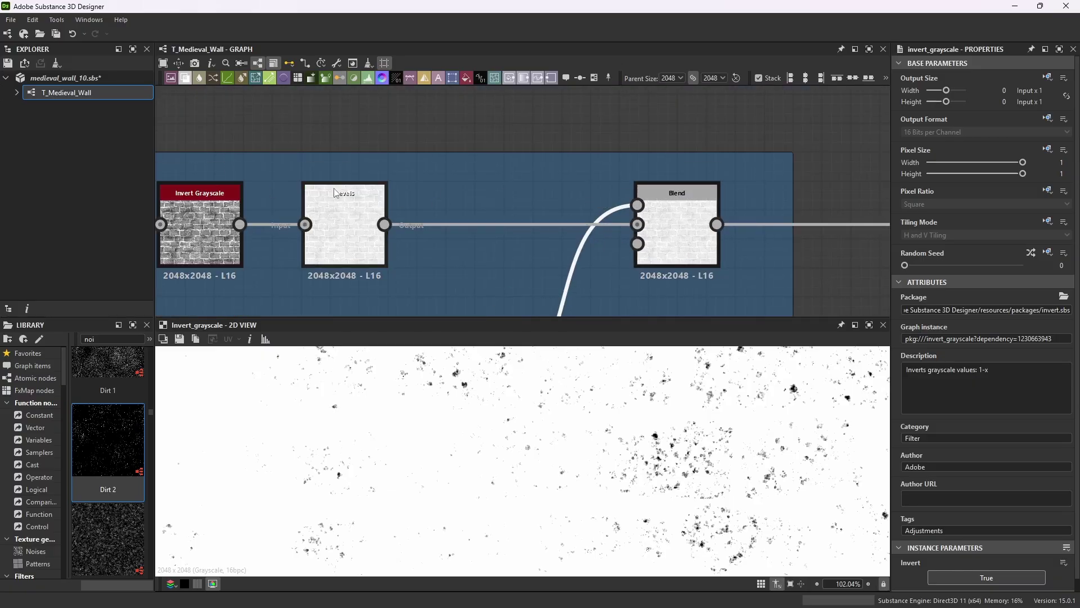
double_click(682, 198)
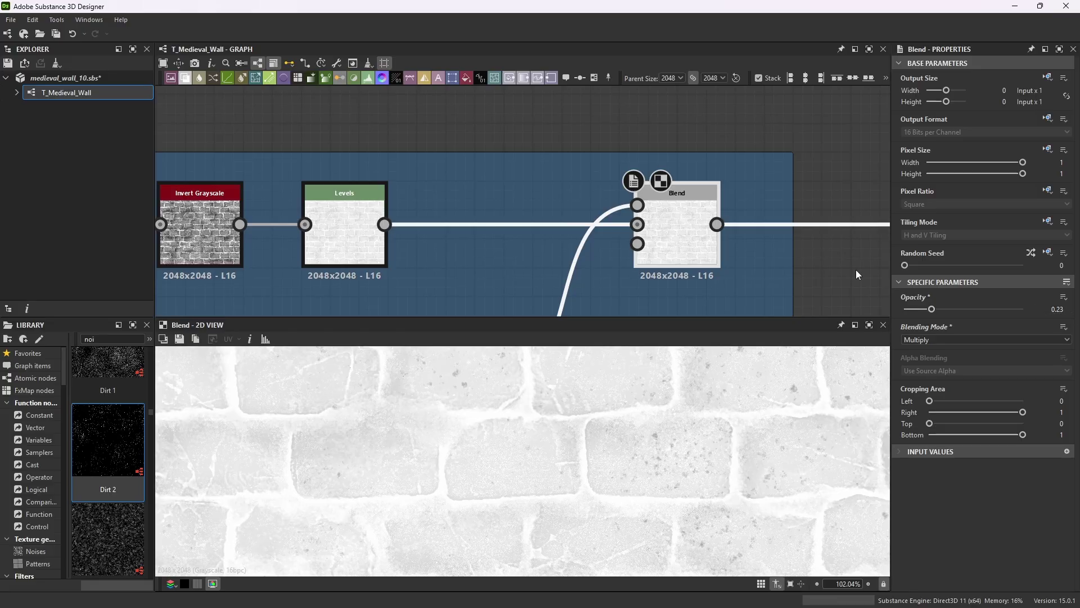
scroll(632, 217, "down", 3)
scroll(695, 205, "up", 3)
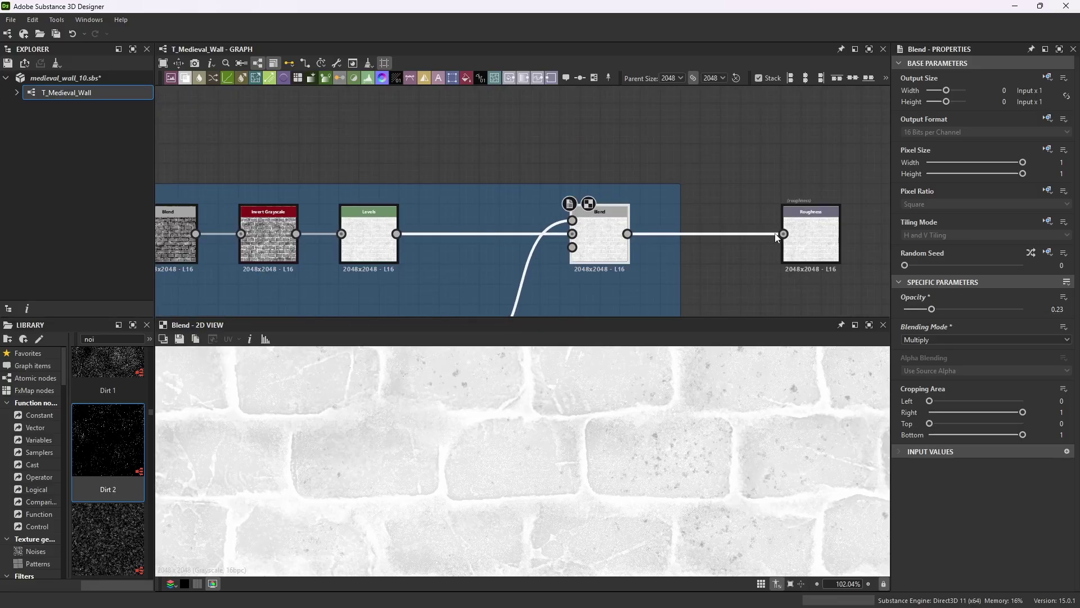
left_click(821, 231)
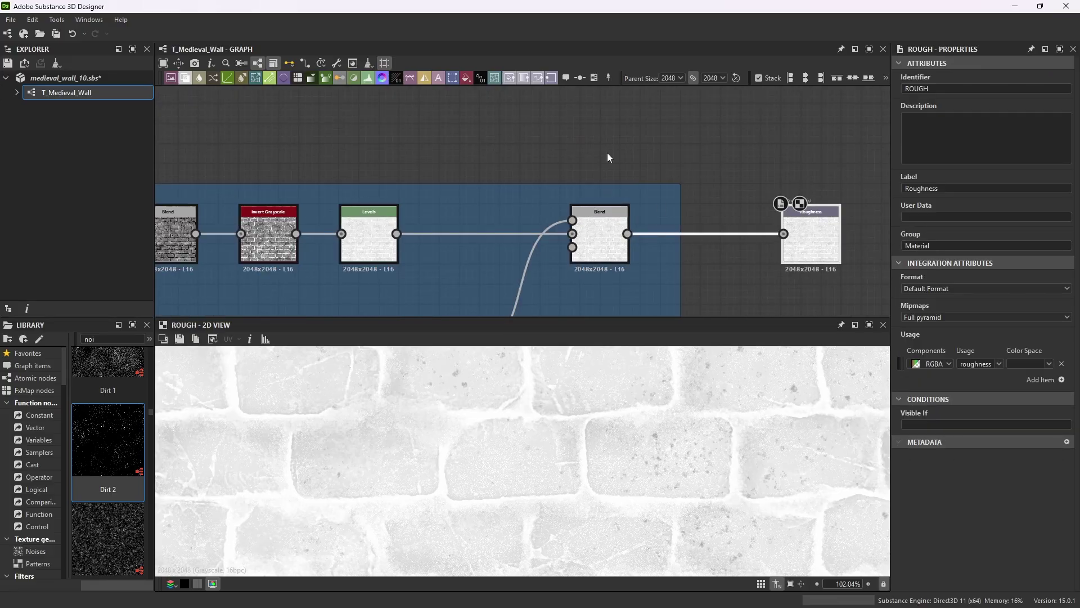
- Save all changes to the medieval_wall_10.sbs package
scroll(504, 244, "down", 10)
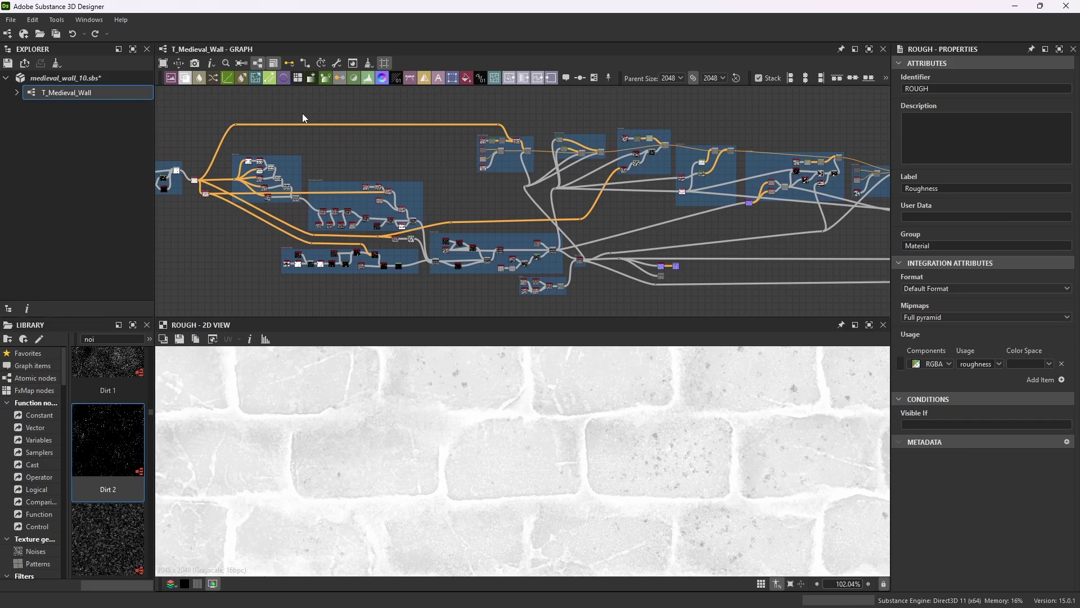
left_click(10, 19)
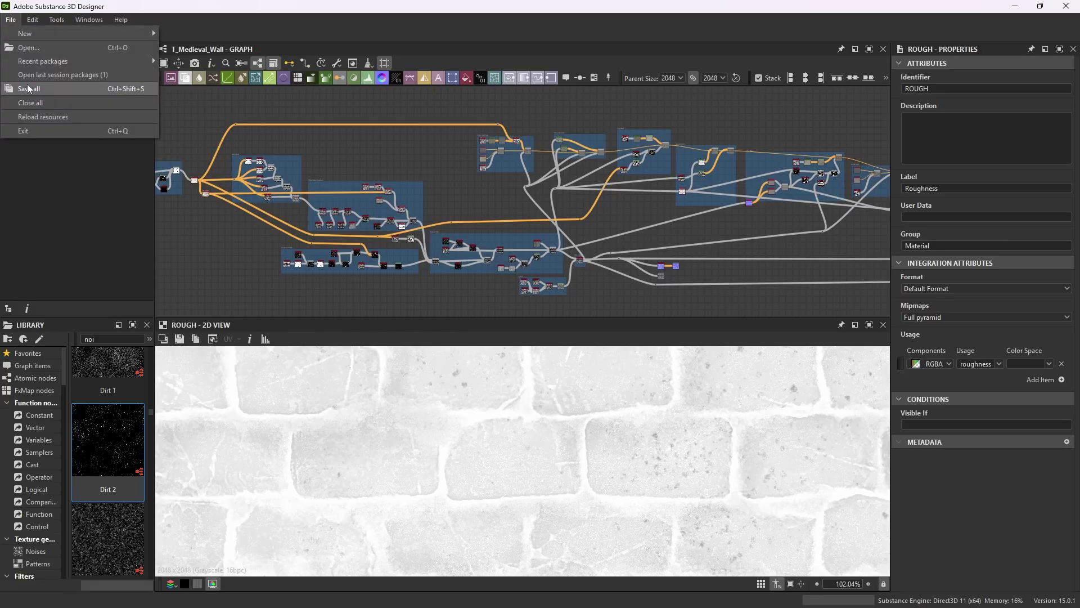
left_click(28, 89)
- Export the COL, NRM, ROUGH and Height outputs of T_Medieval_Wall as Windows bitmap files to the Medieval Wall folder
right_click(69, 94)
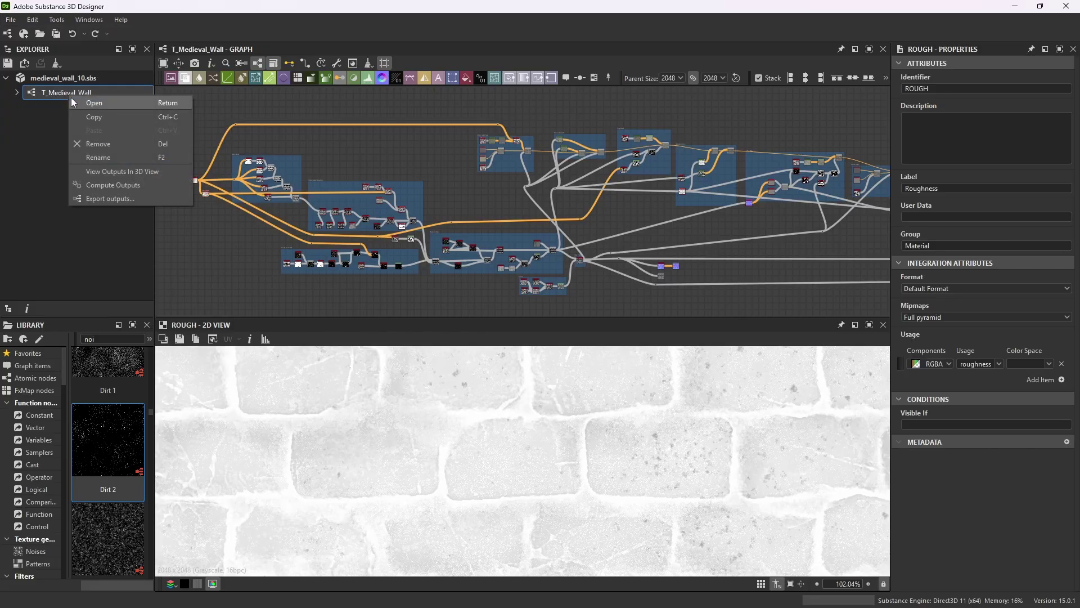
left_click(115, 198)
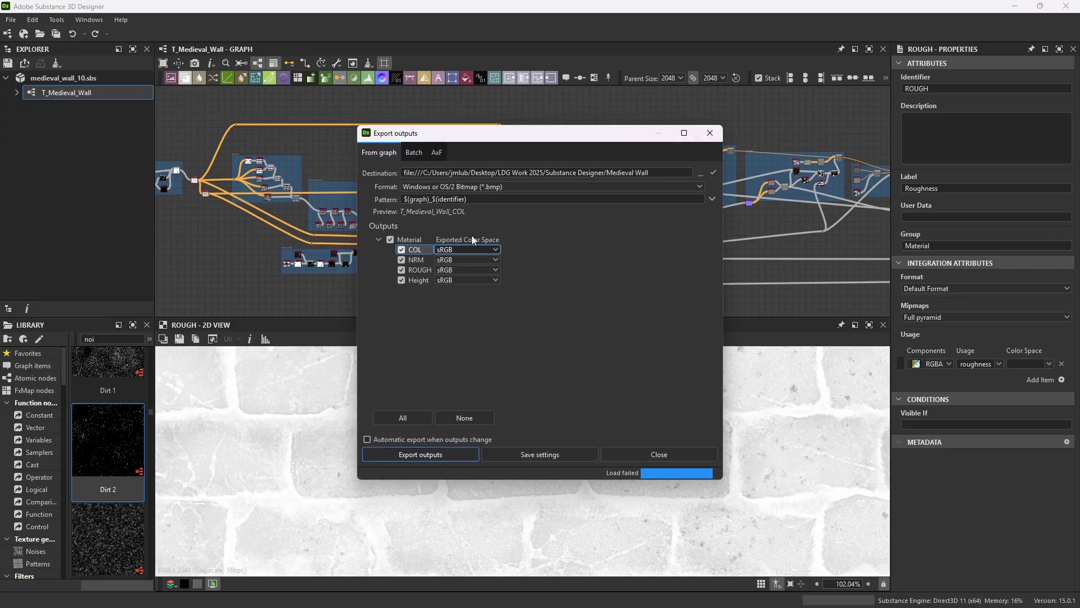
left_click(493, 271)
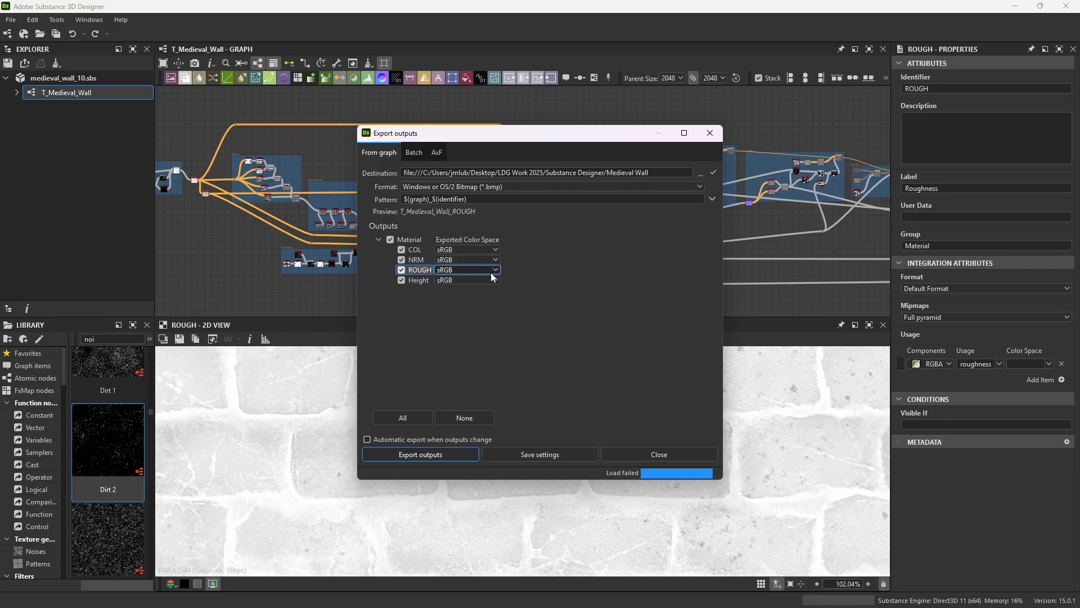
left_click(482, 248)
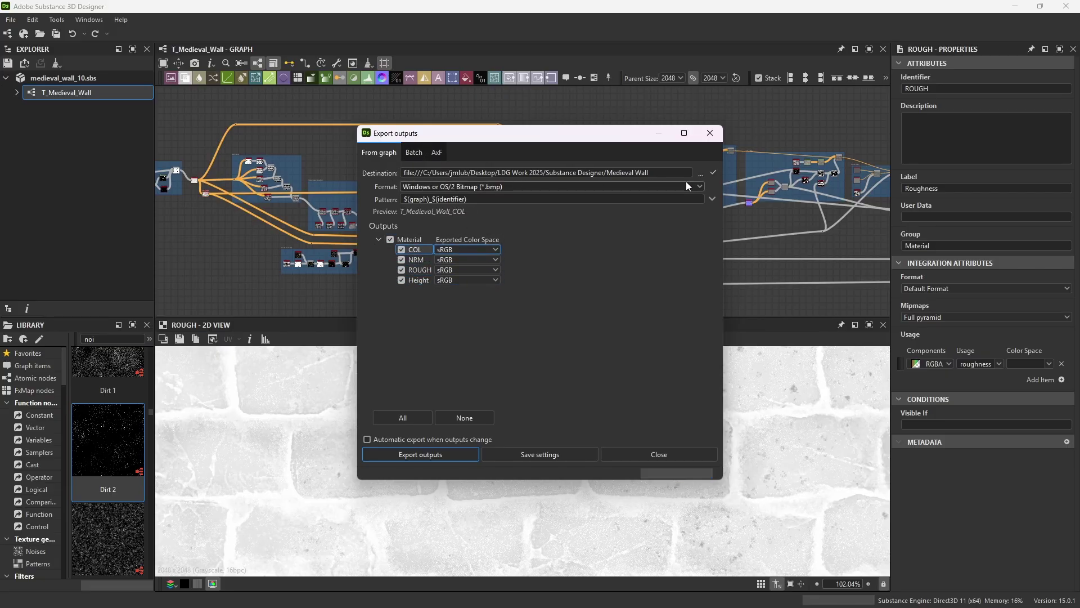
left_click(472, 270)
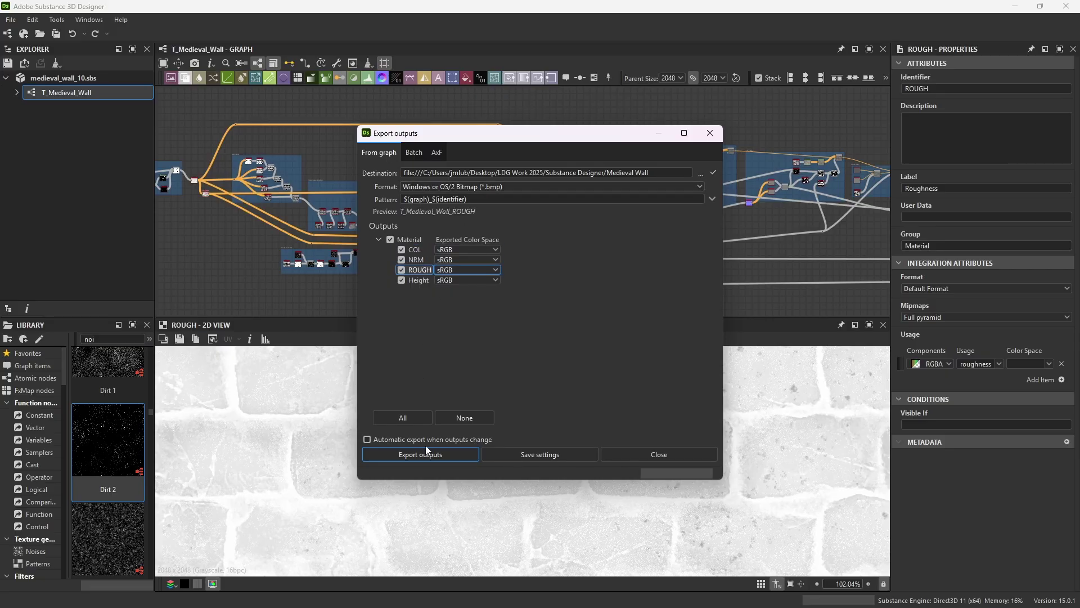
left_click(450, 457)
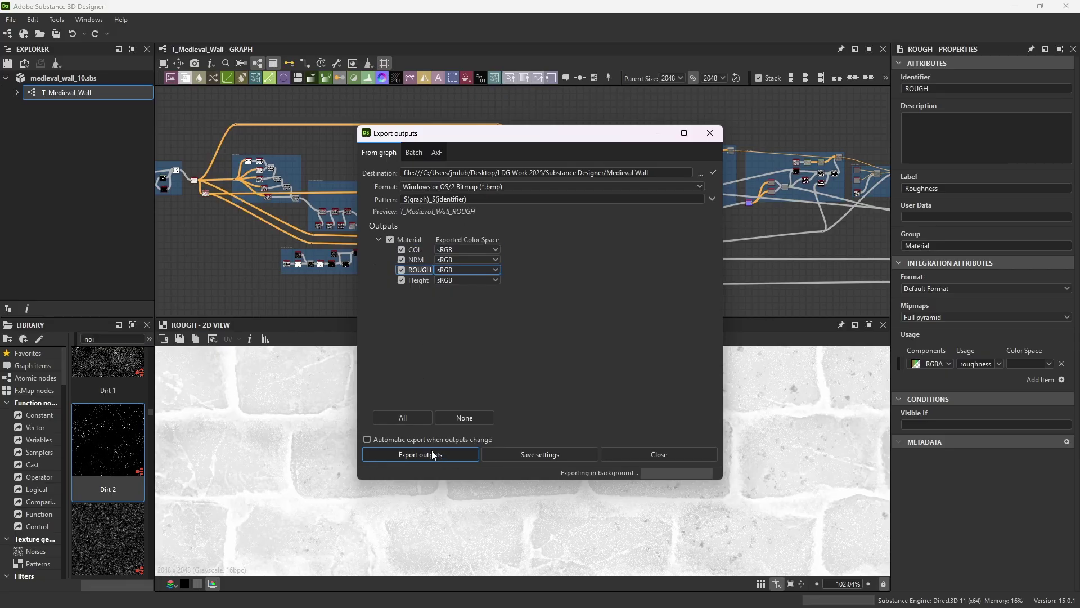
left_click(656, 453)
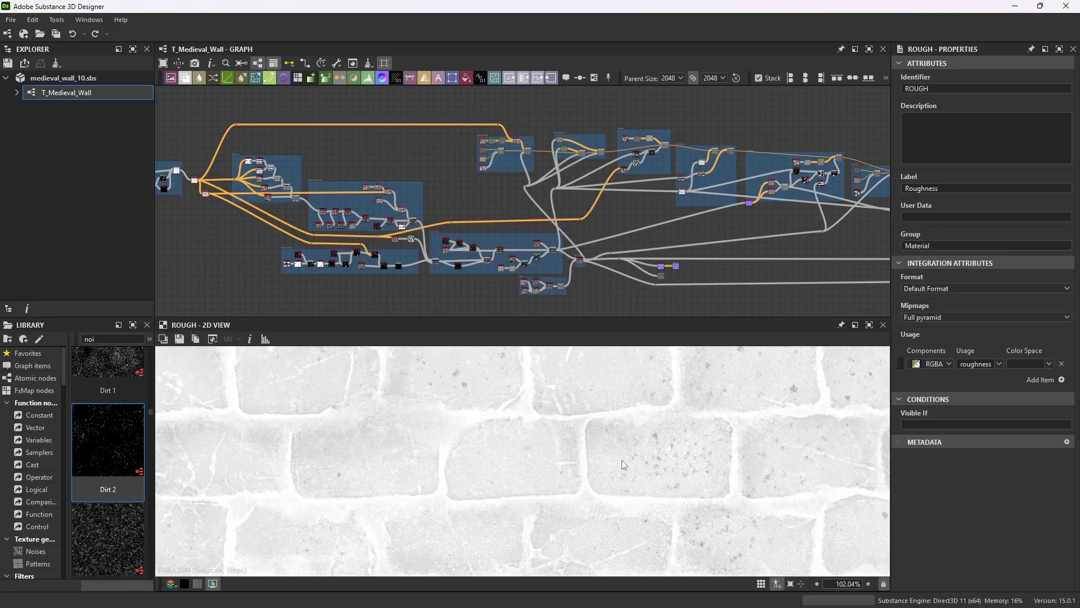
- Save all packages again and switch to the Unreal Engine editor with the MasterMaterial level
left_click(10, 20)
left_click(28, 90)
left_click(1015, 7)
mouse_move(573, 605)
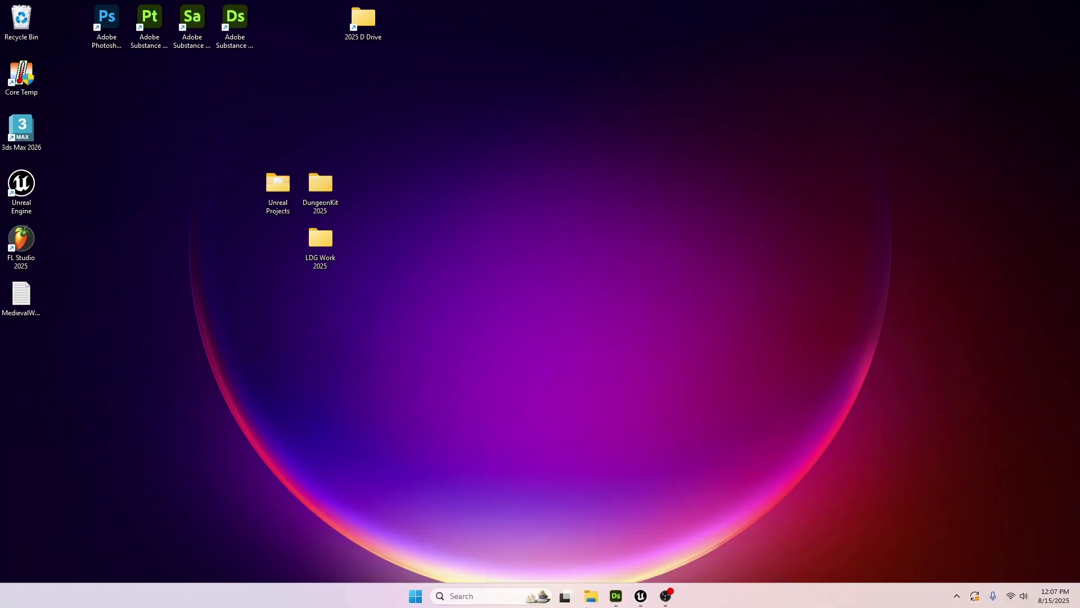
left_click(641, 594)
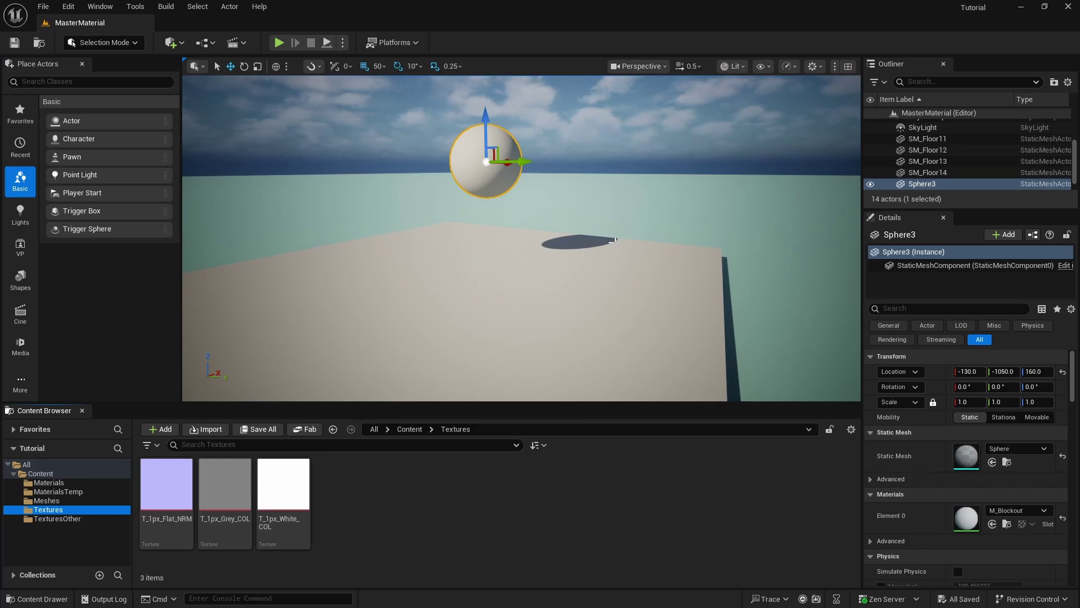
- Create a material instance of M_POM_C_H_R_N in the Materials folder and name it MI_Medieval_Wall_POM
right_click_drag(521, 237, 554, 224)
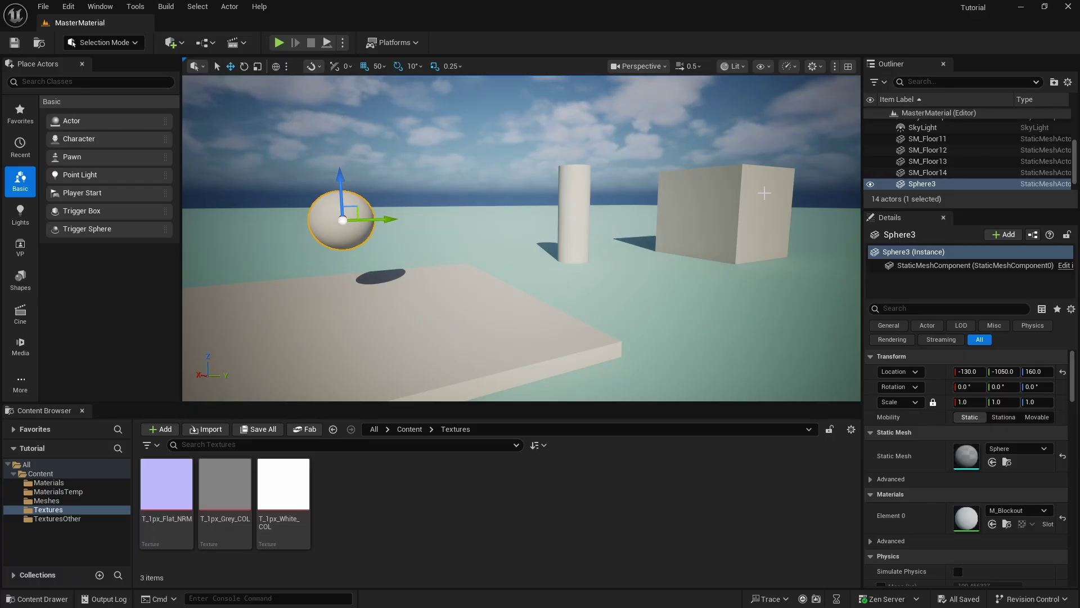
right_click_drag(764, 193, 703, 194)
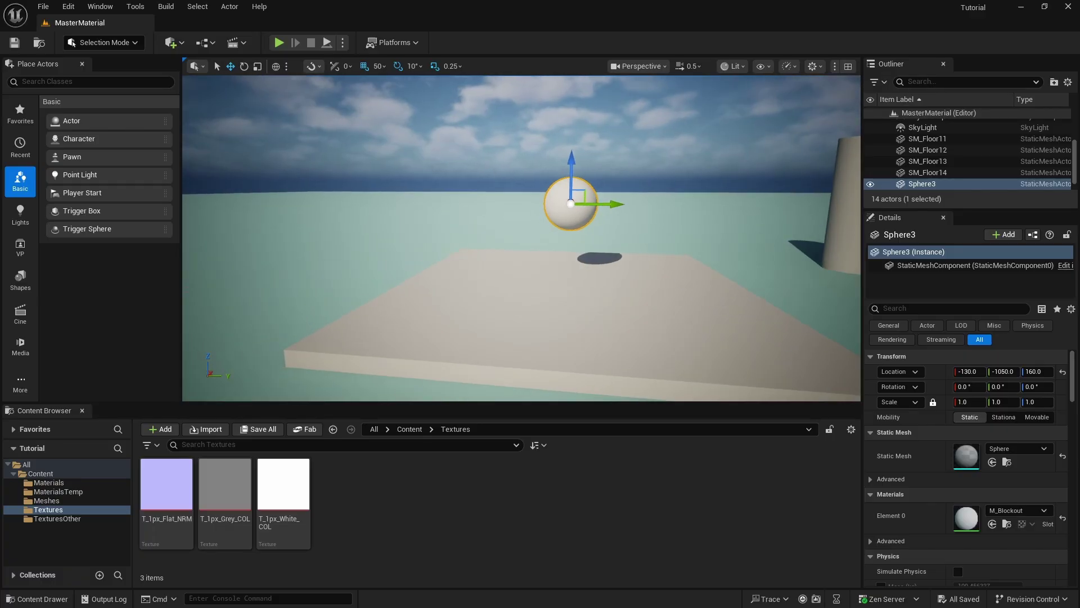
left_click(48, 482)
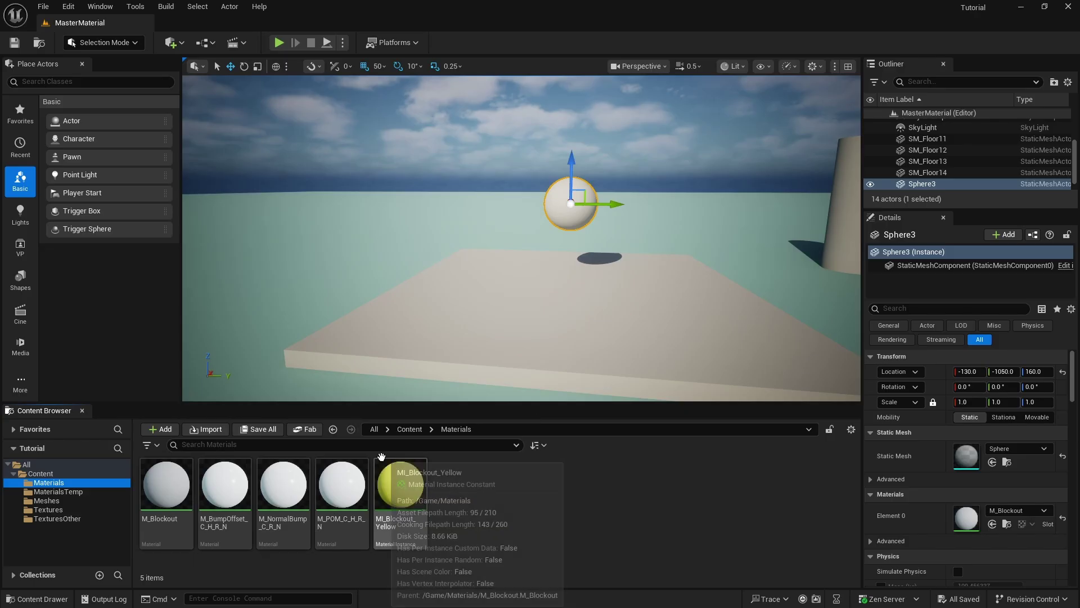
right_click(349, 474)
left_click(427, 184)
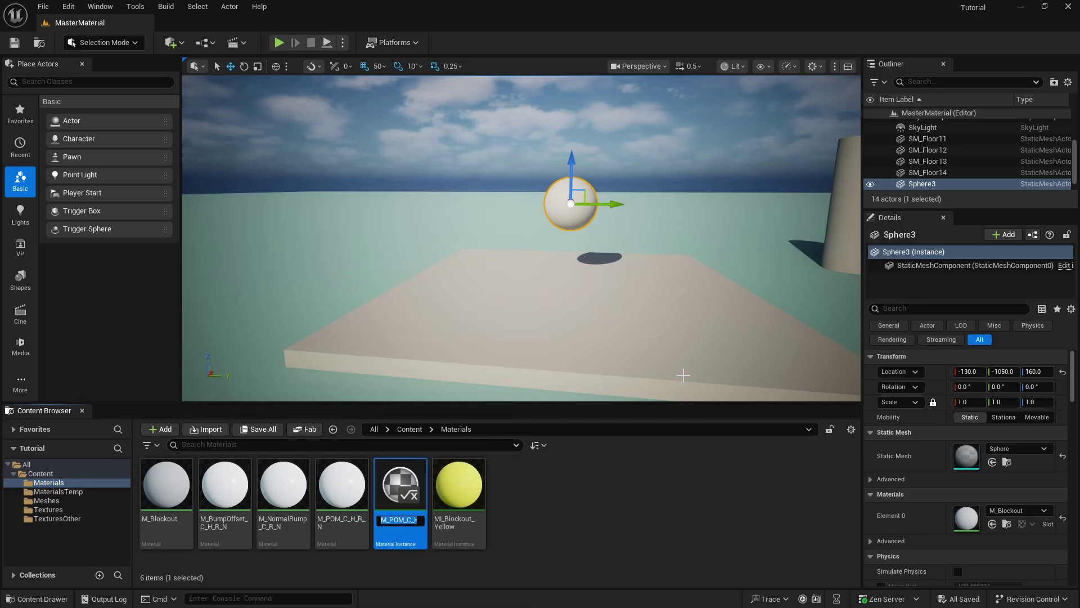
type("MI")
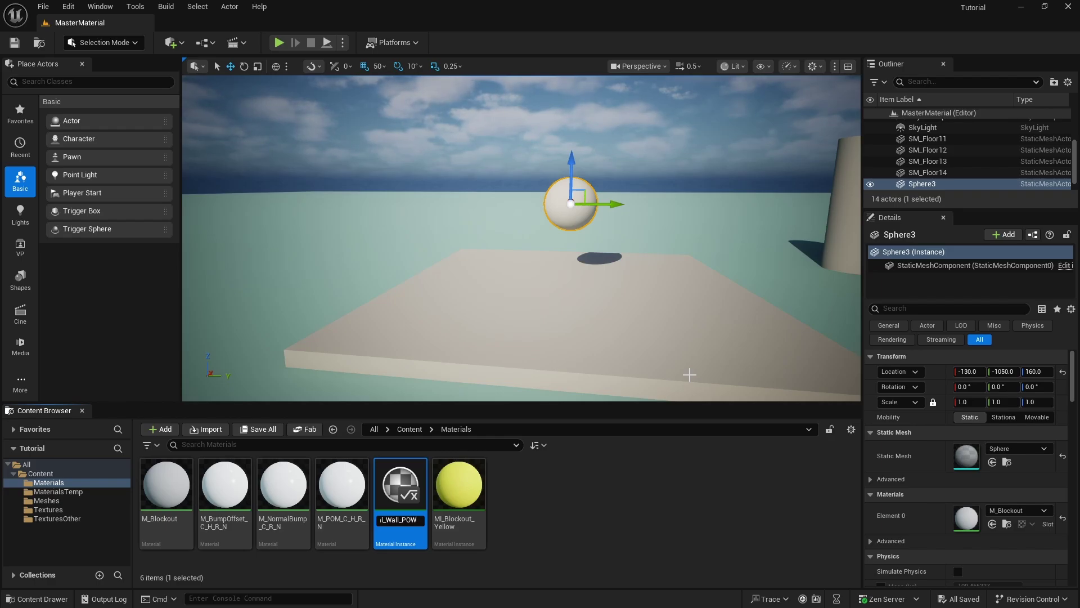
key("Return")
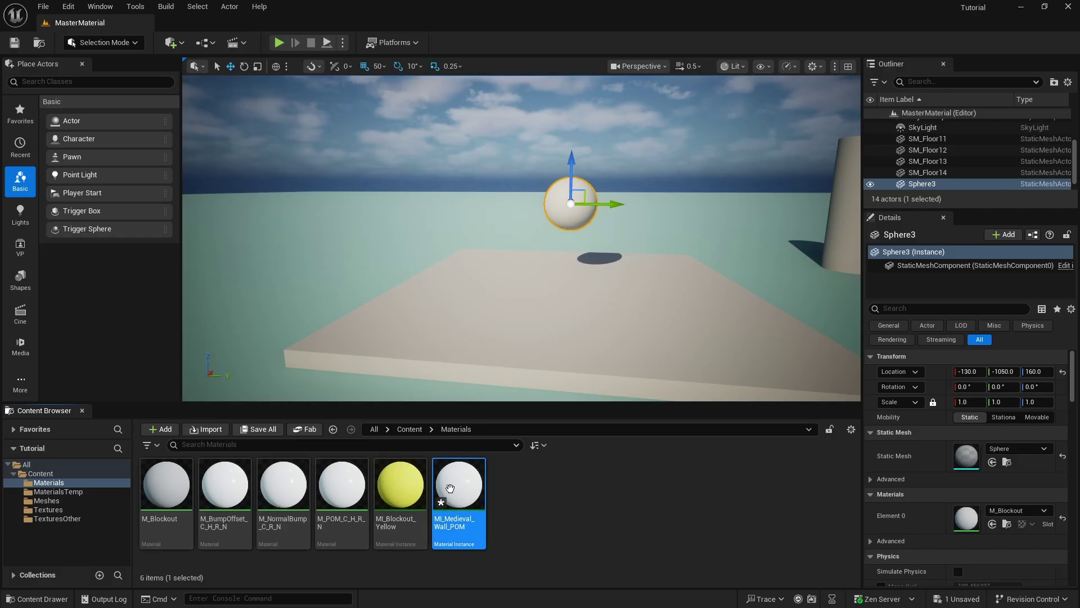
- Import the T_Medieval_Wall COL, Height, NRM and ROUGH bitmaps into the Textures folder, accepting the normal map import
left_click(47, 500)
left_click(48, 510)
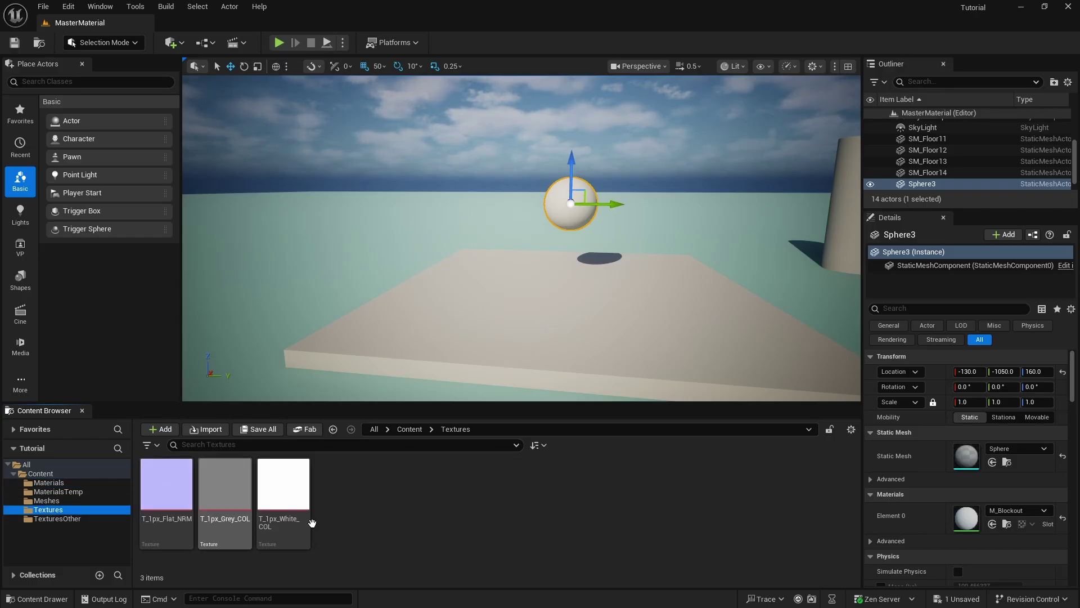
right_click(417, 494)
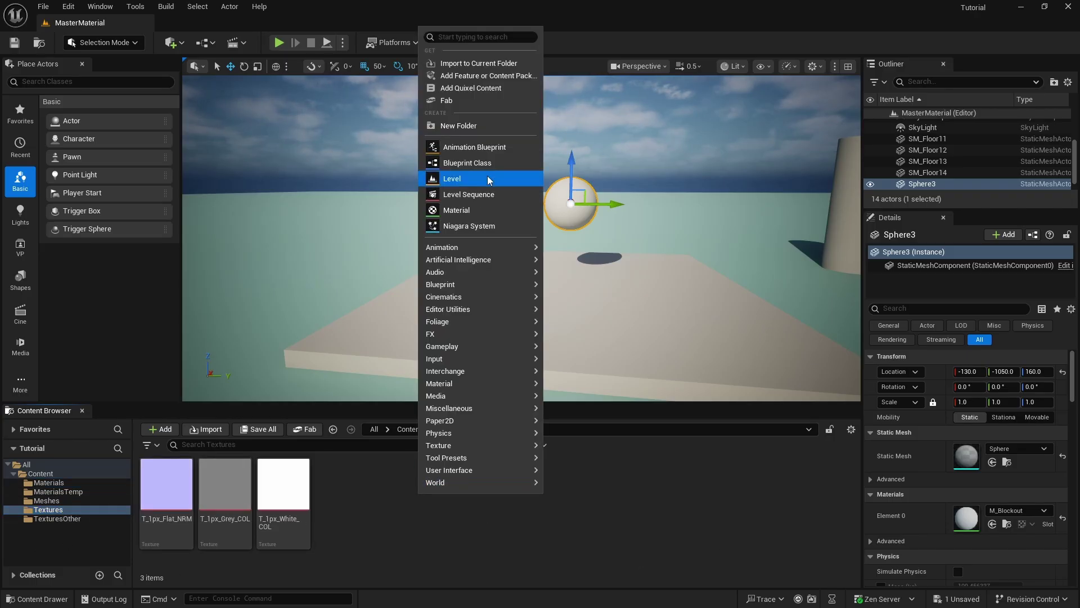
left_click(494, 63)
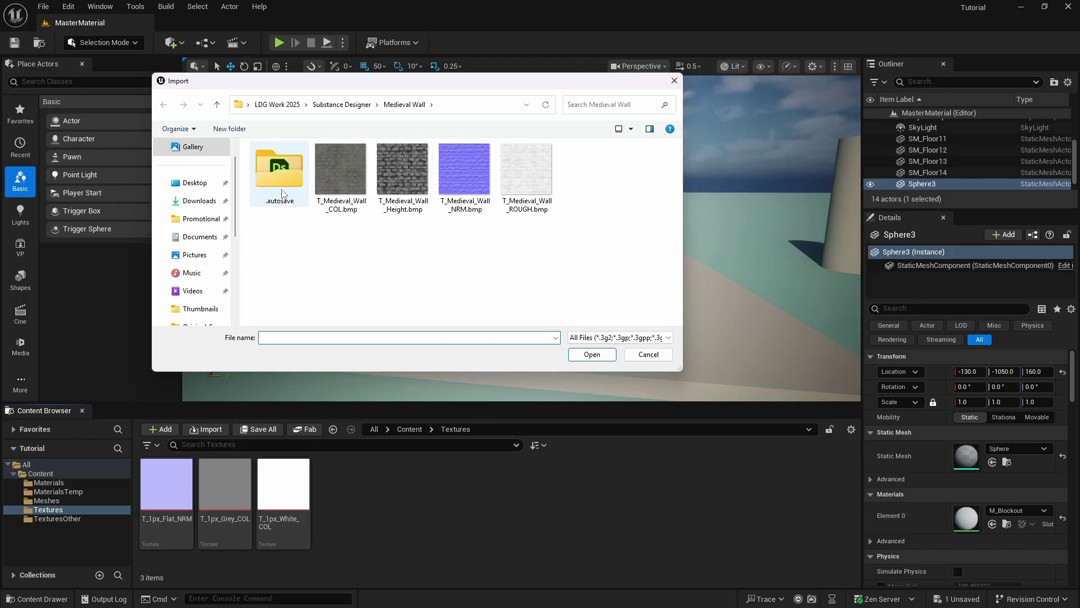
left_click_drag(339, 240, 631, 159)
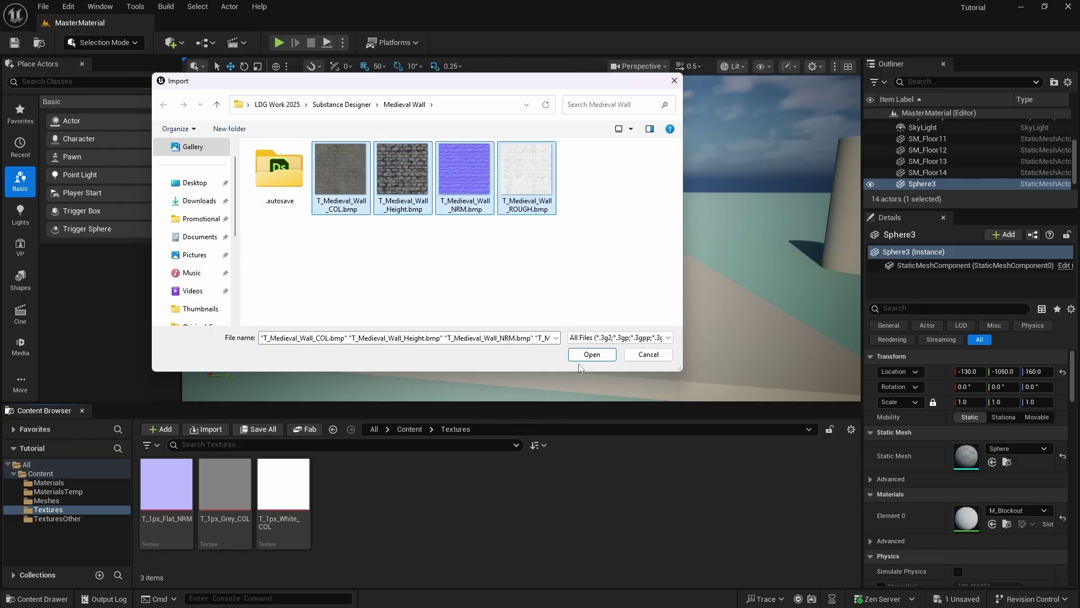
left_click(603, 356)
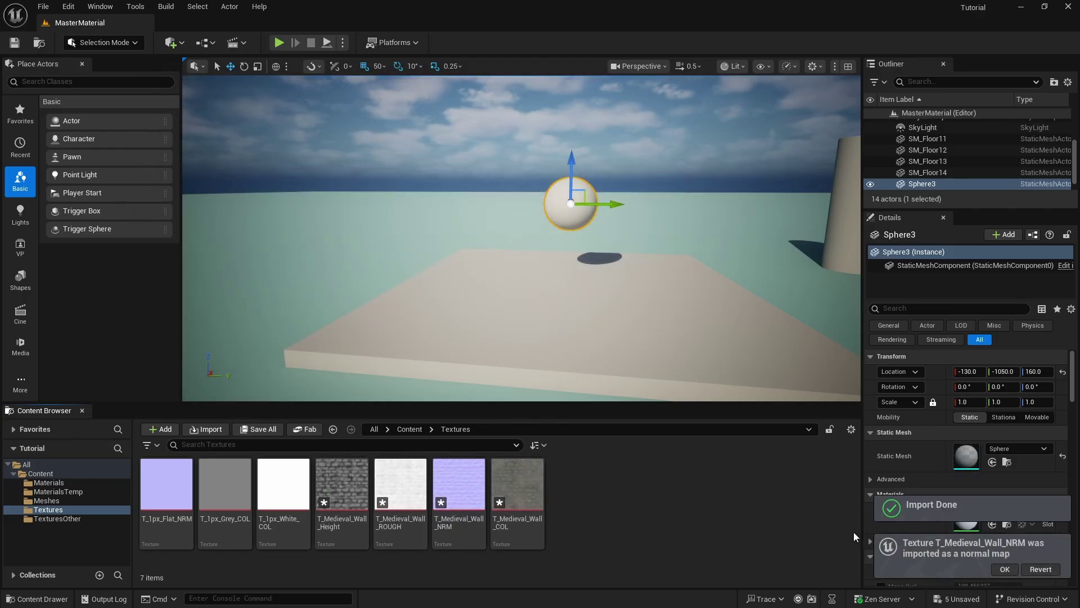
left_click(1013, 569)
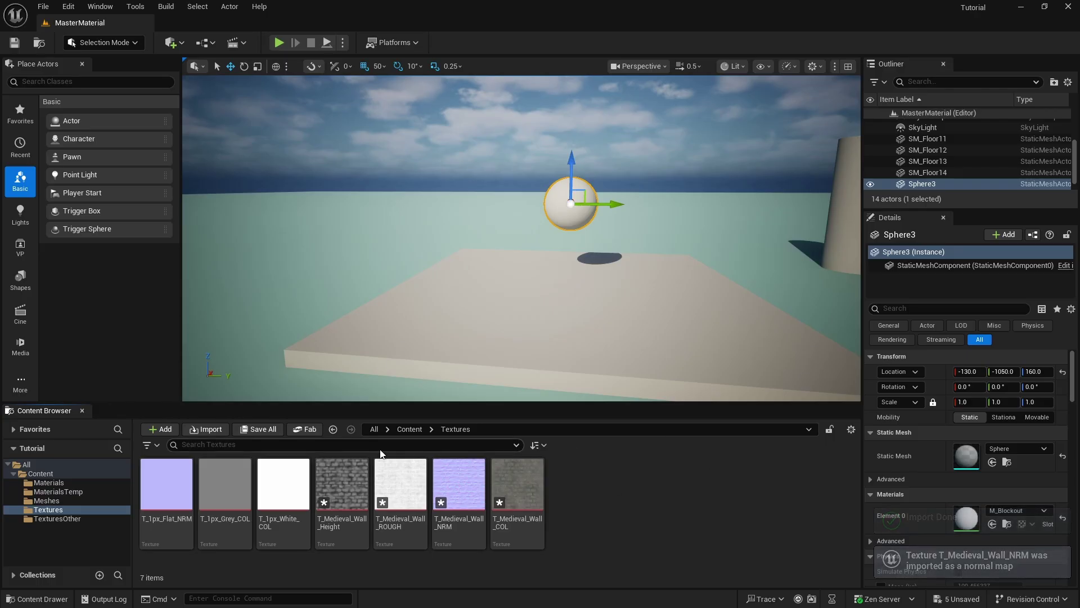
- Open the MI_Medieval_Wall_POM instance and shrink and reposition its editor window so the content browser assets stay accessible
left_click(62, 484)
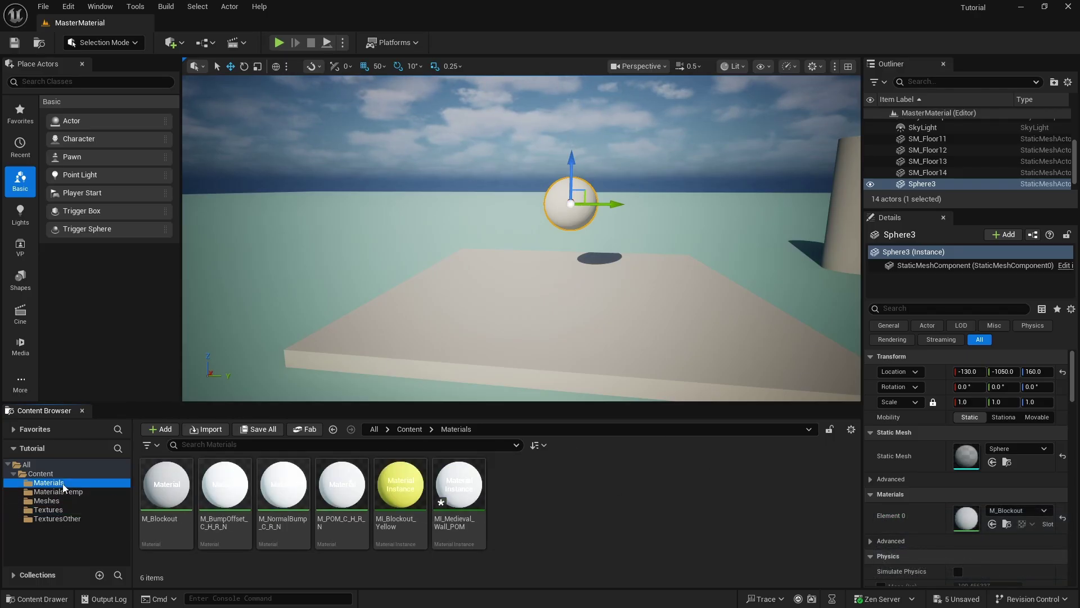
double_click(462, 489)
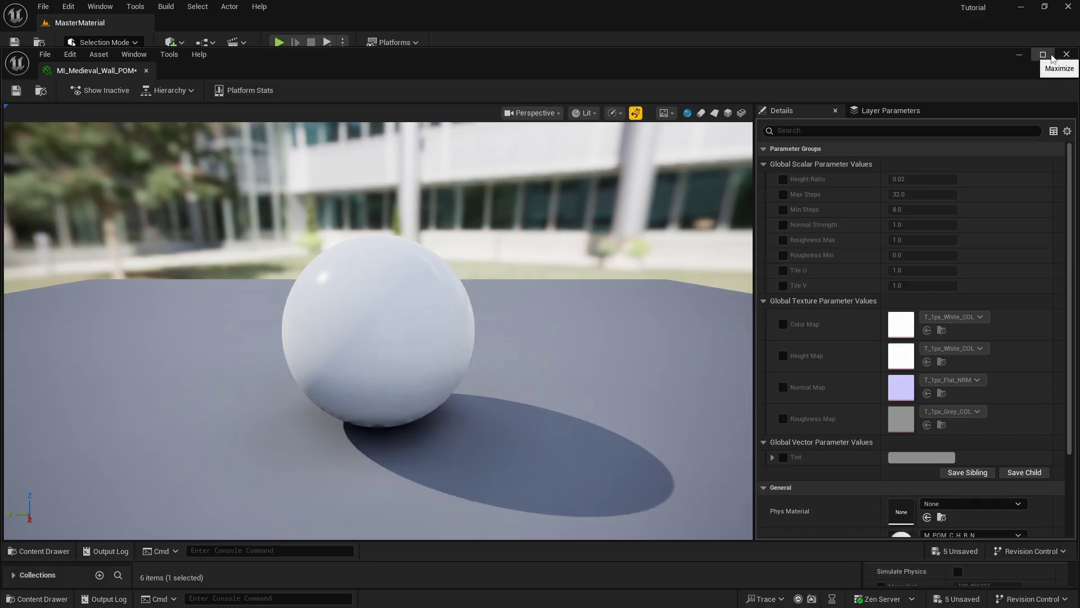
left_click_drag(993, 56, 966, 101)
left_click_drag(330, 114, 499, 130)
left_click_drag(145, 303, 641, 322)
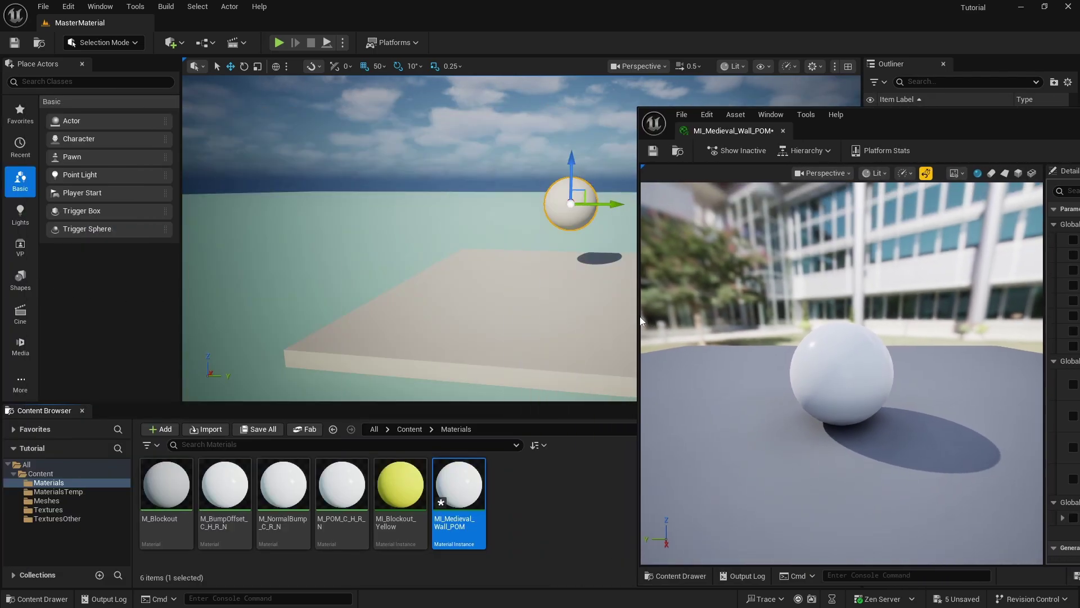
left_click_drag(904, 122, 751, 22)
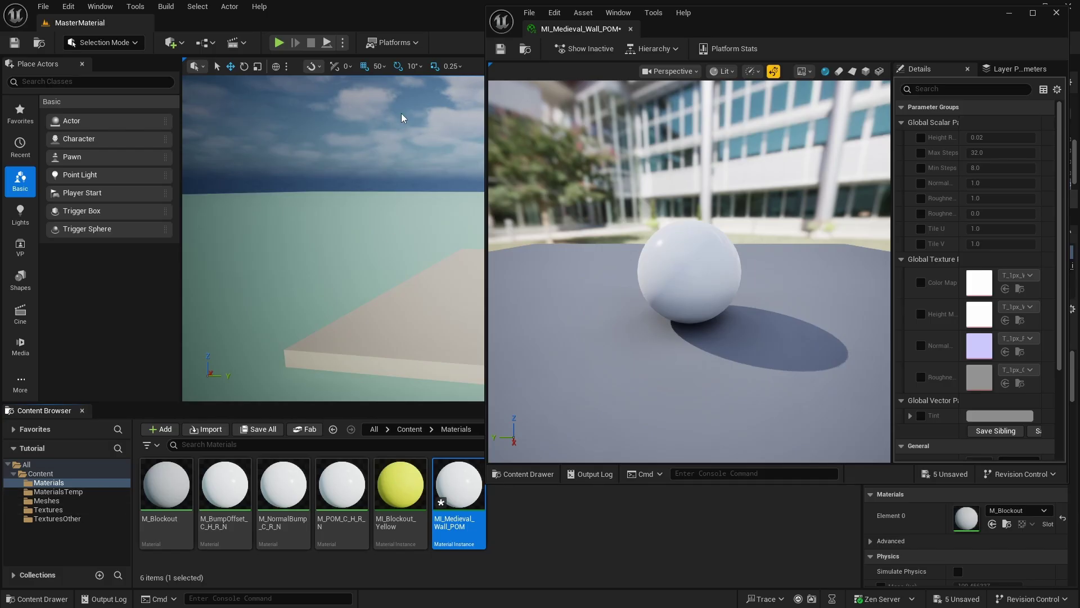
- Show the Textures folder and enable the instance's Color Map, Height Map, Normal Map and Roughness Map overrides
left_click(48, 510)
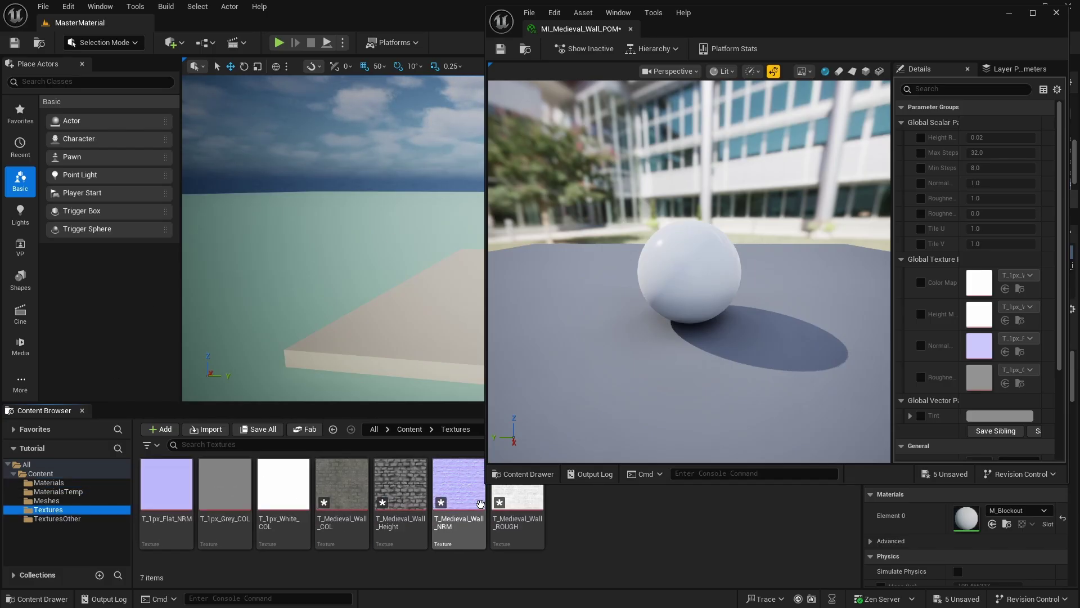
left_click(921, 283)
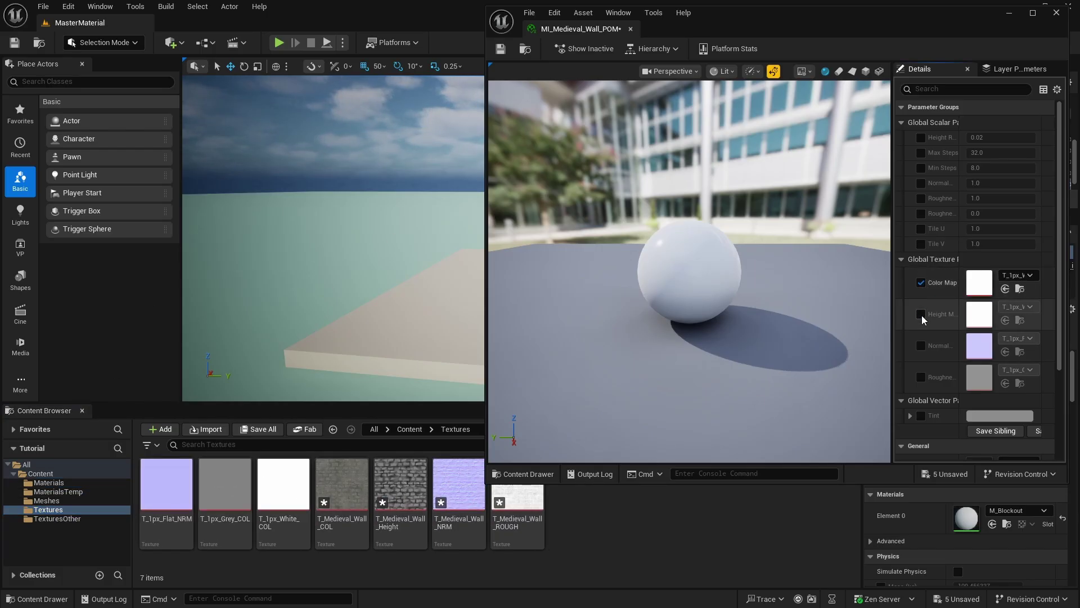
left_click(921, 314)
left_click(921, 345)
left_click(920, 377)
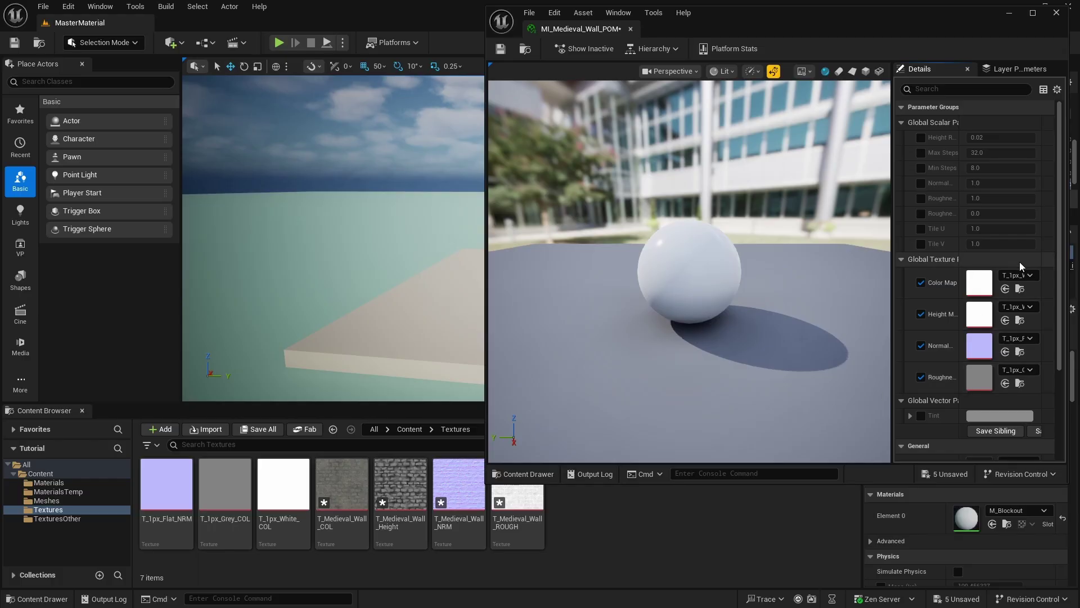
- Assign the T_Medieval_Wall COL, Height, NRM and ROUGH textures to the instance's Color, Height, Normal and Roughness Map parameters
left_click_drag(341, 483, 979, 283)
left_click_drag(397, 494, 979, 314)
left_click_drag(459, 484, 979, 346)
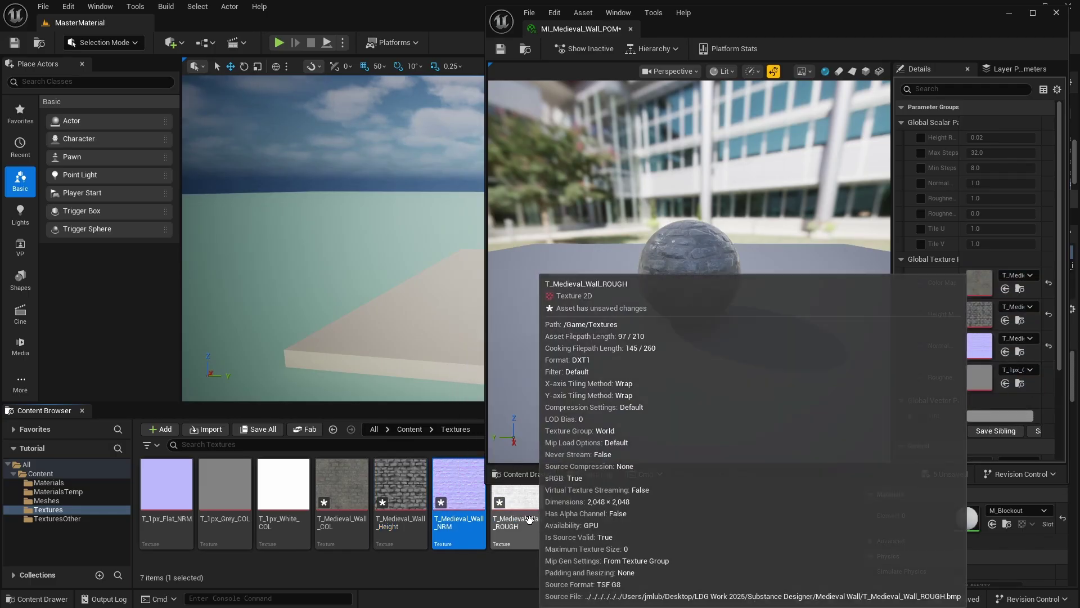
left_click_drag(517, 495, 979, 377)
scroll(677, 258, "up", 8)
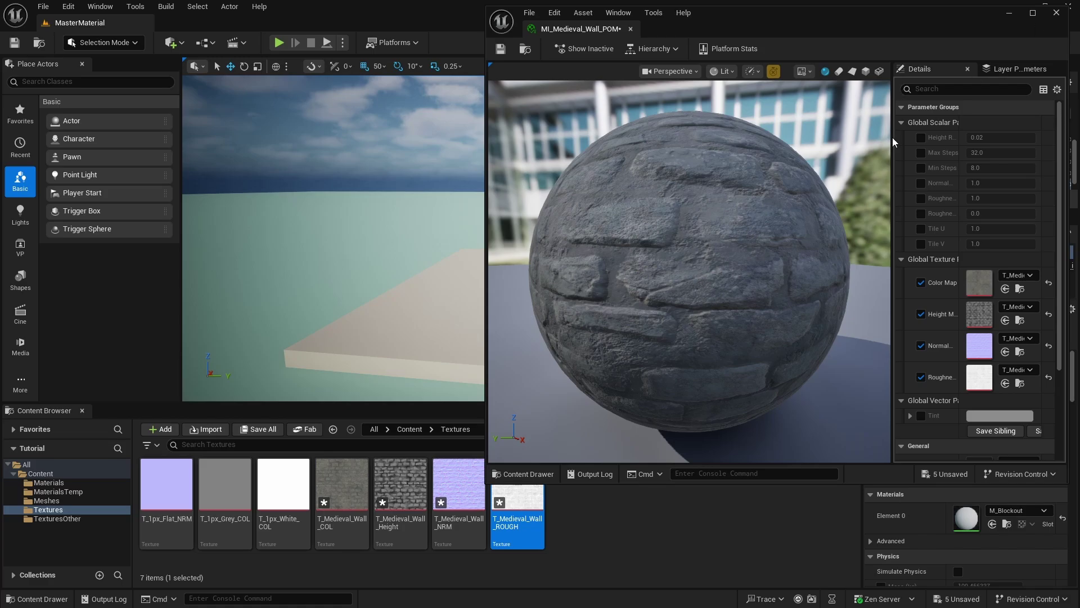
- Enable the Height Ratio override, set it to 0.03 and save the material instance
left_click(865, 137)
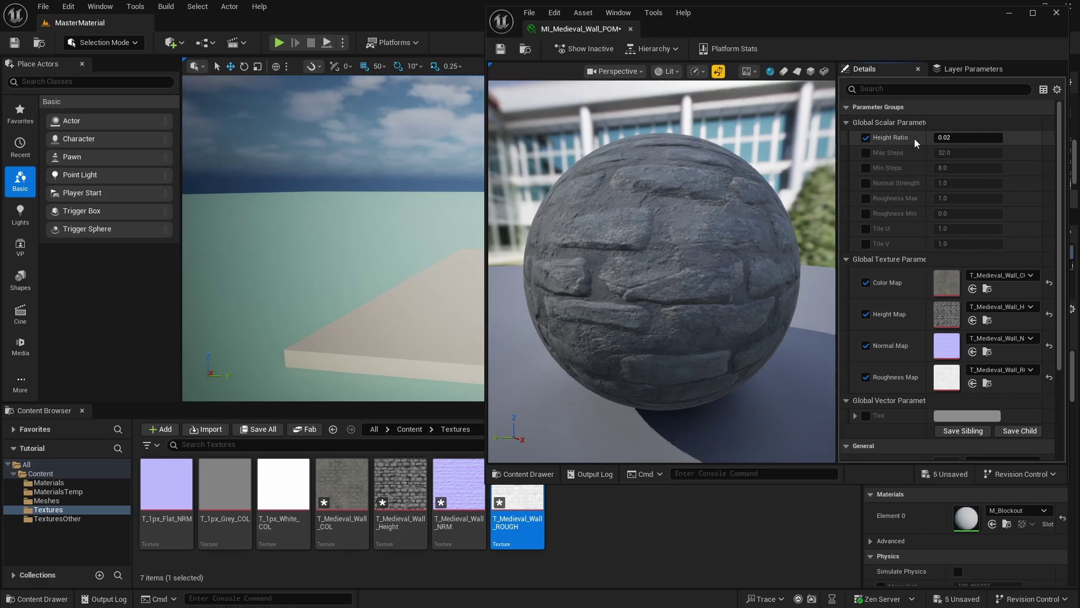
left_click(956, 138)
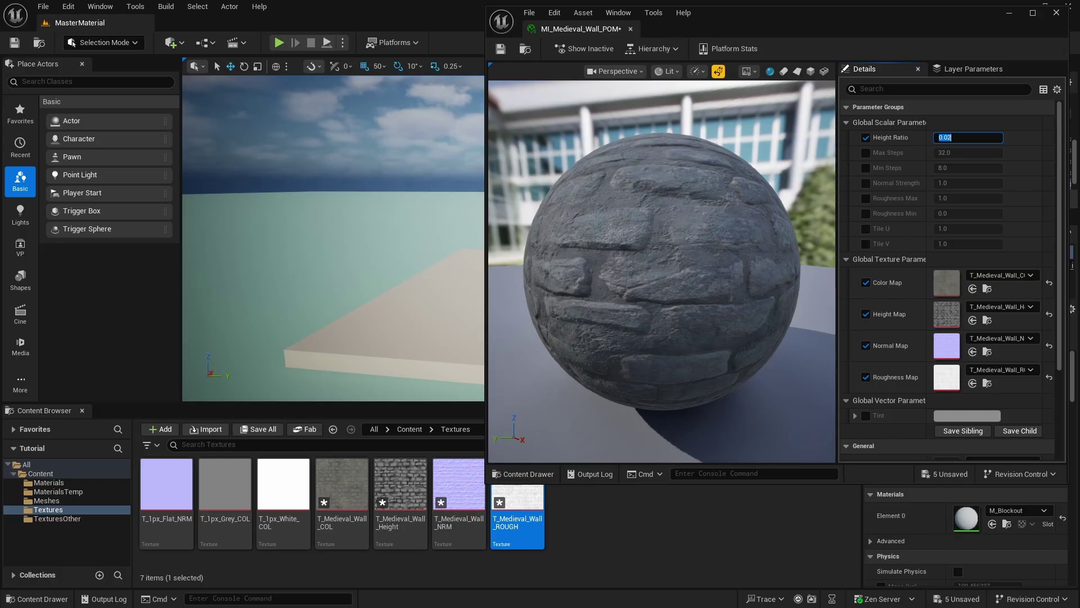
type("0.03")
key("Return")
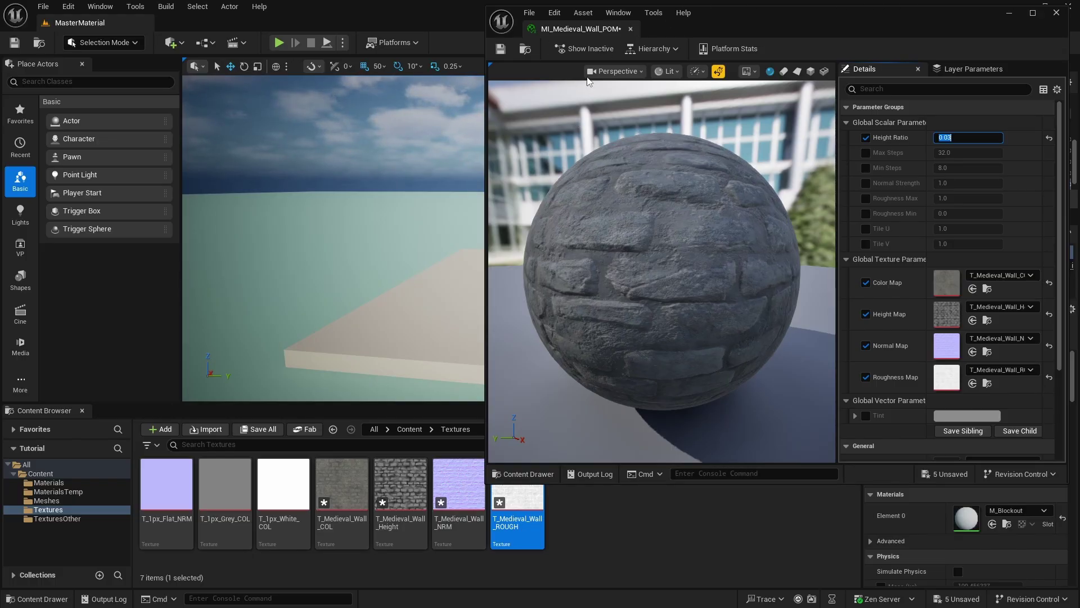
left_click(500, 49)
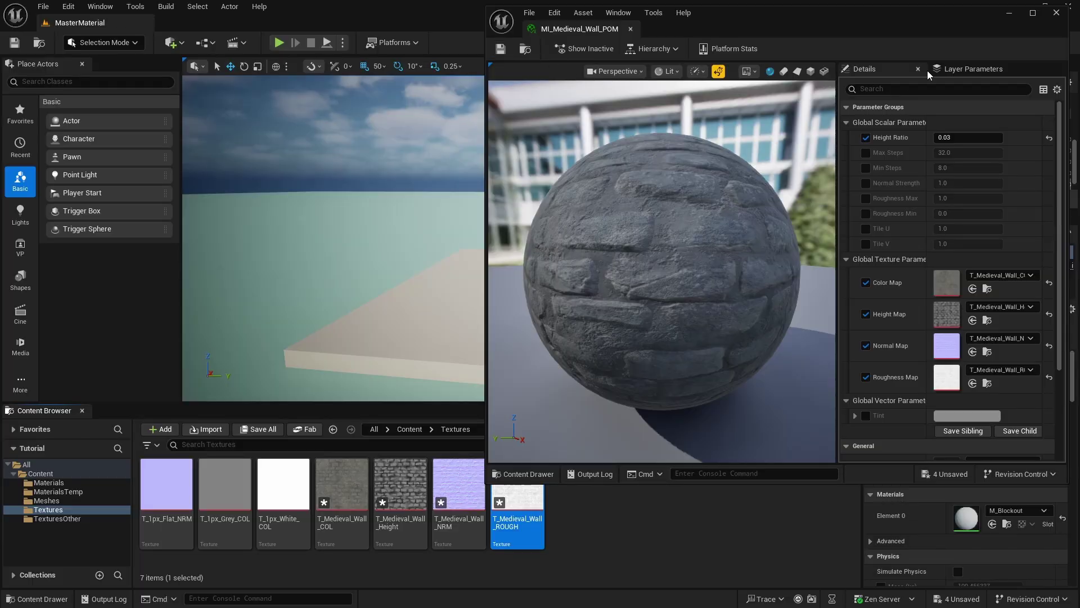
- Close the material instance editor and save all unsaved assets in the project
left_click(1056, 12)
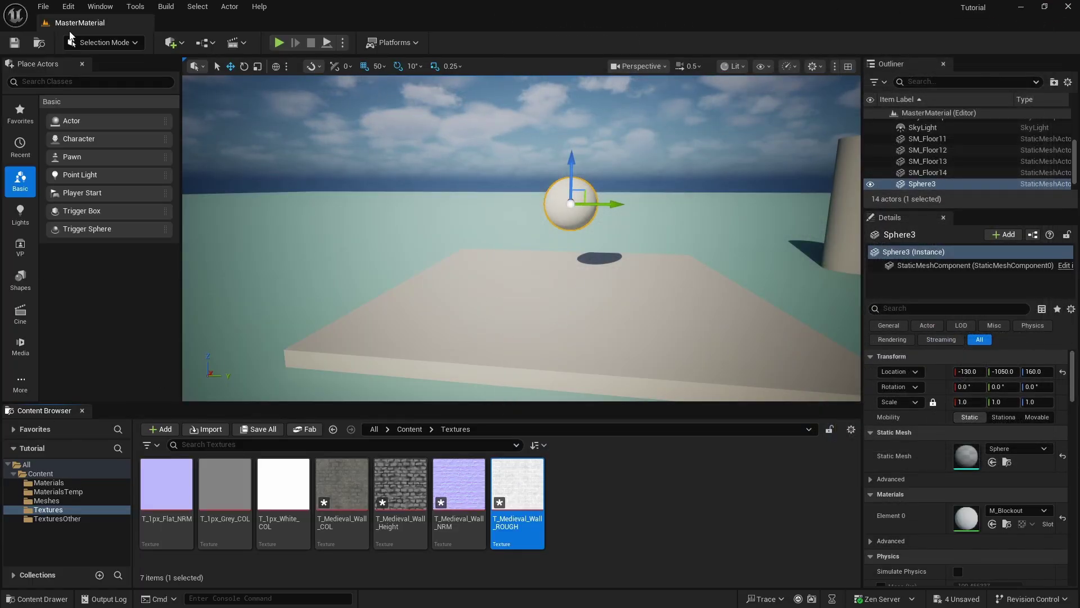
left_click(43, 6)
left_click(84, 166)
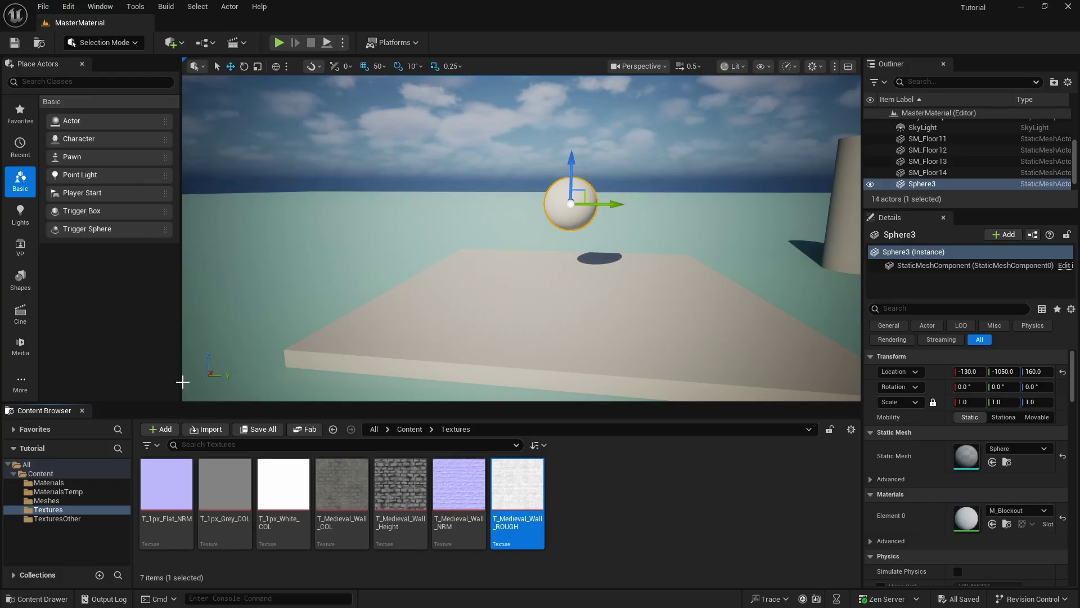
- Apply MI_Medieval_Wall_POM from the Materials folder to the floor slabs and the floating sphere in the level
left_click(49, 483)
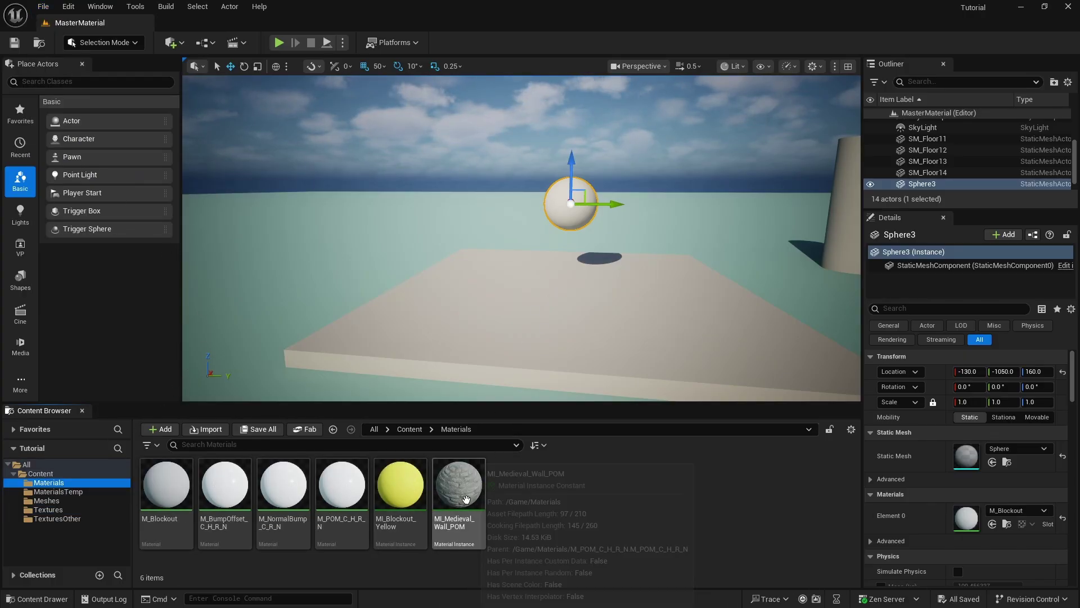
left_click_drag(461, 500, 692, 326)
left_click_drag(528, 354, 529, 352)
mouse_move(529, 352)
right_mouse_down()
mouse_move(529, 315)
mouse_move(521, 366)
right_mouse_up()
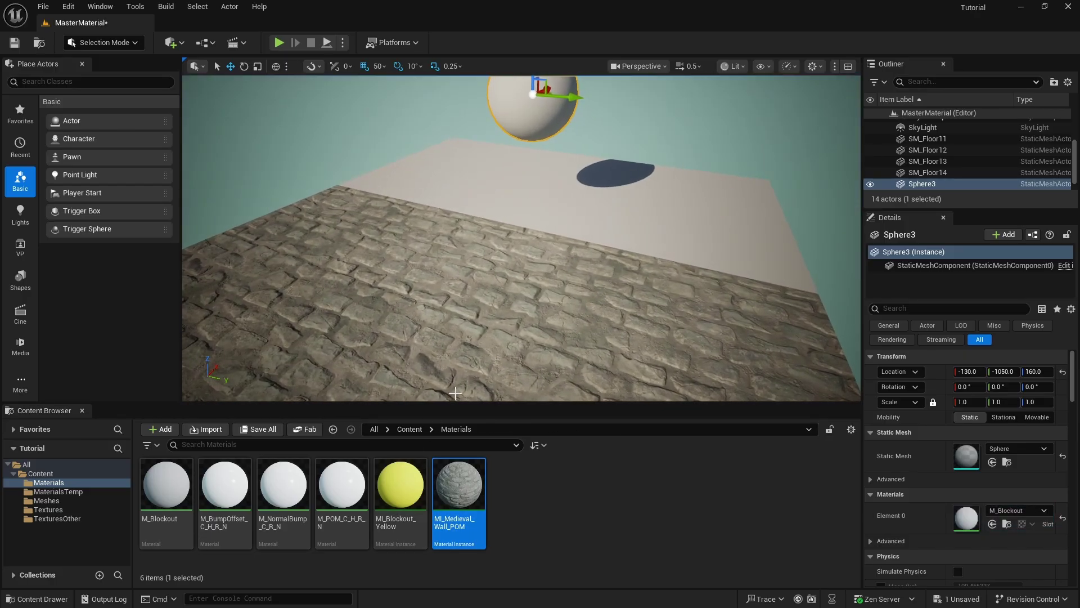
left_click_drag(459, 490, 610, 259)
left_click_drag(434, 466, 510, 198)
left_click_drag(458, 476, 532, 101)
left_click_drag(531, 102, 532, 101)
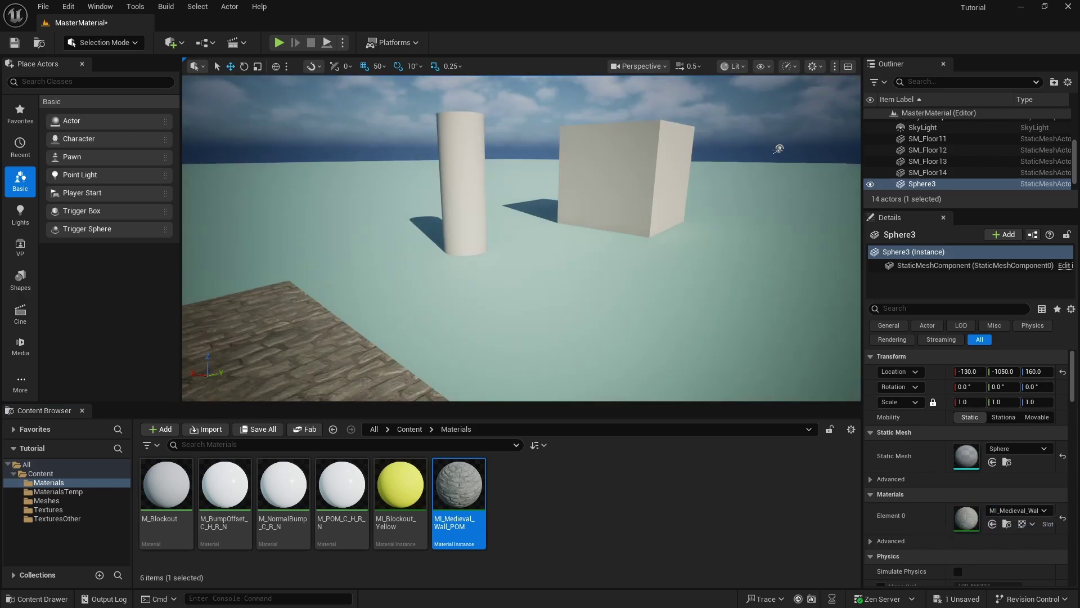
- Apply MI_Medieval_Wall_POM to the cylinder and the large cube in the level
left_click_drag(439, 473, 388, 264)
left_click_drag(459, 489, 634, 294)
mouse_move(634, 294)
right_mouse_down()
mouse_move(596, 293)
mouse_move(649, 294)
right_mouse_up()
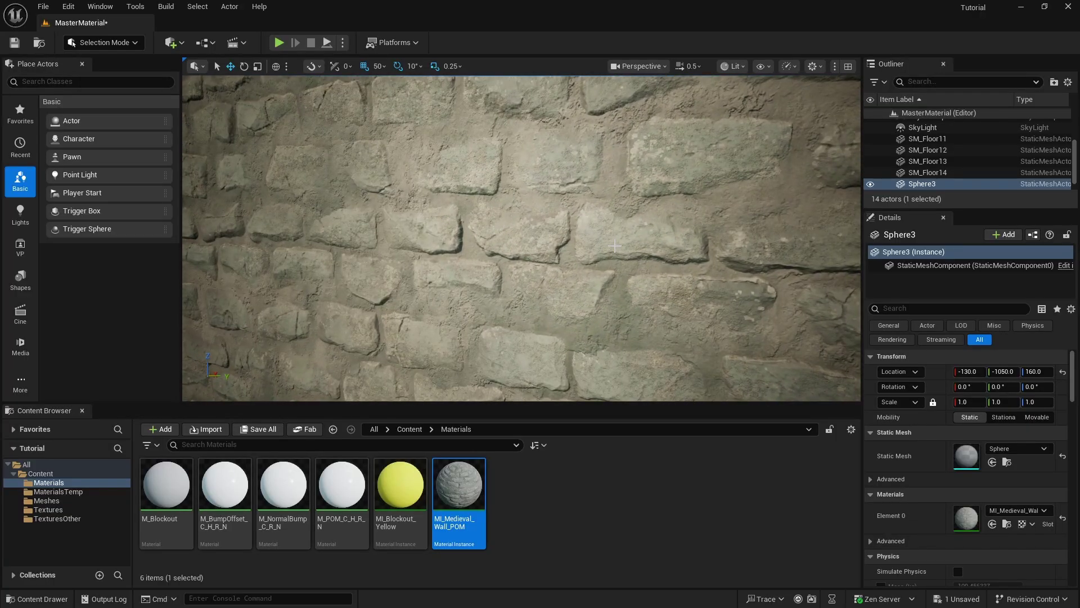
- Examine the stone material's parallax depth up close on the wall and floor, using a fullscreen viewport and several viewing angles
right_click_drag(614, 245, 665, 225)
key("f")
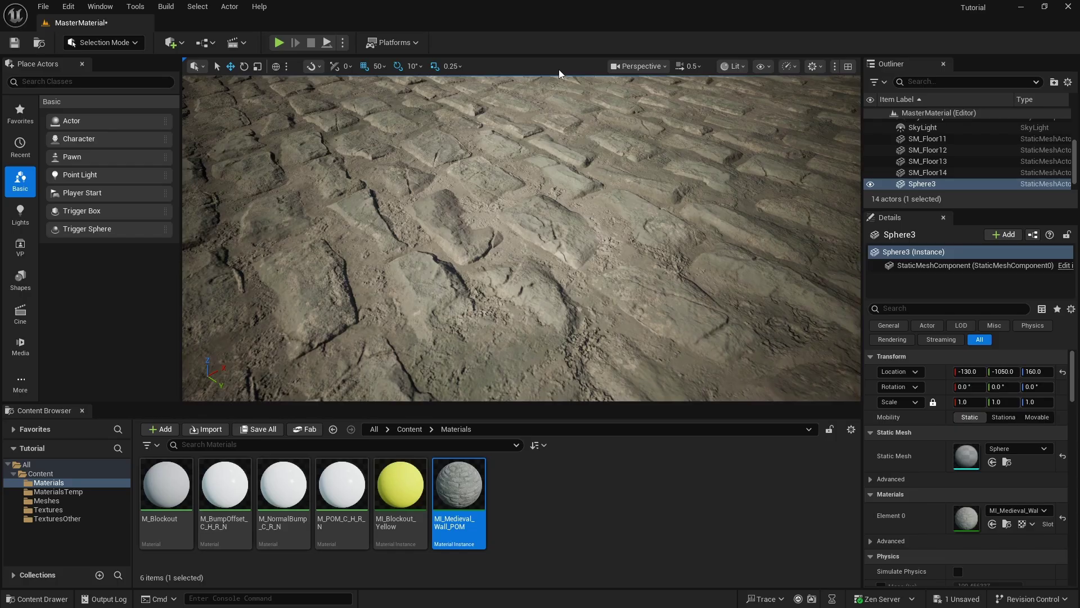
key("F11")
right_click_drag(560, 68, 548, 90)
mouse_move(693, 146)
right_mouse_down()
mouse_move(693, 124)
mouse_move(698, 157)
mouse_move(704, 141)
mouse_move(715, 145)
right_mouse_up()
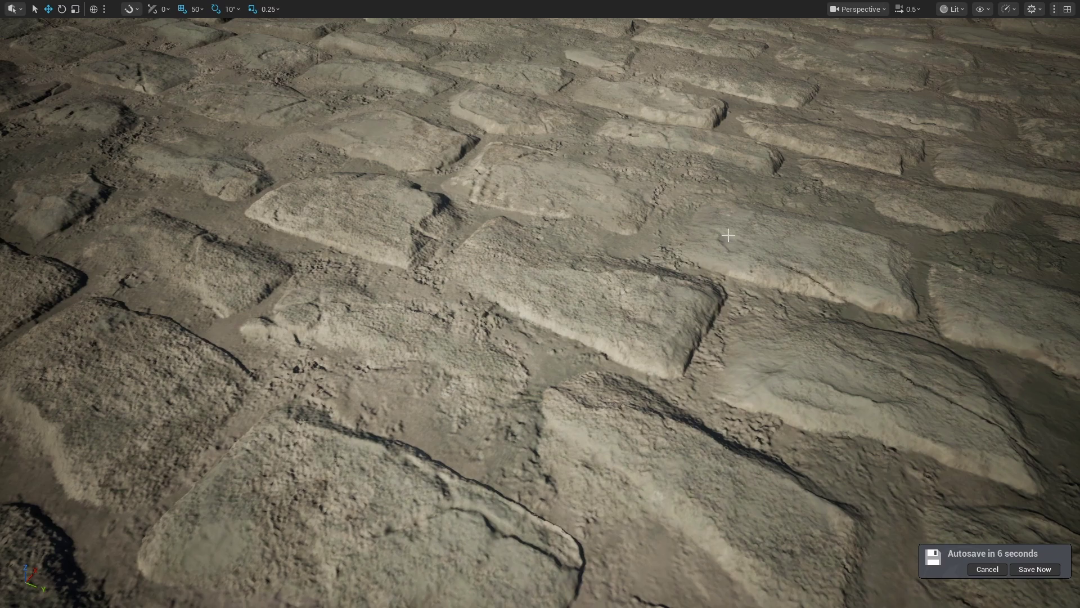
right_click_drag(459, 213, 418, 225)
right_click_drag(595, 220, 883, 245)
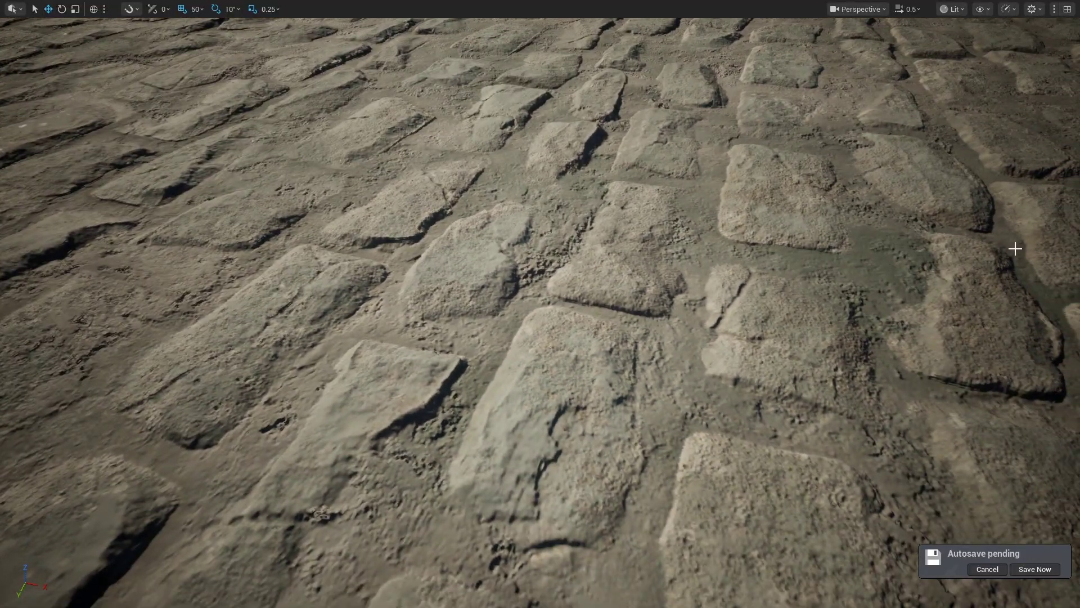